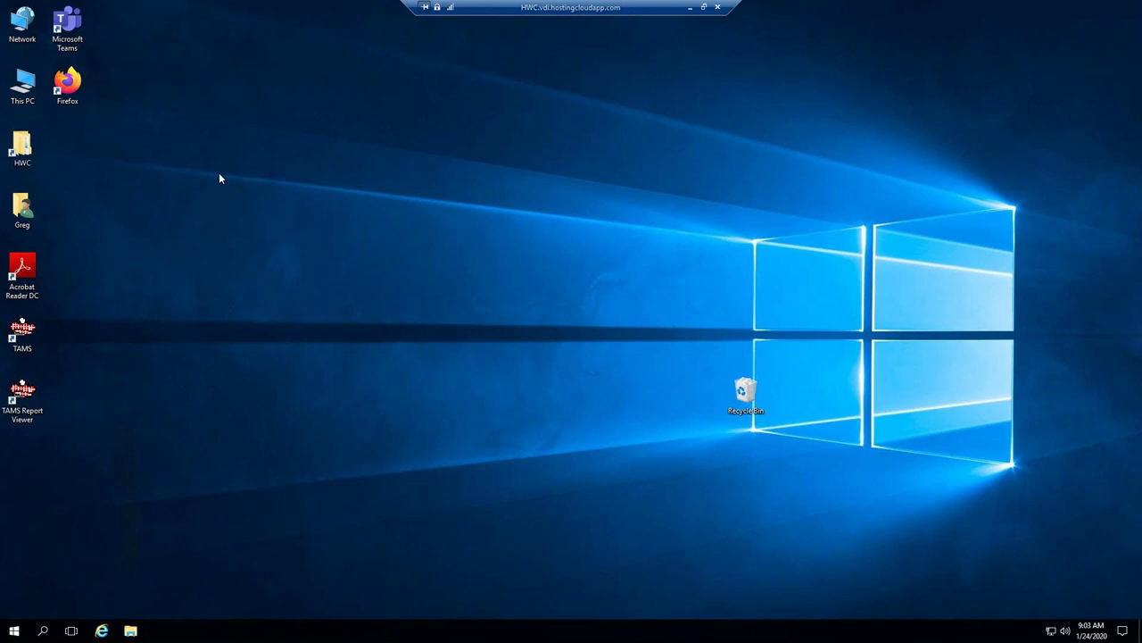
# Browse from the HWC shortcut through Local Disk (C:) and TSS-DEV's C drive, then return to C:\HWC.
pyautogui.click(24, 149)
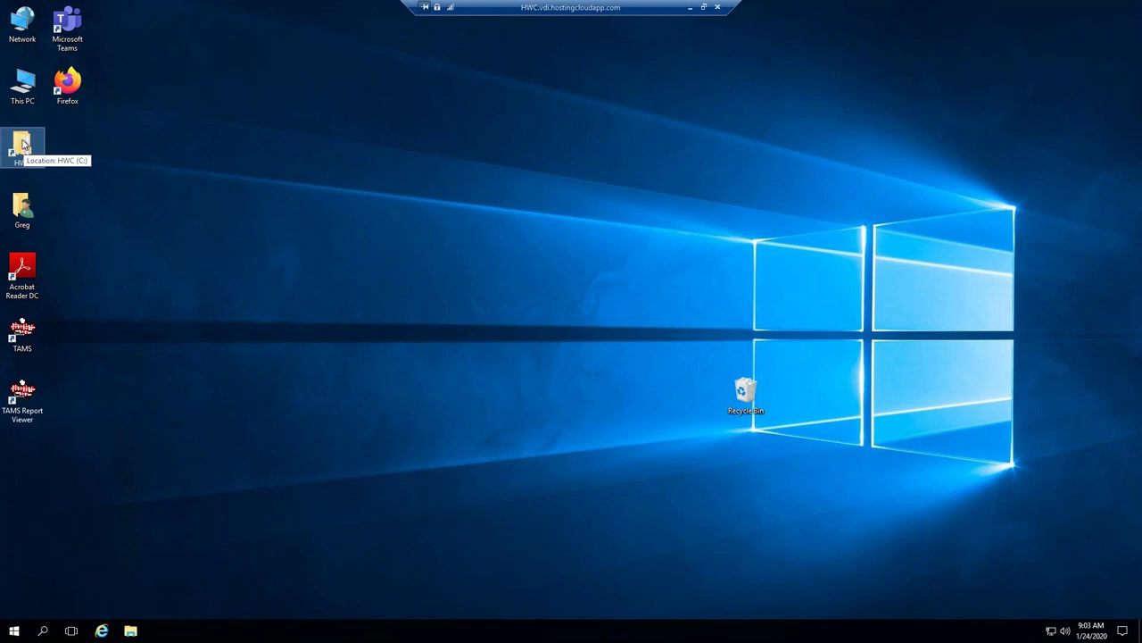
pyautogui.click(272, 121)
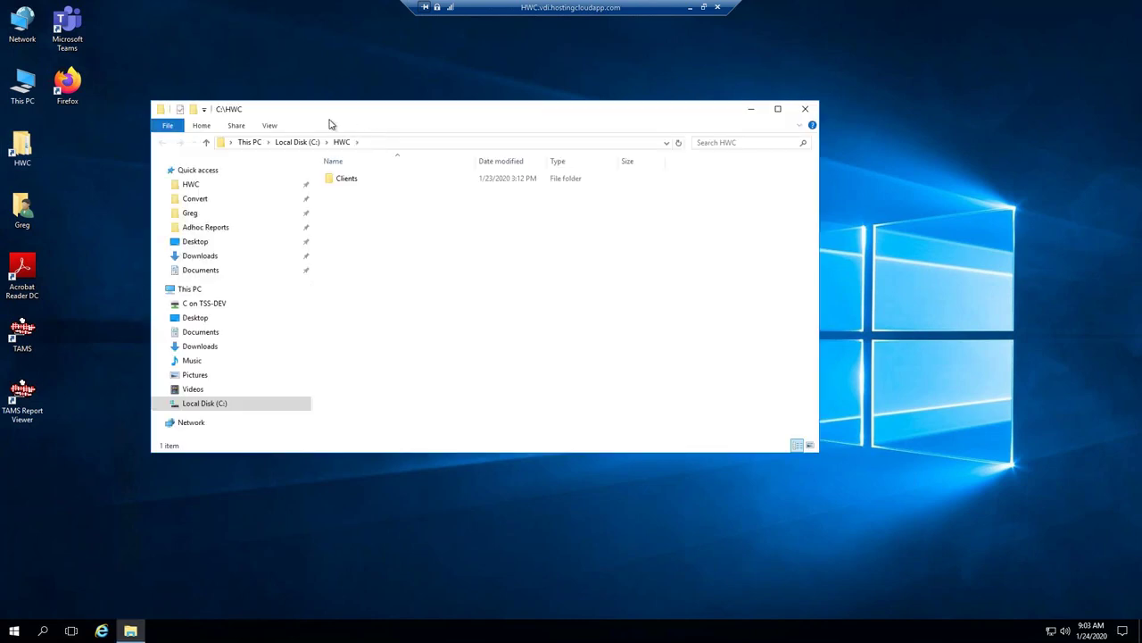
pyautogui.click(302, 143)
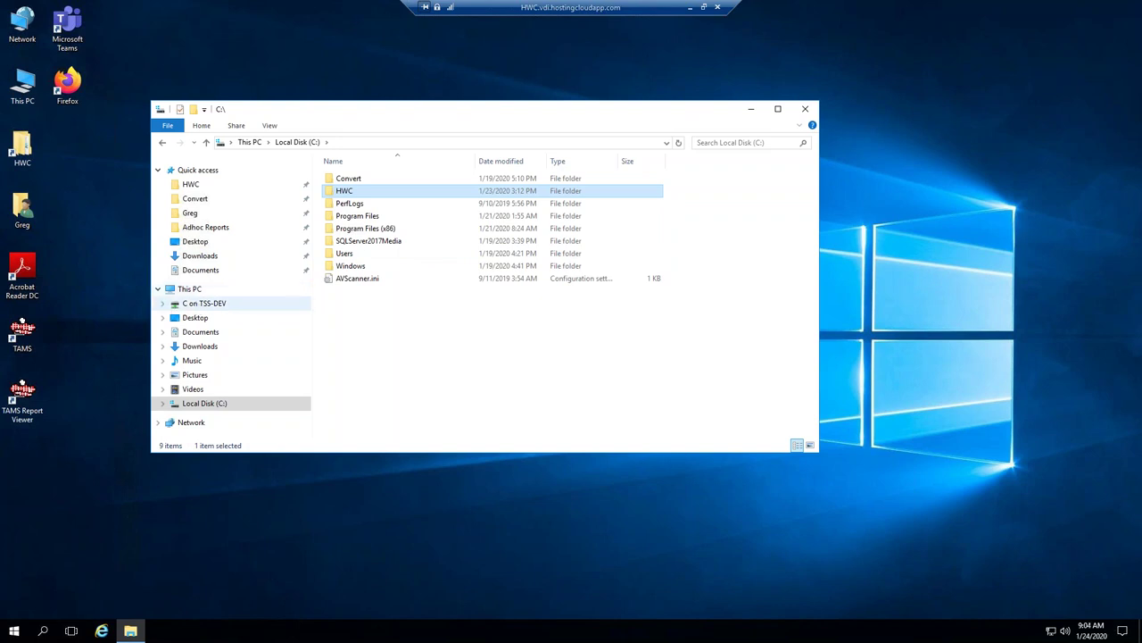
pyautogui.click(204, 303)
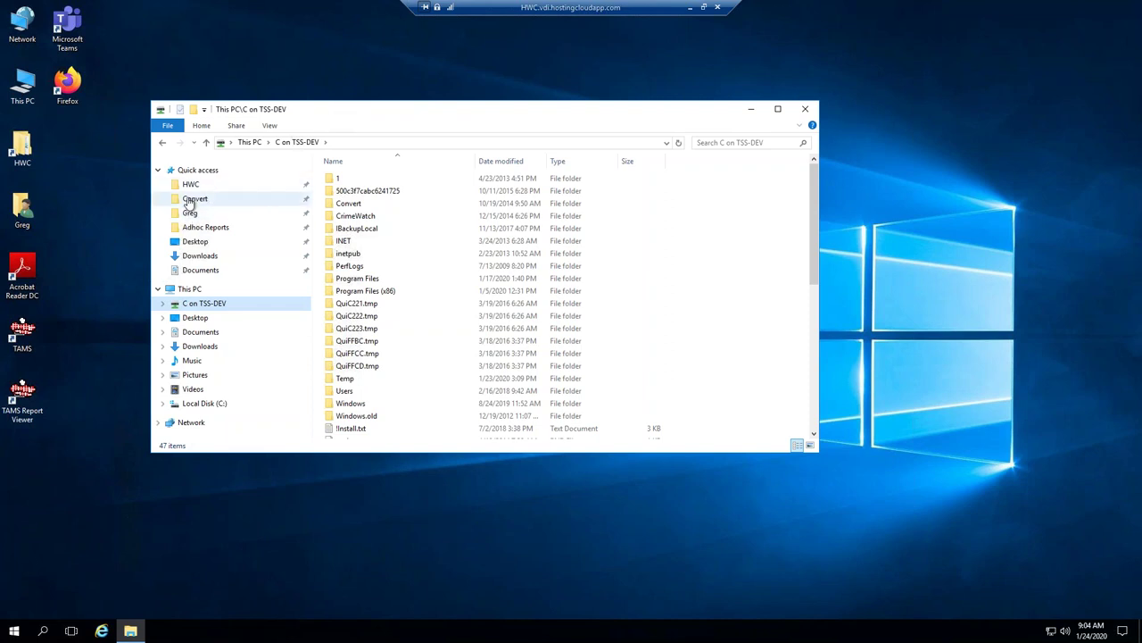
pyautogui.click(191, 185)
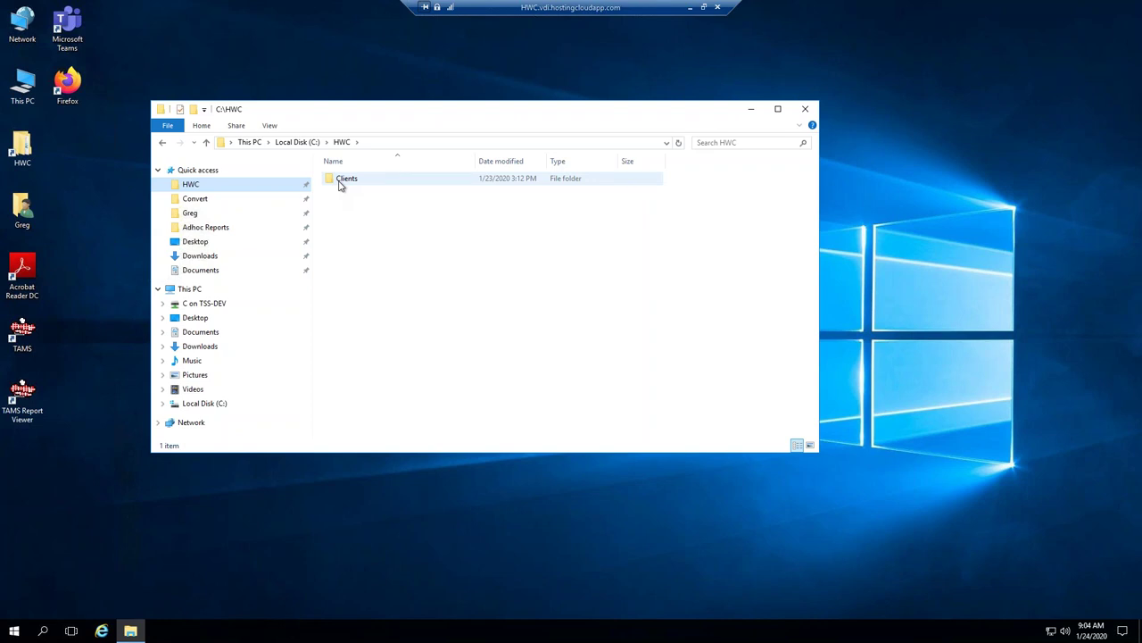
# In Clients, paste a copy of the Client Folder Structure Template folder.
pyautogui.doubleClick(344, 179)
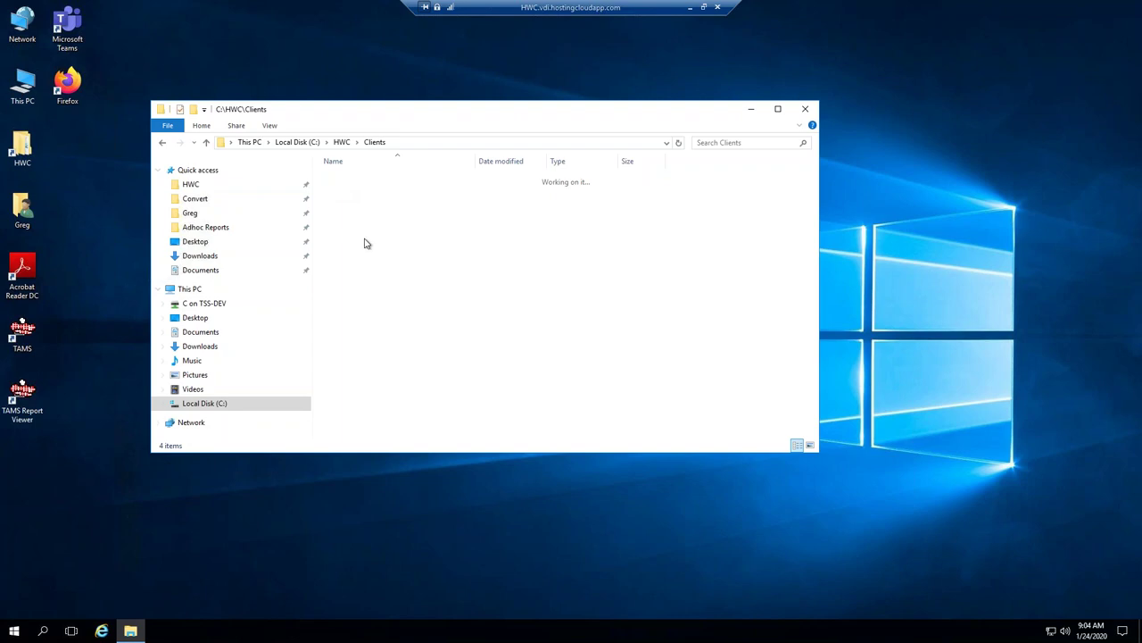
pyautogui.click(350, 181)
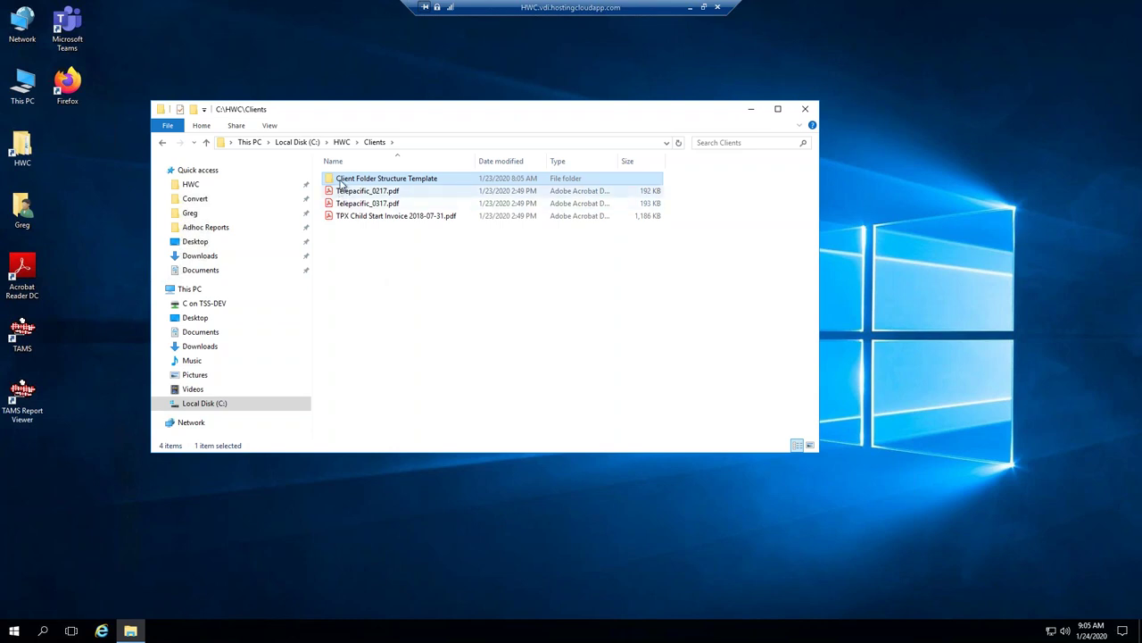
pyautogui.moveTo(331, 181)
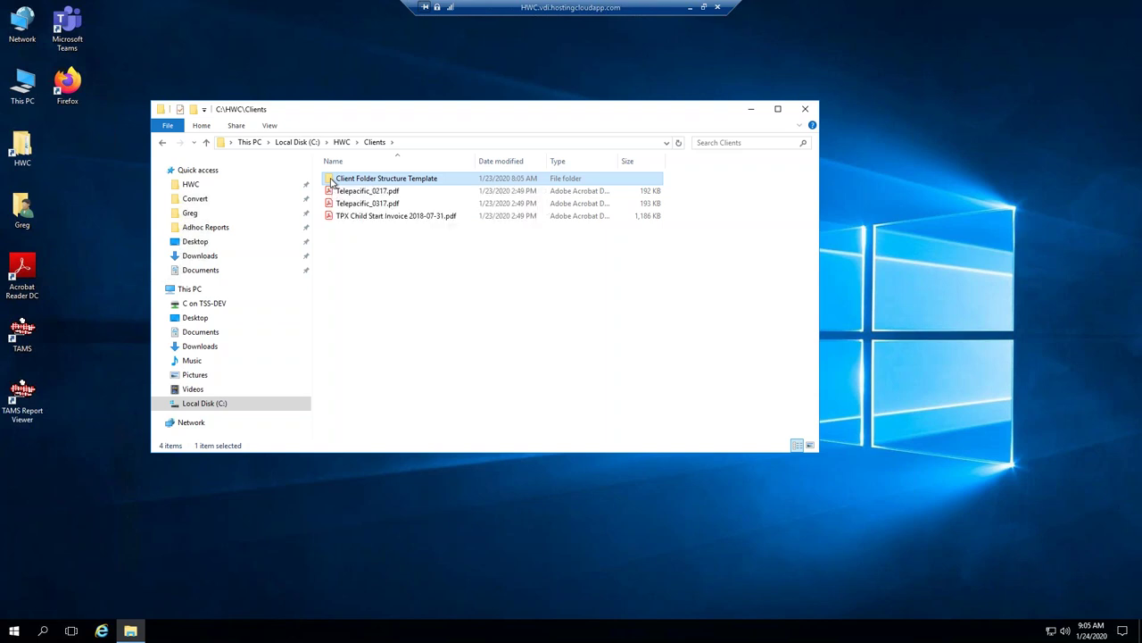
pyautogui.click(349, 288)
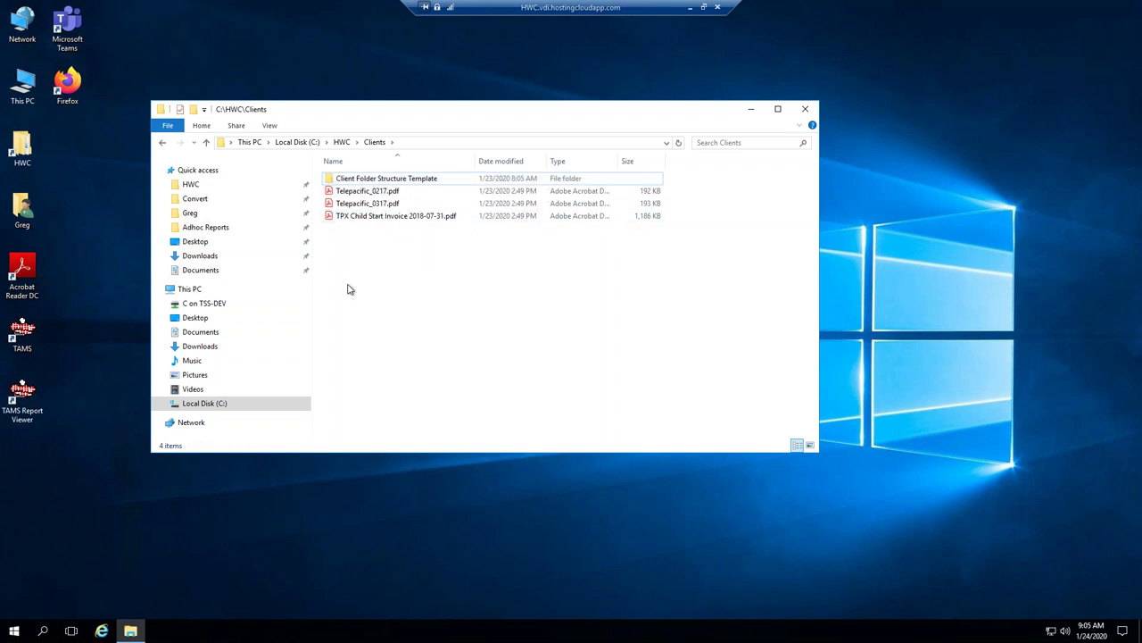
pyautogui.hotkey('ctrl', 'v')
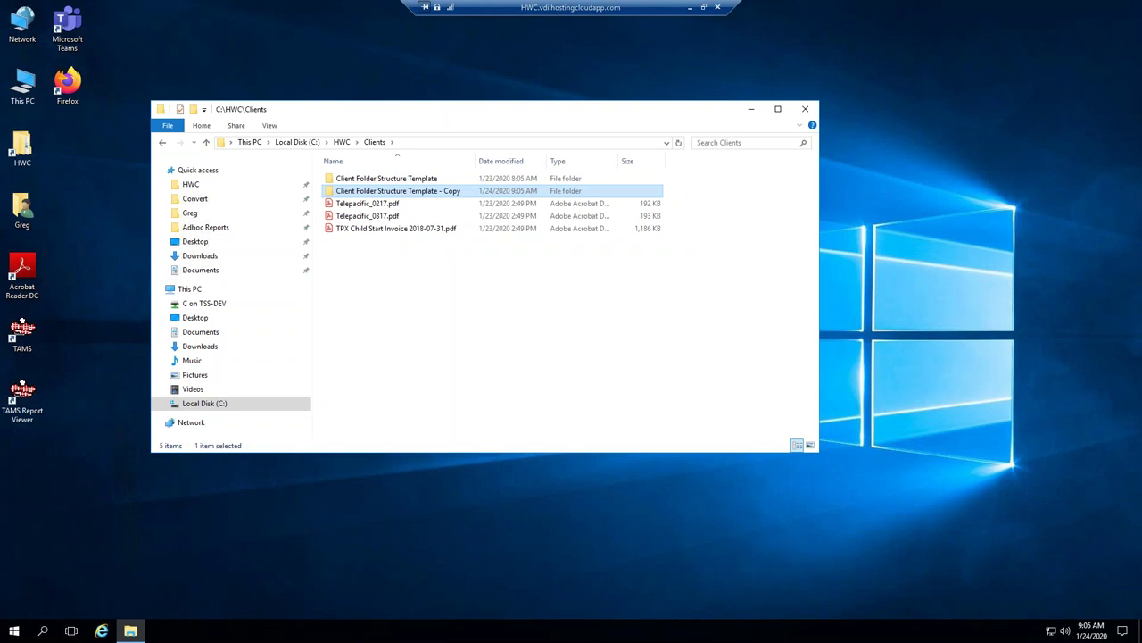
# Rename the copied folder to 'Child Start'.
pyautogui.click(361, 194)
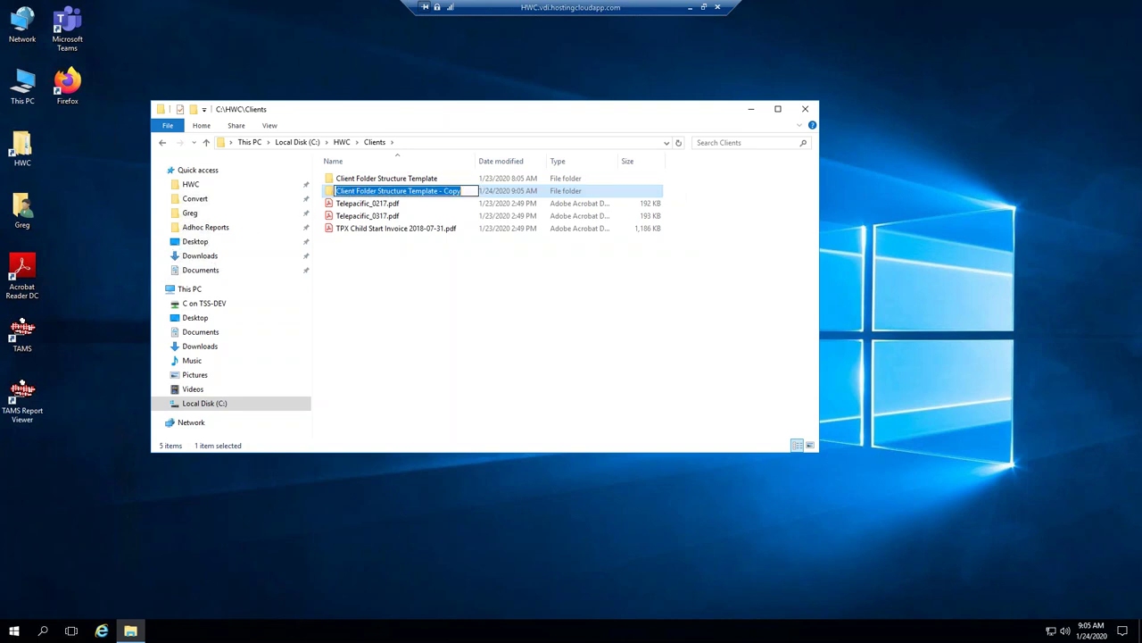
pyautogui.write('Chil')
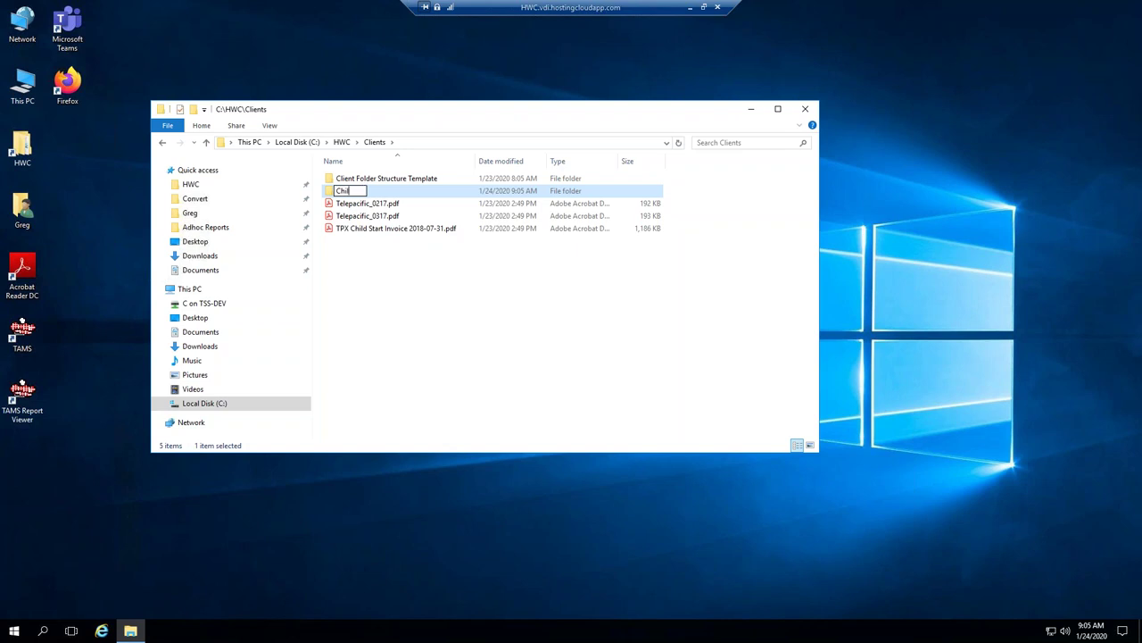
pyautogui.write('d Starty')
pyautogui.press('BackSpace')
pyautogui.click(345, 264)
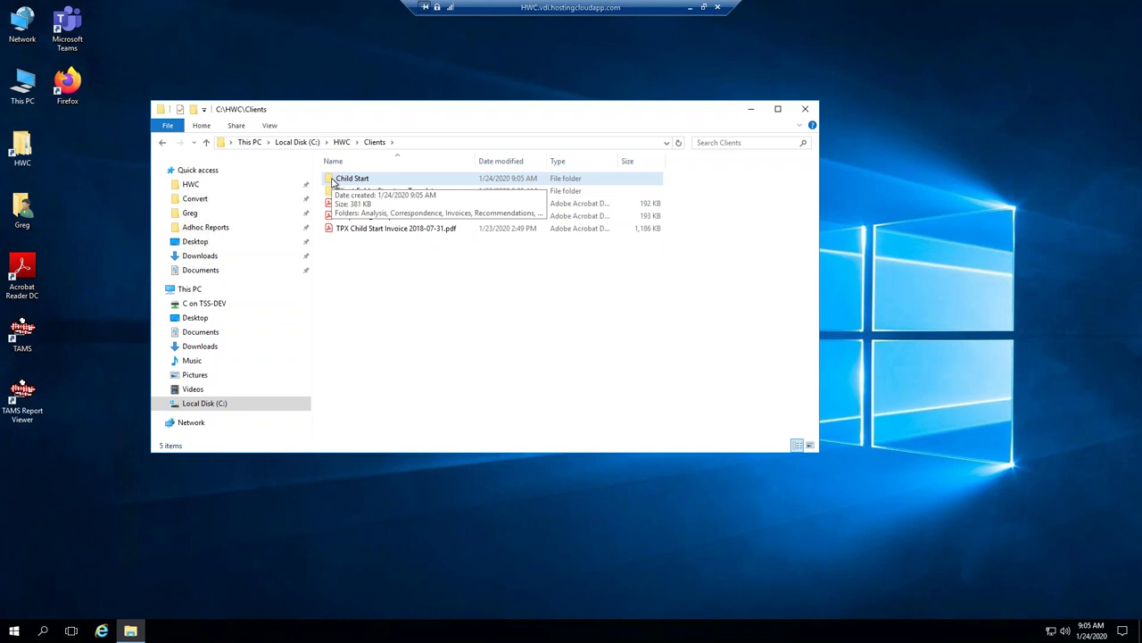
pyautogui.click(332, 182)
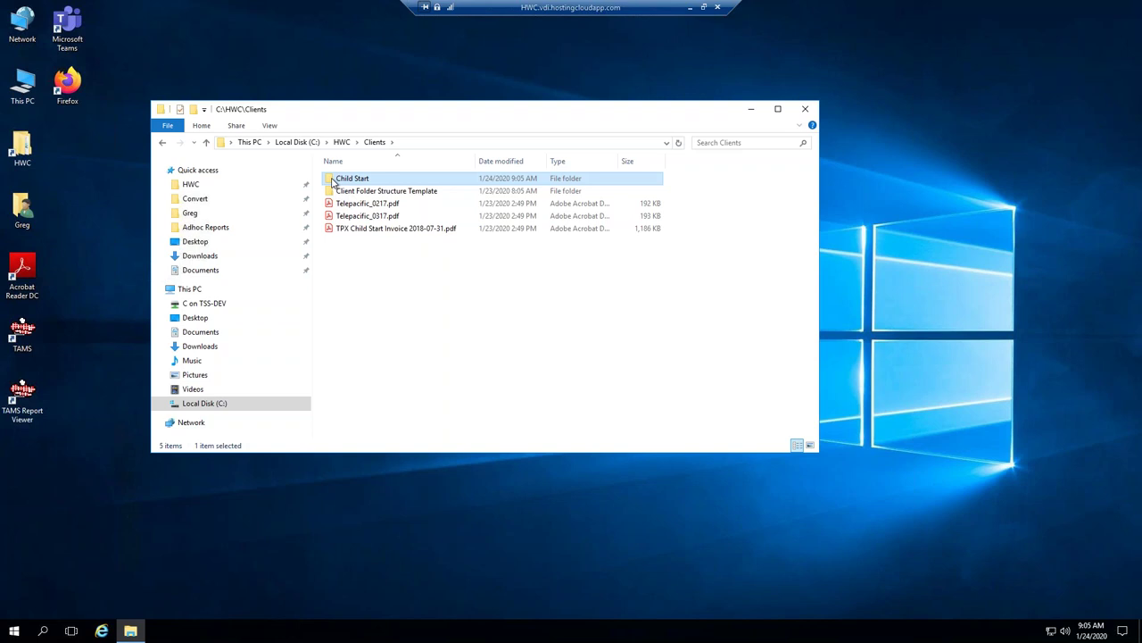
pyautogui.click(368, 218)
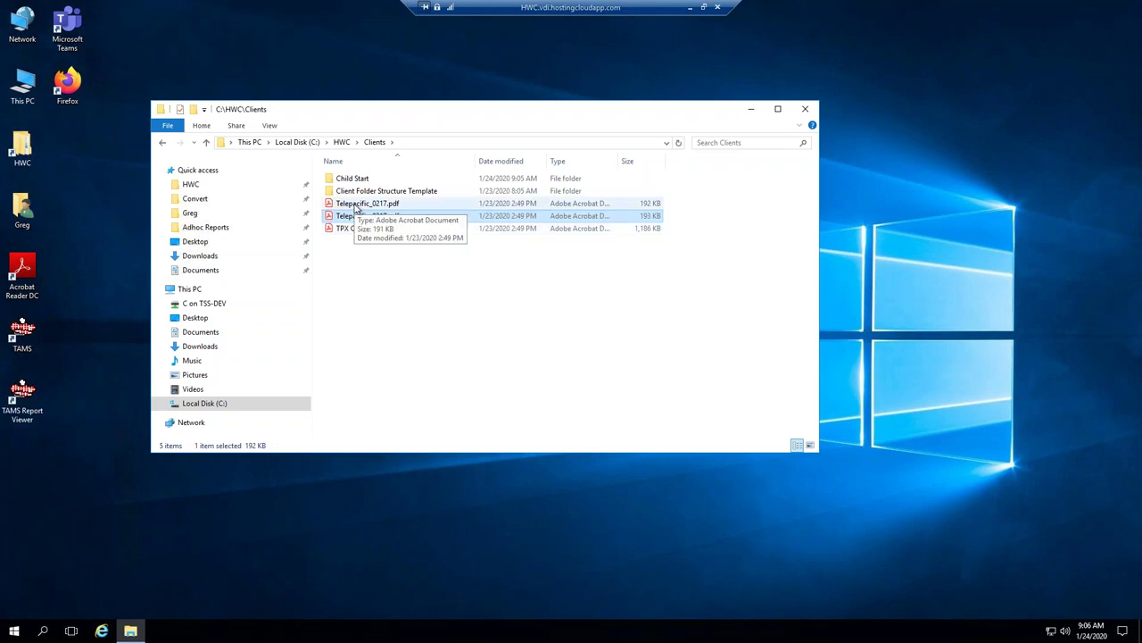
# Open Telepacific_0217.pdf in Acrobat Reader and select its 01/31/17 statement date.
pyautogui.click(355, 207)
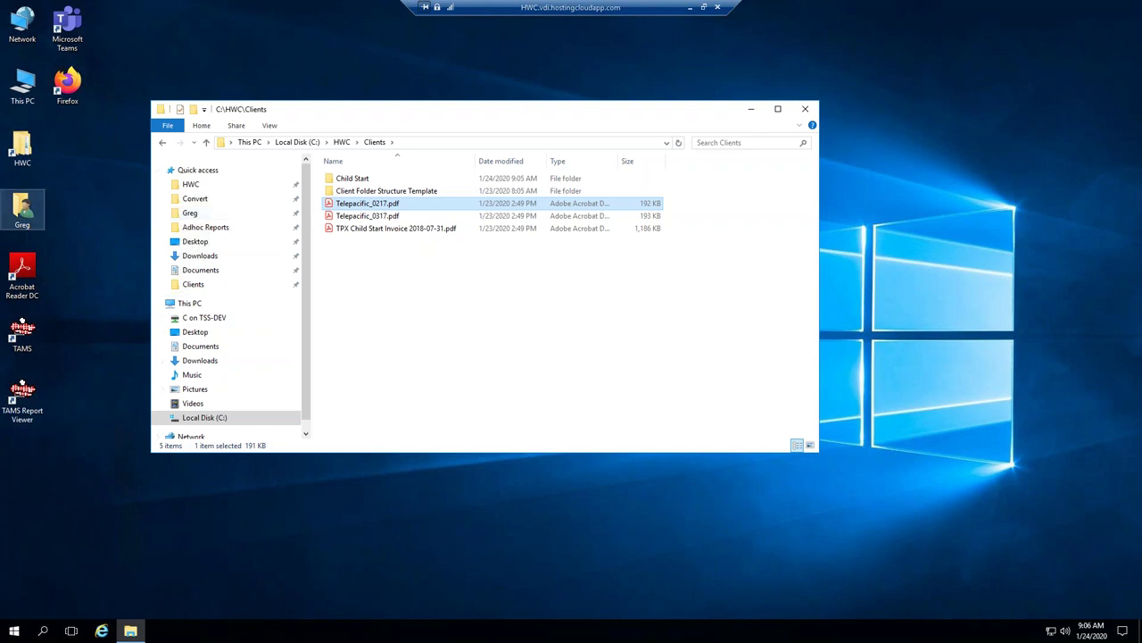
pyautogui.doubleClick(346, 207)
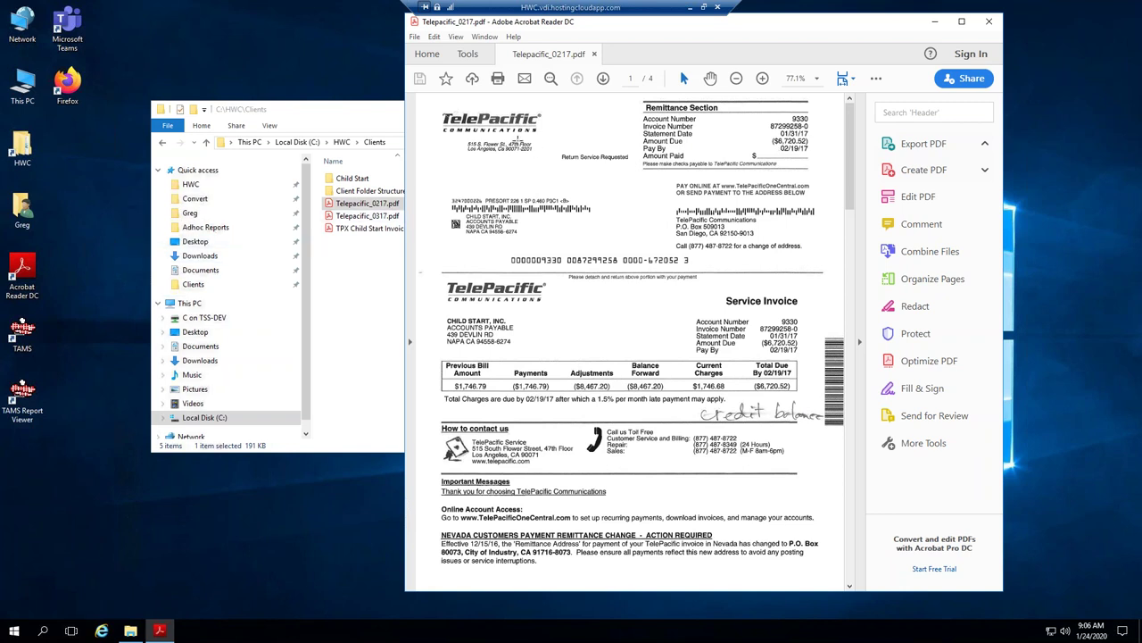
pyautogui.moveTo(440, 110); pyautogui.dragTo(549, 138)
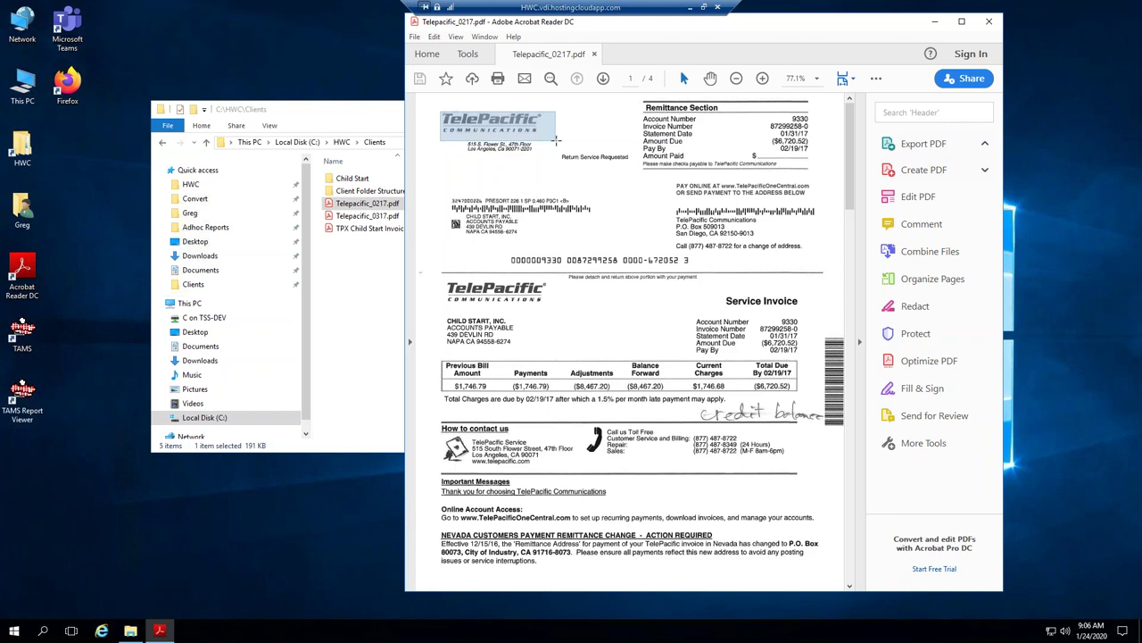
pyautogui.click(550, 138)
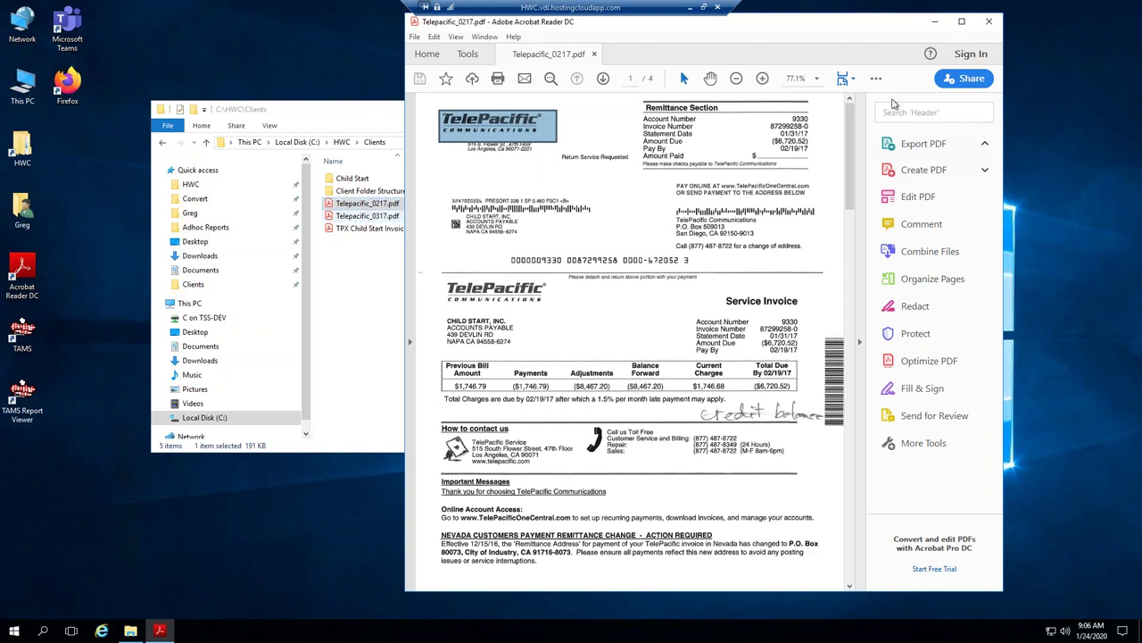
pyautogui.moveTo(780, 133); pyautogui.dragTo(811, 138)
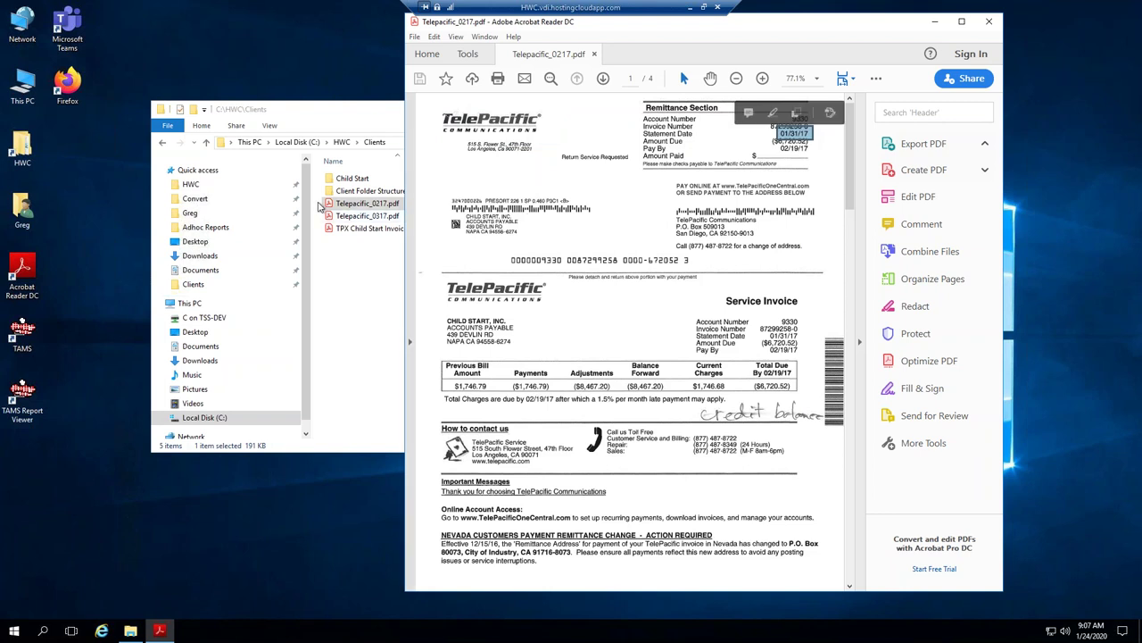
pyautogui.click(340, 219)
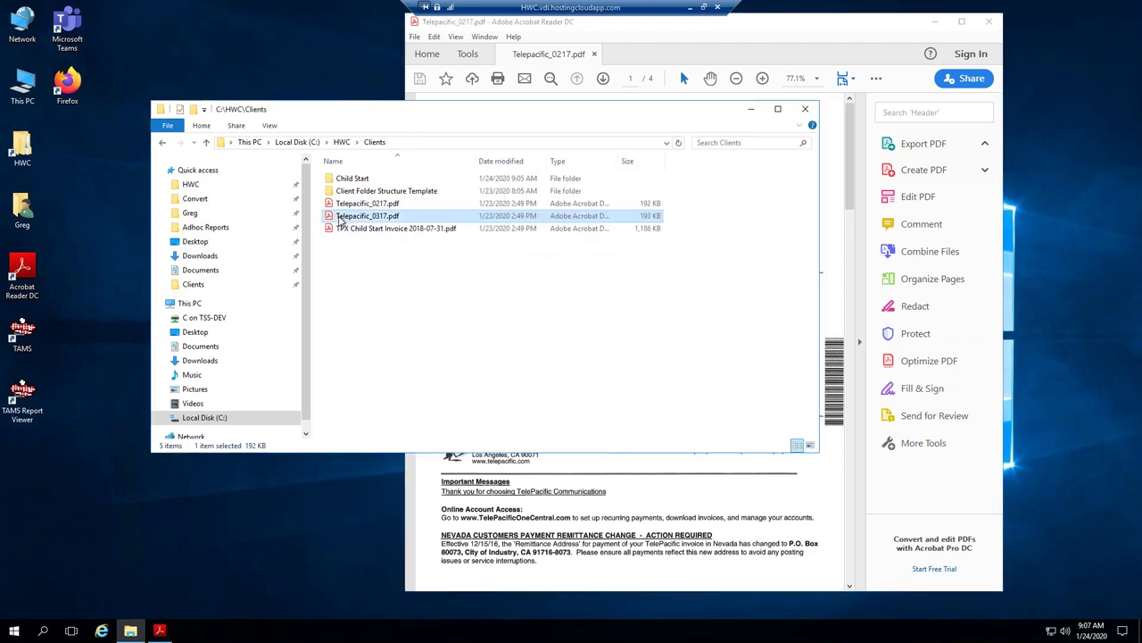
# Open Telepacific_0317.pdf and TPX Child Start Invoice 2018-07-31.pdf as extra Acrobat tabs.
pyautogui.doubleClick(489, 222)
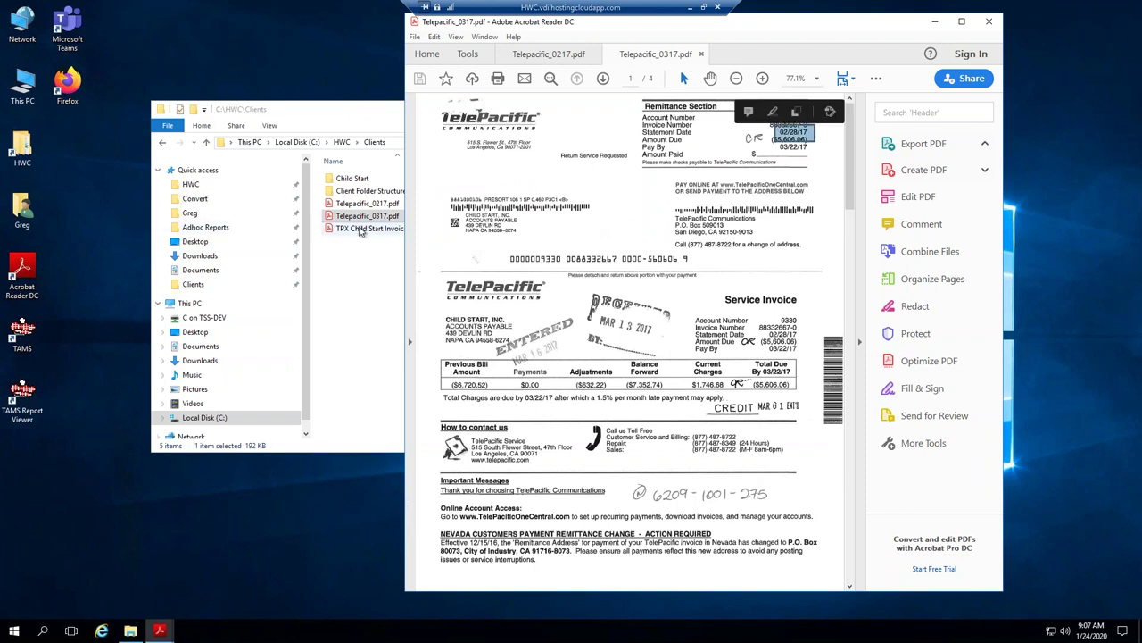
pyautogui.click(361, 229)
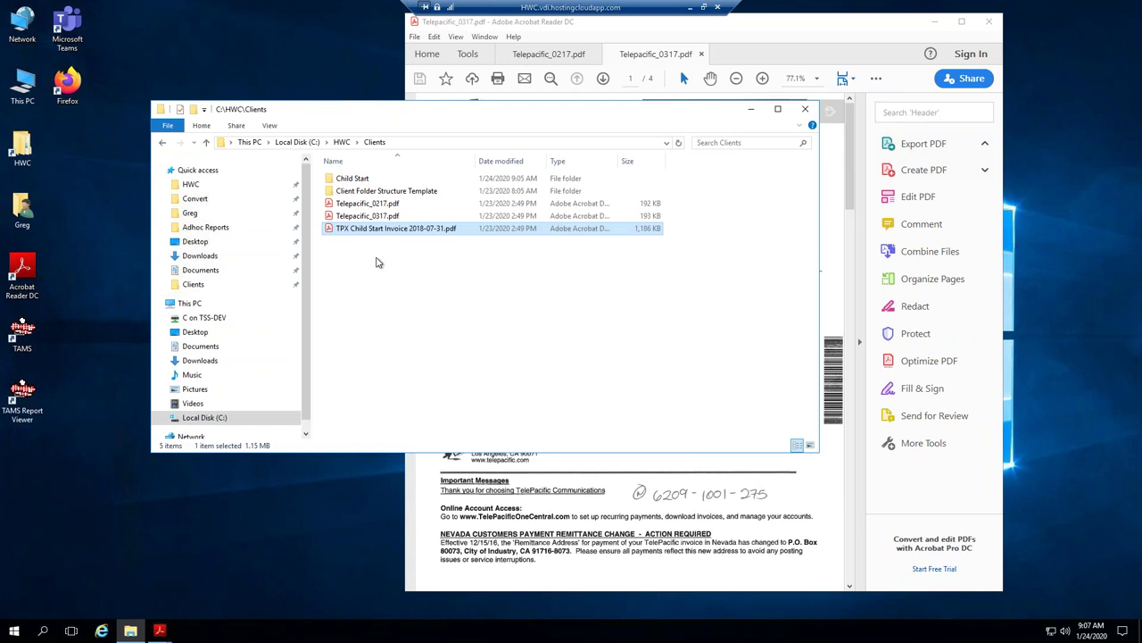
pyautogui.click(830, 111)
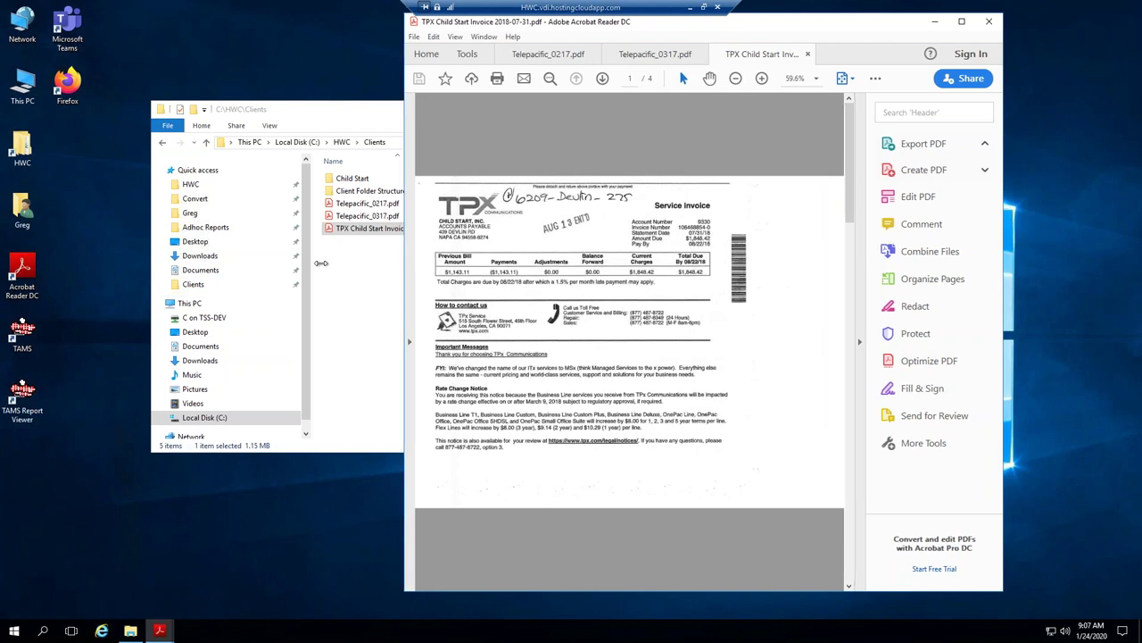
# Widen the TPX invoice view, select its handwritten top note and scroll back up to page 1.
pyautogui.moveTo(405, 262); pyautogui.dragTo(321, 263)
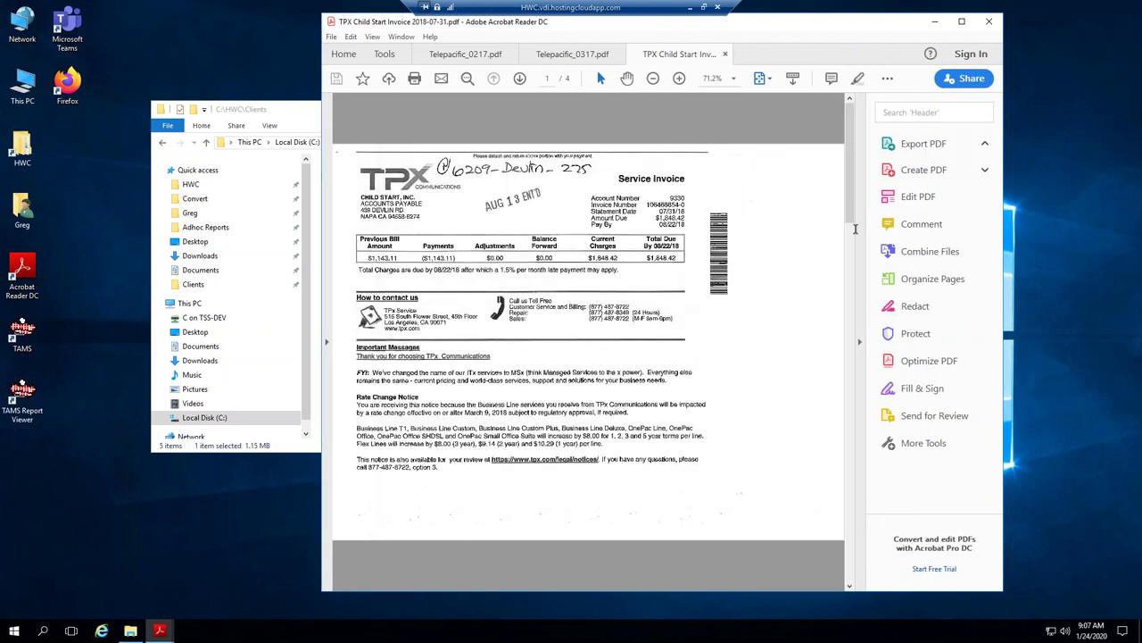
pyautogui.click(859, 266)
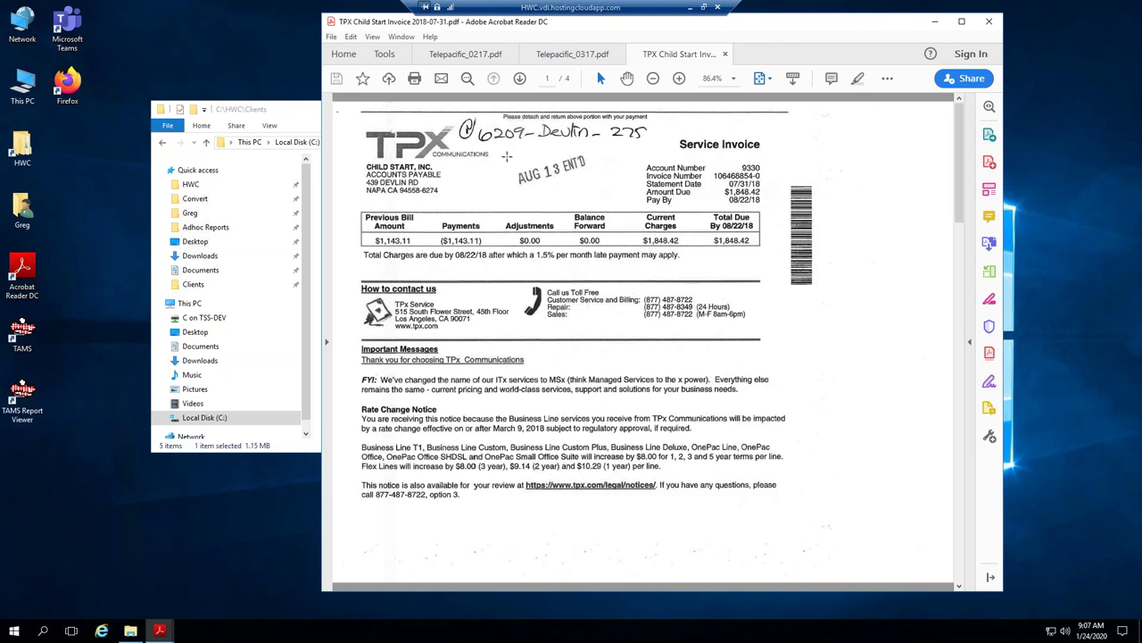
pyautogui.moveTo(459, 123); pyautogui.dragTo(666, 166)
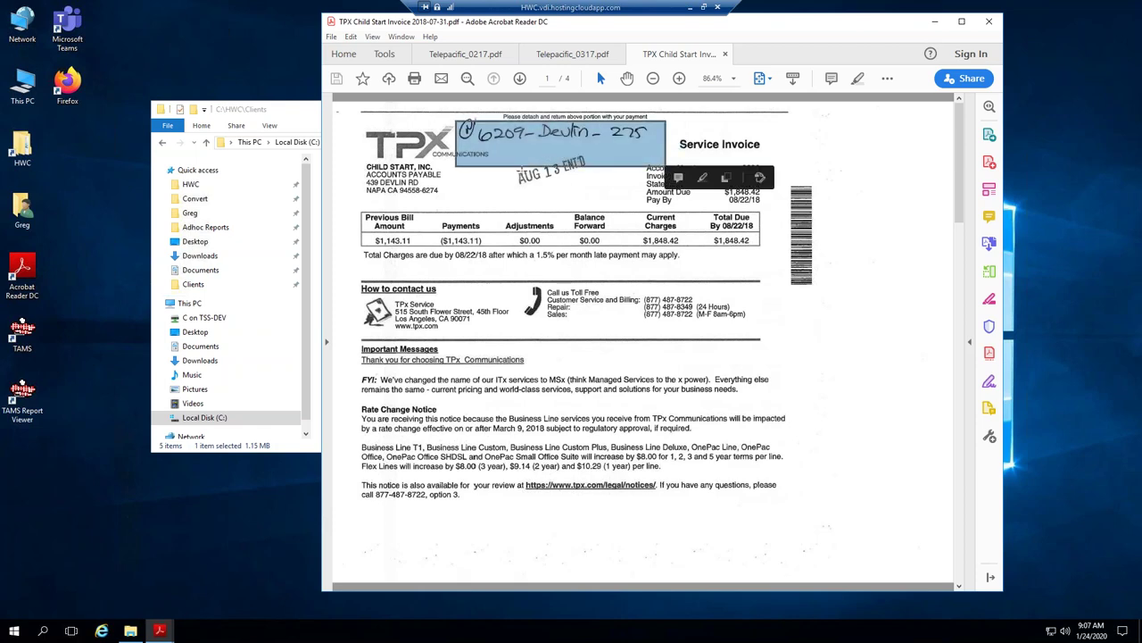
pyautogui.scroll(-10, 520, 179)
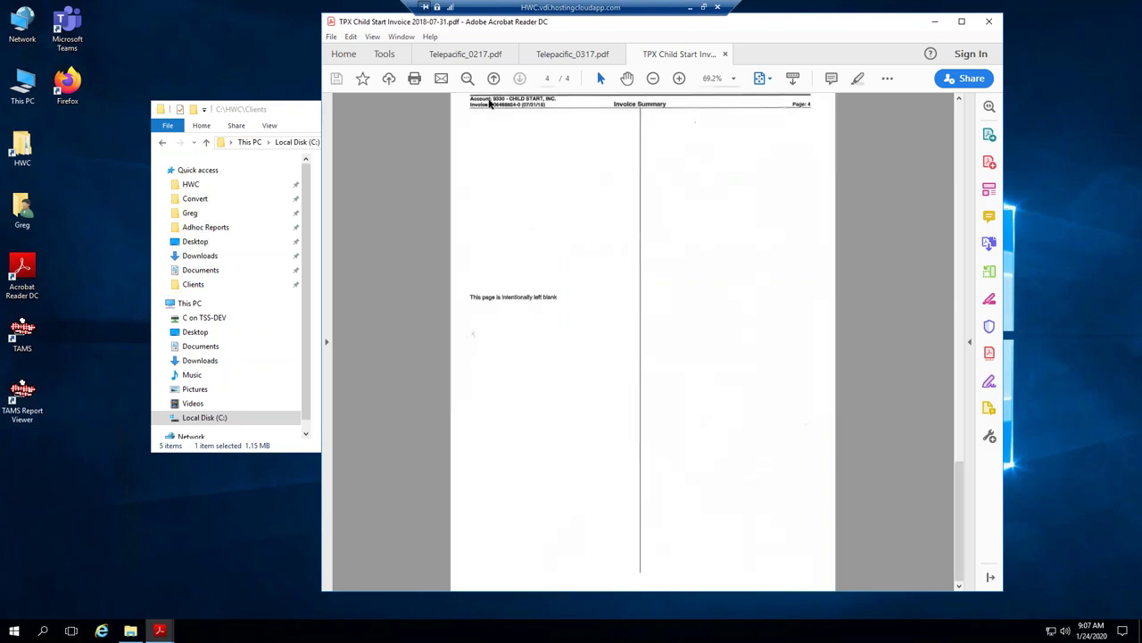
pyautogui.scroll(10, 548, 128)
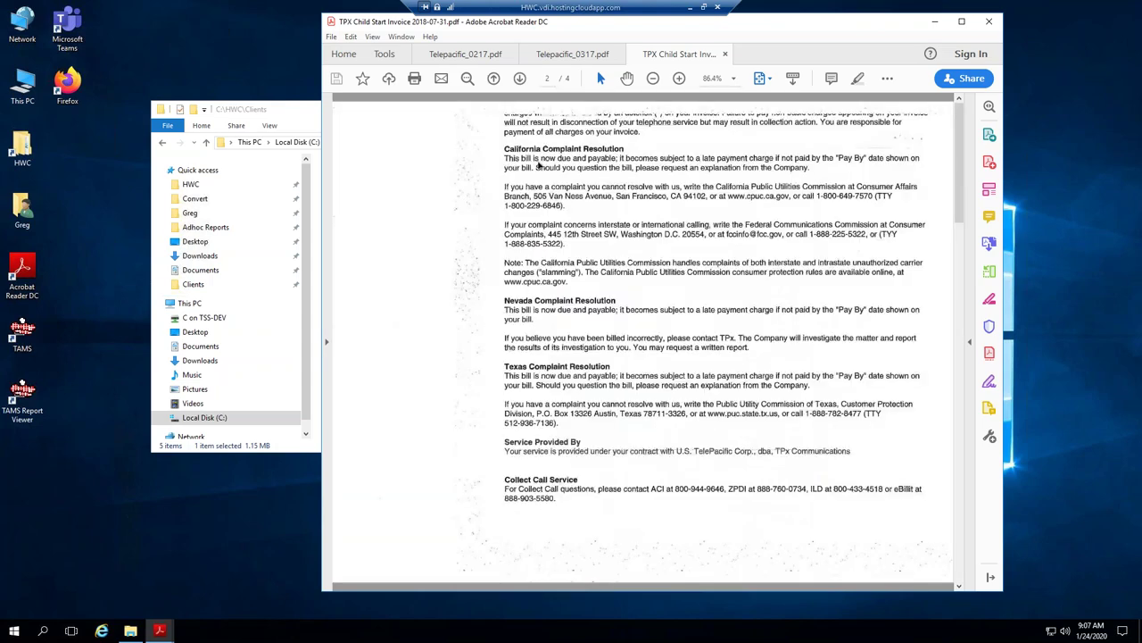
pyautogui.scroll(5, 536, 205)
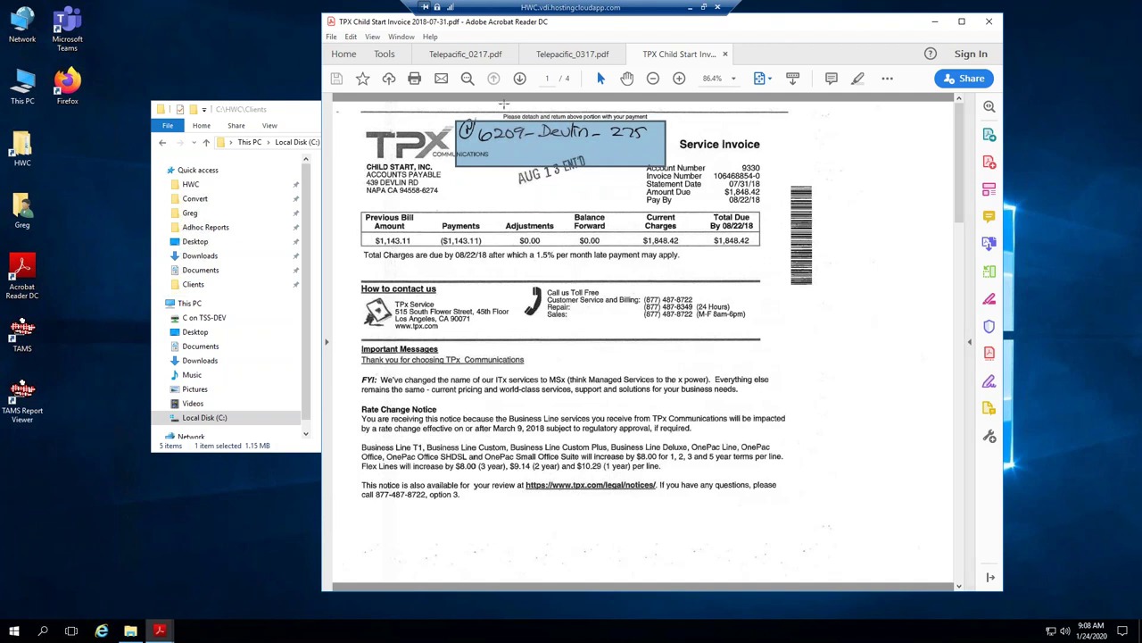
# Switch to Telepacific_0217.pdf, enlarge it and scroll down to its charges page.
pyautogui.click(466, 56)
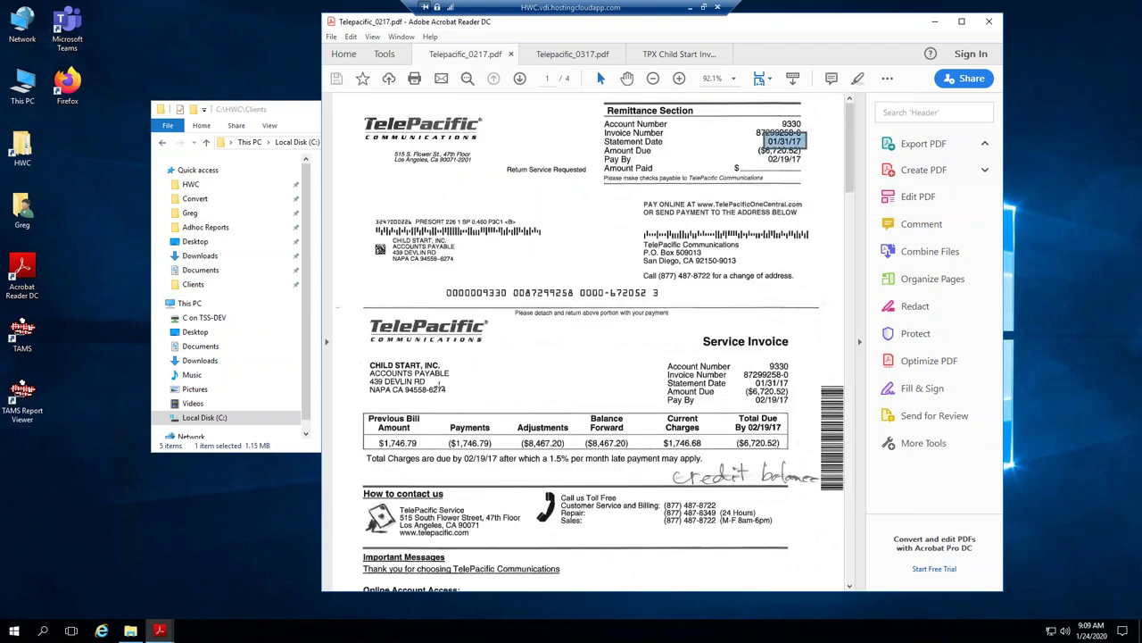
pyautogui.scroll(-1, 447, 308)
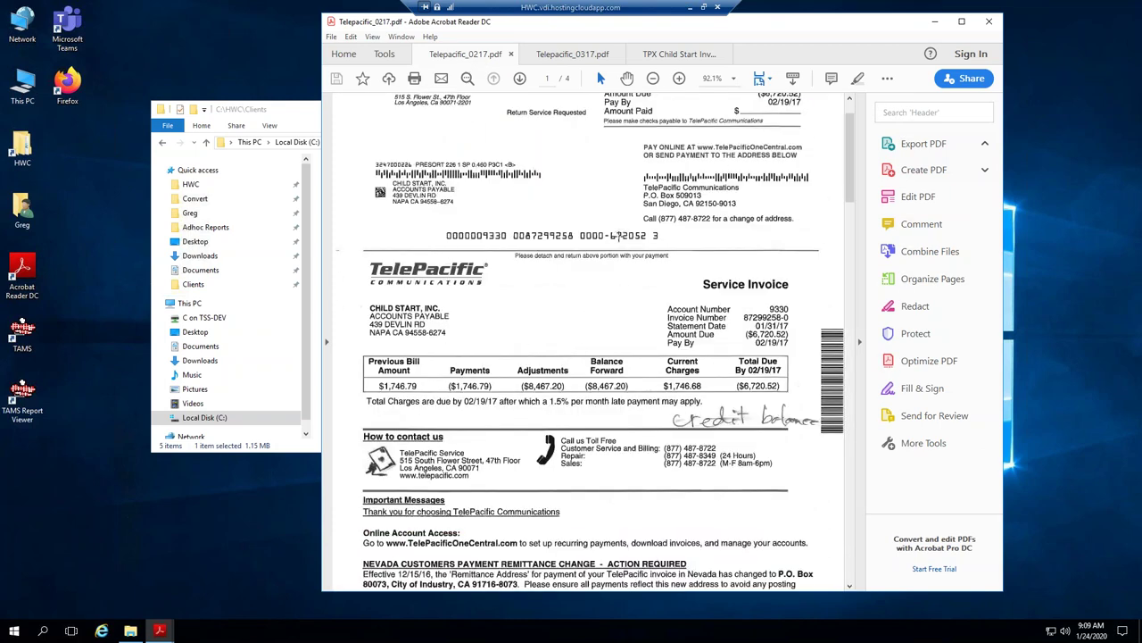
pyautogui.scroll(-1, 614, 260)
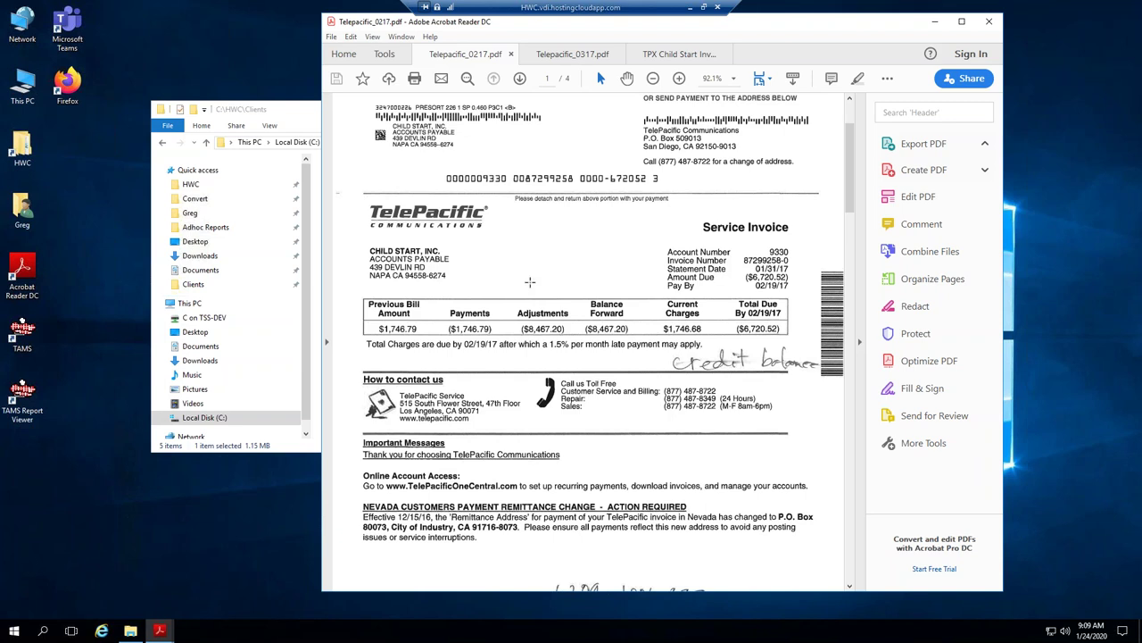
pyautogui.scroll(-1, 538, 281)
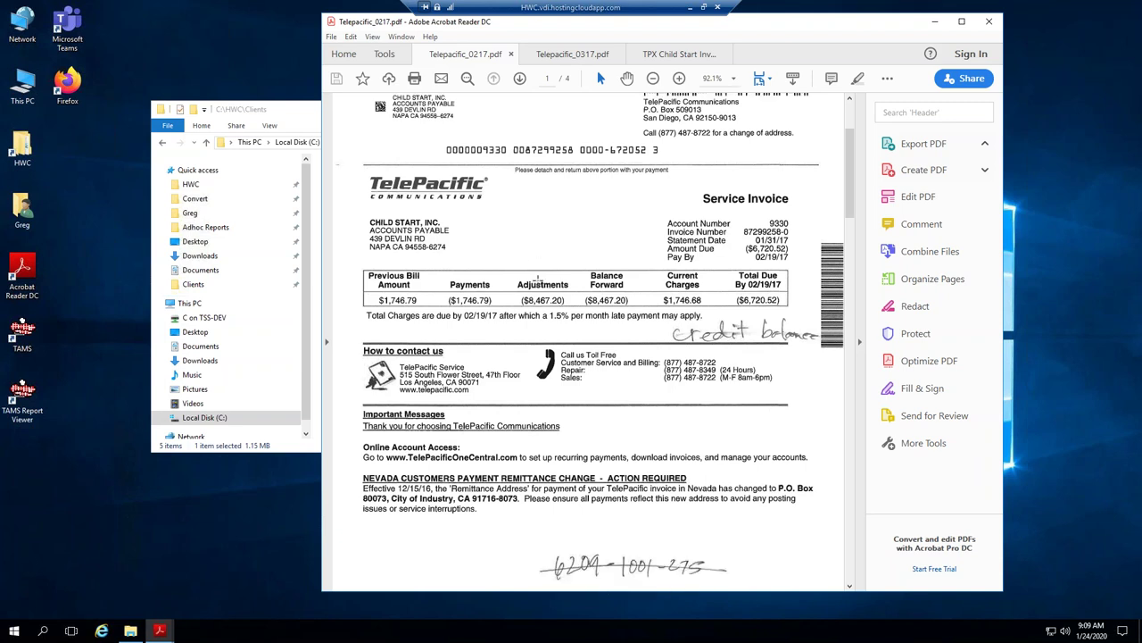
pyautogui.scroll(-1, 538, 280)
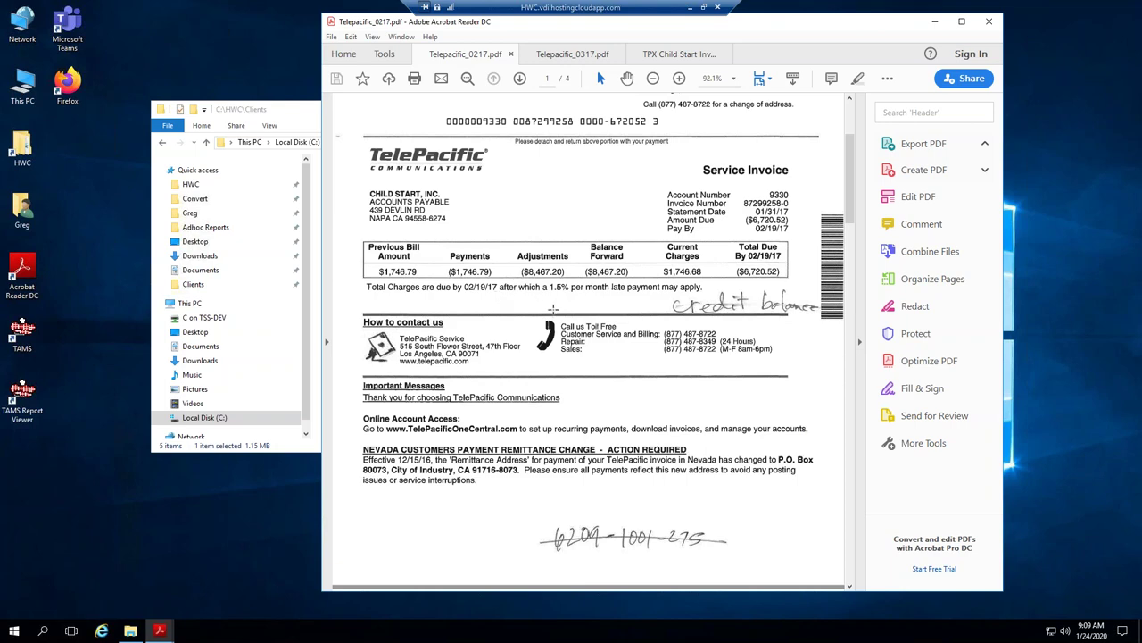
pyautogui.scroll(-4, 548, 310)
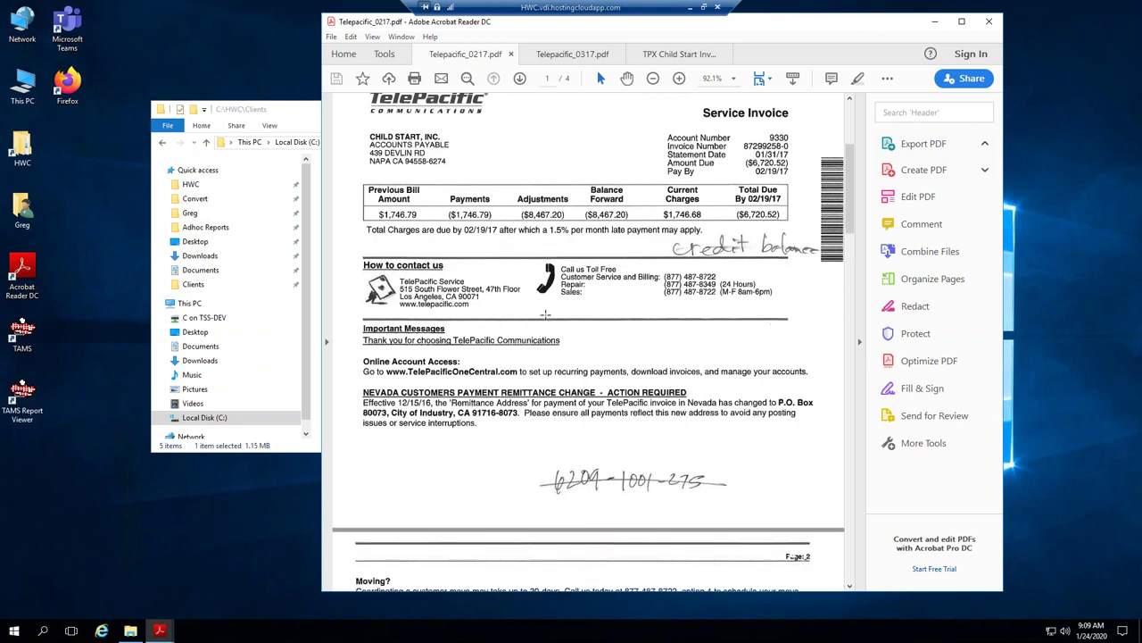
pyautogui.scroll(-14, 547, 312)
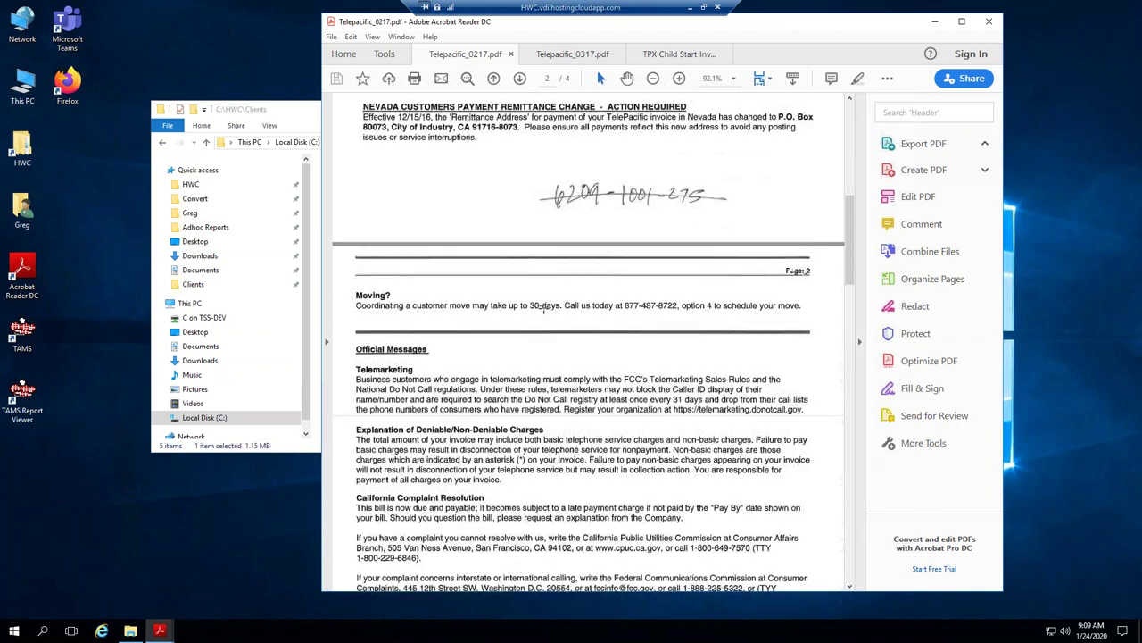
pyautogui.scroll(-8, 548, 308)
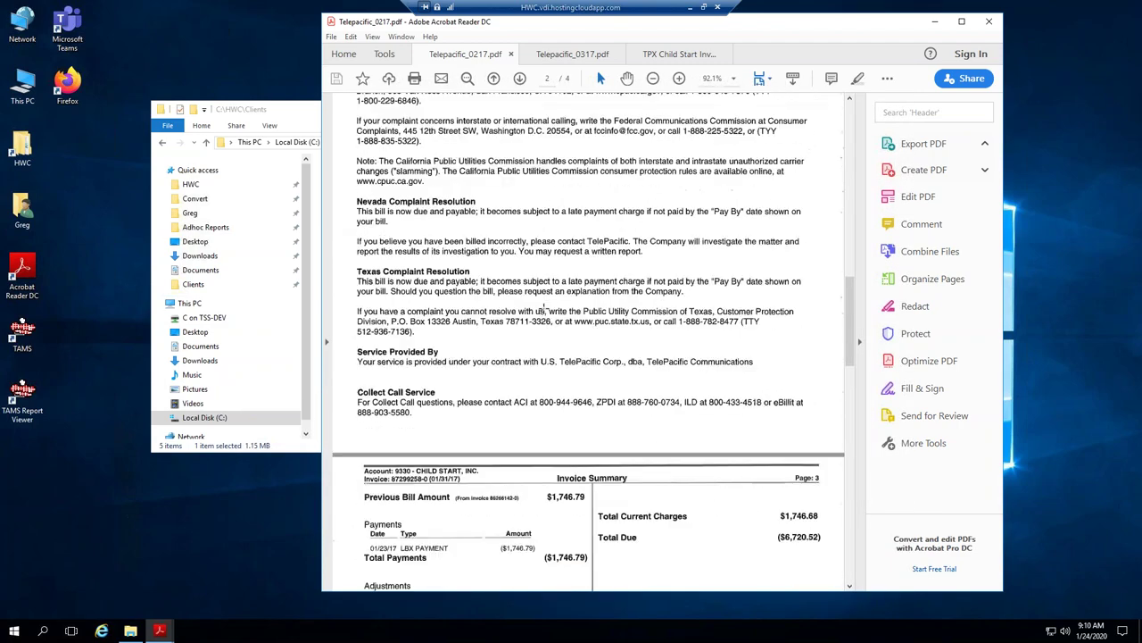
pyautogui.click(861, 342)
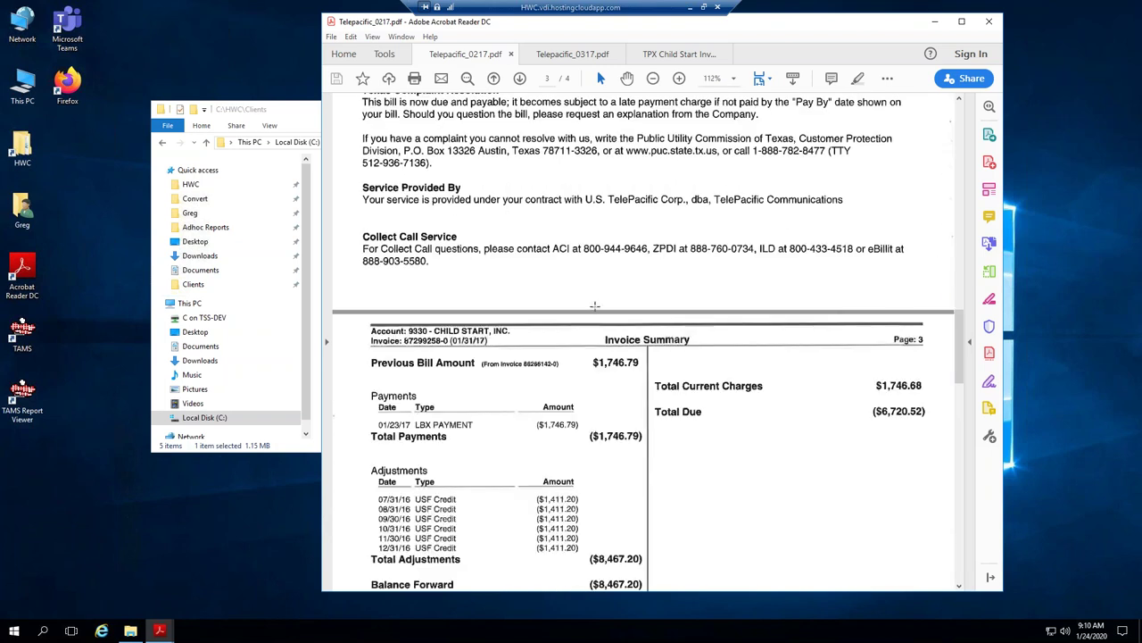
pyautogui.scroll(-2, 594, 306)
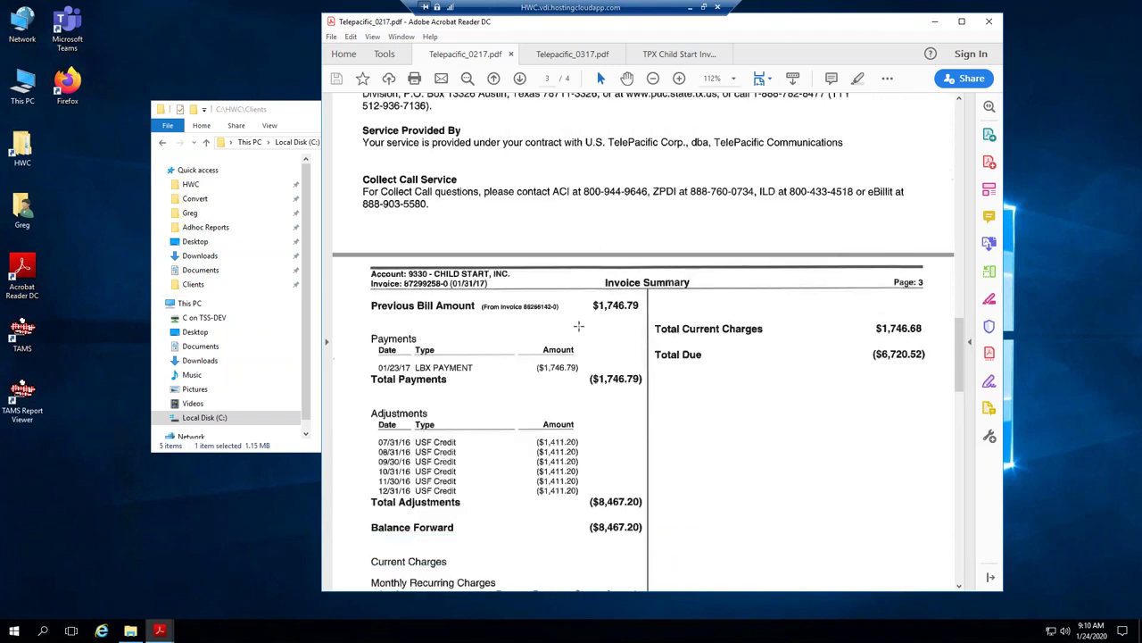
pyautogui.scroll(-1, 580, 325)
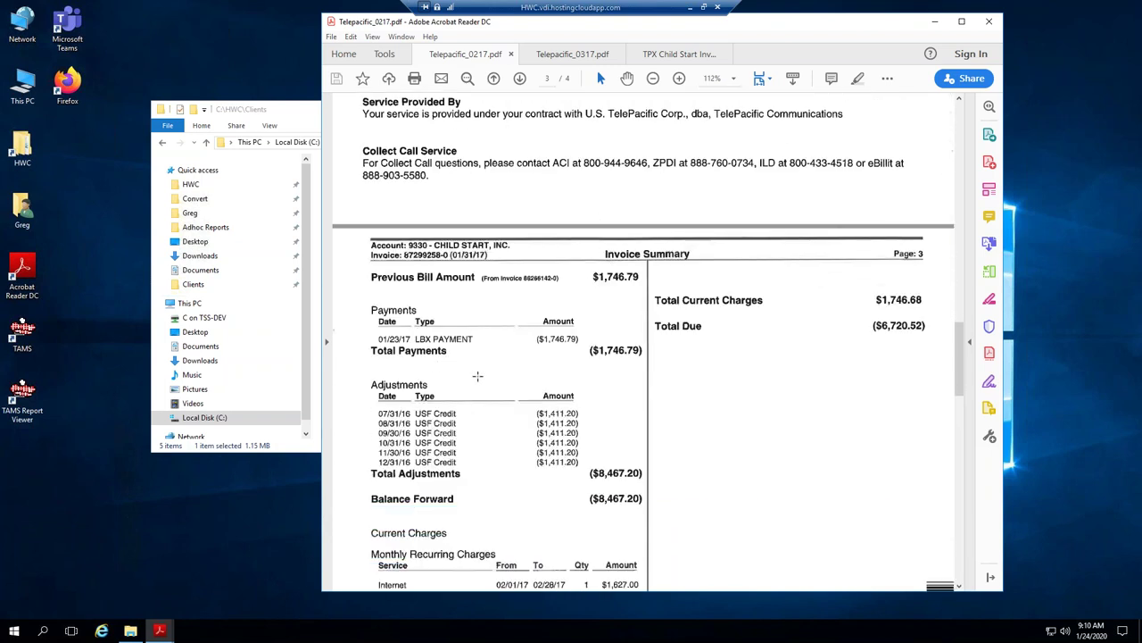
pyautogui.scroll(-1, 519, 359)
pyautogui.scroll(-2, 518, 357)
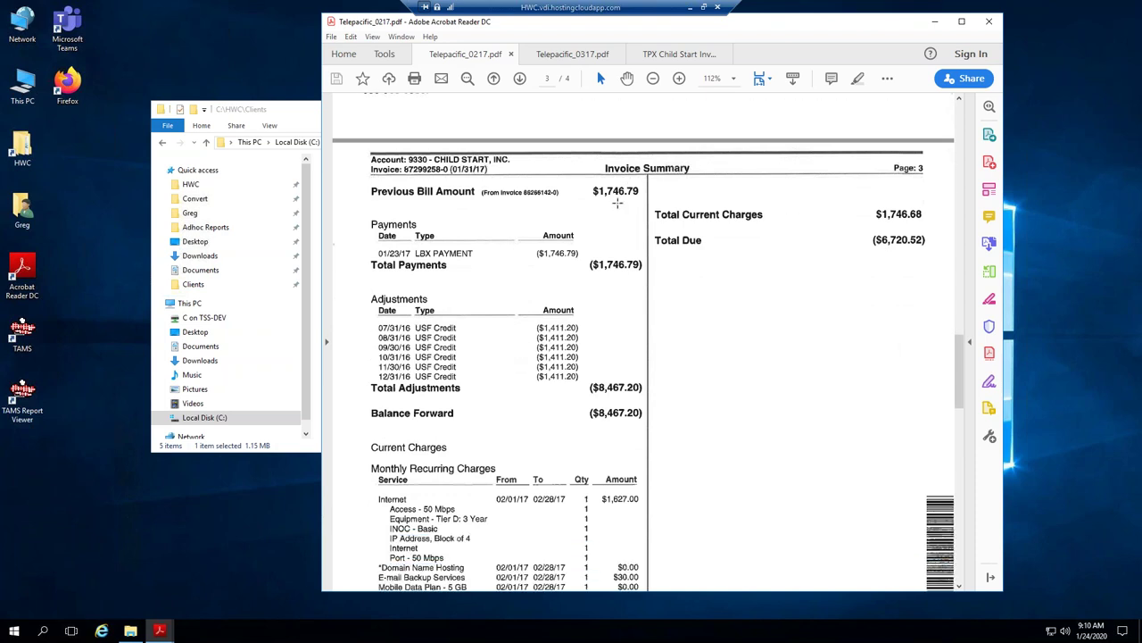
pyautogui.scroll(-1, 536, 375)
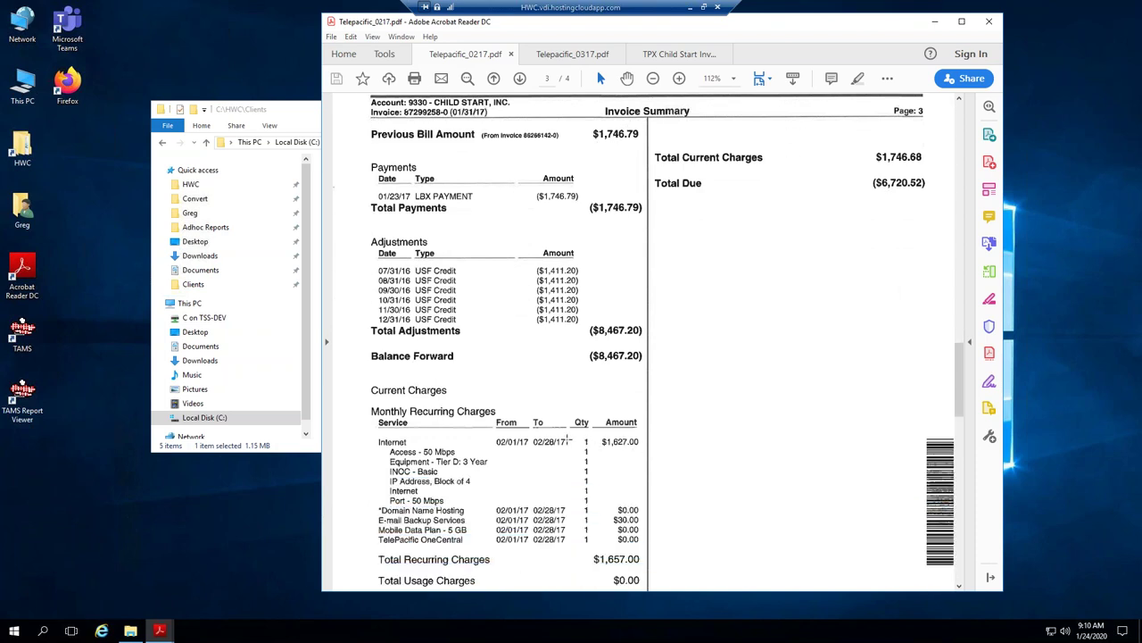
# Select the $1,627.00 Internet, E-mail Backup, Access 50 Mbps and Port 50 Mbps charge lines.
pyautogui.moveTo(598, 433); pyautogui.dragTo(648, 454)
pyautogui.scroll(-1, 531, 362)
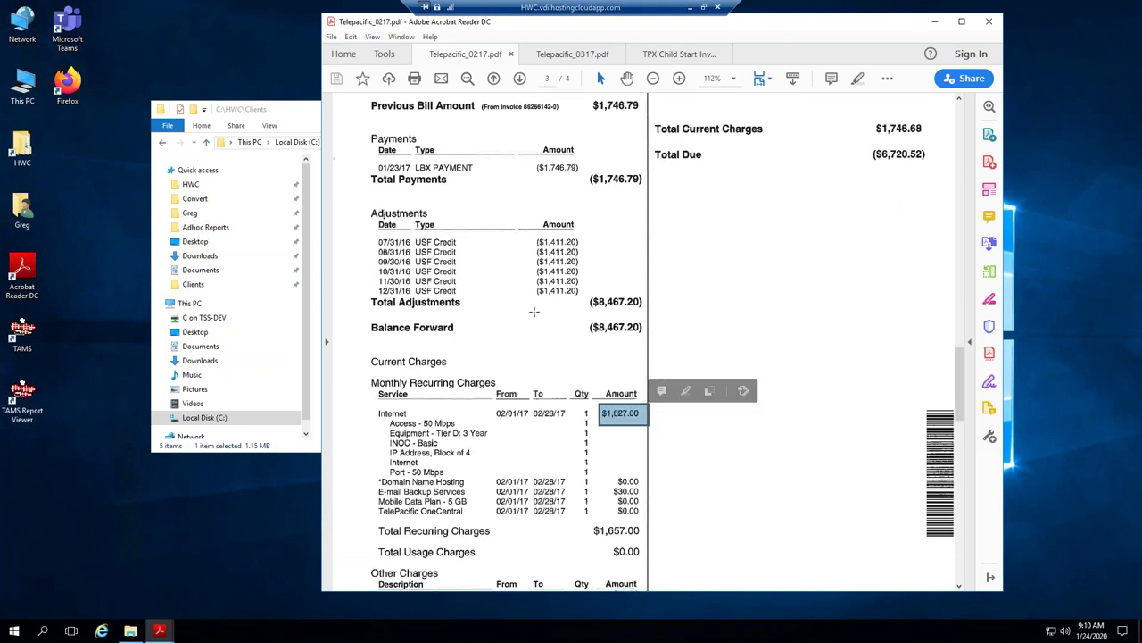
pyautogui.scroll(-2, 561, 486)
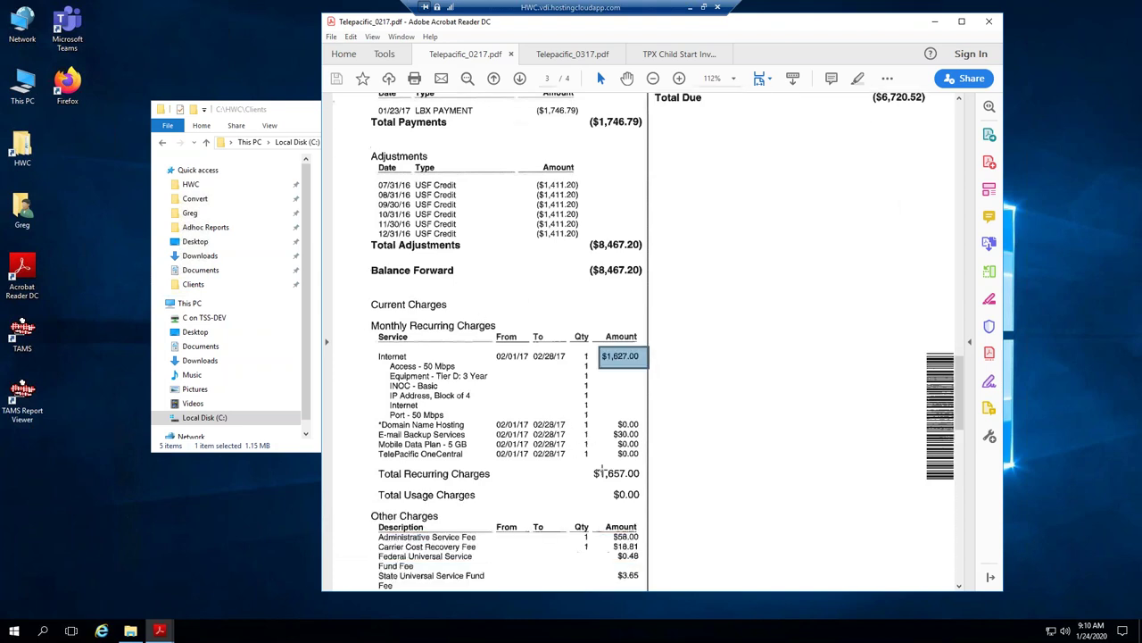
pyautogui.moveTo(379, 433); pyautogui.dragTo(641, 434)
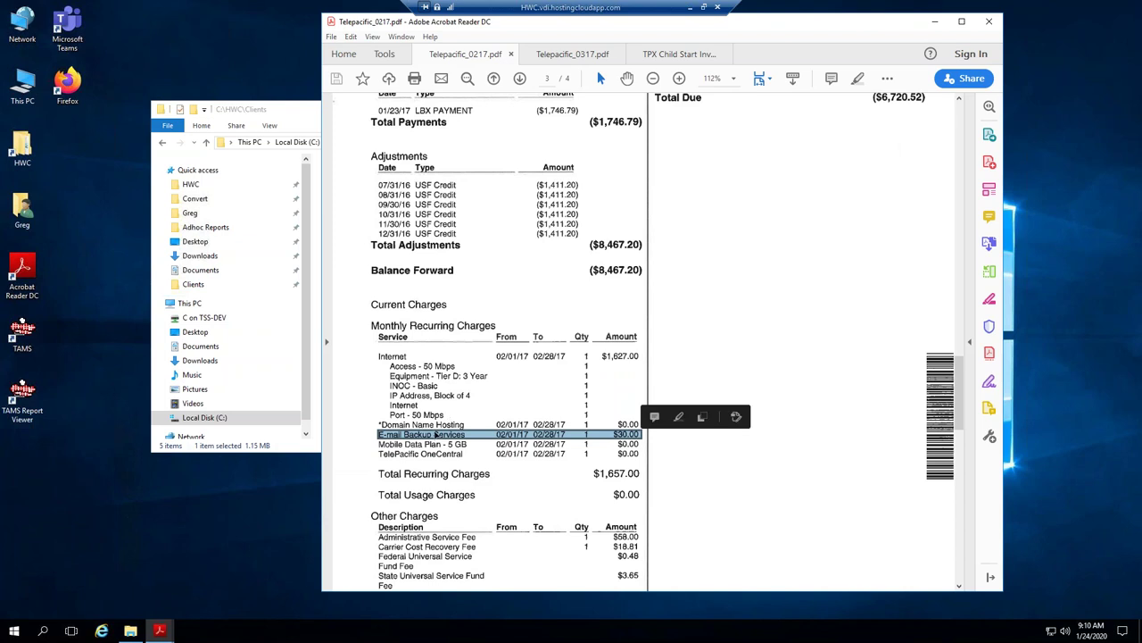
pyautogui.scroll(-1, 435, 435)
pyautogui.scroll(-1, 465, 340)
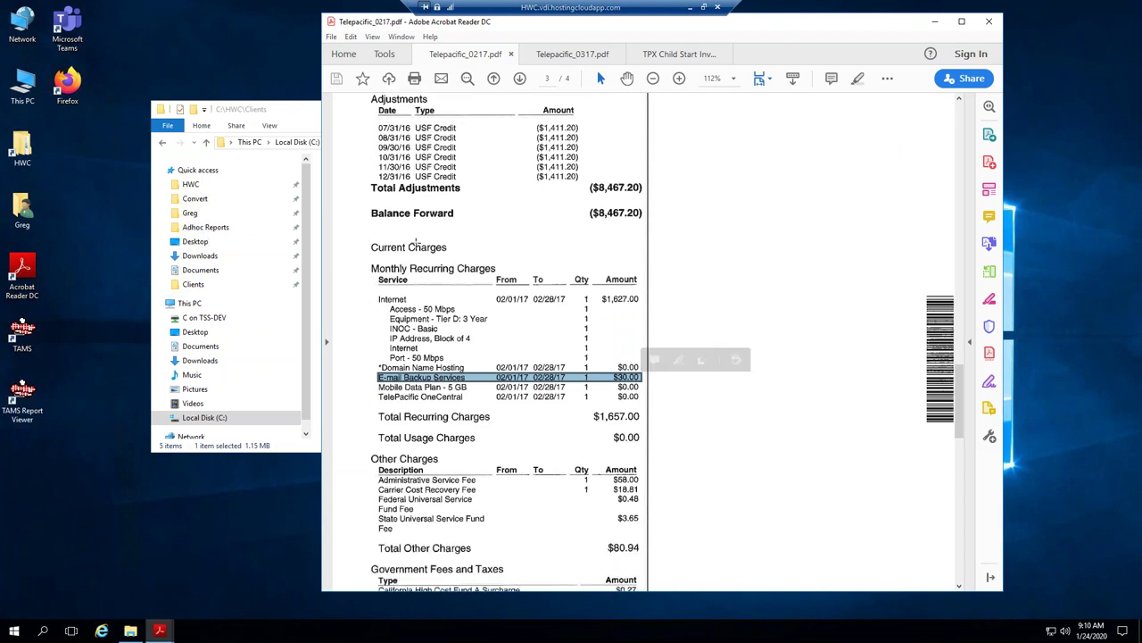
pyautogui.moveTo(387, 303); pyautogui.dragTo(473, 312)
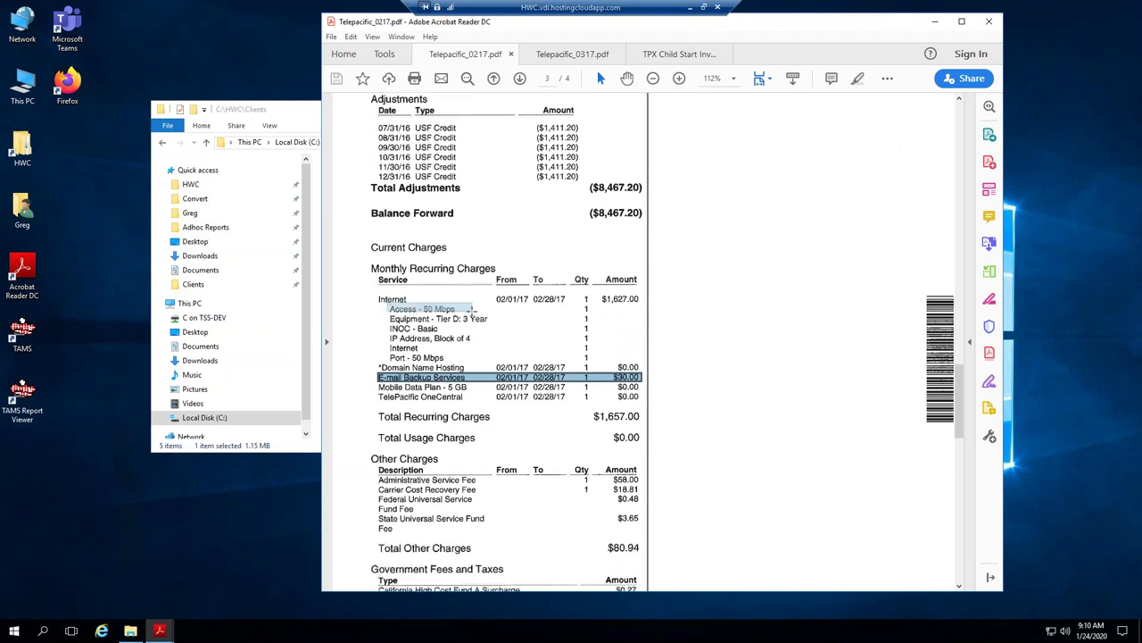
pyautogui.moveTo(388, 354); pyautogui.dragTo(451, 366)
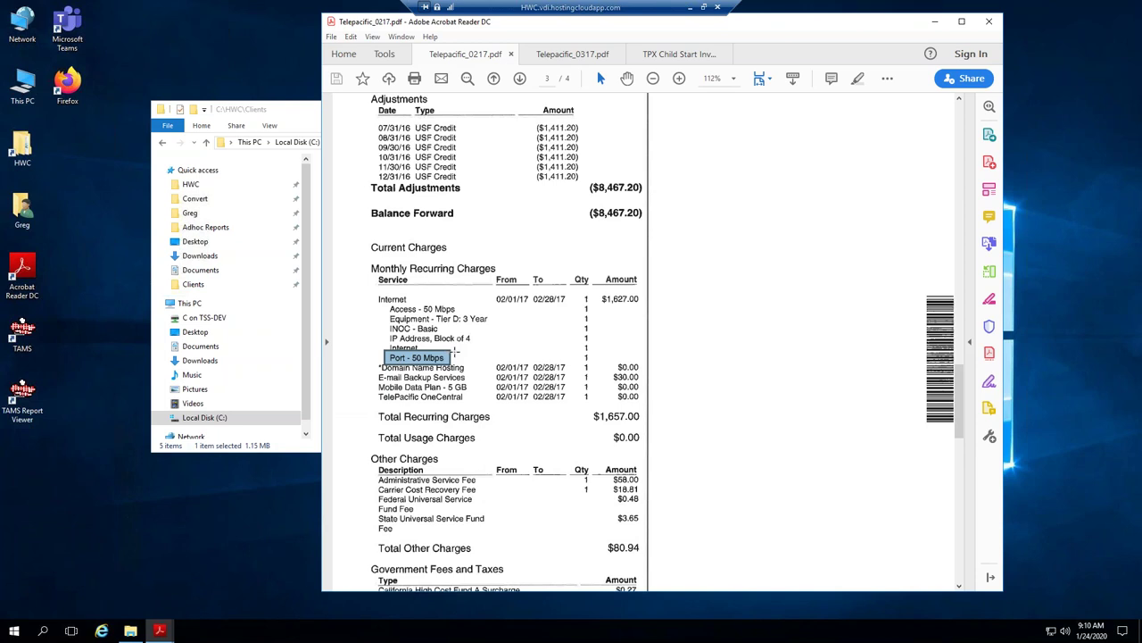
pyautogui.scroll(-1, 453, 400)
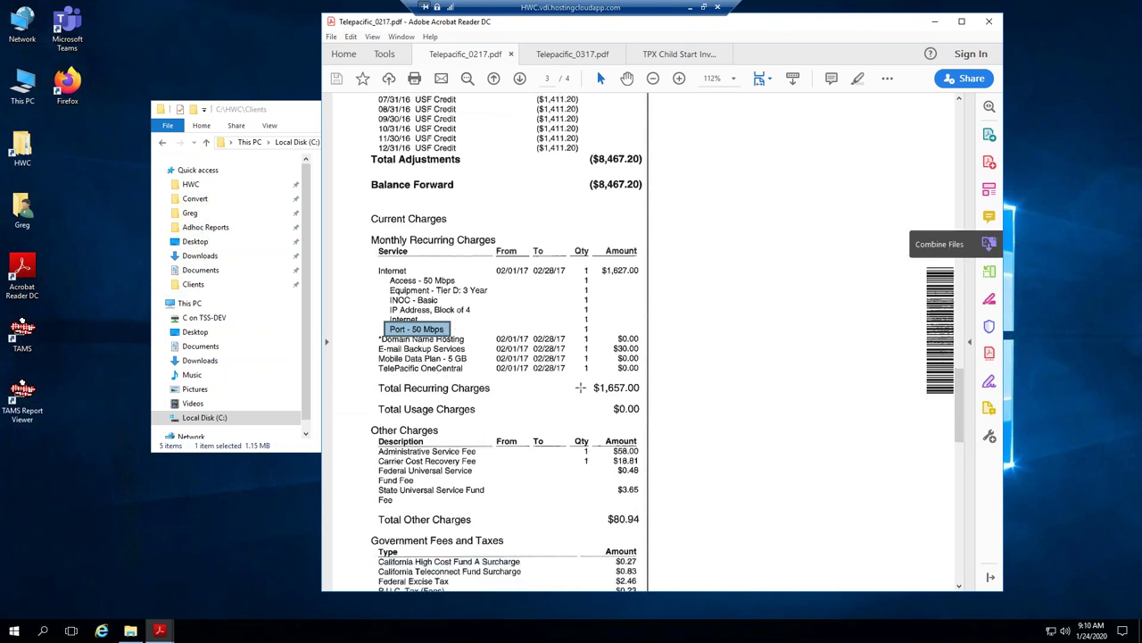
pyautogui.scroll(-1, 580, 387)
pyautogui.scroll(-1, 469, 383)
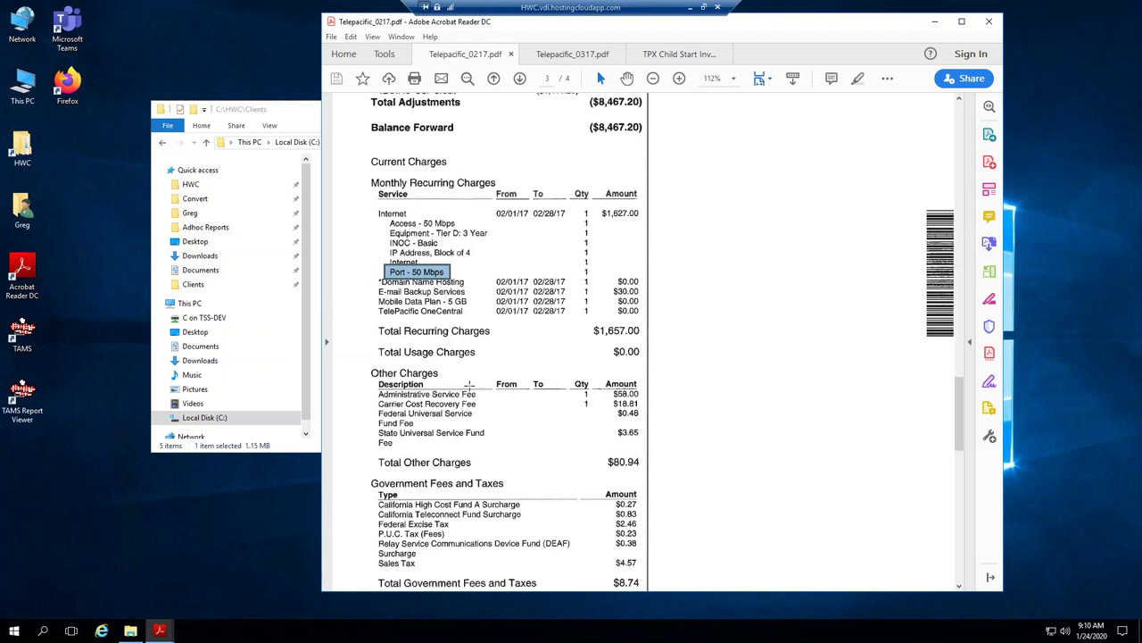
pyautogui.scroll(-2, 470, 384)
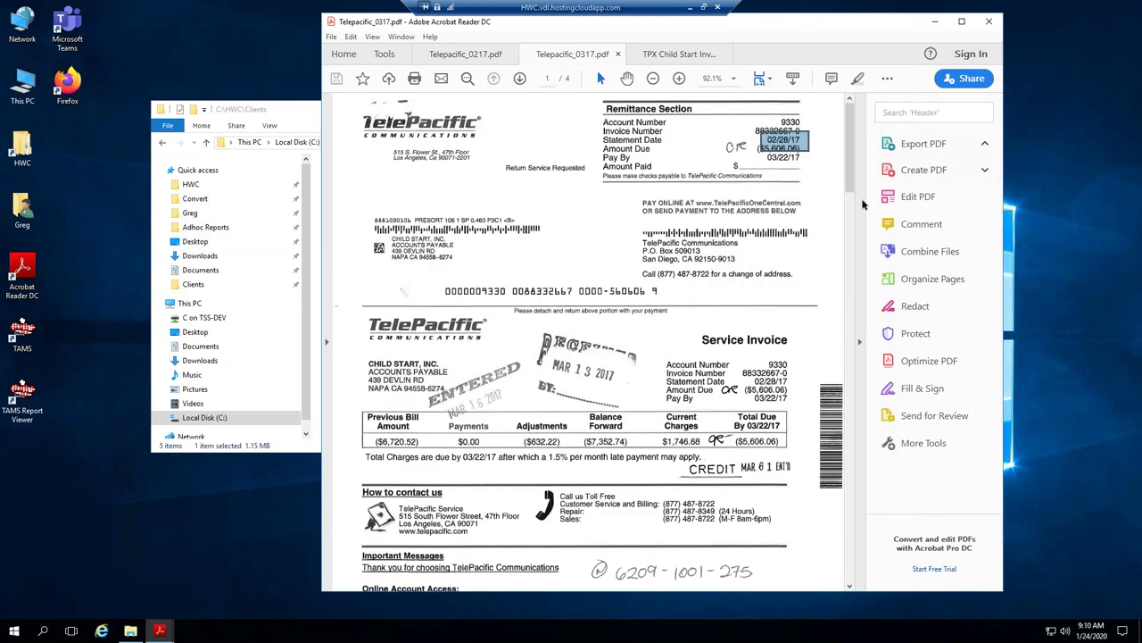
# Enlarge the Telepacific_0317 invoice and scroll down to its charges page.
pyautogui.click(862, 198)
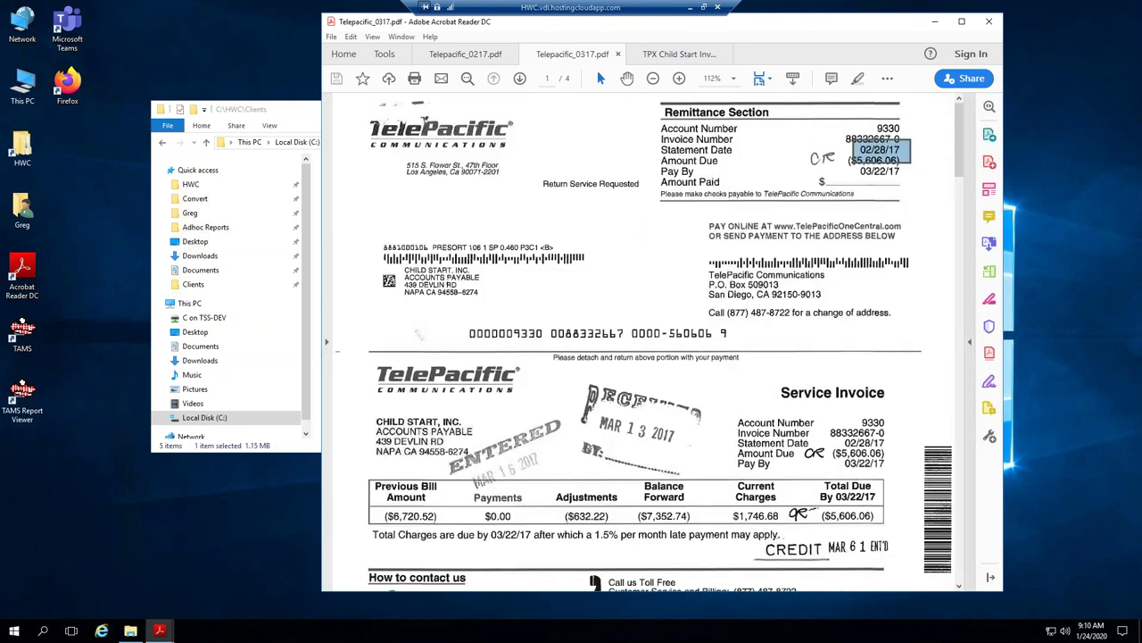
pyautogui.moveTo(959, 158); pyautogui.dragTo(938, 396)
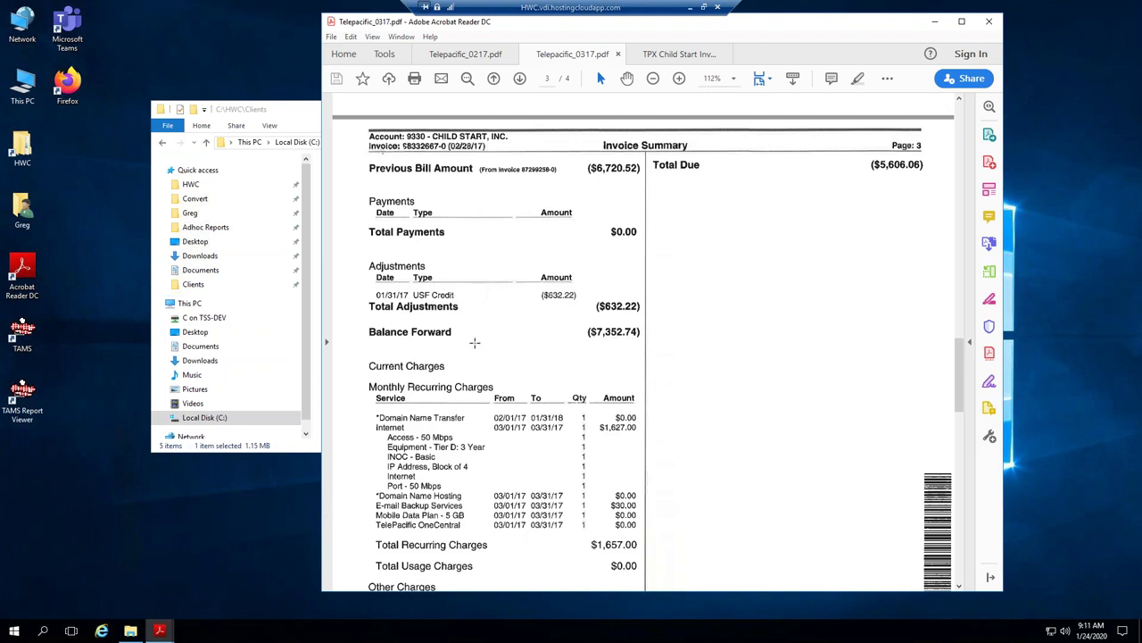
pyautogui.scroll(-1, 474, 342)
pyautogui.scroll(-2, 482, 357)
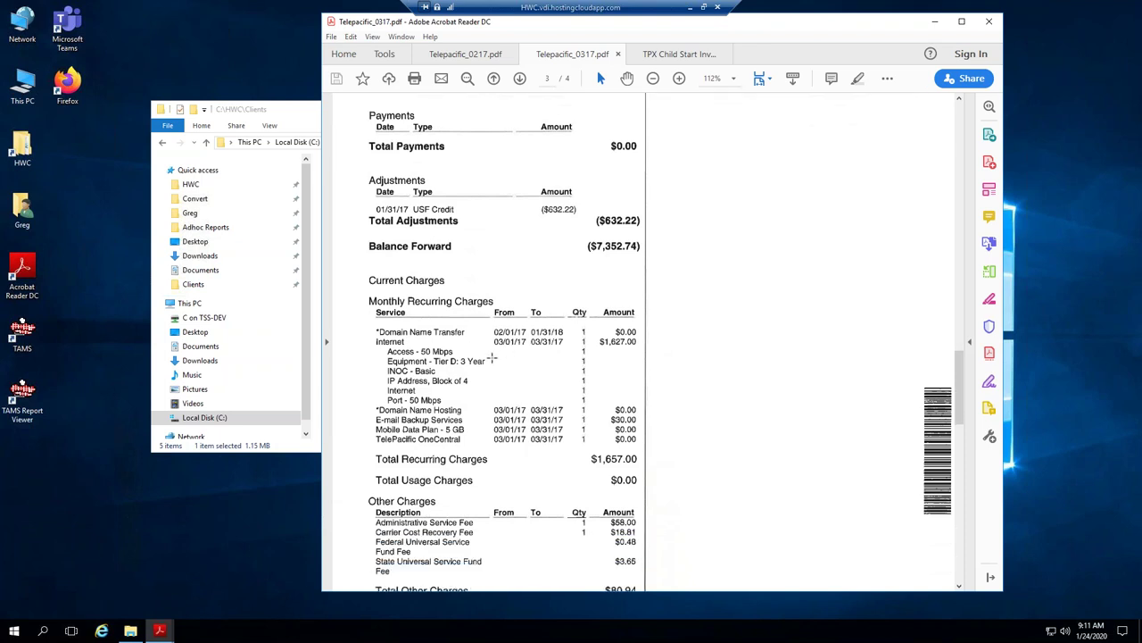
pyautogui.scroll(-1, 390, 311)
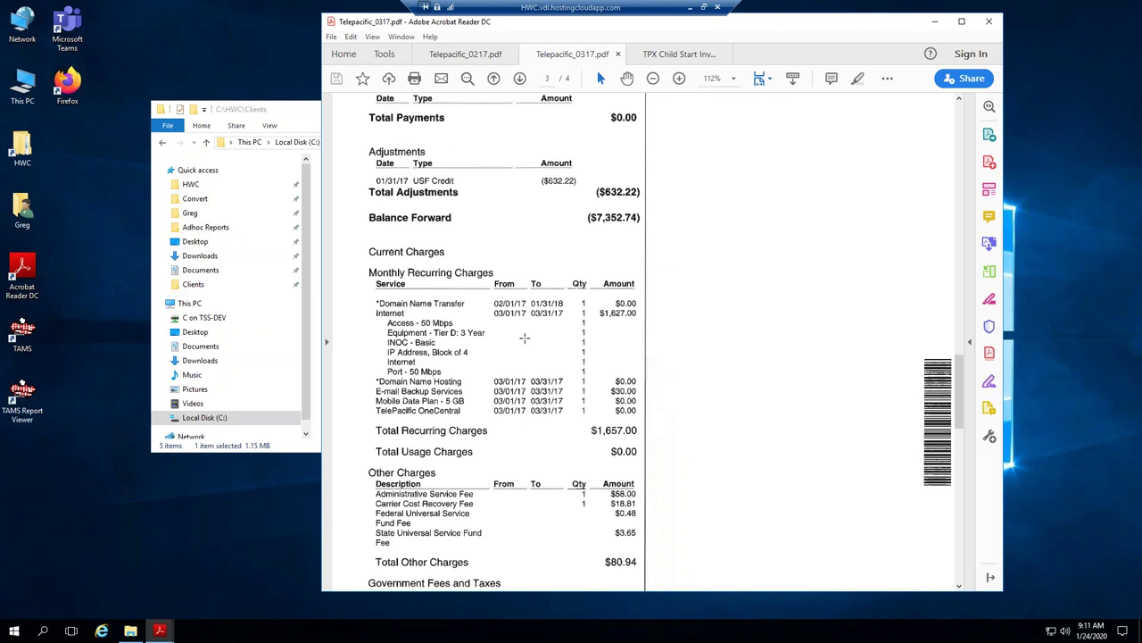
# Snapshot the March invoice's Other Charges through Total Government Fees block.
pyautogui.click(474, 55)
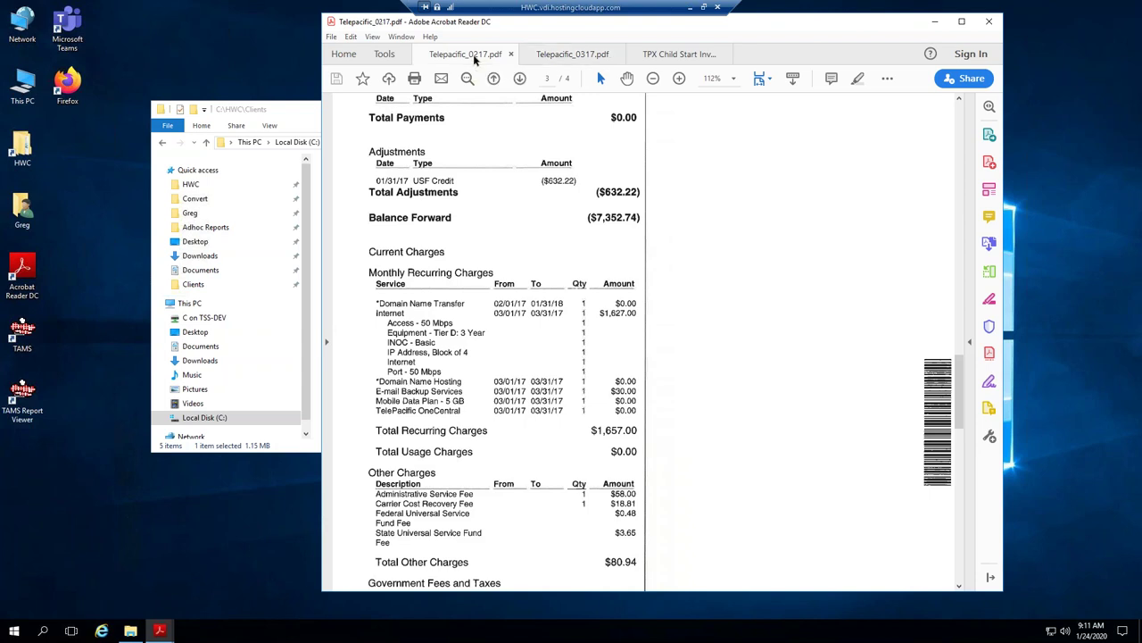
pyautogui.click(567, 56)
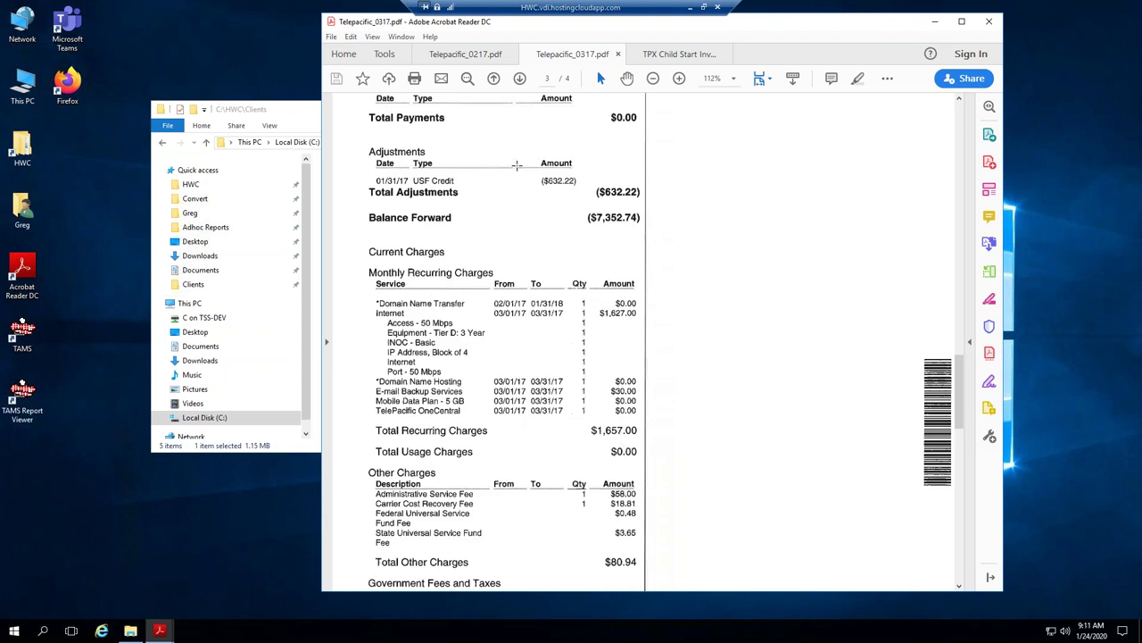
pyautogui.scroll(-2, 558, 431)
pyautogui.scroll(-1, 560, 431)
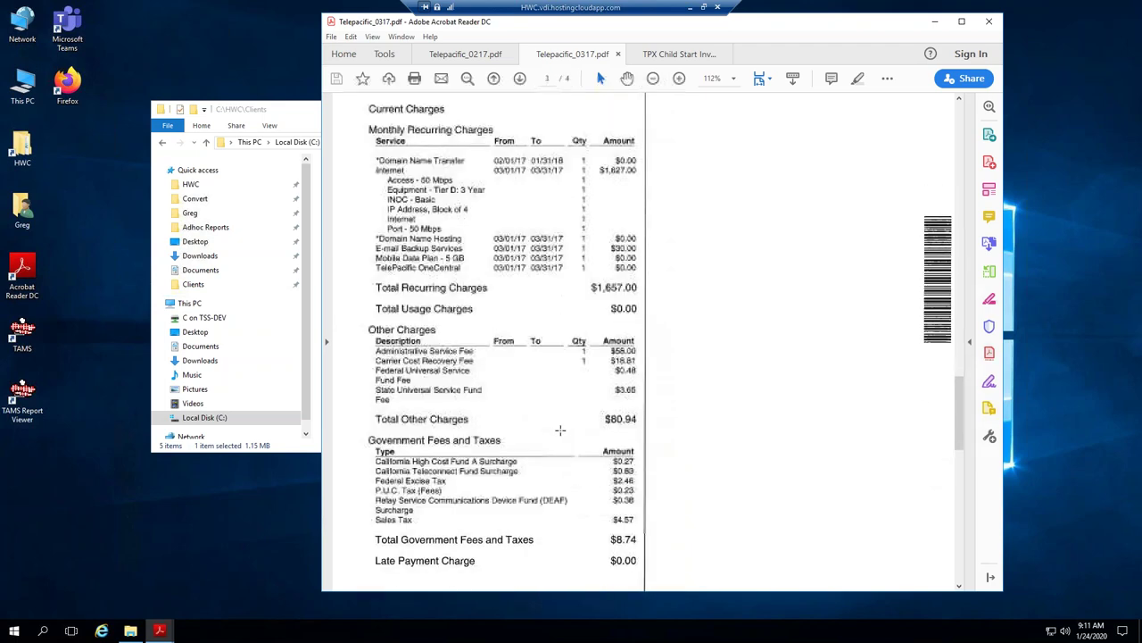
pyautogui.moveTo(365, 316); pyautogui.dragTo(641, 546)
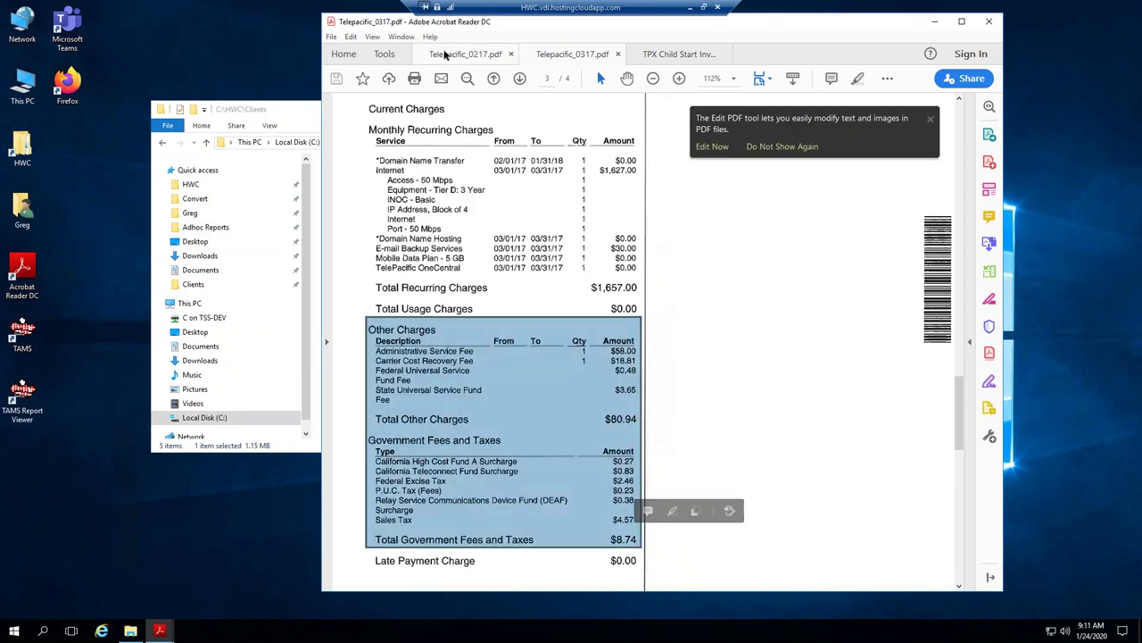
pyautogui.click(465, 54)
# Snapshot the February invoice's Other Charges through Total Government Fees block.
pyautogui.moveTo(363, 302); pyautogui.dragTo(644, 537)
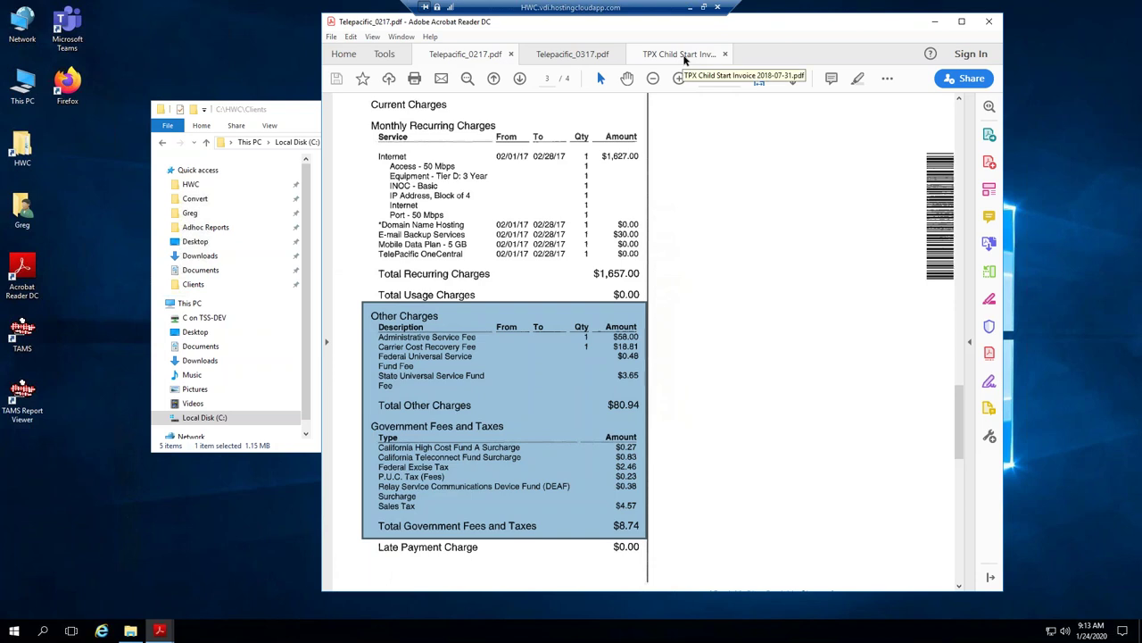
# Switch to the TPX Child Start invoice and page through to its page 3 Invoice Summary.
pyautogui.click(684, 55)
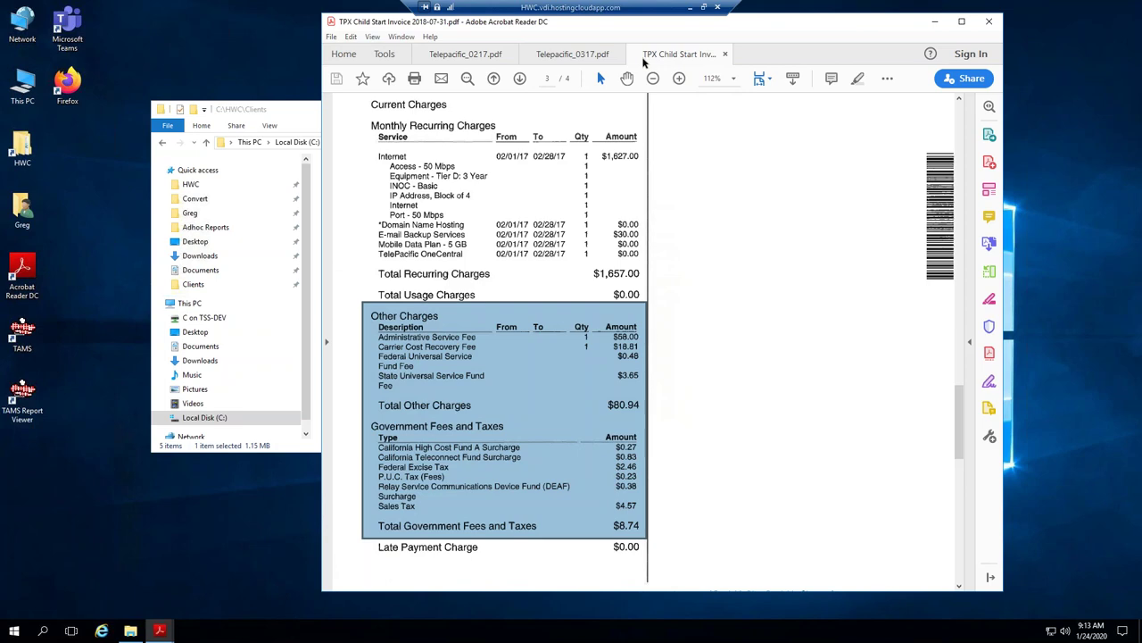
pyautogui.scroll(-15, 536, 254)
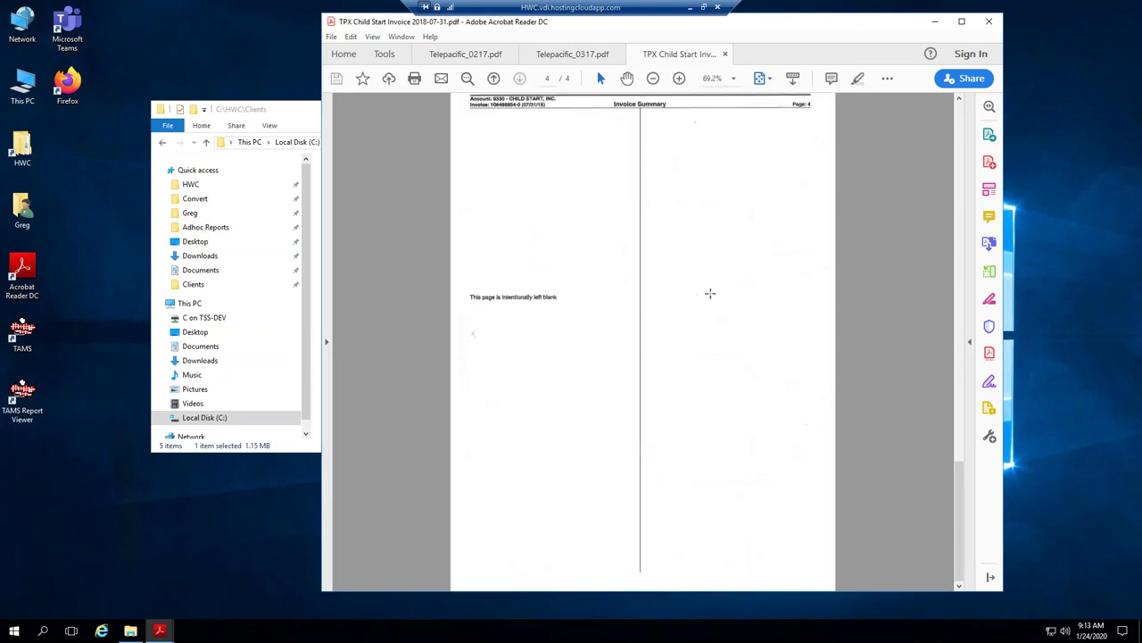
pyautogui.scroll(5, 957, 130)
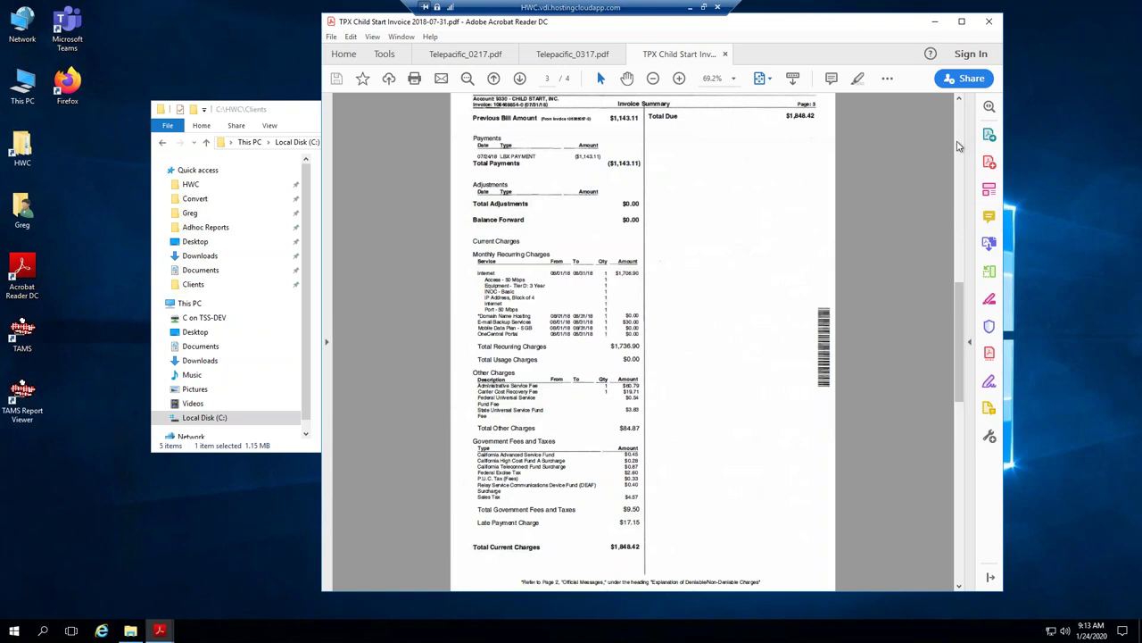
pyautogui.scroll(5, 958, 146)
pyautogui.scroll(5, 620, 241)
pyautogui.hotkey('ctrl', '2')
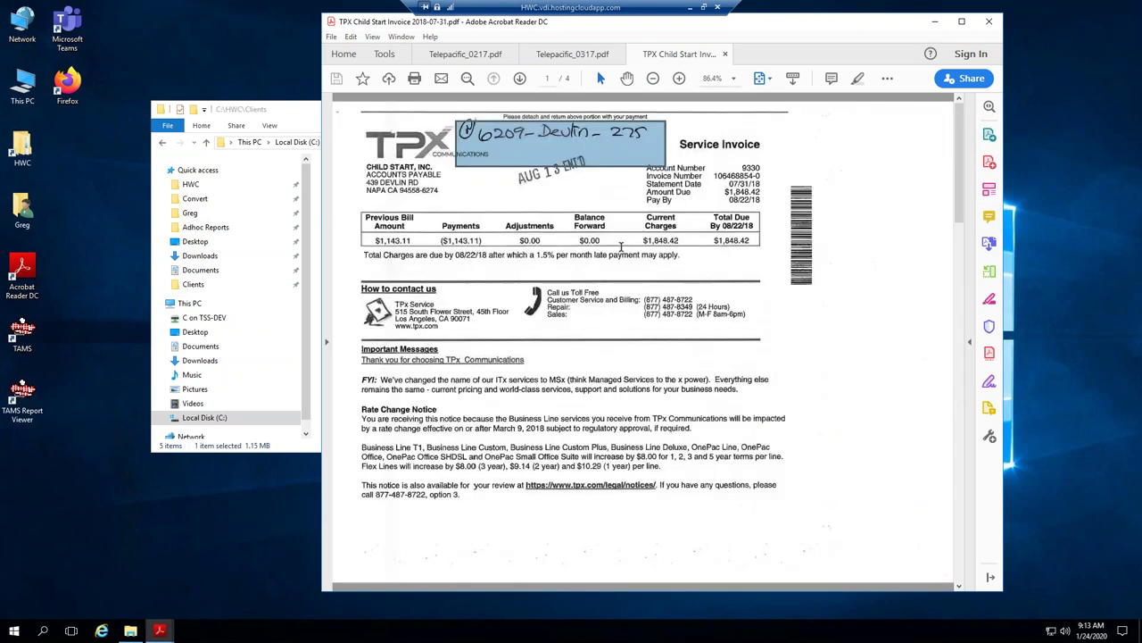
pyautogui.click(962, 574)
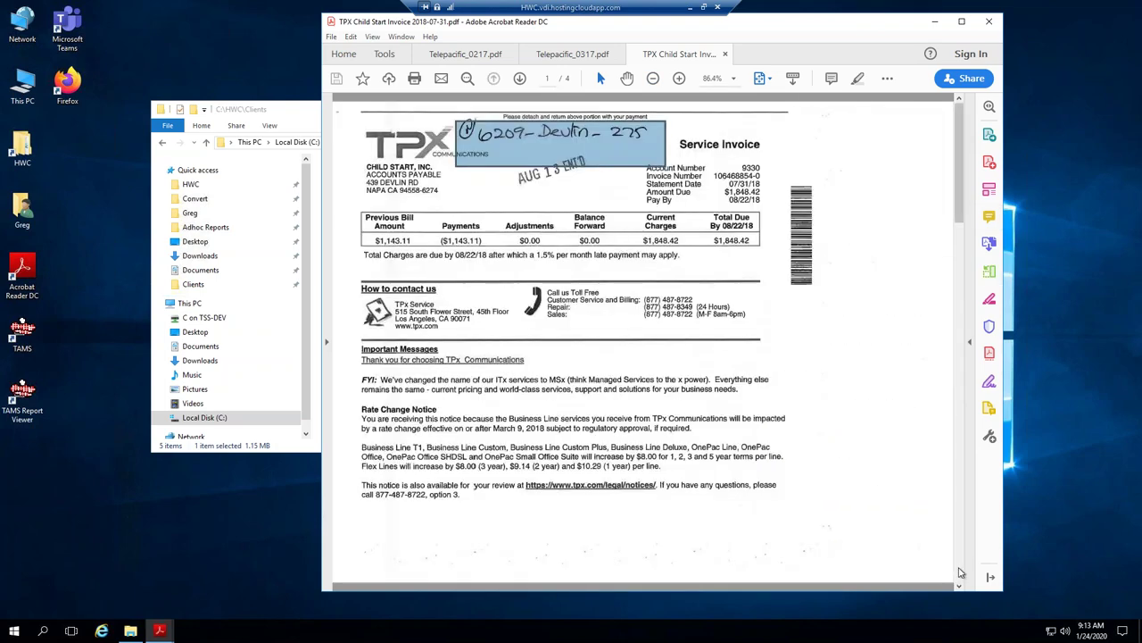
pyautogui.click(961, 573)
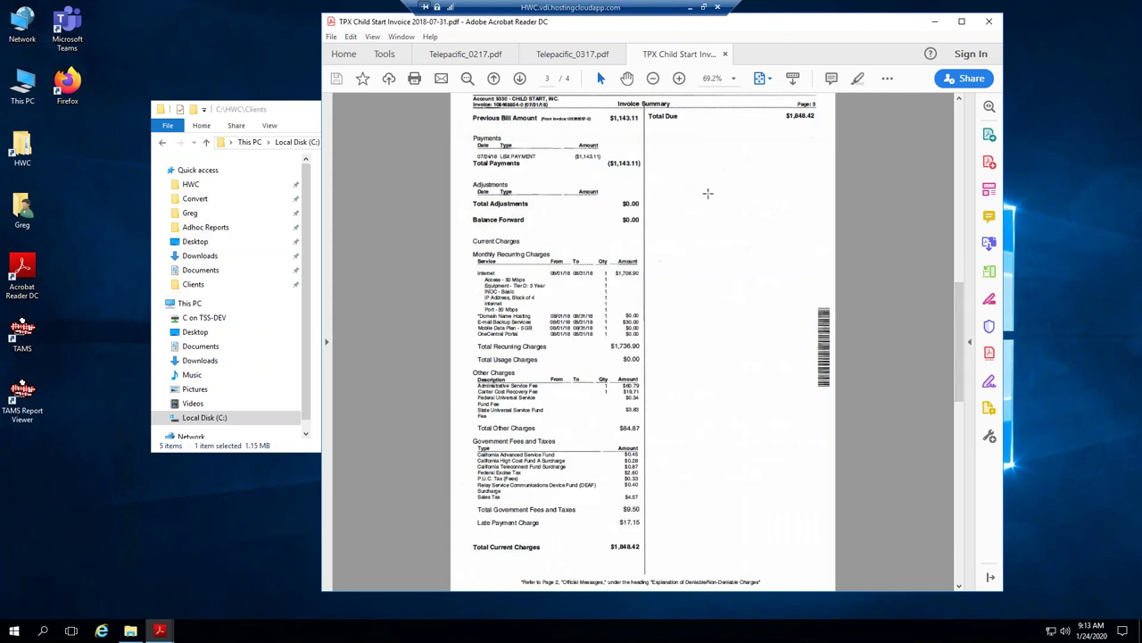
# Zoom page 3 to 100% to read the $1,706.90 Internet charge.
pyautogui.click(680, 78)
pyautogui.click(680, 78)
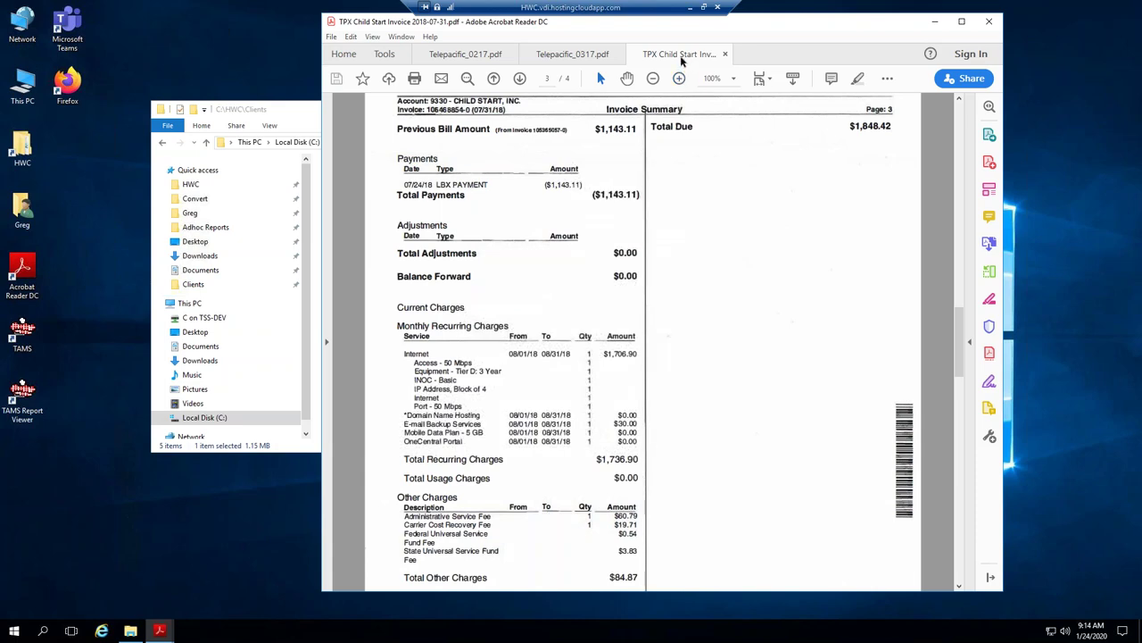
pyautogui.moveTo(961, 326); pyautogui.dragTo(962, 112)
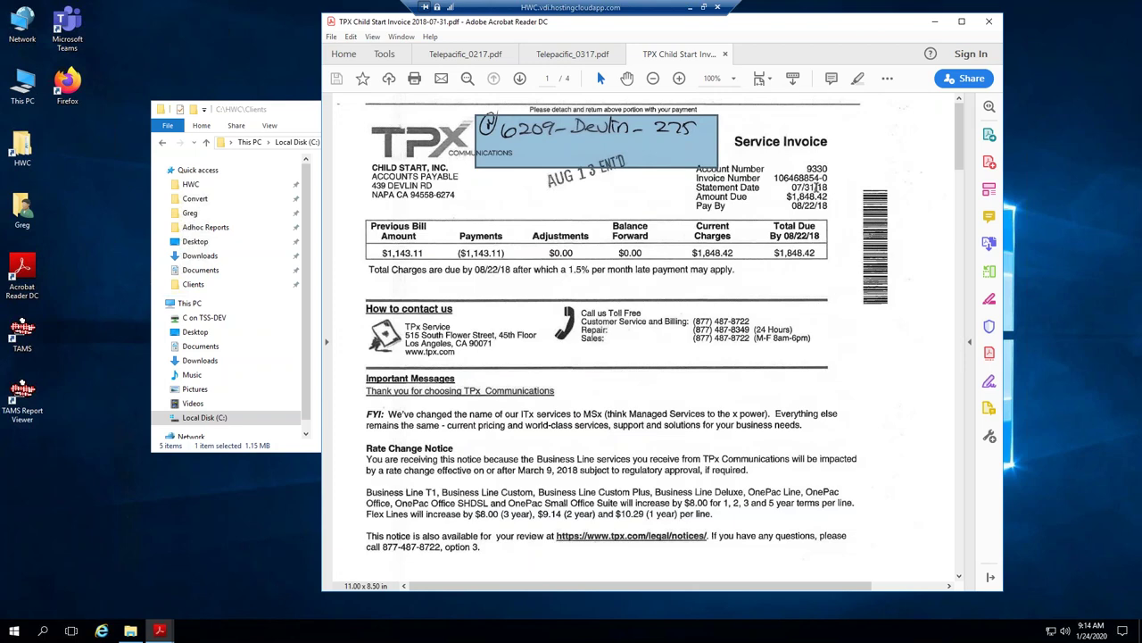
pyautogui.moveTo(962, 138); pyautogui.dragTo(964, 345)
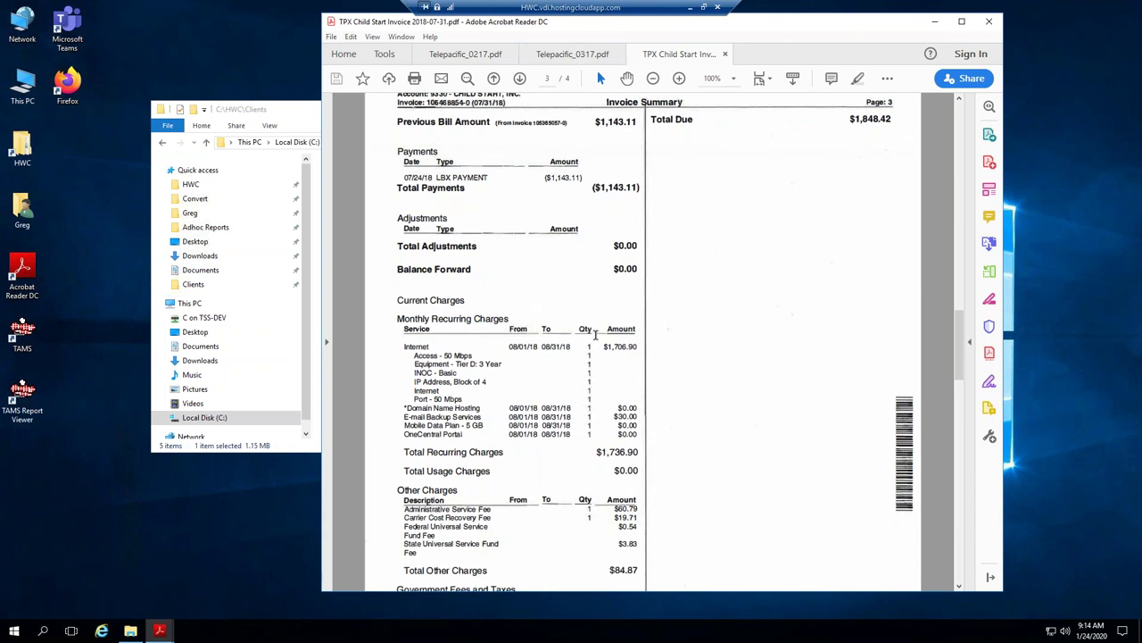
pyautogui.moveTo(634, 346); pyautogui.dragTo(619, 349)
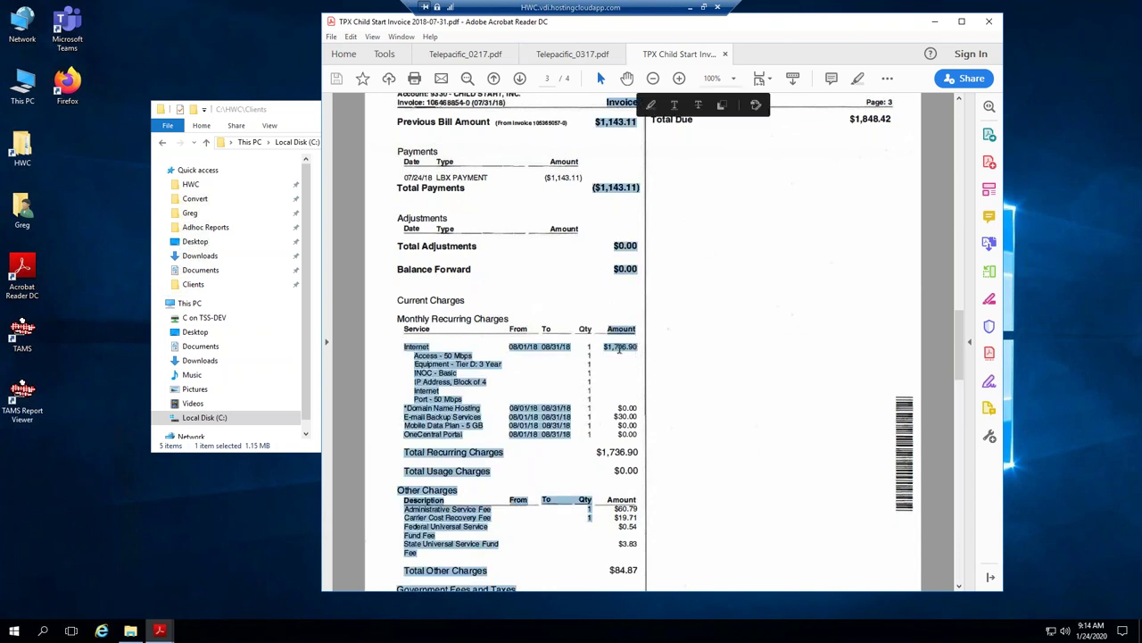
pyautogui.click(618, 349)
# Compare Sales Tax, highlighting the $4.57 amount on the March and TPX invoices.
pyautogui.click(567, 57)
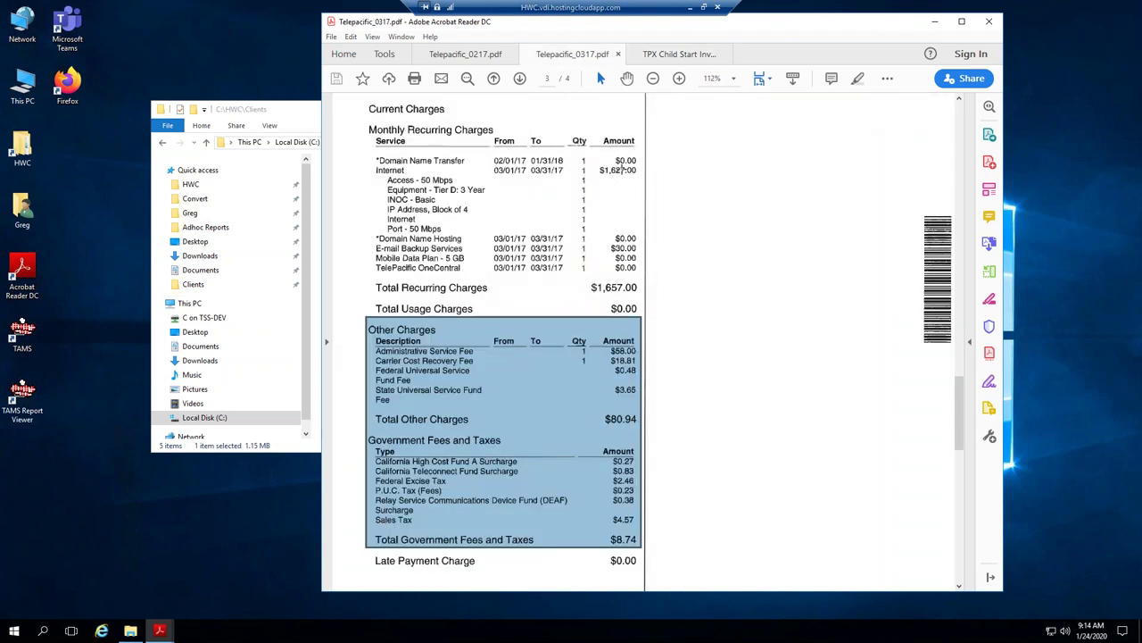
pyautogui.click(657, 49)
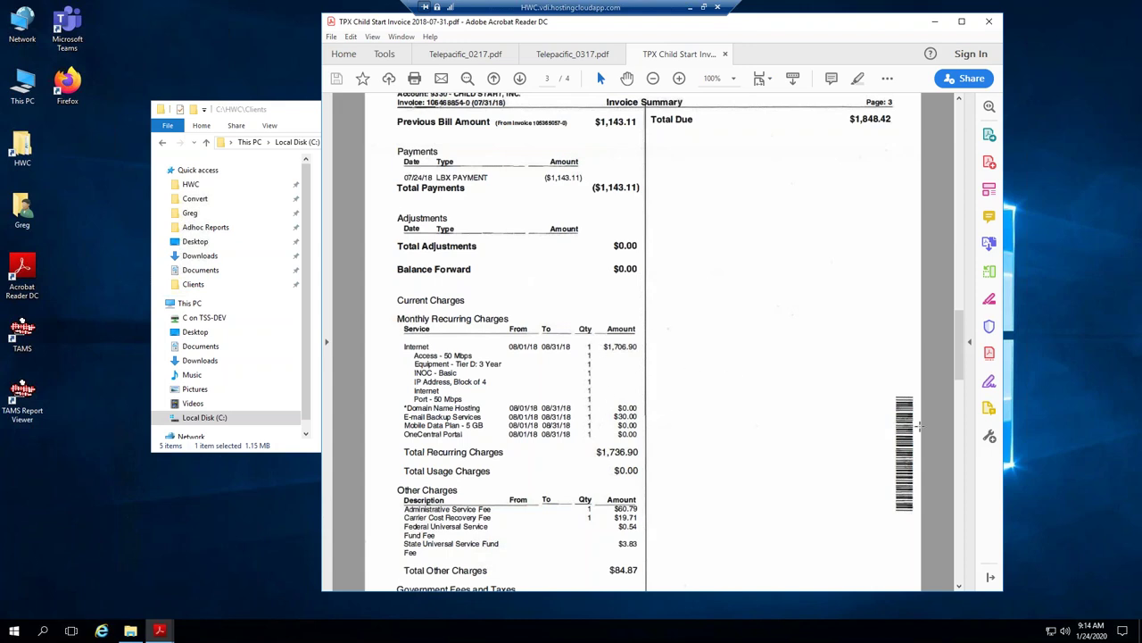
pyautogui.click(959, 586)
pyautogui.scroll(-3, 960, 585)
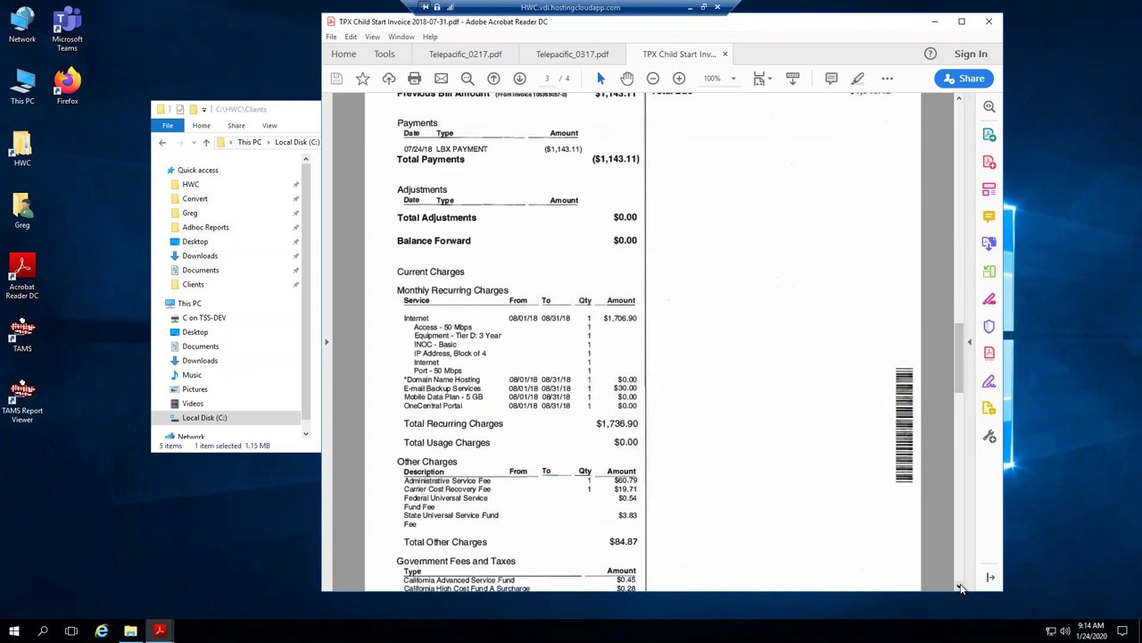
pyautogui.scroll(-3, 959, 586)
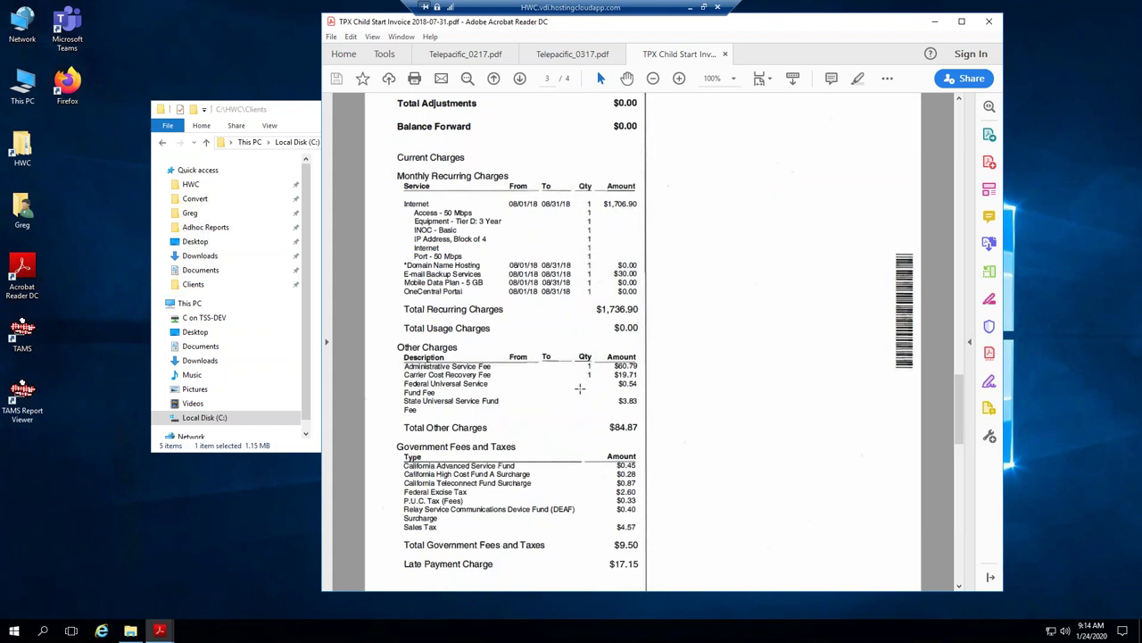
pyautogui.click(576, 56)
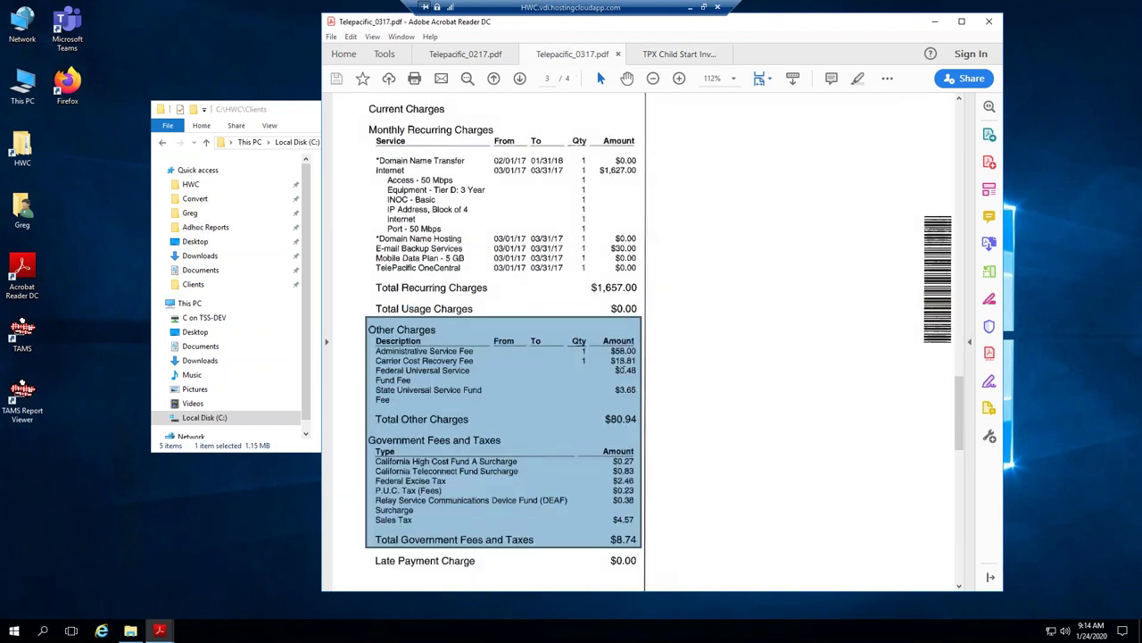
pyautogui.click(625, 360)
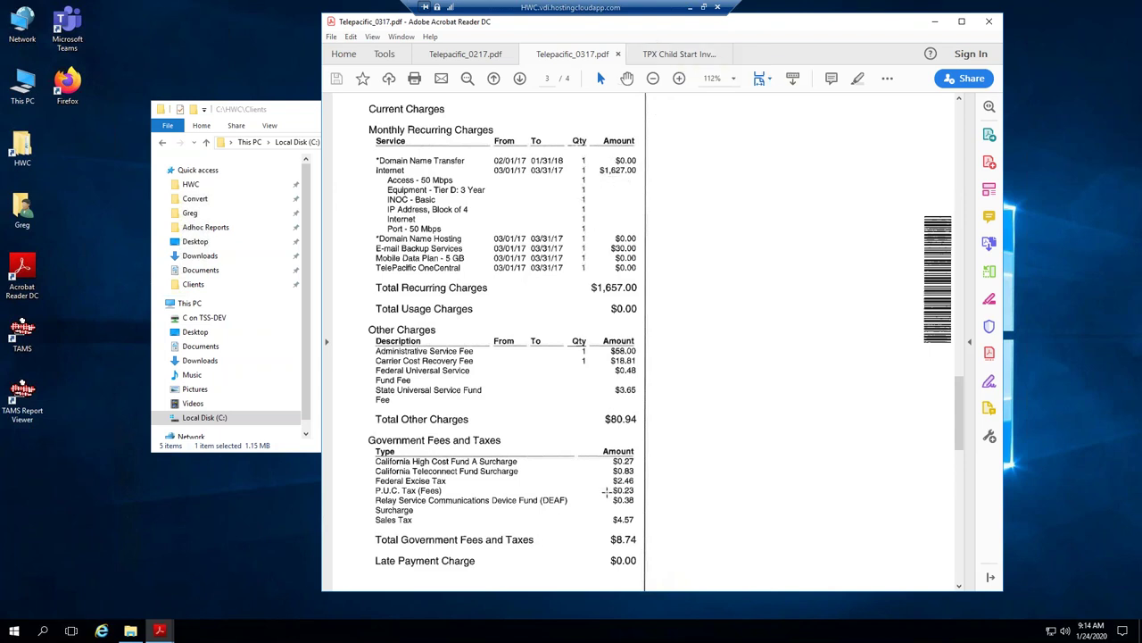
pyautogui.moveTo(612, 515); pyautogui.dragTo(639, 525)
pyautogui.click(665, 55)
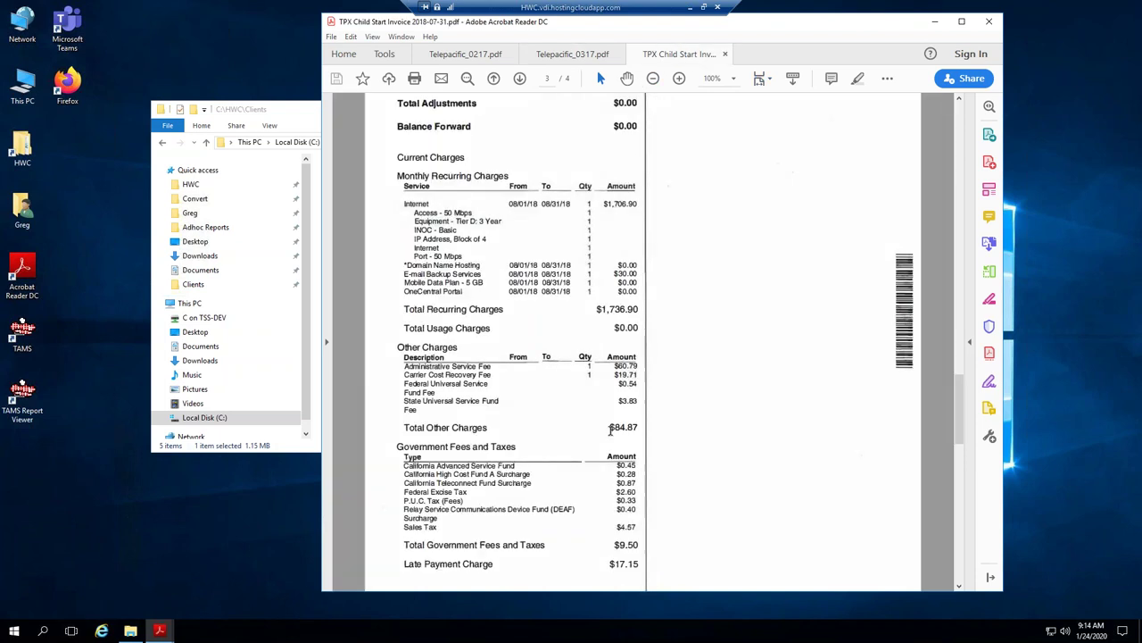
pyautogui.moveTo(616, 525); pyautogui.dragTo(637, 527)
# Check the February invoice's tax block, then close Acrobat with all its tabs.
pyautogui.click(466, 55)
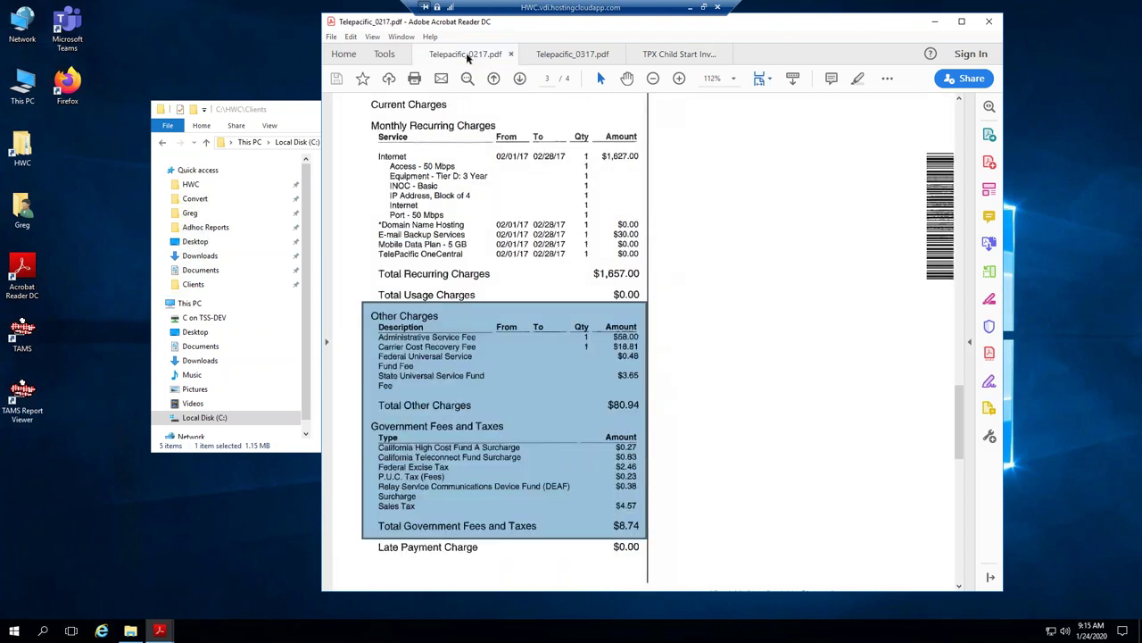
pyautogui.click(551, 56)
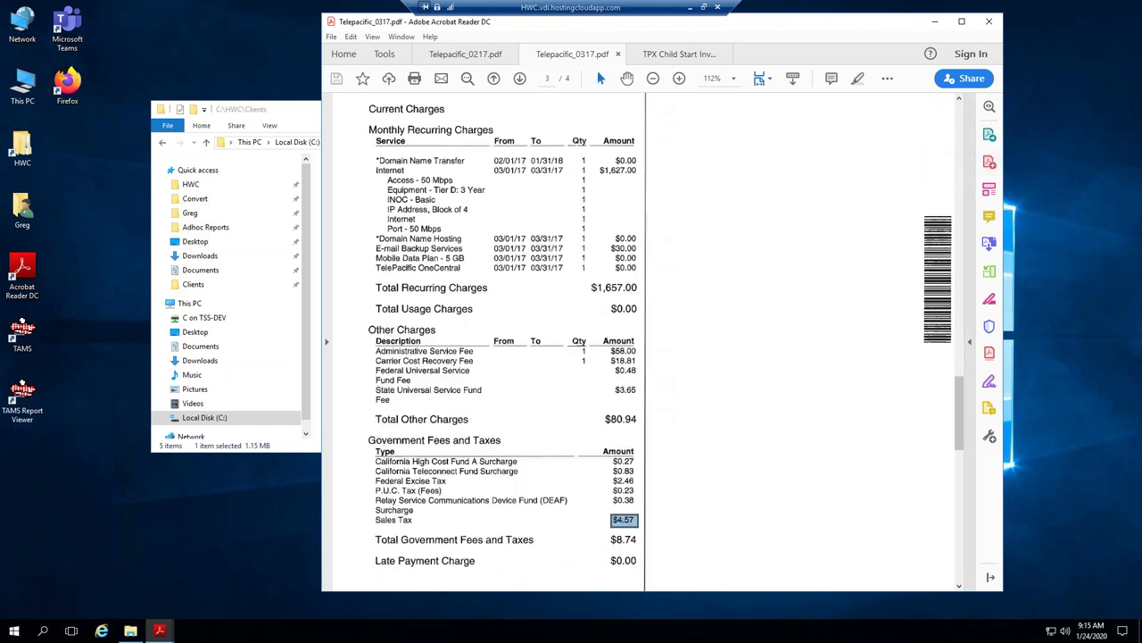
pyautogui.scroll(5, 960, 411)
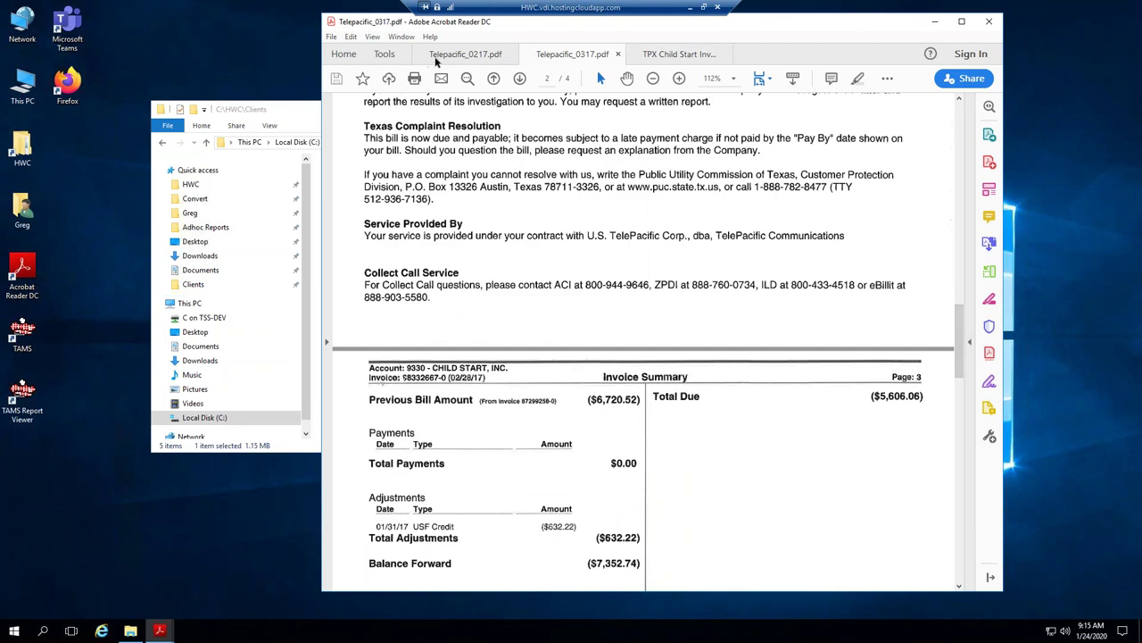
pyautogui.click(505, 56)
pyautogui.scroll(-5, 864, 258)
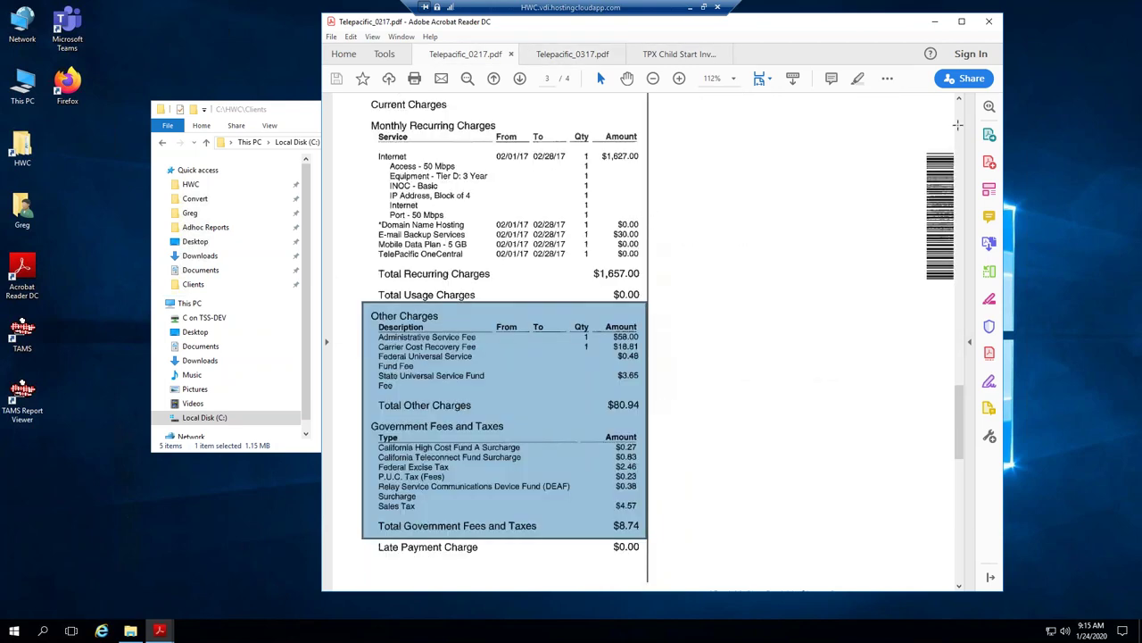
pyautogui.scroll(5, 962, 123)
pyautogui.moveTo(373, 466); pyautogui.dragTo(644, 540)
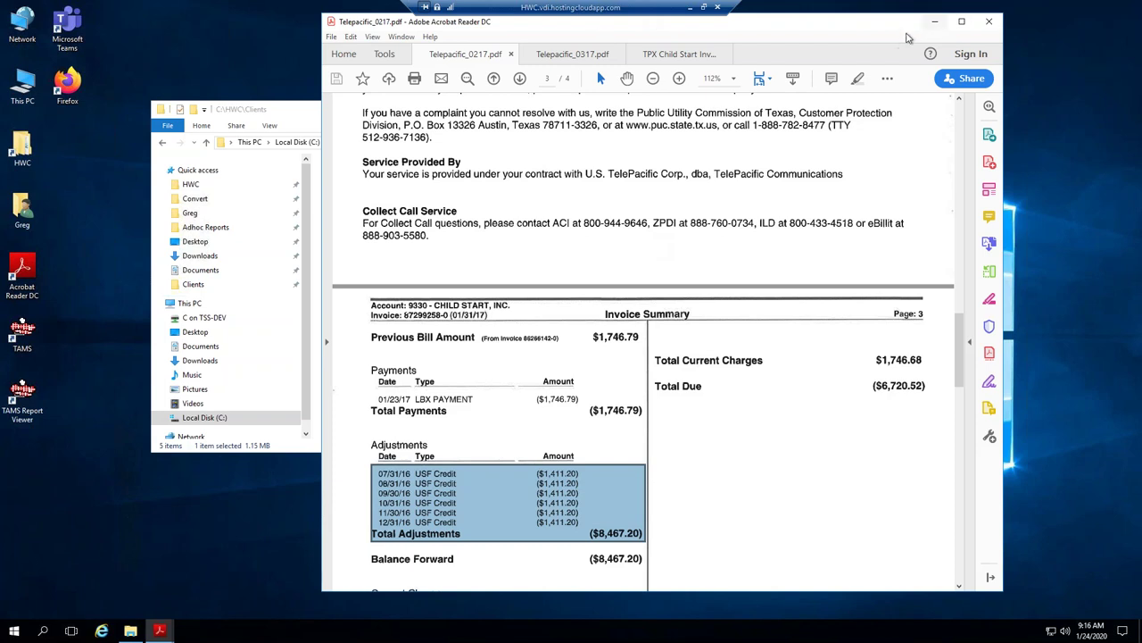
pyautogui.click(990, 26)
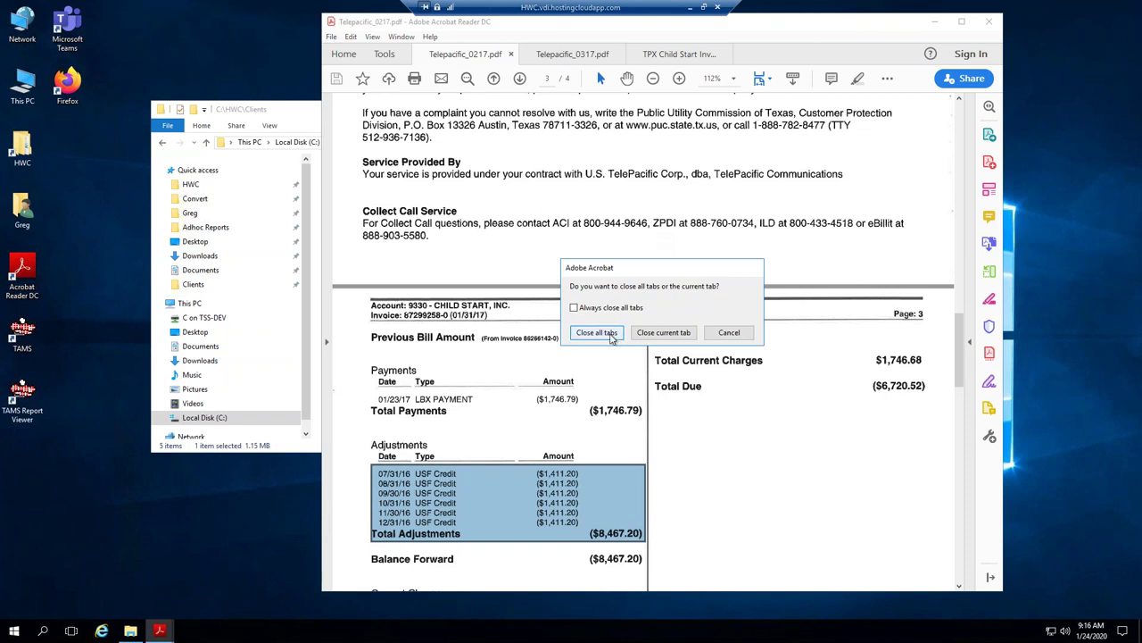
pyautogui.click(612, 336)
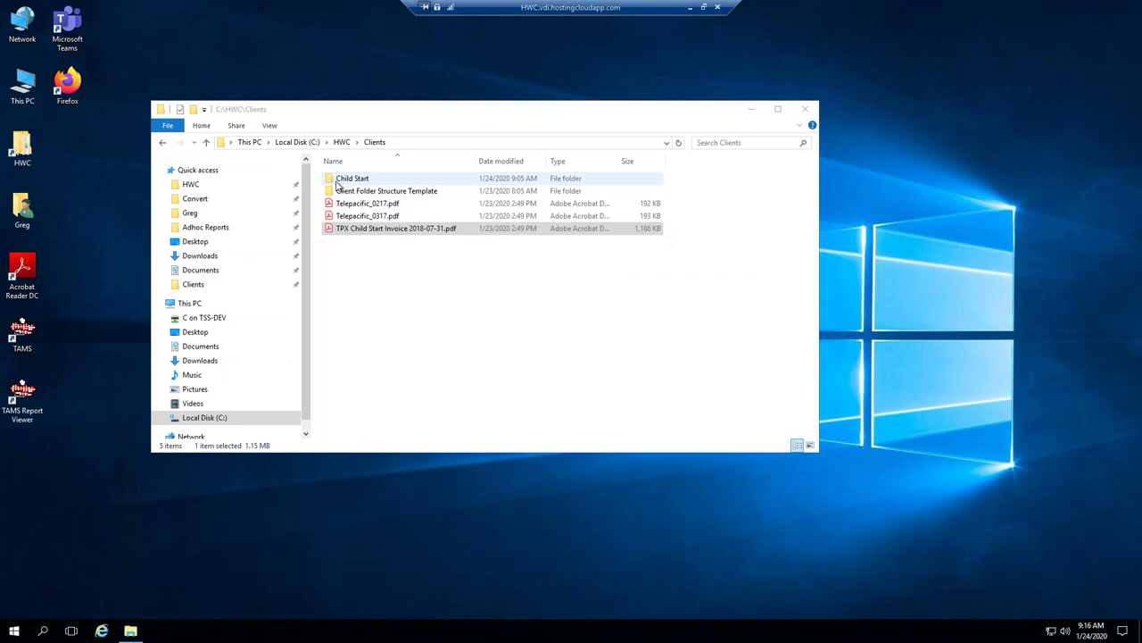
# Under Child Start > Suppliers, rename the Supplier 1 folder to TPX.
pyautogui.click(359, 183)
pyautogui.doubleClick(359, 183)
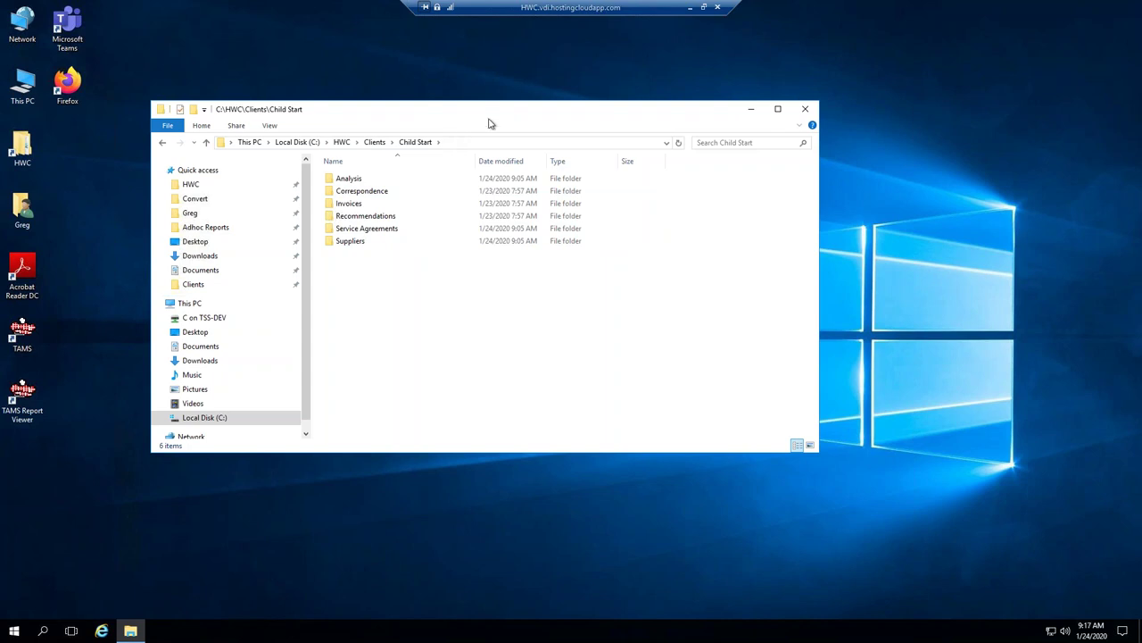
pyautogui.doubleClick(346, 243)
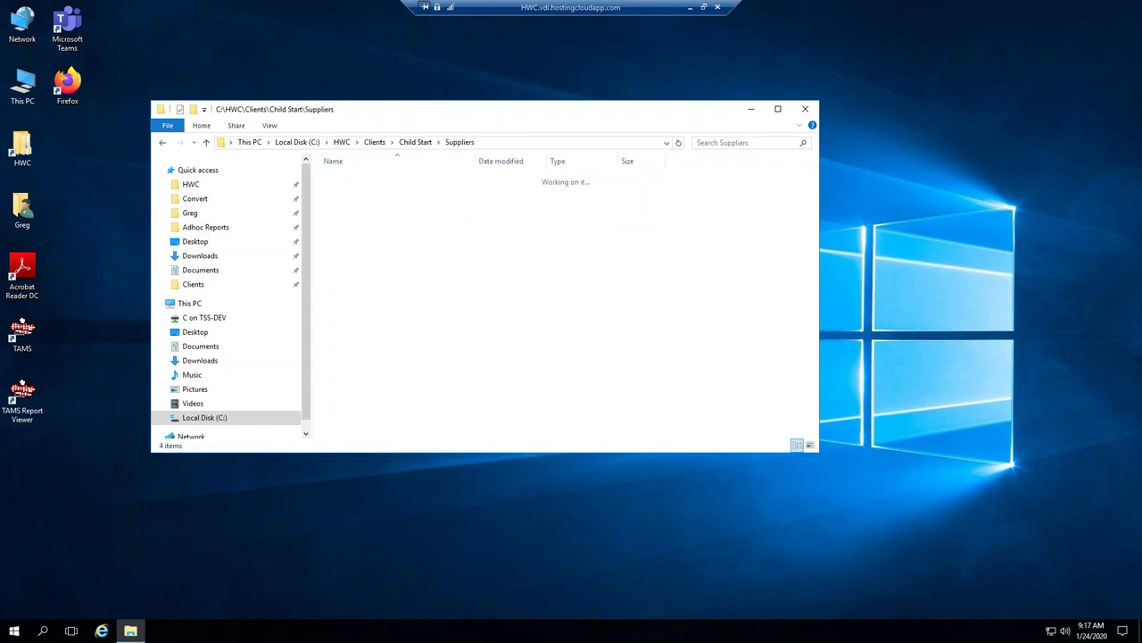
pyautogui.click(363, 182)
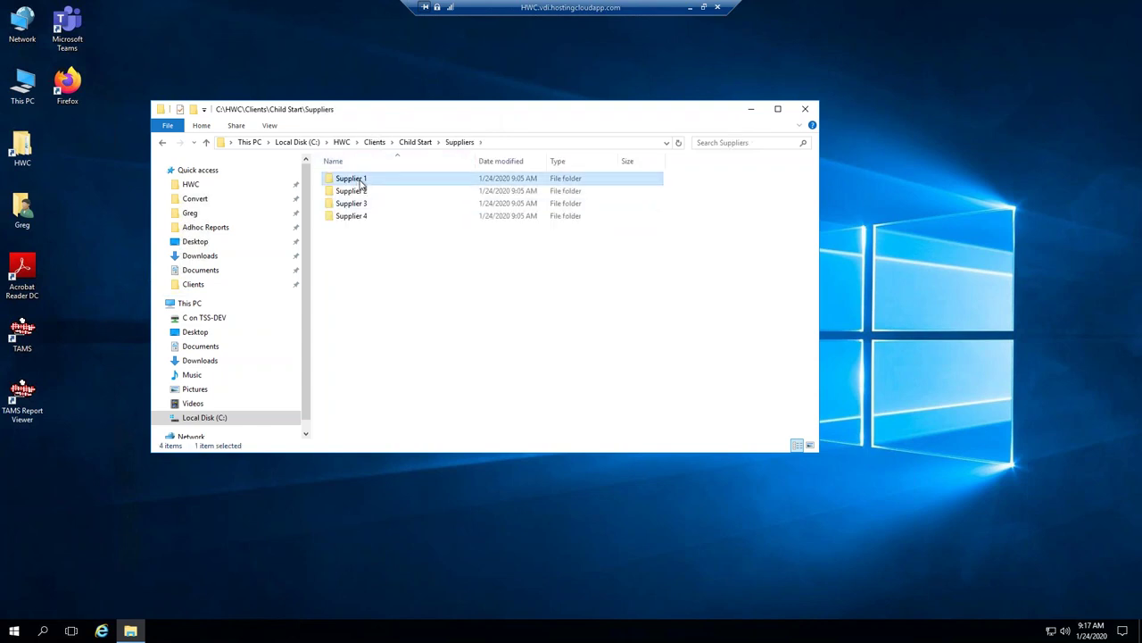
pyautogui.click(365, 182)
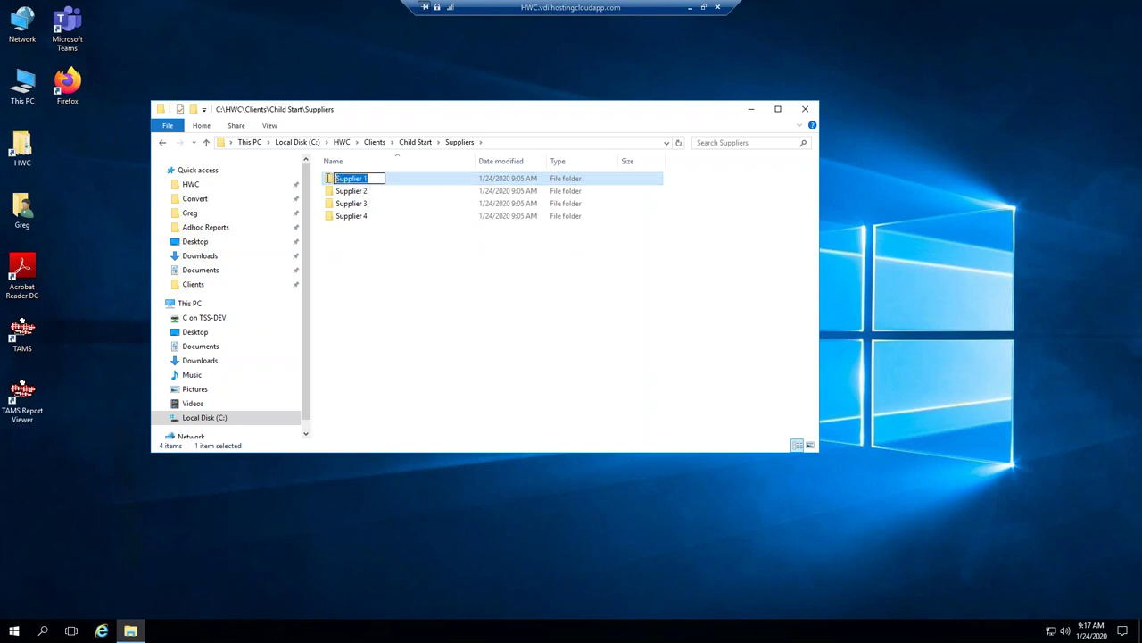
pyautogui.write('PTX')
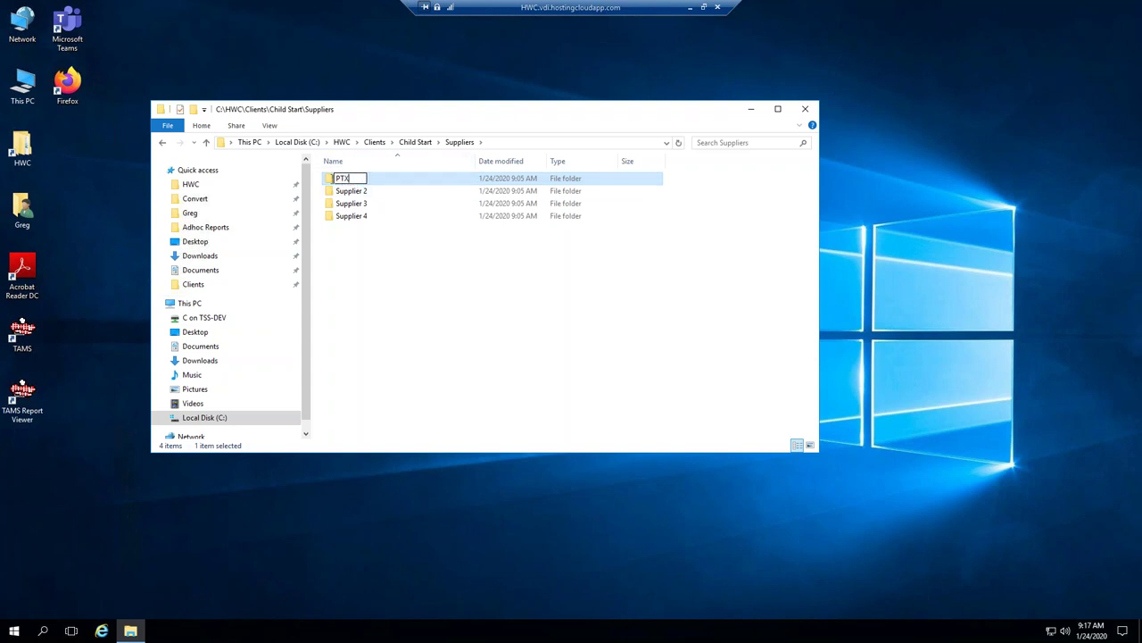
pyautogui.hotkey('ctrl', 'a')
pyautogui.write('TPX')
pyautogui.click(357, 259)
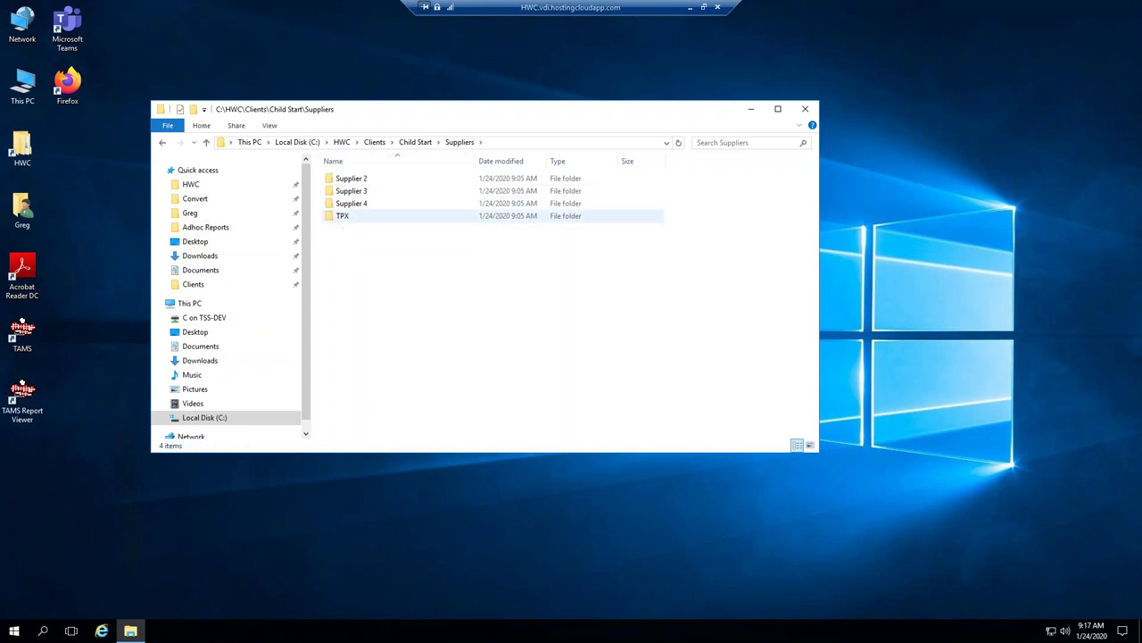
# Inside TPX, rename Account 1 to the client's account number and open that folder.
pyautogui.doubleClick(353, 217)
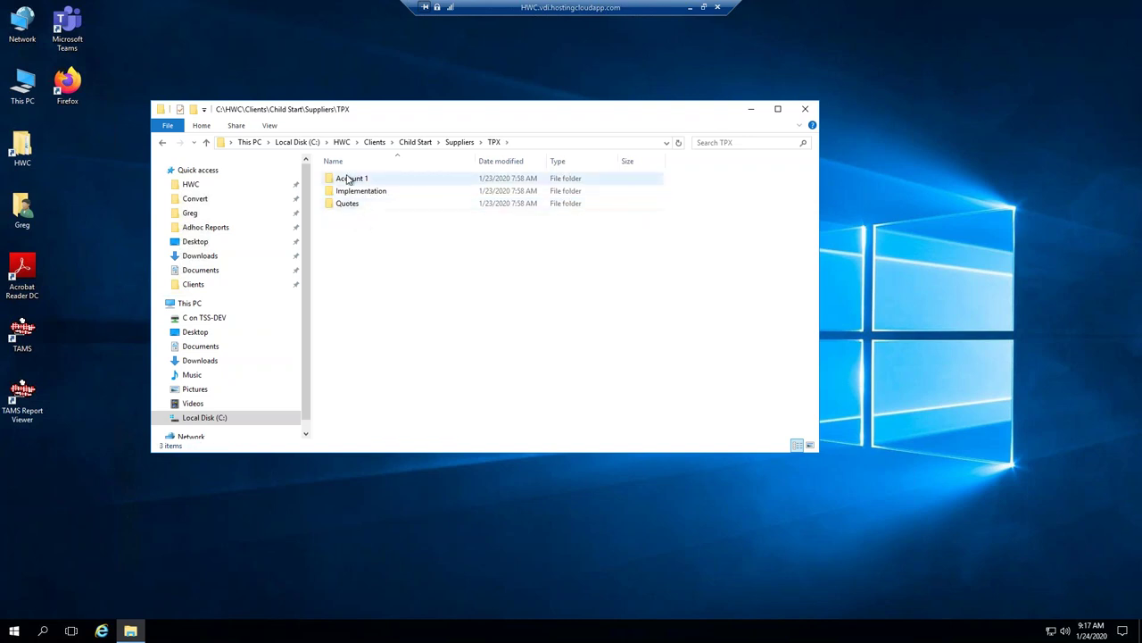
pyautogui.click(353, 180)
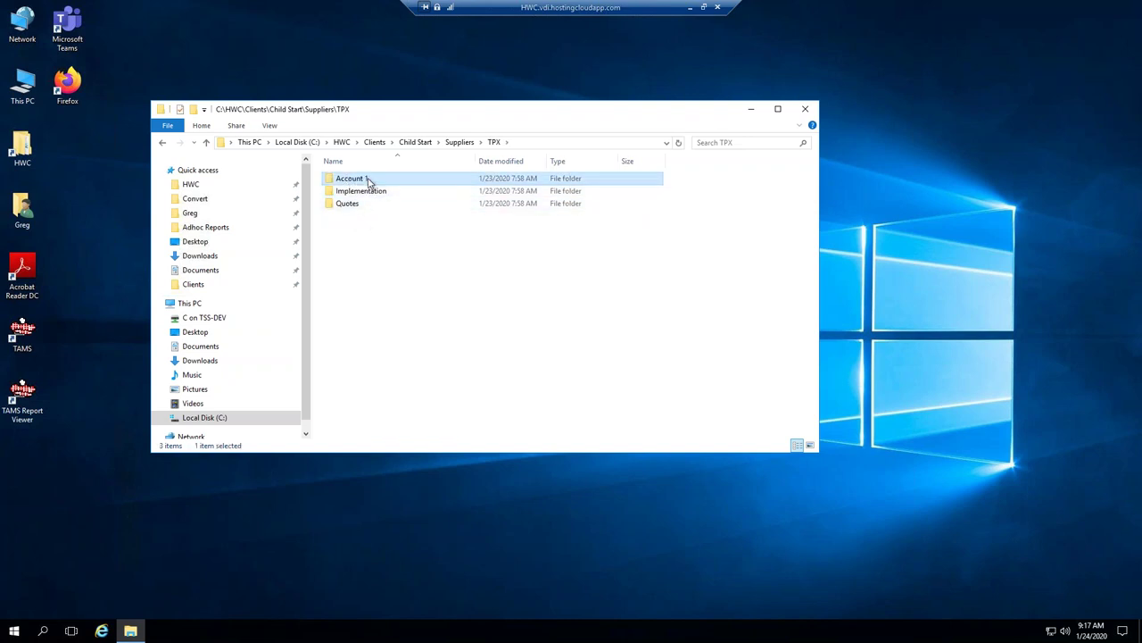
pyautogui.click(369, 180)
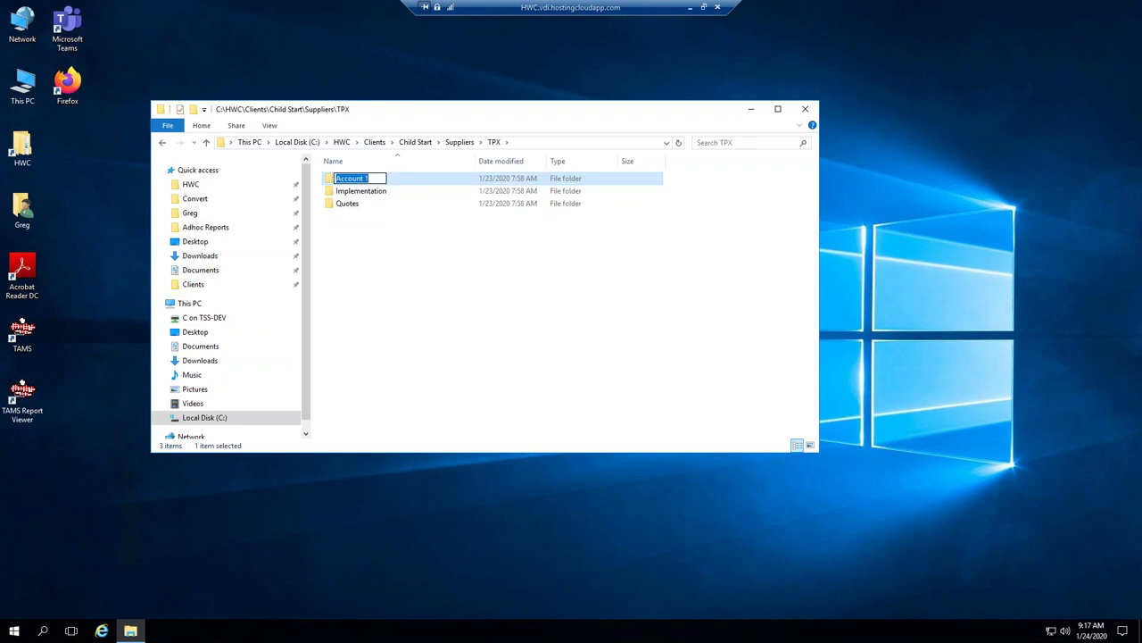
pyautogui.write('99')
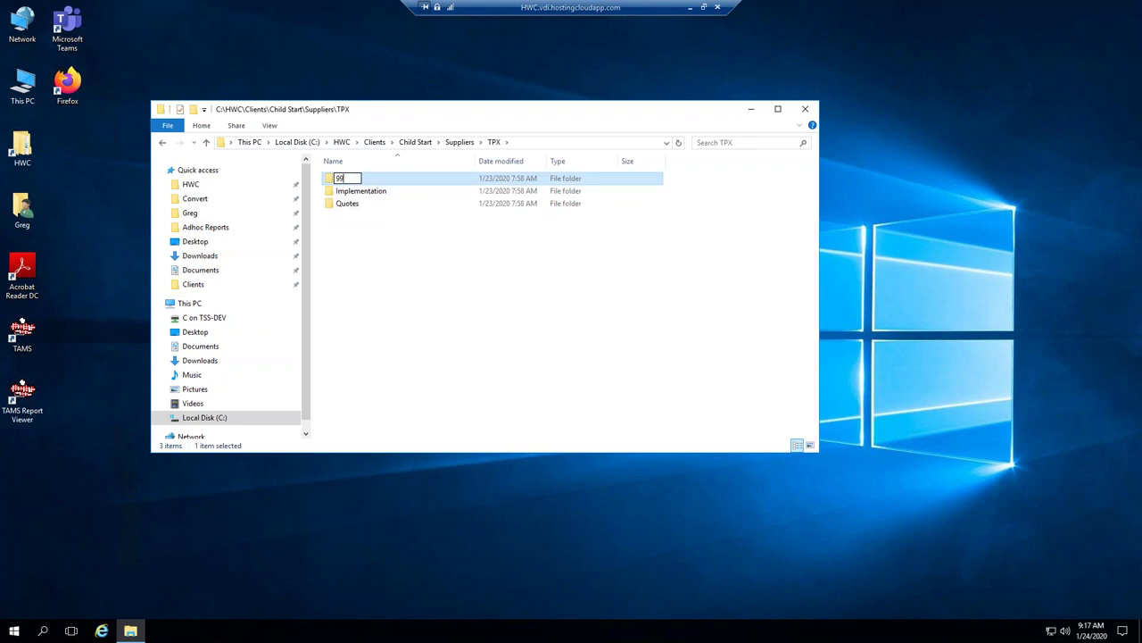
pyautogui.press('BackSpace')
pyautogui.write('330')
pyautogui.press('Return')
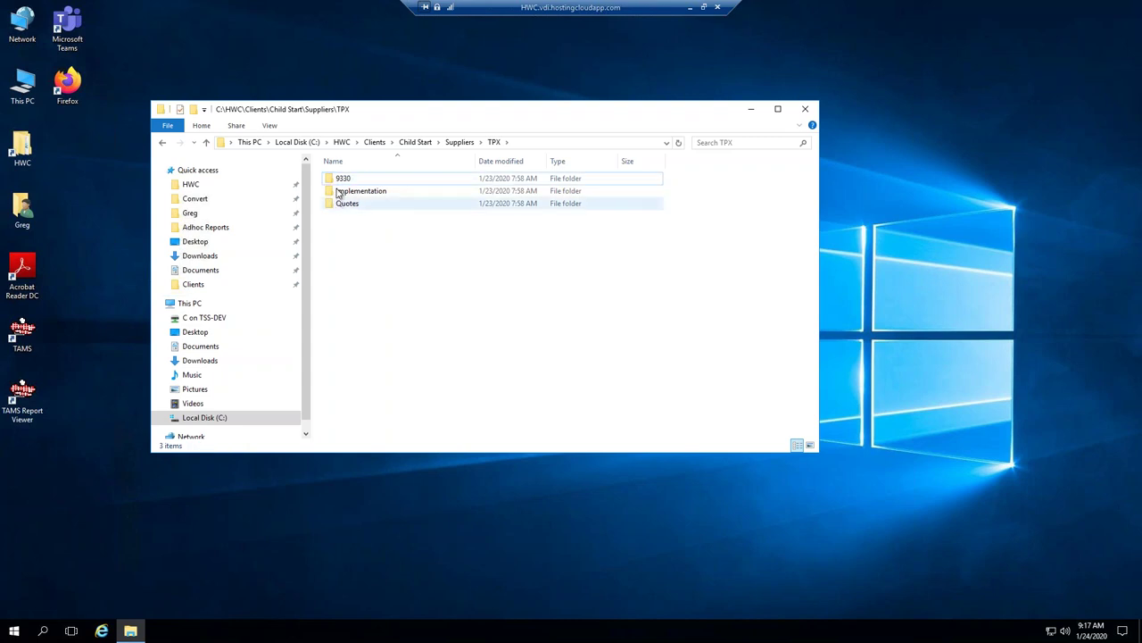
pyautogui.doubleClick(340, 179)
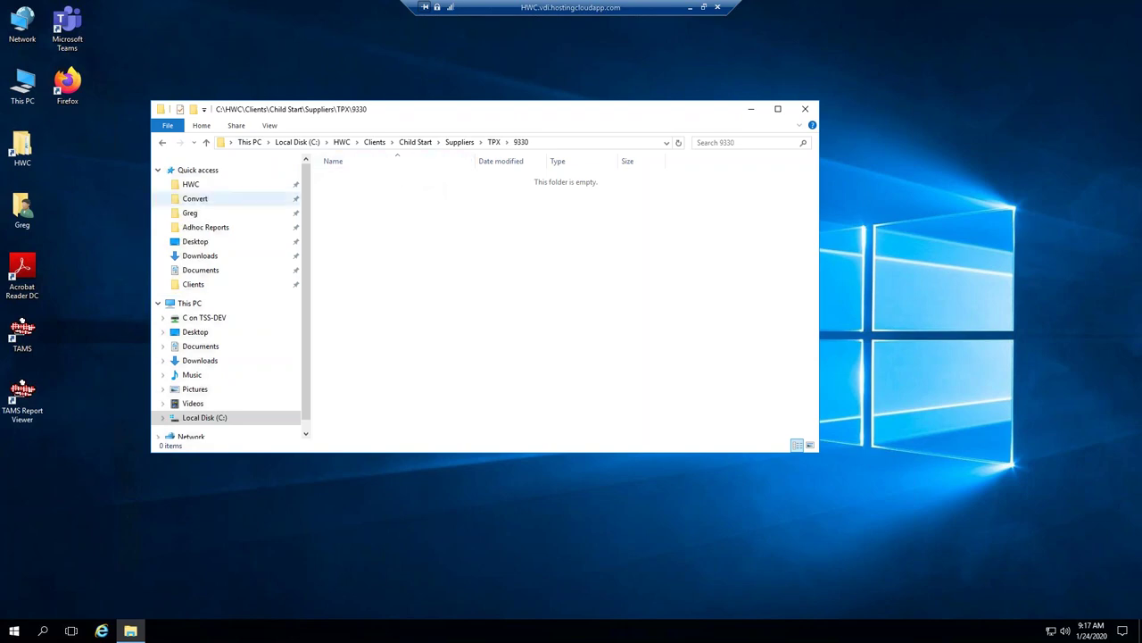
# Open the HWC Clients folder in a second window beside the account folder.
pyautogui.click(22, 150)
pyautogui.press('Return')
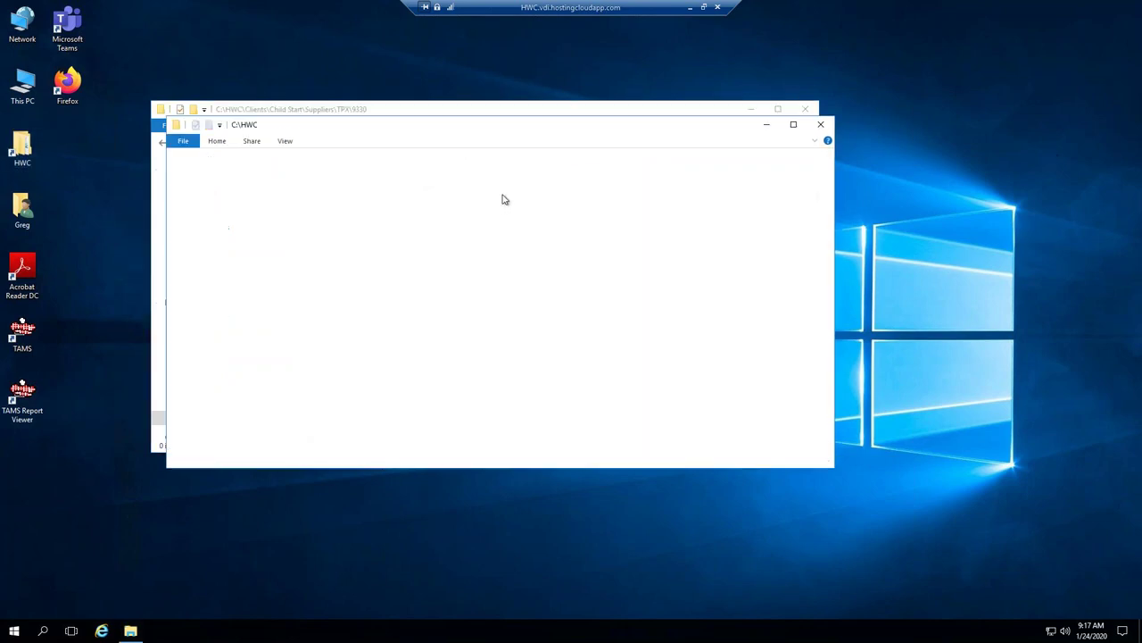
pyautogui.moveTo(472, 126); pyautogui.dragTo(738, 148)
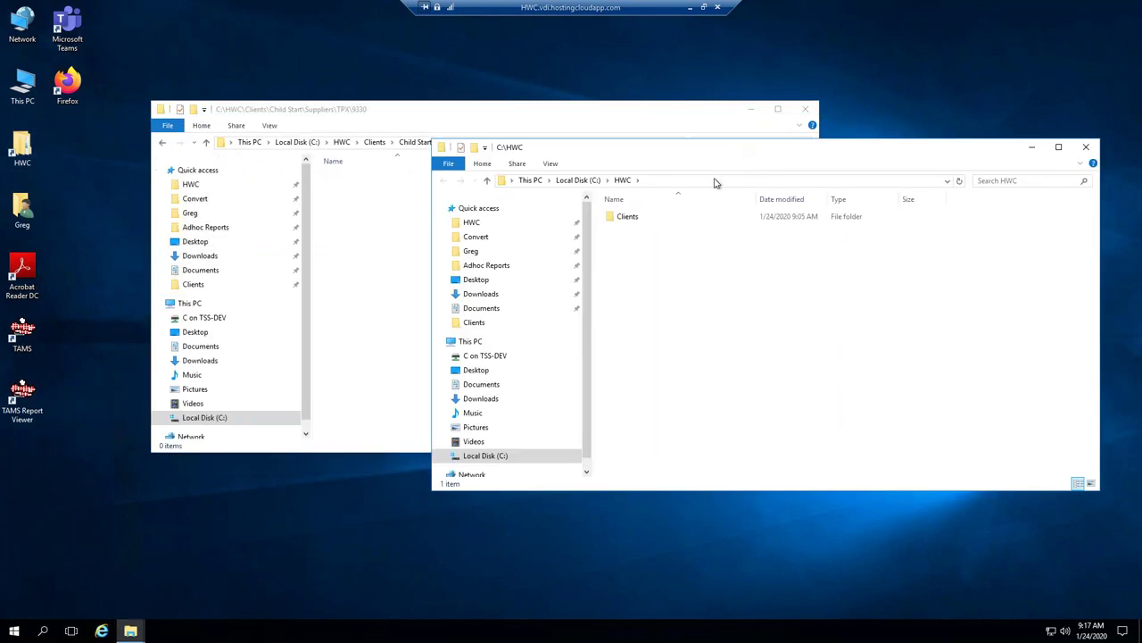
pyautogui.click(627, 218)
pyautogui.doubleClick(628, 220)
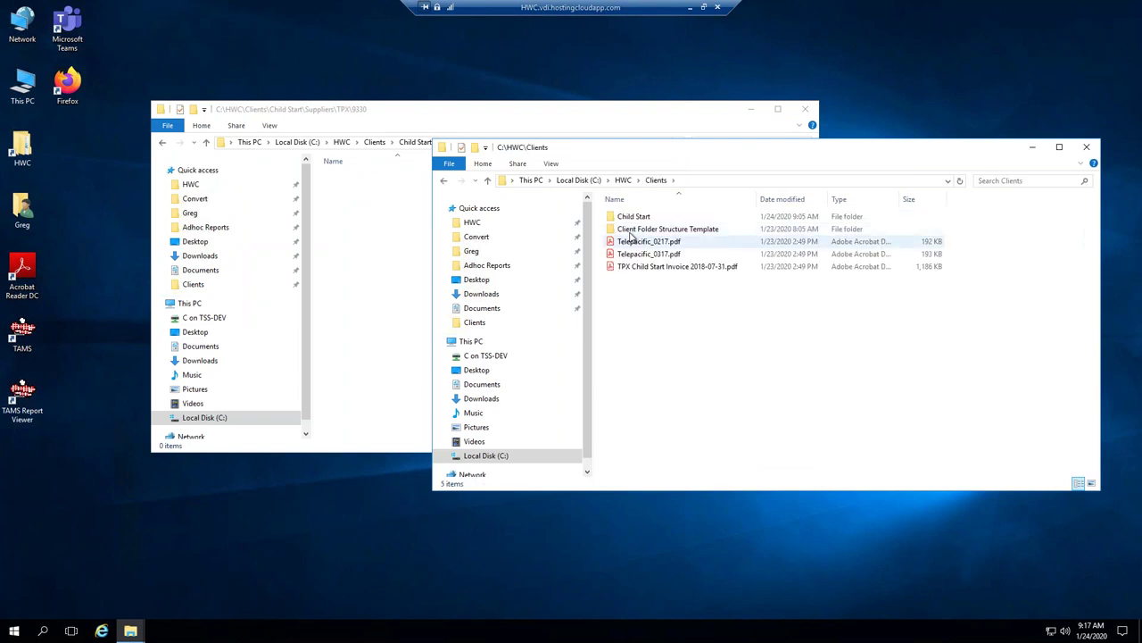
# Move the three Telepacific and TPX invoice PDFs into the account folder and close Clients.
pyautogui.click(634, 242)
pyautogui.keyDown('shift'); pyautogui.click(632, 268); pyautogui.keyUp('shift')
pyautogui.moveTo(629, 258); pyautogui.dragTo(360, 248)
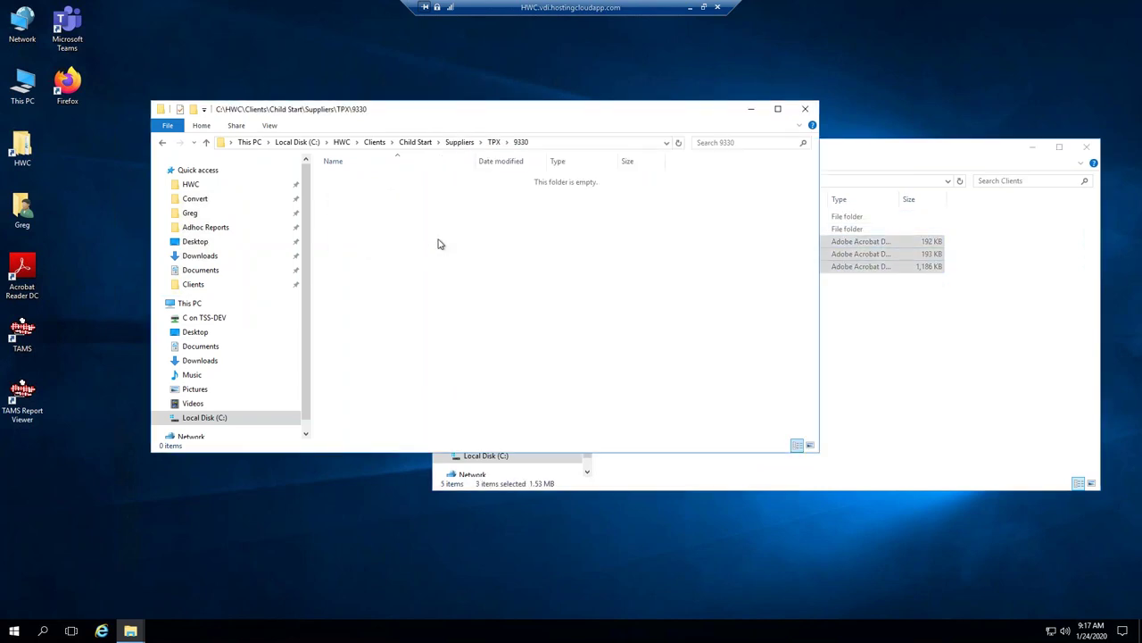
pyautogui.moveTo(939, 152); pyautogui.dragTo(796, 225)
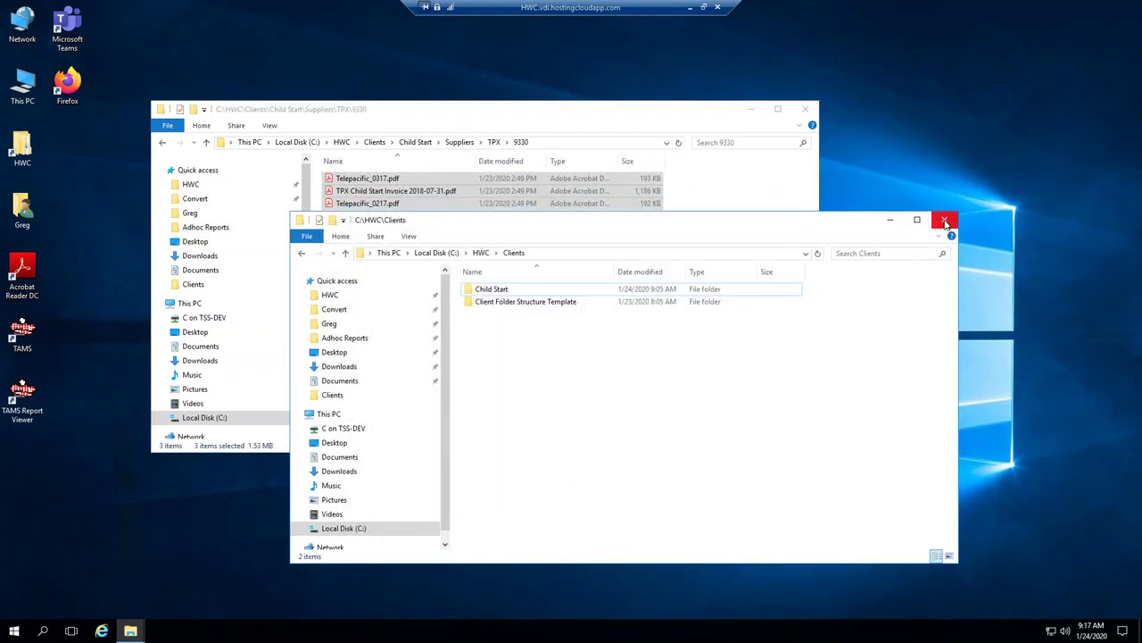
pyautogui.click(945, 222)
pyautogui.click(363, 224)
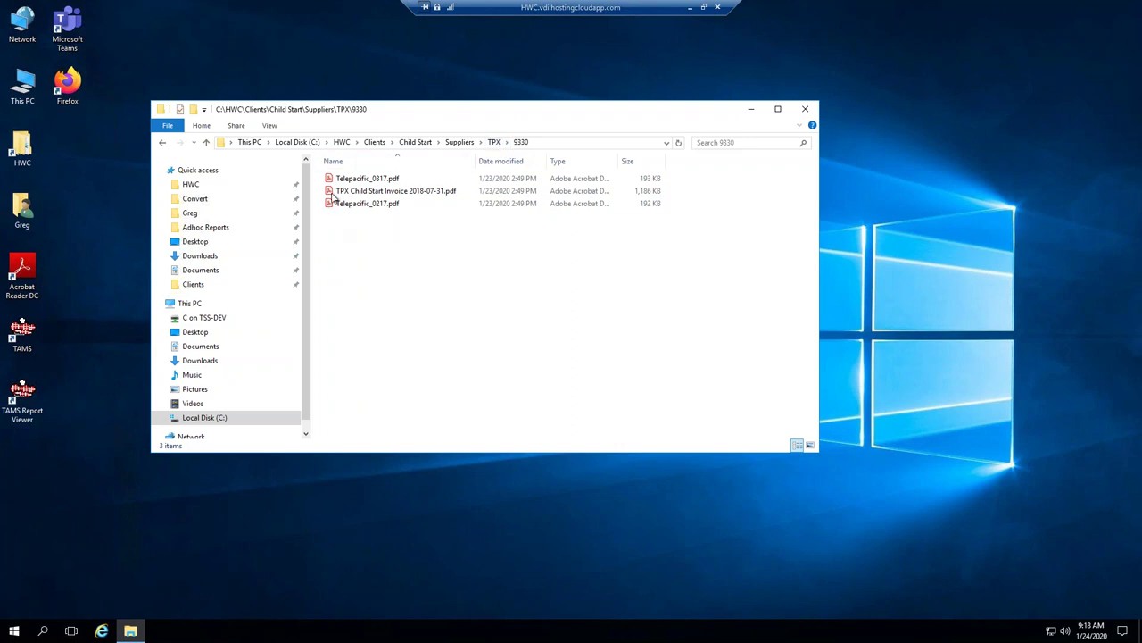
# Open Telepacific_0217.pdf to page 3's itemized charges, then launch TAMS from the desktop.
pyautogui.click(331, 207)
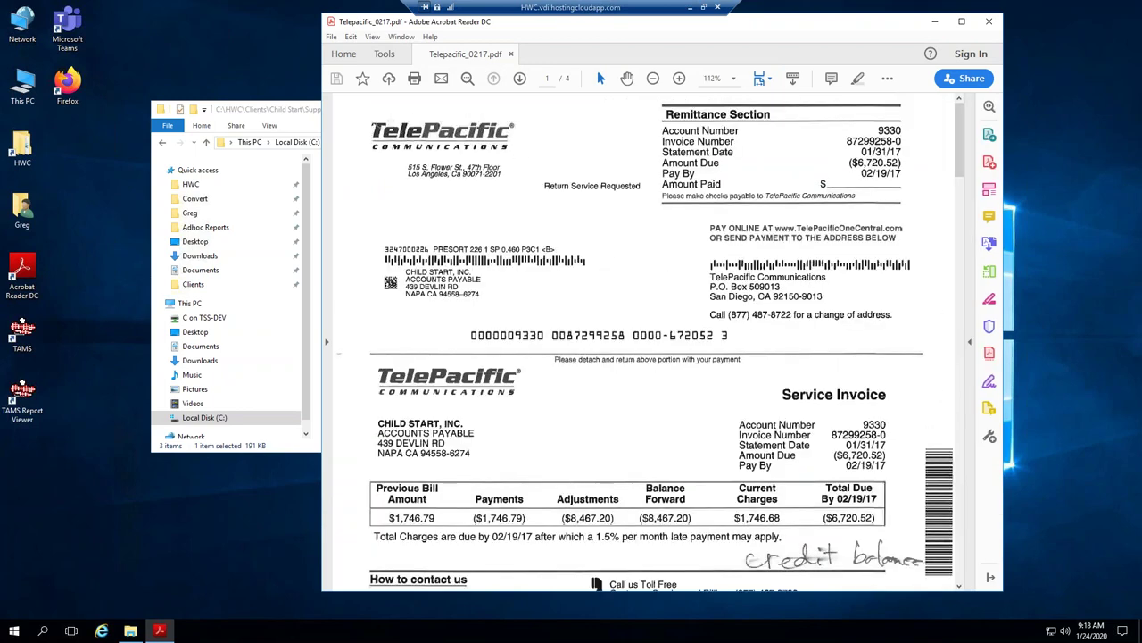
pyautogui.scroll(-1, 649, 438)
pyautogui.scroll(-3, 649, 439)
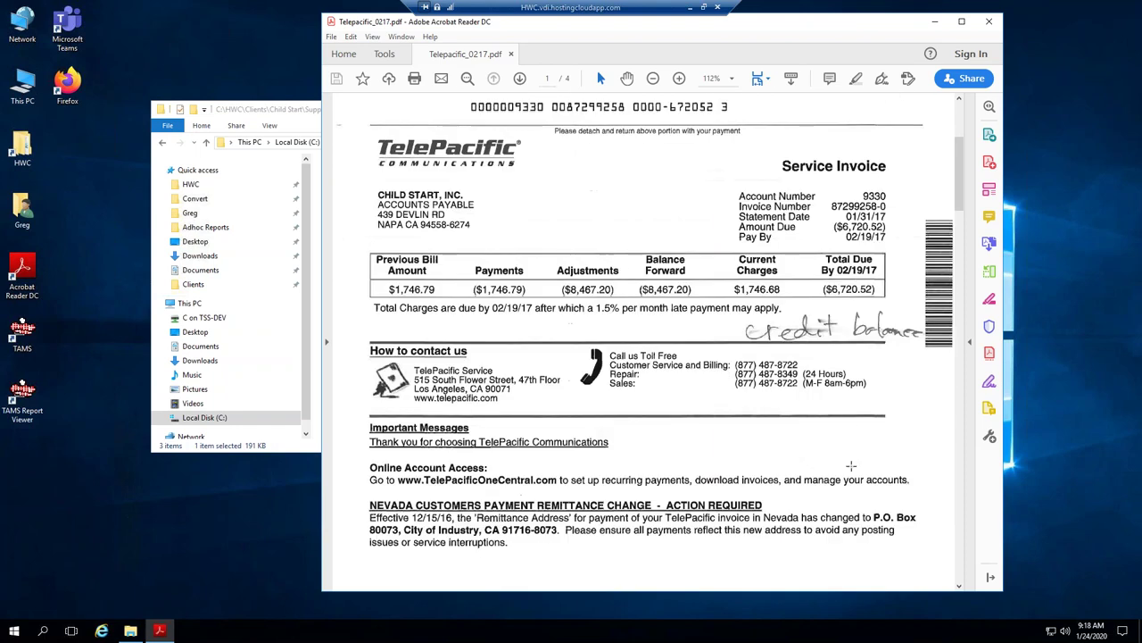
pyautogui.click(962, 559)
pyautogui.click(958, 560)
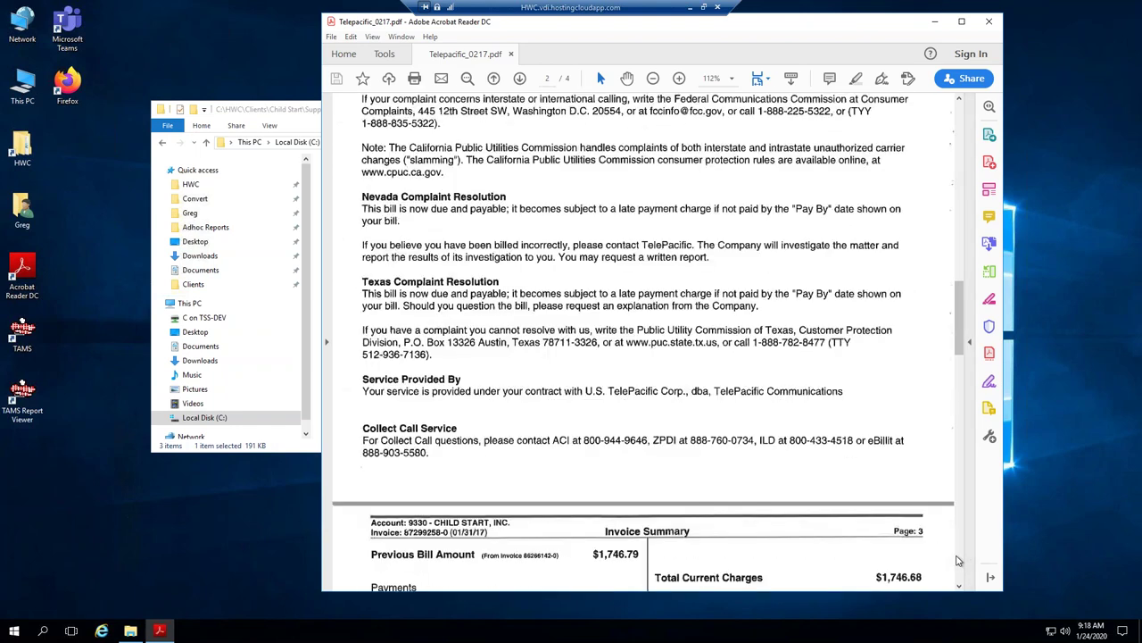
pyautogui.click(957, 560)
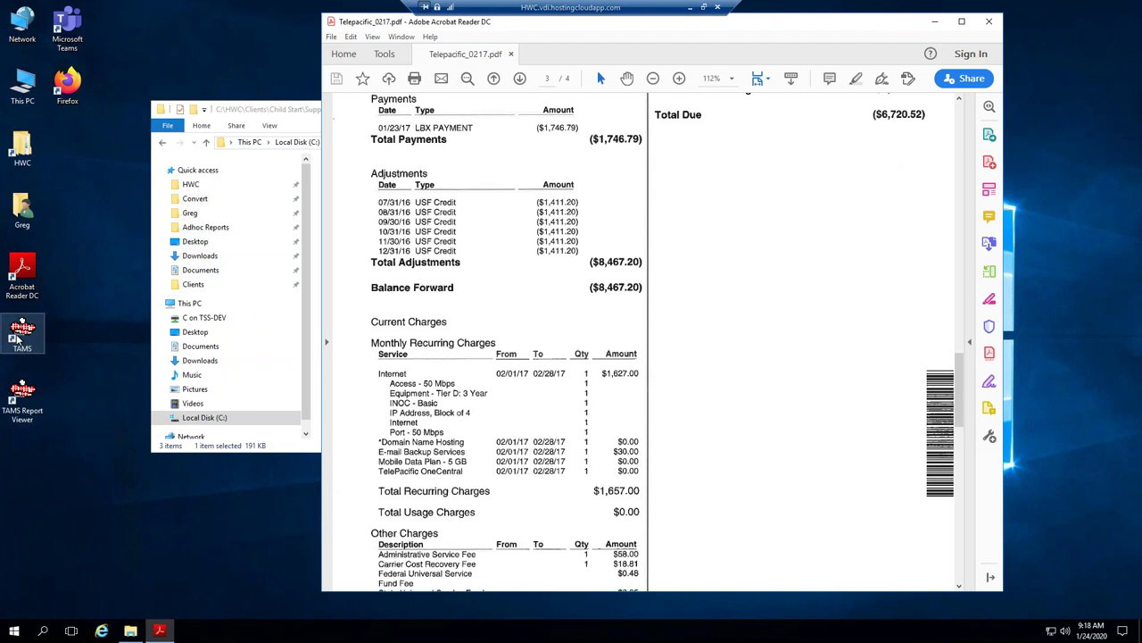
pyautogui.click(20, 337)
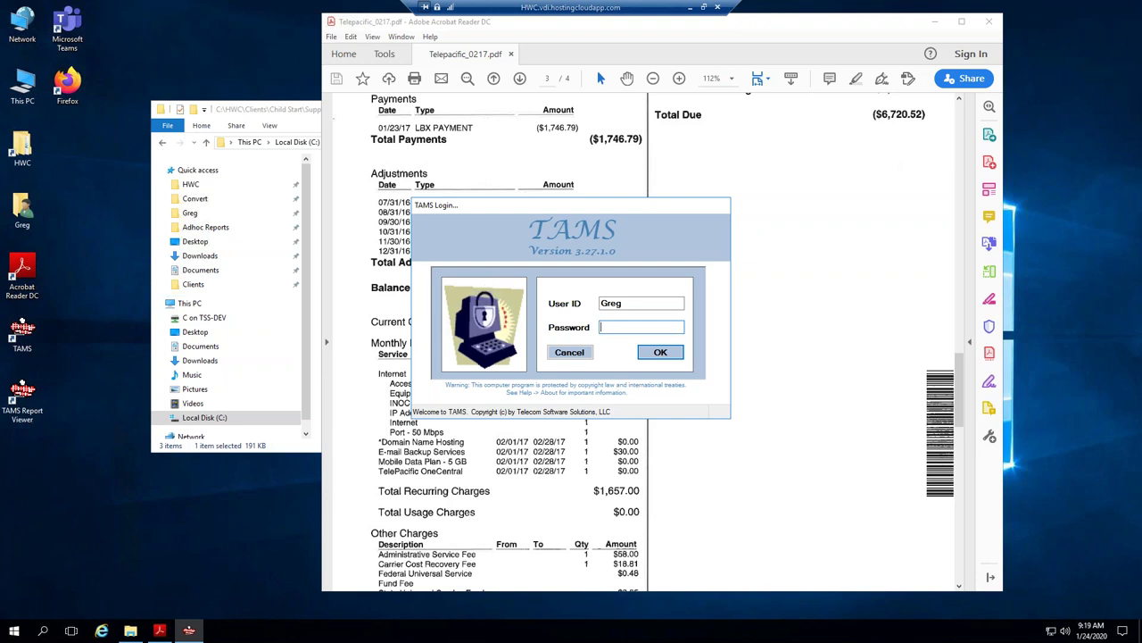
# Log in to TAMS with the account password and dismiss the trial-version notice.
pyautogui.write('••••••••••')
pyautogui.press('Return')
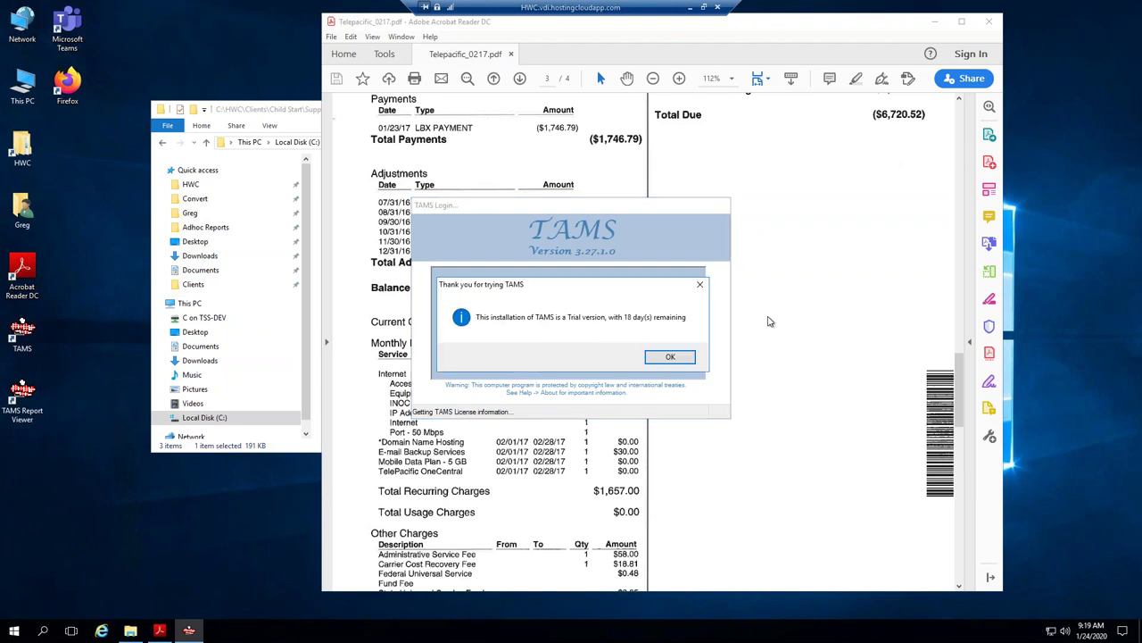
pyautogui.click(670, 357)
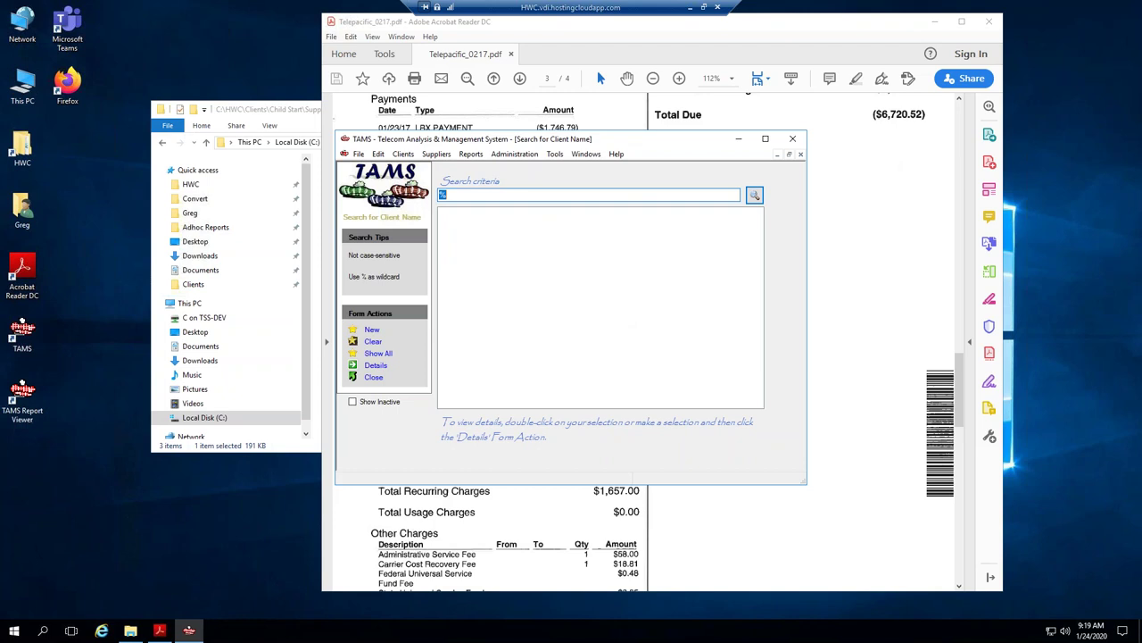
# Open the User Details for the logged-in user's login via Administration's login ID search.
pyautogui.moveTo(566, 143); pyautogui.dragTo(543, 169)
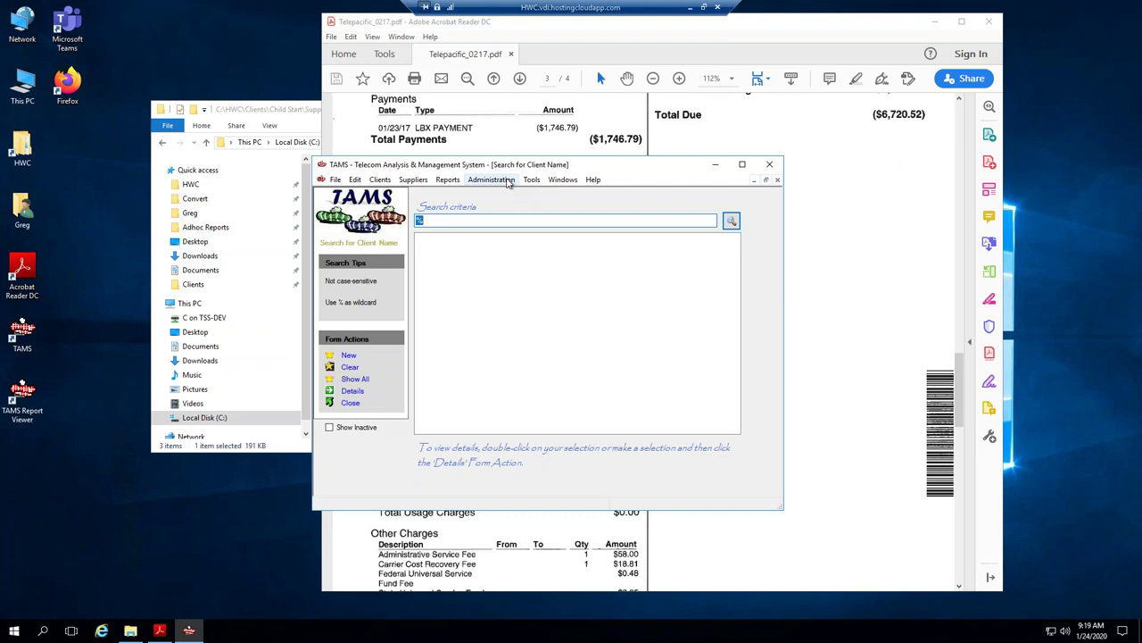
pyautogui.click(491, 180)
pyautogui.click(513, 208)
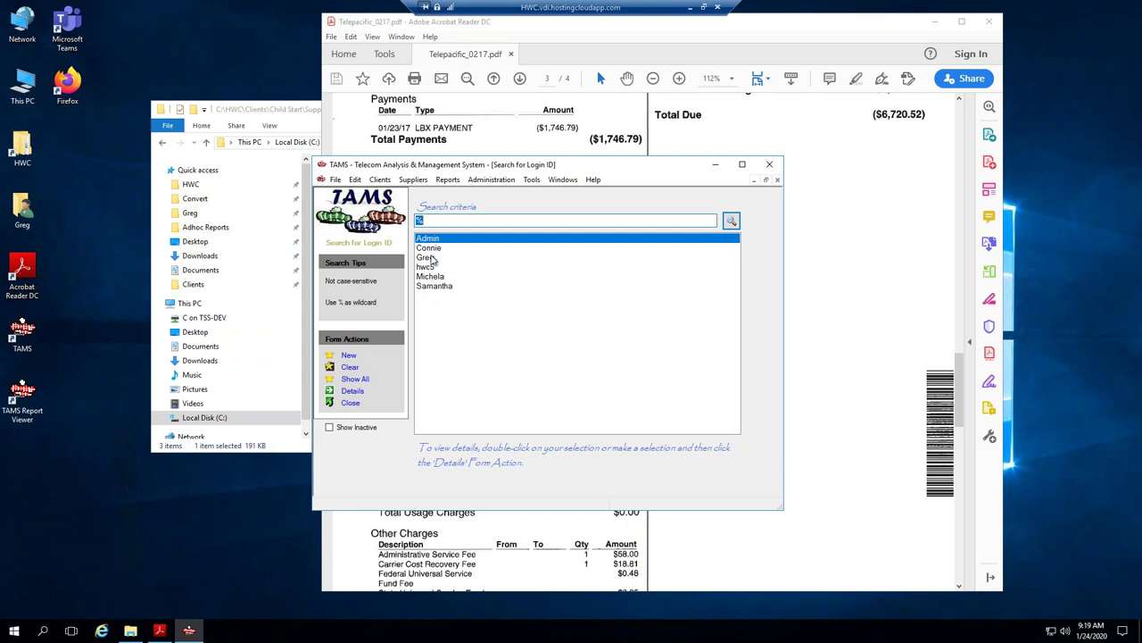
pyautogui.click(429, 257)
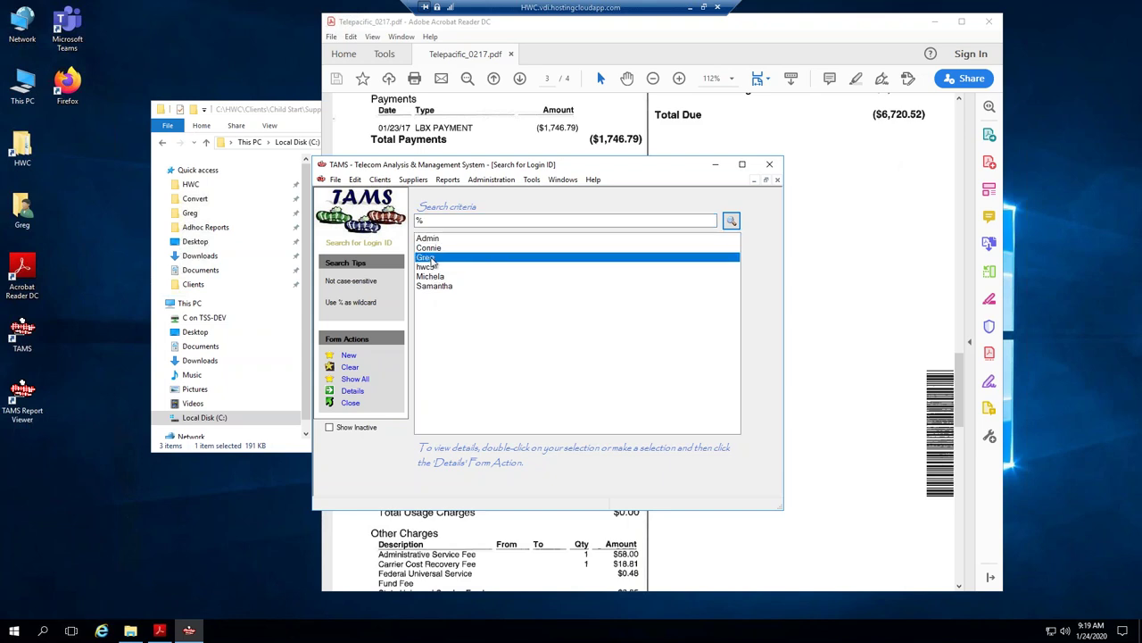
pyautogui.doubleClick(429, 258)
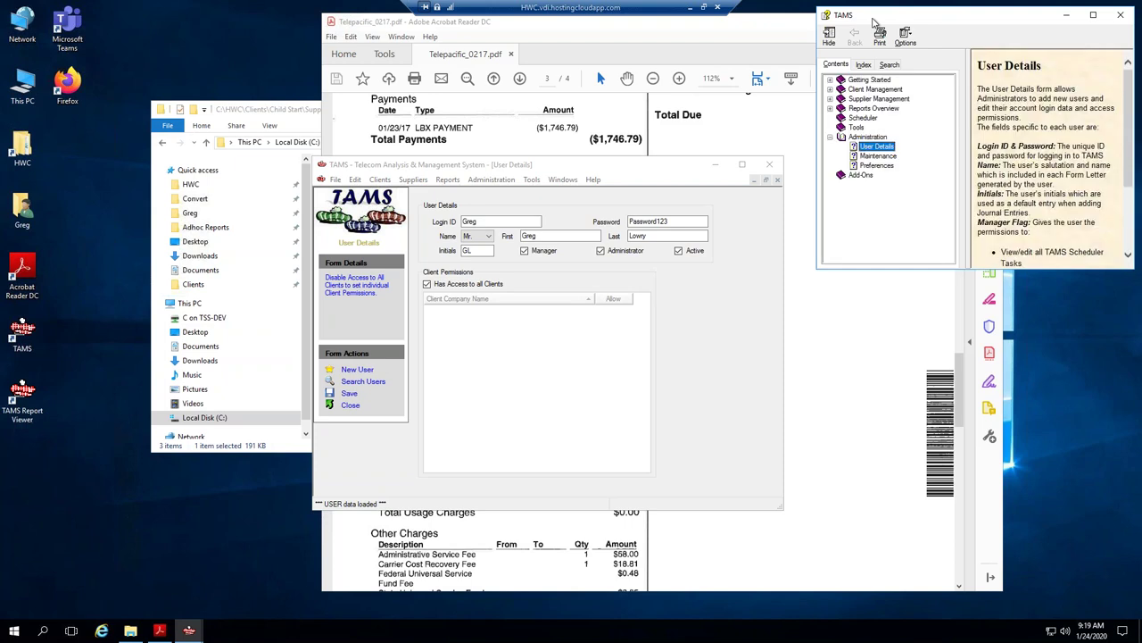
# Close the TAMS Help window and bring up the Windows Start menu.
pyautogui.moveTo(872, 22); pyautogui.dragTo(721, 68)
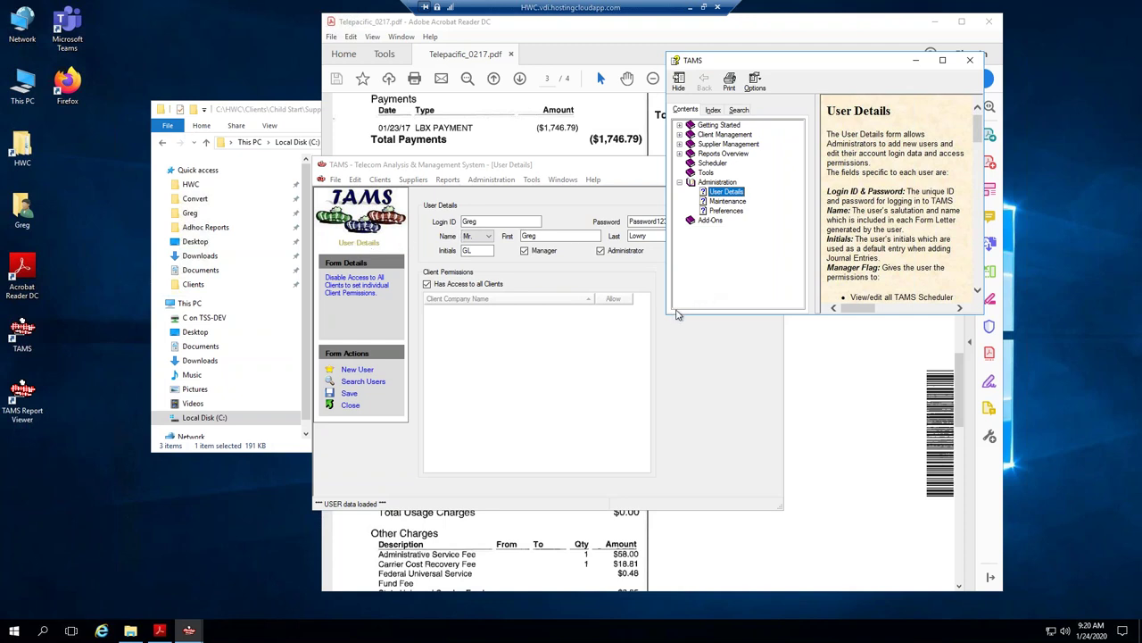
pyautogui.click(972, 61)
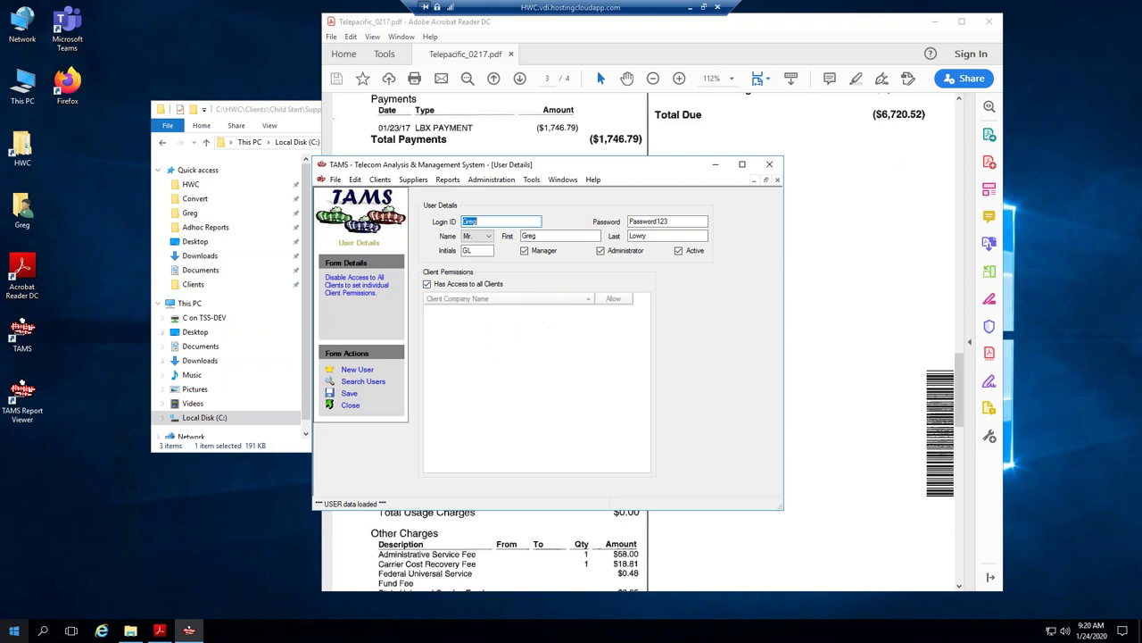
pyautogui.click(15, 632)
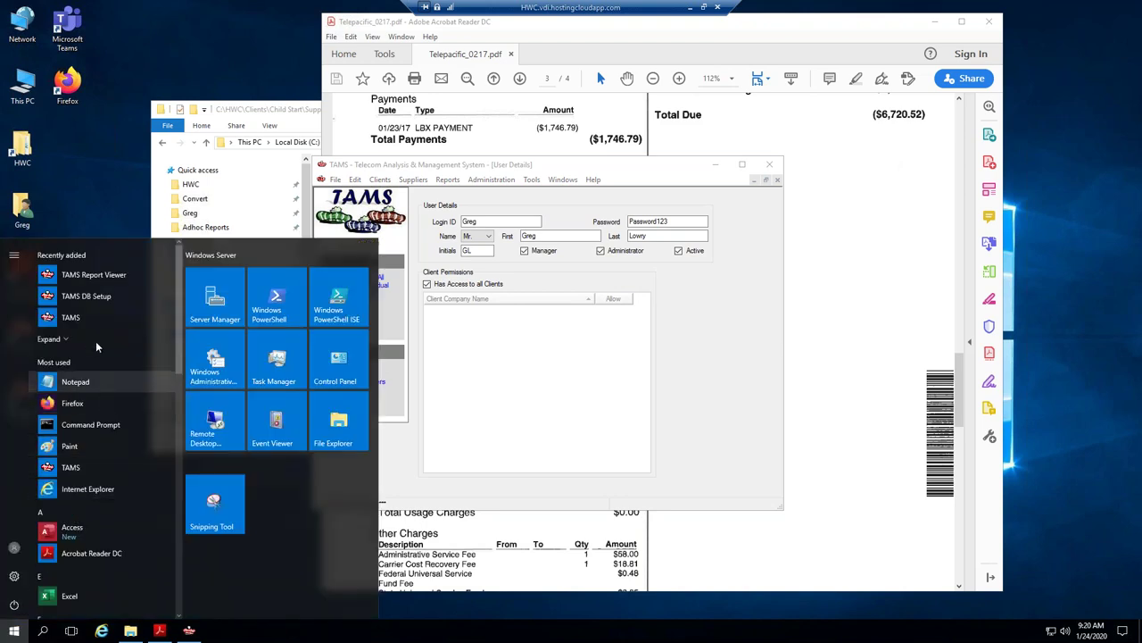
# Relaunch TAMS from the Start menu's TAMS folder and log in, retyping the password after an error.
pyautogui.scroll(-8, 140, 513)
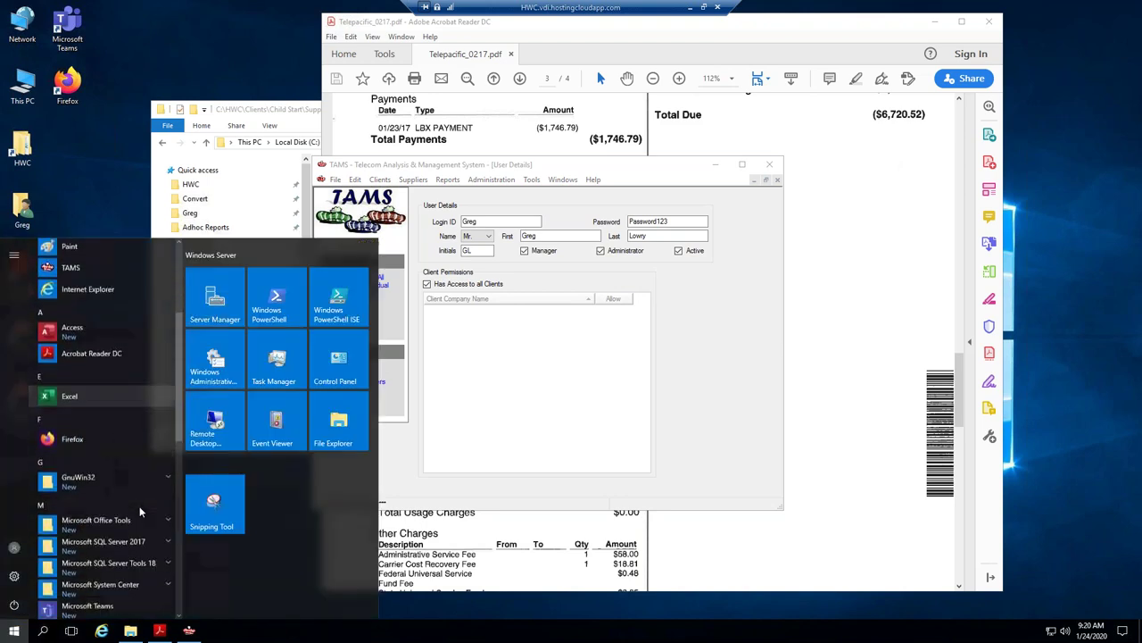
pyautogui.scroll(-8, 139, 506)
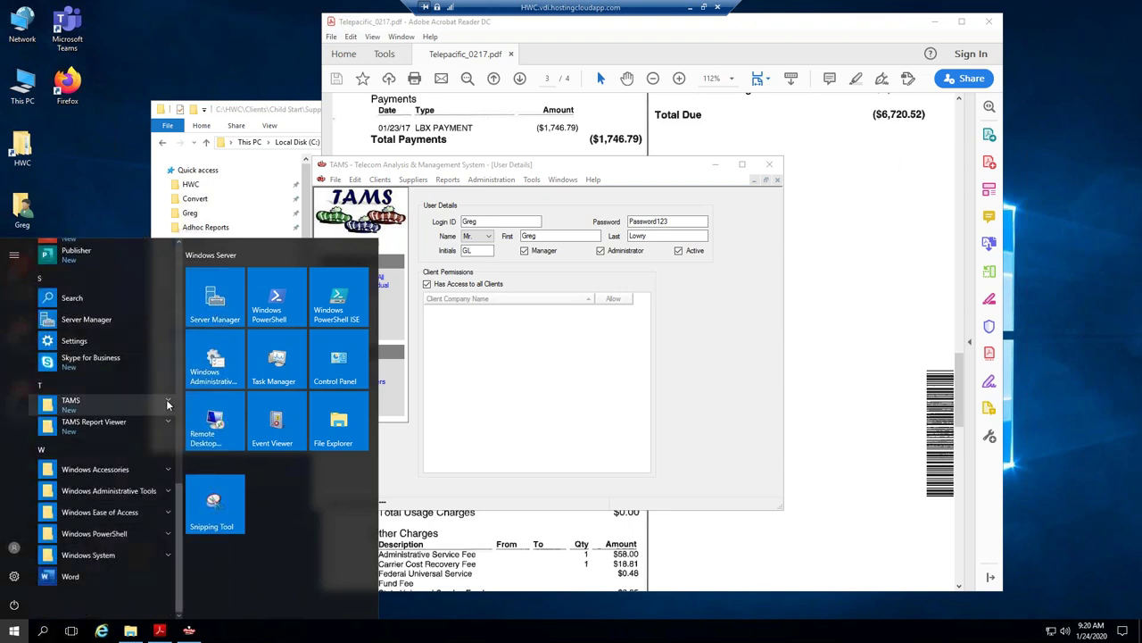
pyautogui.click(166, 398)
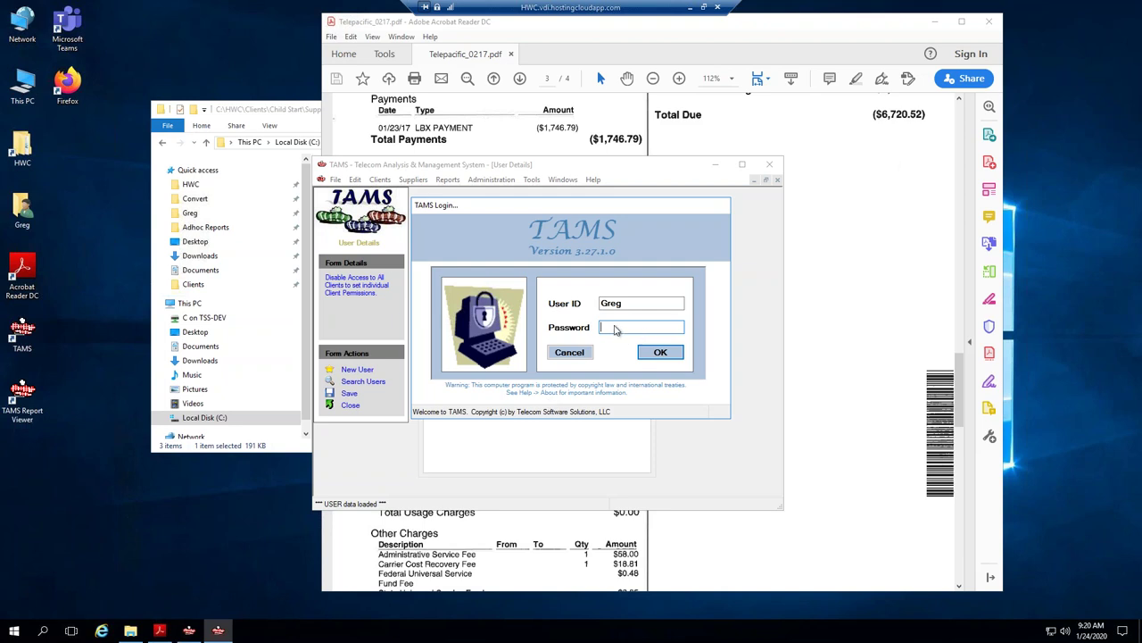
pyautogui.write('***********')
pyautogui.click(660, 353)
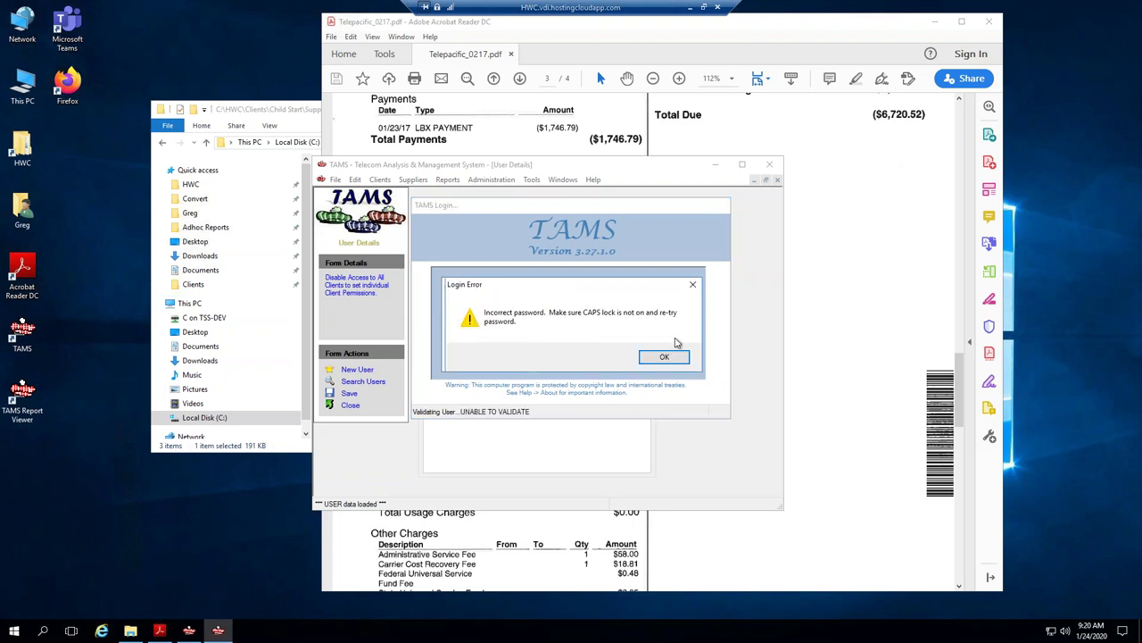
pyautogui.click(663, 356)
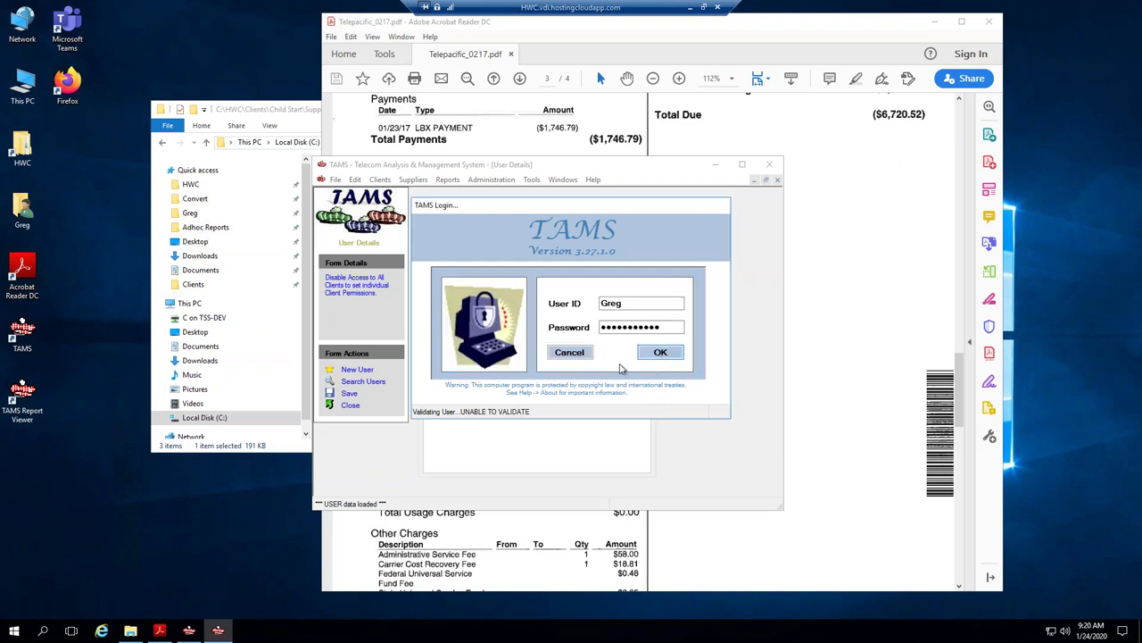
pyautogui.click(657, 357)
pyautogui.click(657, 356)
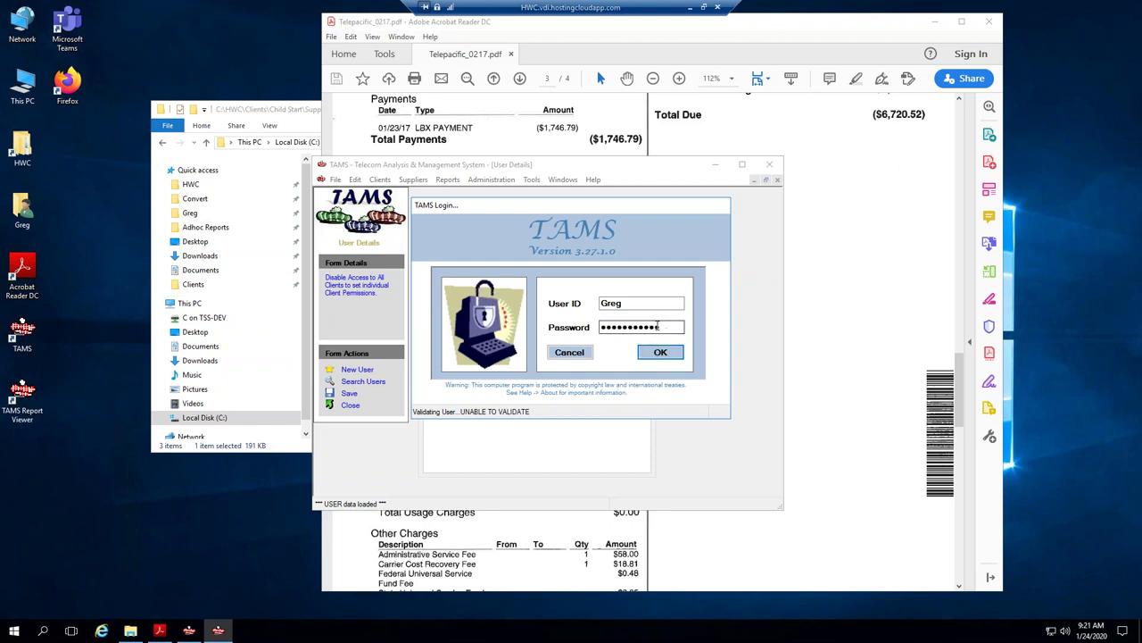
pyautogui.write('***')
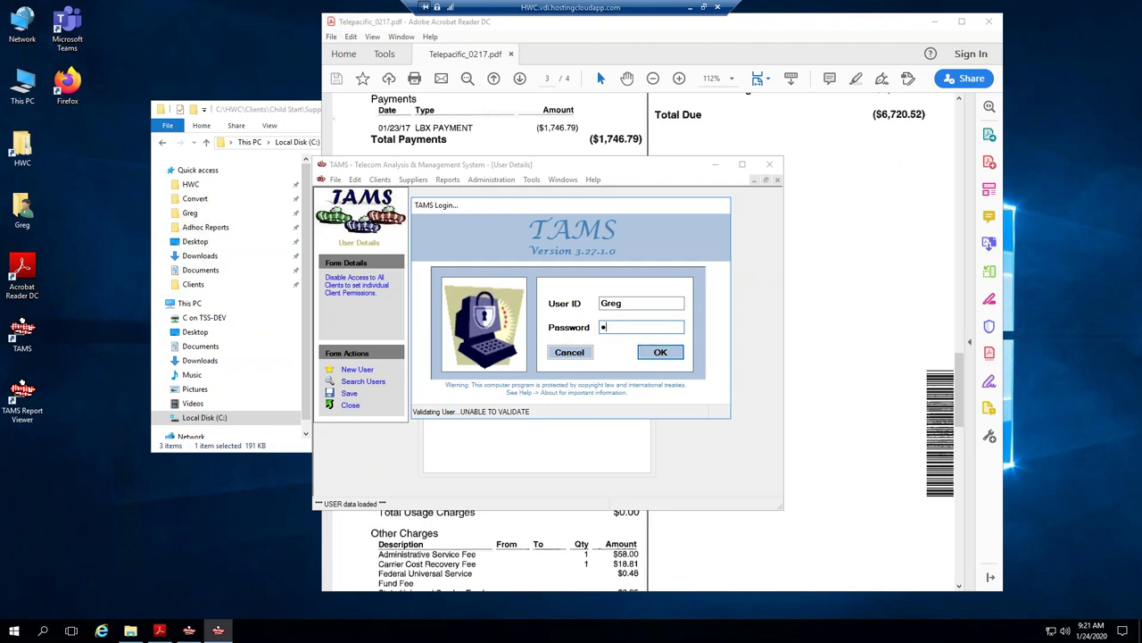
pyautogui.write('********')
pyautogui.click(658, 352)
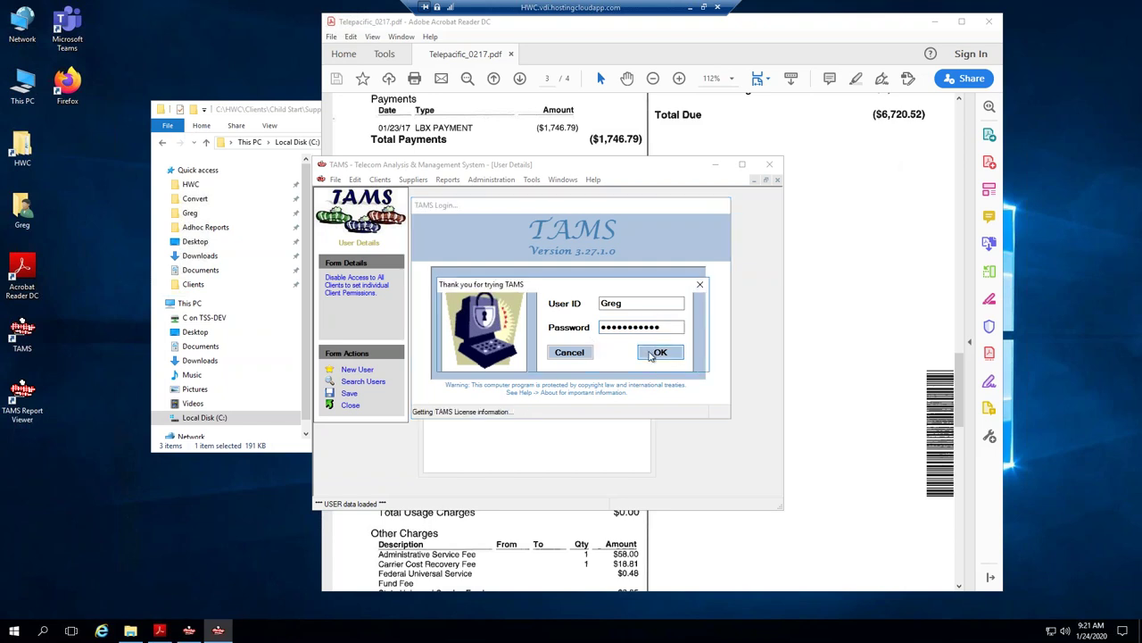
# Dismiss the trial notice and open Demo Client from the client name search results.
pyautogui.click(655, 358)
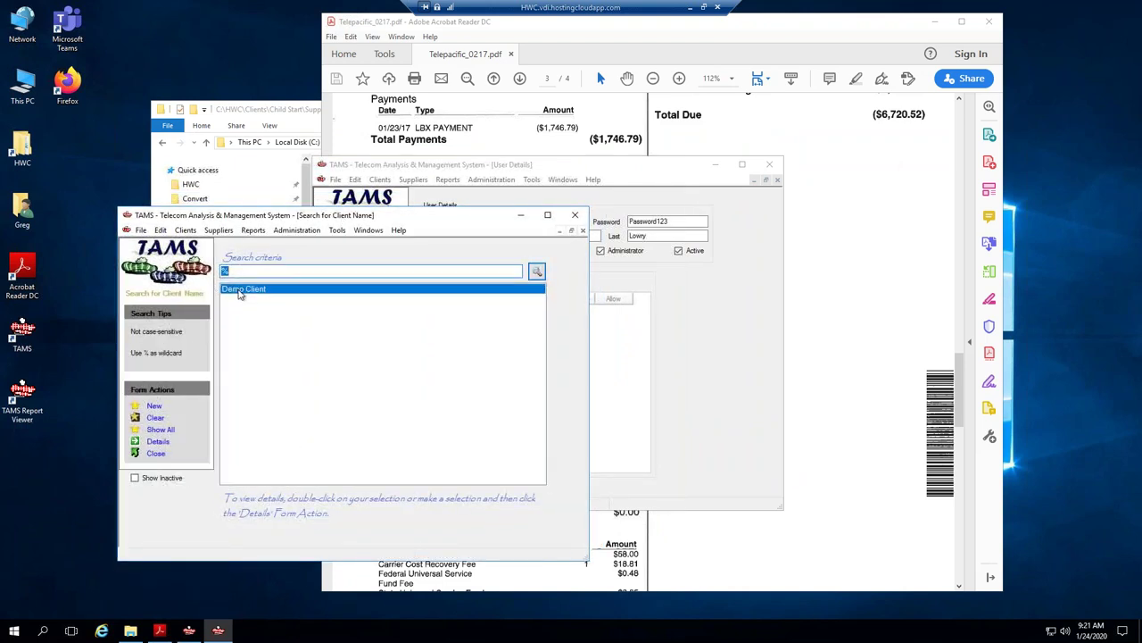
pyautogui.click(239, 293)
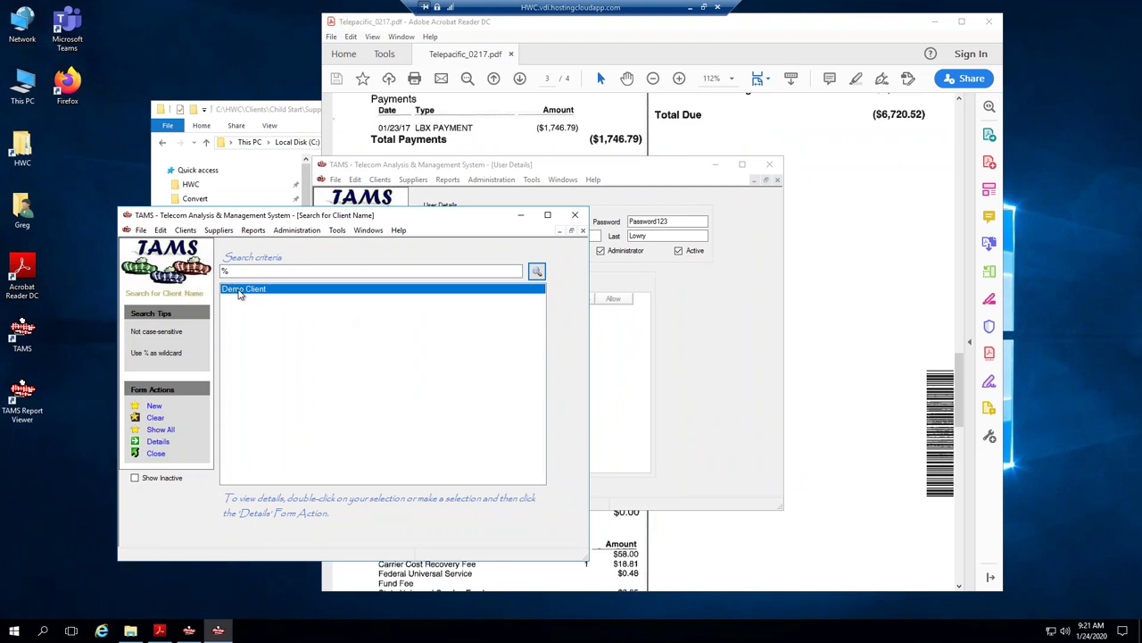
pyautogui.doubleClick(239, 293)
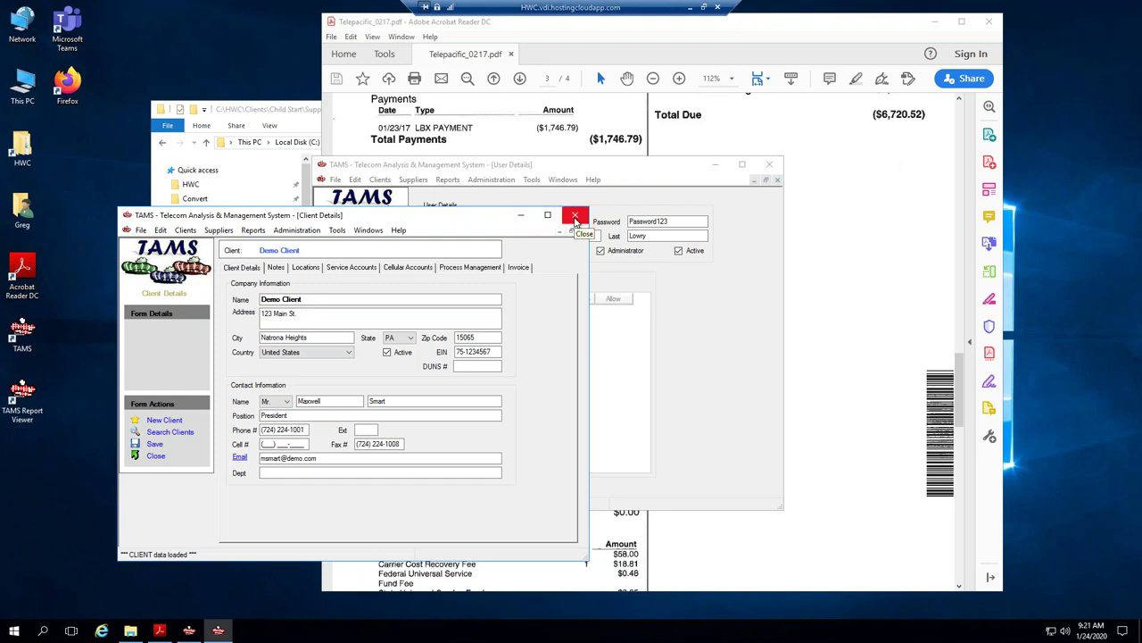
# Close the Client Details, User Details and Search for Login ID forms.
pyautogui.click(576, 218)
pyautogui.moveTo(523, 164); pyautogui.dragTo(559, 179)
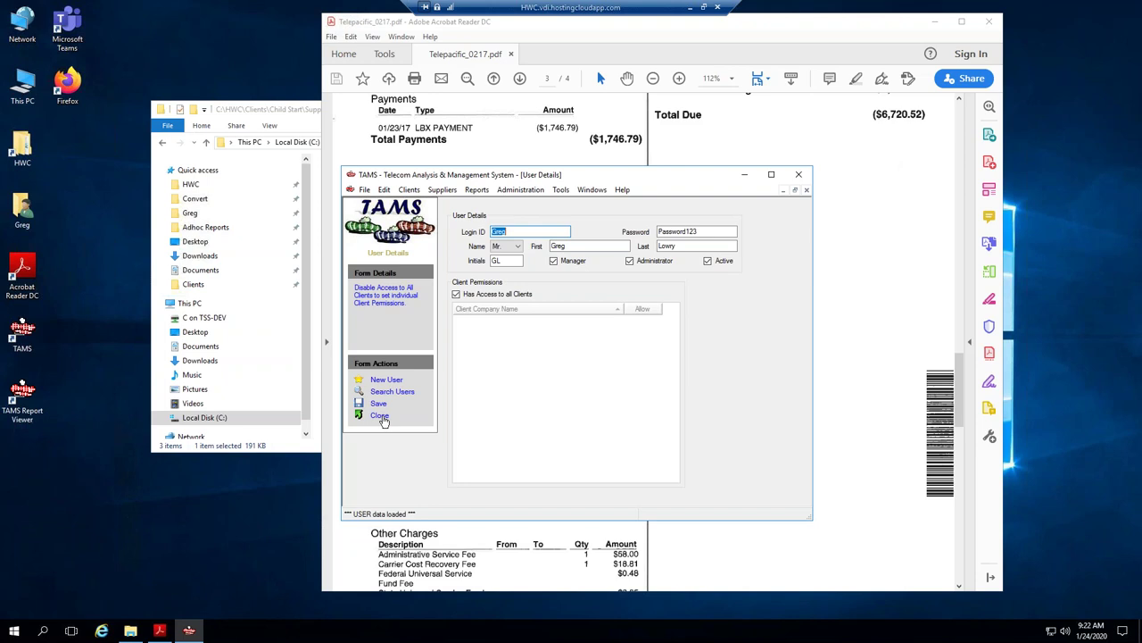
pyautogui.click(381, 417)
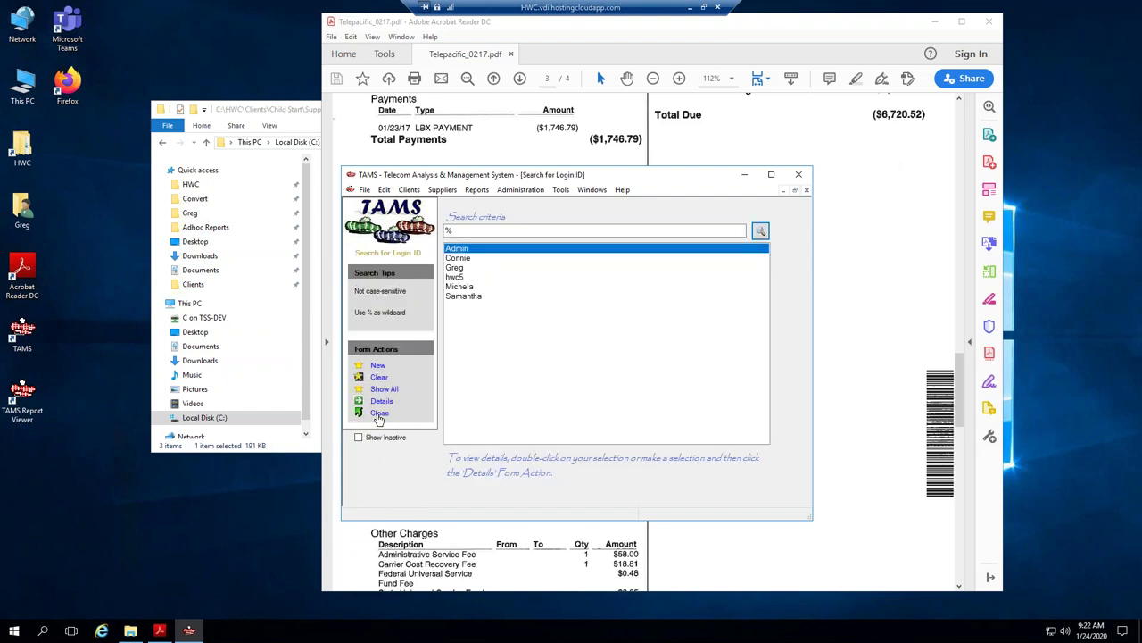
pyautogui.click(379, 413)
# Open Administration > FUSF Rates to view the Federal Universal Service Fee rate table.
pyautogui.click(521, 189)
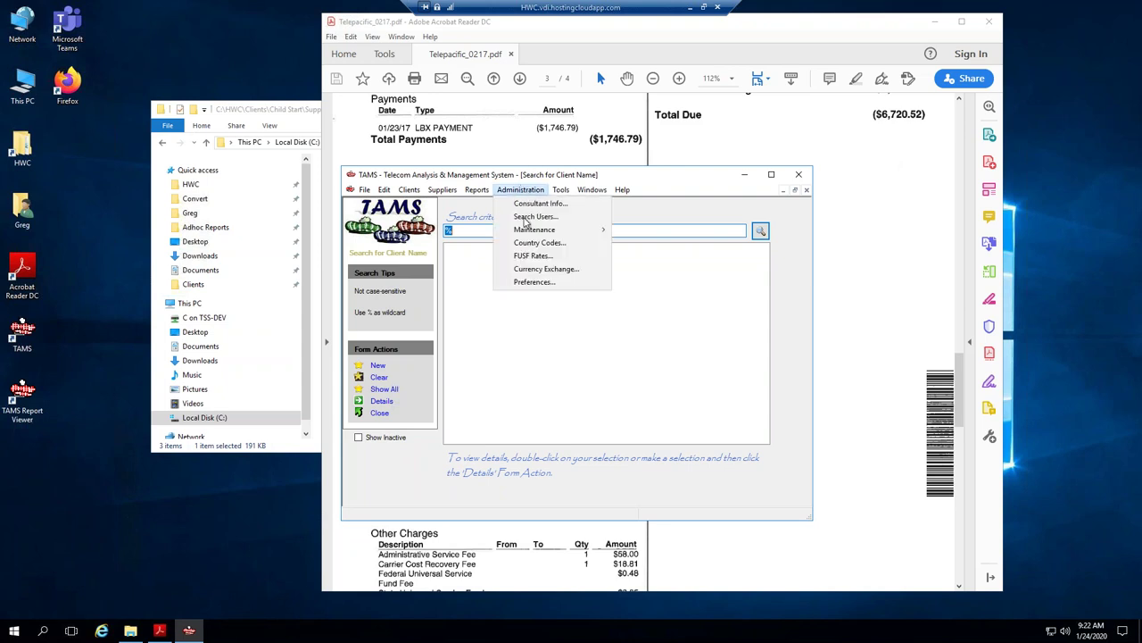
pyautogui.moveTo(528, 235)
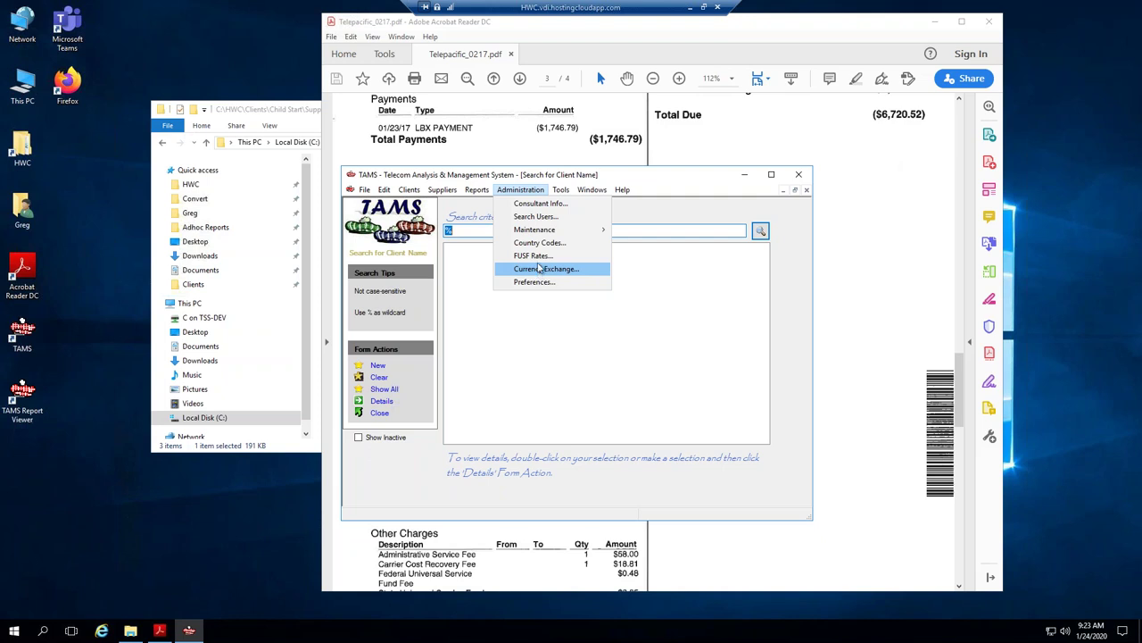
pyautogui.click(539, 259)
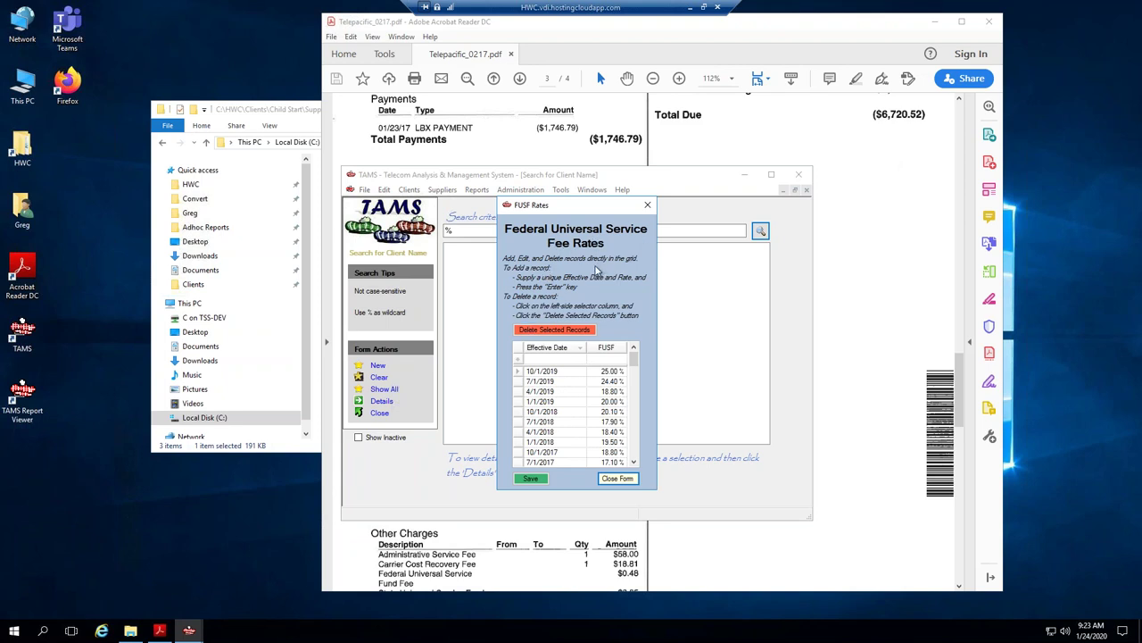
# In the invoice's Other Charges, highlight the $0.48 Federal and $3.65 State USF fees.
pyautogui.click(846, 35)
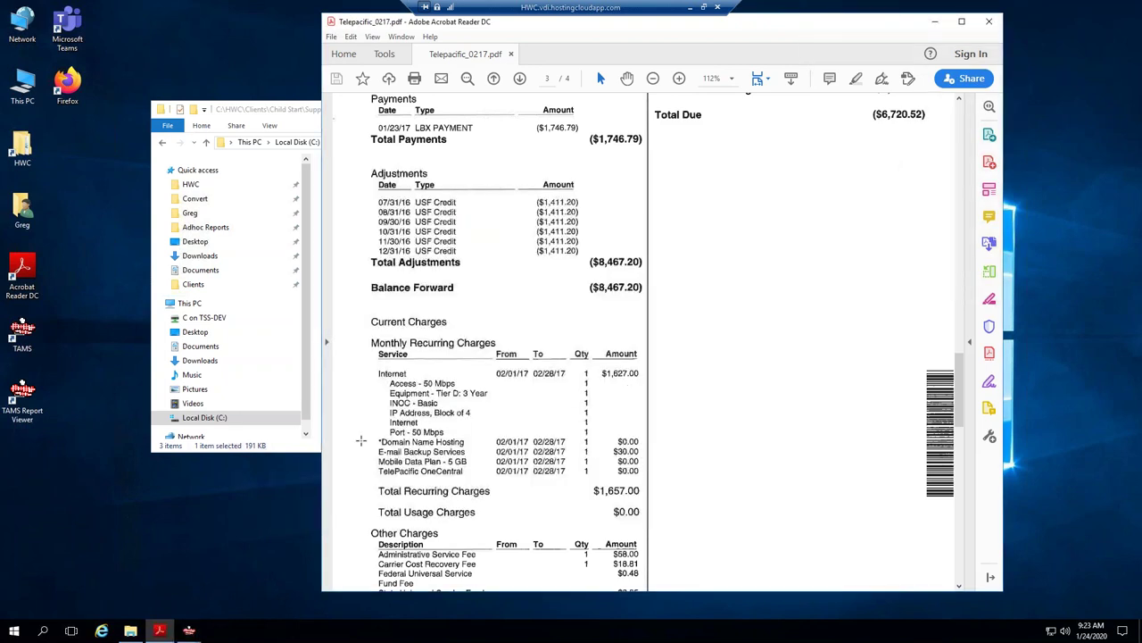
pyautogui.scroll(-1, 419, 545)
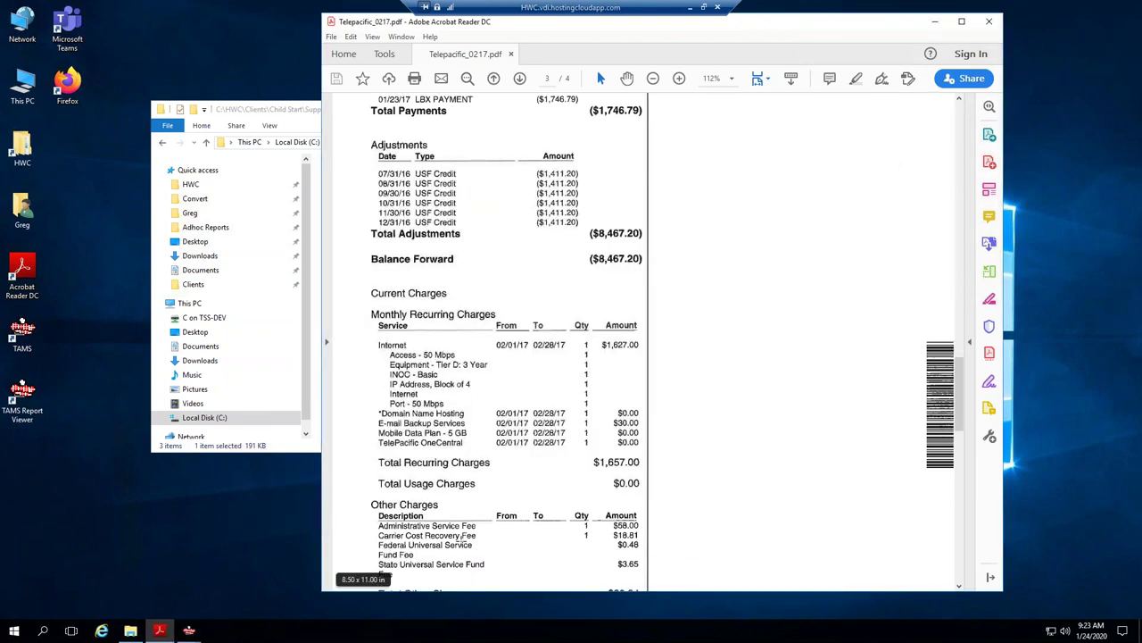
pyautogui.moveTo(615, 541); pyautogui.dragTo(640, 550)
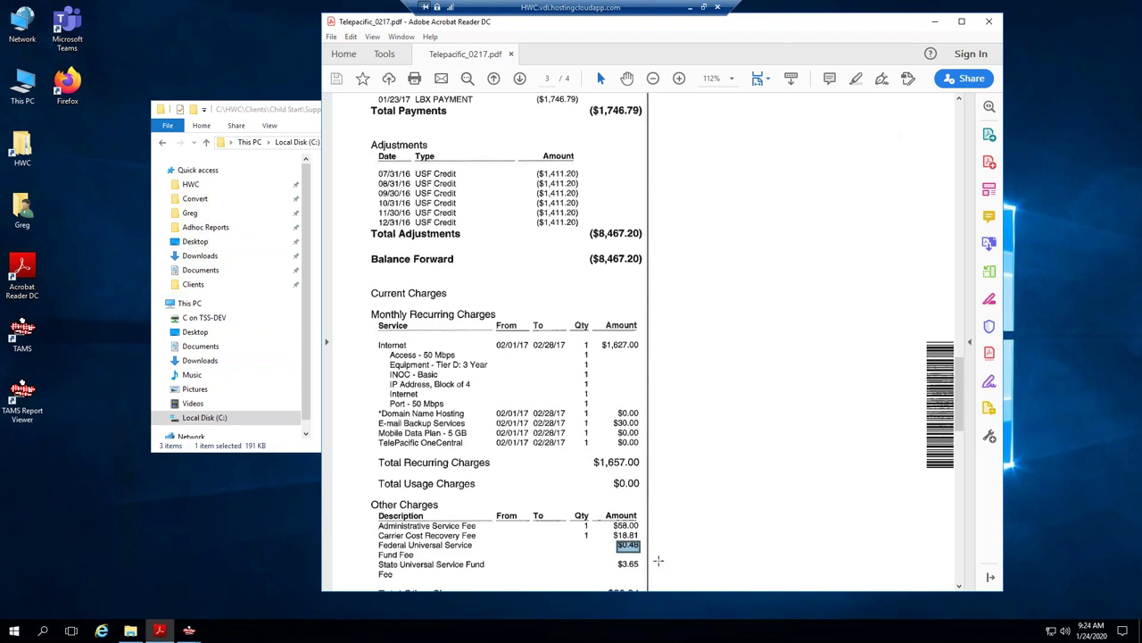
pyautogui.scroll(-1, 628, 553)
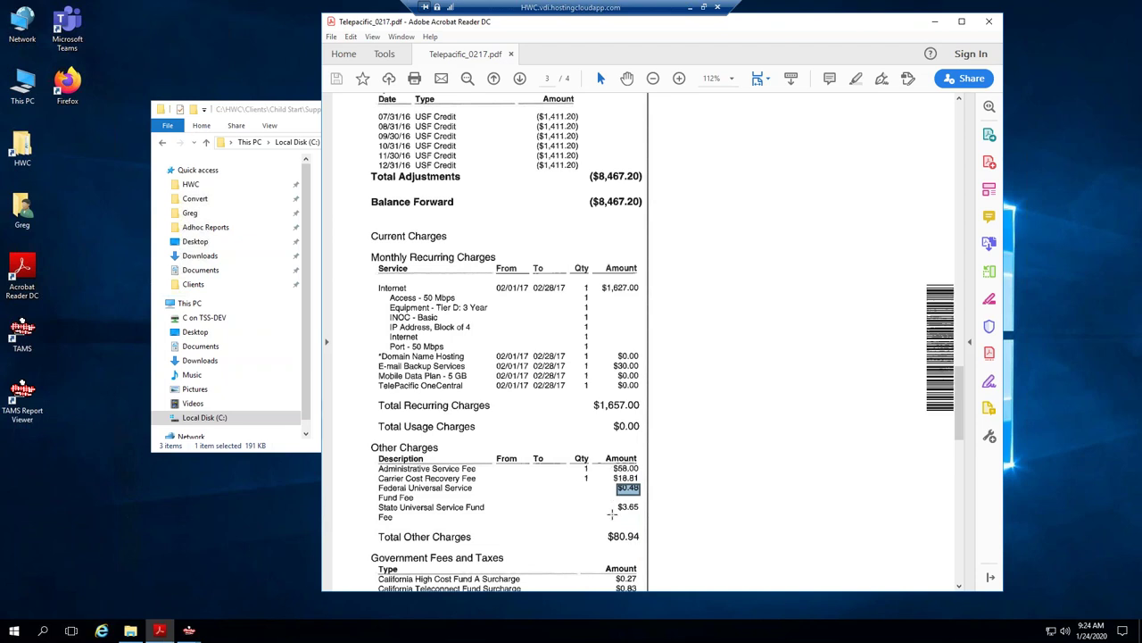
pyautogui.doubleClick(628, 506)
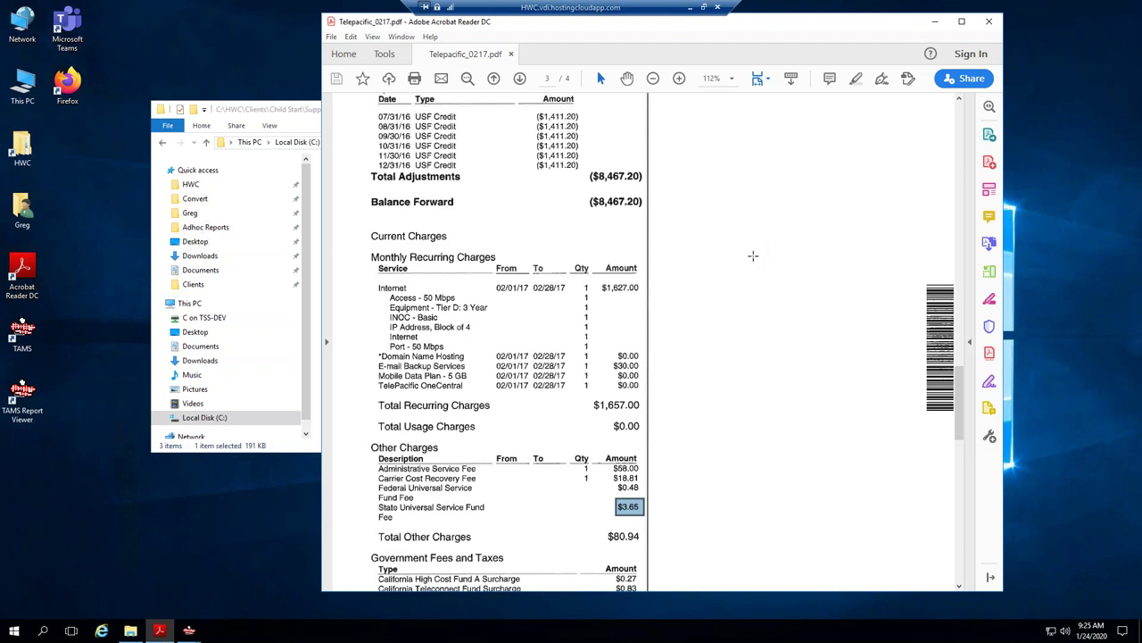
# Minimize the invoice and launch Firefox from its desktop shortcut.
pyautogui.click(935, 22)
pyautogui.click(75, 91)
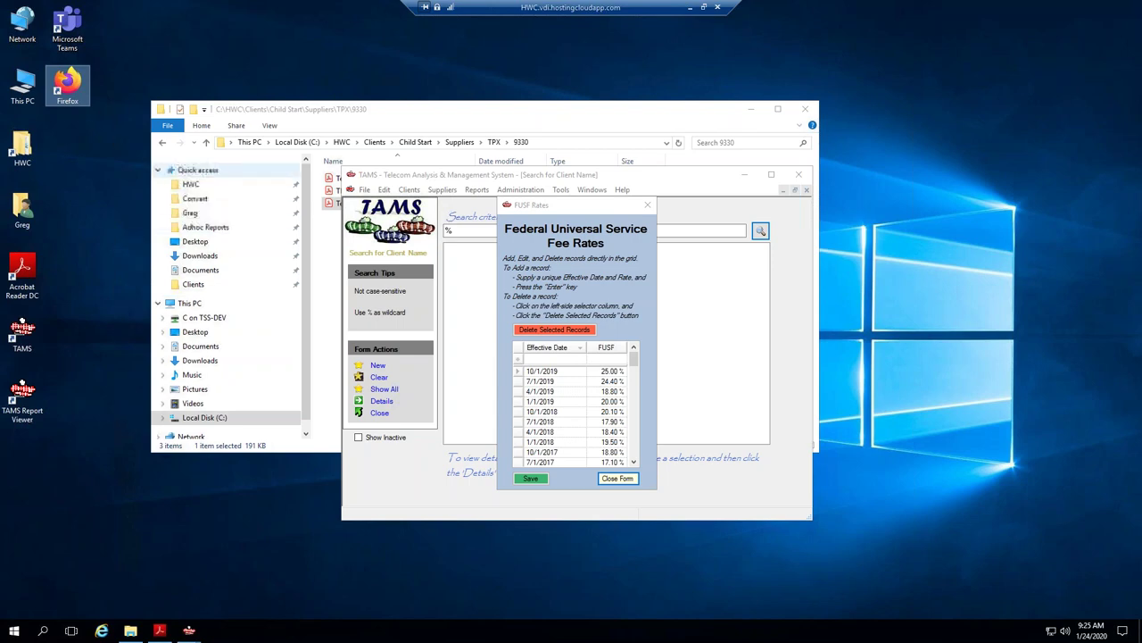
pyautogui.doubleClick(67, 84)
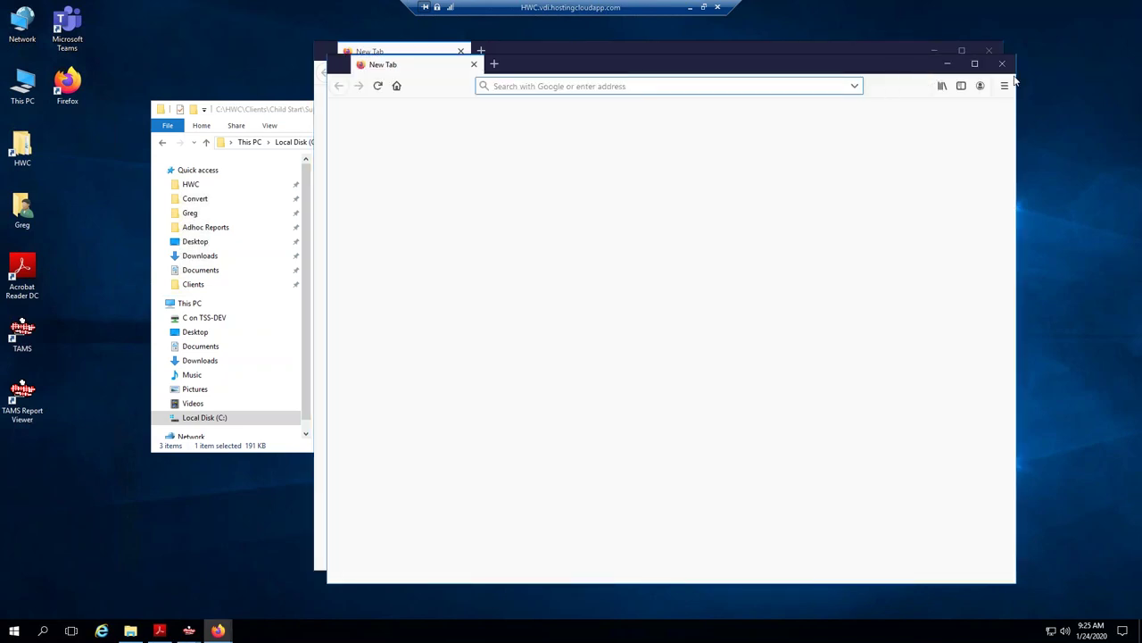
# Close the duplicate Firefox window and load the TAMS Home Page from the Library's Recent Highlights.
pyautogui.click(1002, 65)
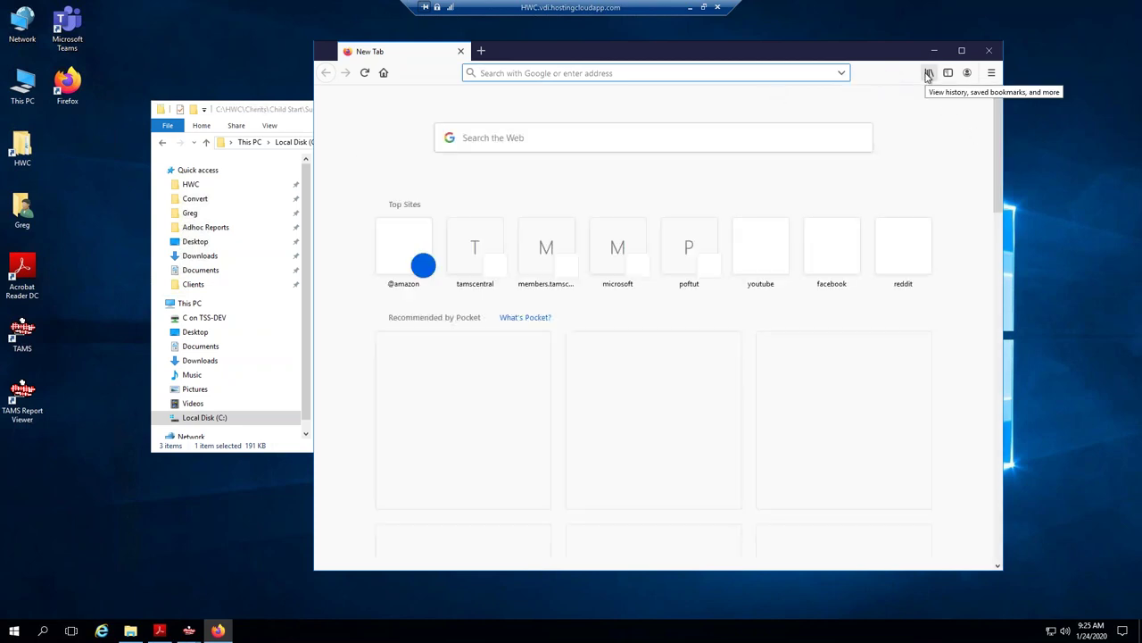
pyautogui.click(929, 73)
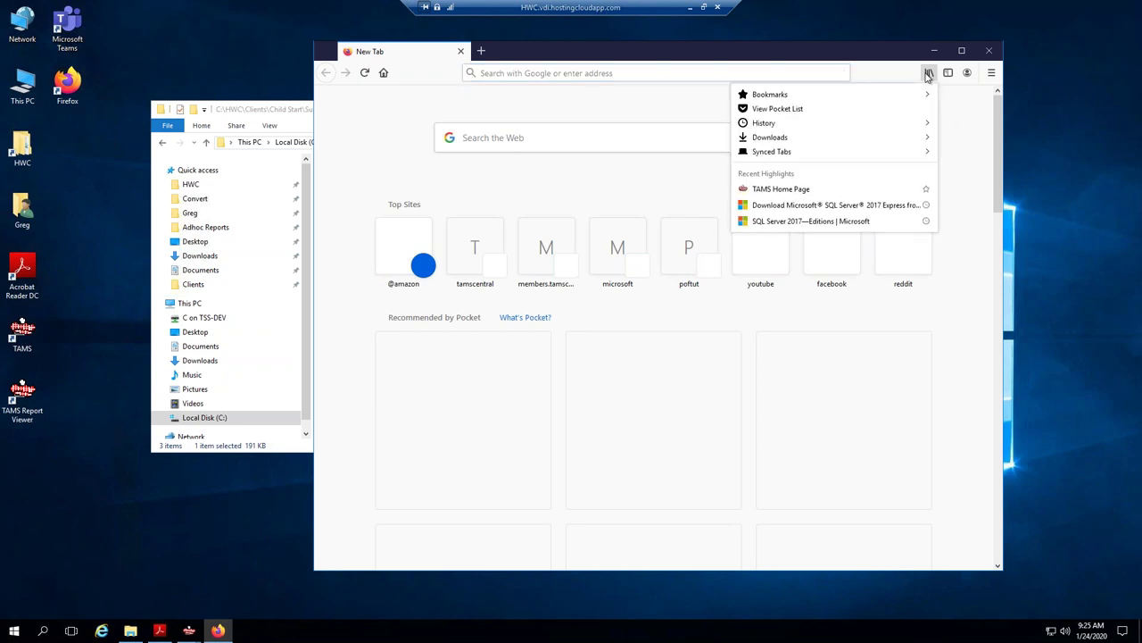
pyautogui.click(769, 190)
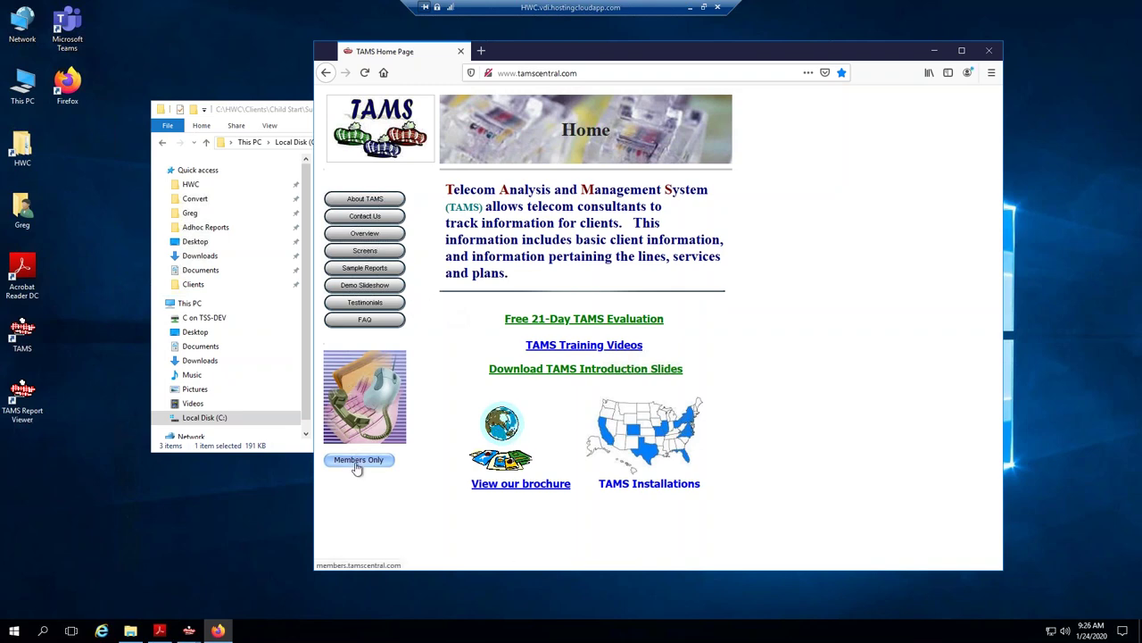
# Go to the Members Only area of tamscentral.com and confirm the member sign-in.
pyautogui.click(628, 470)
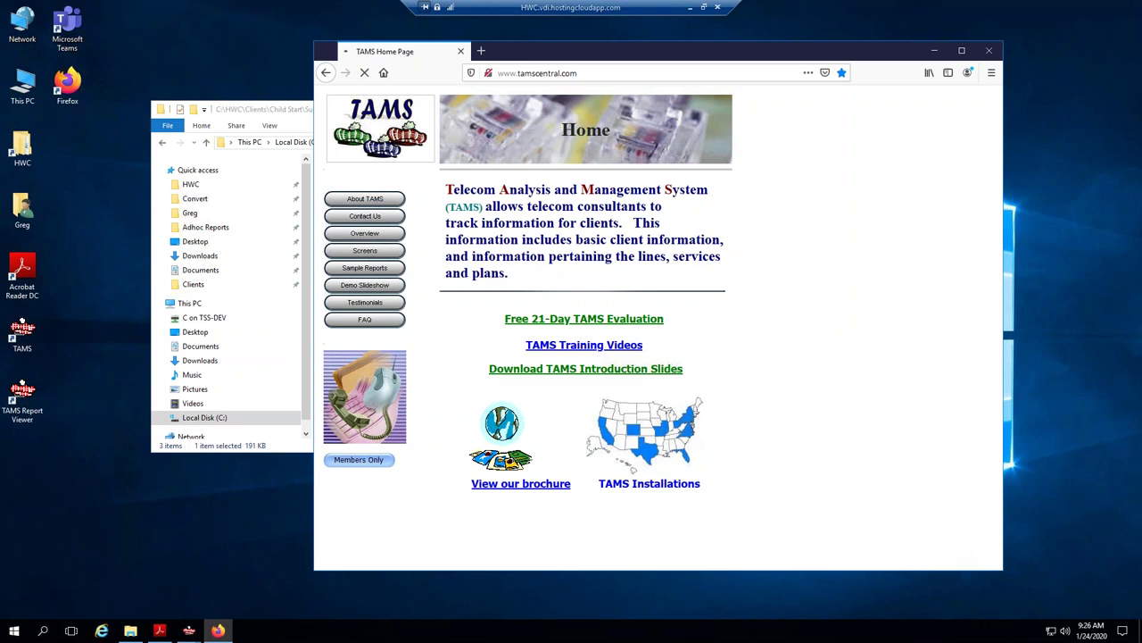
pyautogui.moveTo(598, 55); pyautogui.dragTo(694, 69)
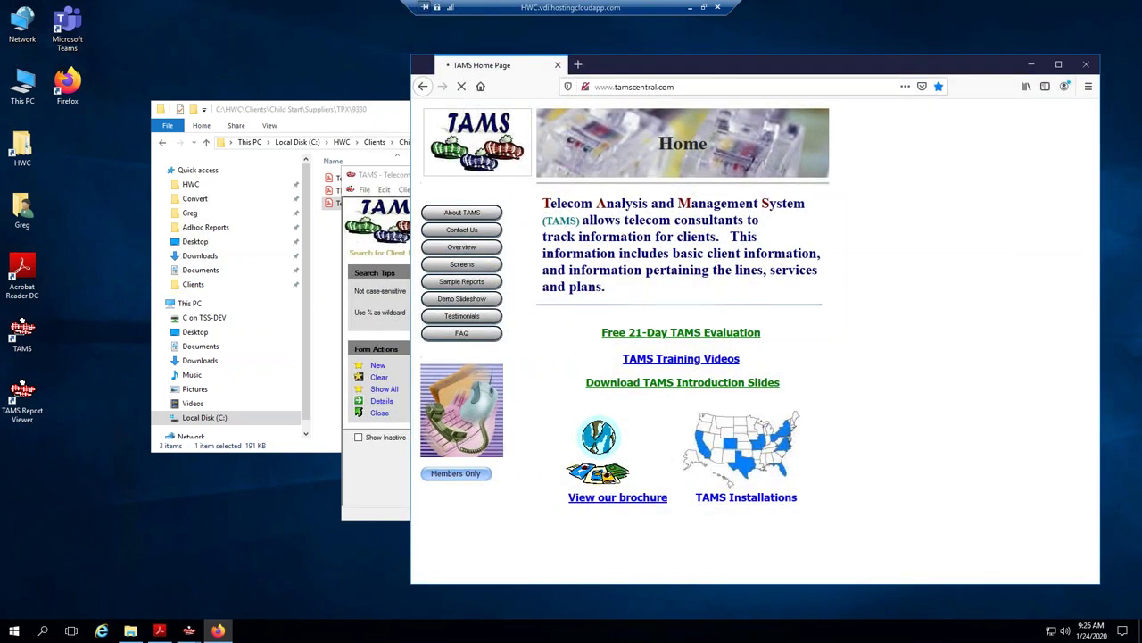
pyautogui.click(397, 175)
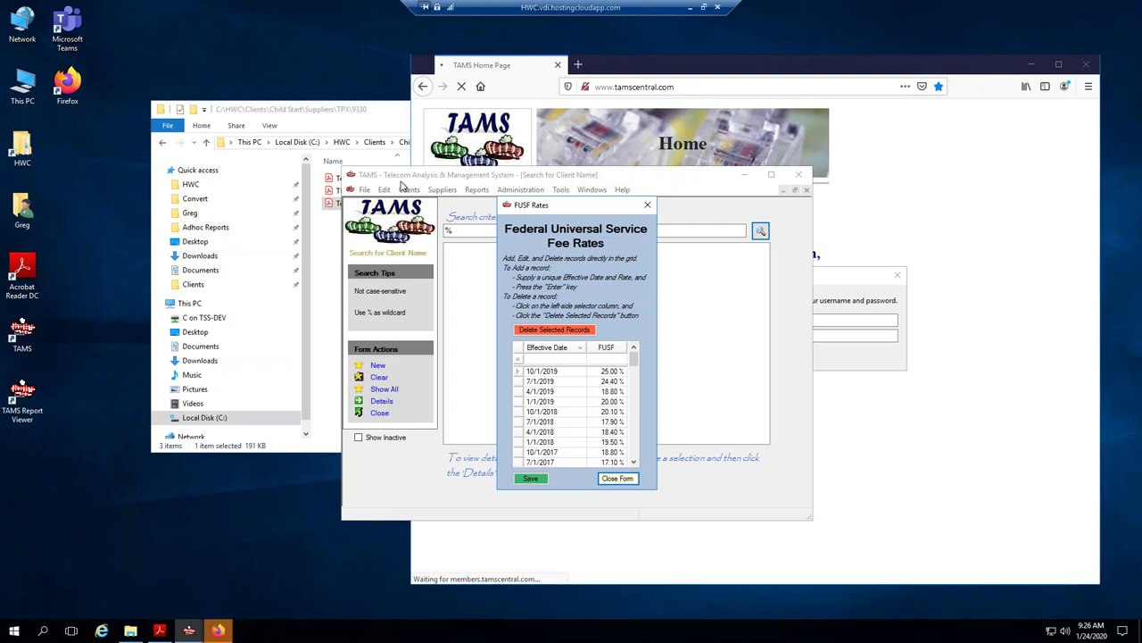
pyautogui.click(223, 631)
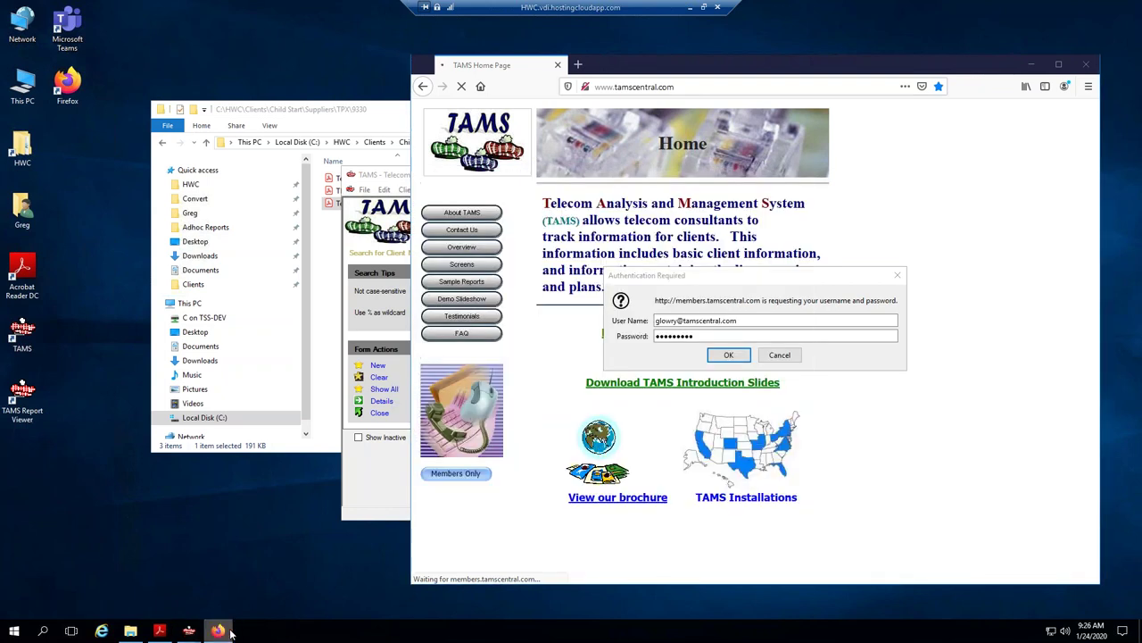
pyautogui.click(729, 355)
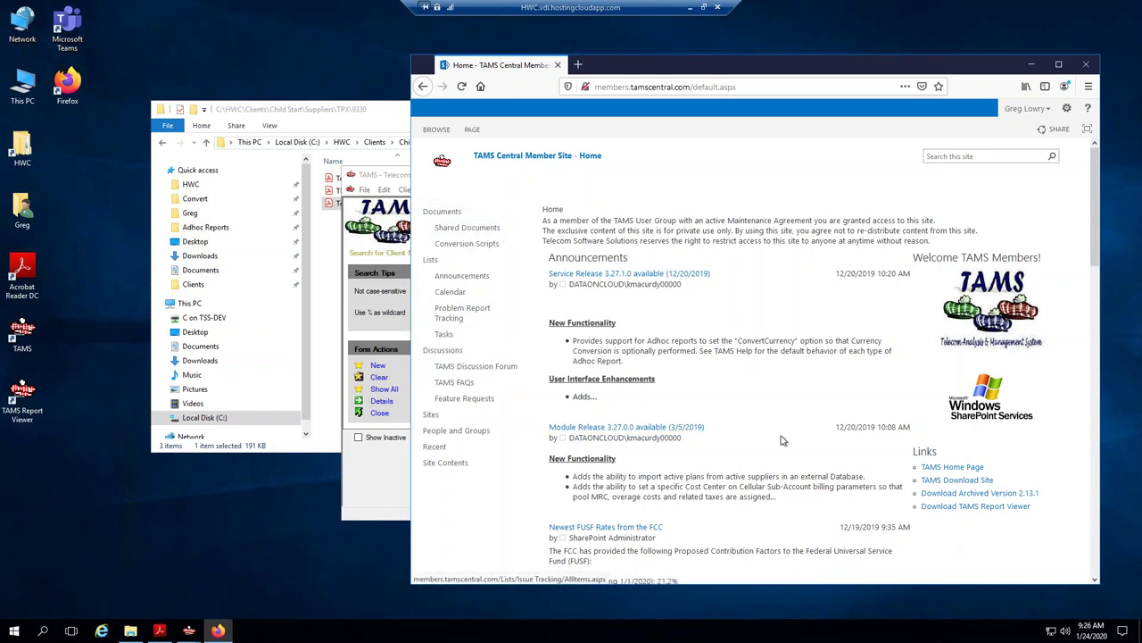
# Open 'Newest FUSF Rates from the FCC' and highlight the 1/1/2020 (21.2%) entry.
pyautogui.scroll(-3, 571, 435)
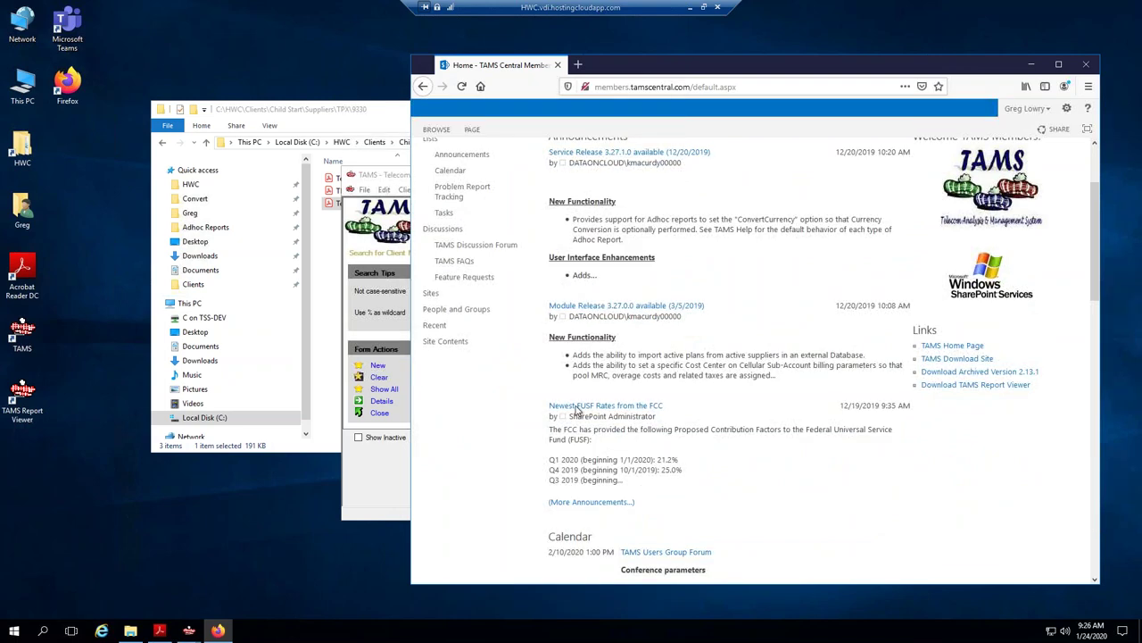
pyautogui.click(596, 406)
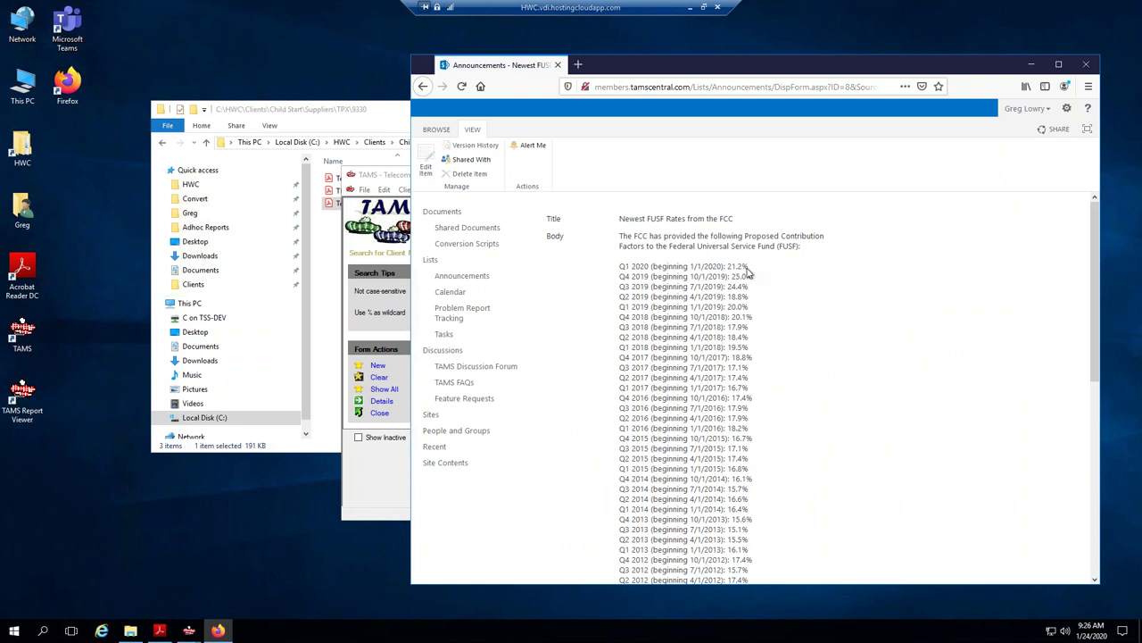
pyautogui.moveTo(738, 267); pyautogui.dragTo(724, 266)
# Add a FUSF Rates row effective 1/1/2020 at 21.2 and save the rates.
pyautogui.click(1031, 64)
pyautogui.click(580, 360)
pyautogui.click(580, 359)
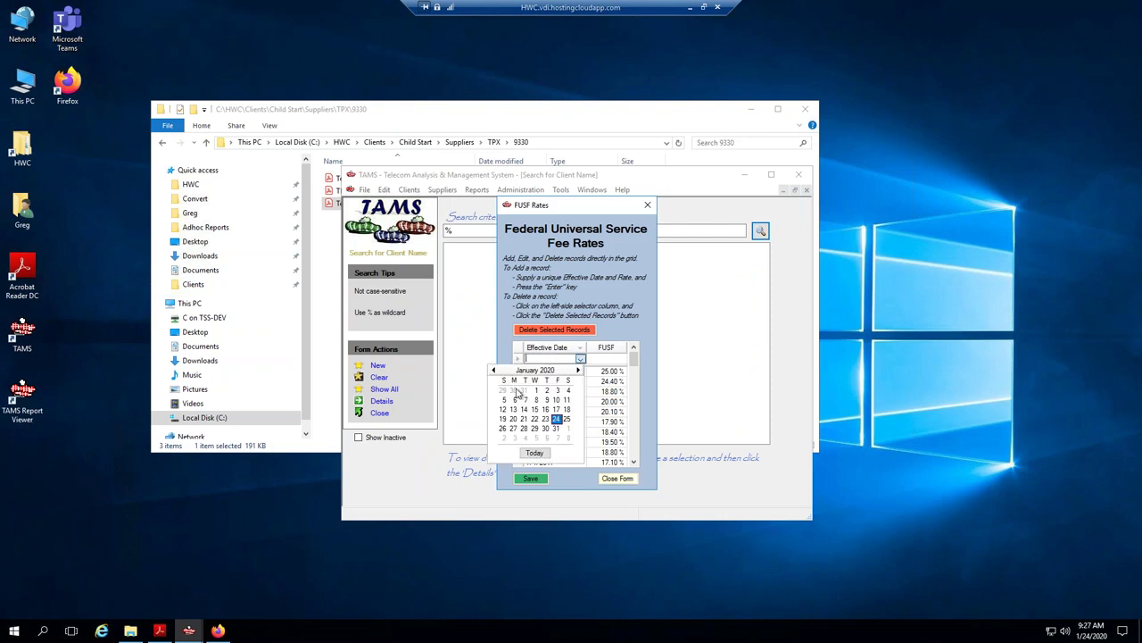
pyautogui.click(535, 390)
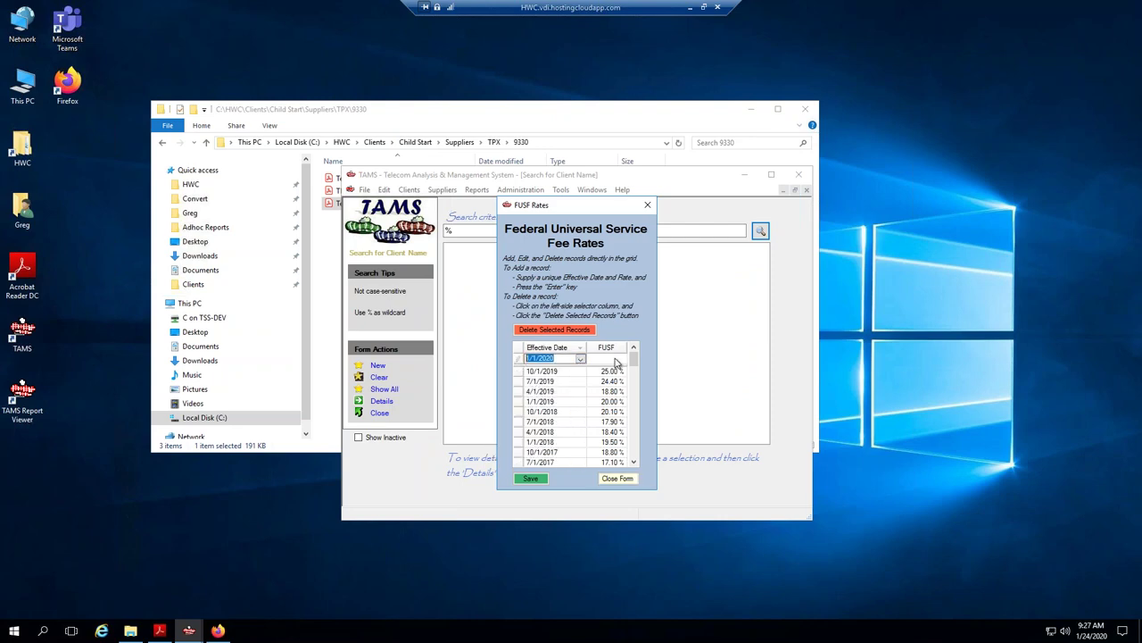
pyautogui.click(614, 359)
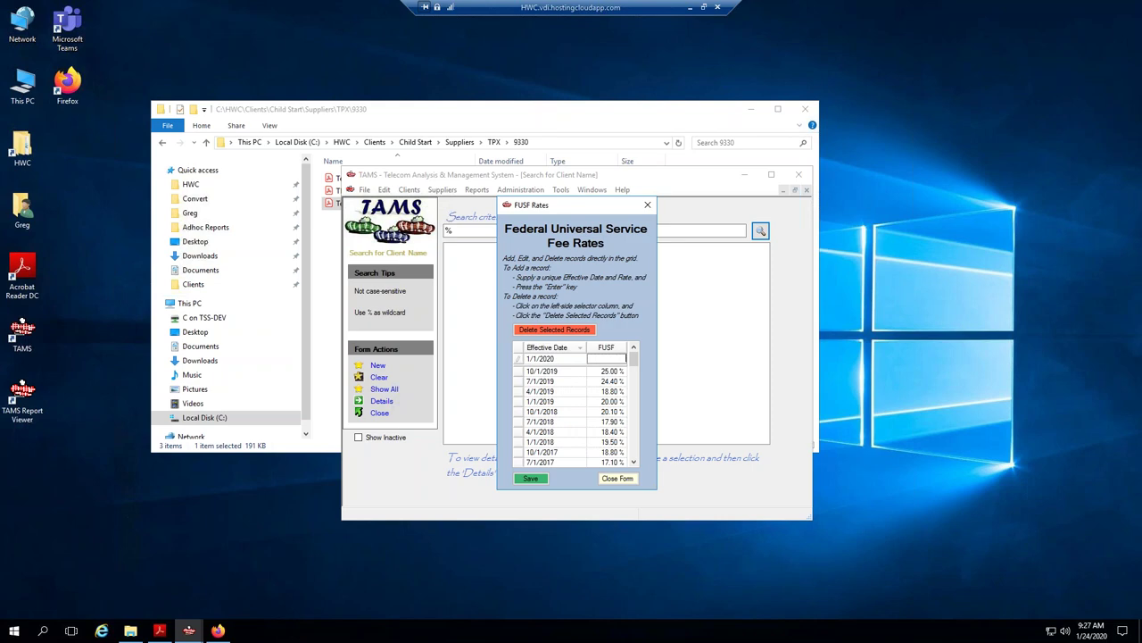
pyautogui.write('21.2')
pyautogui.press('Return')
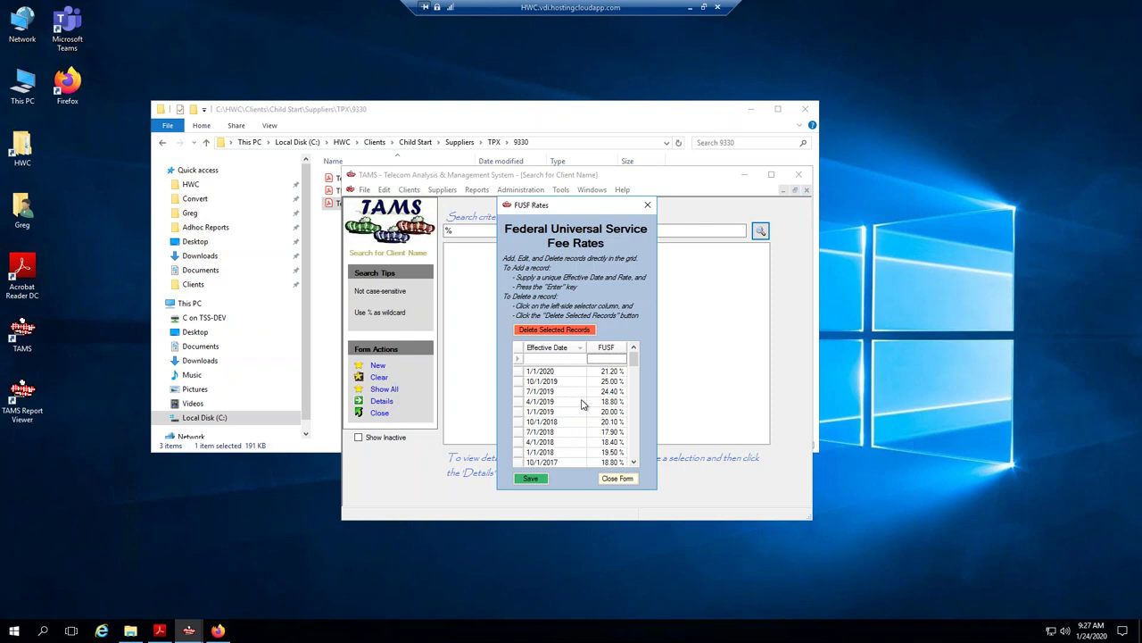
pyautogui.click(536, 483)
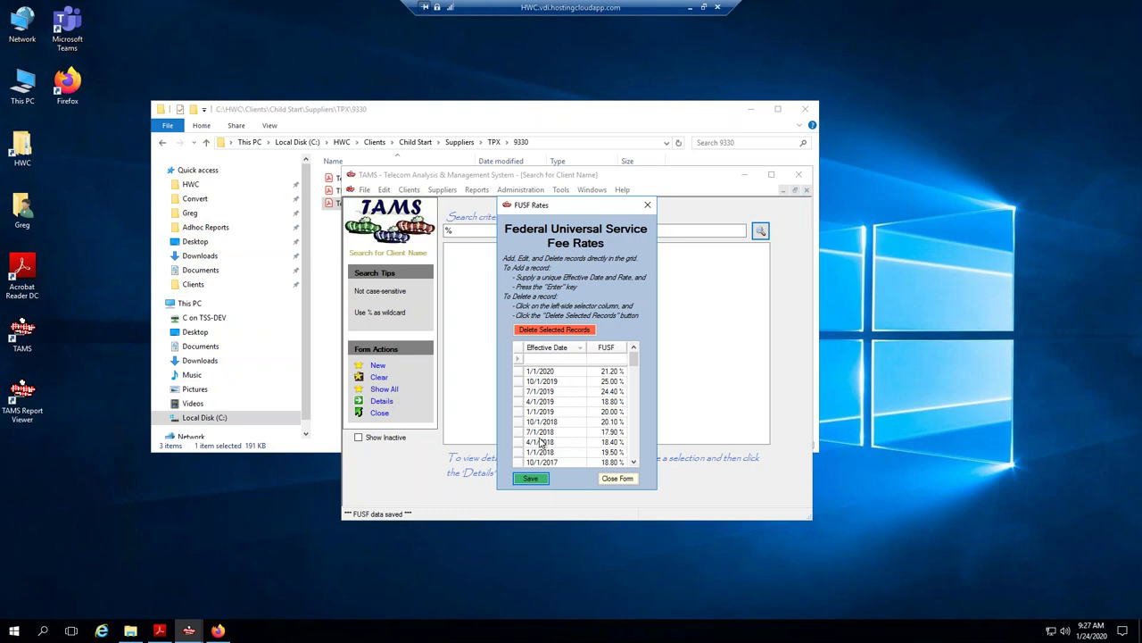
pyautogui.click(218, 630)
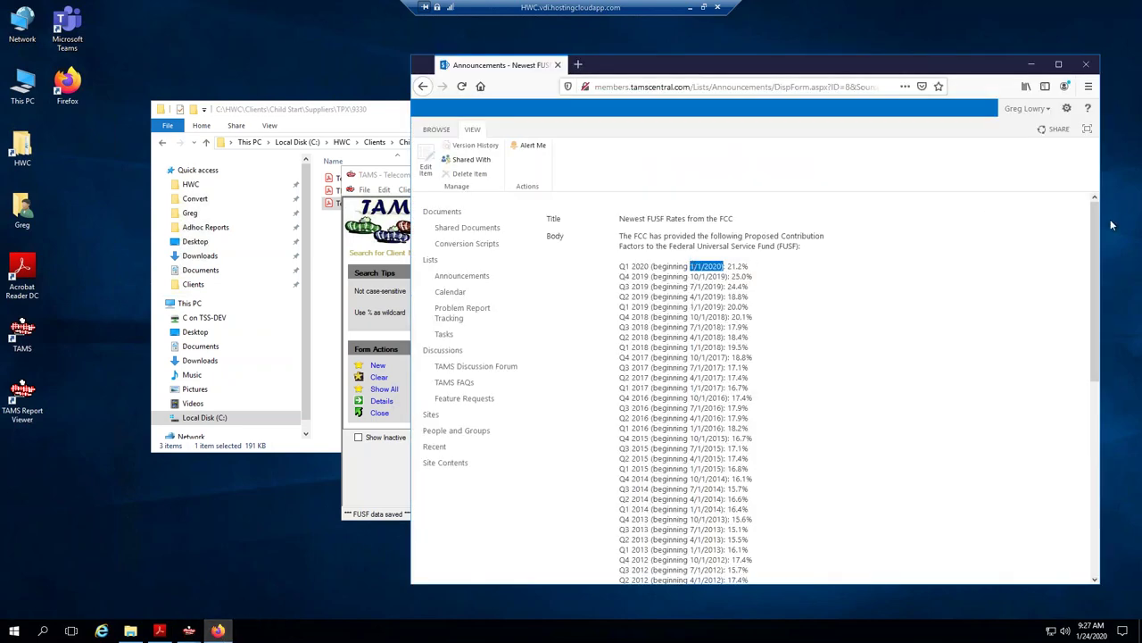
# Open the FCC contribution factor page, select its web address, and close the FUSF Rates form.
pyautogui.click(1093, 398)
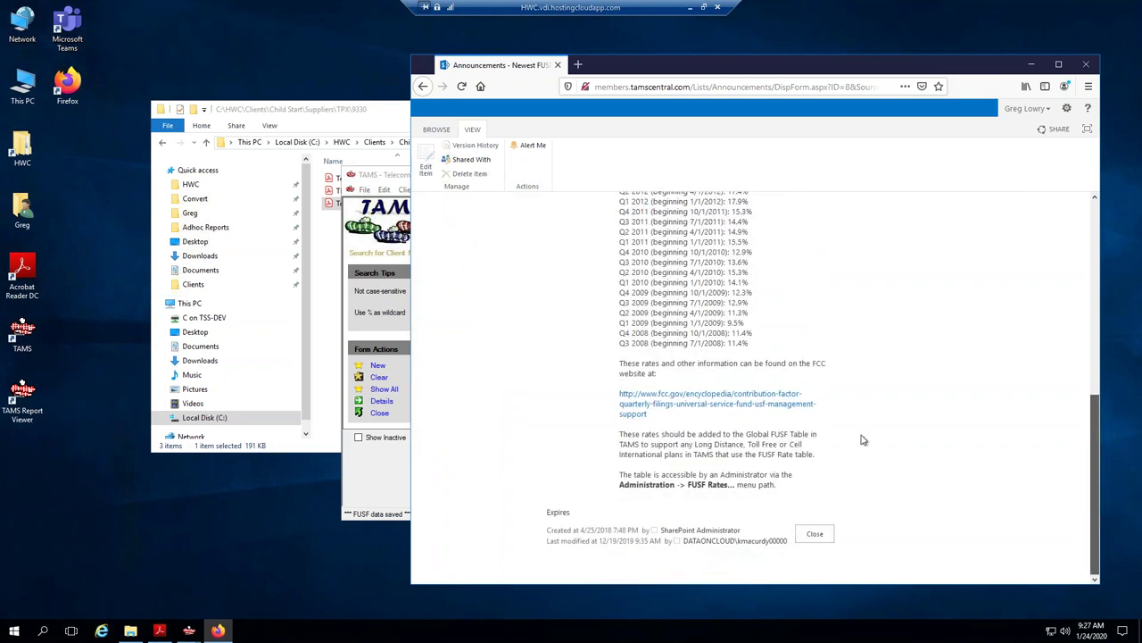
pyautogui.click(754, 407)
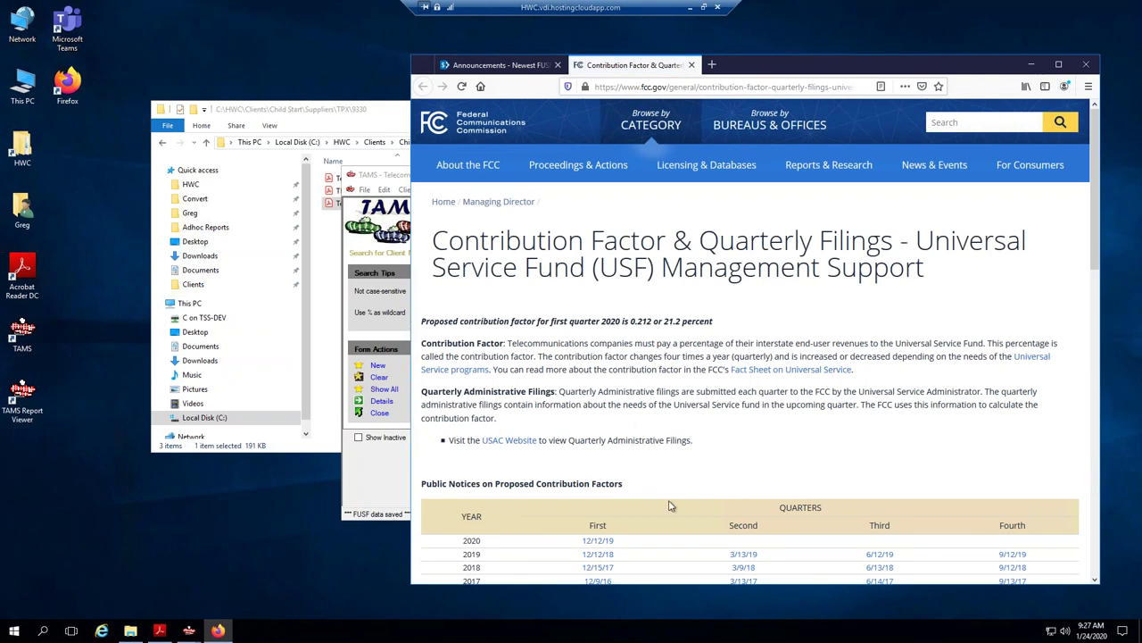
pyautogui.click(680, 88)
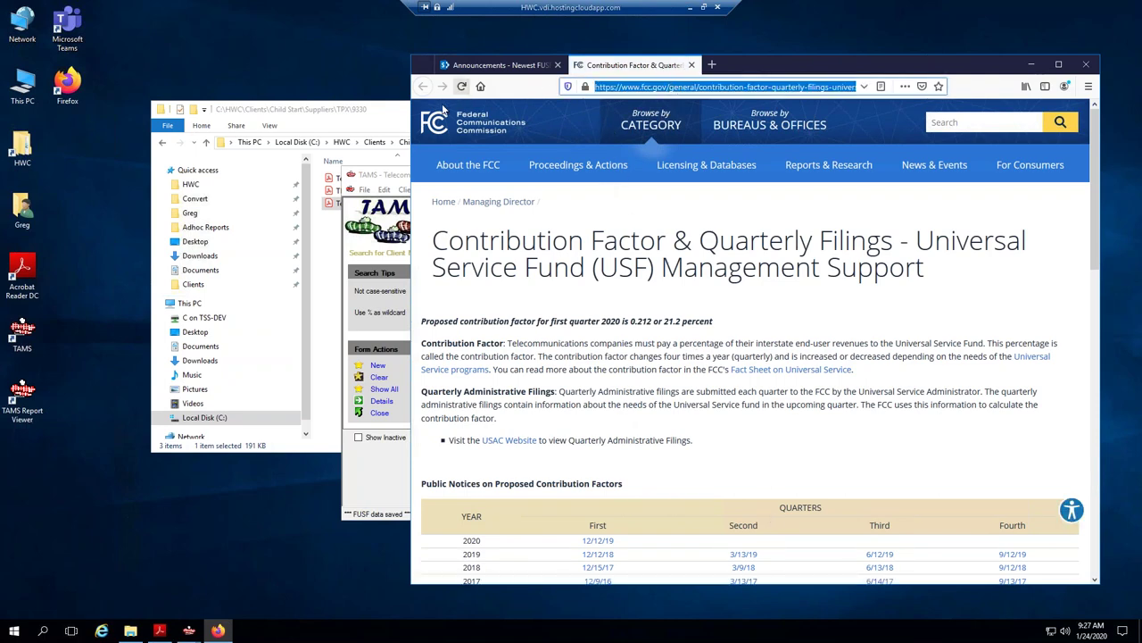
pyautogui.click(387, 175)
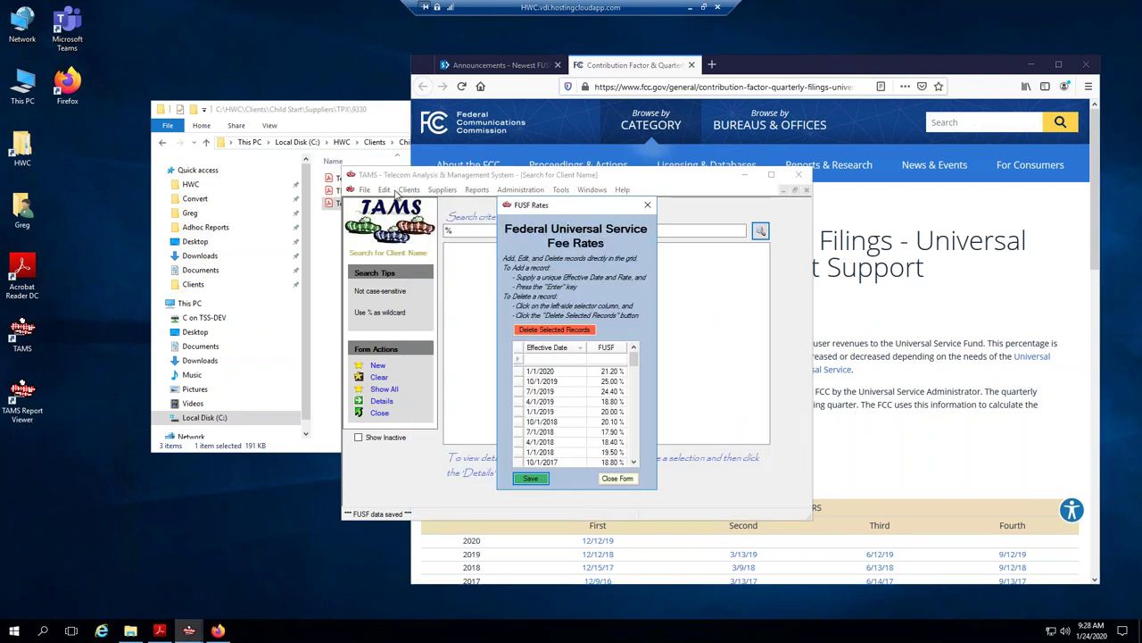
pyautogui.click(617, 479)
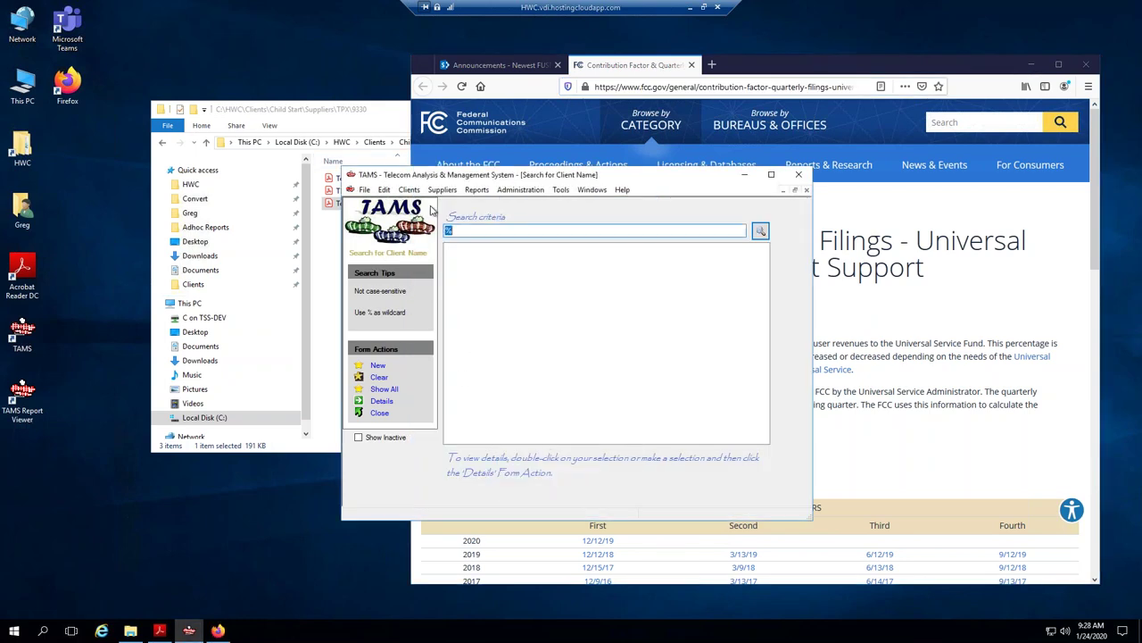
# Create a new TAMS Scheduler task with the subject 'Update Quarterly FUSF Rates'.
pyautogui.click(364, 189)
pyautogui.click(401, 203)
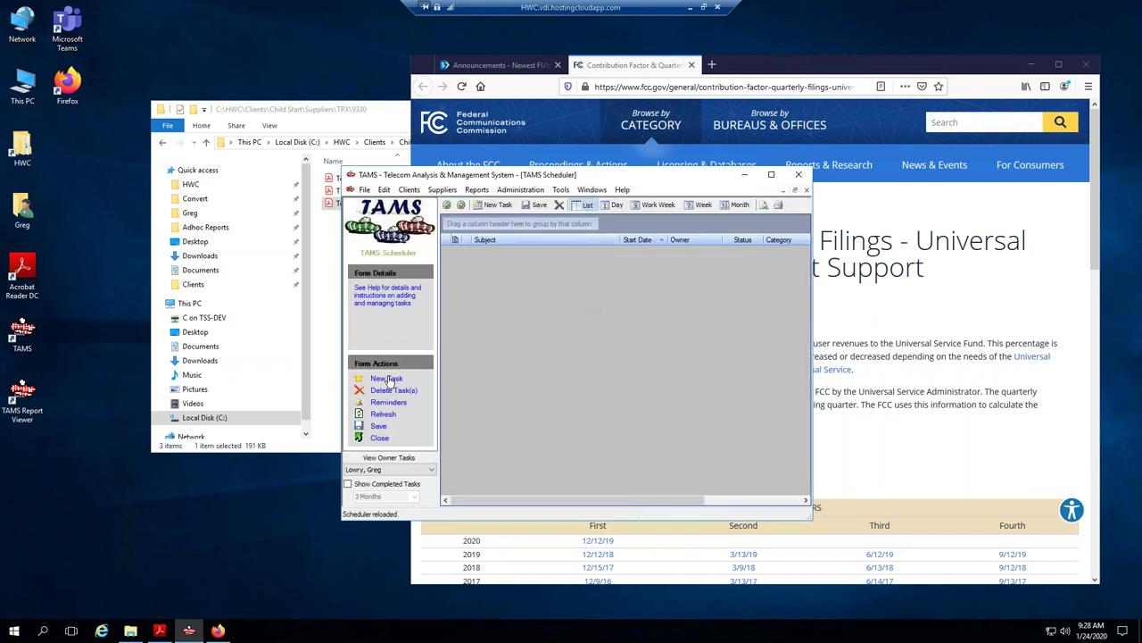
pyautogui.click(388, 379)
pyautogui.click(89, 59)
pyautogui.write('Update Quarterly FUSF Rate')
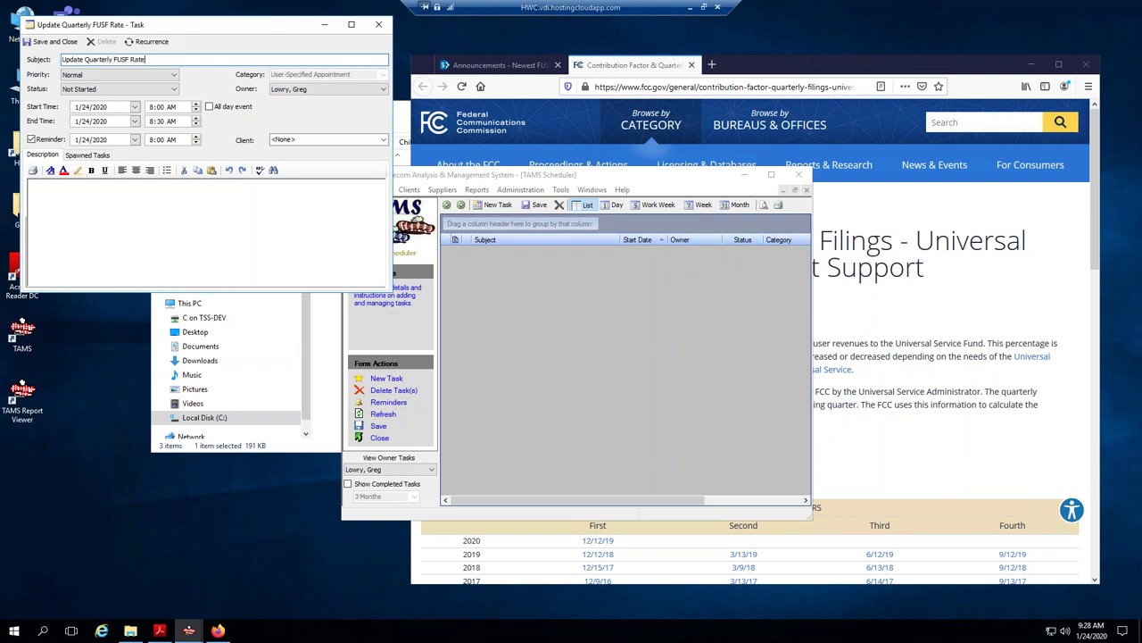
pyautogui.write('s')
# Set the task to recur on day 1 of every 3 months, starting 1/1/2020.
pyautogui.click(143, 41)
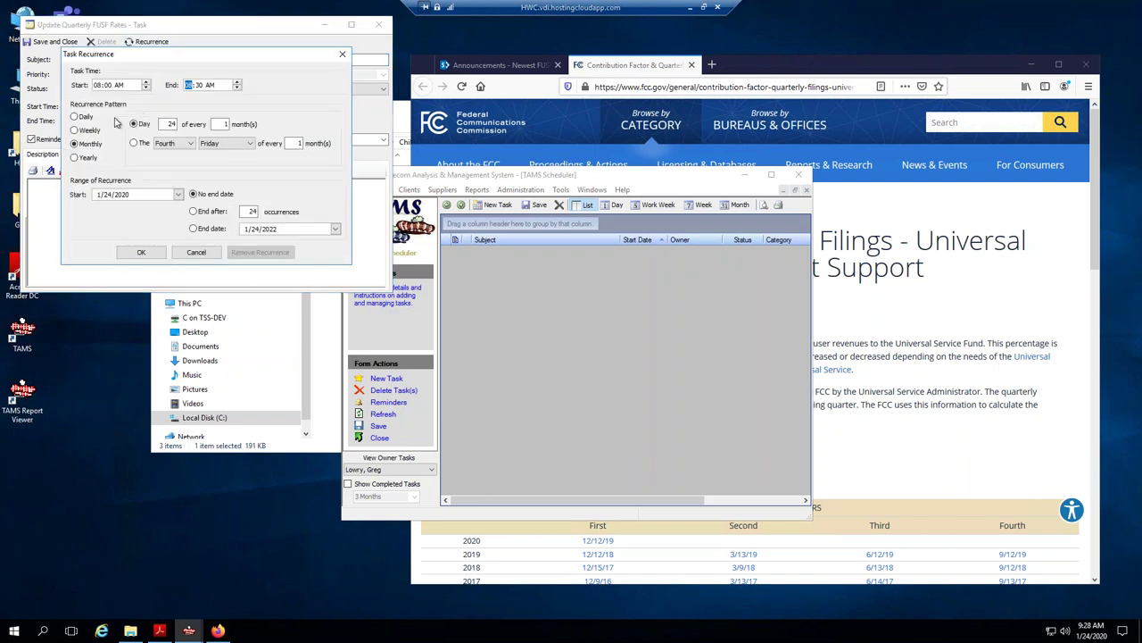
pyautogui.doubleClick(171, 124)
pyautogui.write('1')
pyautogui.doubleClick(225, 124)
pyautogui.write('3')
pyautogui.click(178, 193)
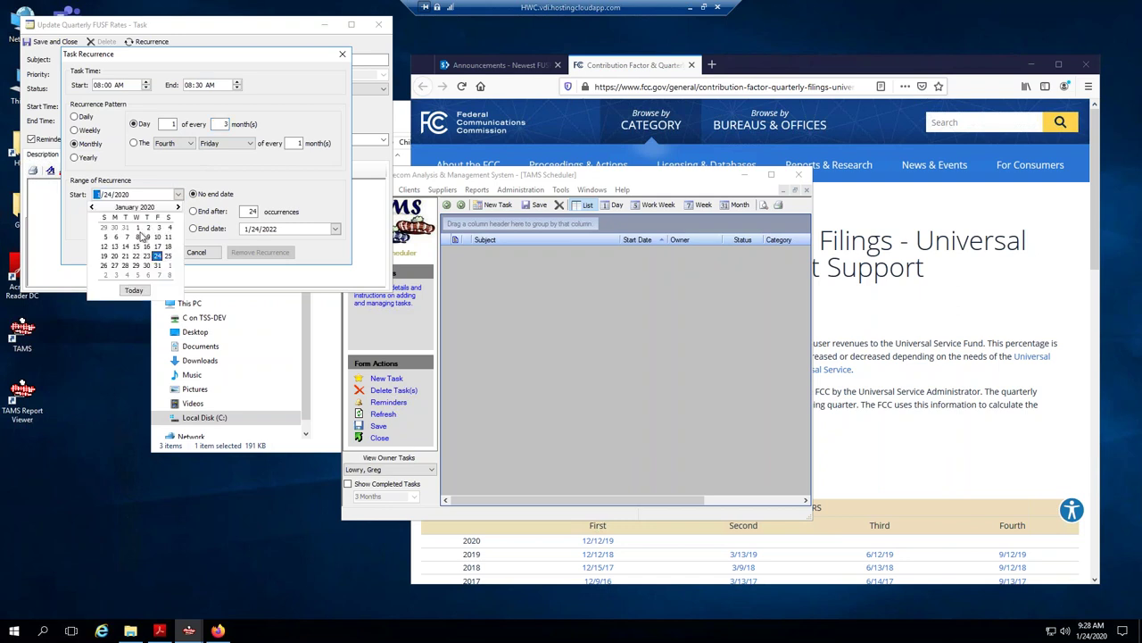
pyautogui.click(137, 227)
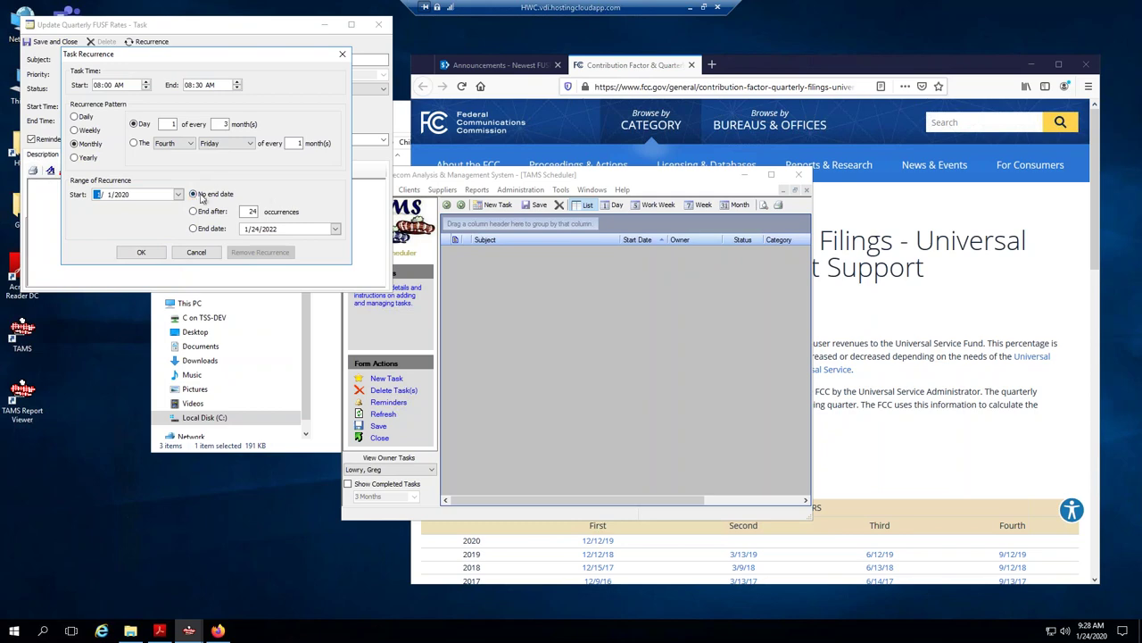
pyautogui.click(141, 253)
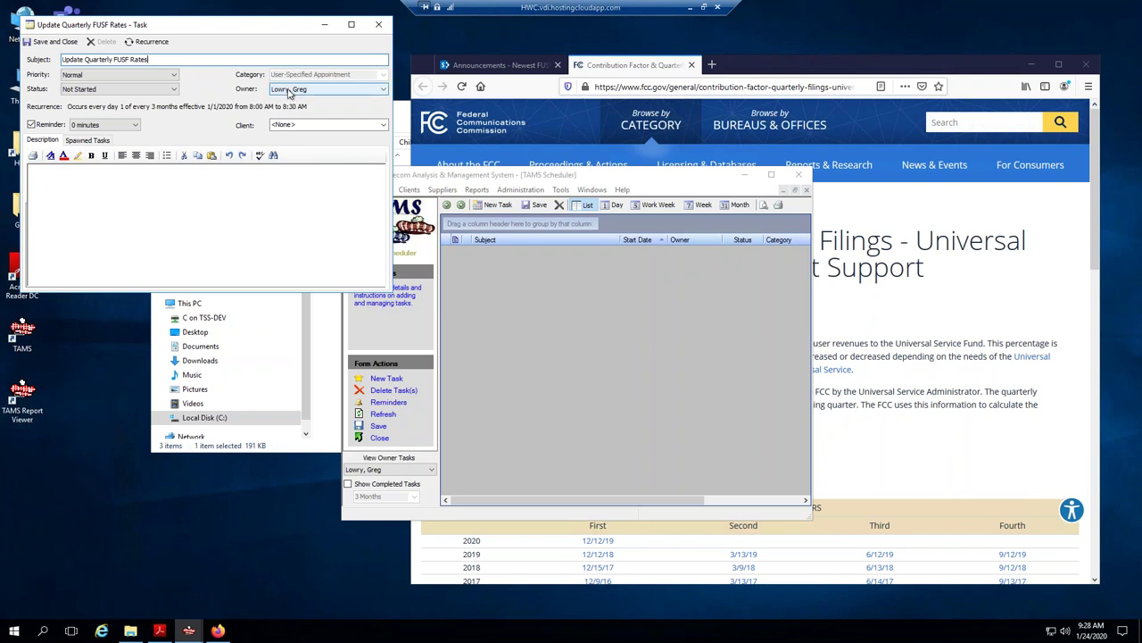
# Assign the task to a different owner and paste the FCC contribution factor link into the description.
pyautogui.click(289, 93)
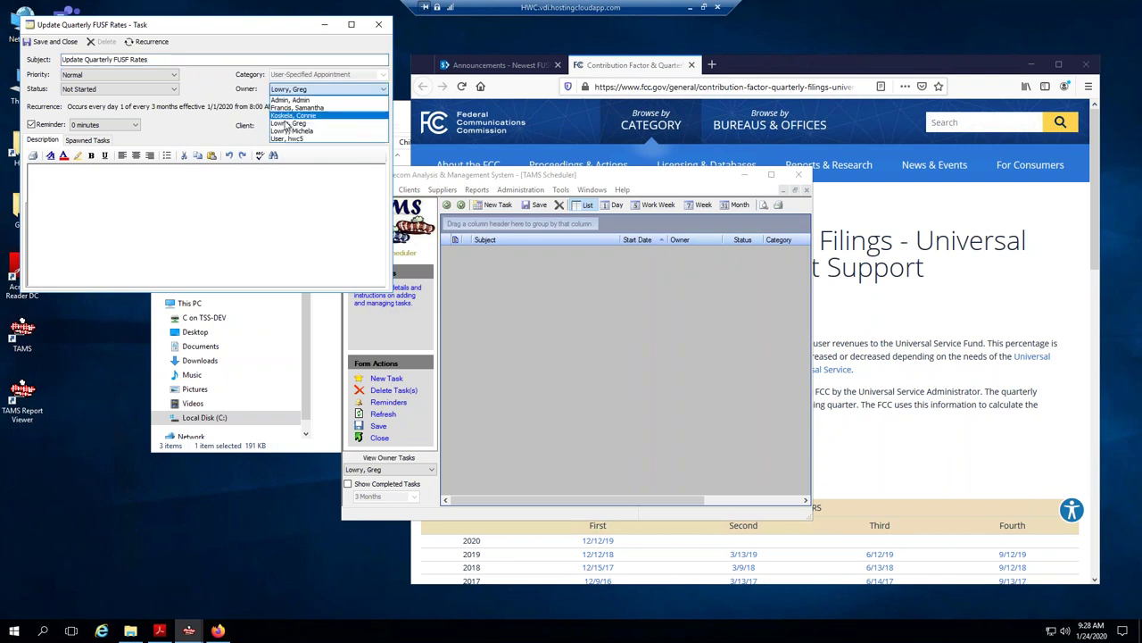
pyautogui.click(284, 33)
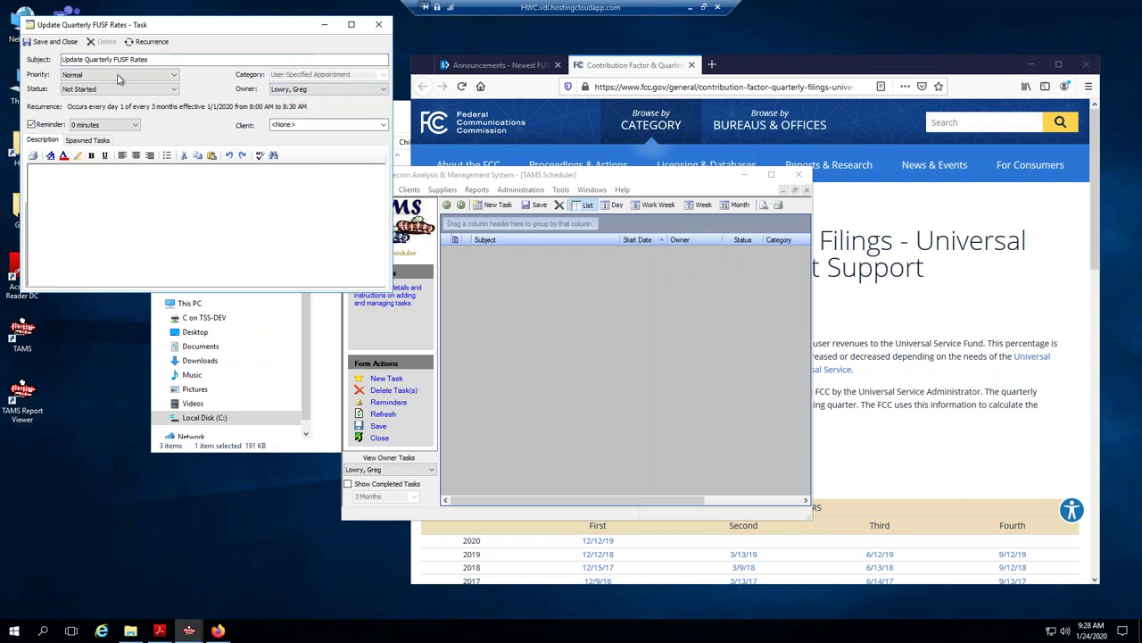
pyautogui.click(378, 90)
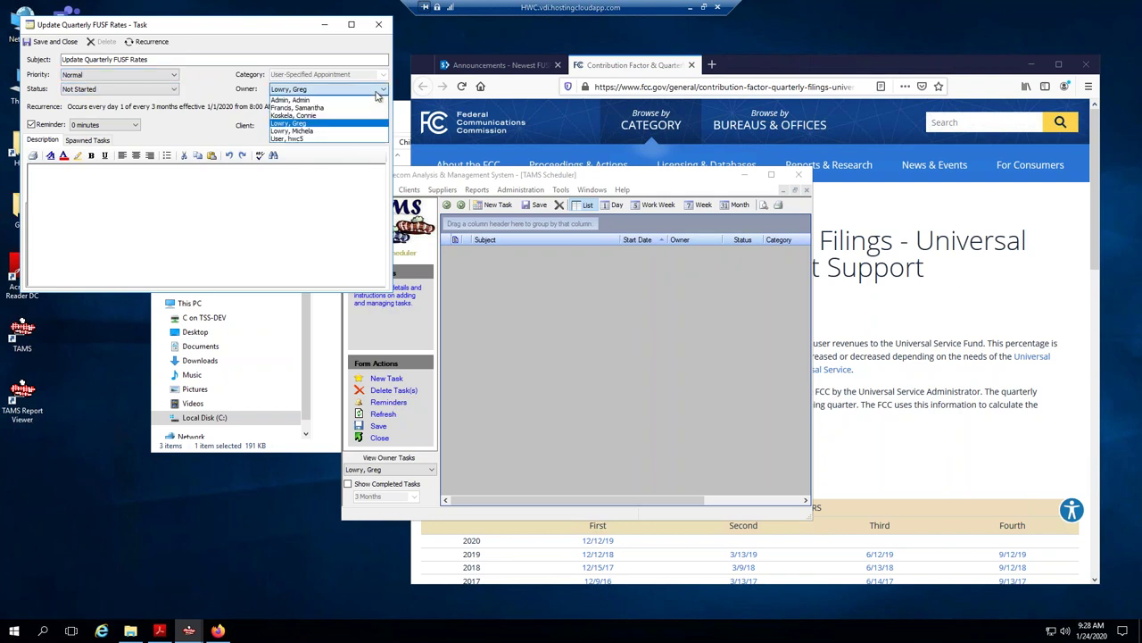
pyautogui.click(302, 133)
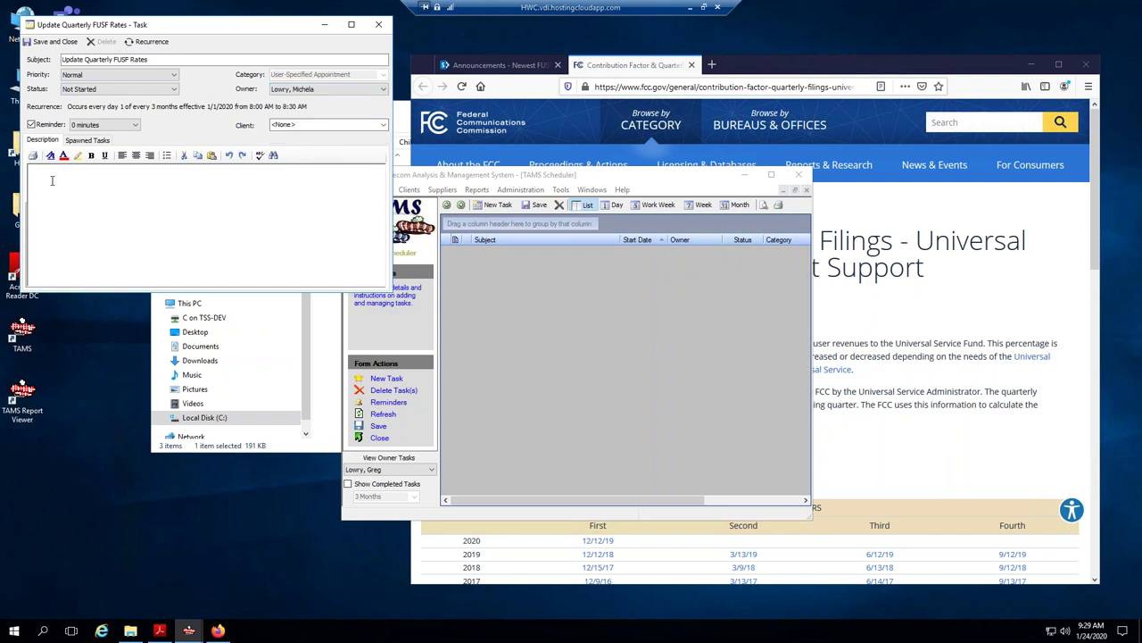
pyautogui.write('https://www.fcc.gov/general/contribution-factor-quarterly-filings-universal-service-fund-usf-management-support')
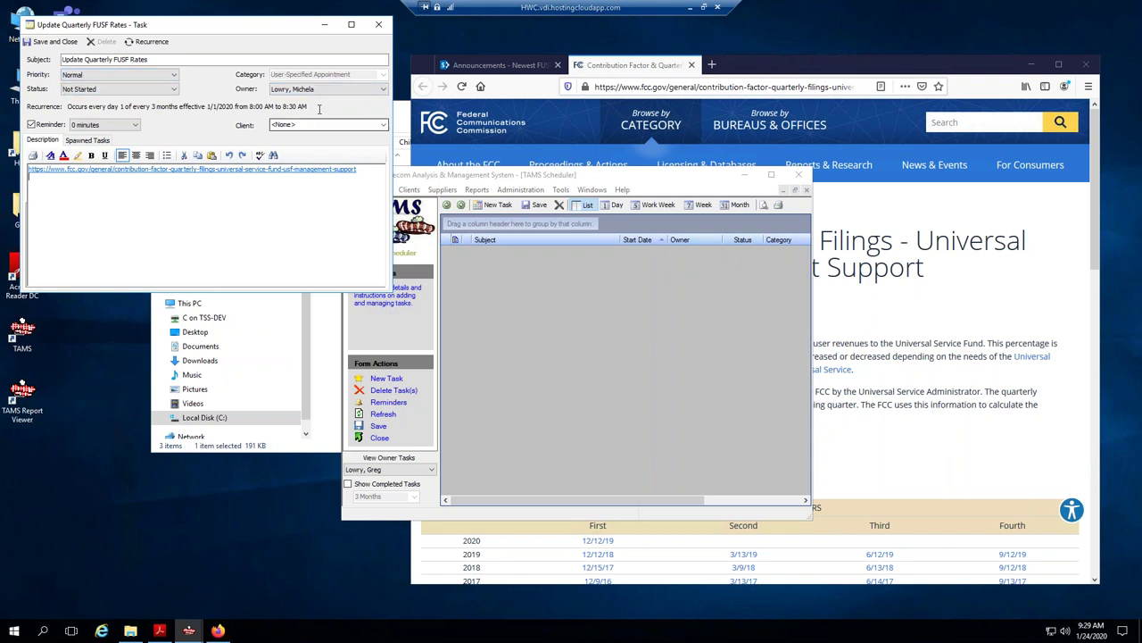
# Save the recurring task, show its owner's tasks, and open the Update Quarterly FUSF Rates entry.
pyautogui.click(48, 44)
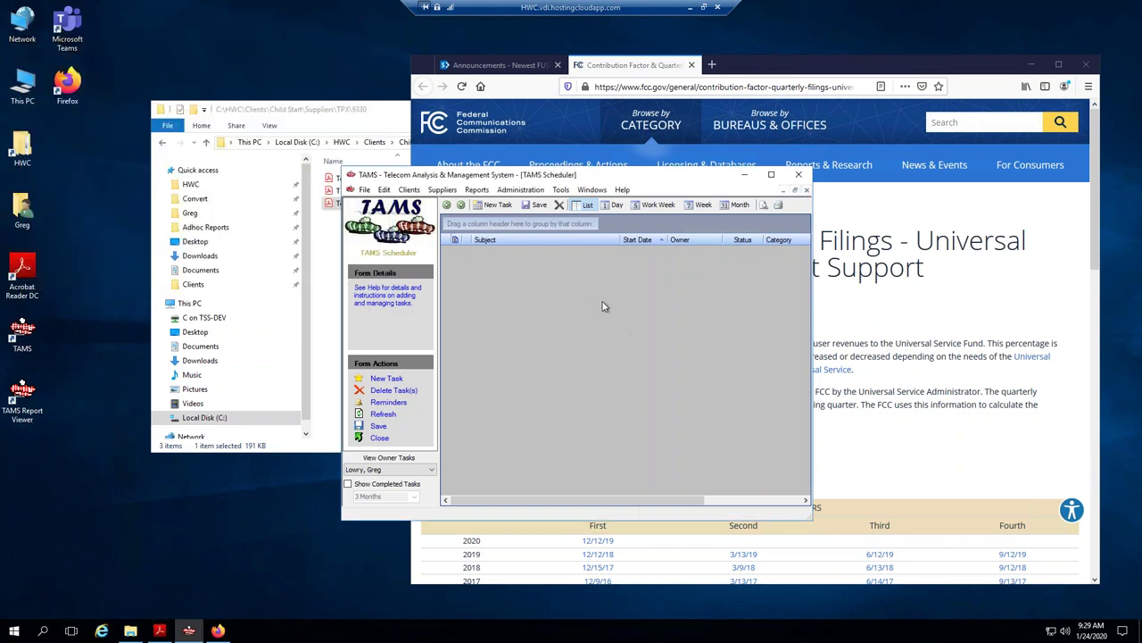
pyautogui.click(430, 473)
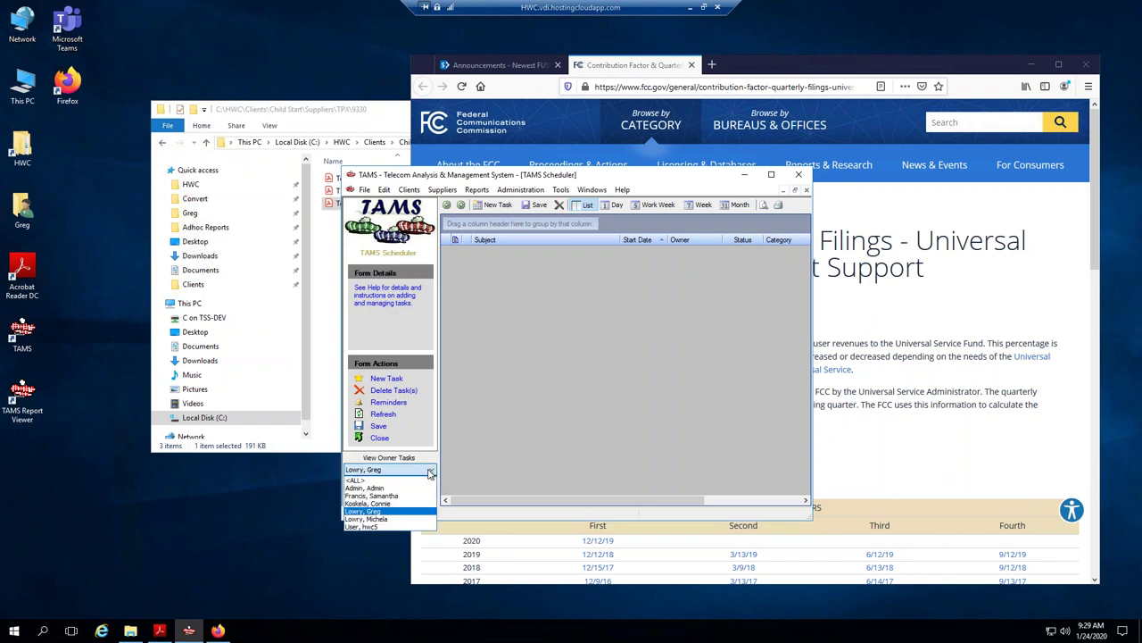
pyautogui.click(391, 518)
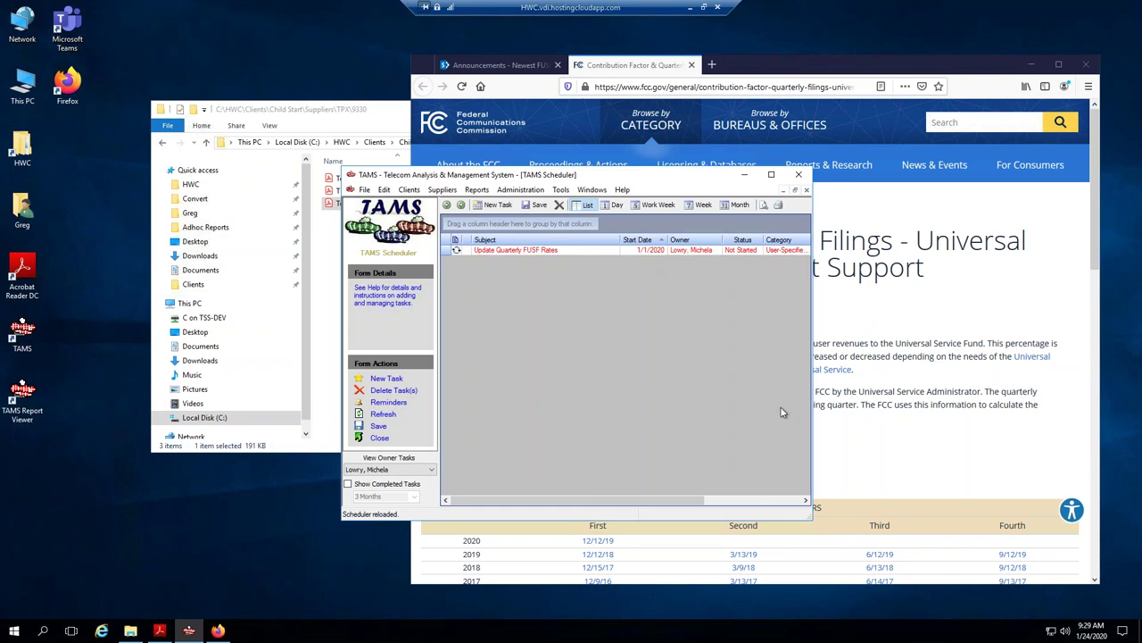
pyautogui.click(442, 253)
pyautogui.doubleClick(443, 253)
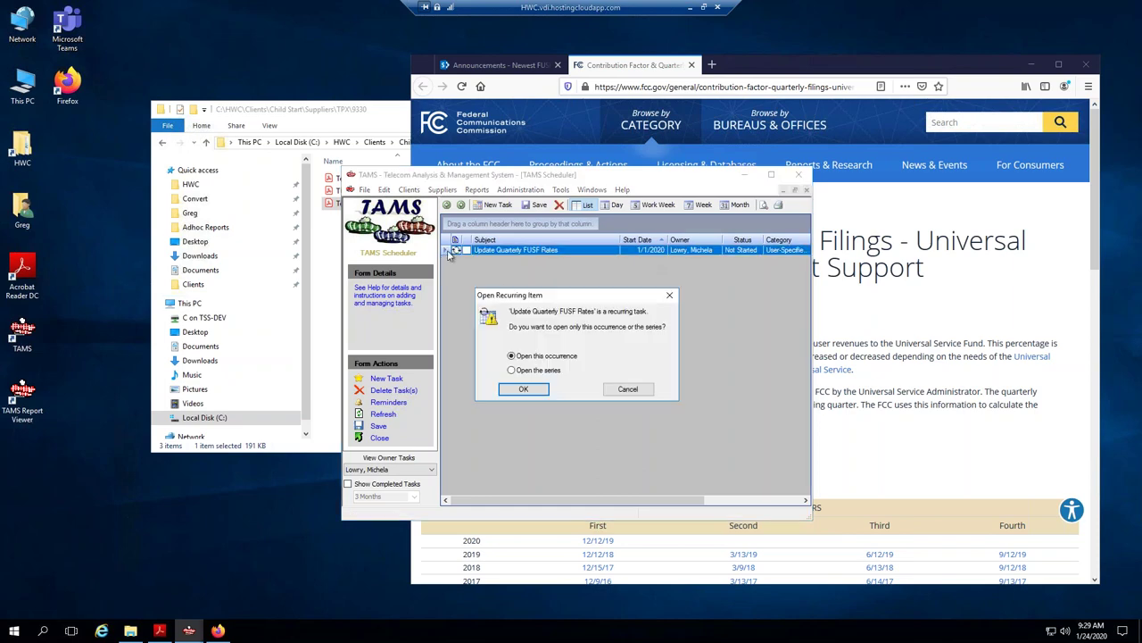
# Mark the 1/1/2020 occurrence Completed, save it, and toggle Show Completed Tasks on and off to verify.
pyautogui.click(523, 391)
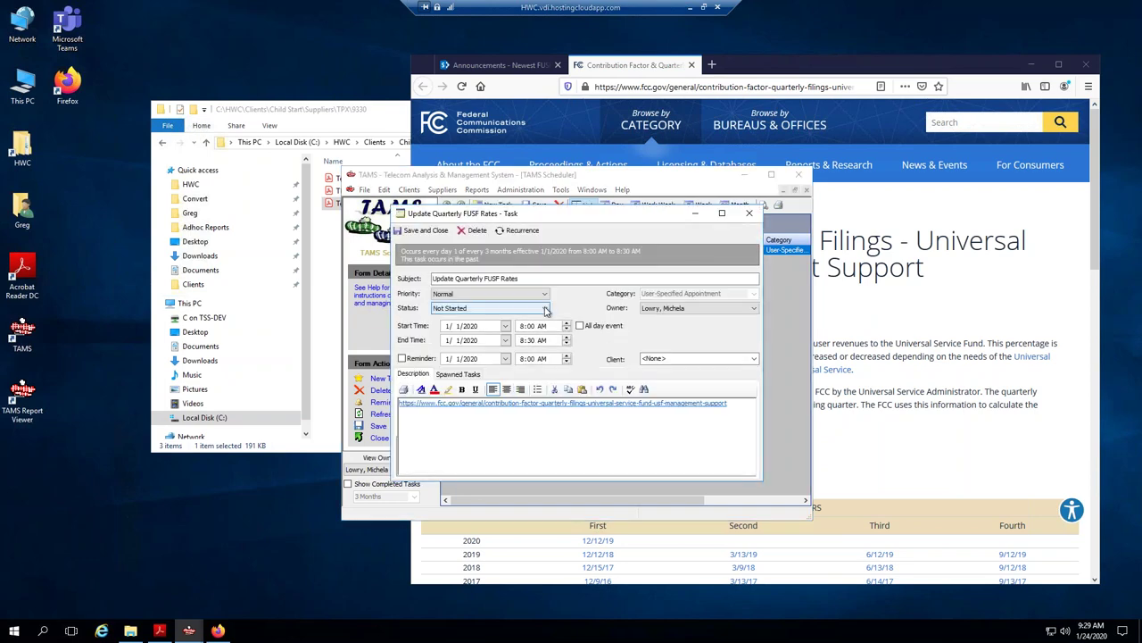
pyautogui.click(546, 309)
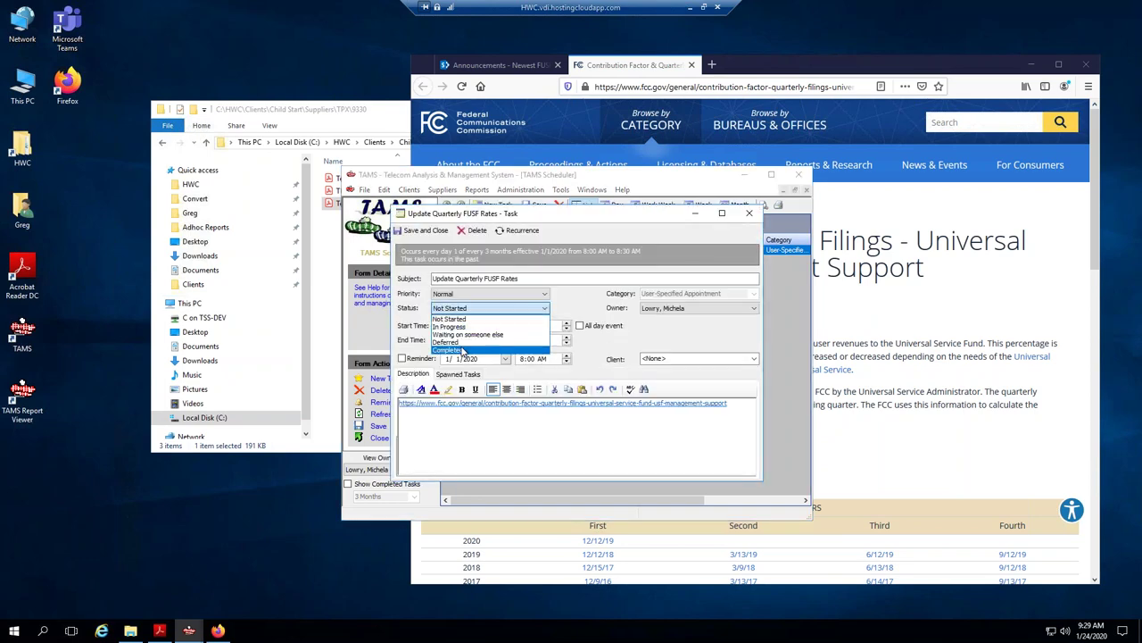
pyautogui.click(462, 350)
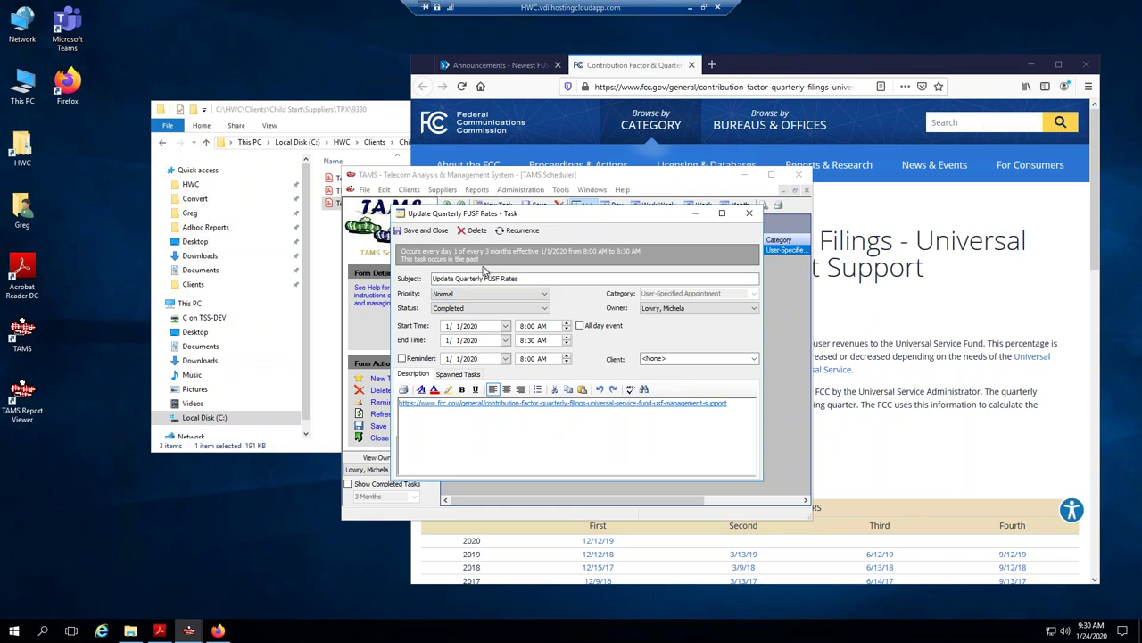
pyautogui.click(419, 230)
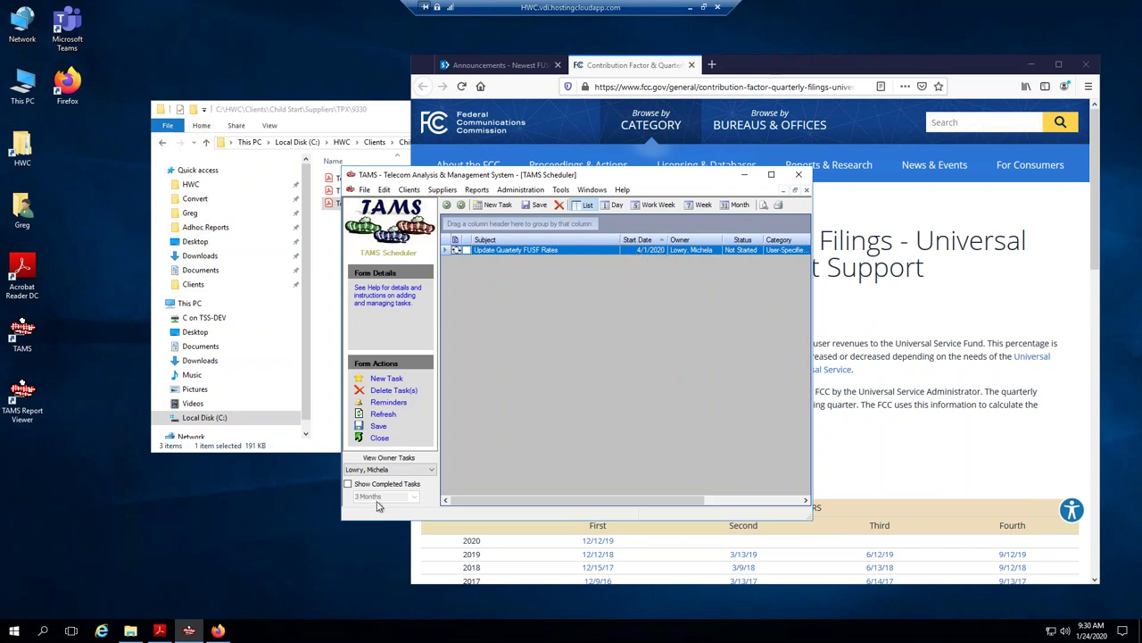
pyautogui.click(348, 483)
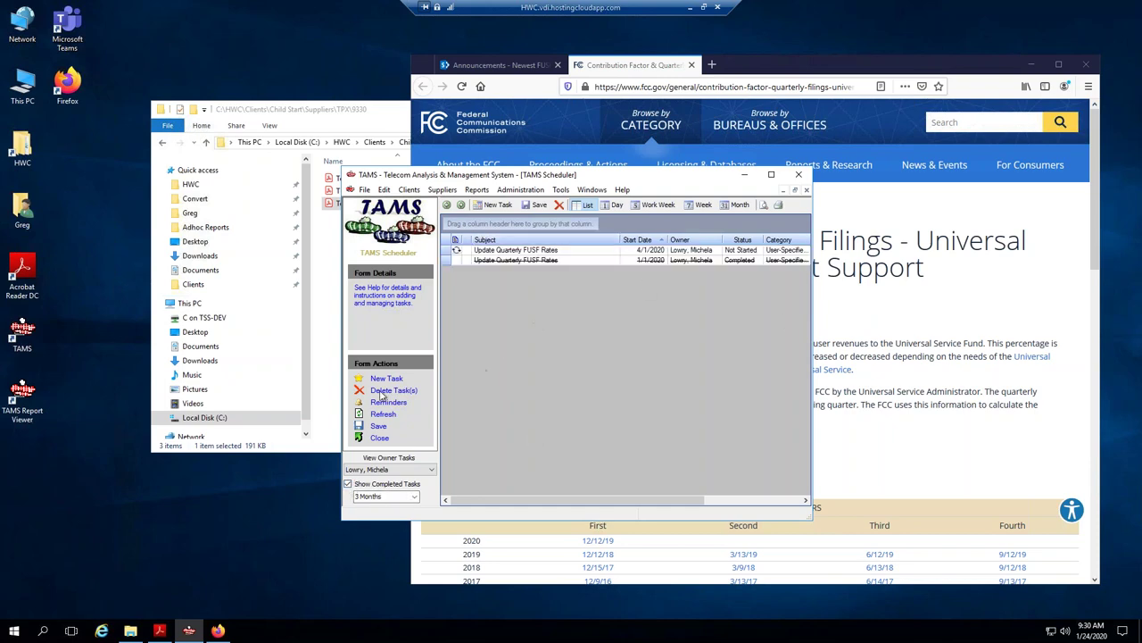
pyautogui.click(348, 484)
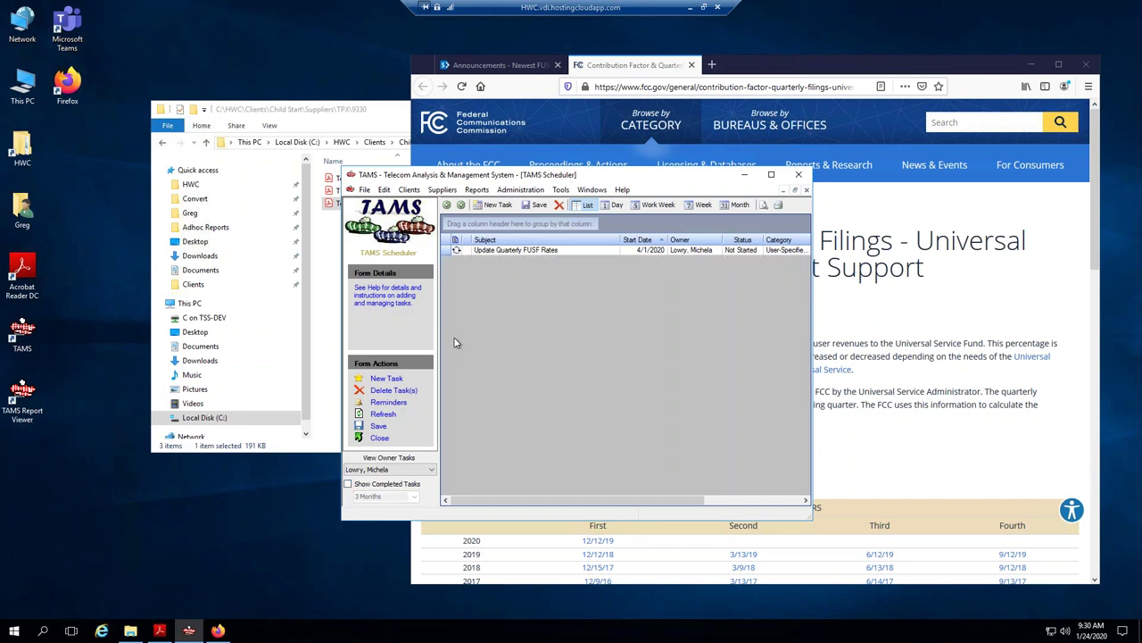
# Move the TAMS Scheduler window down and left, then bring the browser with the FUSF rates announcement back in front.
pyautogui.click(487, 64)
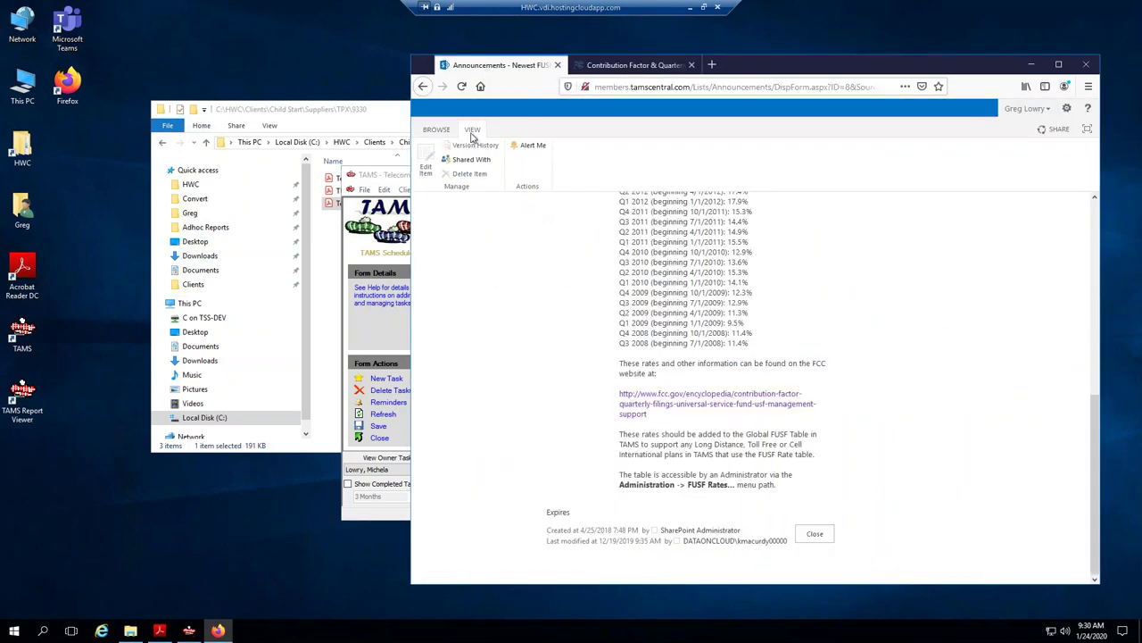
pyautogui.click(397, 167)
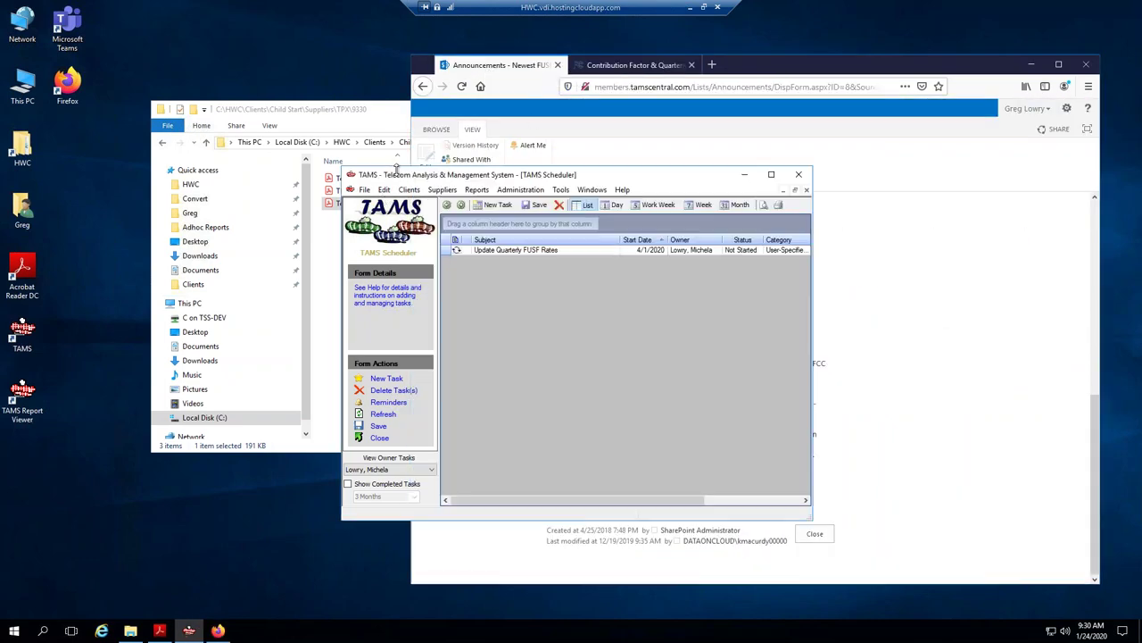
pyautogui.moveTo(397, 182); pyautogui.dragTo(302, 229)
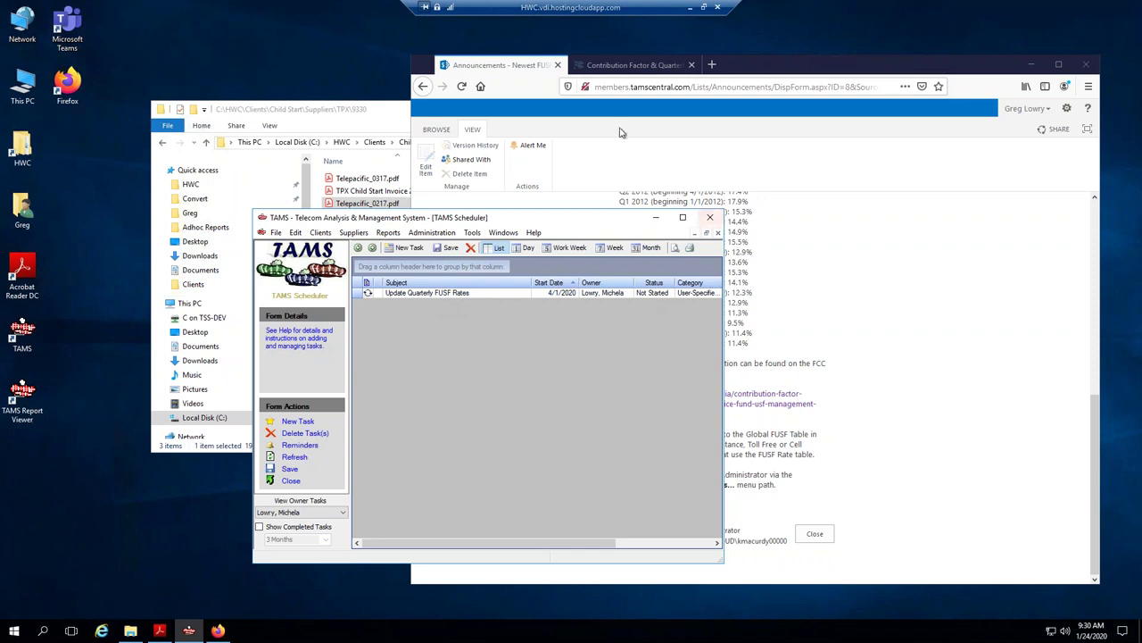
pyautogui.click(560, 66)
# Close the FCC Contribution Factor tab and go back to the member site home page.
pyautogui.click(614, 68)
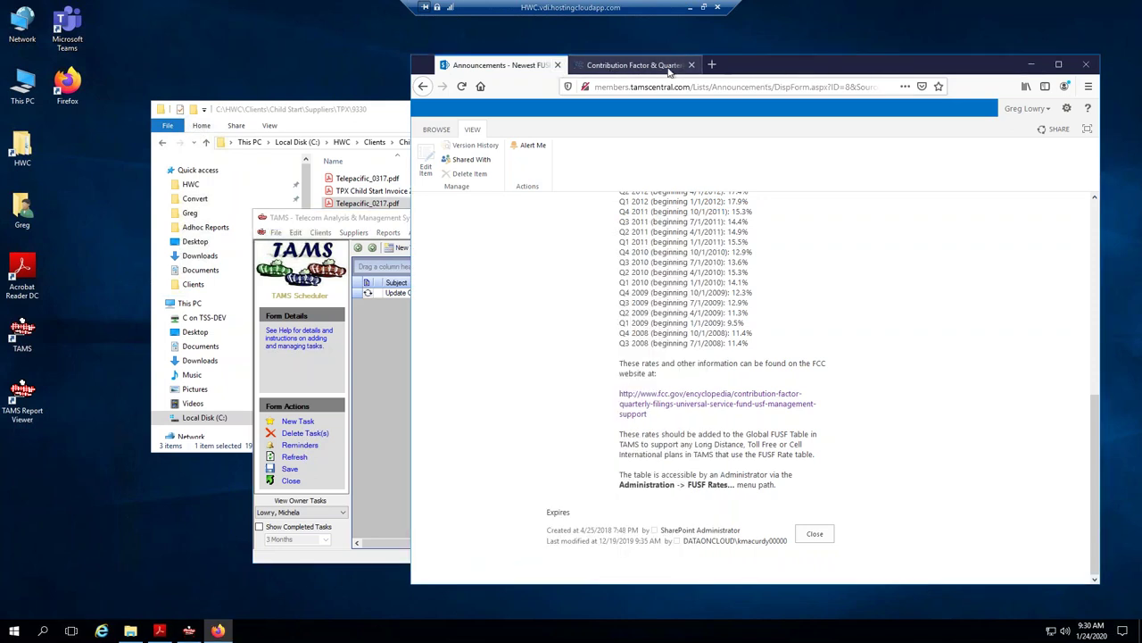
pyautogui.click(690, 65)
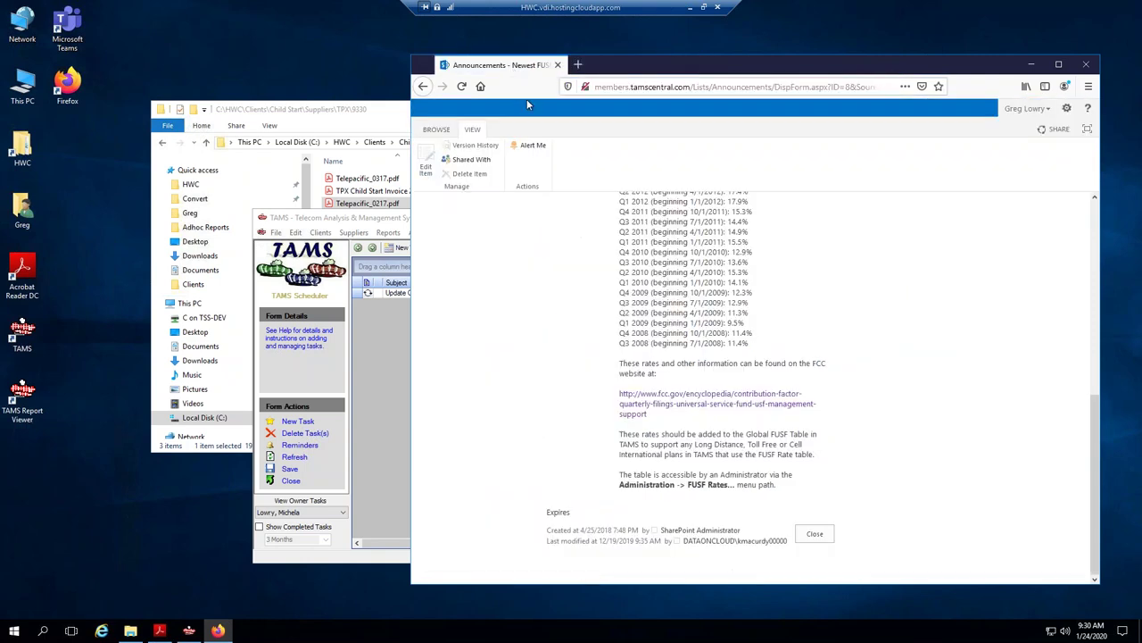
pyautogui.scroll(8, 596, 379)
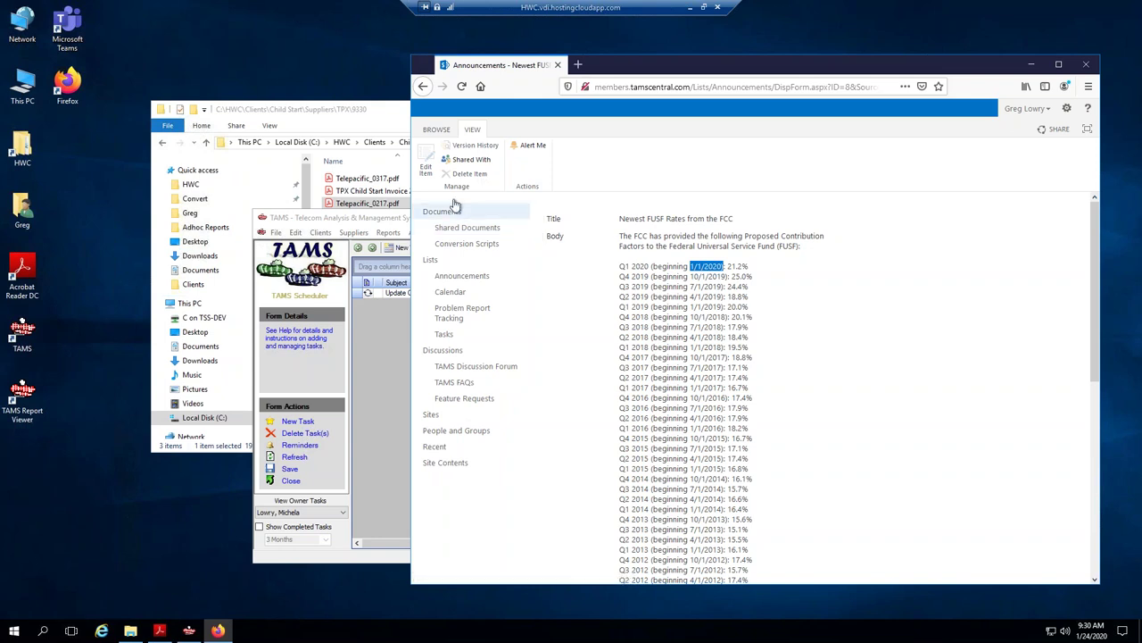
pyautogui.click(424, 86)
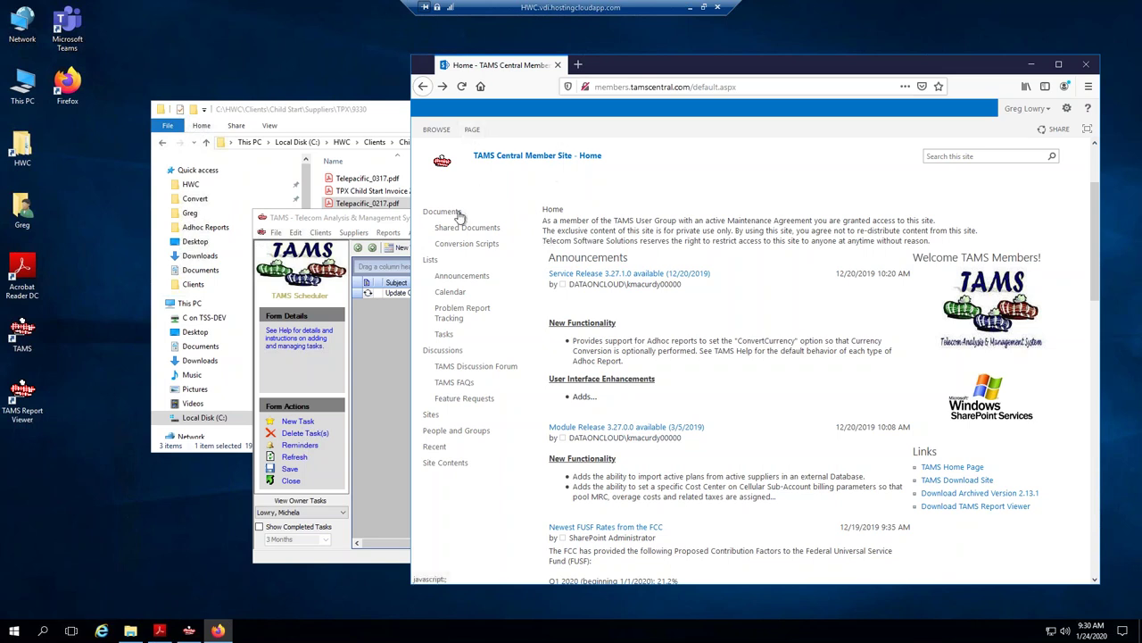
# Open the Conversion Scripts library and scroll its file list past TPxCom_PDF down to Verizon.
pyautogui.click(472, 132)
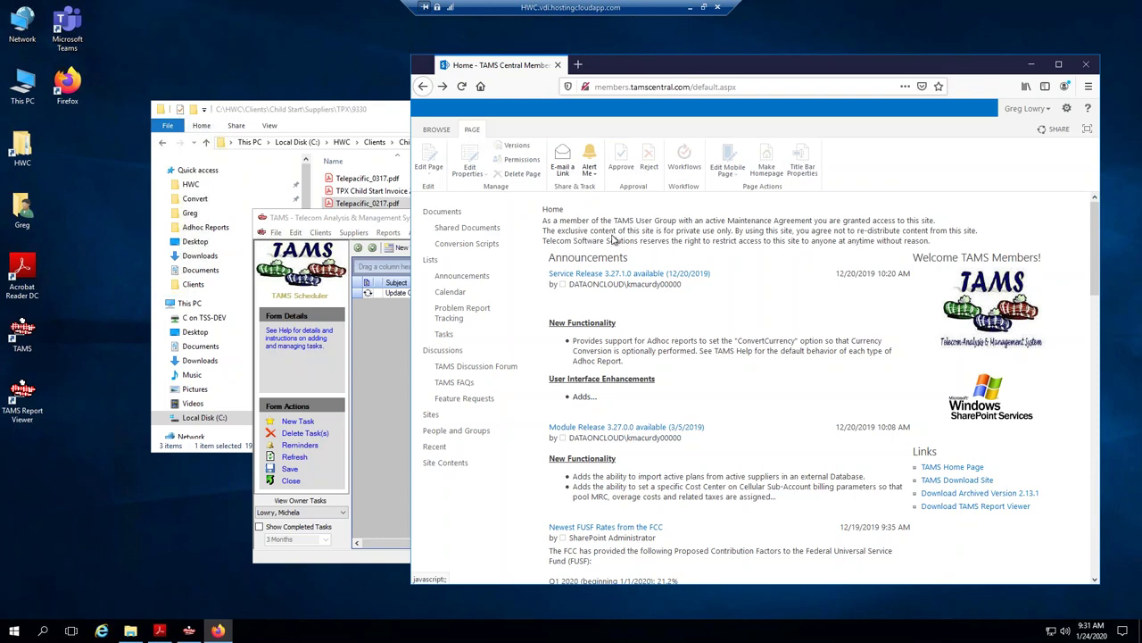
pyautogui.click(465, 245)
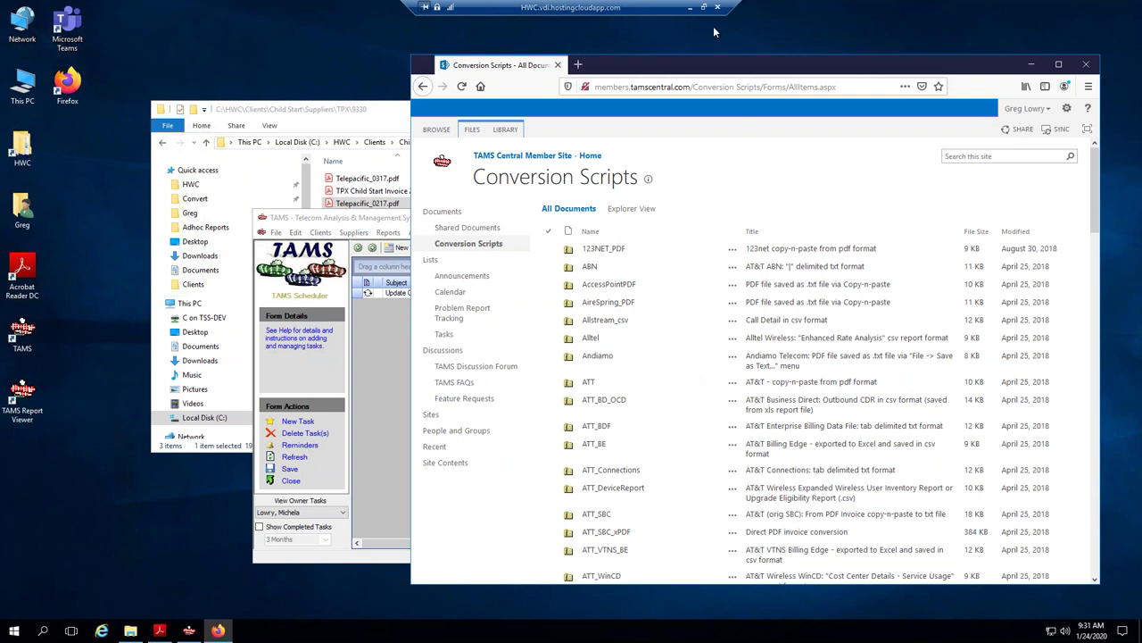
pyautogui.moveTo(694, 68); pyautogui.dragTo(631, 67)
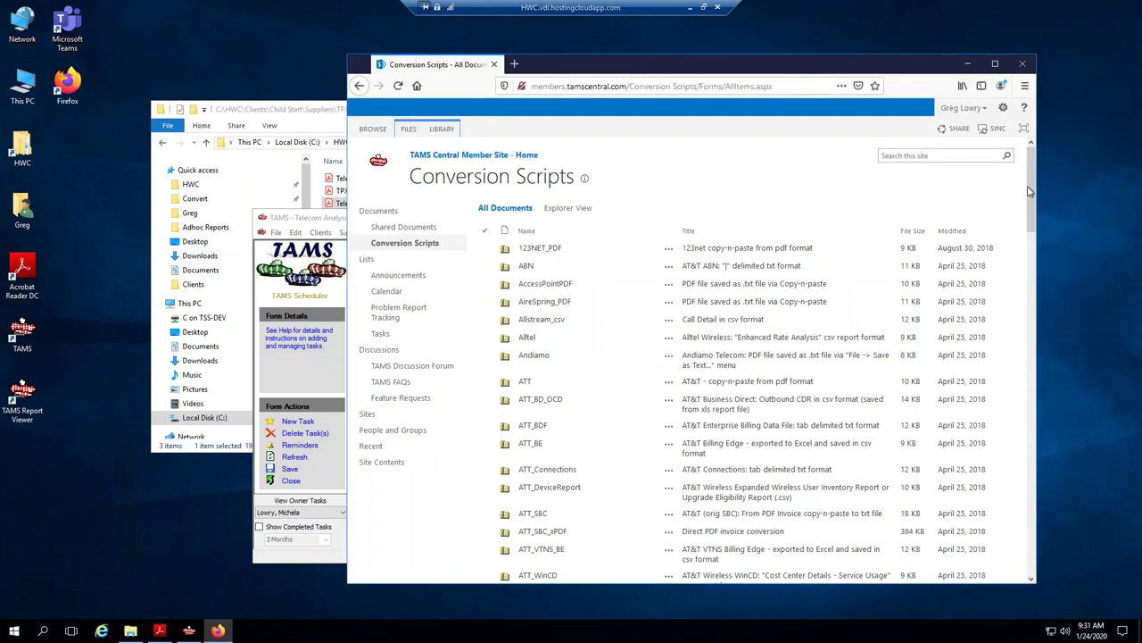
pyautogui.moveTo(1034, 190); pyautogui.dragTo(1029, 326)
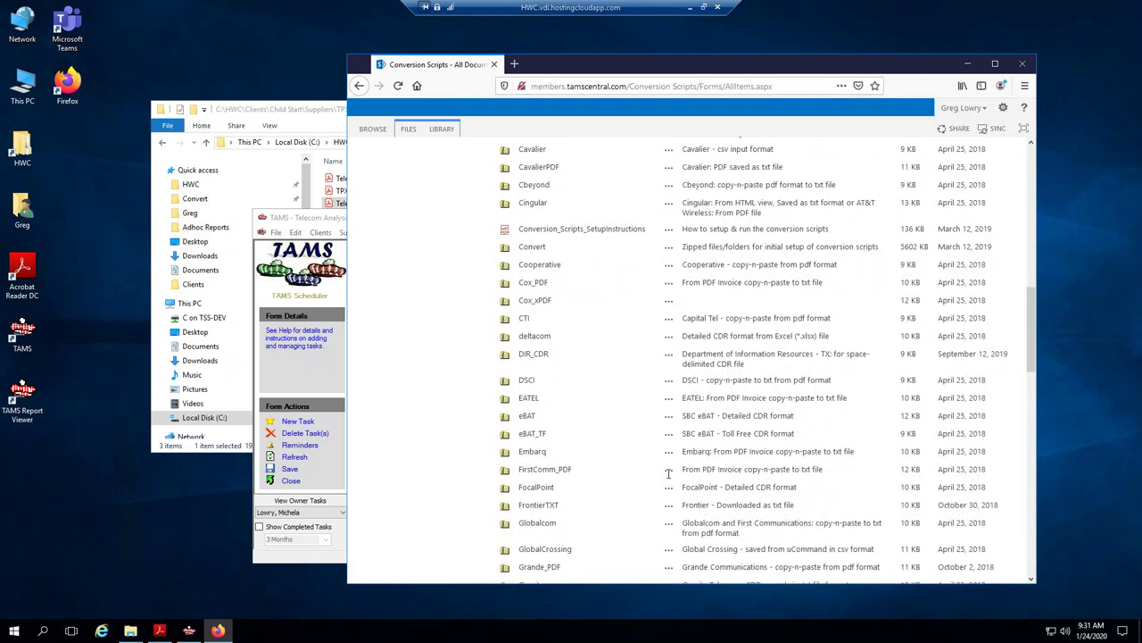
pyautogui.scroll(-3, 581, 510)
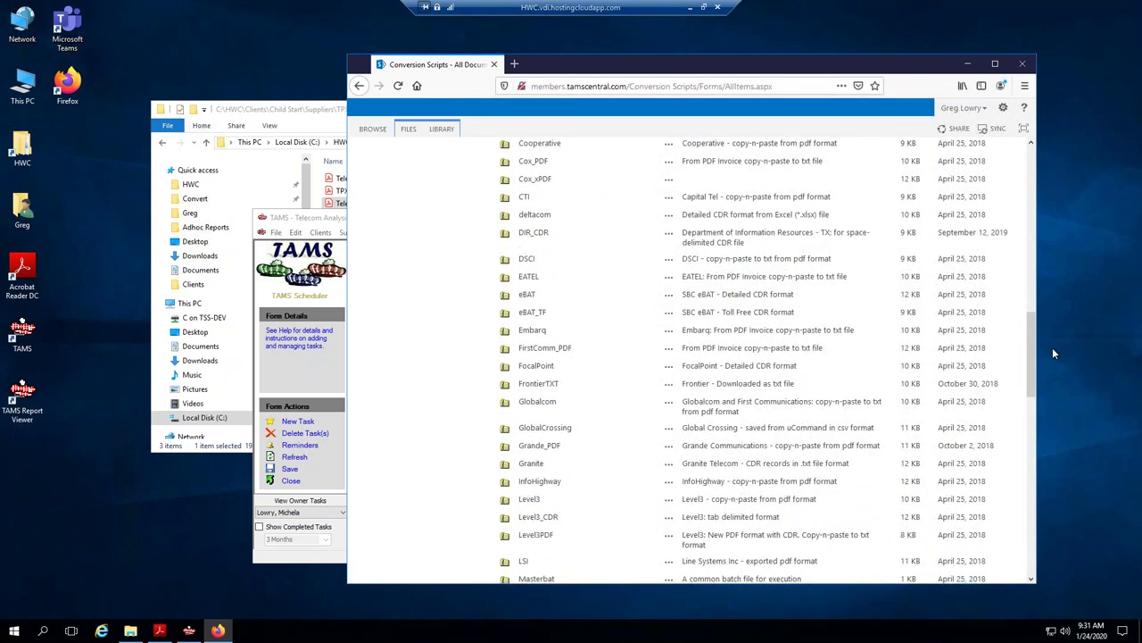
pyautogui.moveTo(1031, 361); pyautogui.dragTo(1031, 372)
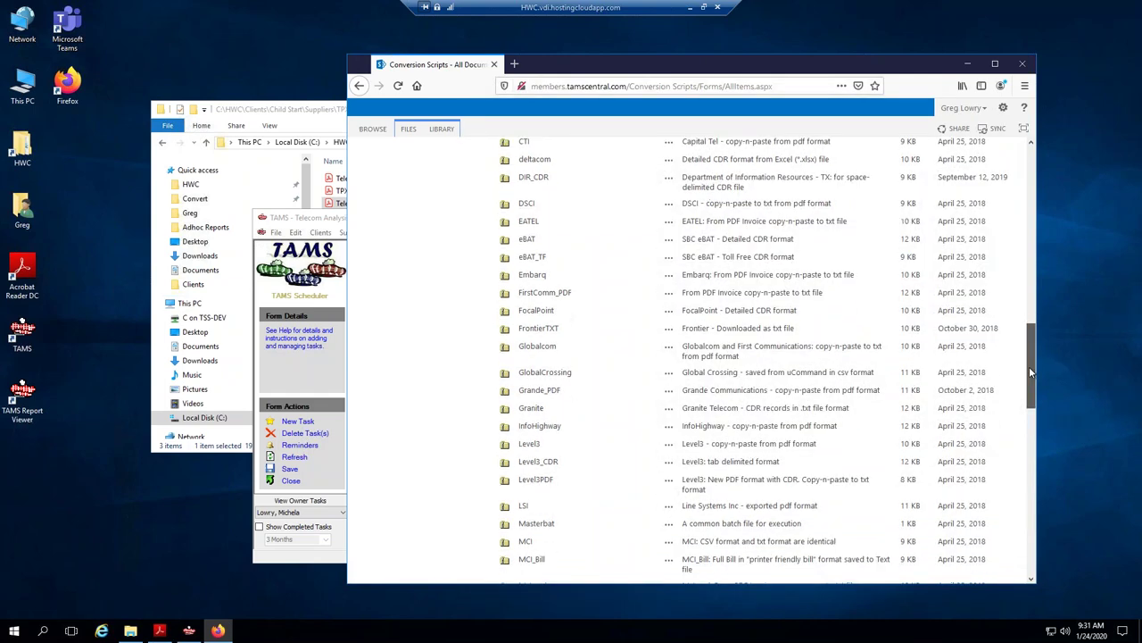
pyautogui.scroll(-2, 1032, 374)
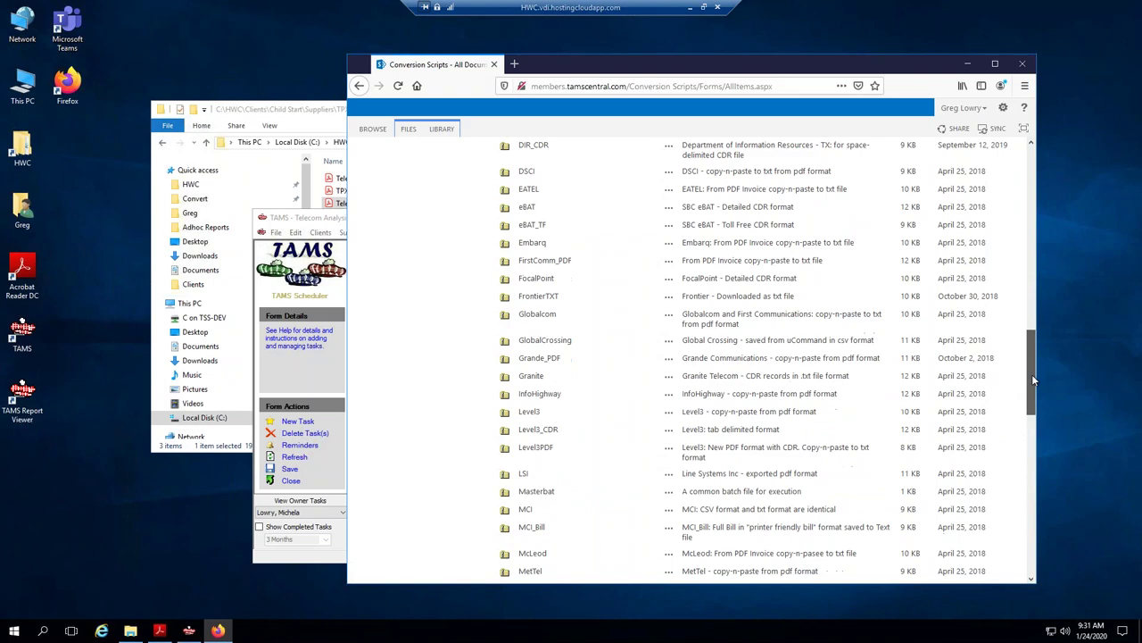
pyautogui.scroll(-3, 1033, 377)
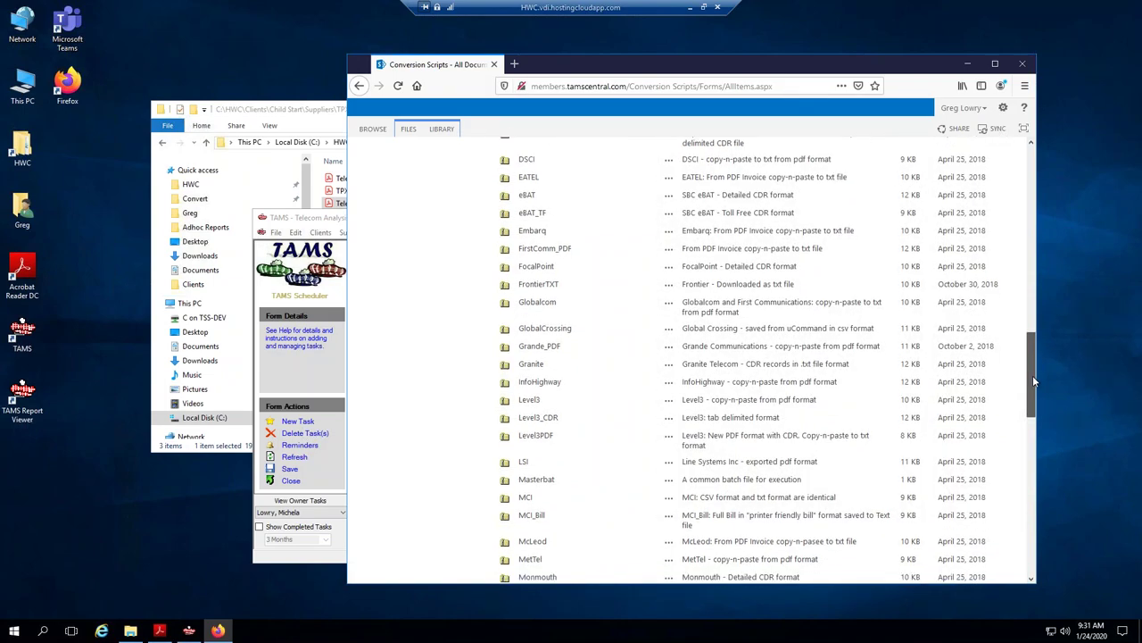
pyautogui.scroll(-20, 1031, 467)
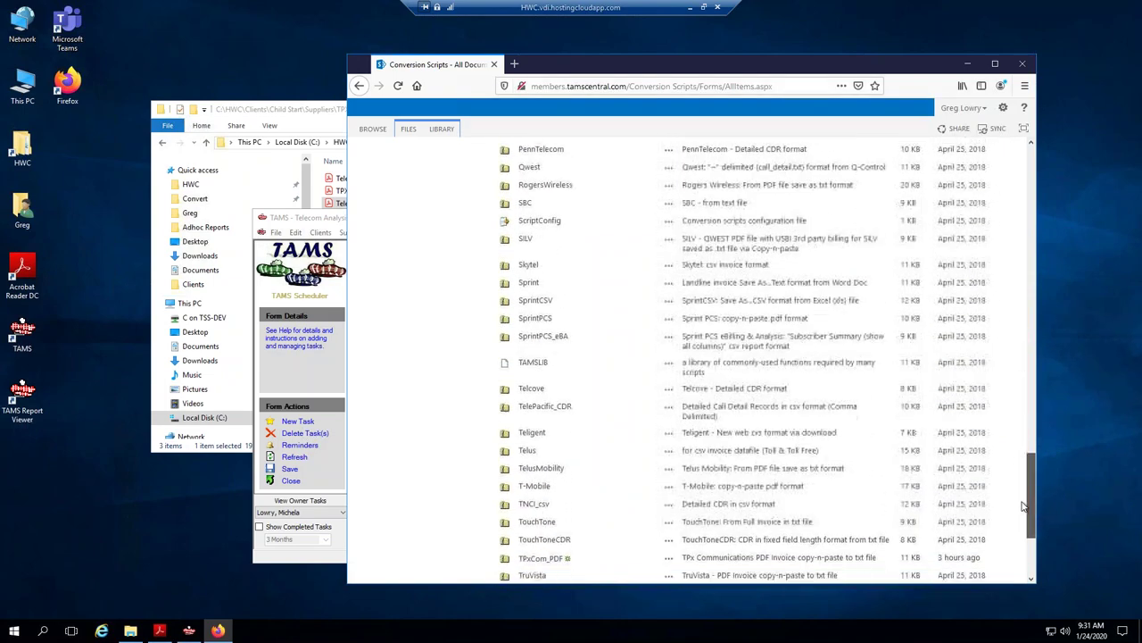
pyautogui.scroll(-2, 1026, 544)
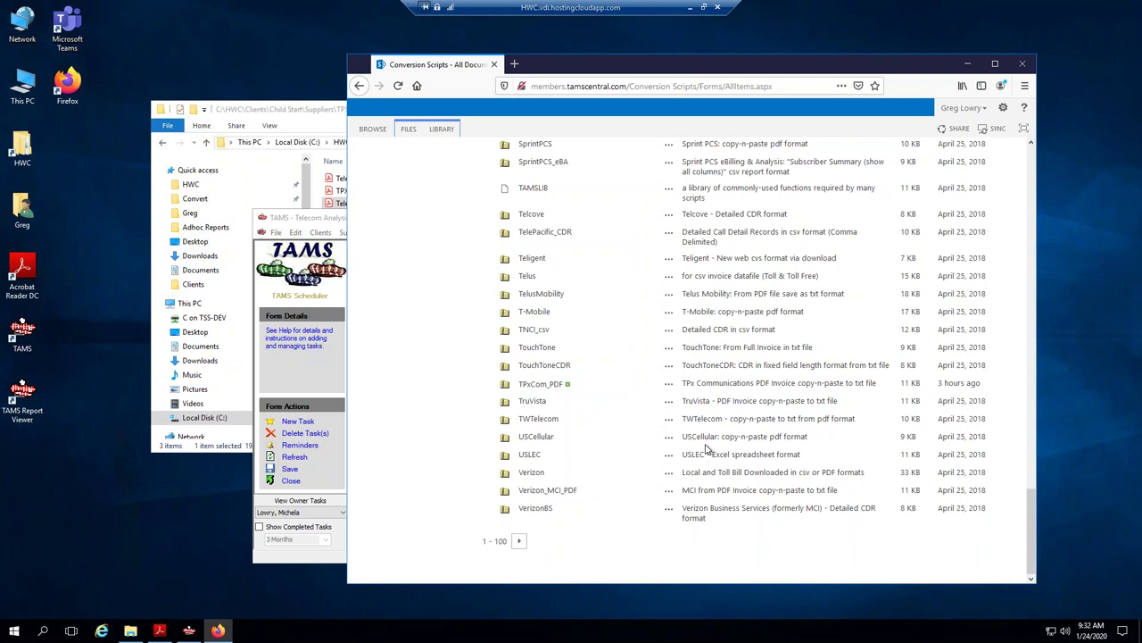
# Tidy the TPX 9330 folder window, then return to Firefox and scroll the Conversion Scripts page to the top.
pyautogui.click(195, 189)
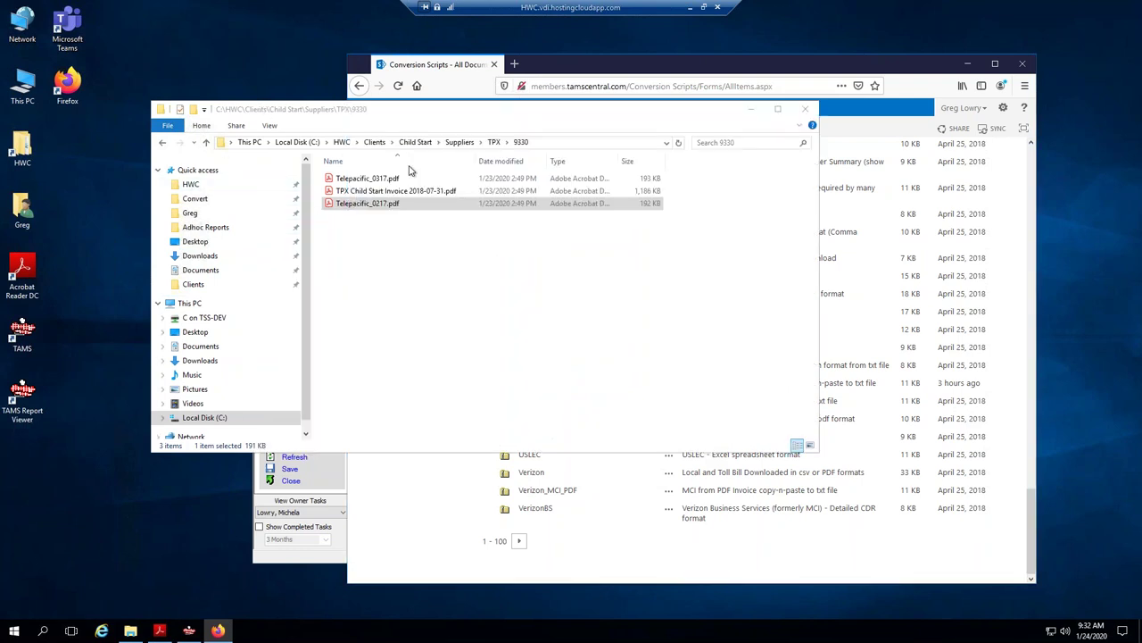
pyautogui.click(347, 242)
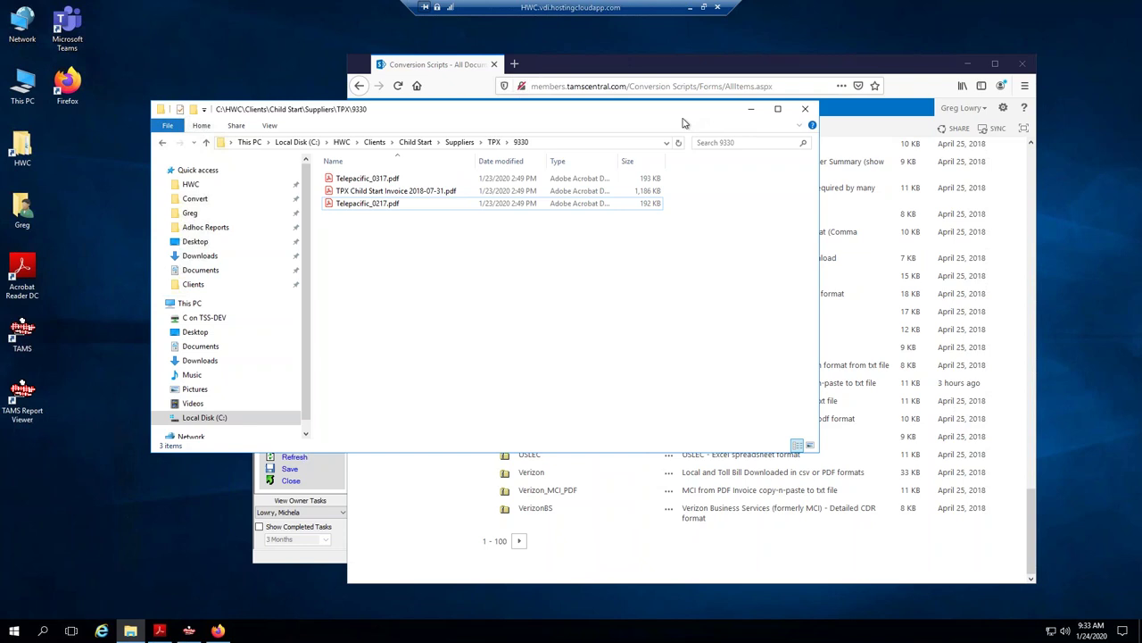
pyautogui.moveTo(684, 123); pyautogui.dragTo(664, 155)
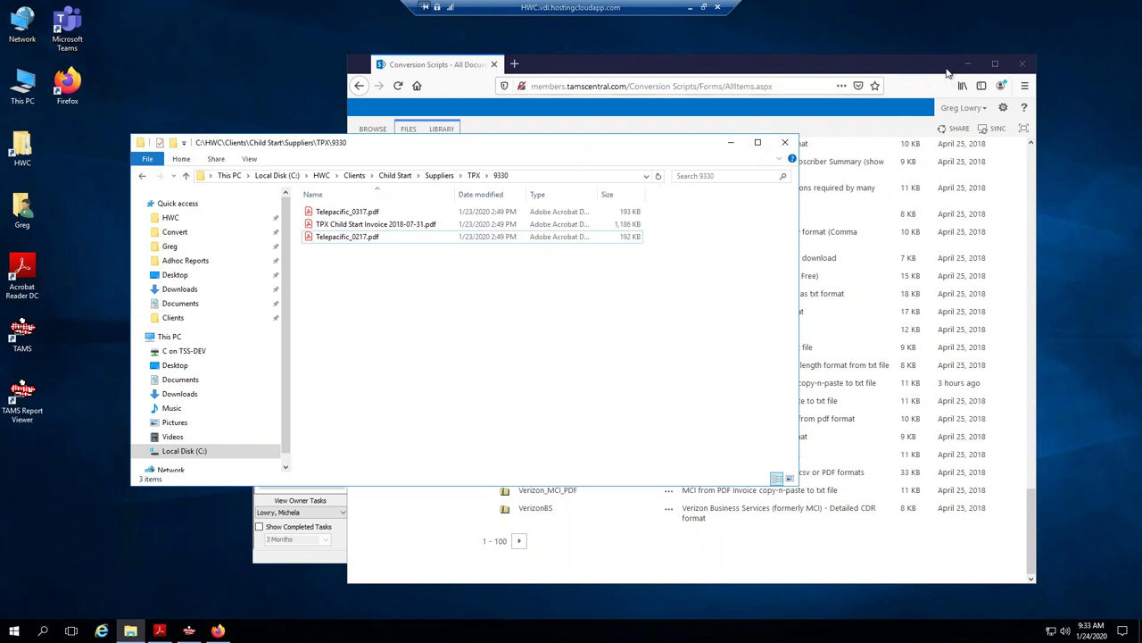
pyautogui.click(855, 92)
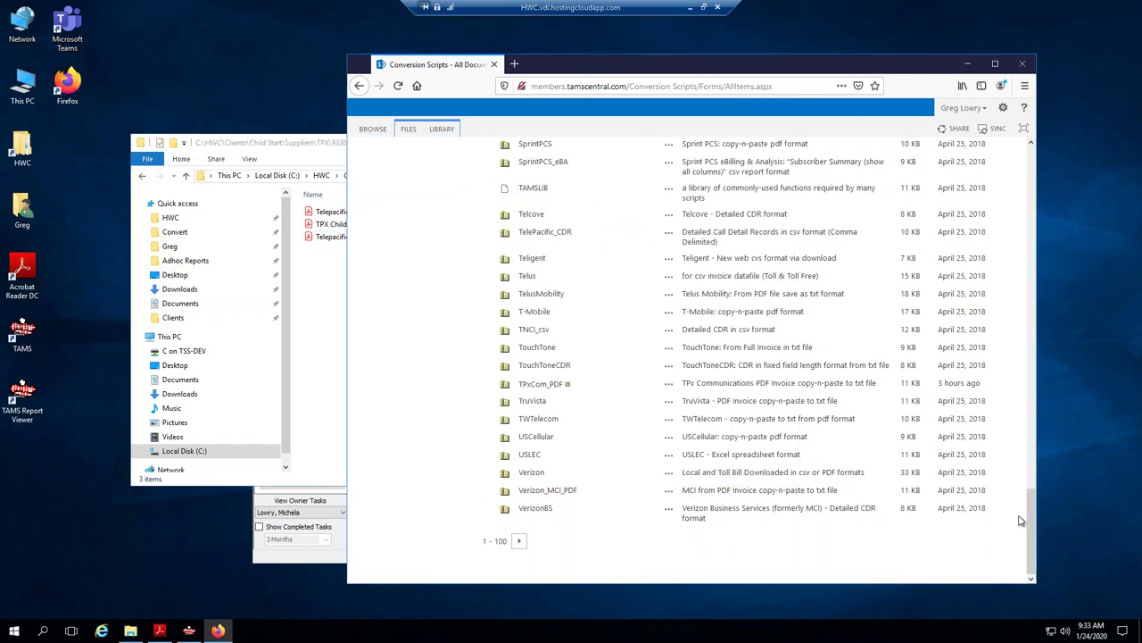
pyautogui.moveTo(1030, 516); pyautogui.dragTo(1030, 157)
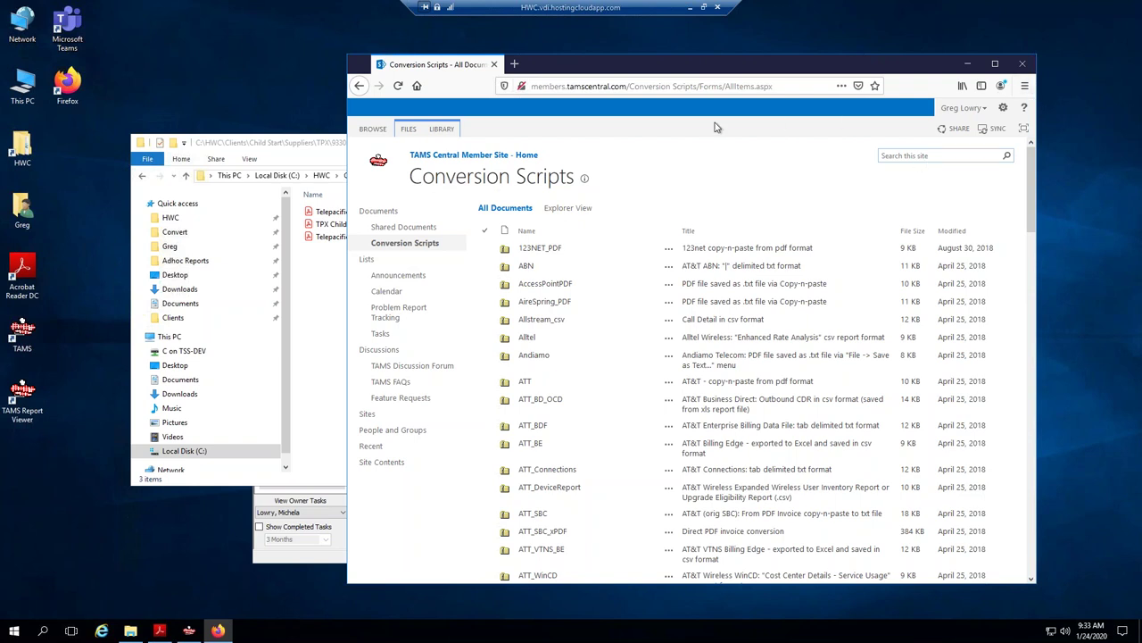
# Show the Library ribbon commands for Conversion Scripts and nudge the browser window right.
pyautogui.click(442, 130)
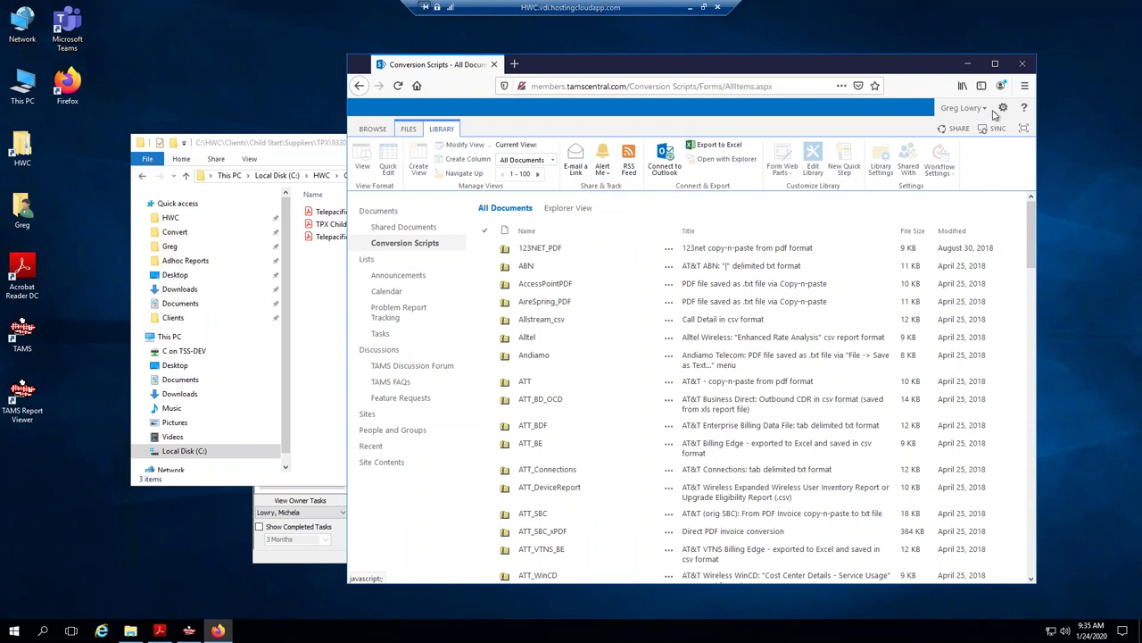
pyautogui.moveTo(931, 73); pyautogui.dragTo(942, 69)
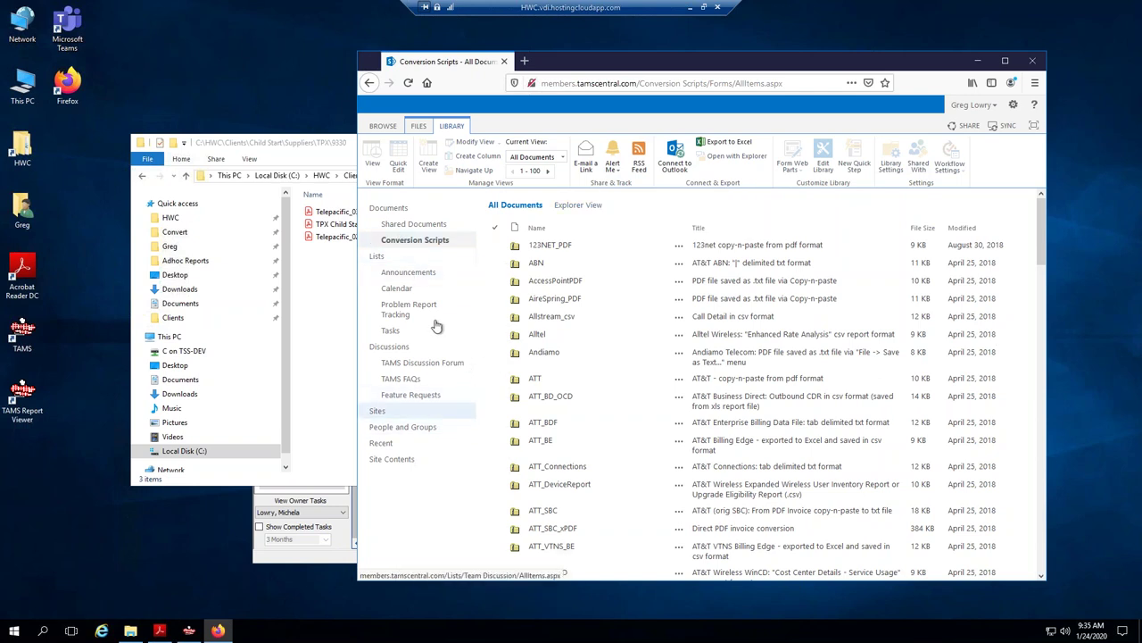
# Close Firefox and the TAMS Scheduler form.
pyautogui.click(1034, 63)
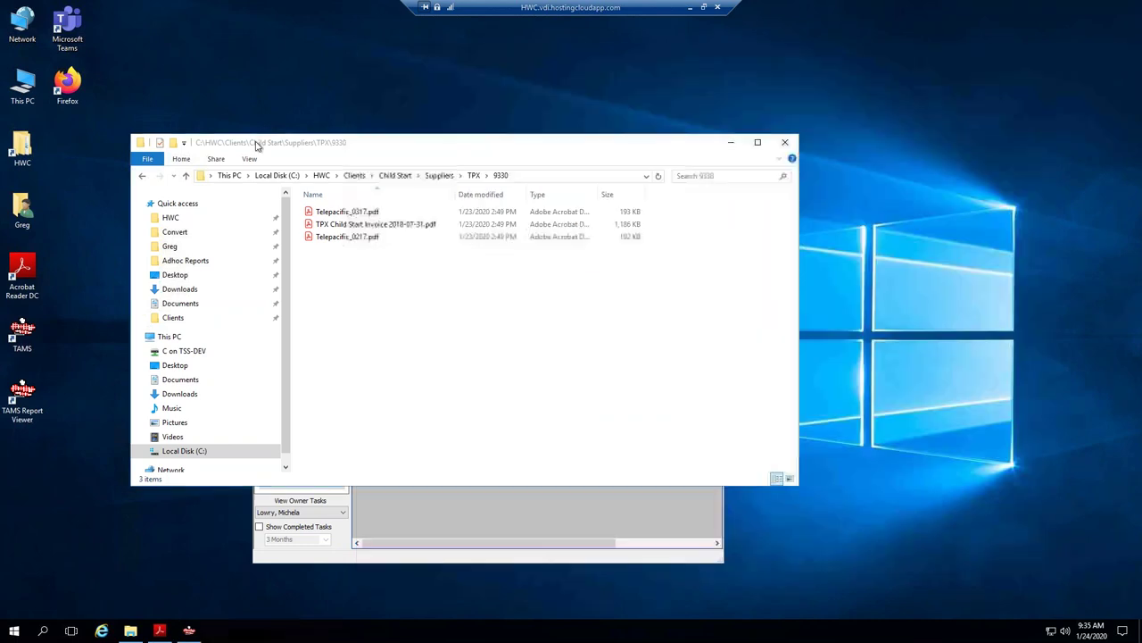
pyautogui.moveTo(473, 141); pyautogui.dragTo(602, 121)
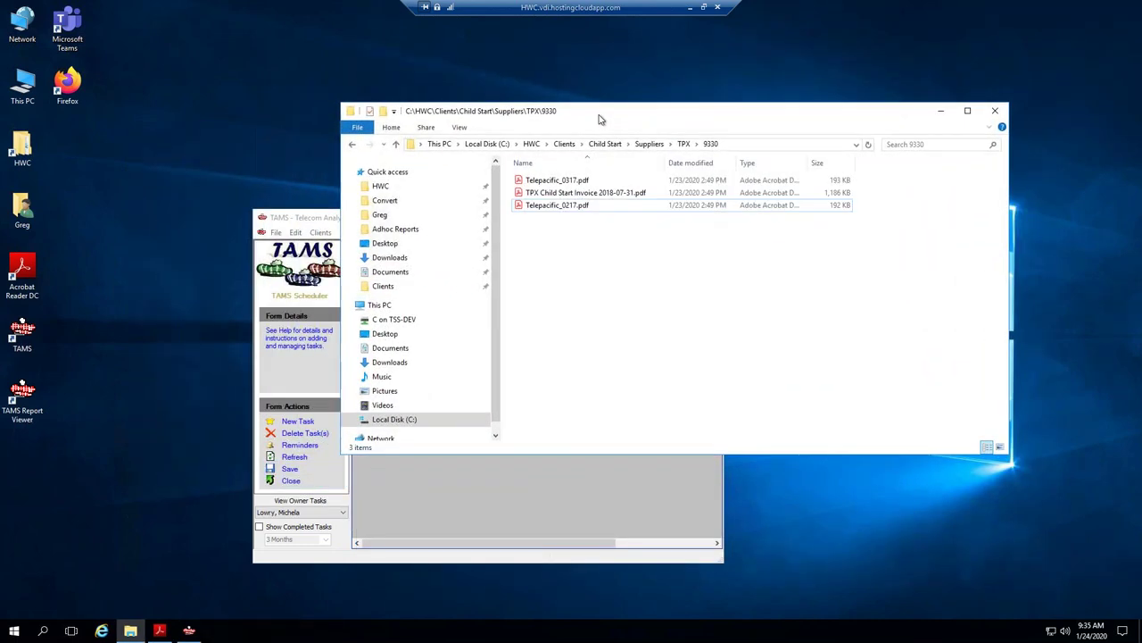
pyautogui.click(295, 218)
pyautogui.click(291, 481)
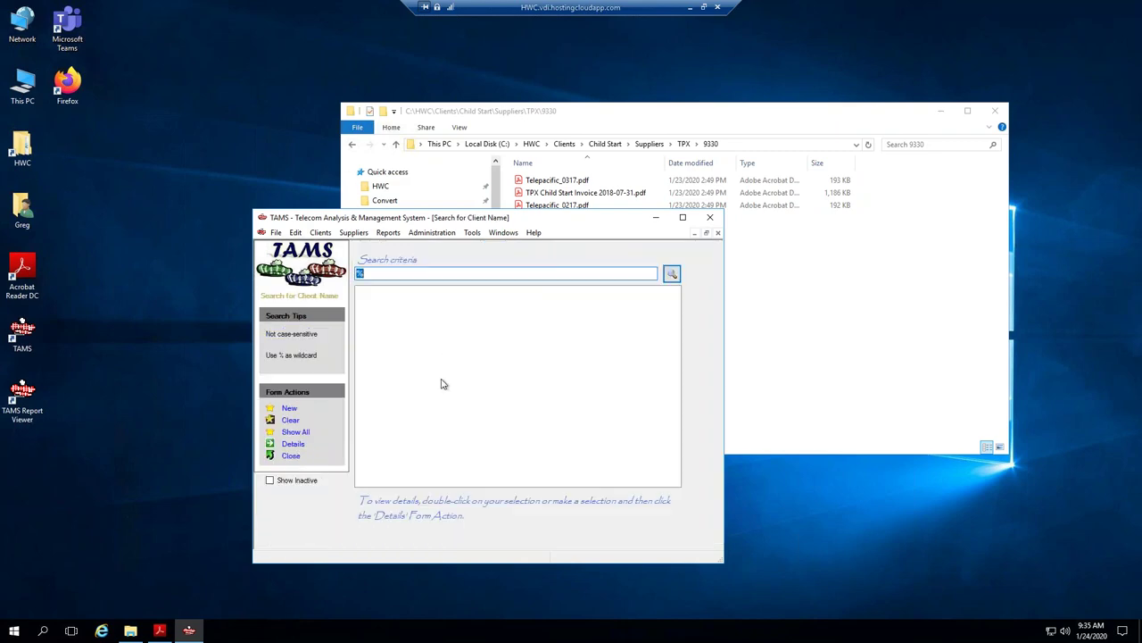
# Move the folder and client search windows aside and open TAMS Help.
pyautogui.moveTo(549, 120); pyautogui.dragTo(585, 112)
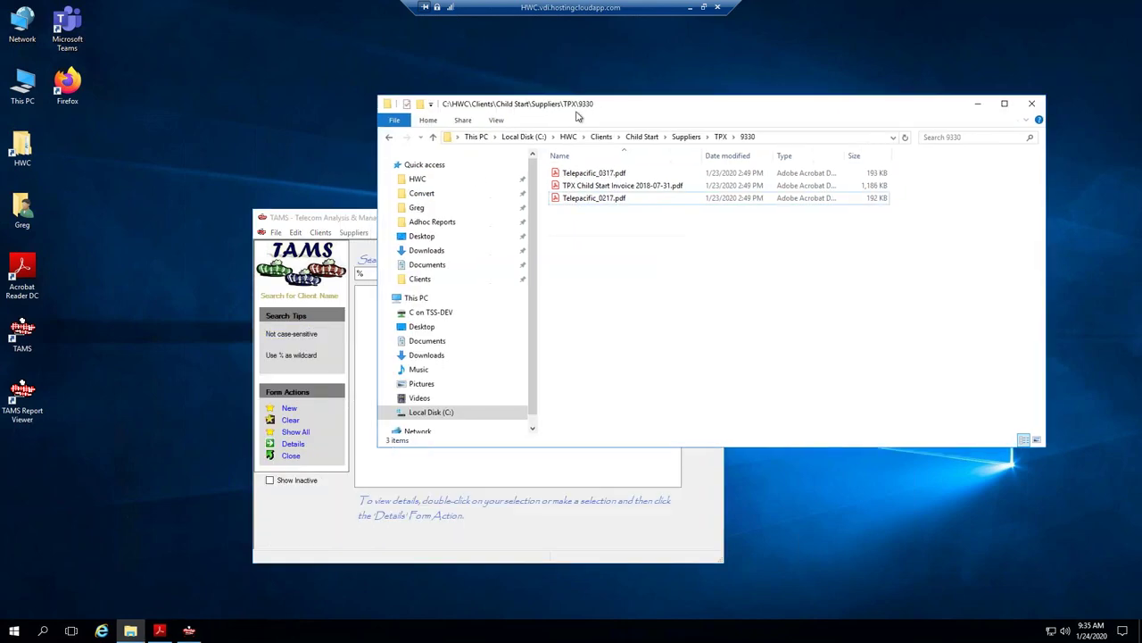
pyautogui.moveTo(325, 220); pyautogui.dragTo(200, 222)
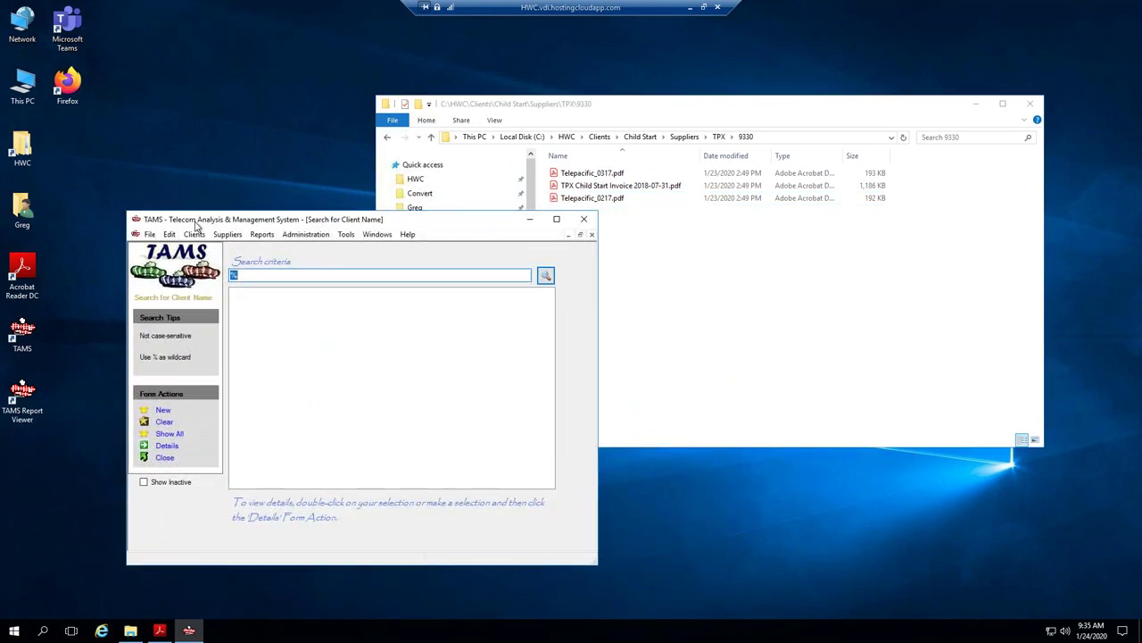
pyautogui.click(408, 234)
pyautogui.click(435, 248)
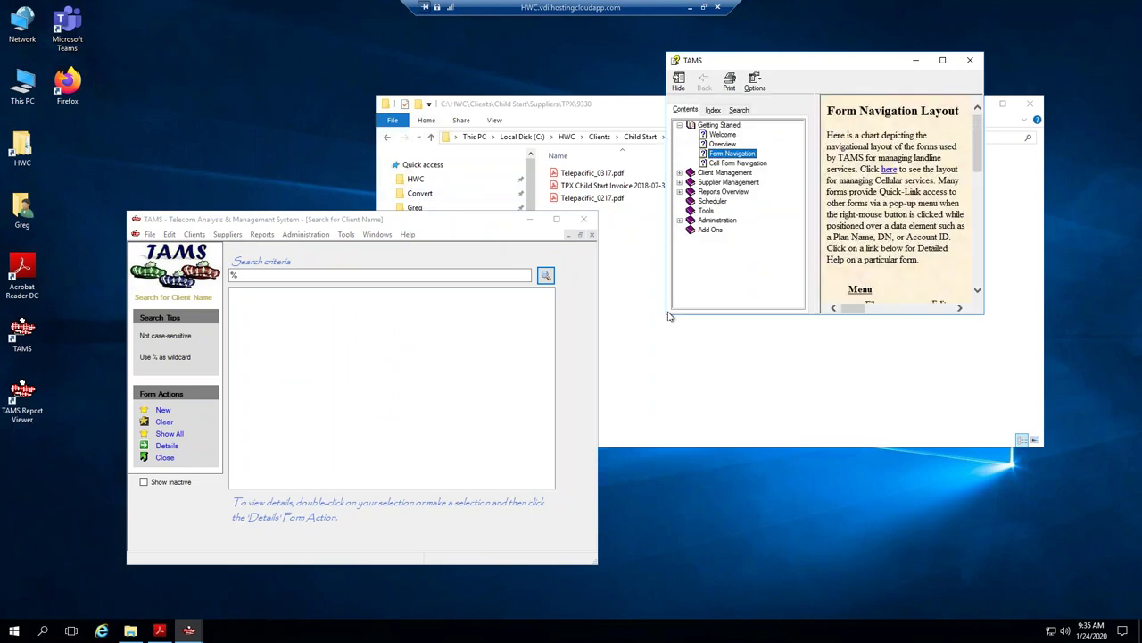
# Enlarge and reposition the help window to show the full Form Navigation Layout chart.
pyautogui.moveTo(670, 316); pyautogui.dragTo(92, 587)
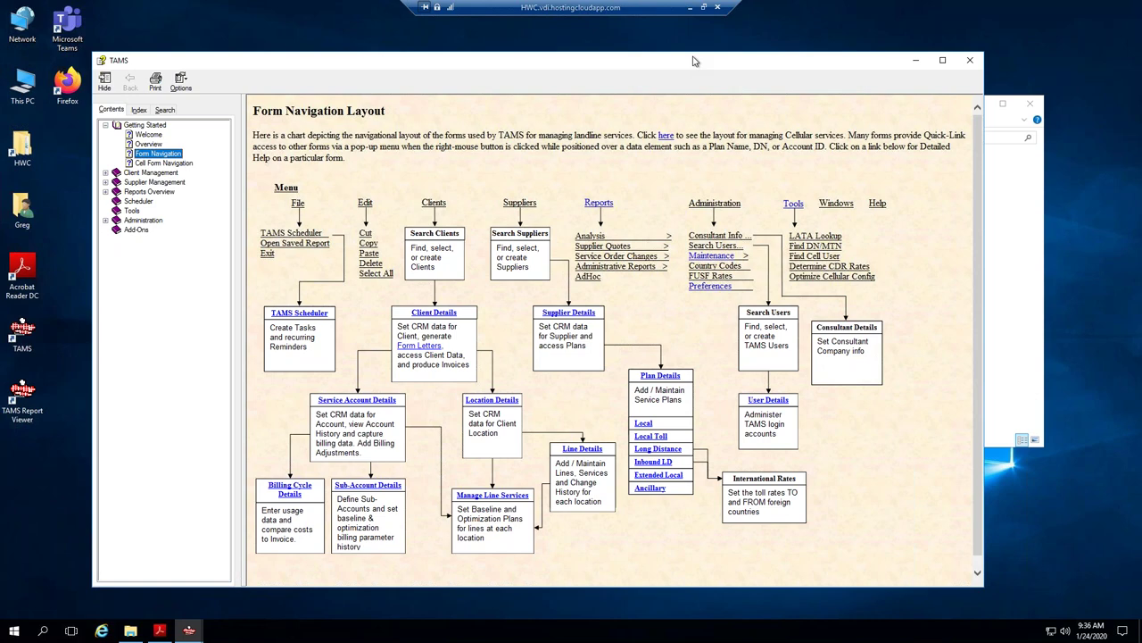
pyautogui.moveTo(689, 66); pyautogui.dragTo(884, 61)
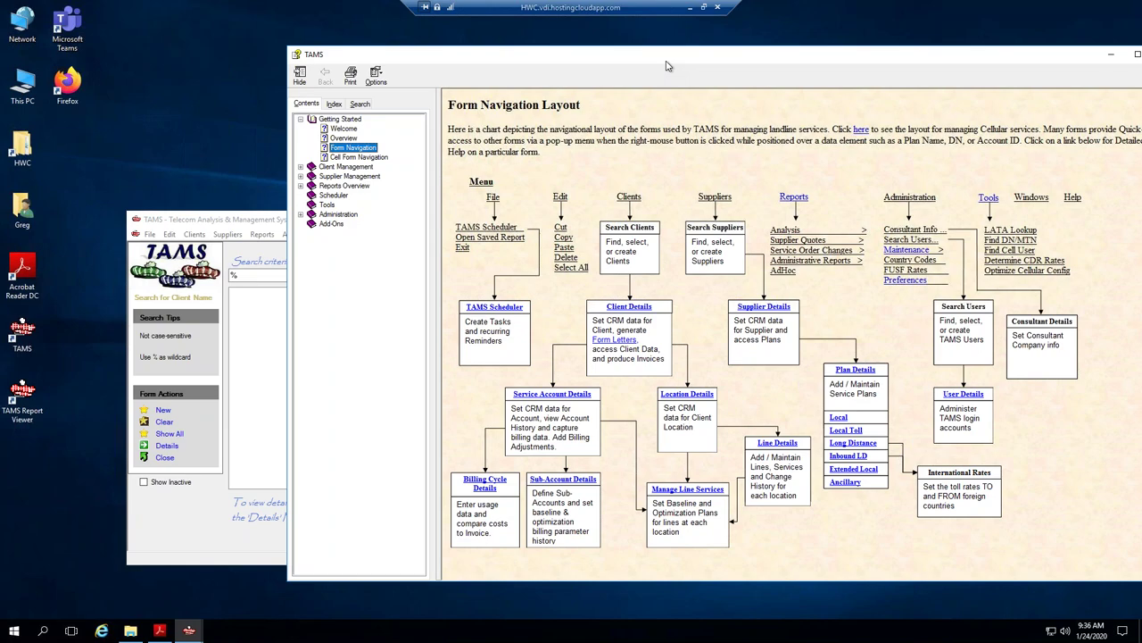
pyautogui.moveTo(665, 65); pyautogui.dragTo(606, 66)
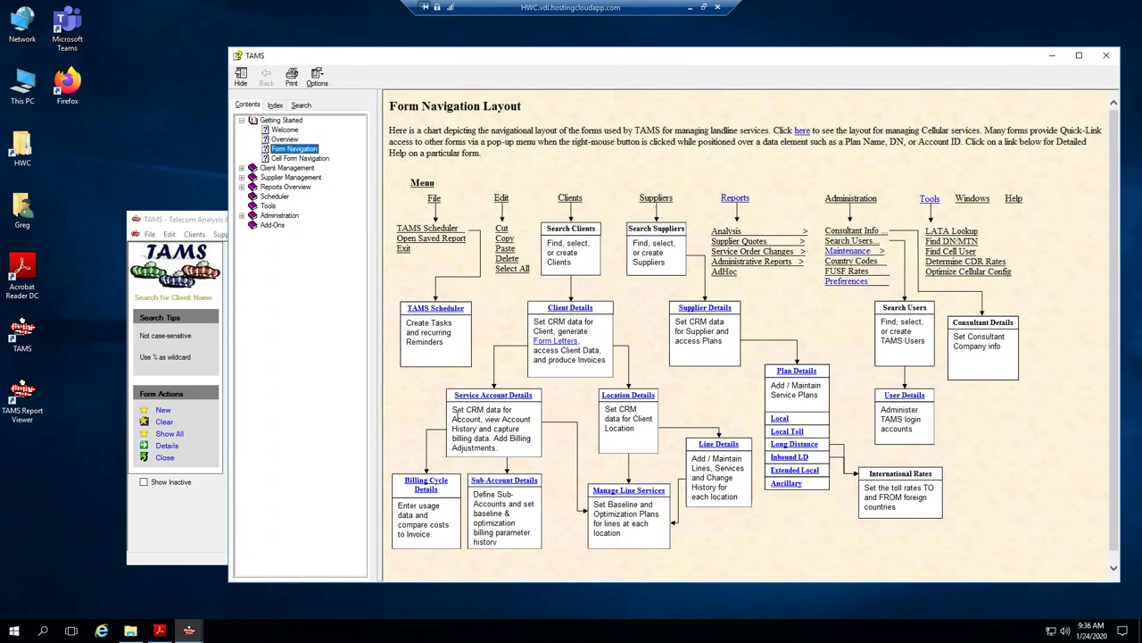
pyautogui.click(657, 198)
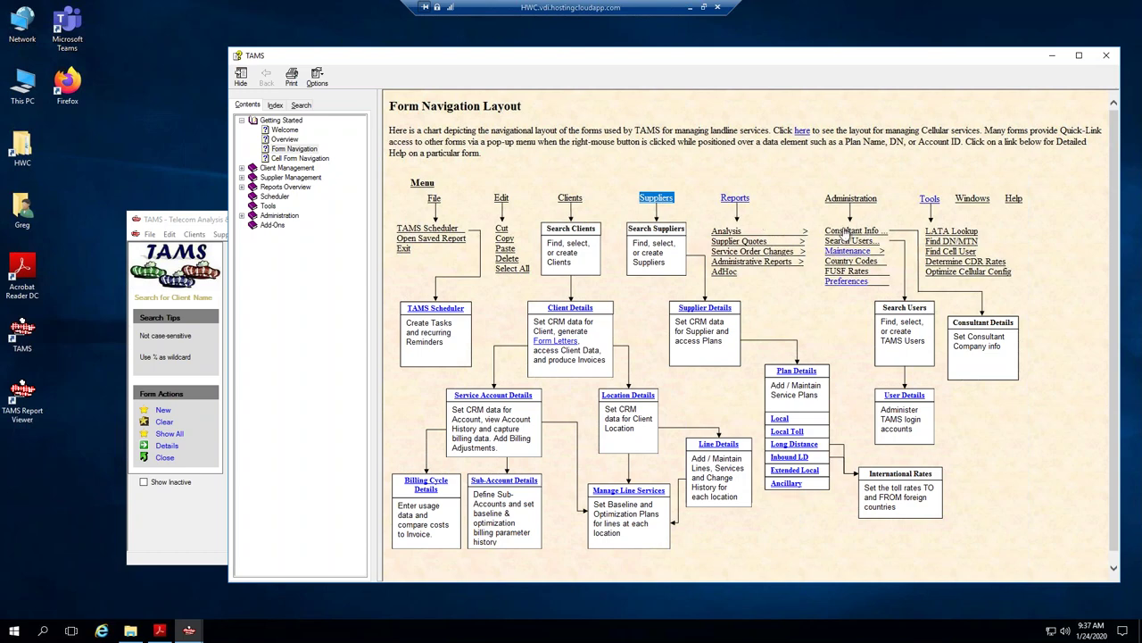
# Open the Plan Details - Ancillary Features help topic and switch the pane to keyword Search.
pyautogui.click(786, 483)
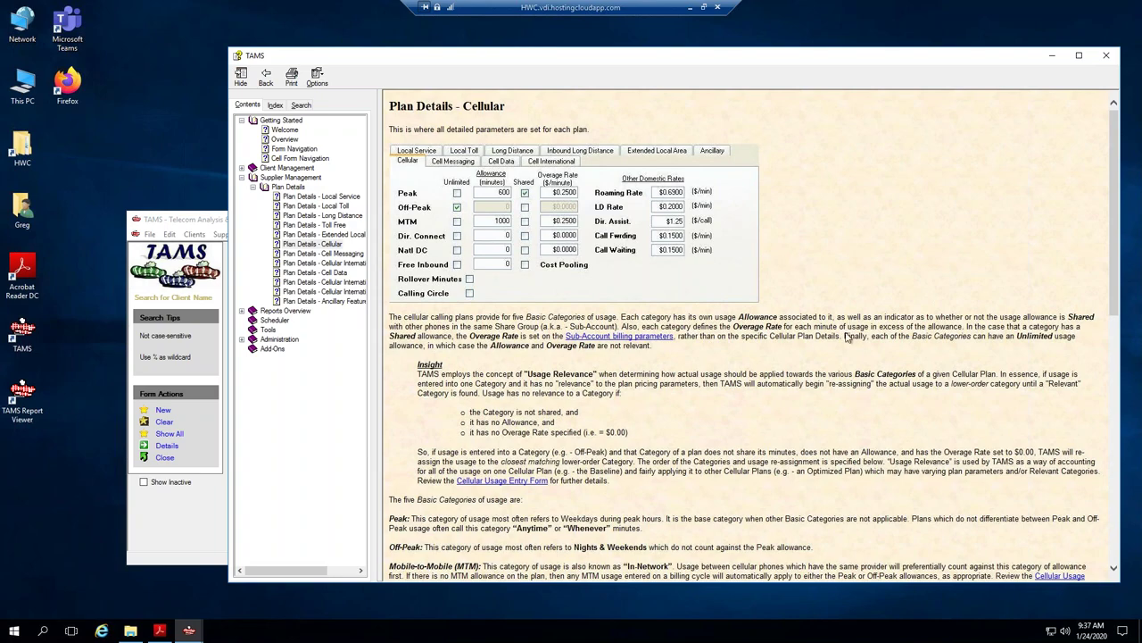
pyautogui.scroll(-5, 850, 339)
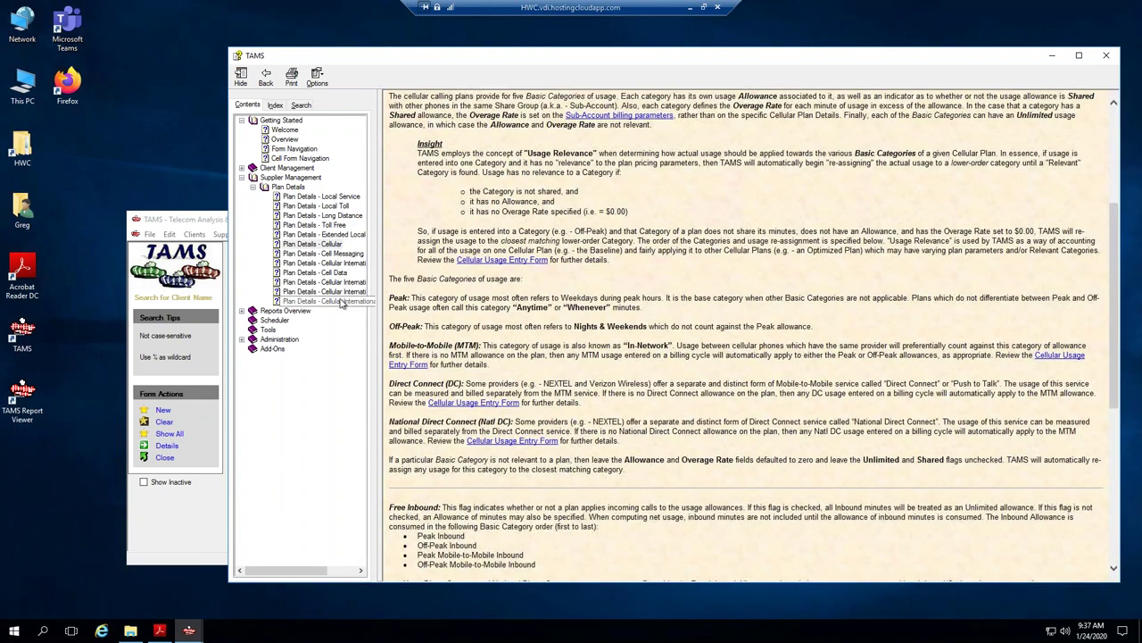
pyautogui.click(321, 301)
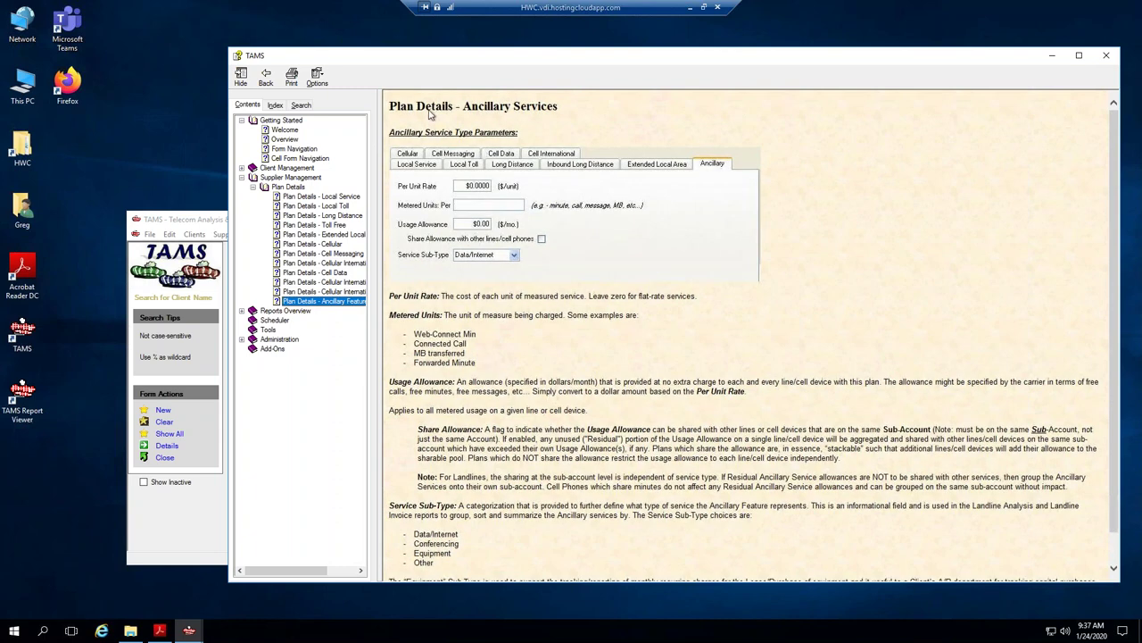
pyautogui.scroll(-1, 582, 399)
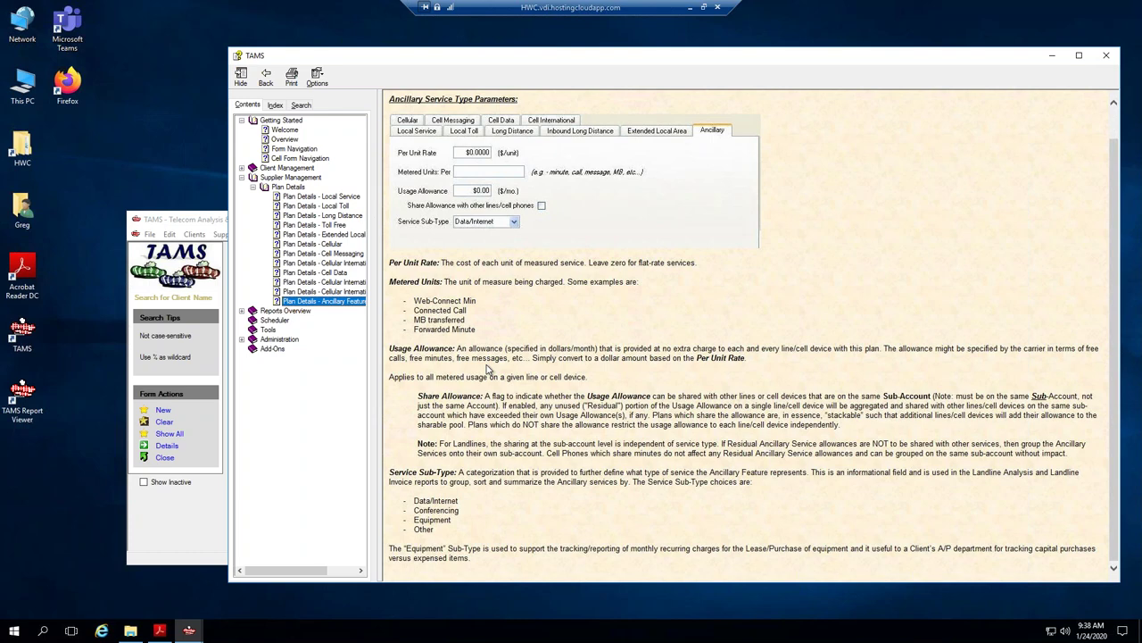
pyautogui.scroll(1, 489, 367)
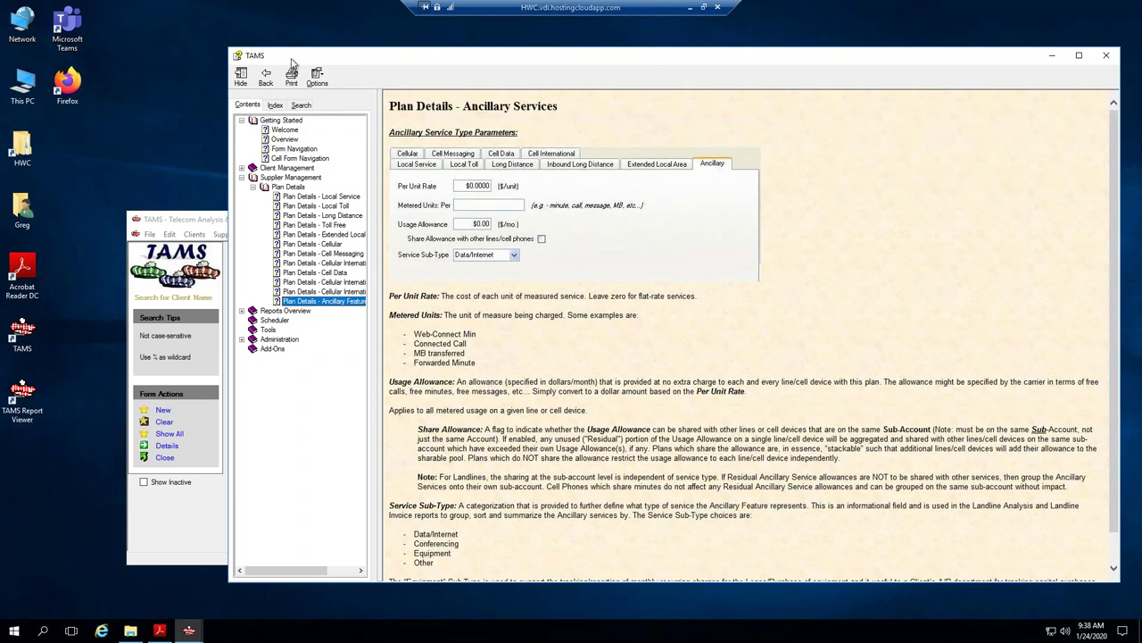
pyautogui.click(275, 104)
pyautogui.click(301, 104)
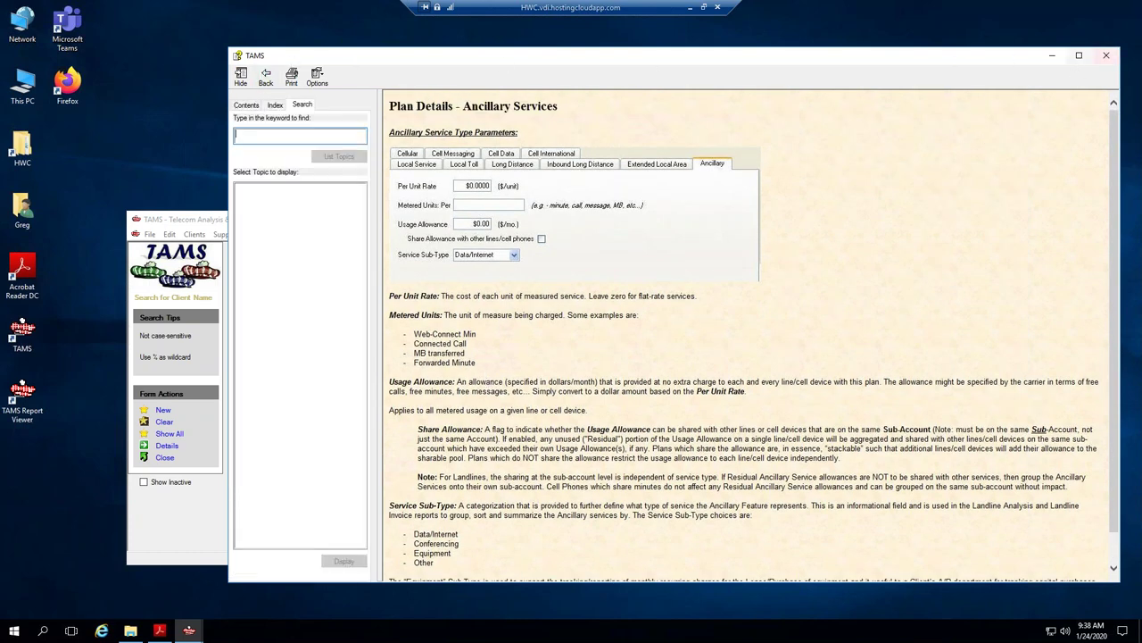
# Close help, start a new client record, and focus the company Name field.
pyautogui.click(1108, 56)
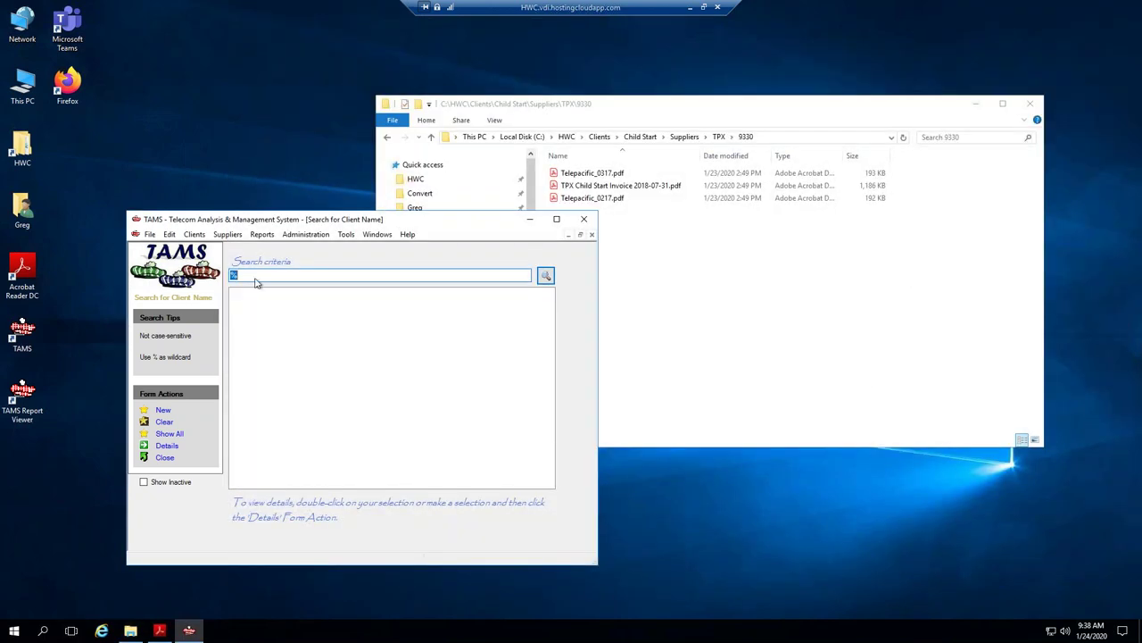
pyautogui.click(162, 410)
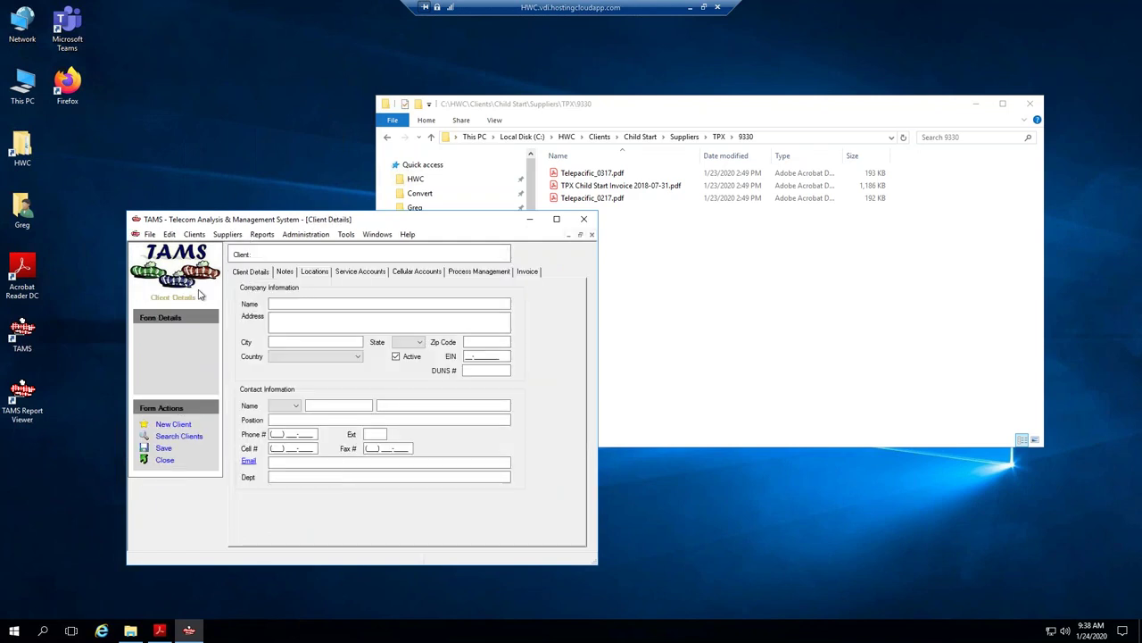
pyautogui.click(283, 303)
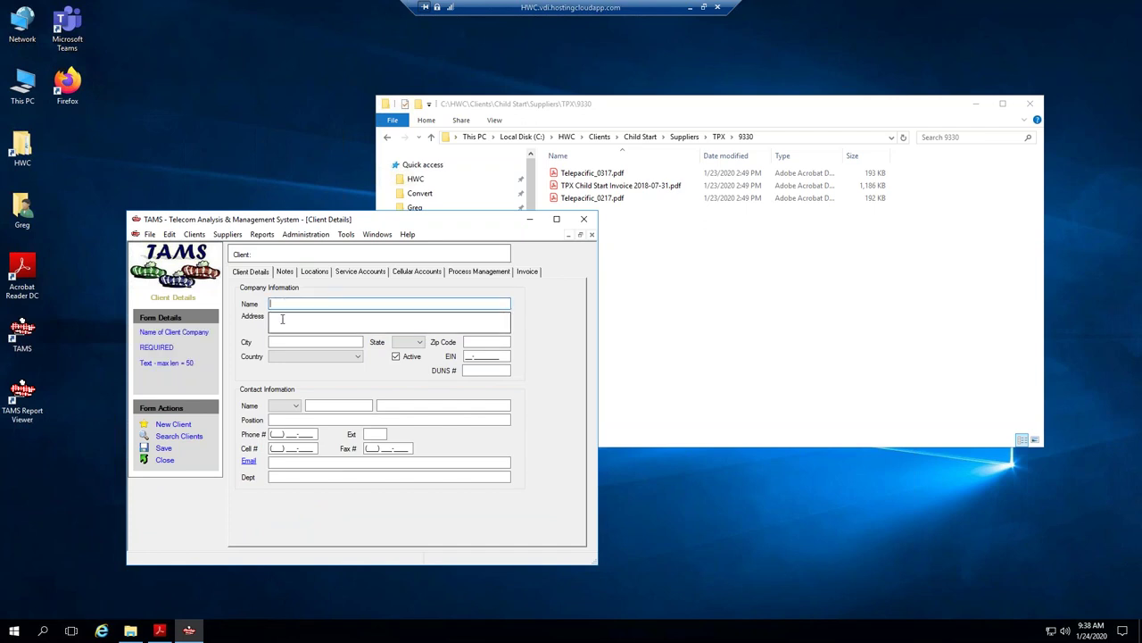
pyautogui.click(276, 317)
pyautogui.click(271, 303)
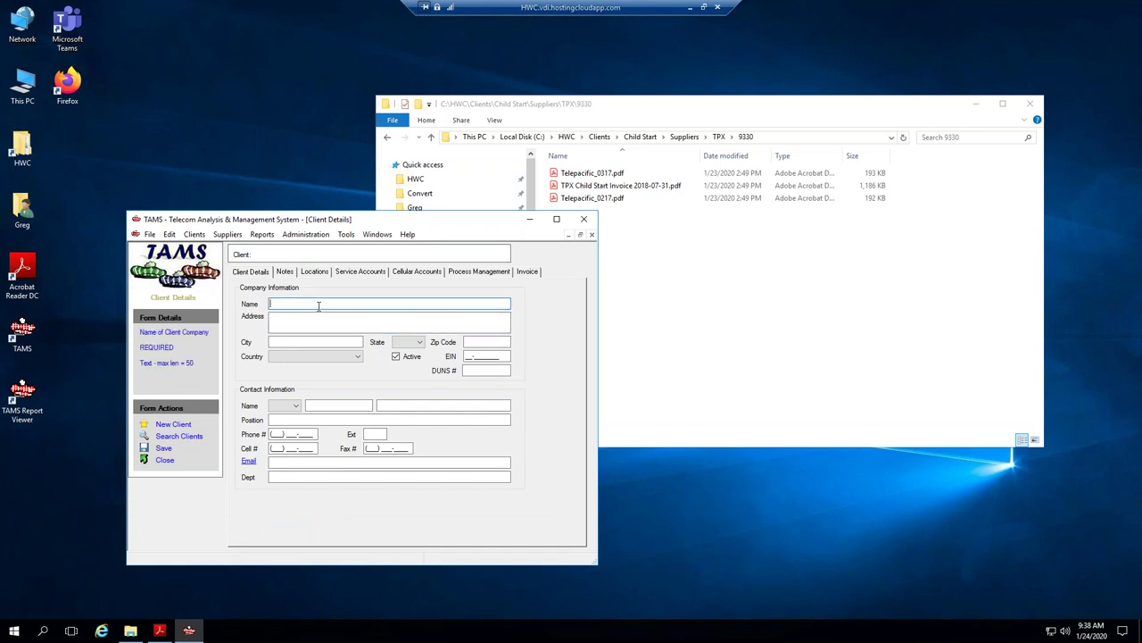
pyautogui.click(273, 325)
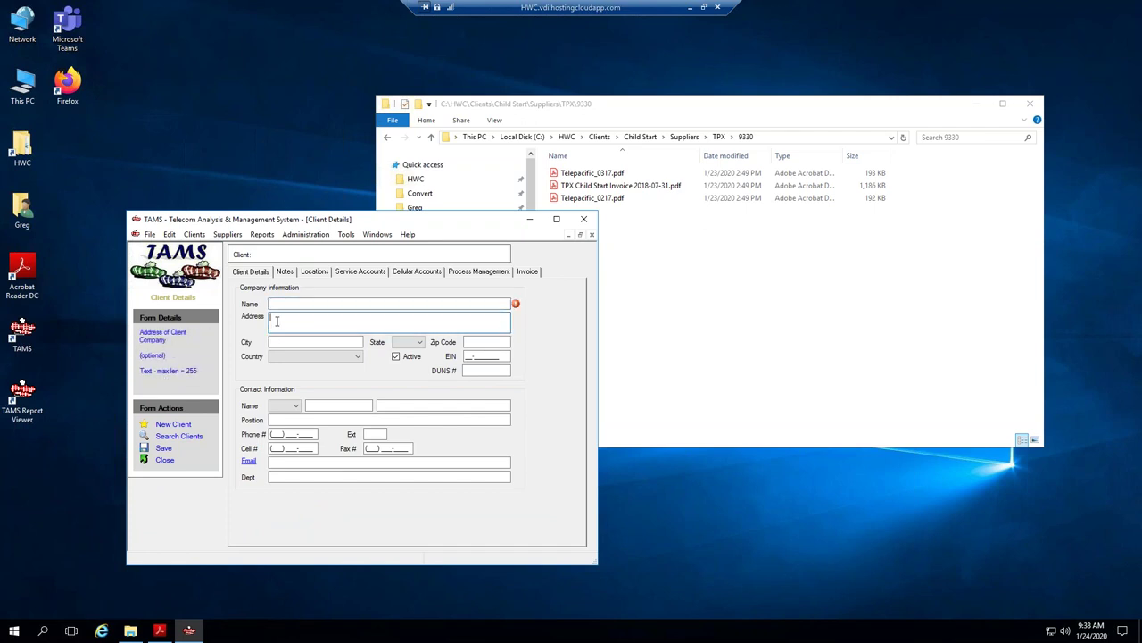
pyautogui.click(283, 303)
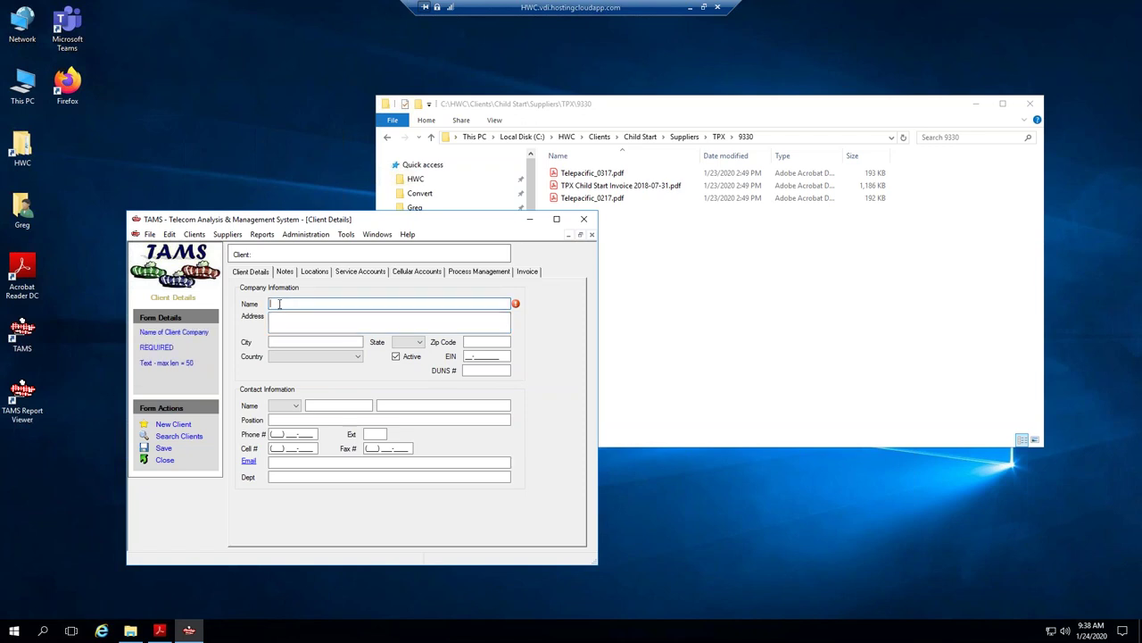
# Enter company name 'Child Start' and the client's street address.
pyautogui.write('Child Stra')
pyautogui.press('BackSpace')
pyautogui.write('art')
pyautogui.click(288, 322)
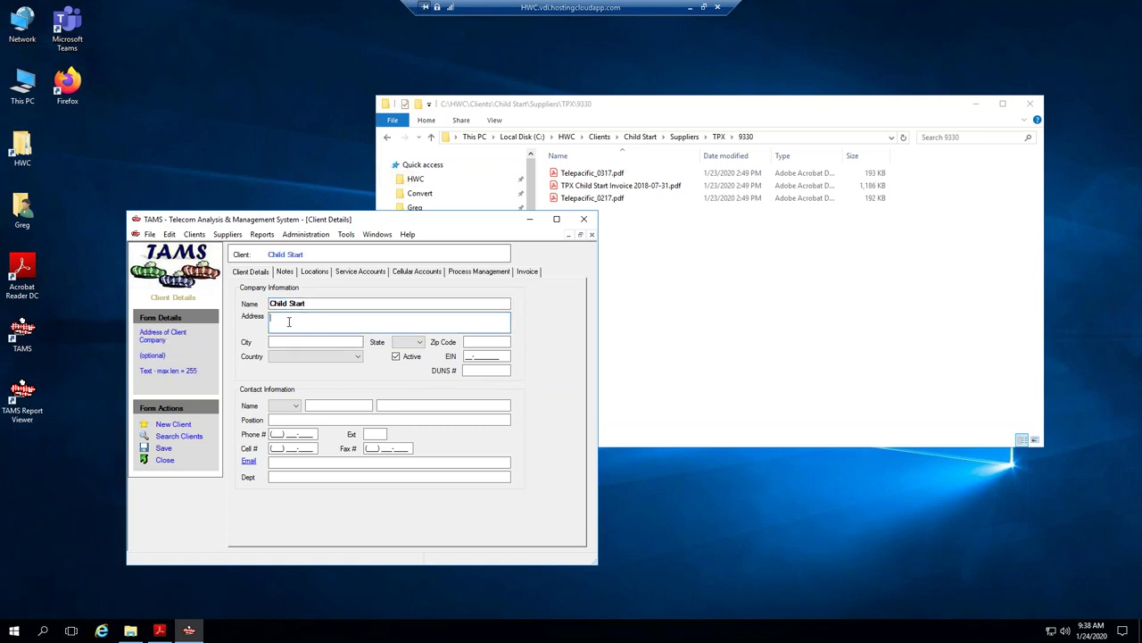
# Fill in the client's city, state and zip code, and set country to United States.
pyautogui.press('Tab')
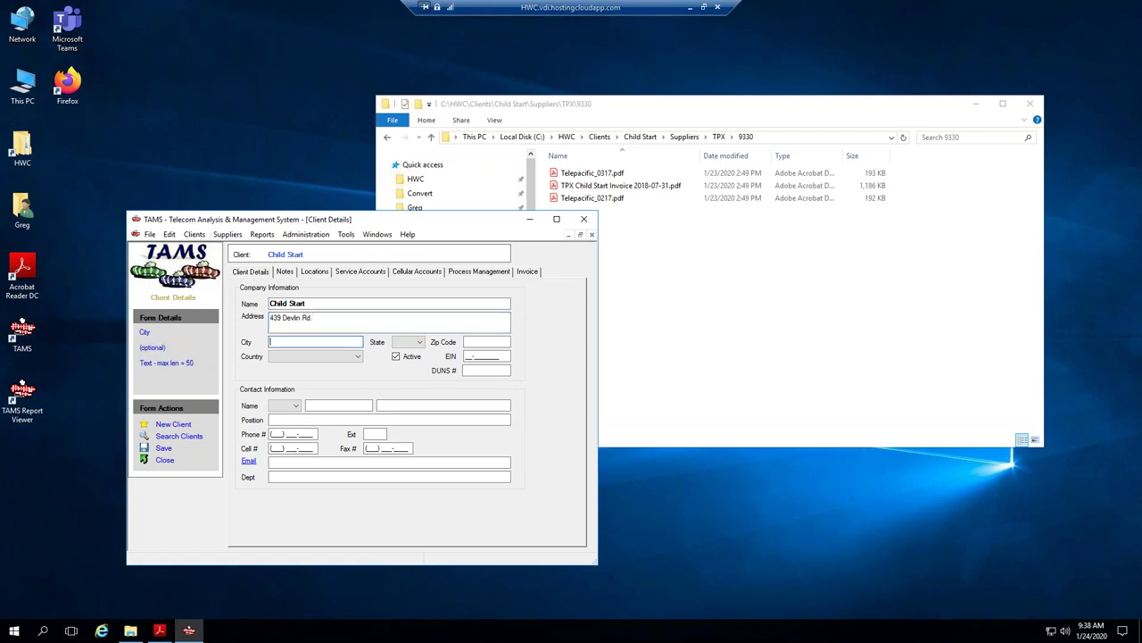
pyautogui.write('Napa')
pyautogui.press('Tab')
pyautogui.write('ca')
pyautogui.press('Tab')
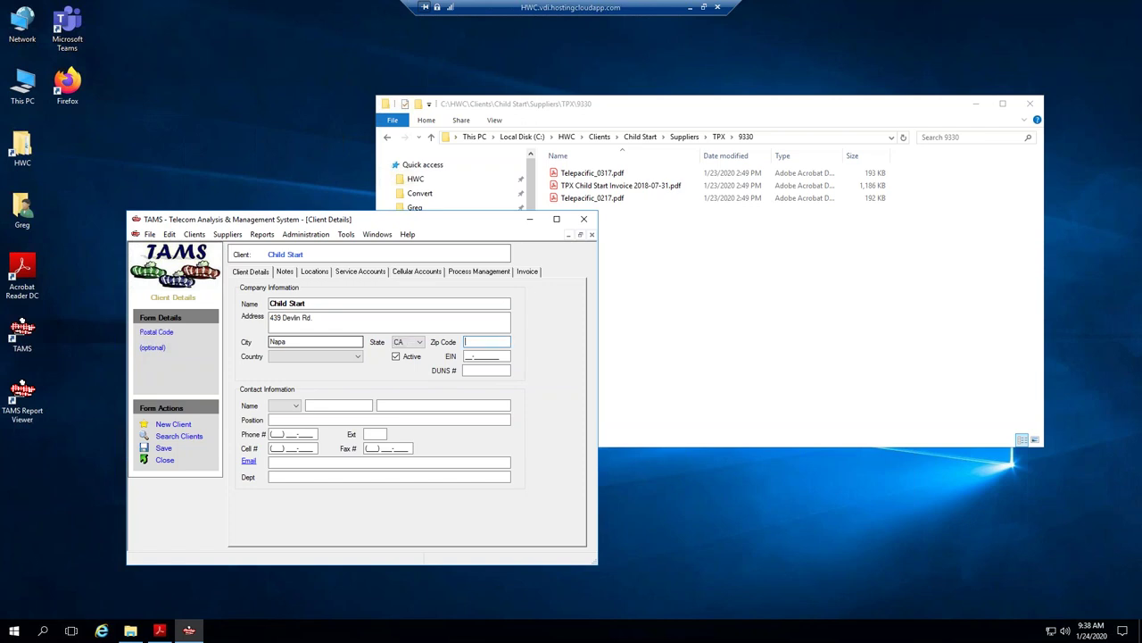
pyautogui.write('94558-6274')
pyautogui.click(300, 360)
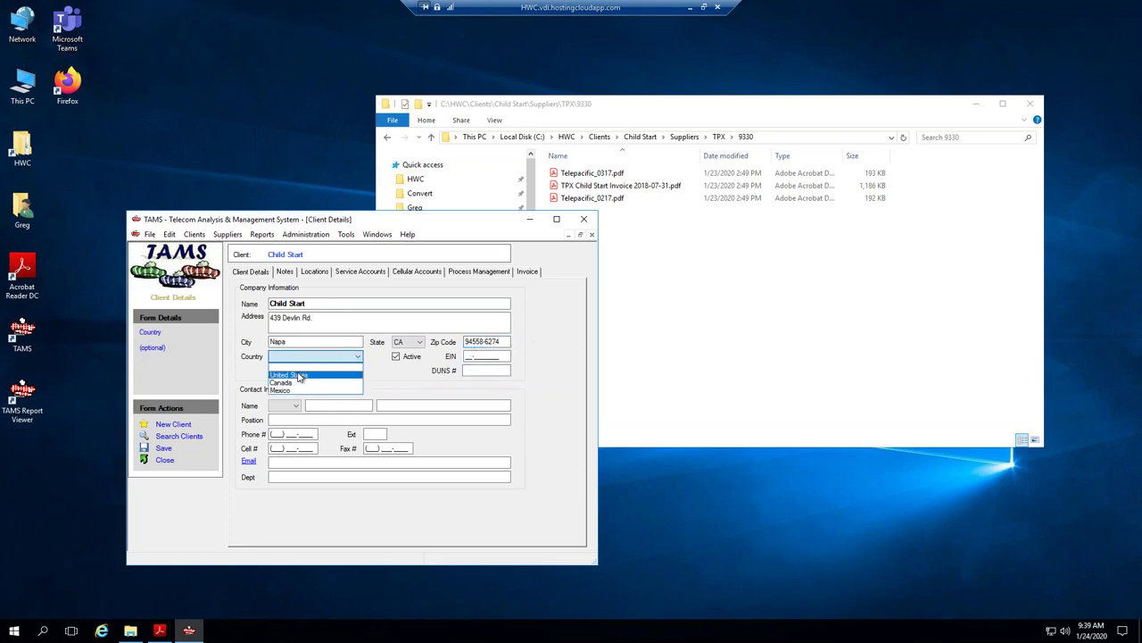
pyautogui.click(301, 375)
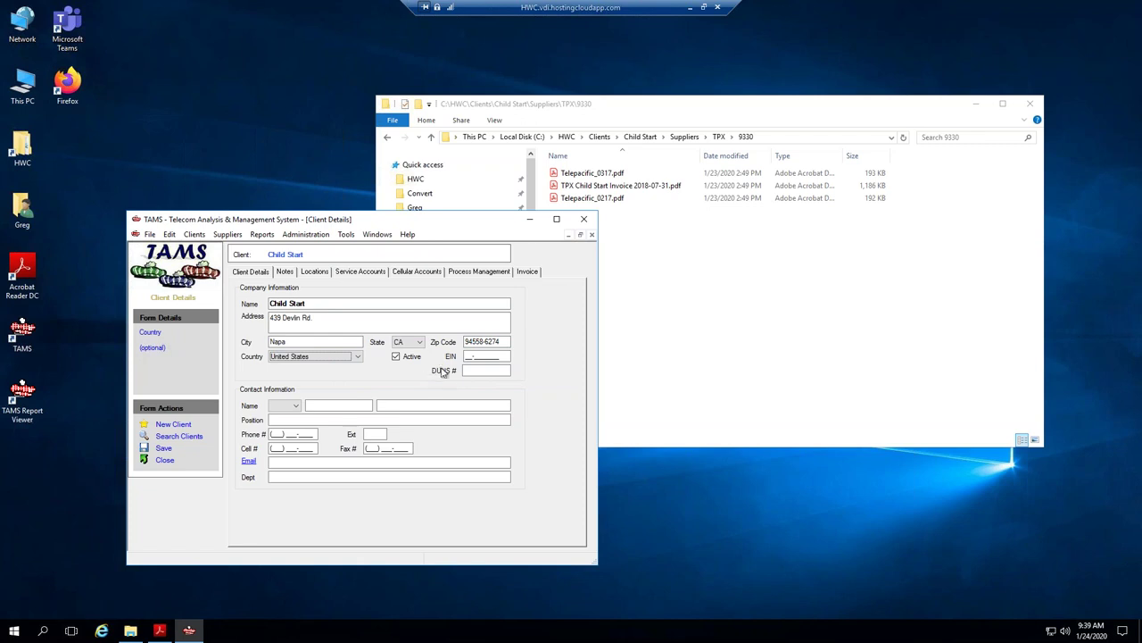
pyautogui.click(318, 407)
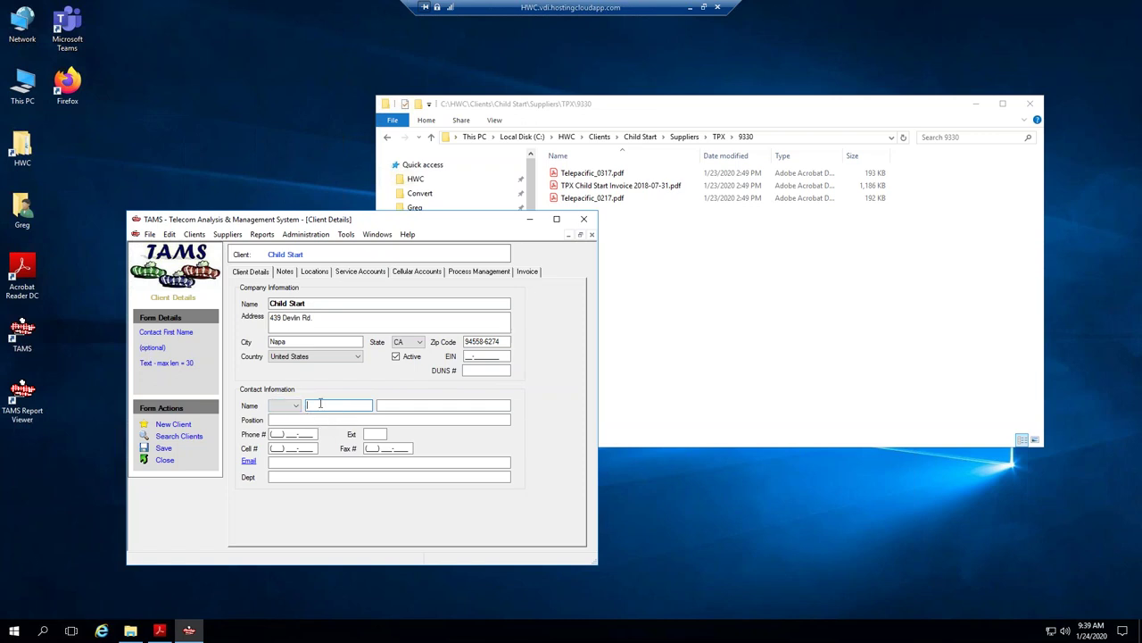
# Enter the contact's first and last name and save the client details.
pyautogui.press('Tab')
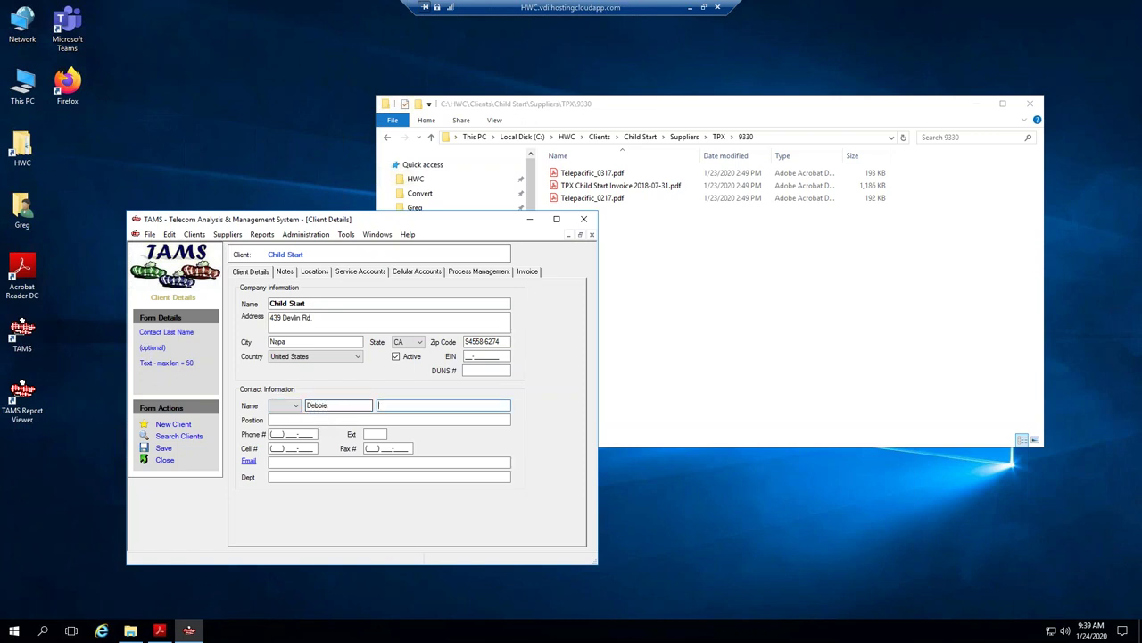
pyautogui.click(163, 449)
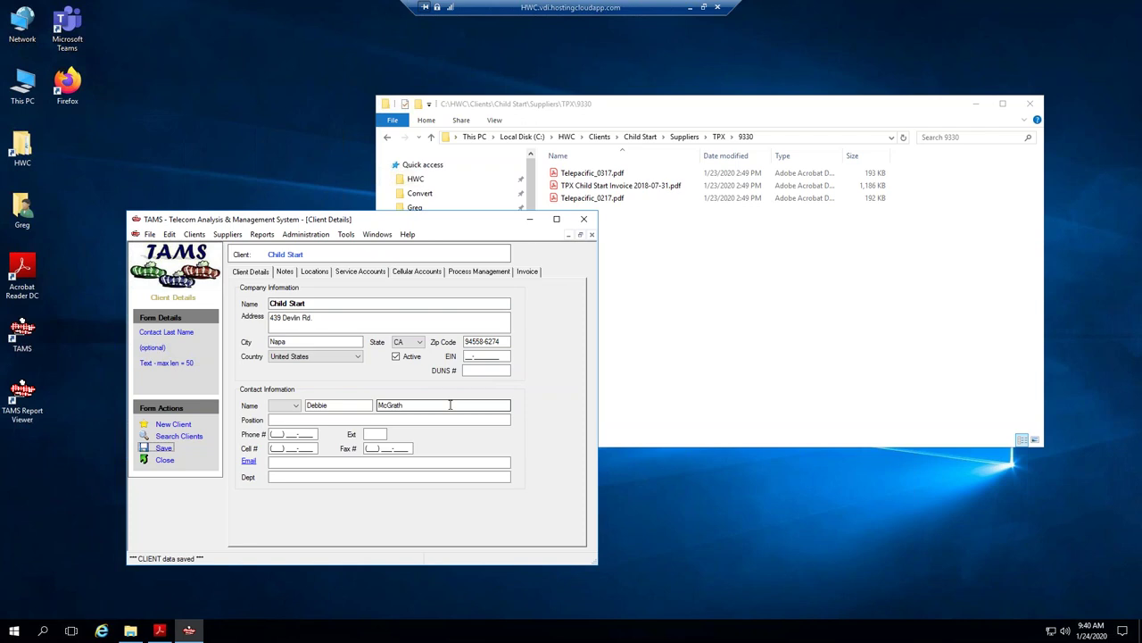
# Show the client's Locations tab and select the Child Start Location row.
pyautogui.click(313, 272)
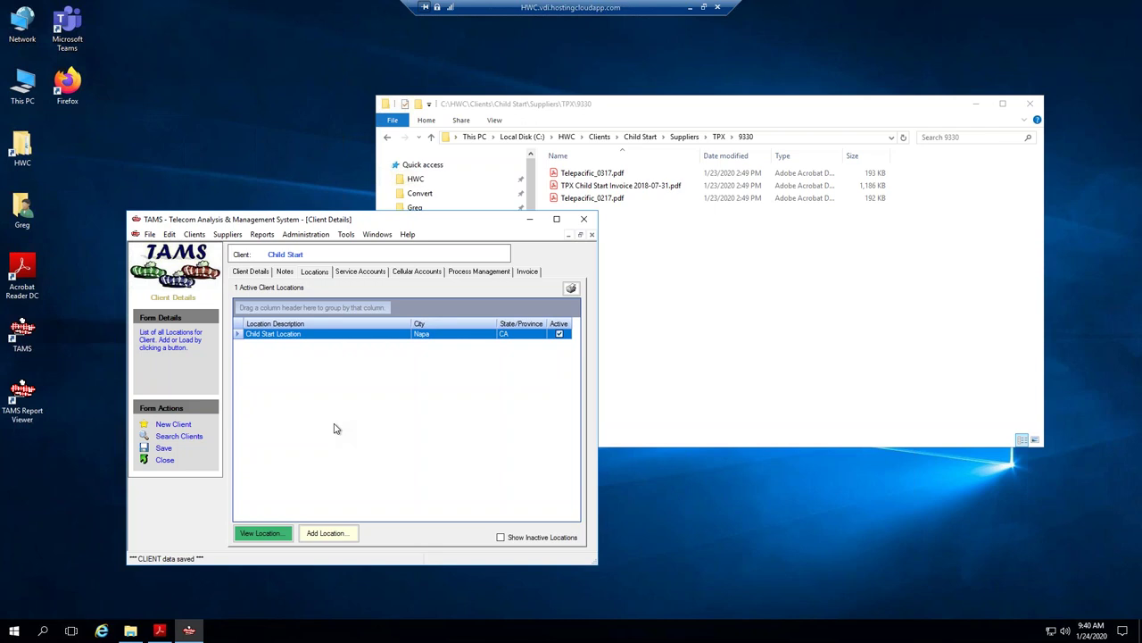
pyautogui.click(259, 333)
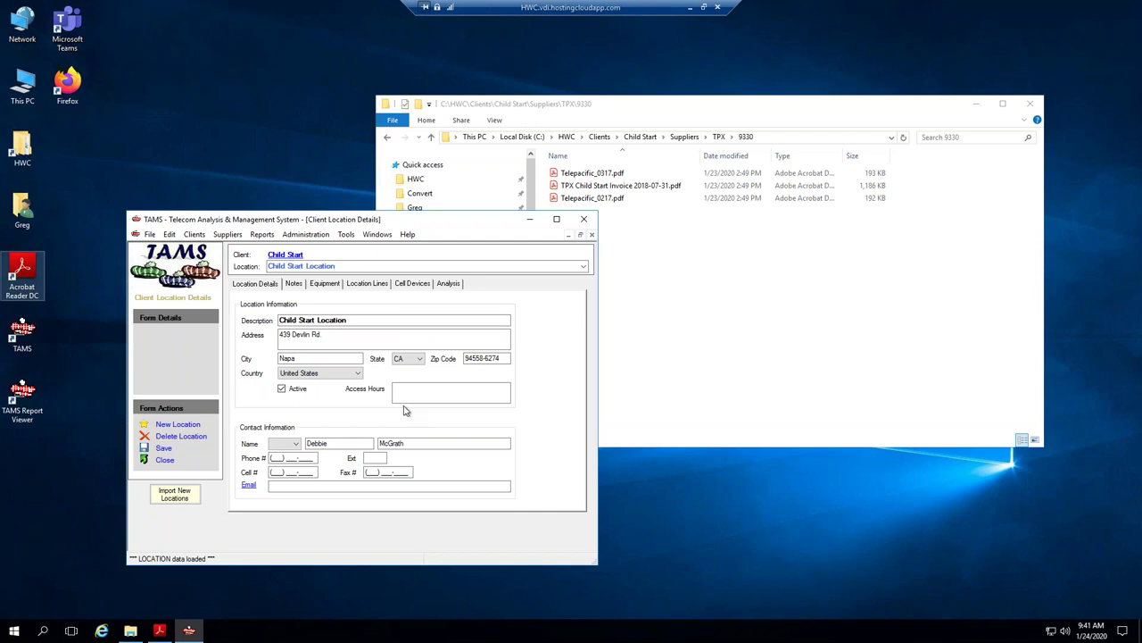
# Close the location form, paste the contact phone number into Client Details, and save.
pyautogui.click(166, 462)
pyautogui.click(261, 275)
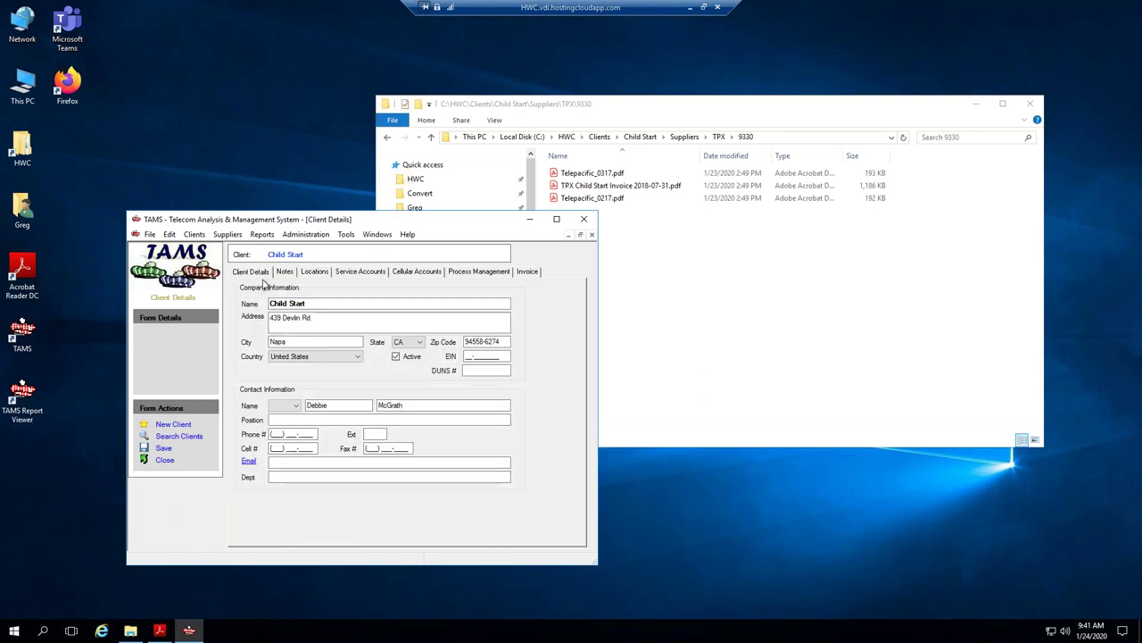
pyautogui.click(270, 434)
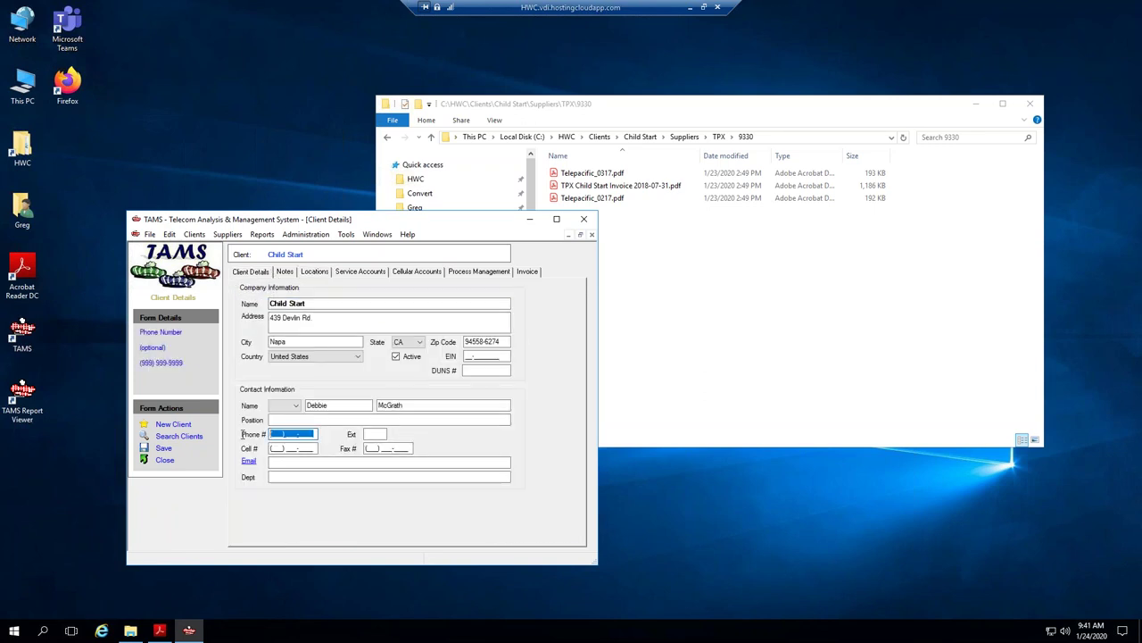
pyautogui.click(164, 447)
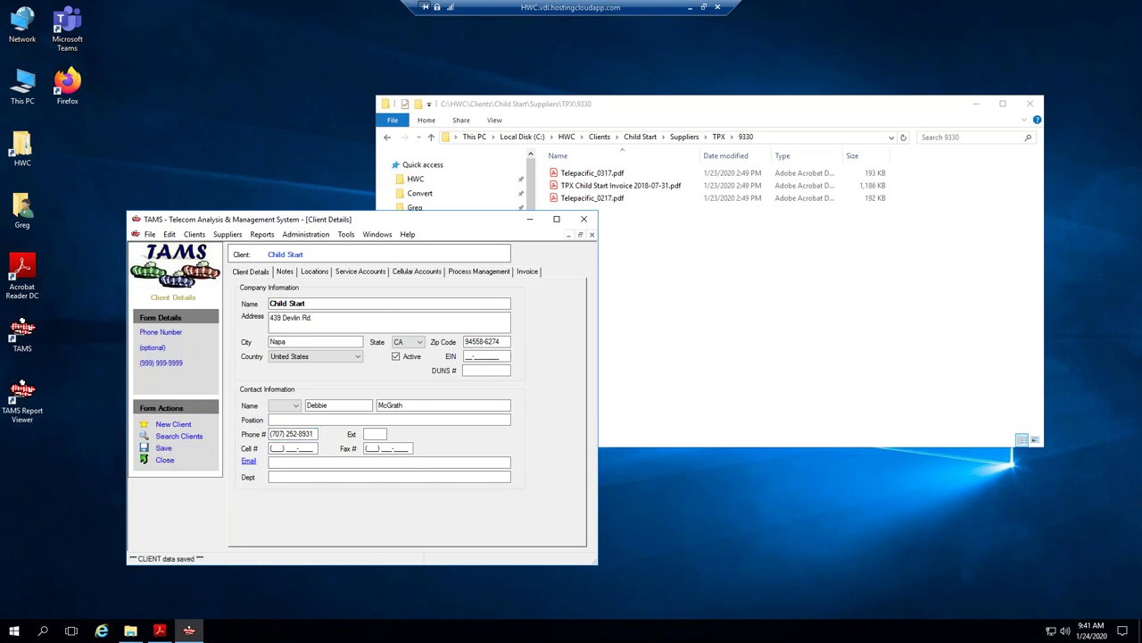
# Reopen the Child Start Location details from the Locations tab.
pyautogui.click(314, 272)
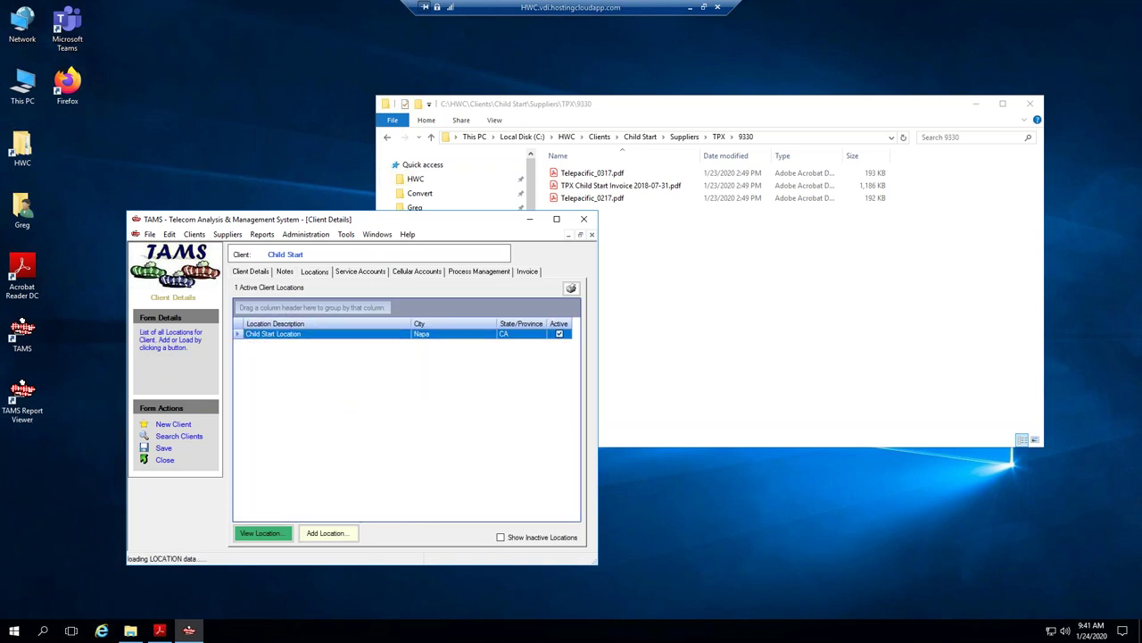
pyautogui.doubleClick(330, 333)
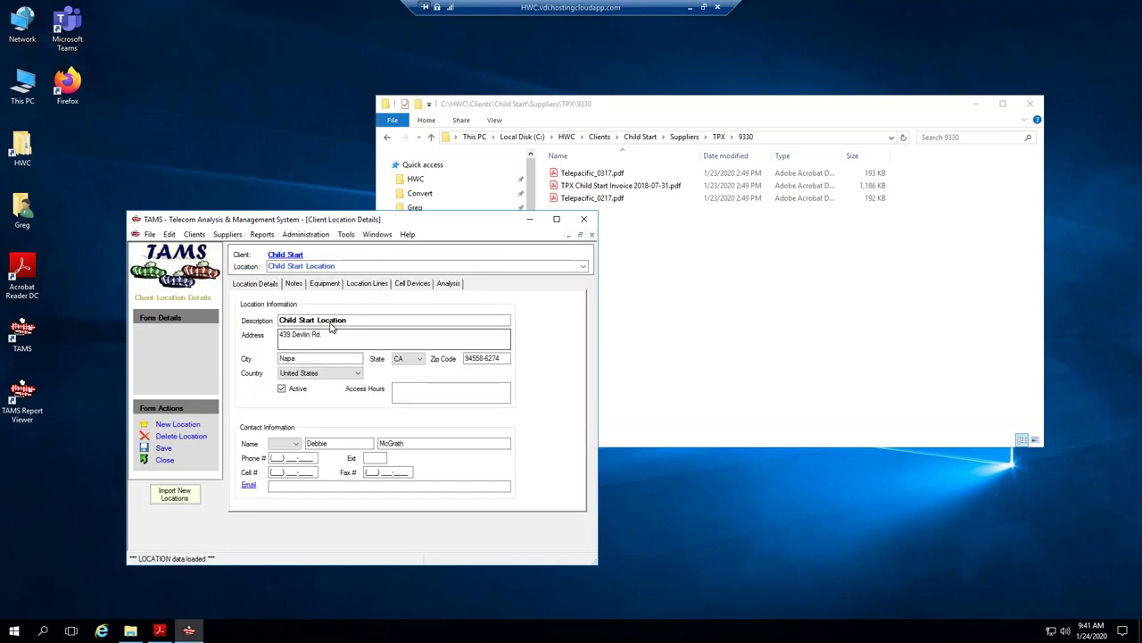
pyautogui.doubleClick(330, 322)
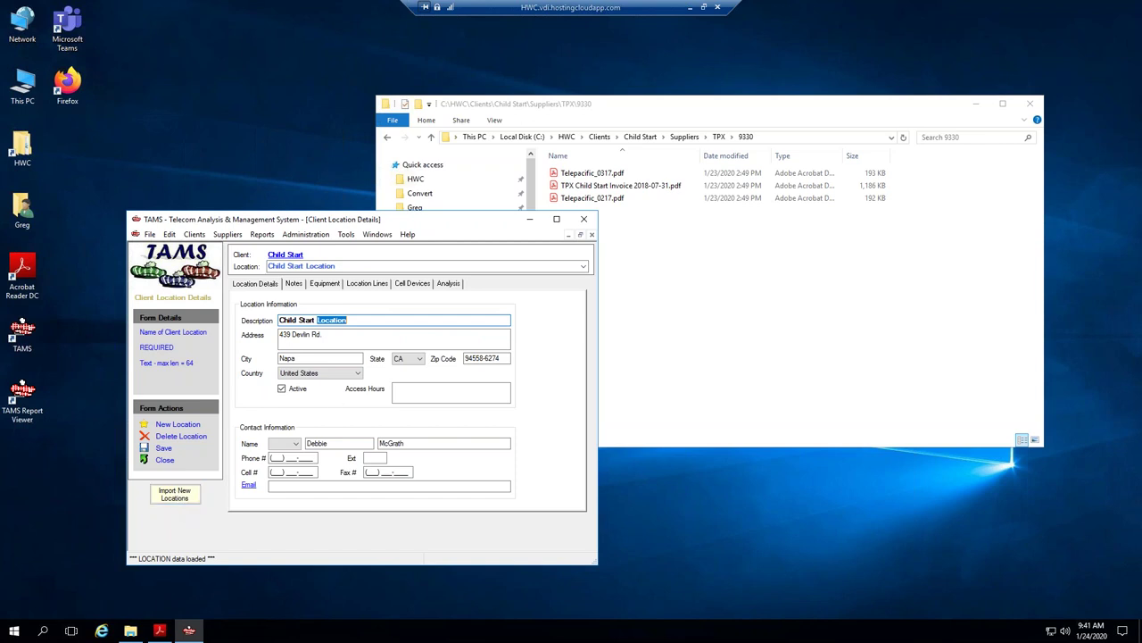
# Check ClientLocations_Import_tmplt.csv in TAMS Import Templates, then browse to the C:\Convert folder.
pyautogui.click(680, 114)
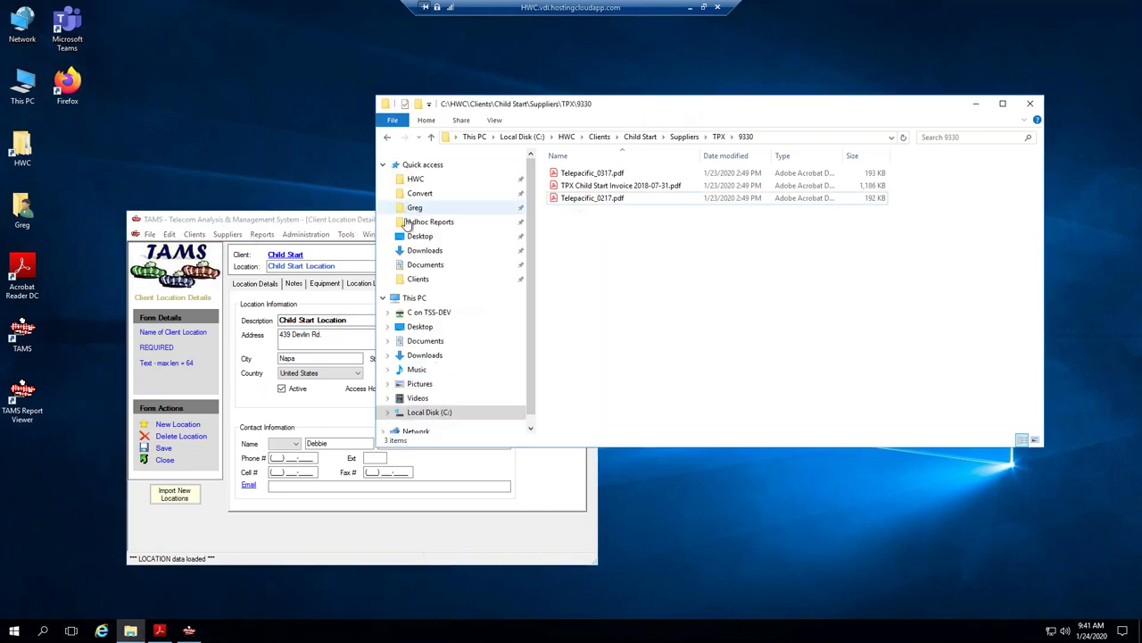
pyautogui.click(441, 223)
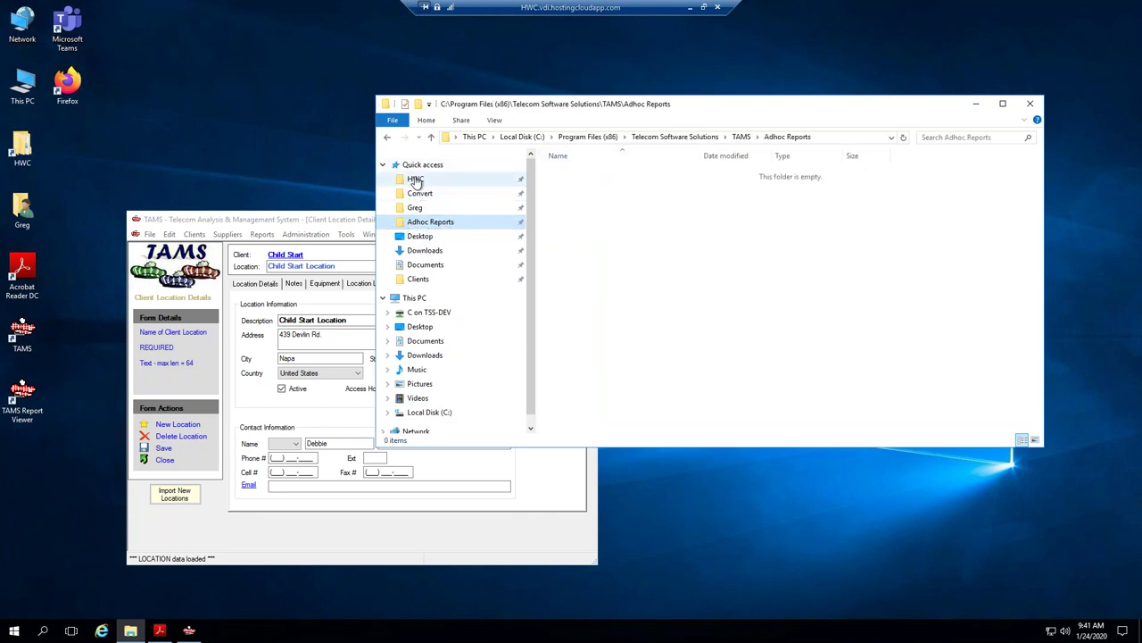
pyautogui.click(741, 137)
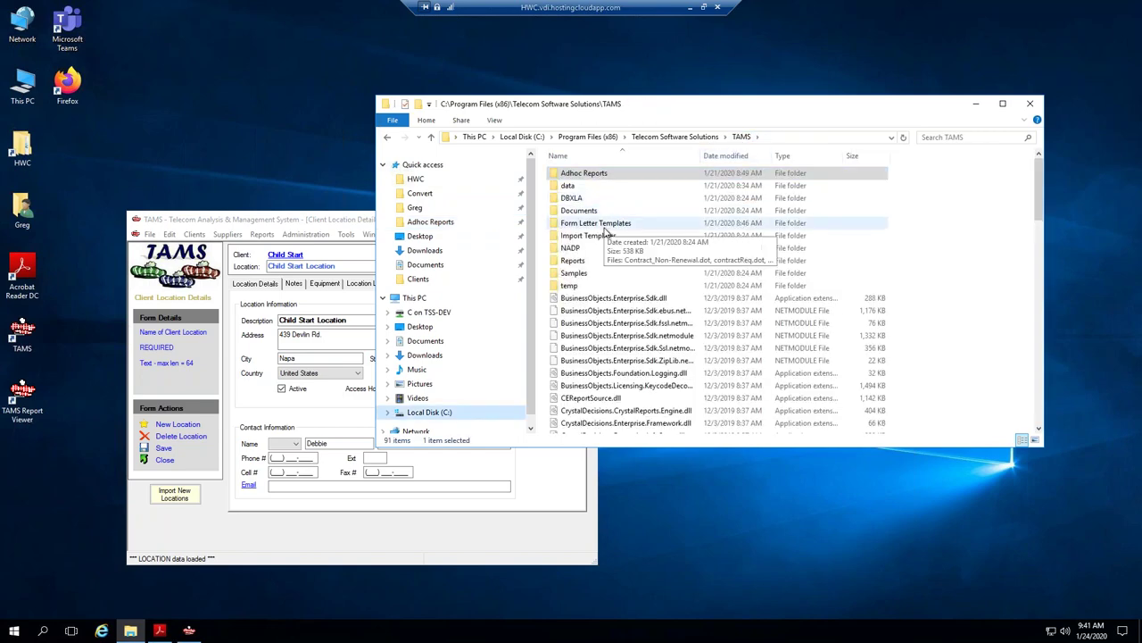
pyautogui.doubleClick(585, 236)
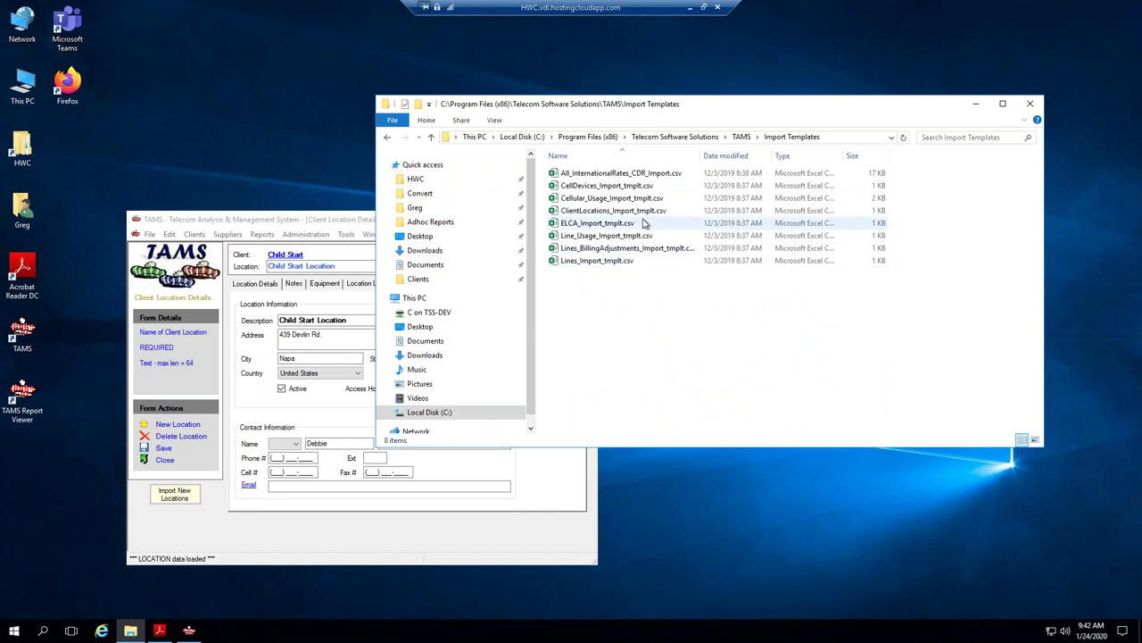
pyautogui.click(723, 211)
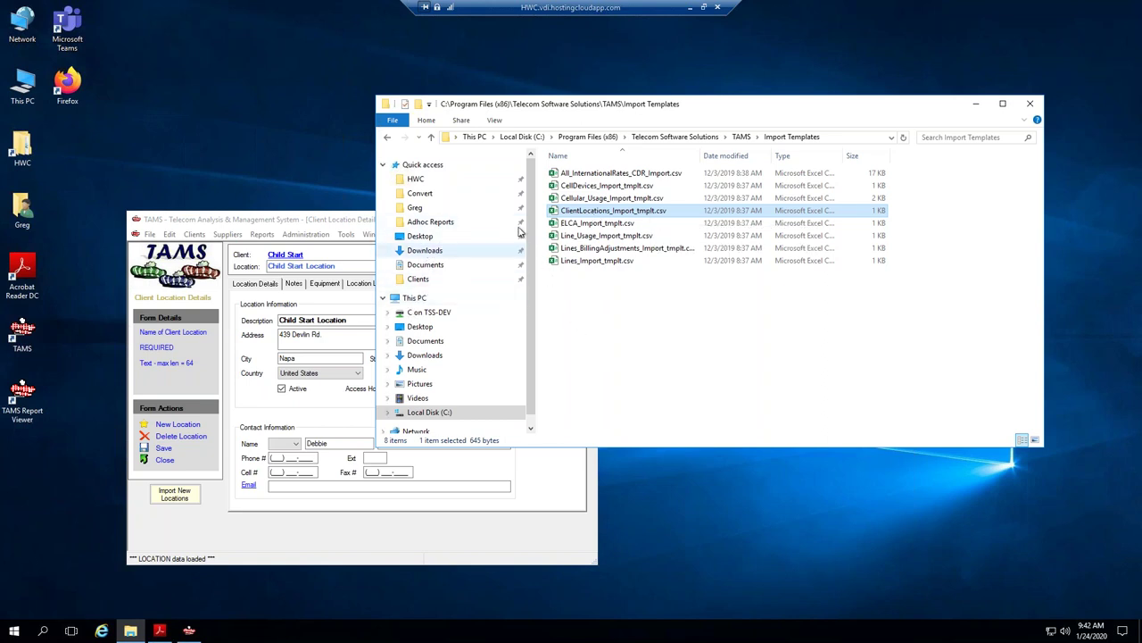
pyautogui.click(436, 194)
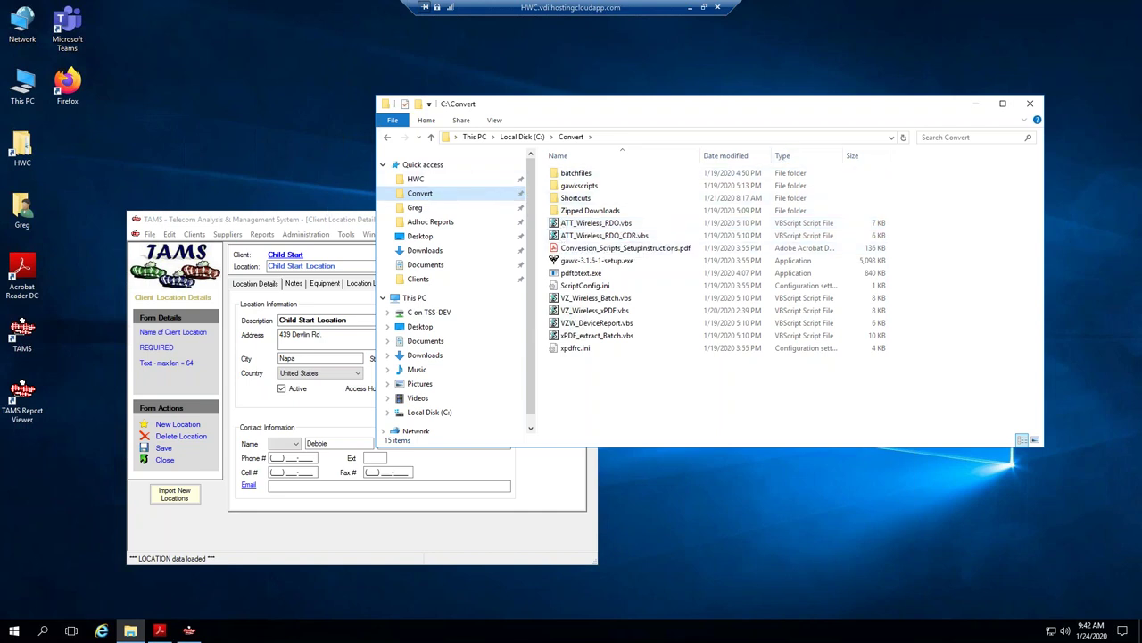
# Rename the location to Child Start HQ and save it with its contact phone number.
pyautogui.click(975, 105)
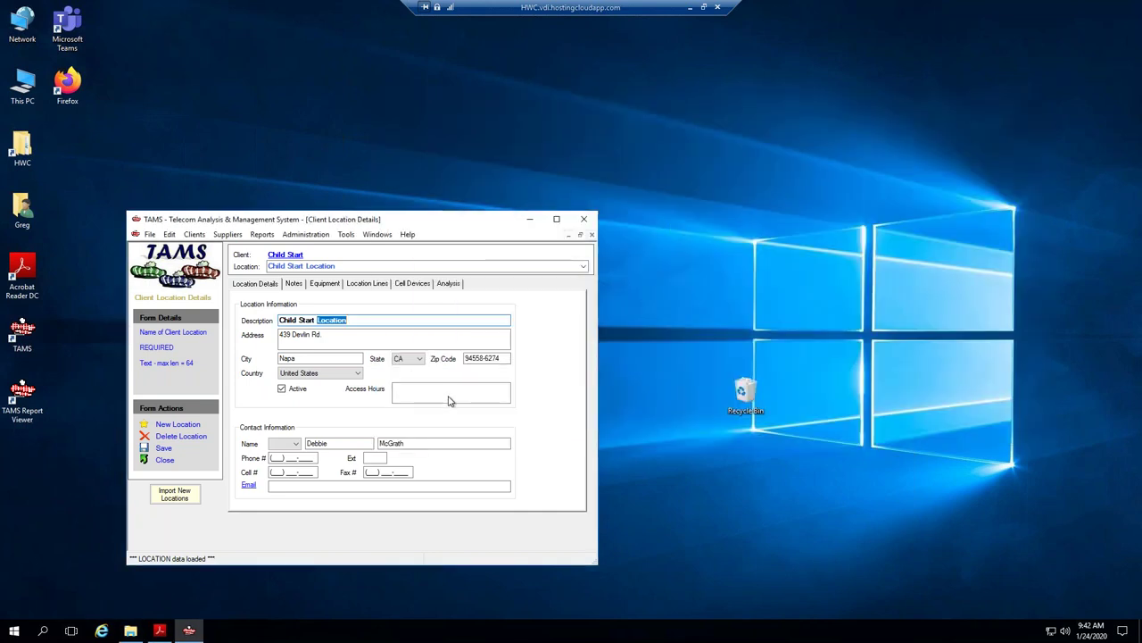
pyautogui.write('HQ')
pyautogui.click(164, 448)
pyautogui.click(293, 457)
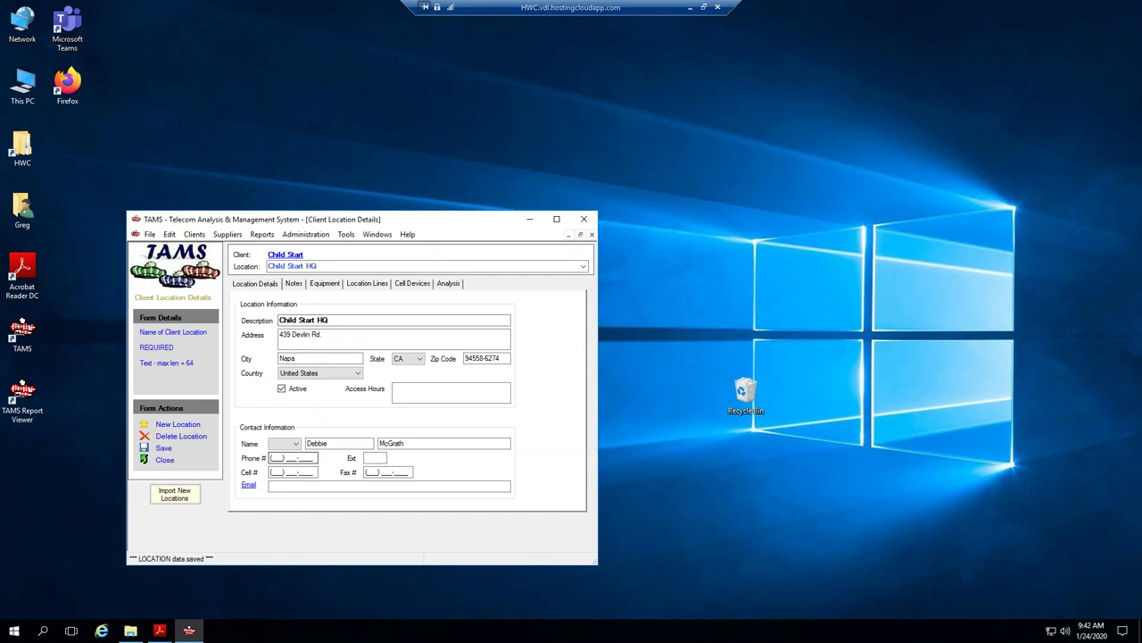
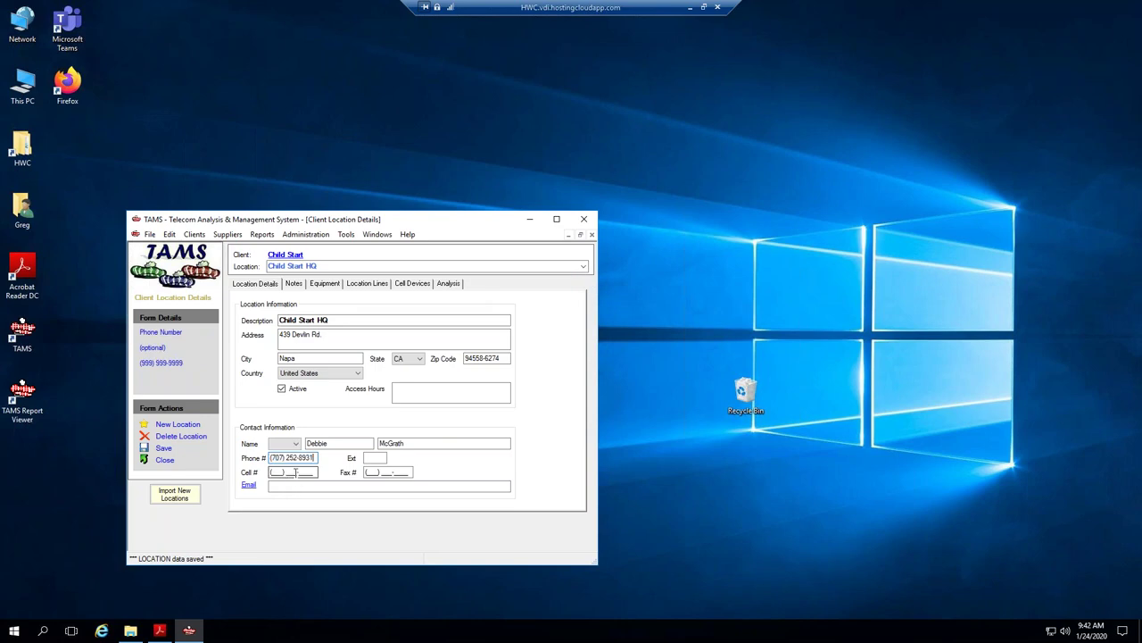
pyautogui.click(165, 452)
# Remove the stray x from the location's address and save the correction.
pyautogui.click(341, 336)
pyautogui.click(281, 388)
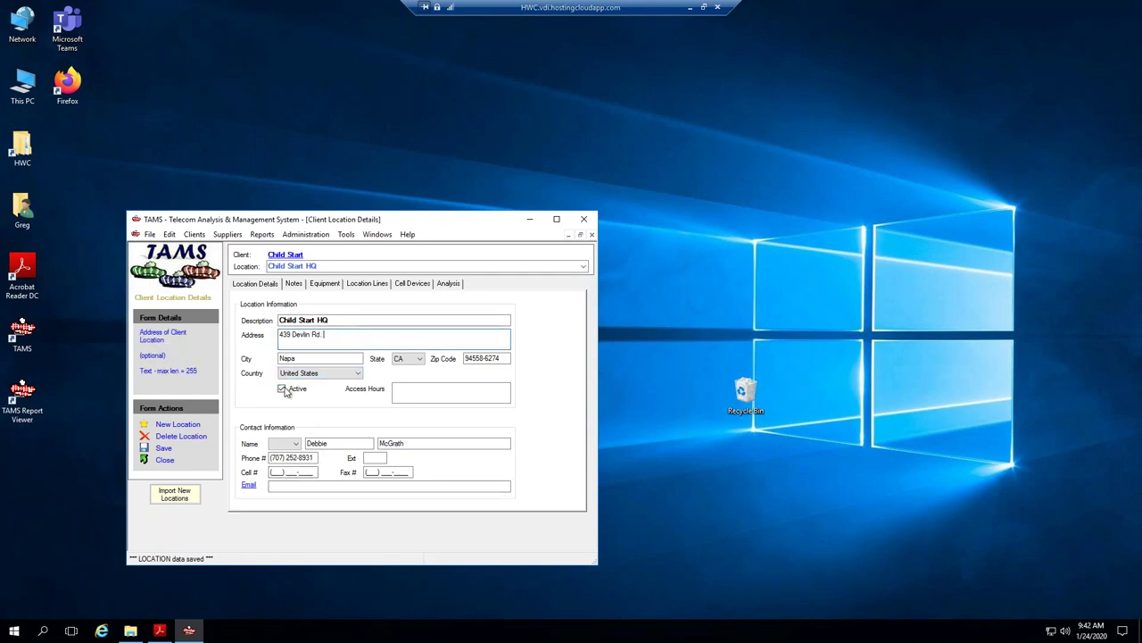
pyautogui.click(591, 234)
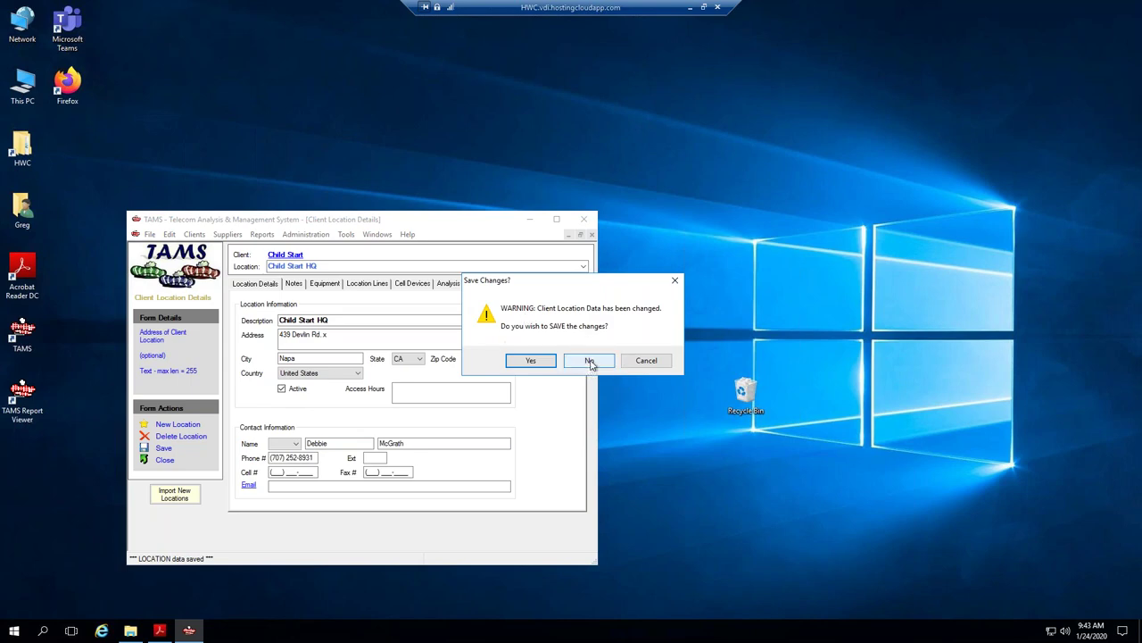
pyautogui.click(590, 361)
pyautogui.click(346, 336)
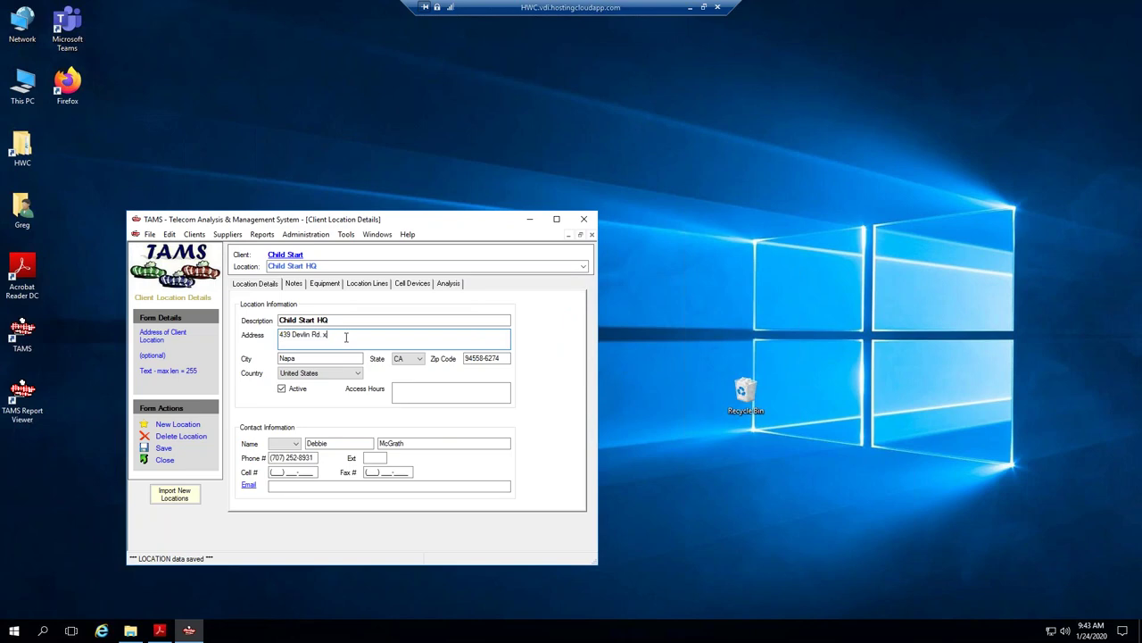
pyautogui.press('BackSpace')
pyautogui.click(161, 451)
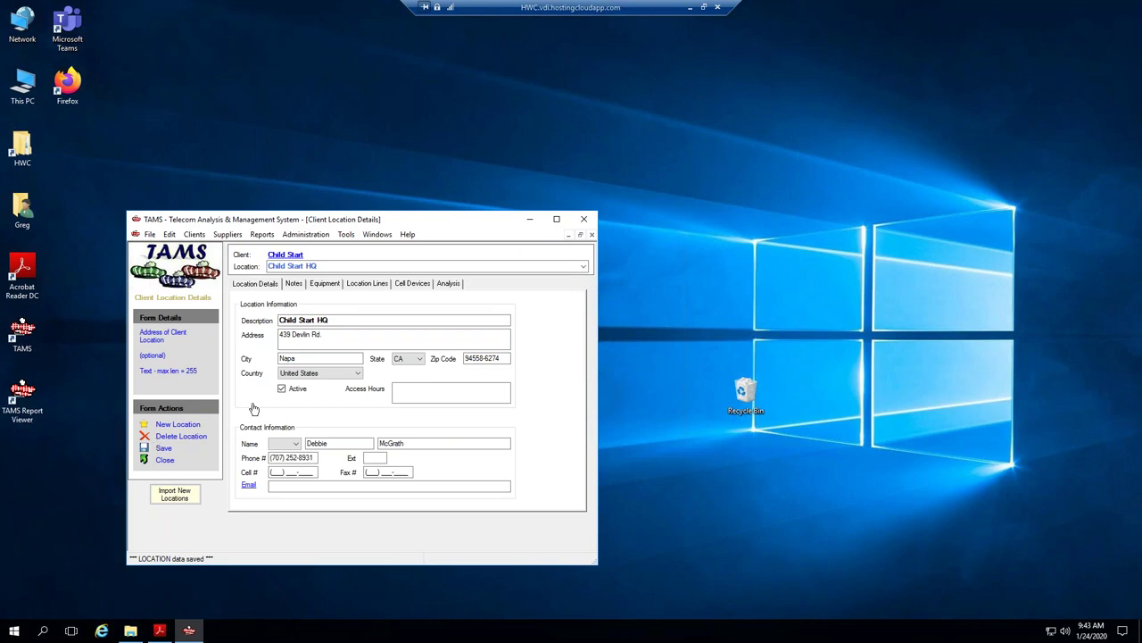
# Cascade the open forms and maximize the location details form.
pyautogui.click(376, 233)
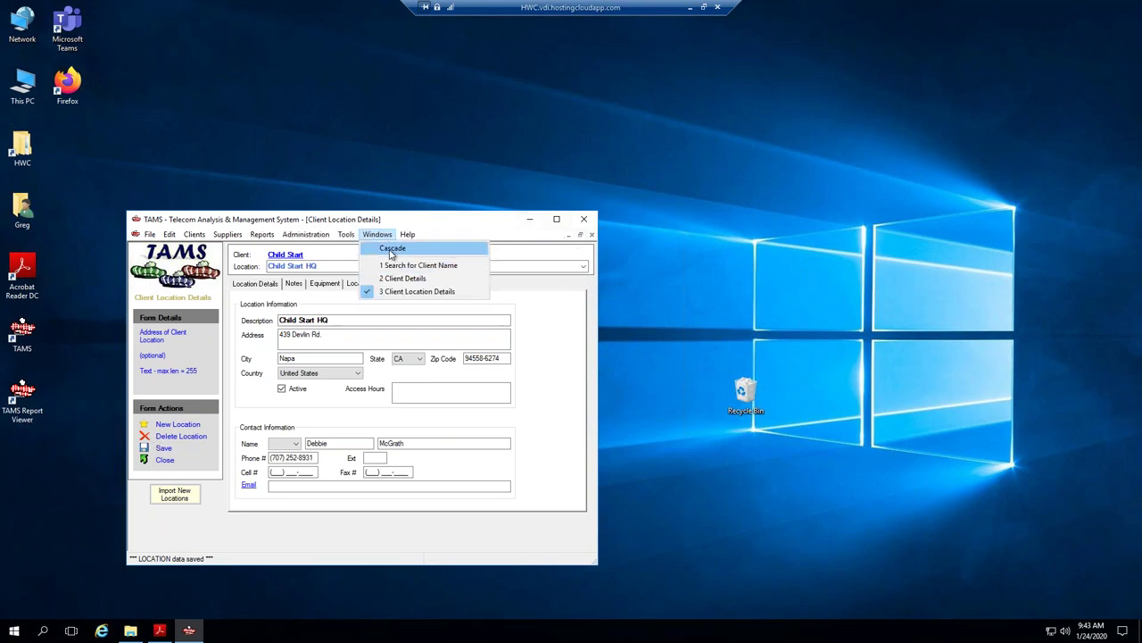
pyautogui.click(391, 249)
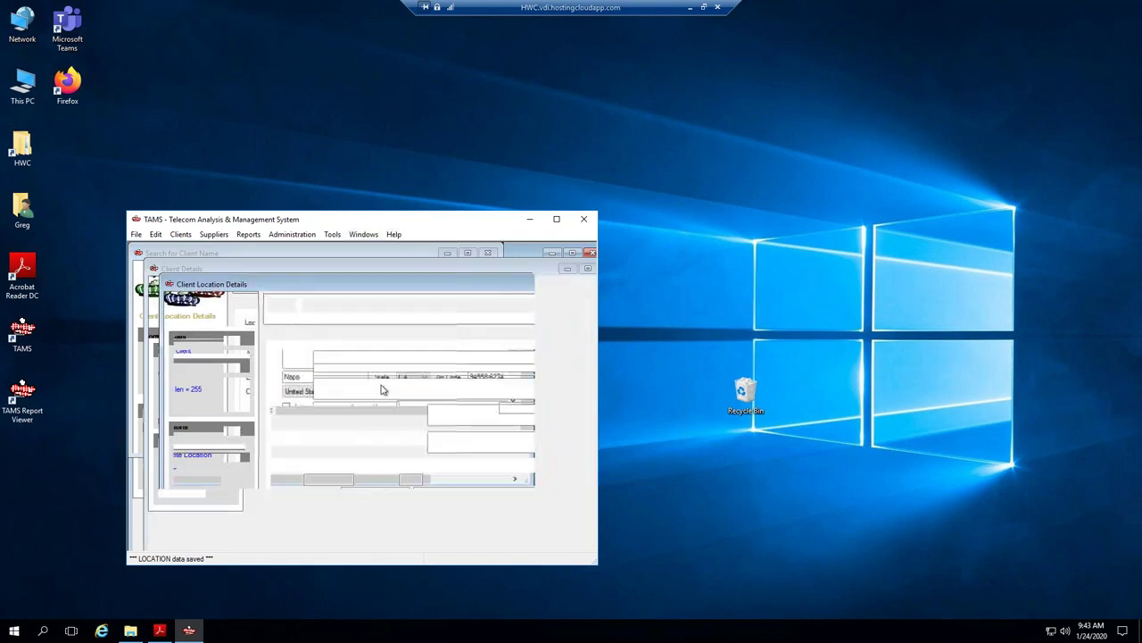
pyautogui.doubleClick(302, 285)
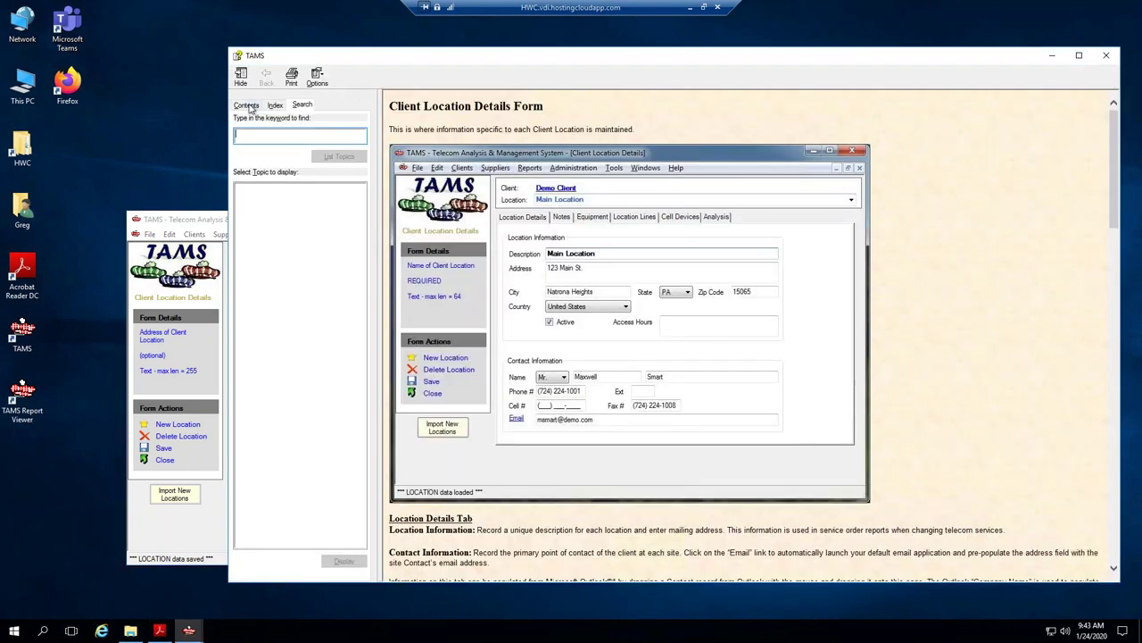
pyautogui.click(251, 105)
pyautogui.click(241, 121)
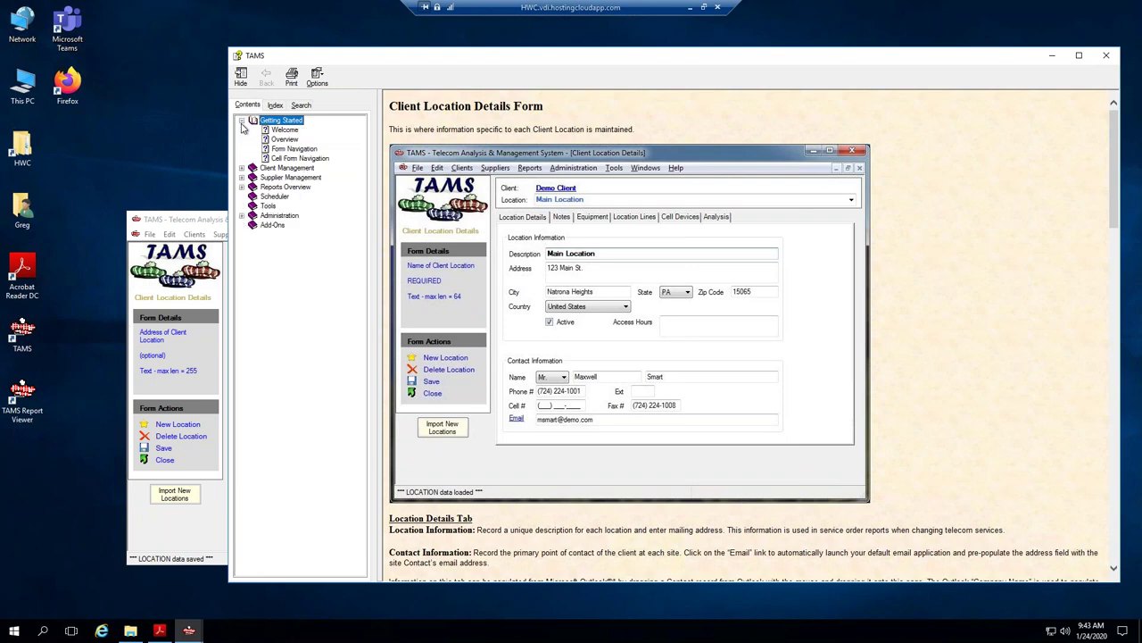
pyautogui.click(284, 140)
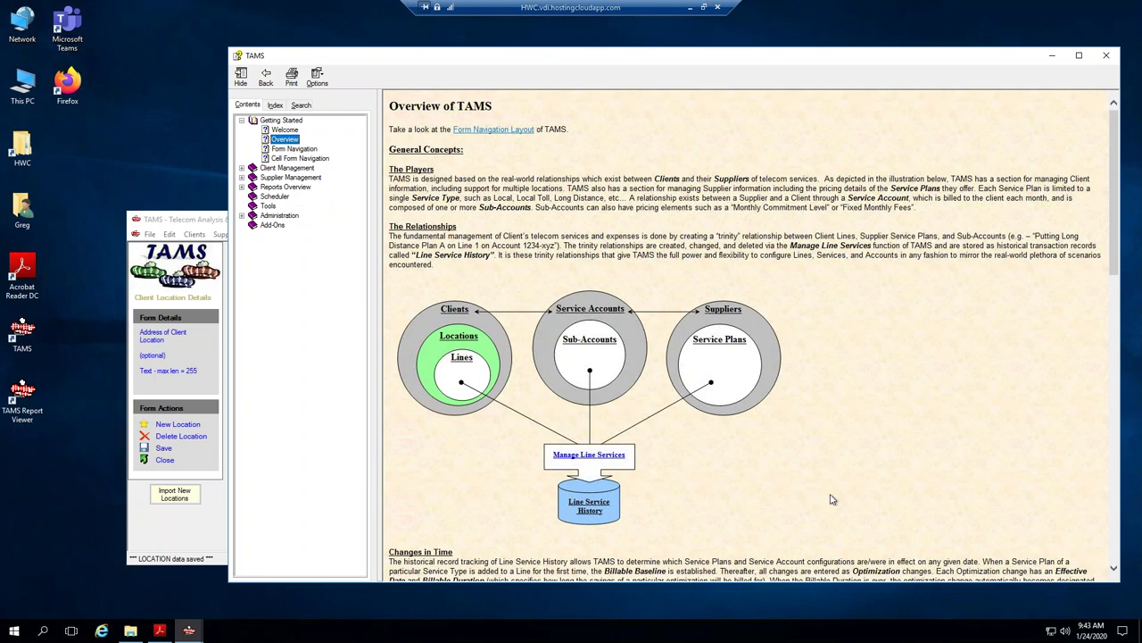
pyautogui.doubleClick(448, 309)
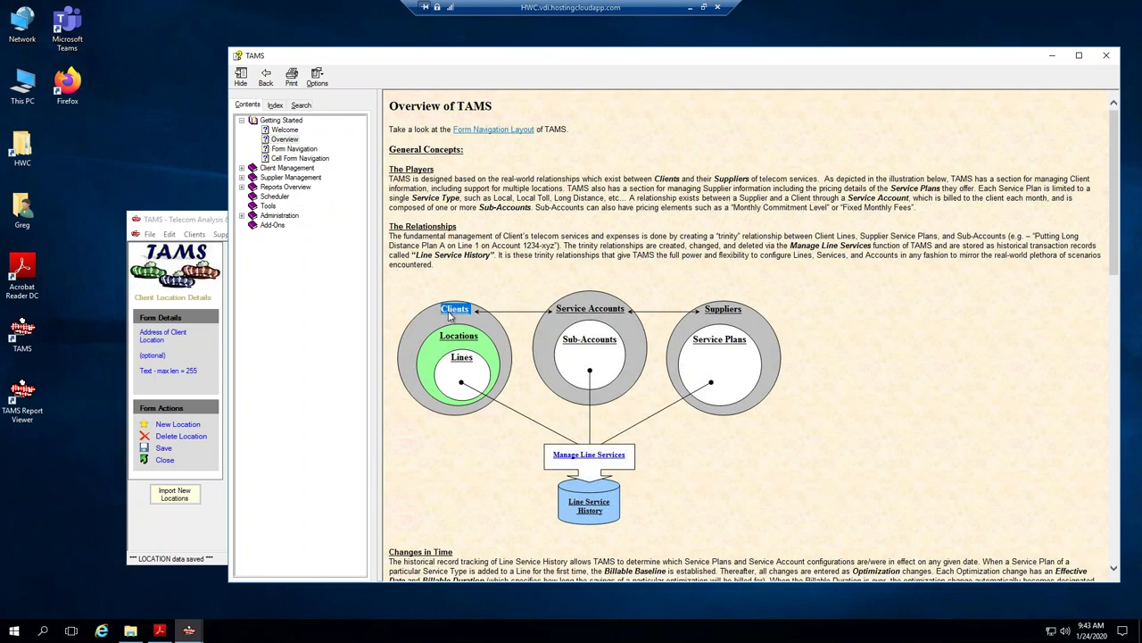
pyautogui.doubleClick(449, 336)
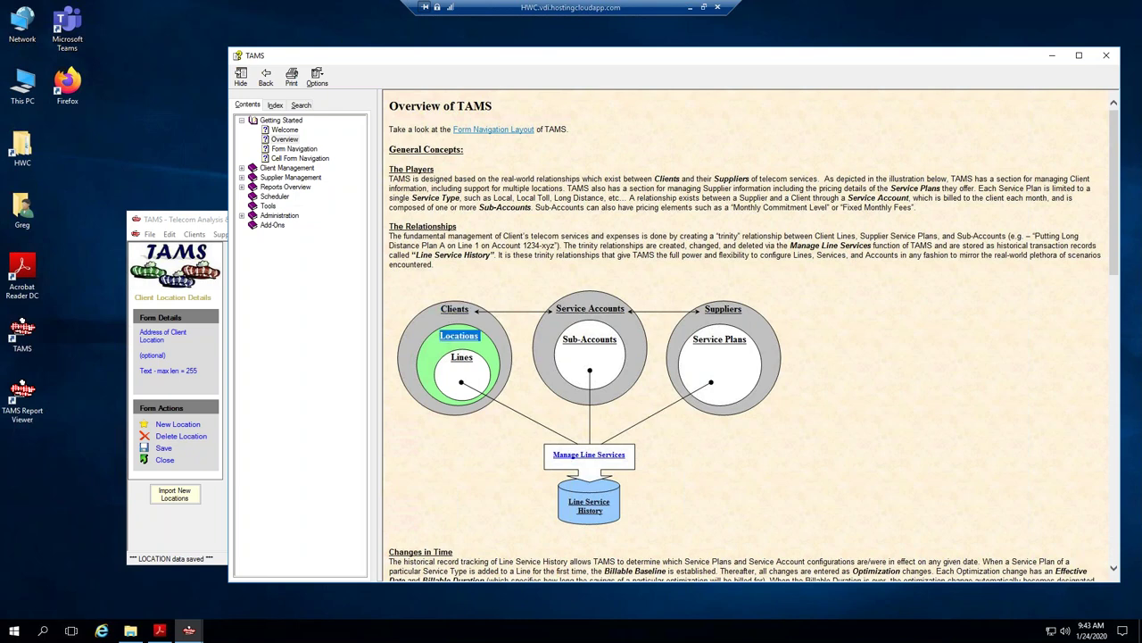
pyautogui.doubleClick(461, 356)
pyautogui.doubleClick(723, 309)
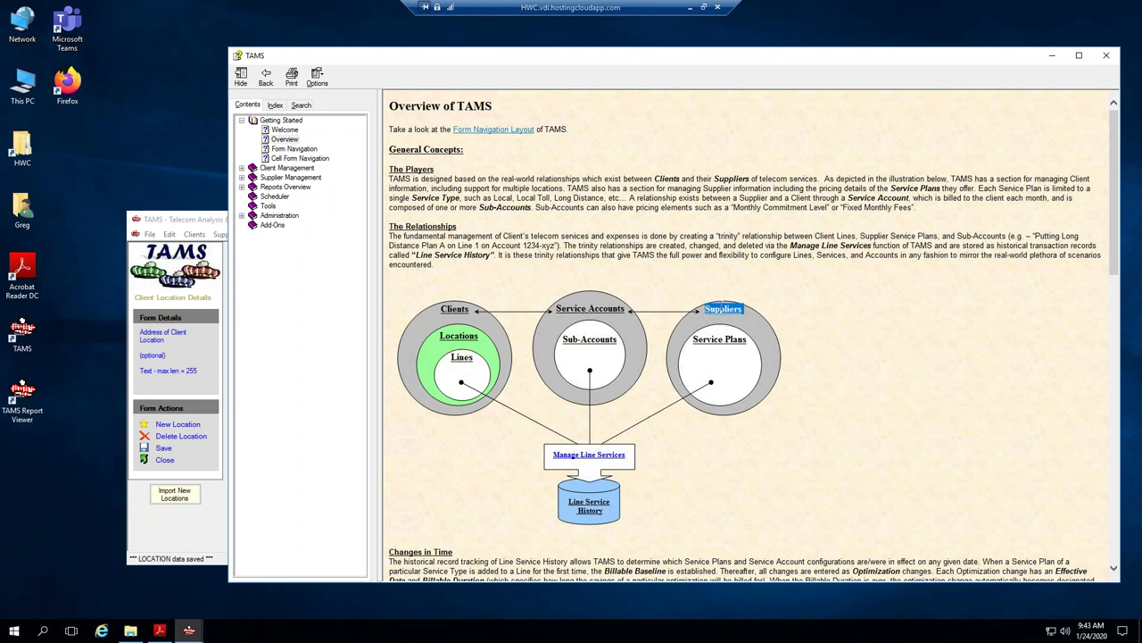
pyautogui.doubleClick(454, 309)
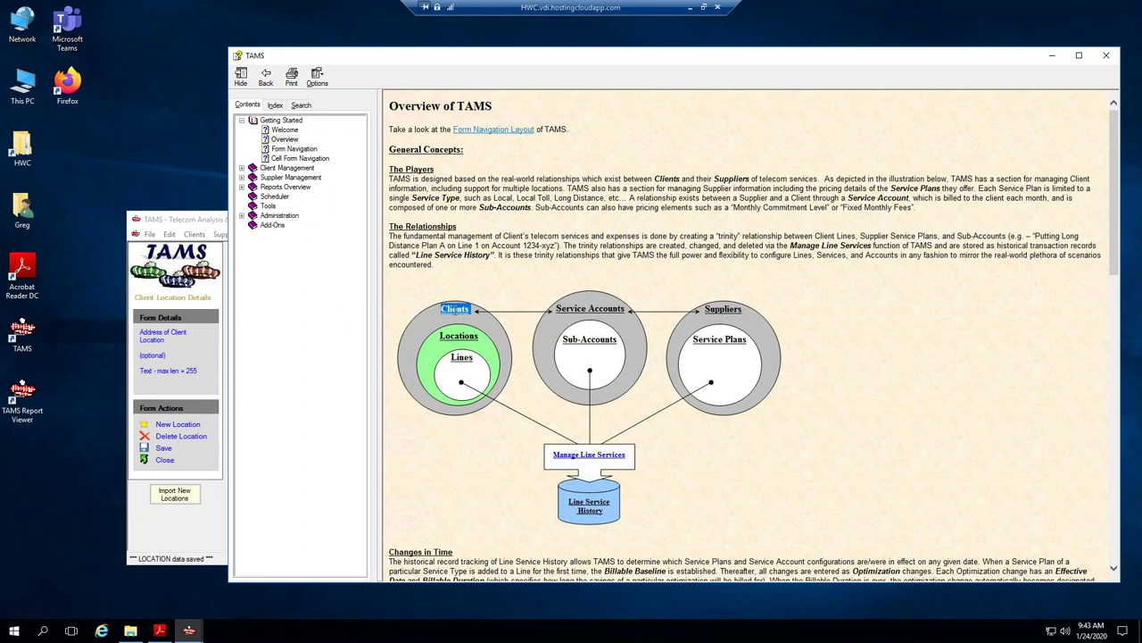
pyautogui.doubleClick(727, 308)
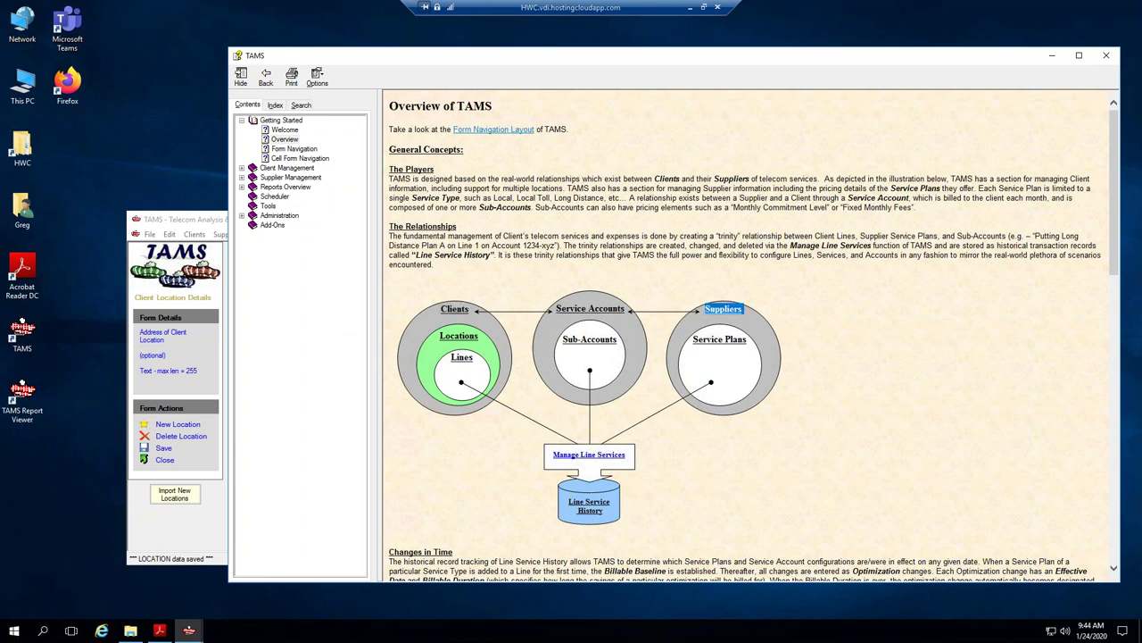
pyautogui.doubleClick(719, 339)
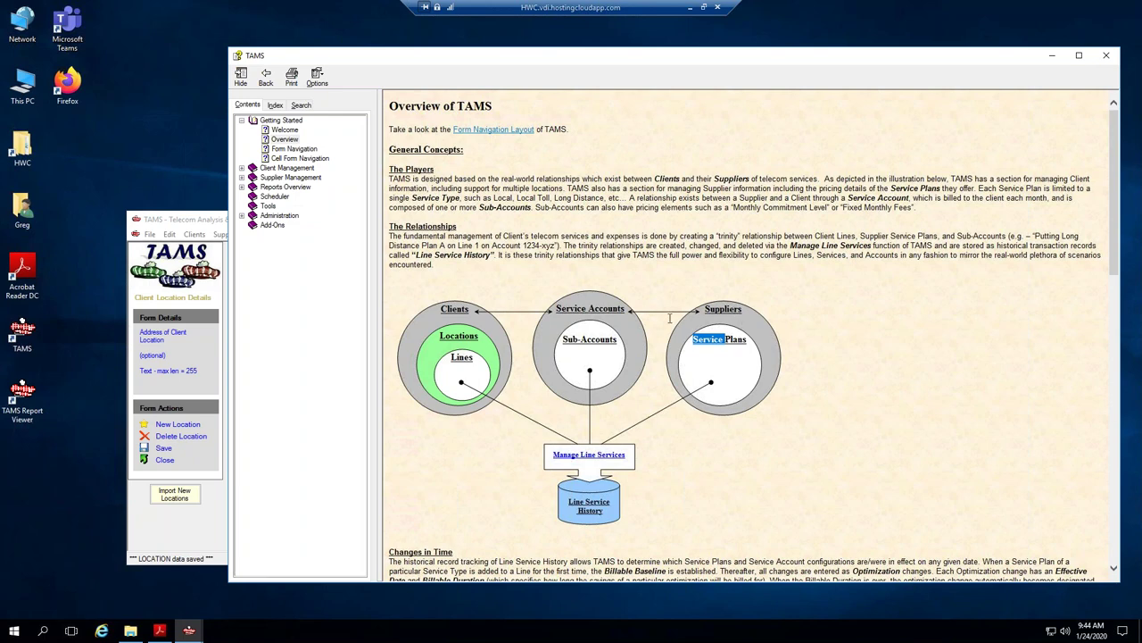
pyautogui.moveTo(556, 308); pyautogui.dragTo(626, 309)
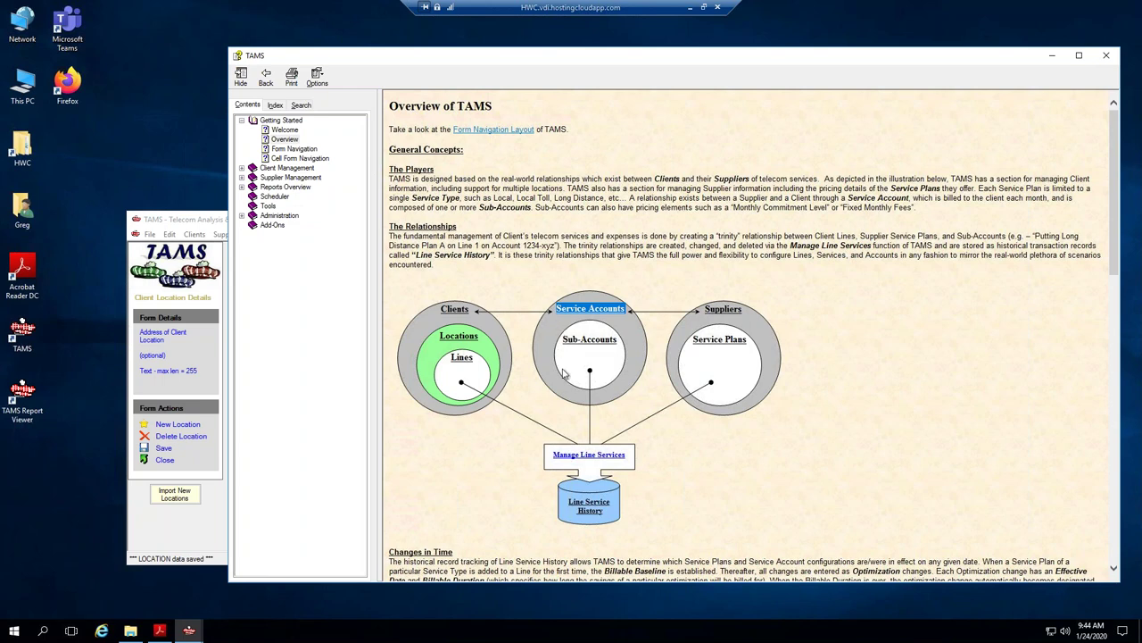
pyautogui.moveTo(562, 341); pyautogui.dragTo(610, 342)
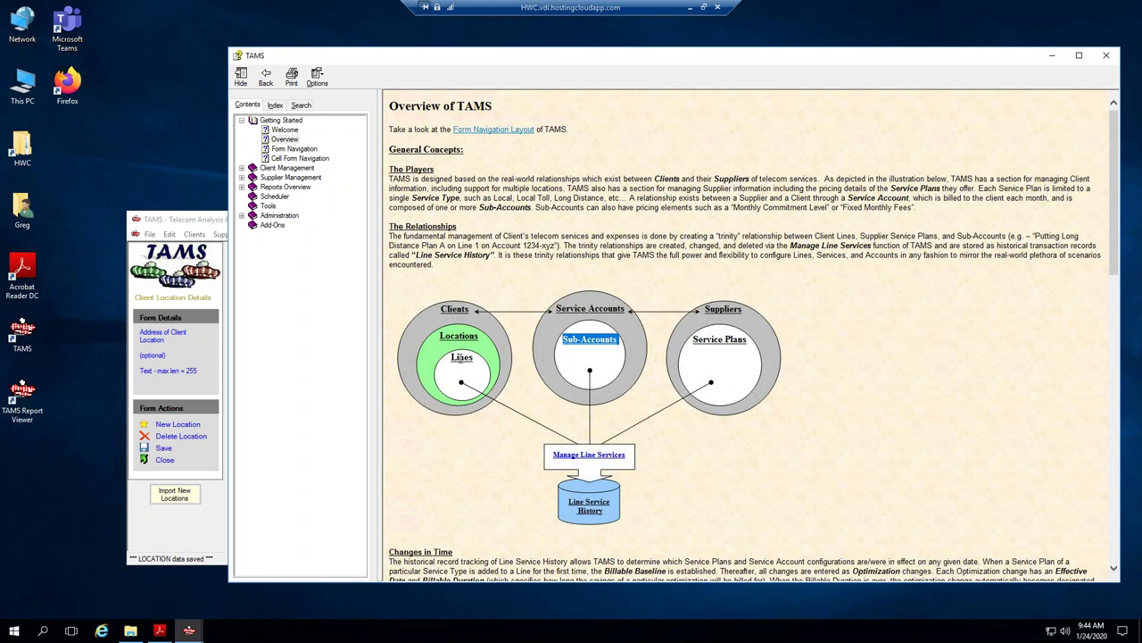
pyautogui.click(473, 359)
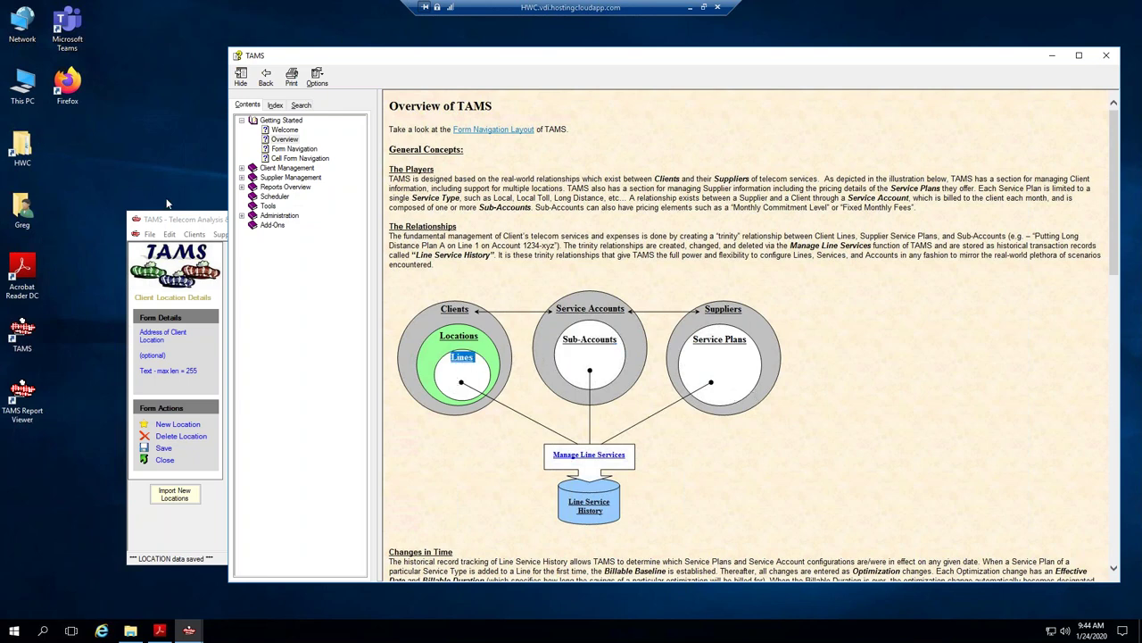
pyautogui.moveTo(370, 60); pyautogui.dragTo(481, 65)
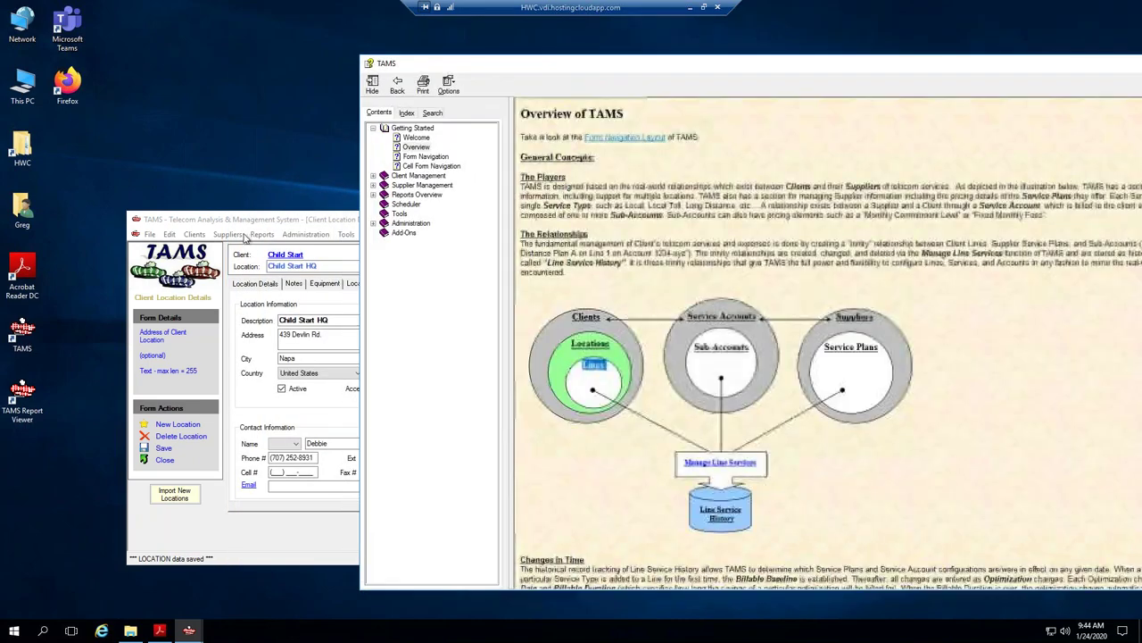
pyautogui.click(314, 219)
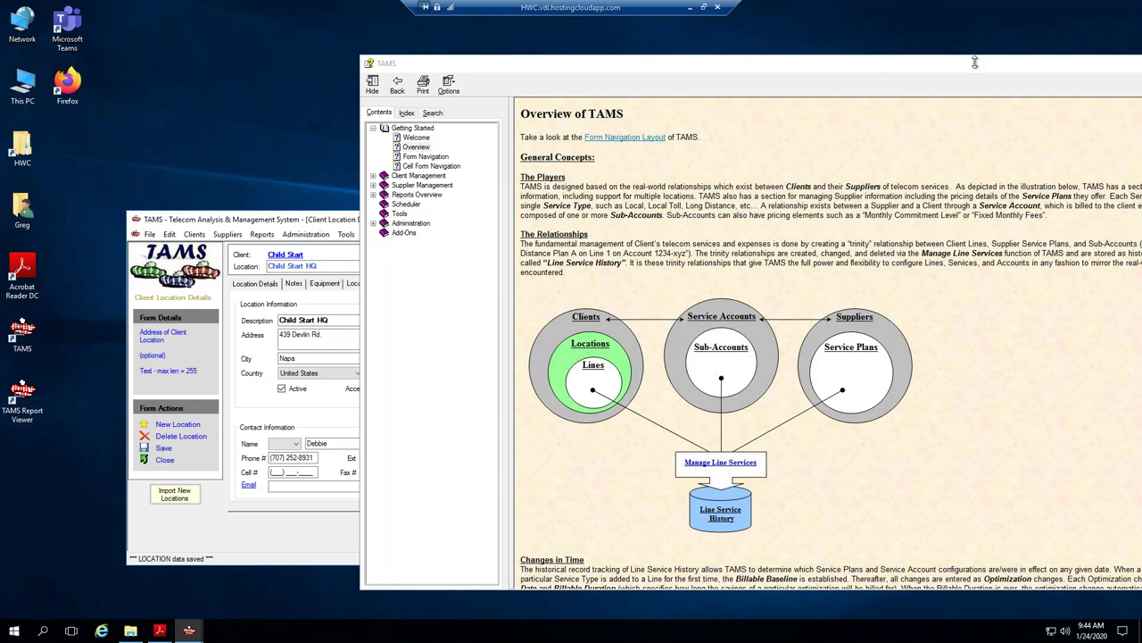
pyautogui.moveTo(973, 62); pyautogui.dragTo(941, 45)
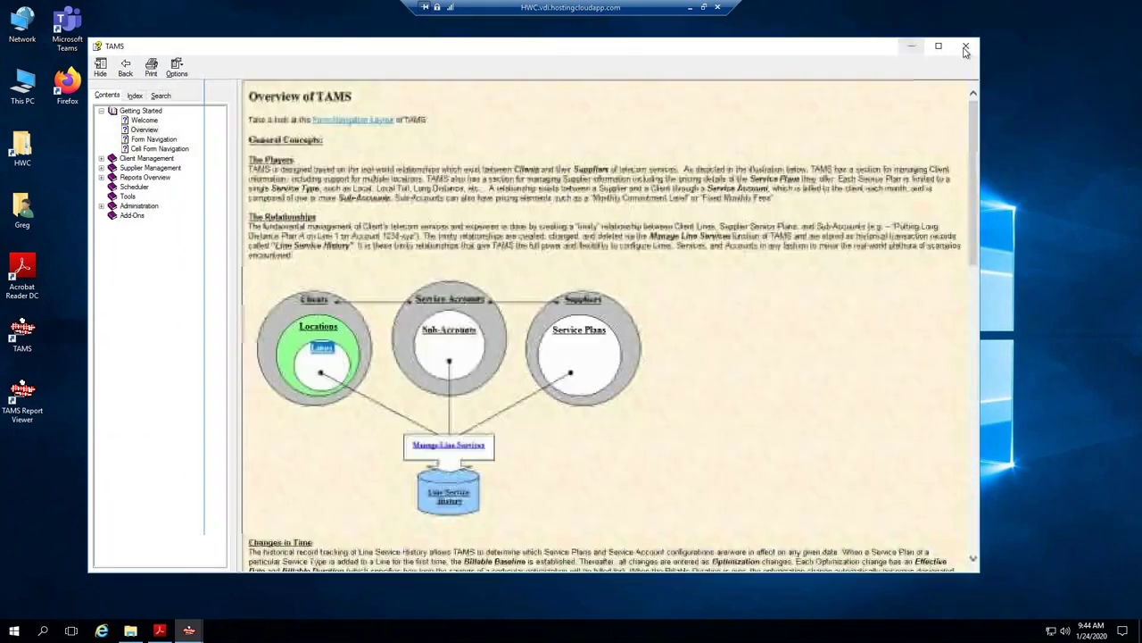
# Close Help and add the location's main phone line, described 'Main #', to Child Start HQ.
pyautogui.click(966, 45)
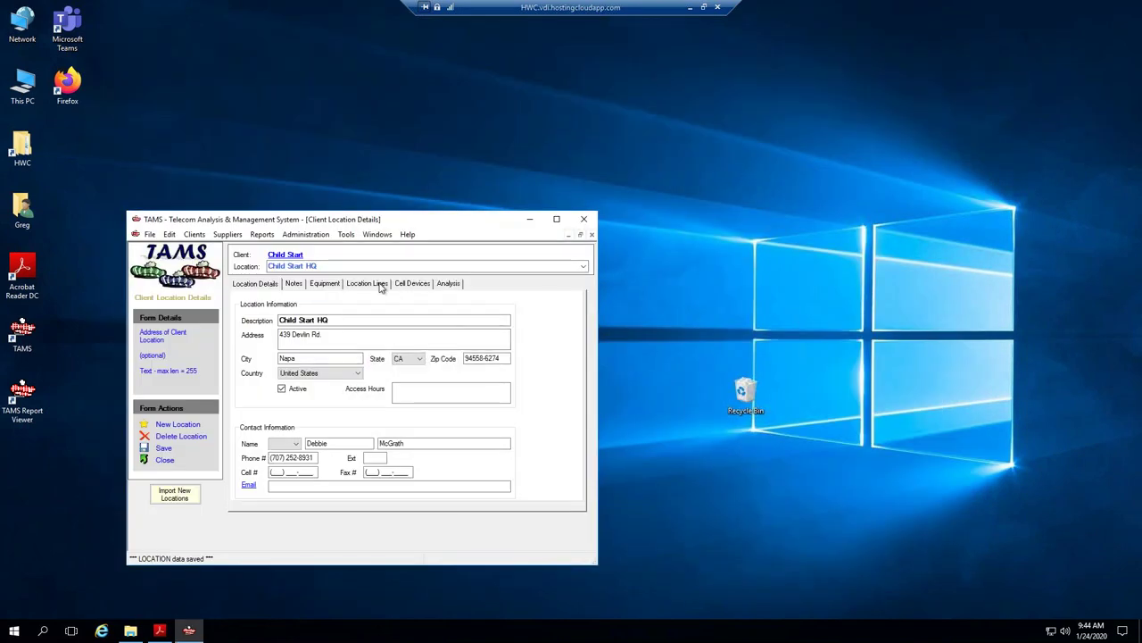
pyautogui.click(382, 285)
pyautogui.click(311, 496)
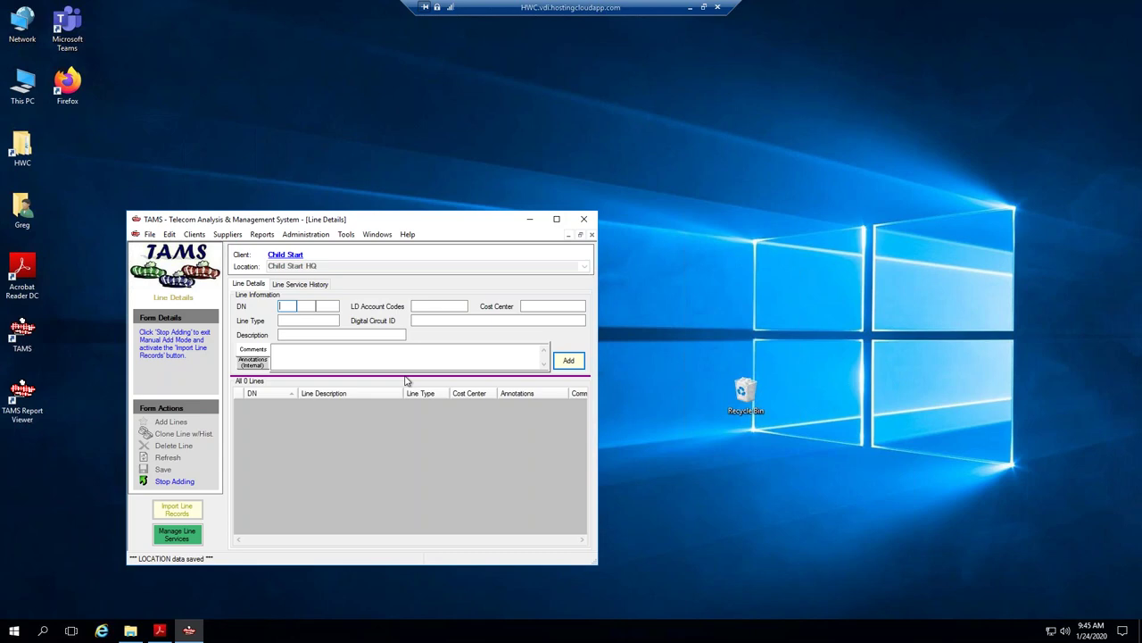
pyautogui.click(308, 305)
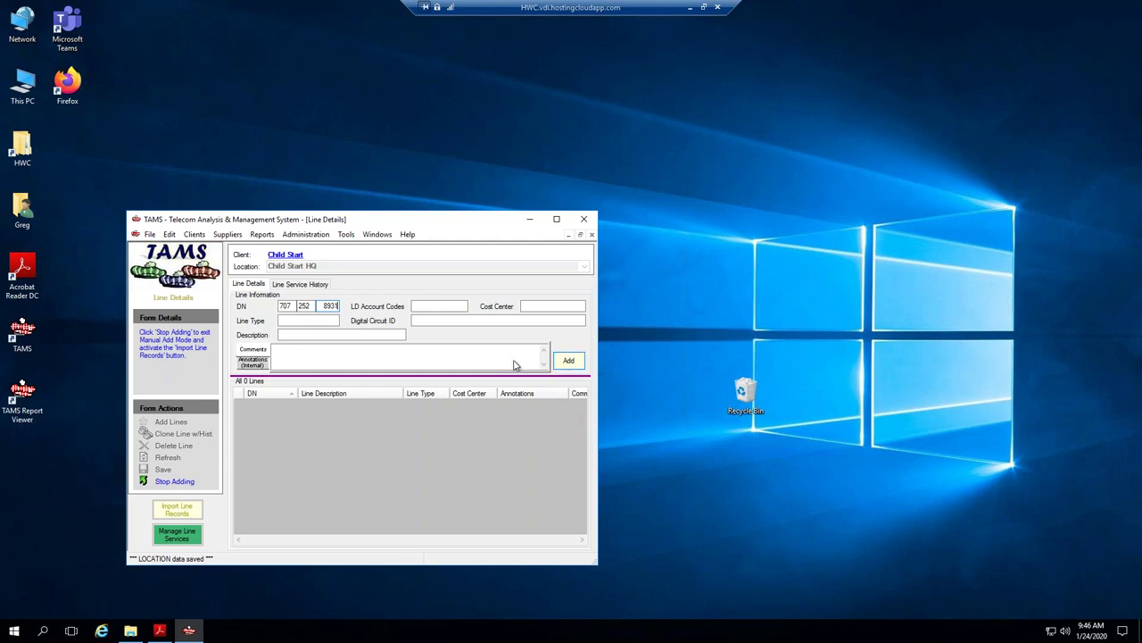
pyautogui.click(289, 335)
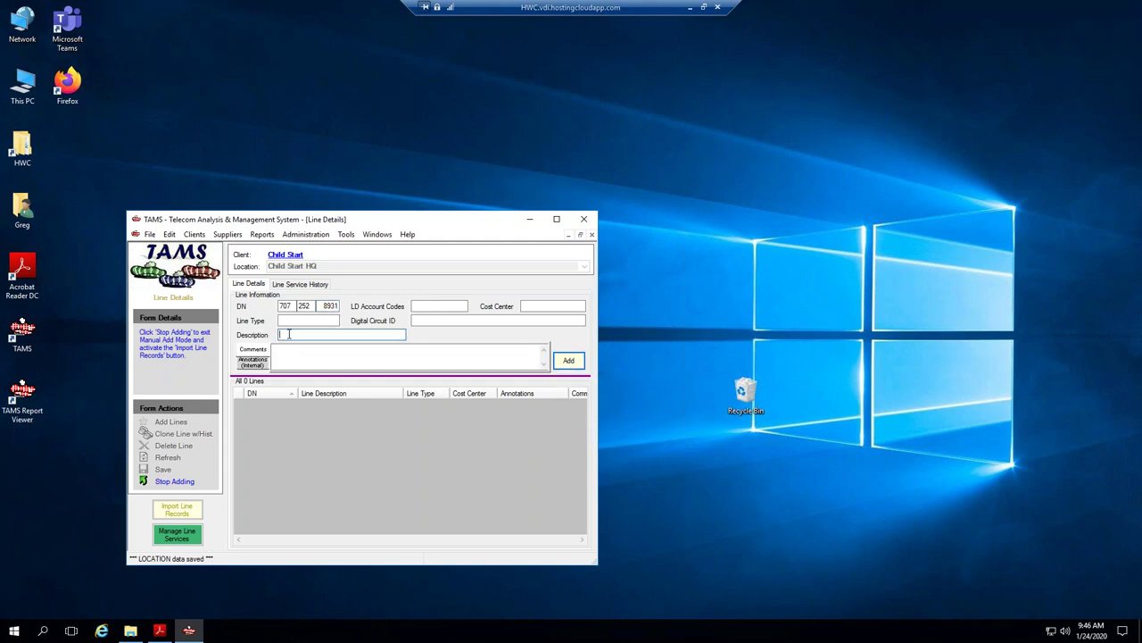
pyautogui.write('Main #')
pyautogui.click(282, 319)
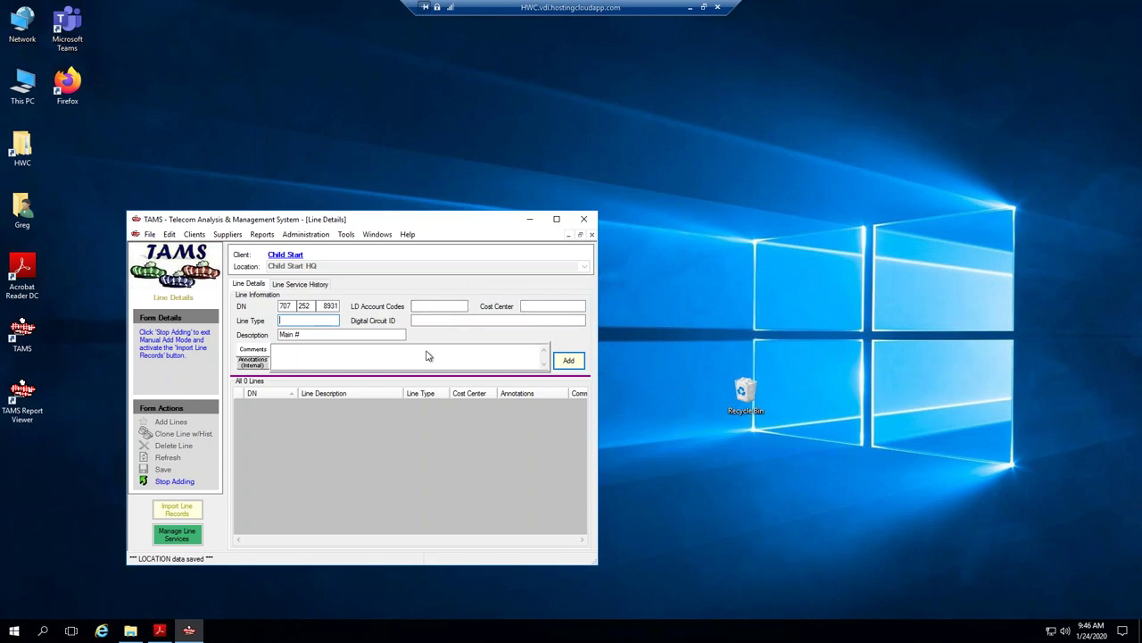
pyautogui.click(569, 360)
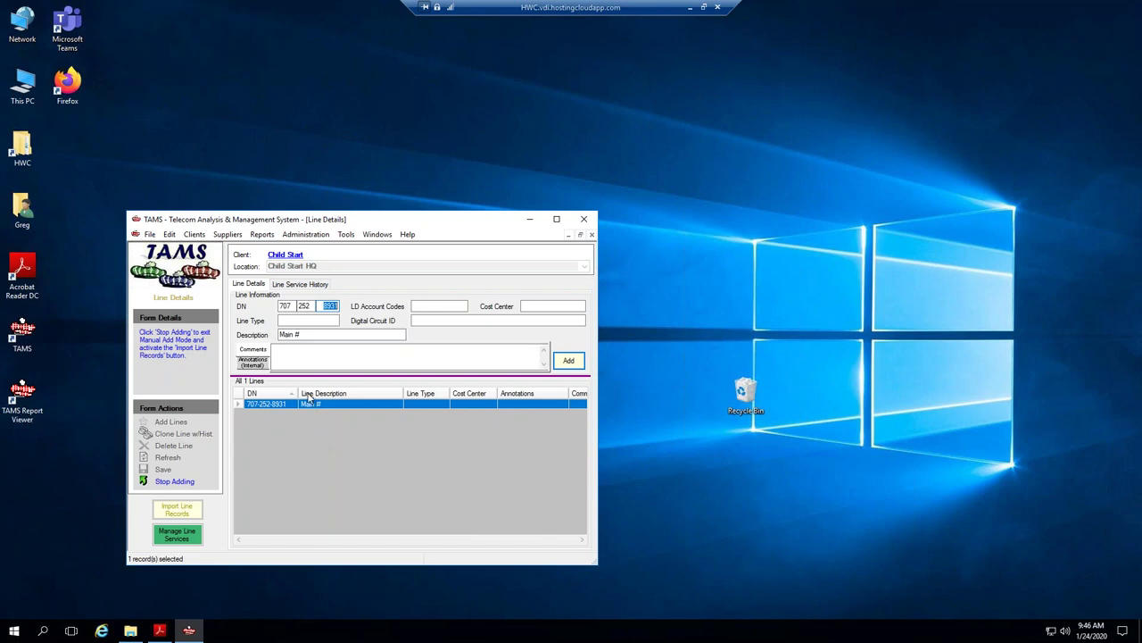
# Add a second line ending in INET and change its description to 'Internet Circuit'.
pyautogui.write('INET')
pyautogui.click(325, 306)
pyautogui.click(315, 306)
pyautogui.click(568, 368)
pyautogui.click(187, 483)
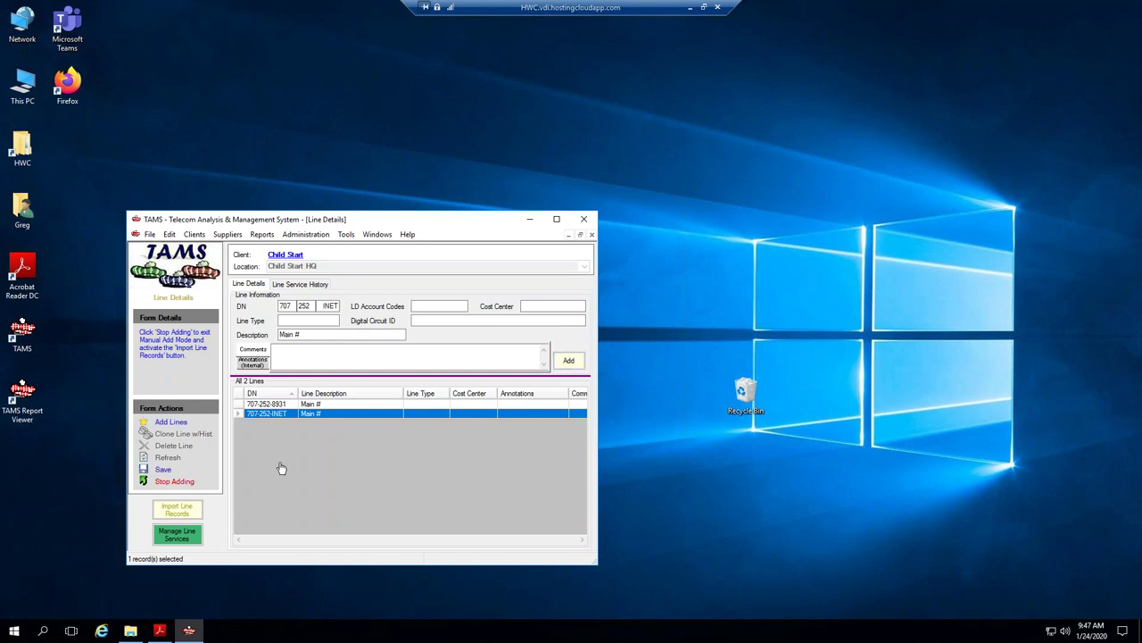
pyautogui.moveTo(306, 336); pyautogui.dragTo(276, 337)
pyautogui.press('BackSpace')
pyautogui.write('Internet Circuit')
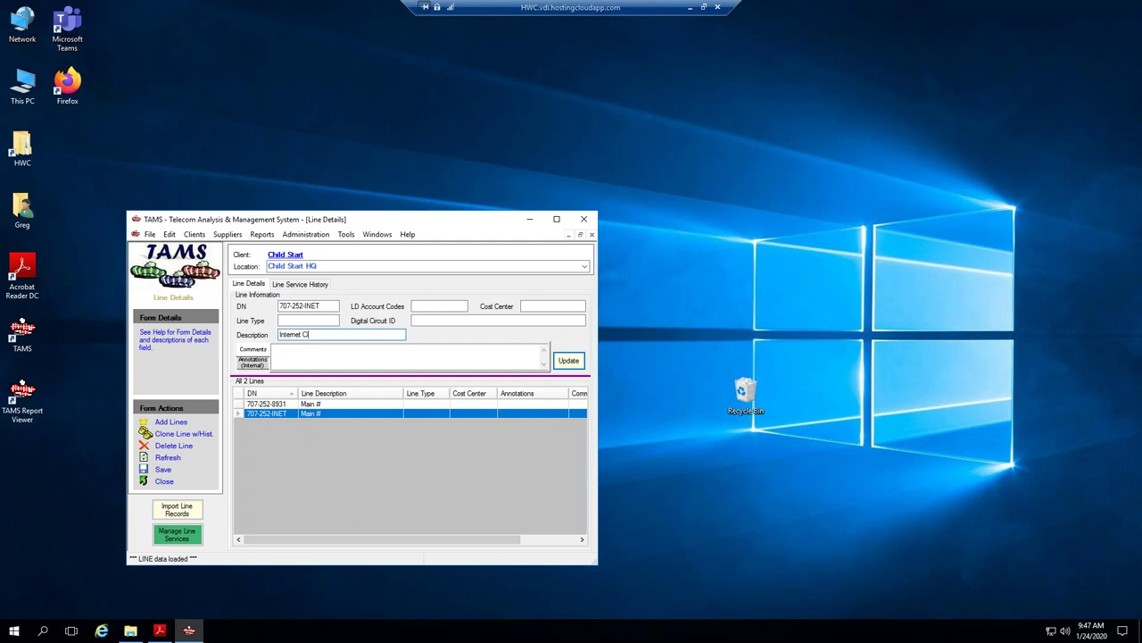
pyautogui.click(567, 361)
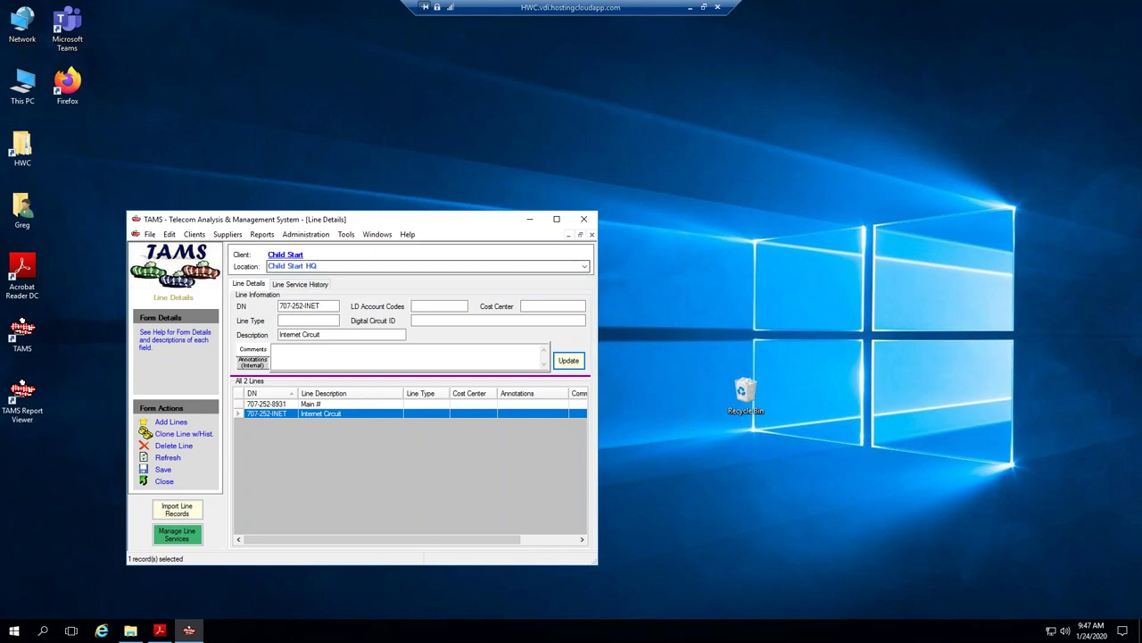
# Open the supplier search and view the charges page of Telepacific_0217.pdf in Acrobat.
pyautogui.click(229, 234)
pyautogui.click(239, 254)
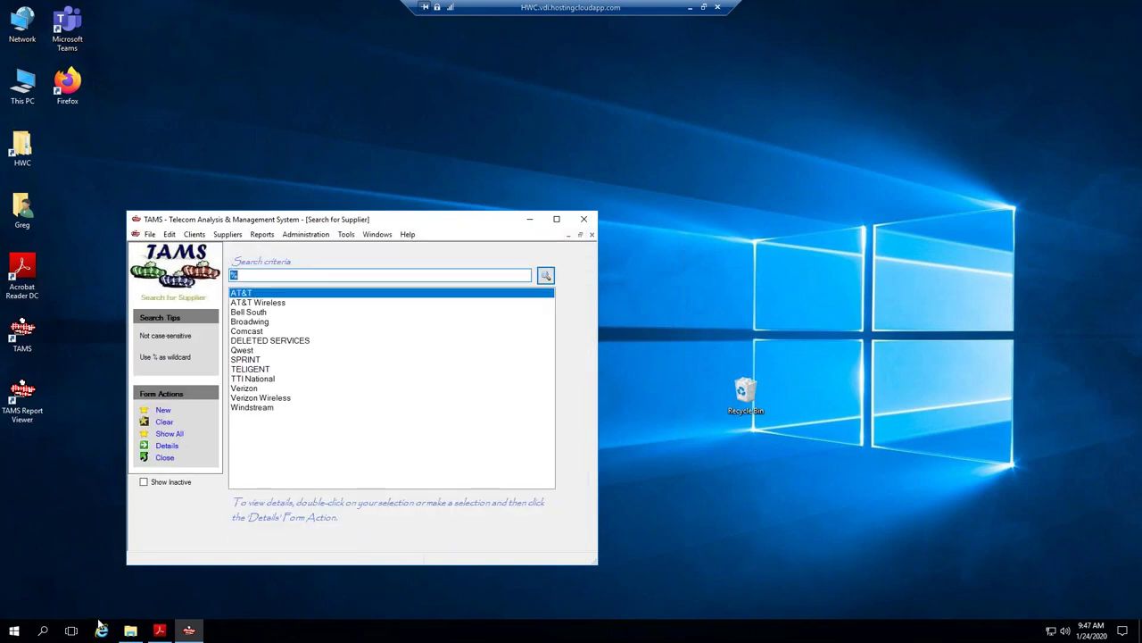
pyautogui.click(161, 631)
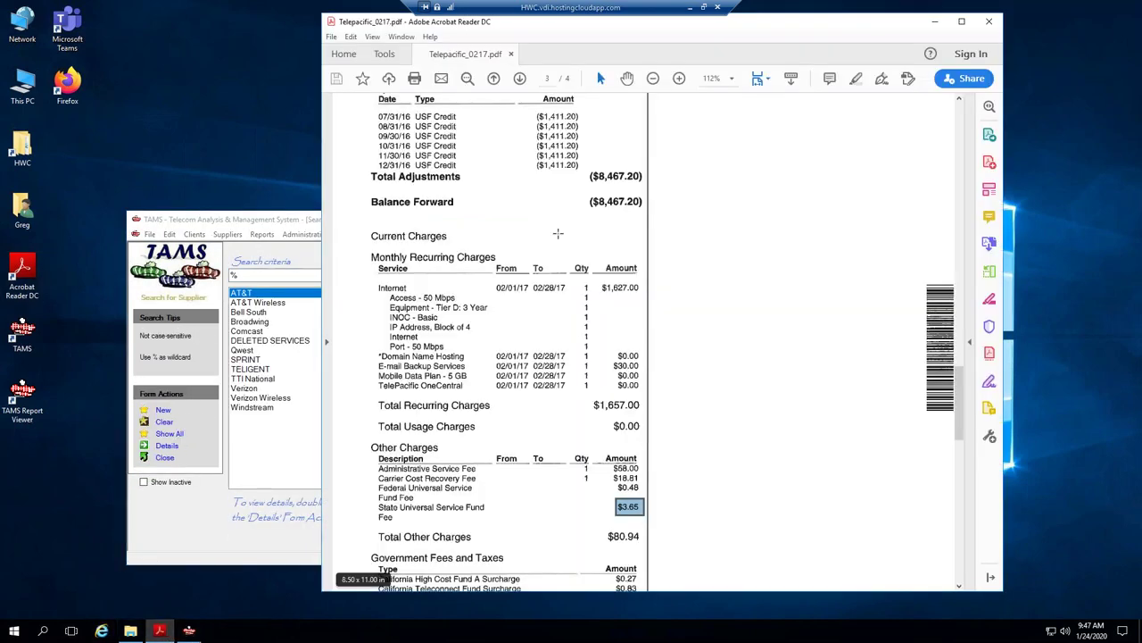
pyautogui.scroll(1, 500, 357)
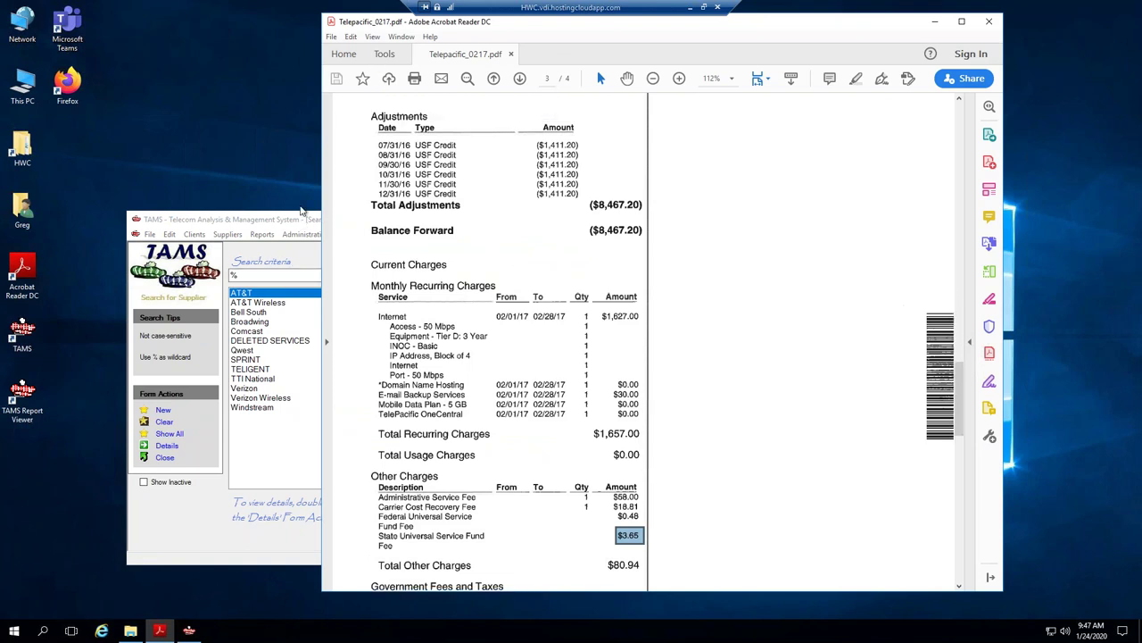
pyautogui.click(294, 225)
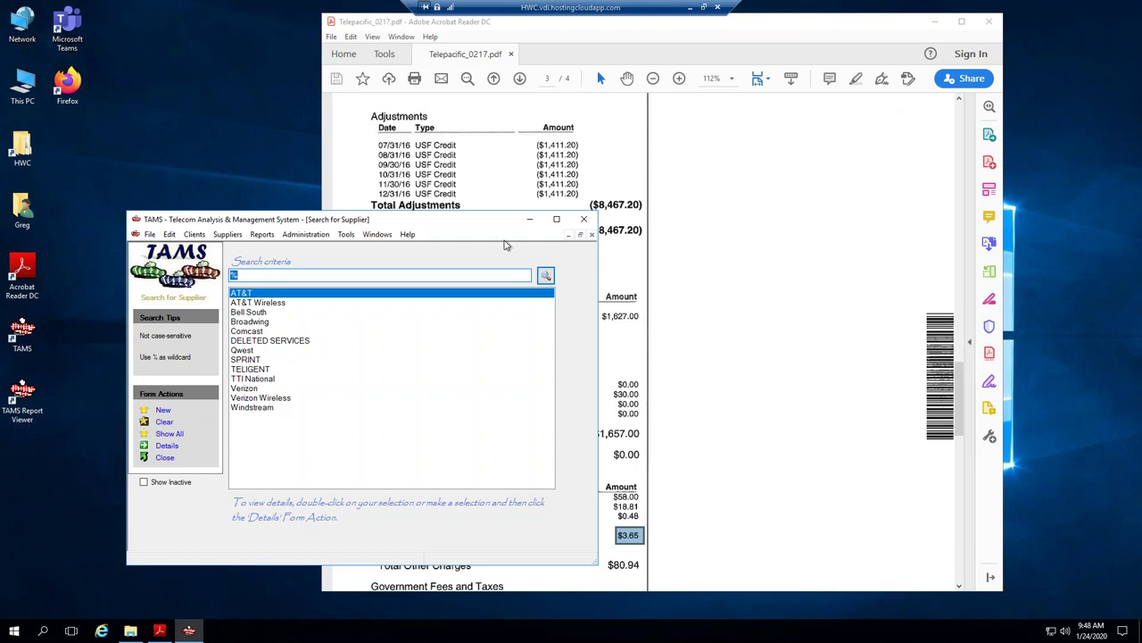
# Start a new supplier record named TPx Communications.
pyautogui.moveTo(694, 27); pyautogui.dragTo(755, 38)
pyautogui.moveTo(286, 222); pyautogui.dragTo(267, 221)
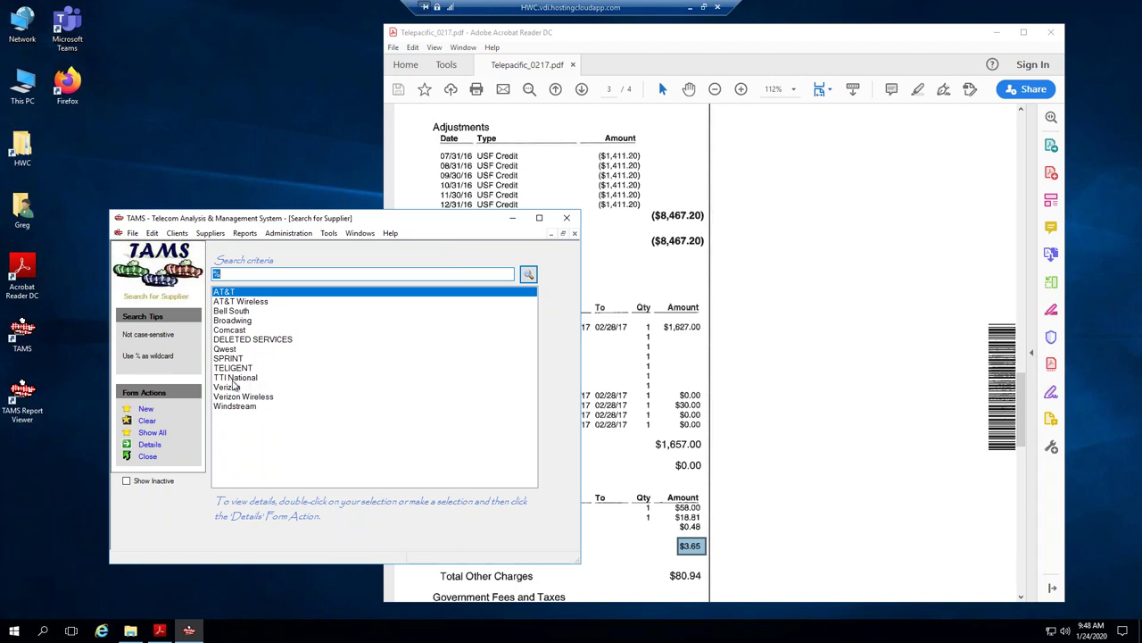
pyautogui.click(144, 409)
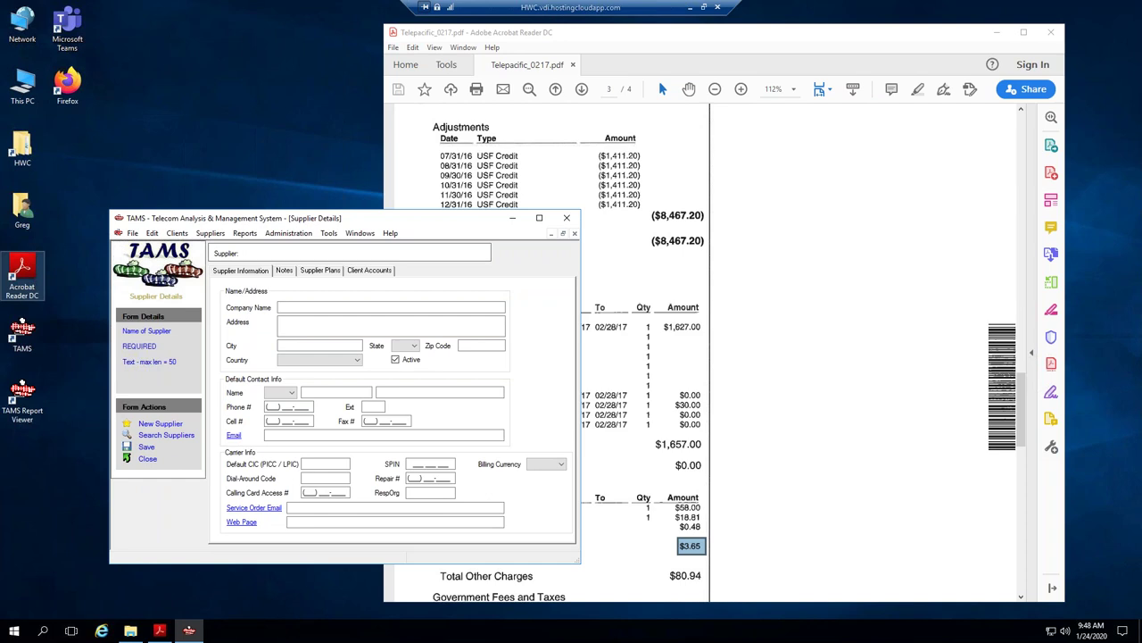
pyautogui.click(299, 307)
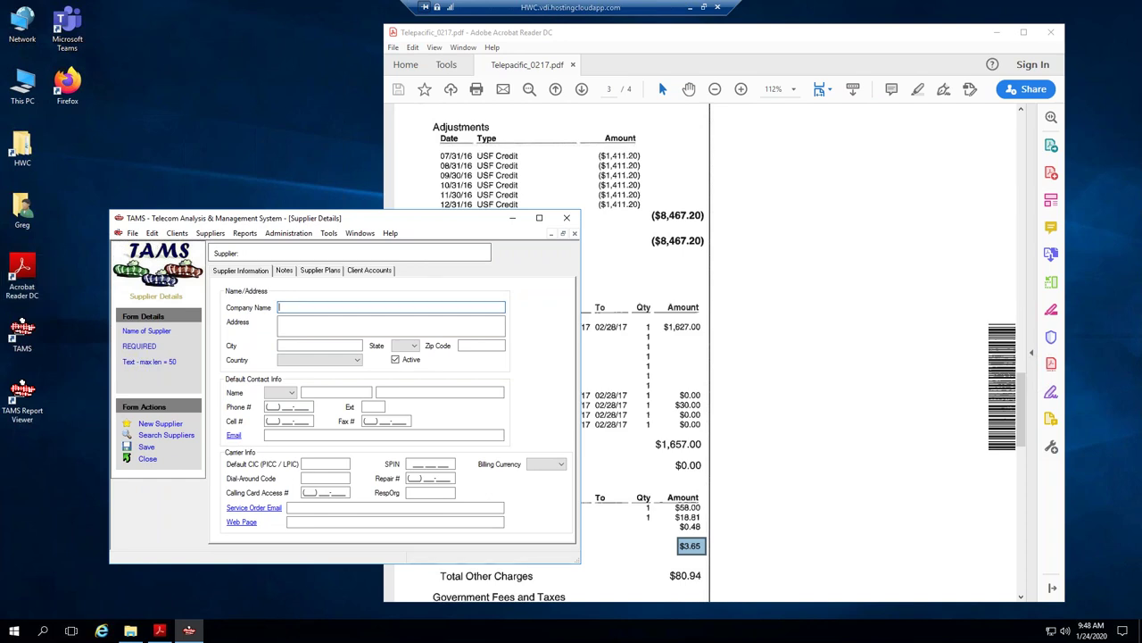
pyautogui.write('P')
pyautogui.press('BackSpace')
pyautogui.write('TC')
pyautogui.press('BackSpace')
pyautogui.write('Px Communications')
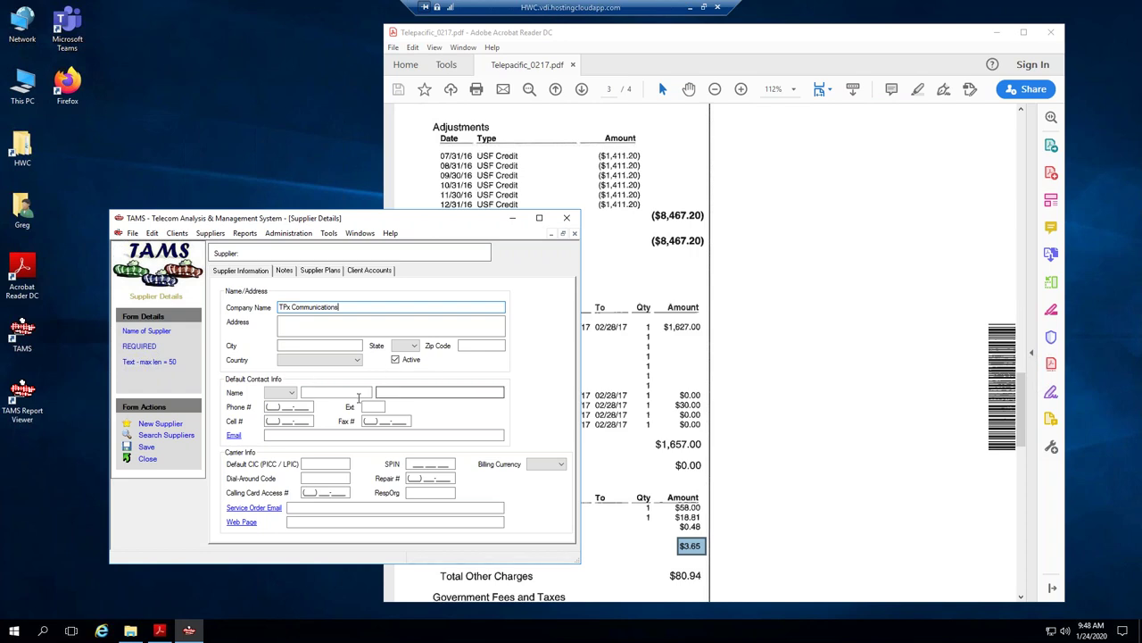
pyautogui.click(273, 436)
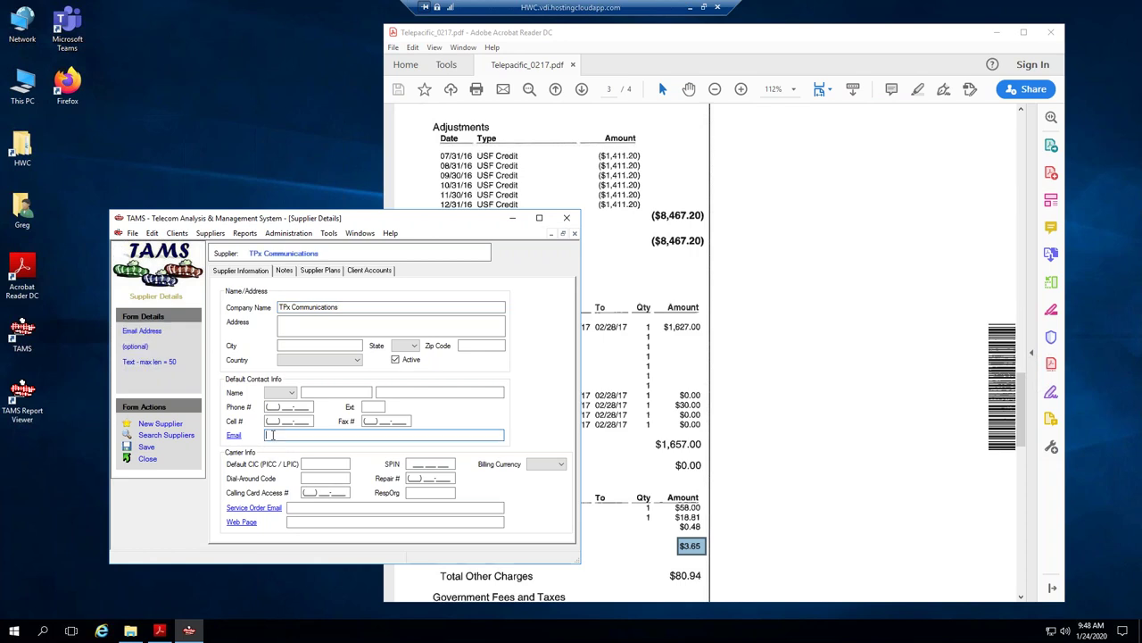
pyautogui.click(292, 518)
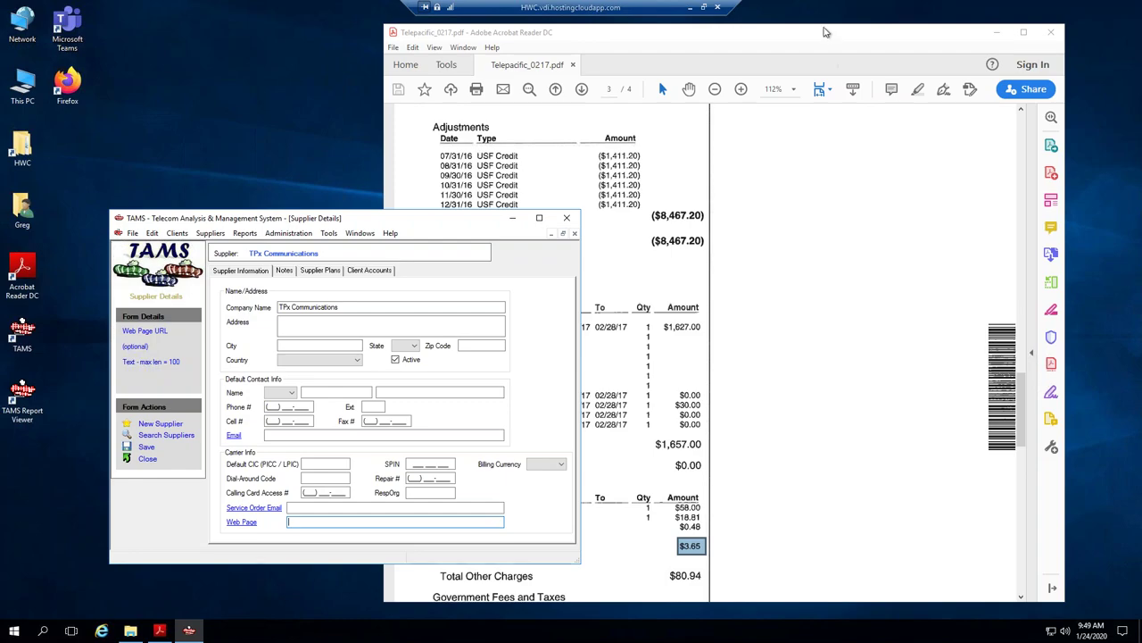
pyautogui.click(1026, 339)
pyautogui.scroll(10, 1018, 216)
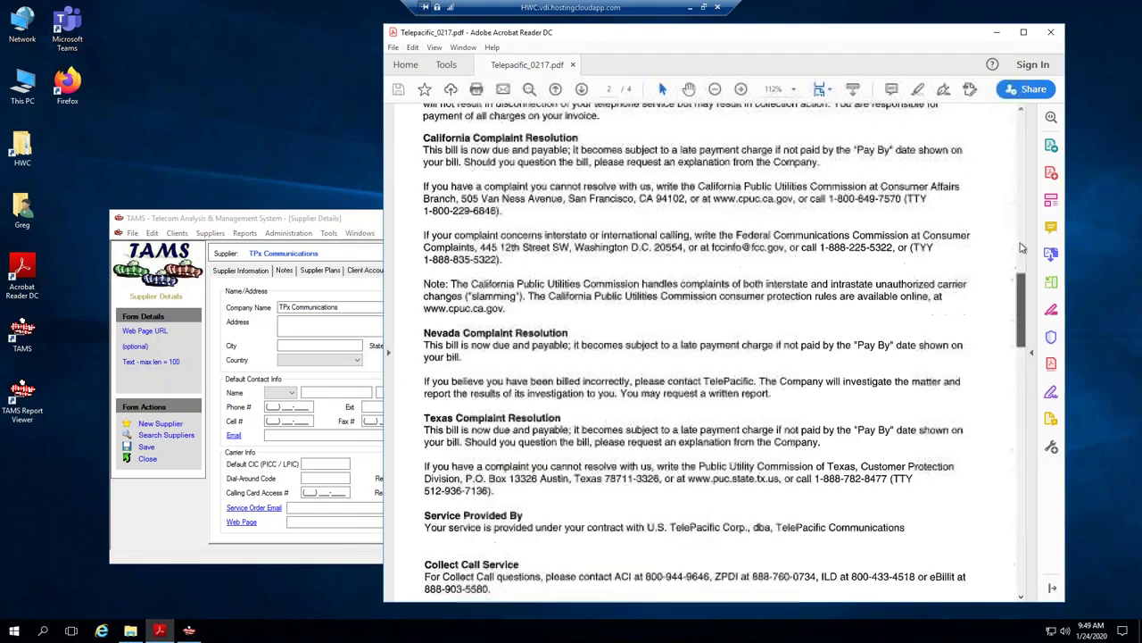
pyautogui.scroll(10, 1018, 217)
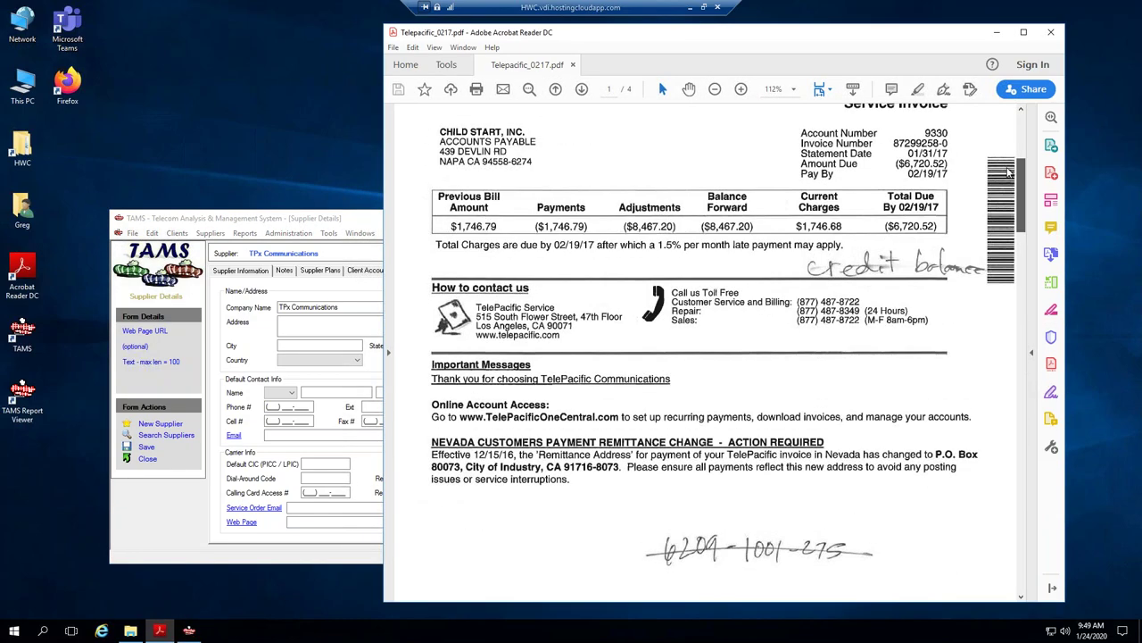
pyautogui.scroll(3, 1010, 173)
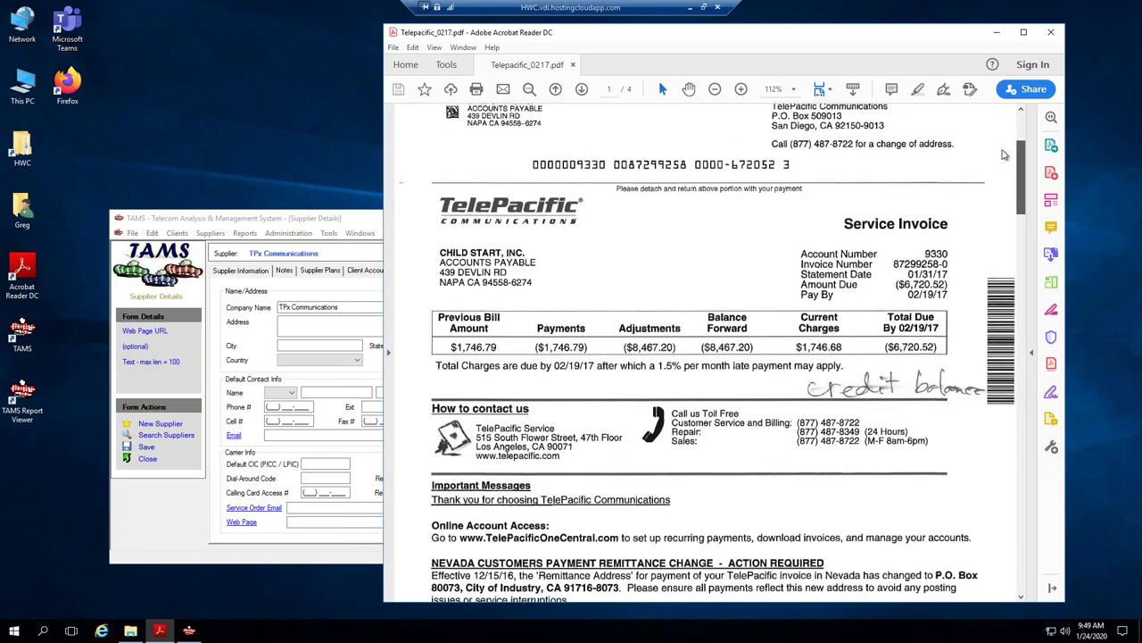
pyautogui.scroll(-1, 1004, 159)
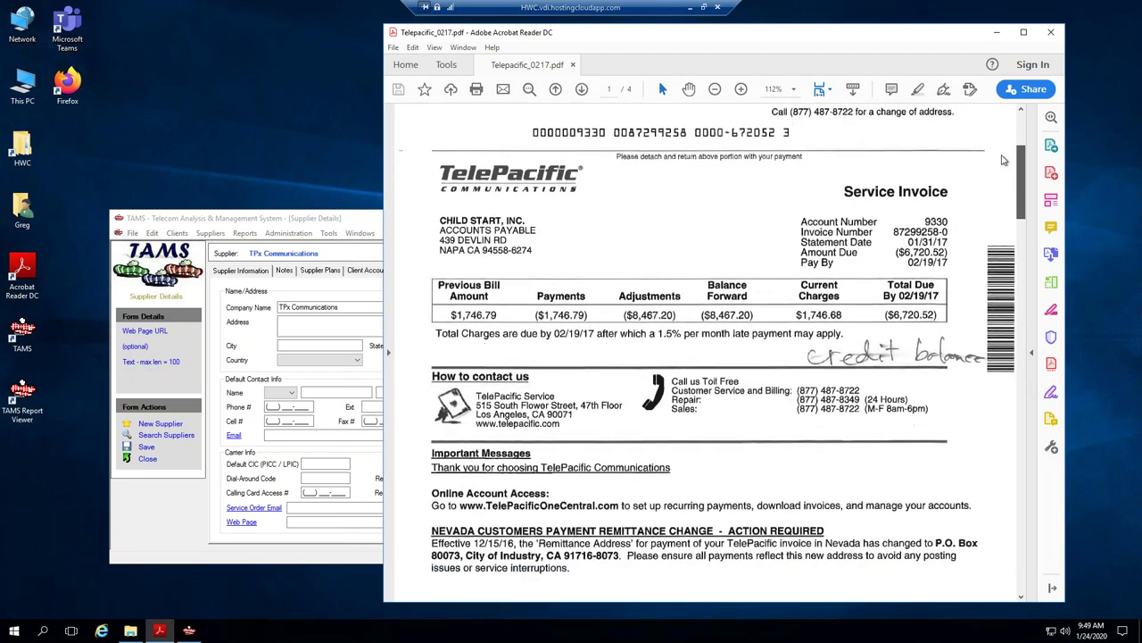
pyautogui.scroll(-1, 1005, 160)
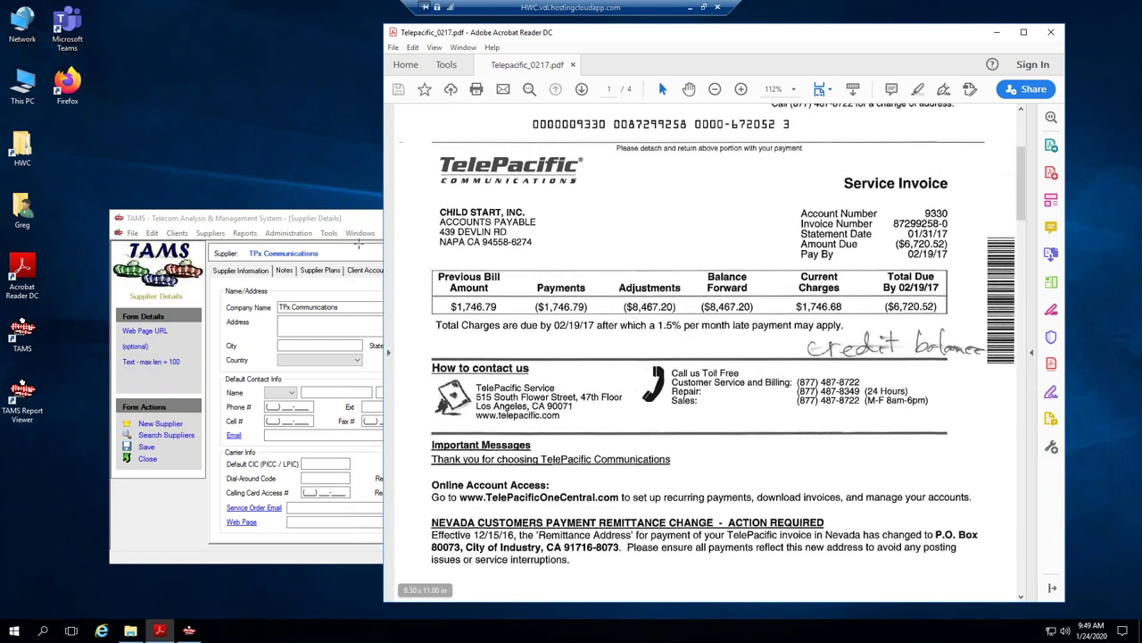
pyautogui.click(301, 228)
pyautogui.click(311, 522)
pyautogui.write('http://')
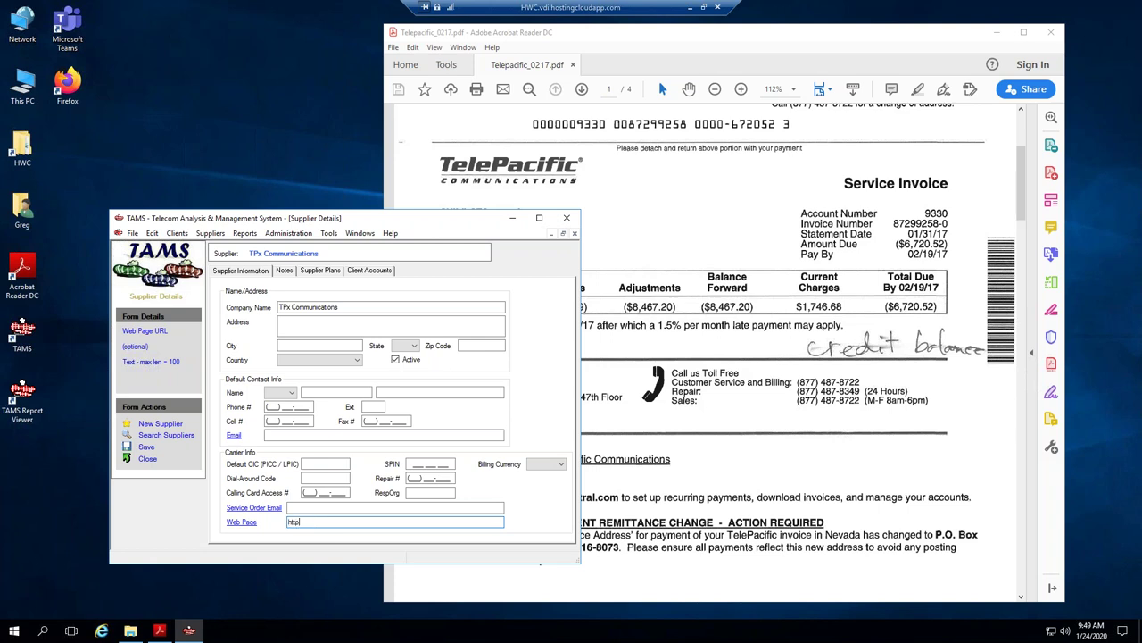
pyautogui.write('www.telepacific')
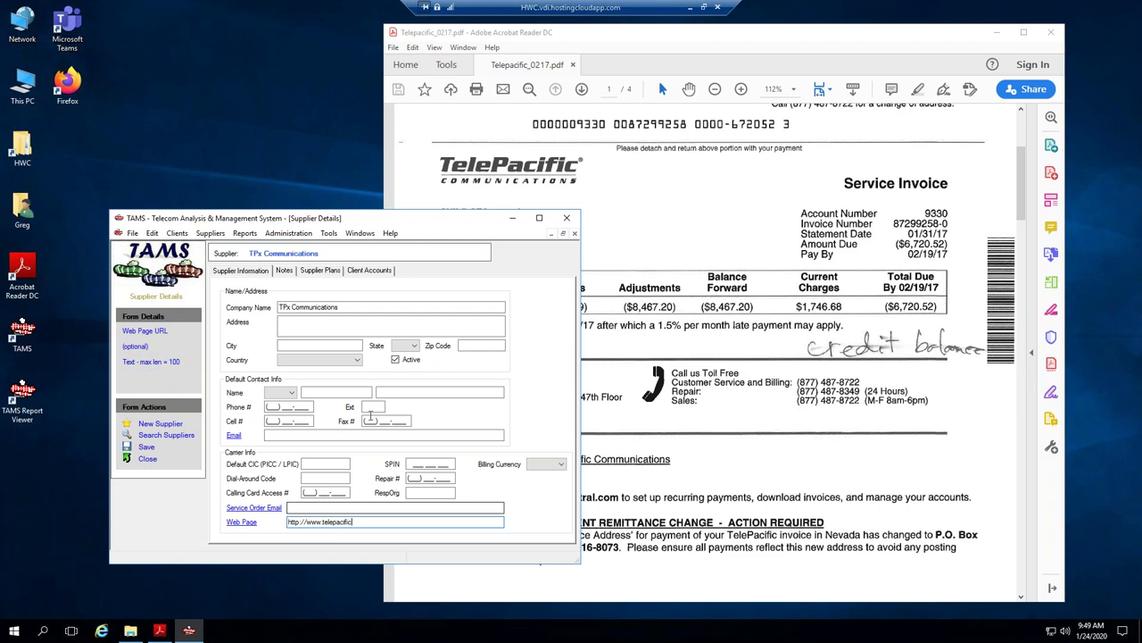
pyautogui.moveTo(362, 224); pyautogui.dragTo(308, 144)
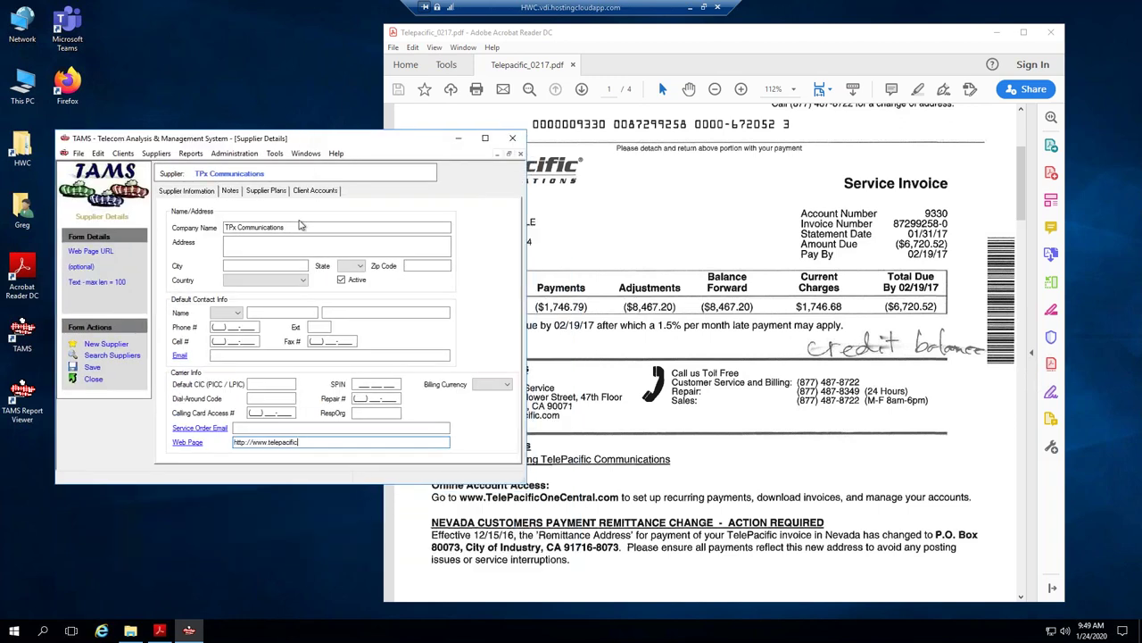
pyautogui.write('onecentral.com')
# Add contact Customer Service with its phone and repair numbers, and set billing currency to USD.
pyautogui.click(264, 314)
pyautogui.write('Customer Servic')
pyautogui.write('e')
pyautogui.press('BackSpace')
pyautogui.press('BackSpace')
pyautogui.press('BackSpace')
pyautogui.press('BackSpace')
pyautogui.press('BackSpace')
pyautogui.press('BackSpace')
pyautogui.press('BackSpace')
pyautogui.press('BackSpace')
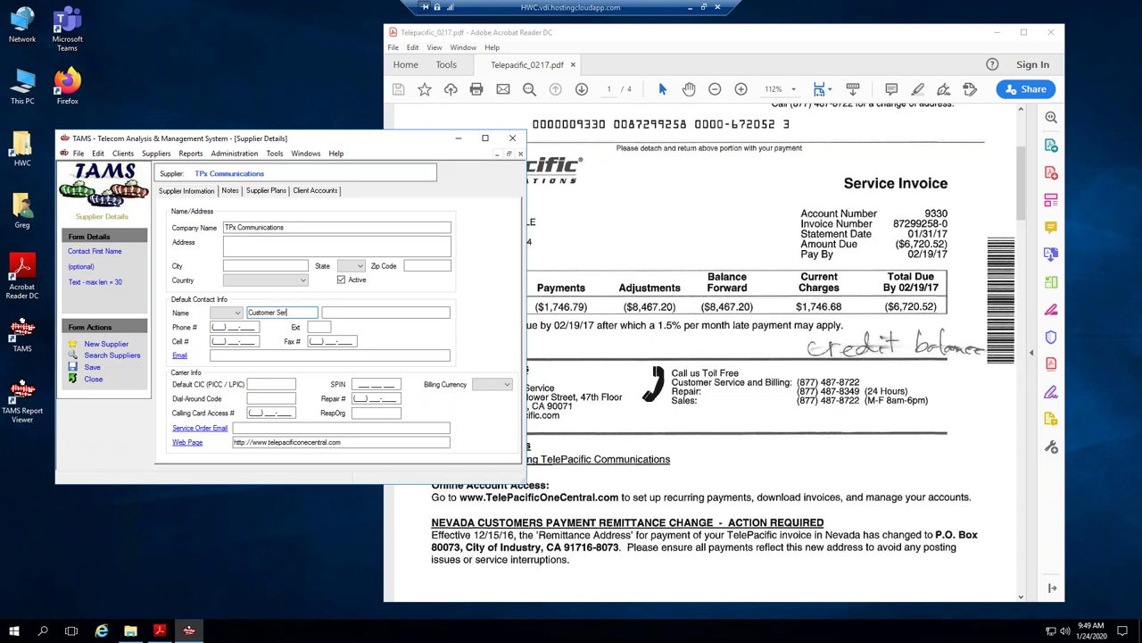
pyautogui.press('Tab')
pyautogui.write('Service')
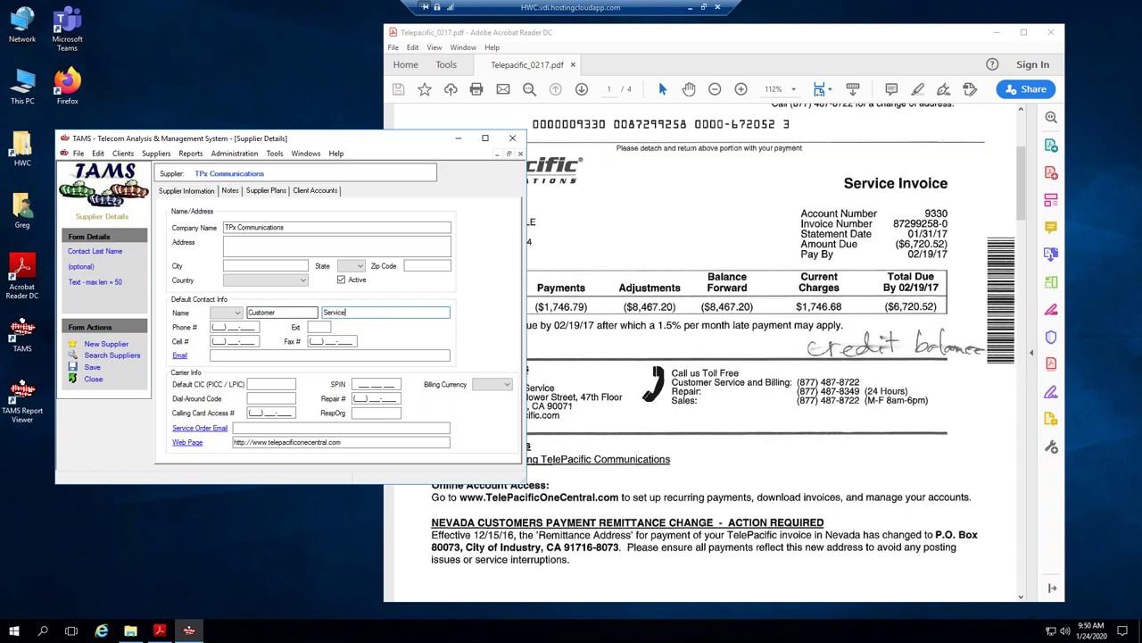
pyautogui.click(256, 328)
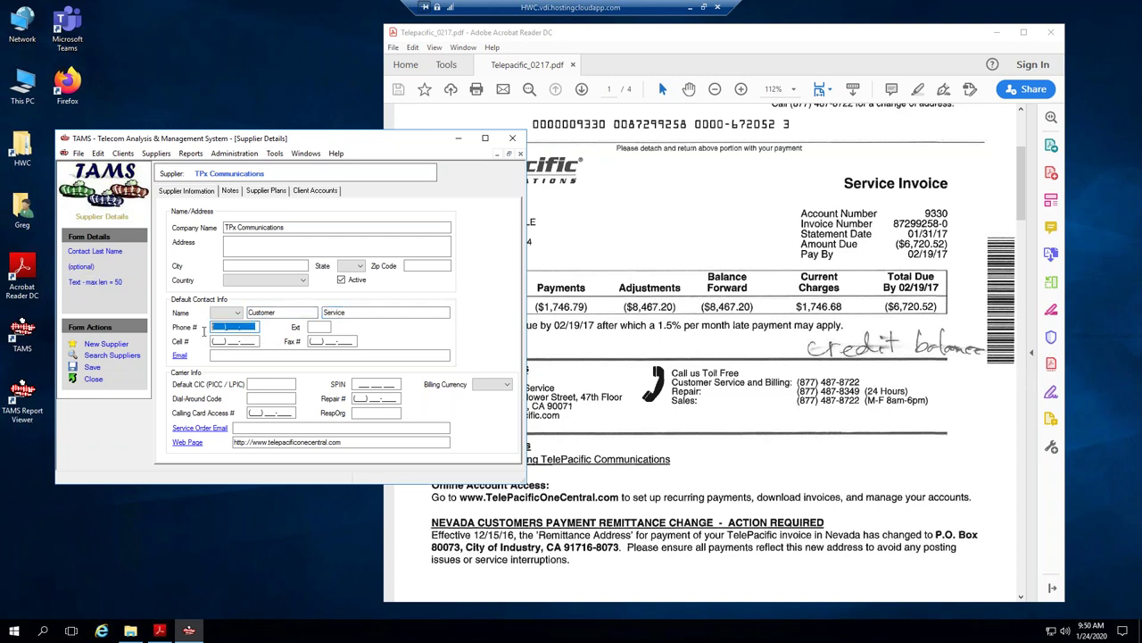
pyautogui.click(375, 398)
pyautogui.moveTo(343, 401); pyautogui.dragTo(319, 403)
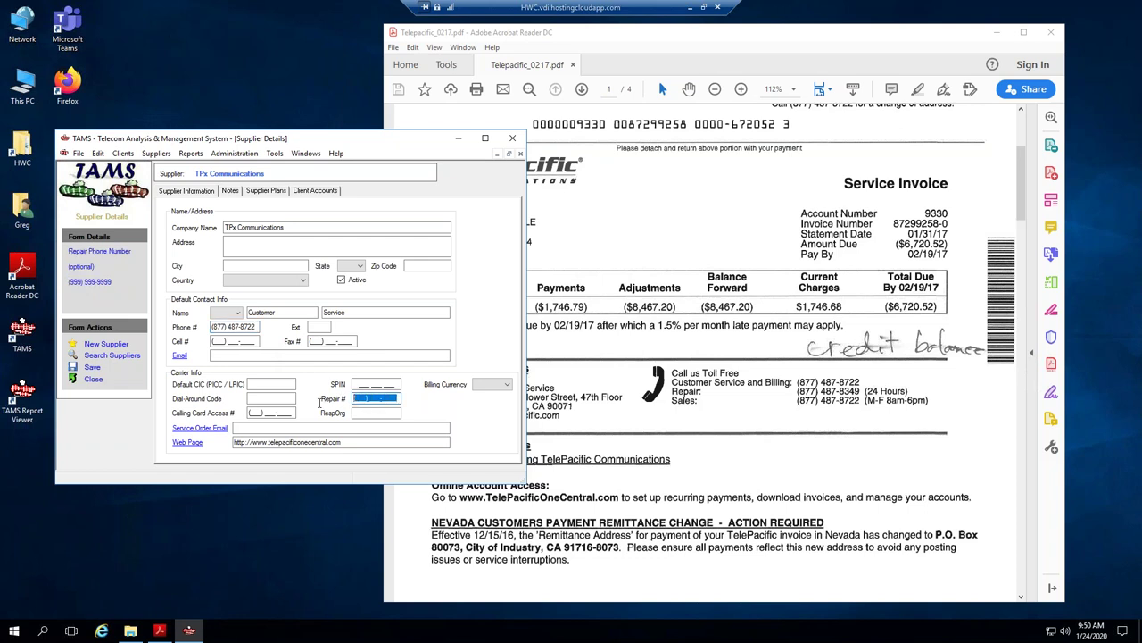
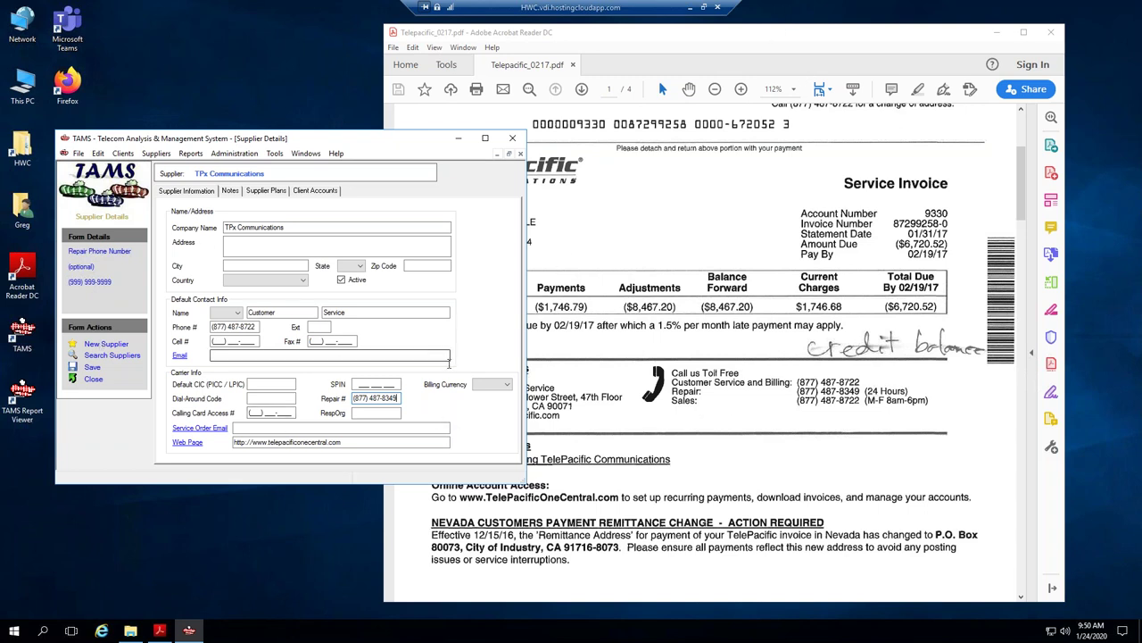
pyautogui.click(506, 387)
pyautogui.click(494, 407)
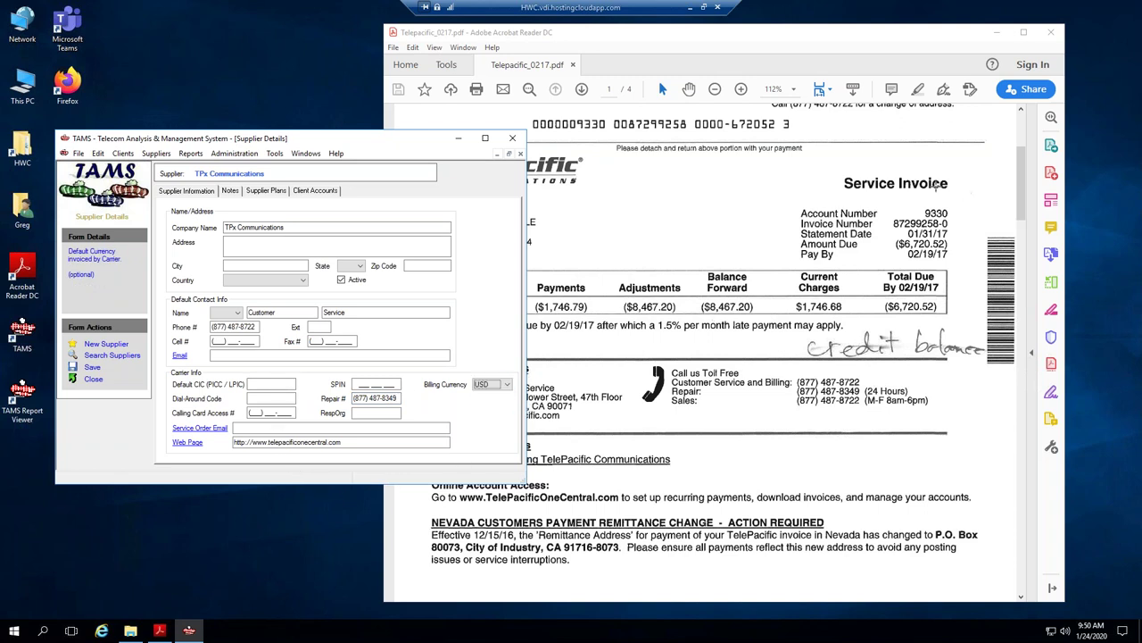
# Enter the supplier's street address and the city Los Angeles.
pyautogui.moveTo(619, 48); pyautogui.dragTo(704, 61)
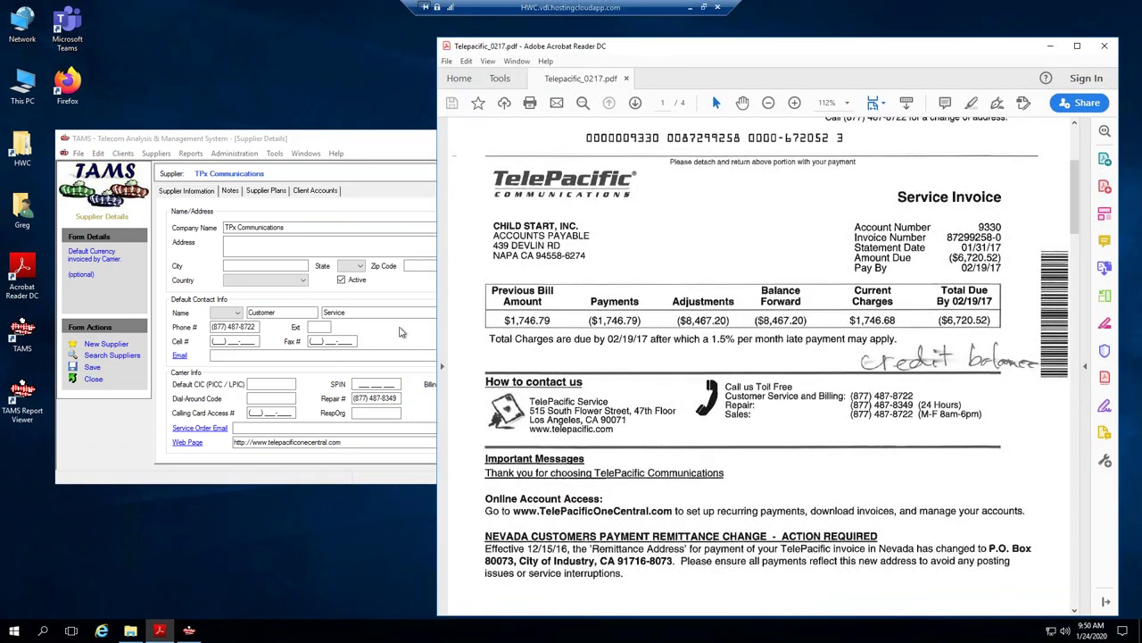
pyautogui.moveTo(254, 138); pyautogui.dragTo(233, 112)
pyautogui.click(214, 216)
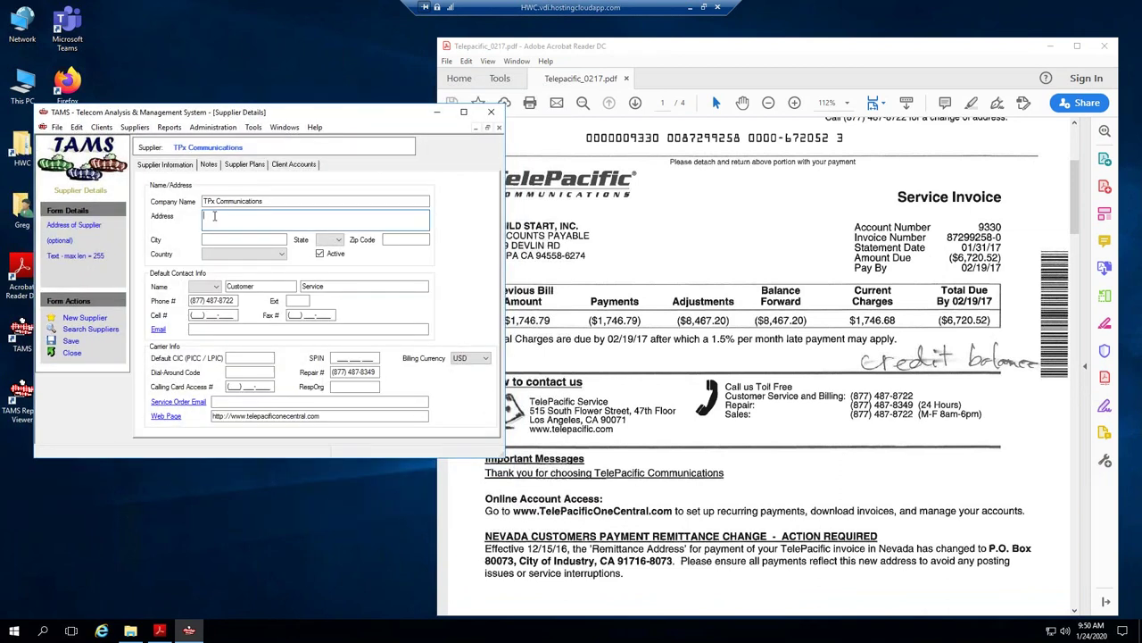
pyautogui.write('515')
pyautogui.write(' Sout')
pyautogui.write('h Flower ')
pyautogui.write('Dr')
pyautogui.write('., 47th Fl')
pyautogui.write('oor')
pyautogui.press('Tab')
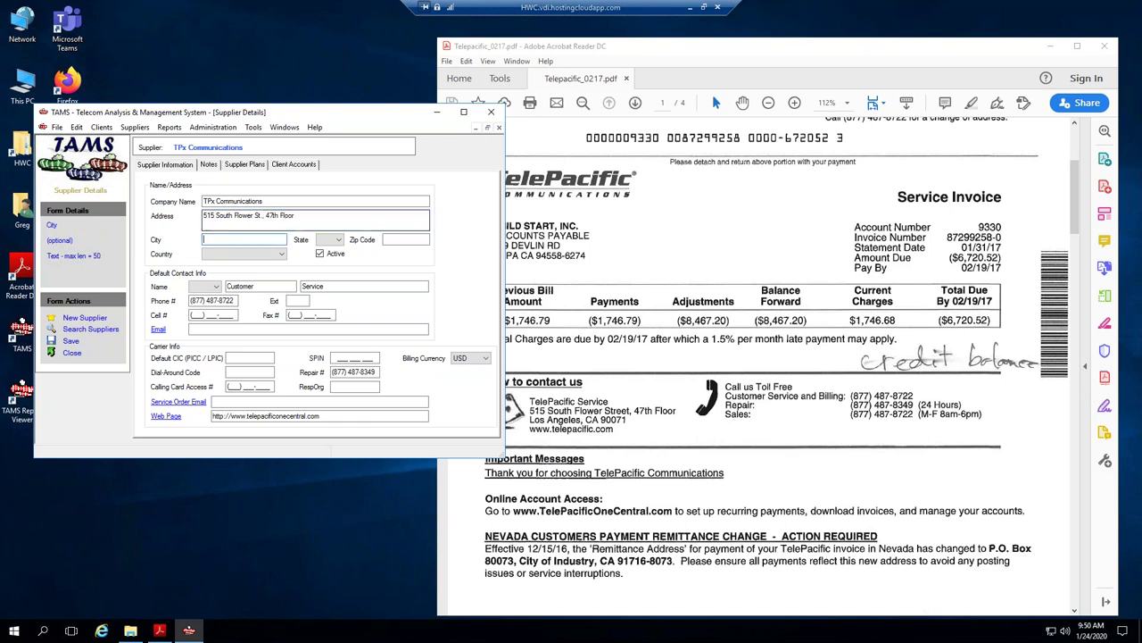
pyautogui.write('Los Angeles')
# Set state CA, fill the zip code, choose country United States, and save the supplier.
pyautogui.press('Tab')
pyautogui.write('AB')
pyautogui.press('Tab')
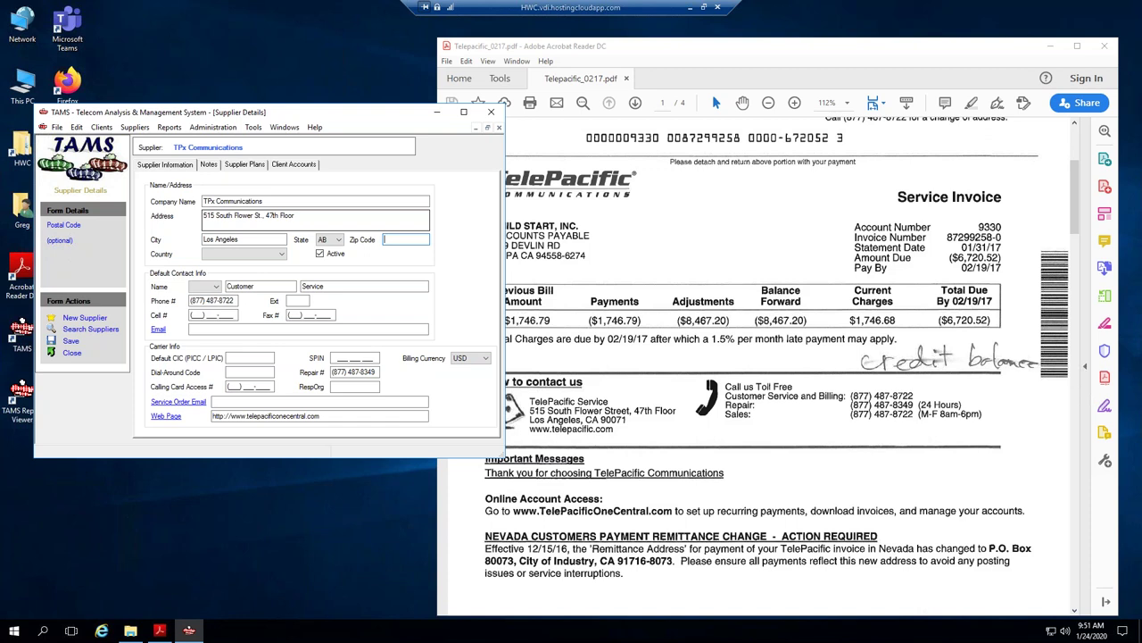
pyautogui.hotkey('shift', 'Tab')
pyautogui.write('CA')
pyautogui.press('Tab')
pyautogui.write('90071')
pyautogui.click(262, 254)
pyautogui.click(239, 274)
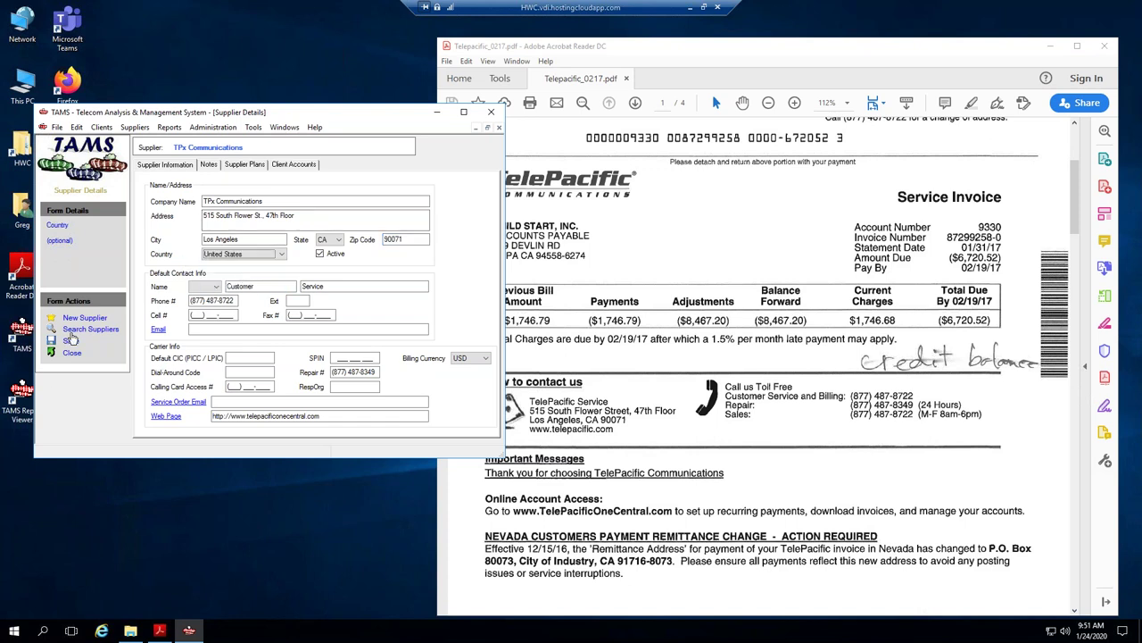
pyautogui.click(72, 342)
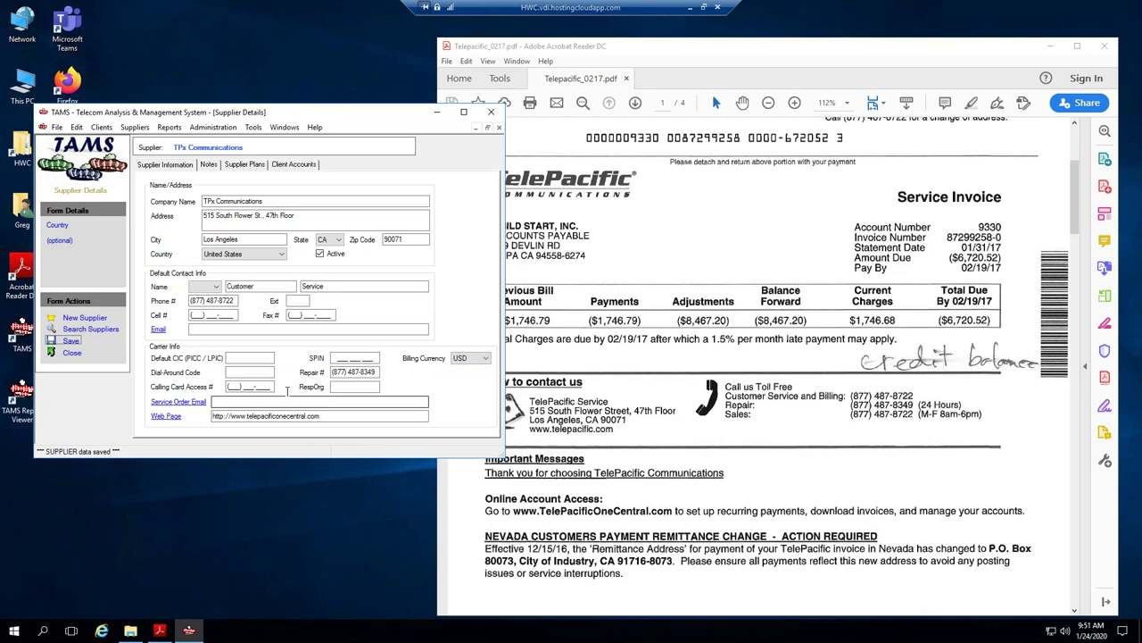
# Show TPx Communications' empty Supplier Plans list beside the invoice's page 3 charges.
pyautogui.click(260, 168)
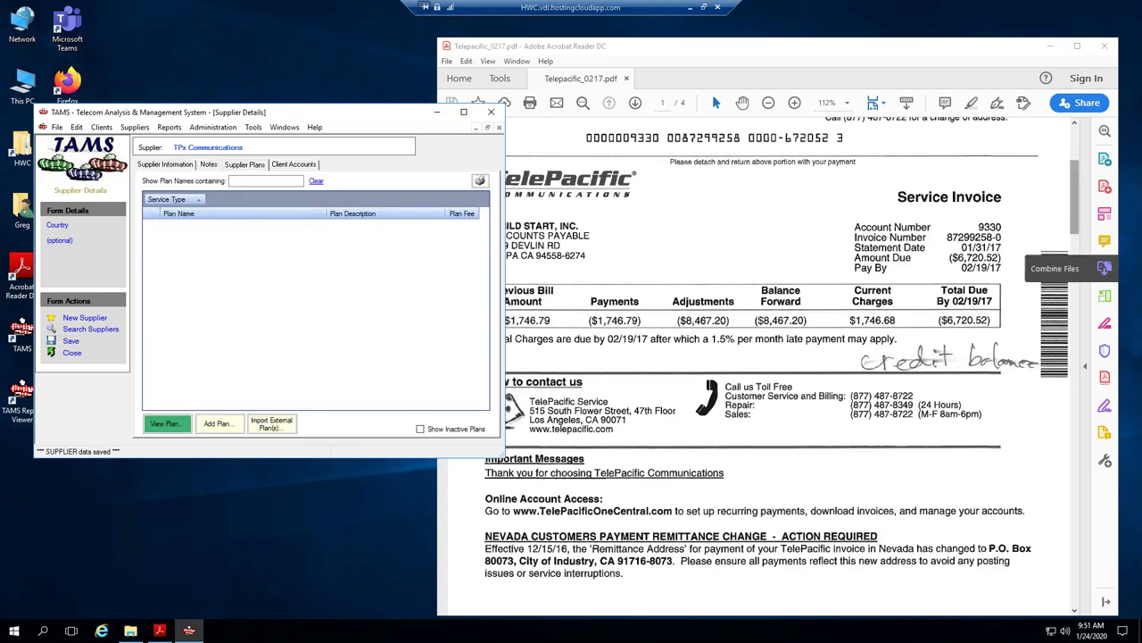
pyautogui.moveTo(1078, 234); pyautogui.dragTo(1053, 427)
pyautogui.scroll(-4, 1051, 427)
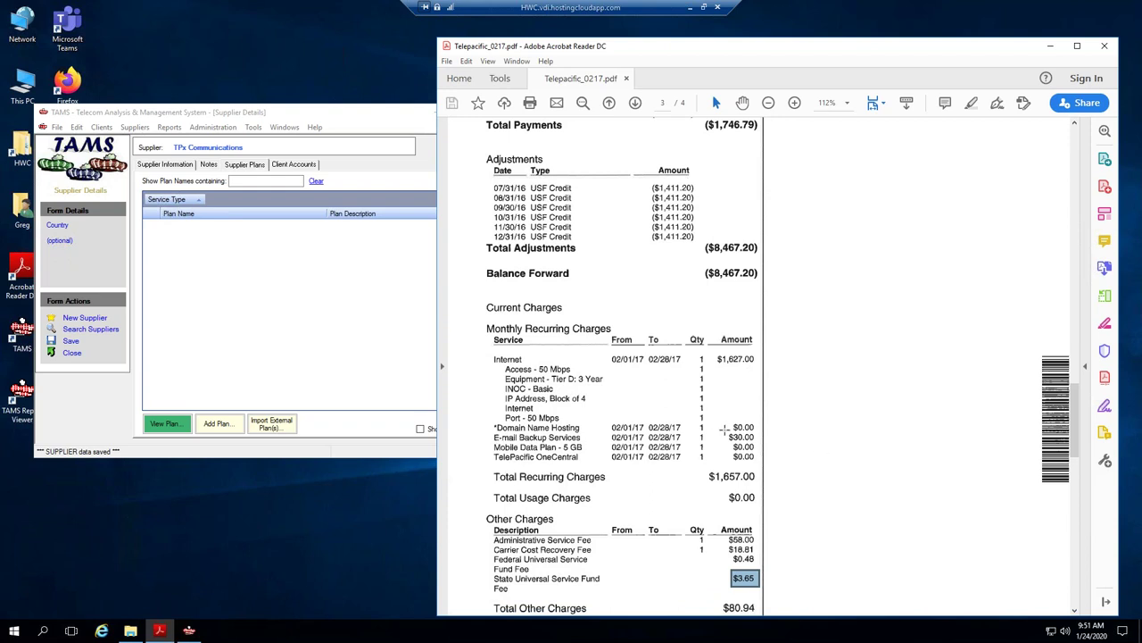
pyautogui.moveTo(211, 117); pyautogui.dragTo(232, 51)
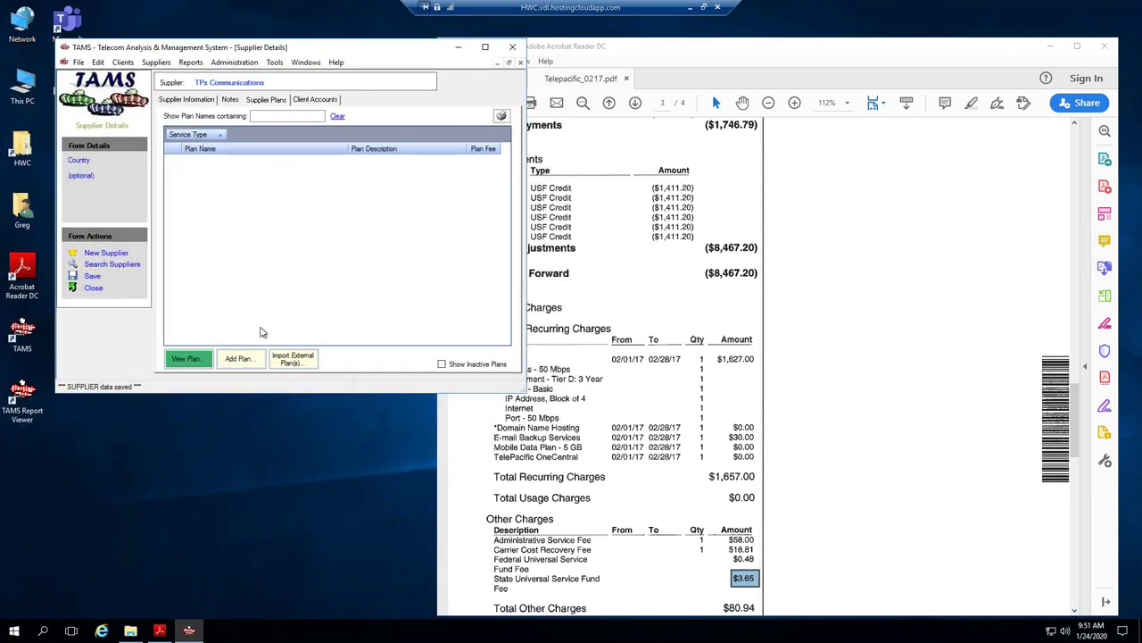
# Add a new plan, move the invoice aside, and put the cursor in Plan Name.
pyautogui.click(238, 358)
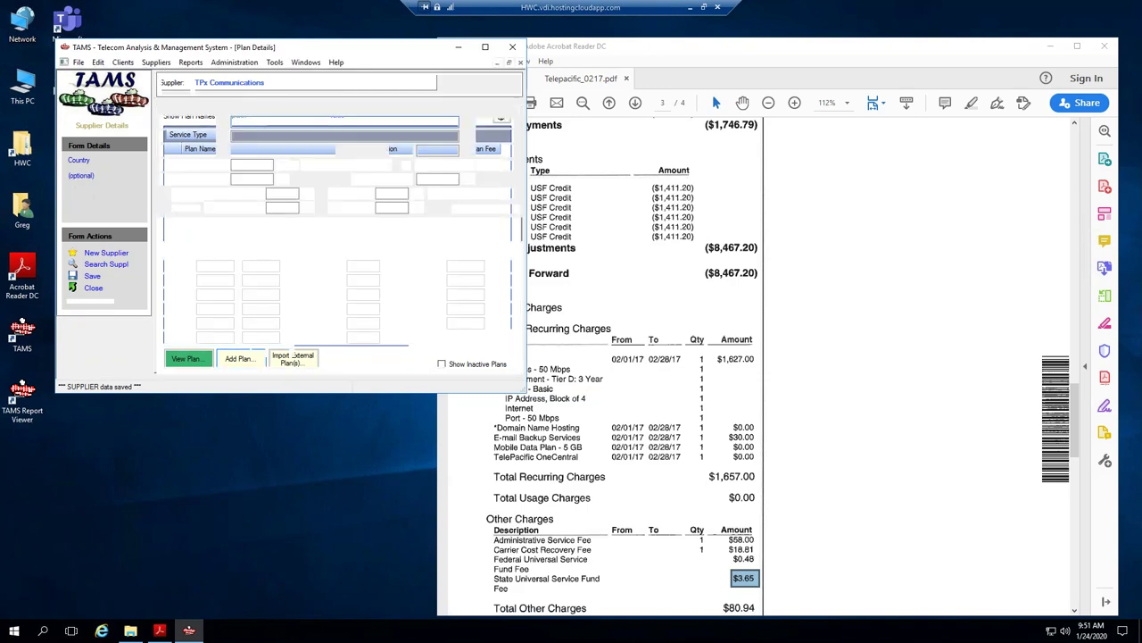
pyautogui.moveTo(683, 60); pyautogui.dragTo(752, 70)
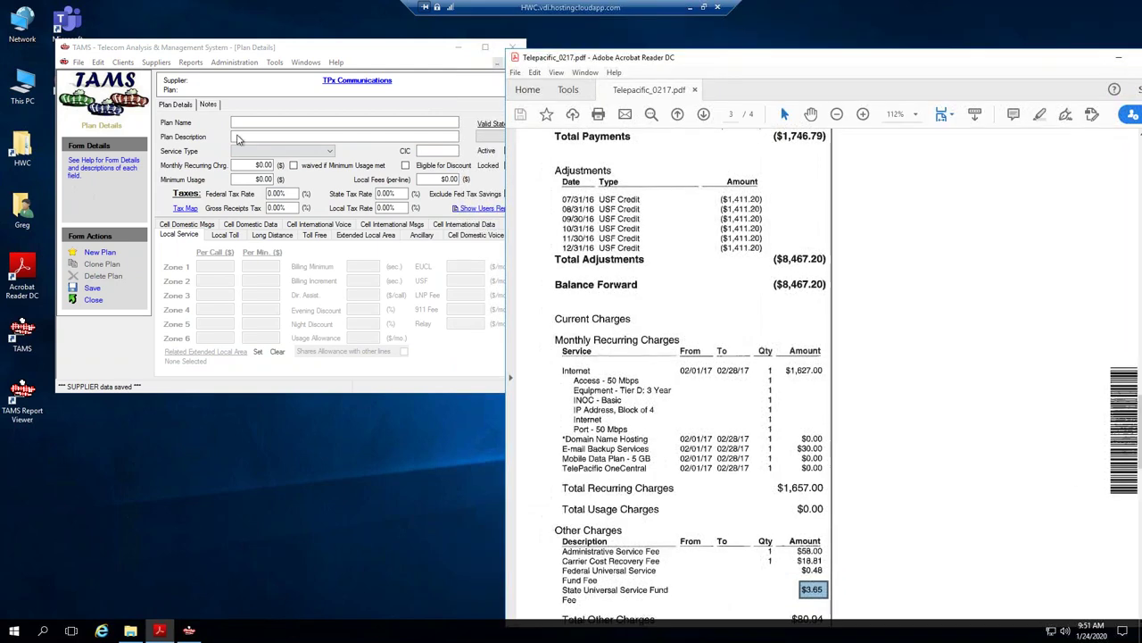
pyautogui.click(253, 122)
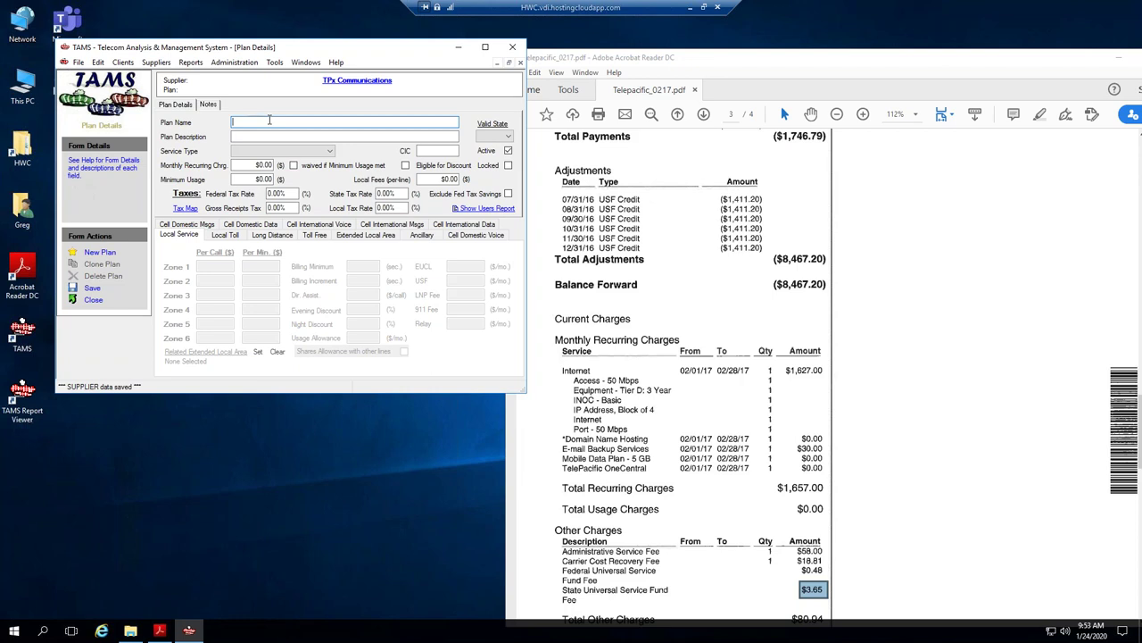
# Name the plan 'CS: Internet Service - 50 Mbps', Ancillary Features type, Data/Internet sub-type.
pyautogui.write('CS:')
pyautogui.write('Internet Service - 50 M')
pyautogui.write('bps')
pyautogui.click(284, 151)
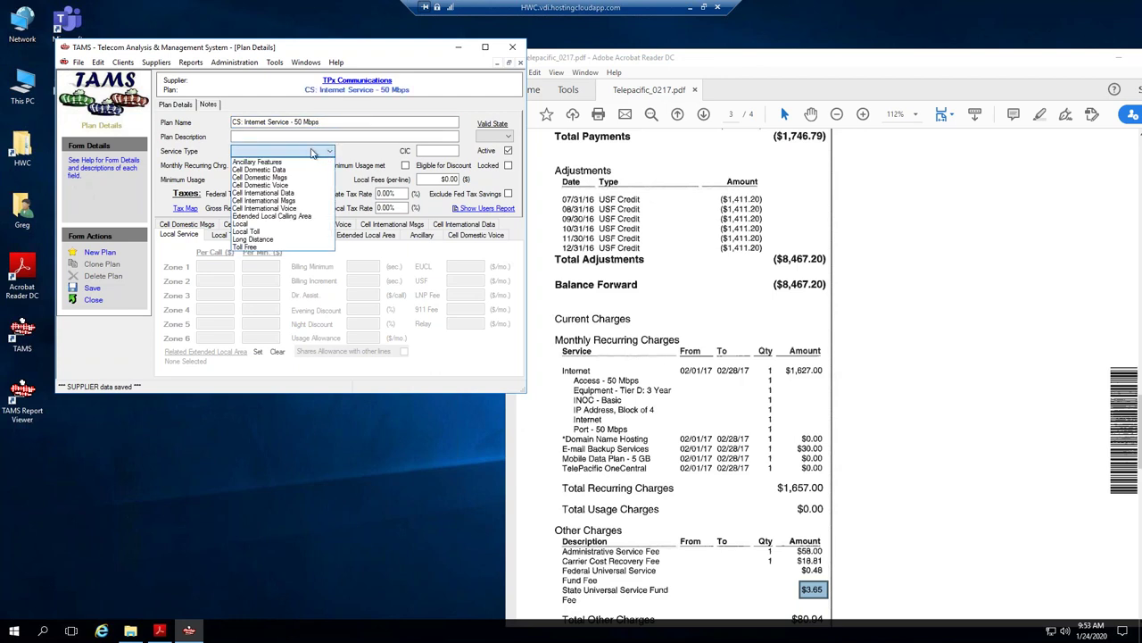
pyautogui.click(284, 162)
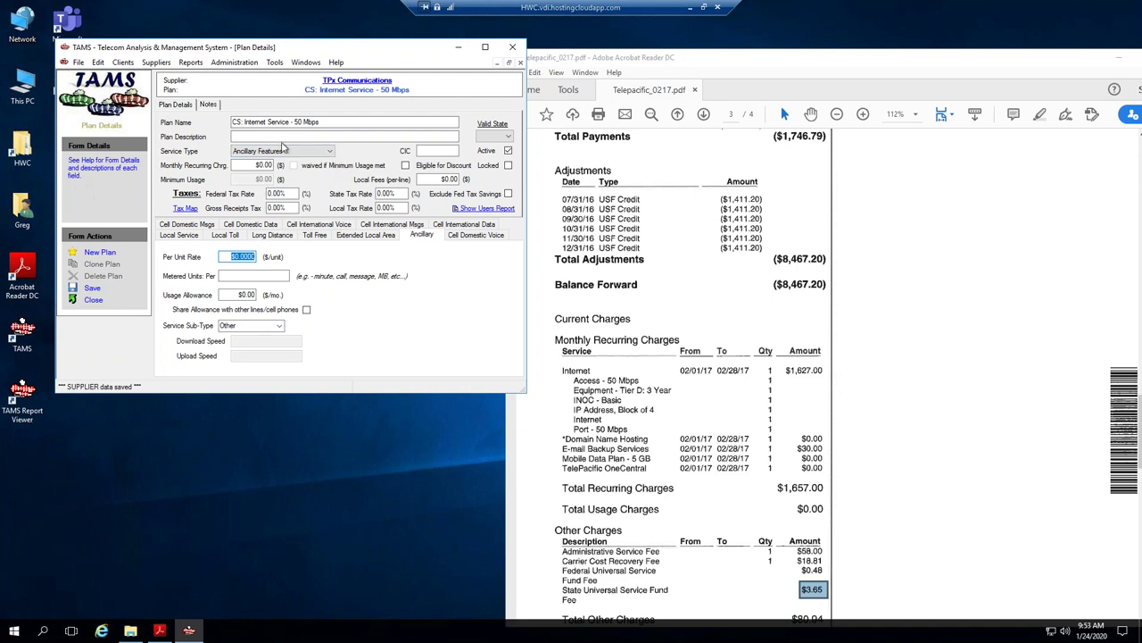
pyautogui.click(270, 327)
pyautogui.click(254, 345)
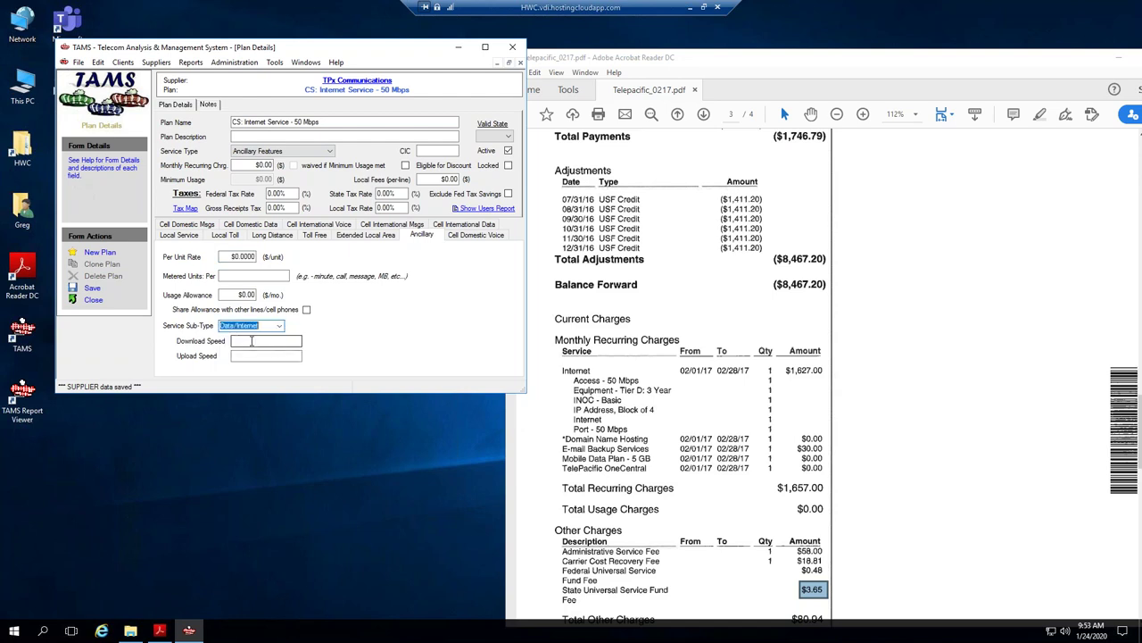
# Enter 50 Mbps download and upload speeds and a $1,627.00 monthly charge, then review the Tax Map.
pyautogui.click(250, 341)
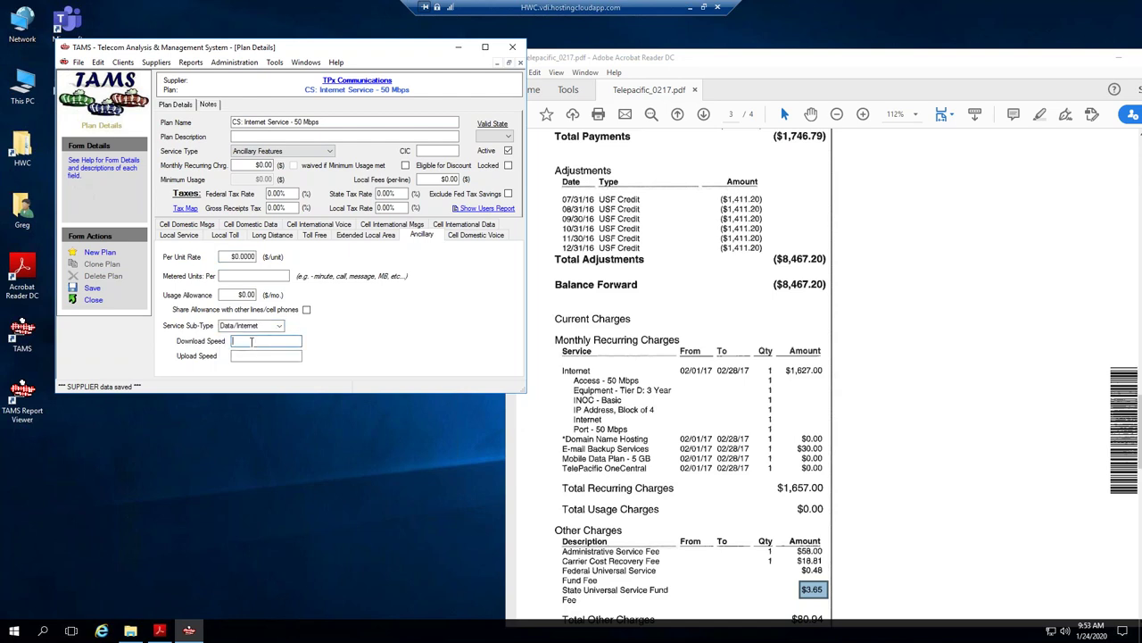
pyautogui.write('50 Mbps')
pyautogui.hotkey('shift', 'Home')
pyautogui.hotkey('ctrl', 'c')
pyautogui.click(251, 355)
pyautogui.hotkey('ctrl', 'v')
pyautogui.click(267, 165)
pyautogui.write('1827')
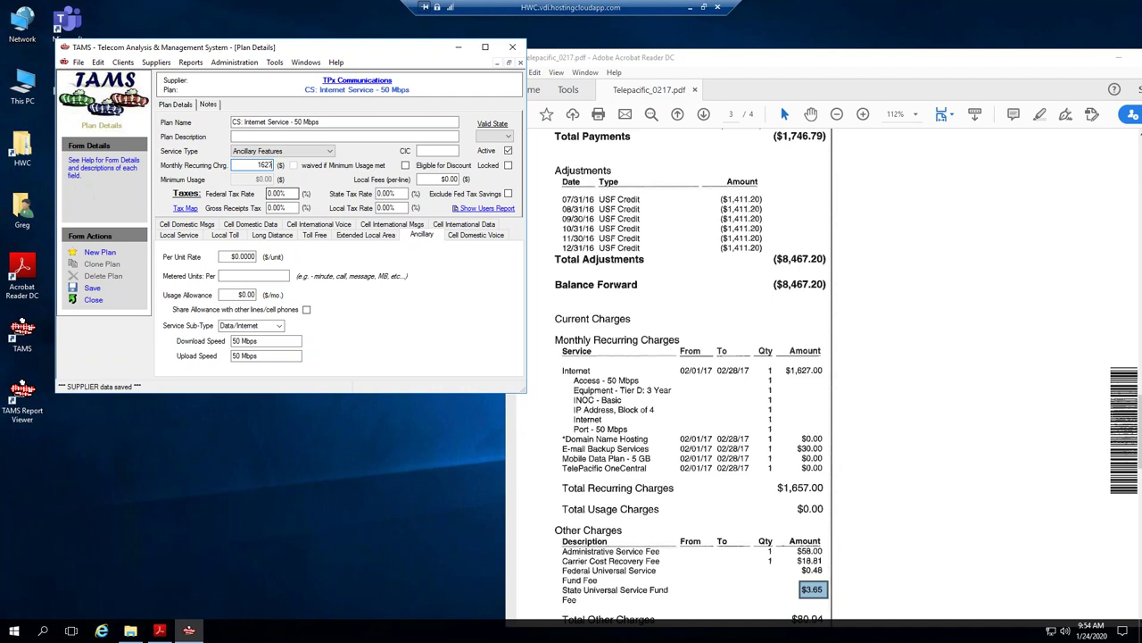
pyautogui.click(426, 182)
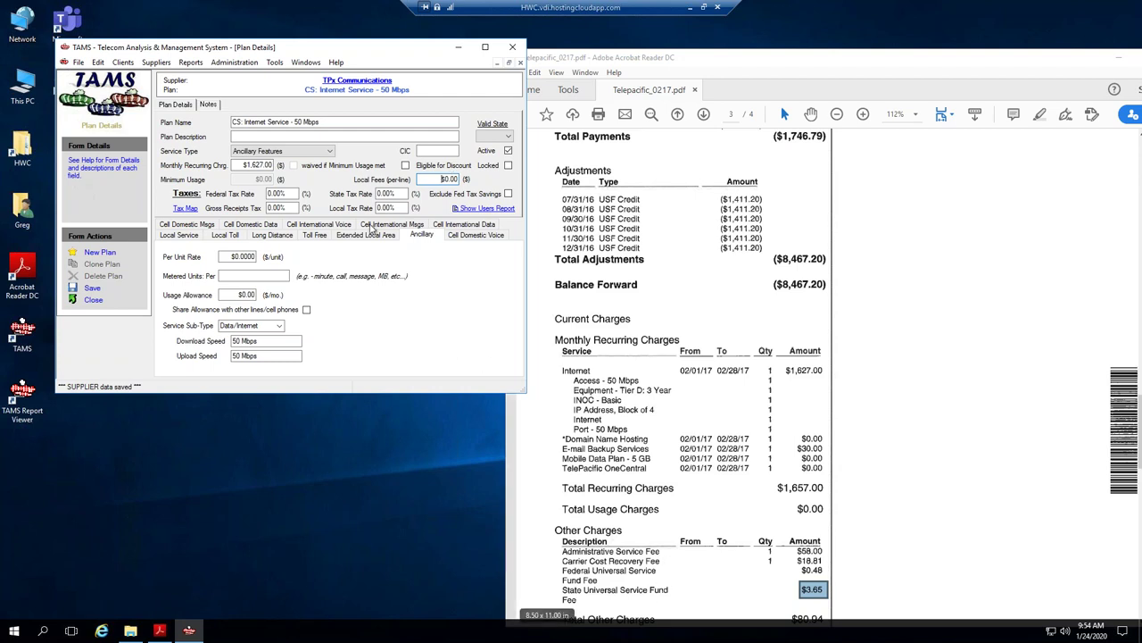
pyautogui.click(184, 209)
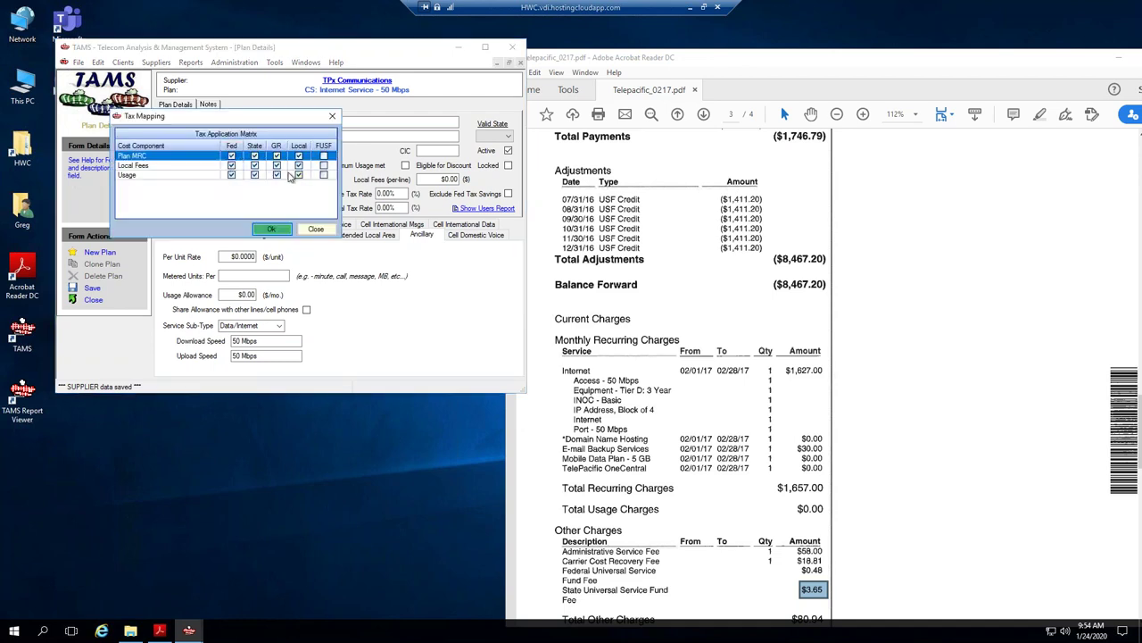
pyautogui.click(315, 229)
pyautogui.click(243, 257)
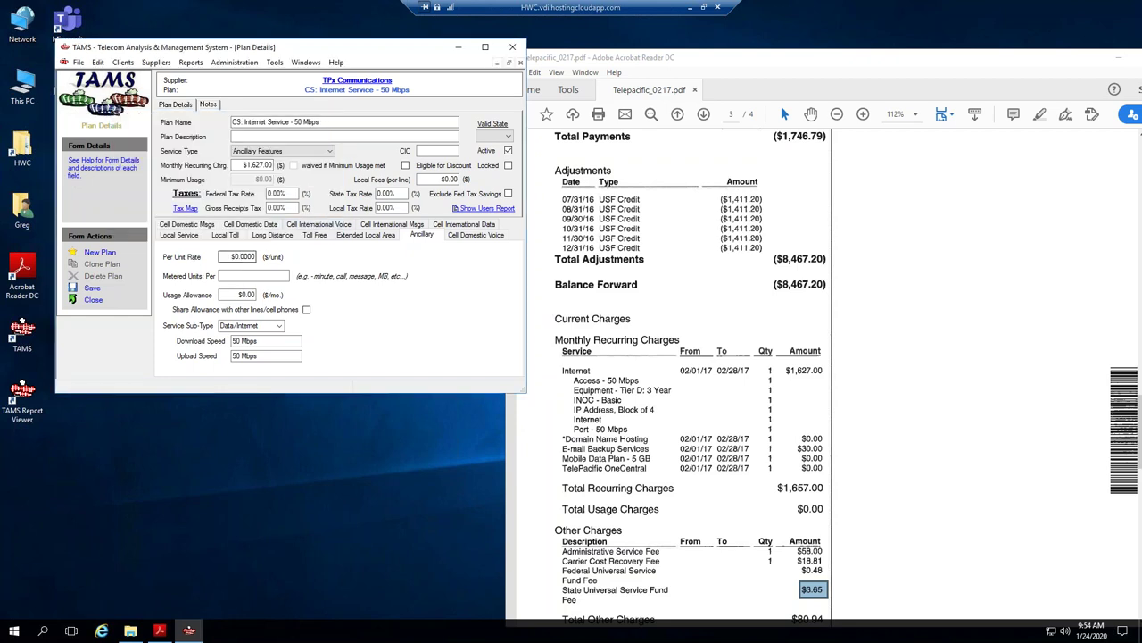
# Pick CA as the Internet Service - 50 Mbps plan's valid state and save the plan.
pyautogui.doubleClick(243, 257)
pyautogui.moveTo(271, 52); pyautogui.dragTo(285, 61)
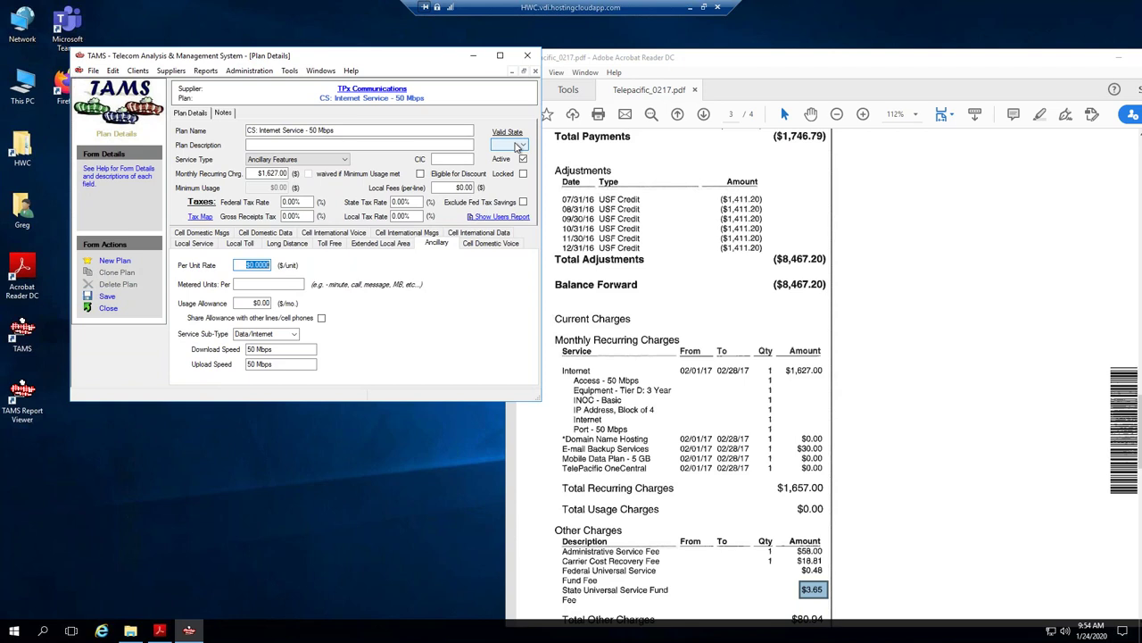
pyautogui.click(516, 145)
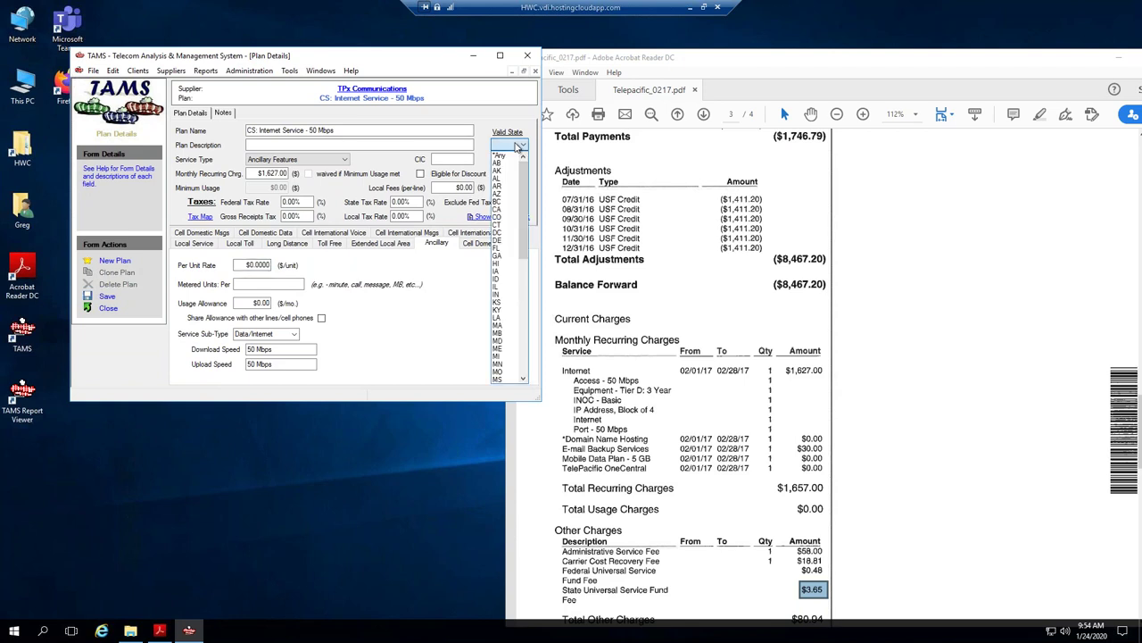
pyautogui.click(500, 209)
pyautogui.click(517, 145)
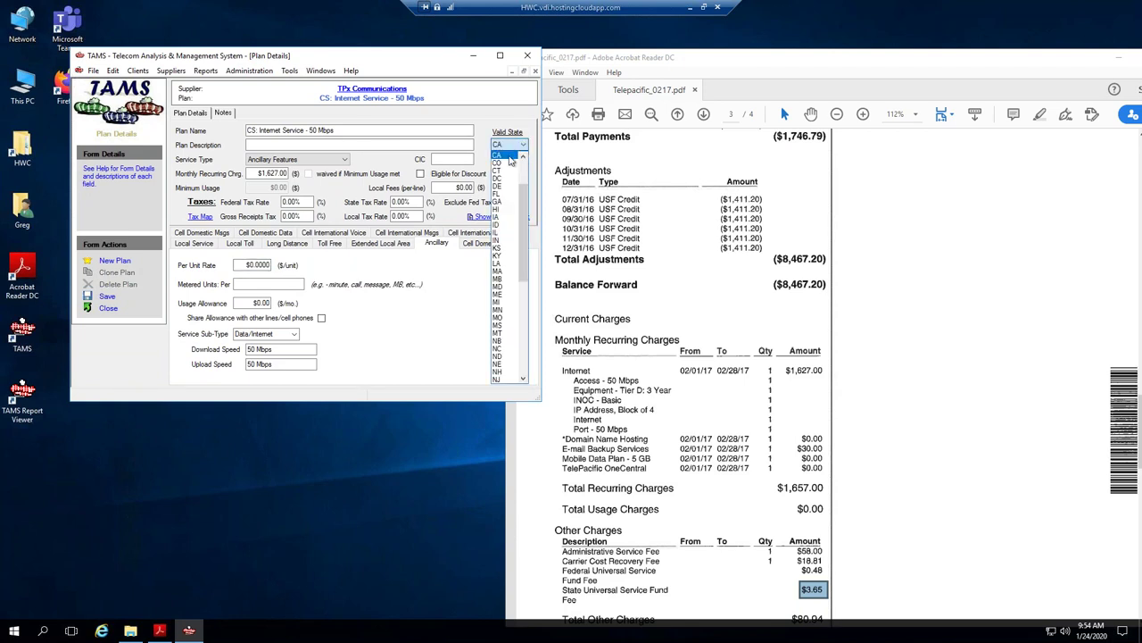
pyautogui.scroll(3, 507, 156)
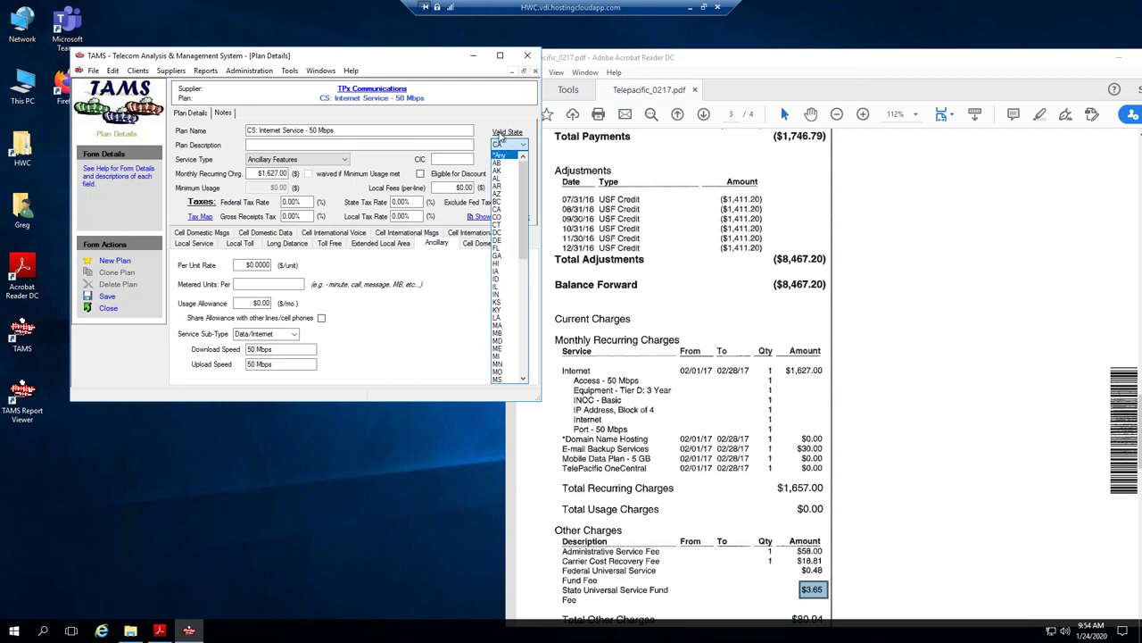
pyautogui.click(493, 129)
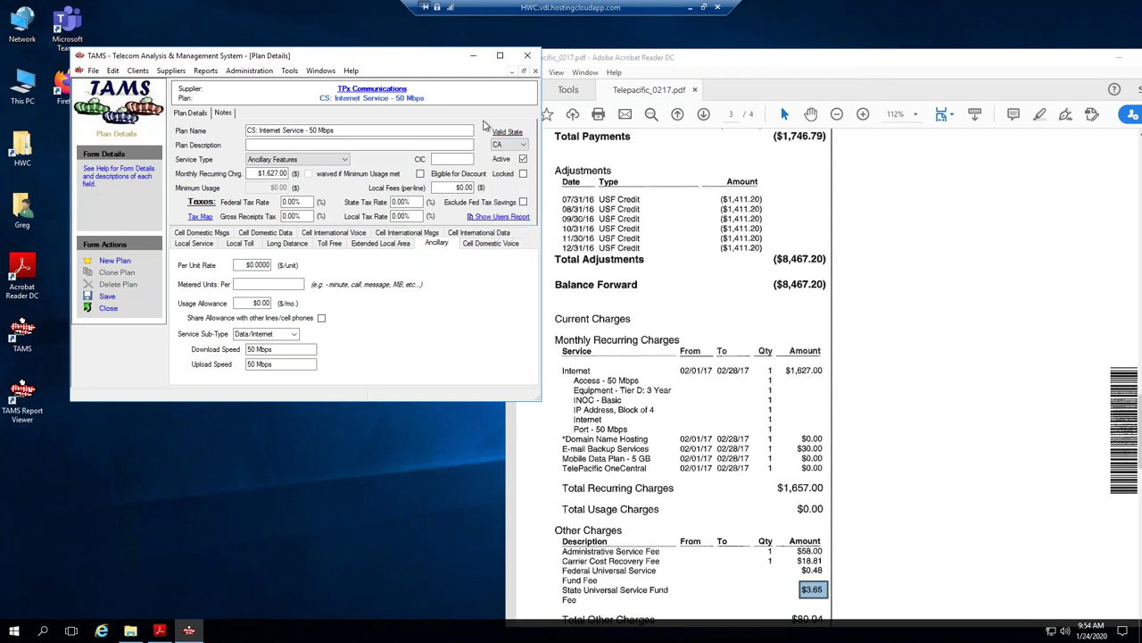
pyautogui.click(105, 298)
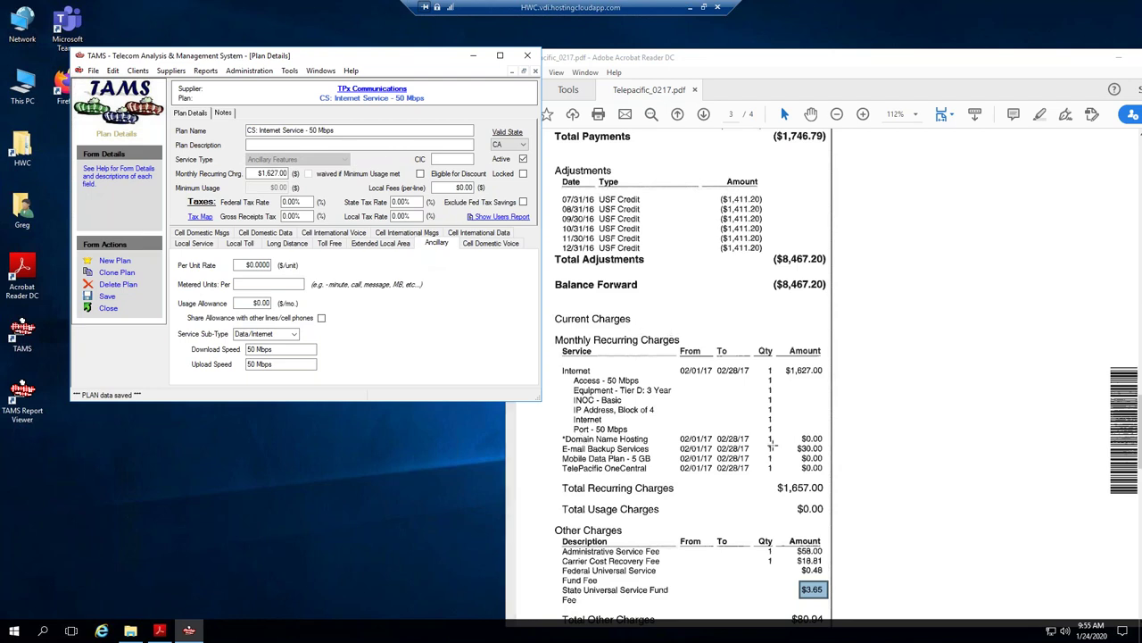
# Clone the saved plan and rename the copy 'CS: E-mail Backup Service'.
pyautogui.moveTo(792, 444); pyautogui.dragTo(830, 452)
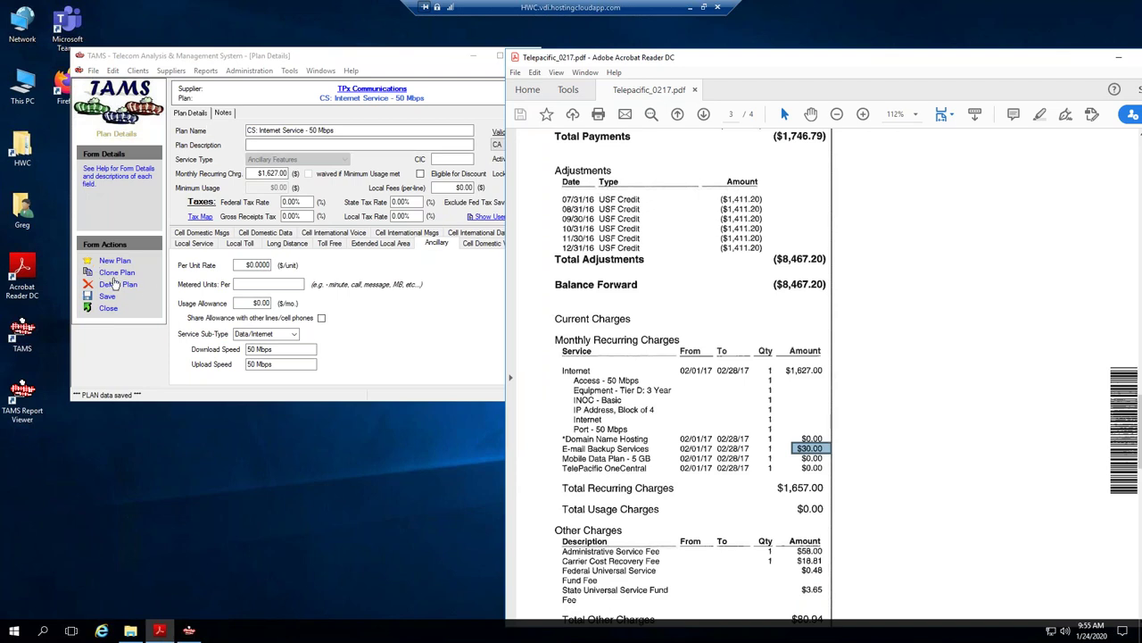
pyautogui.click(116, 273)
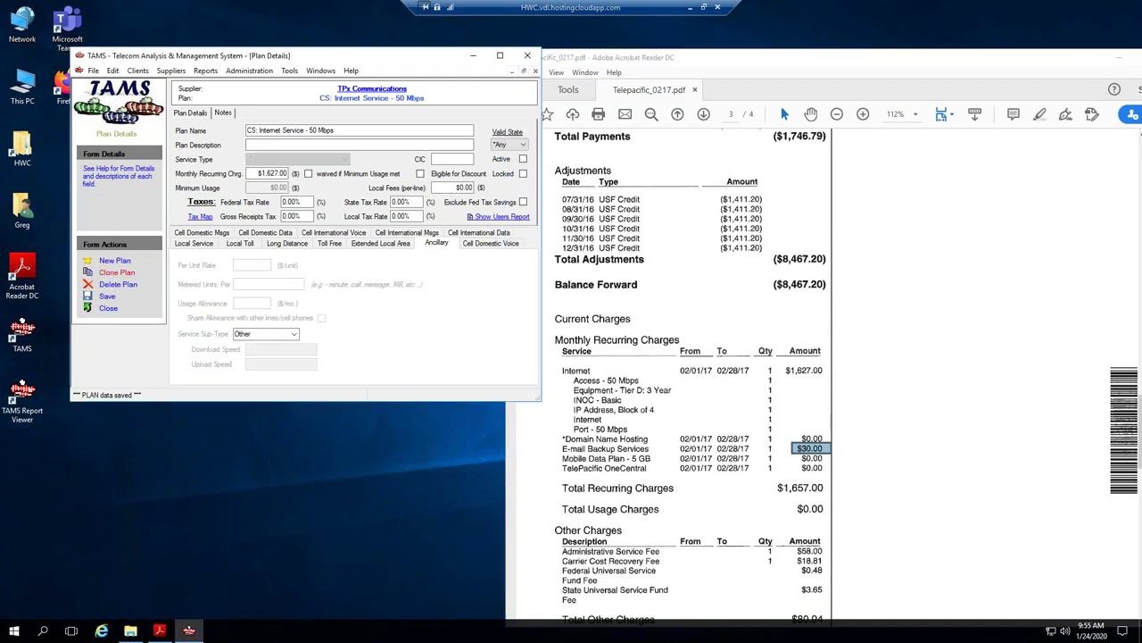
pyautogui.moveTo(260, 130); pyautogui.dragTo(360, 128)
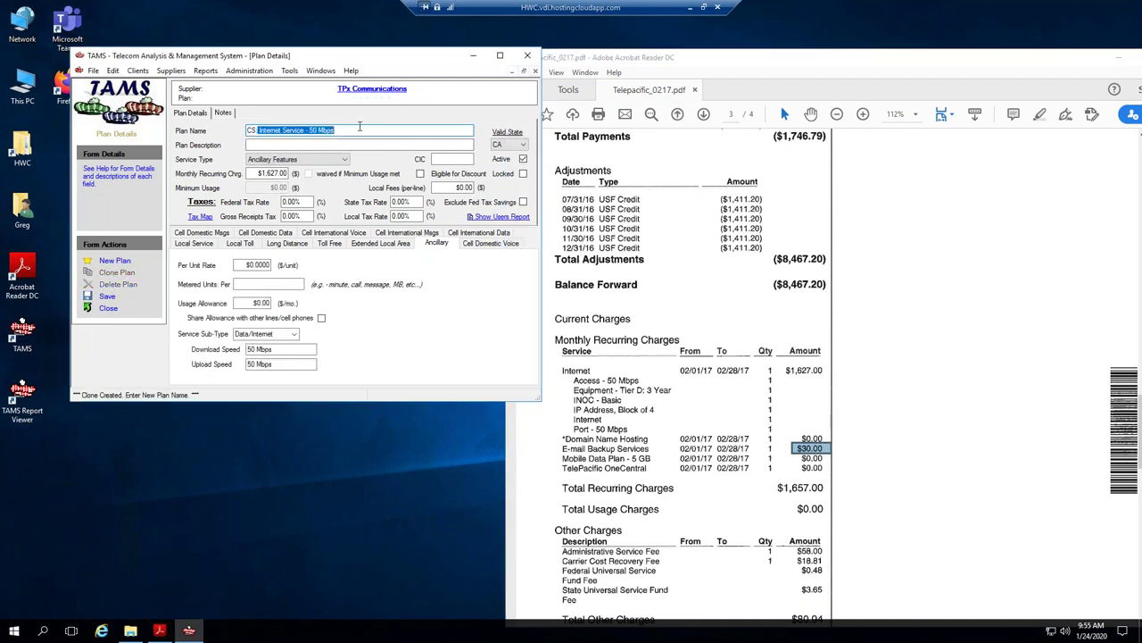
pyautogui.press('Delete')
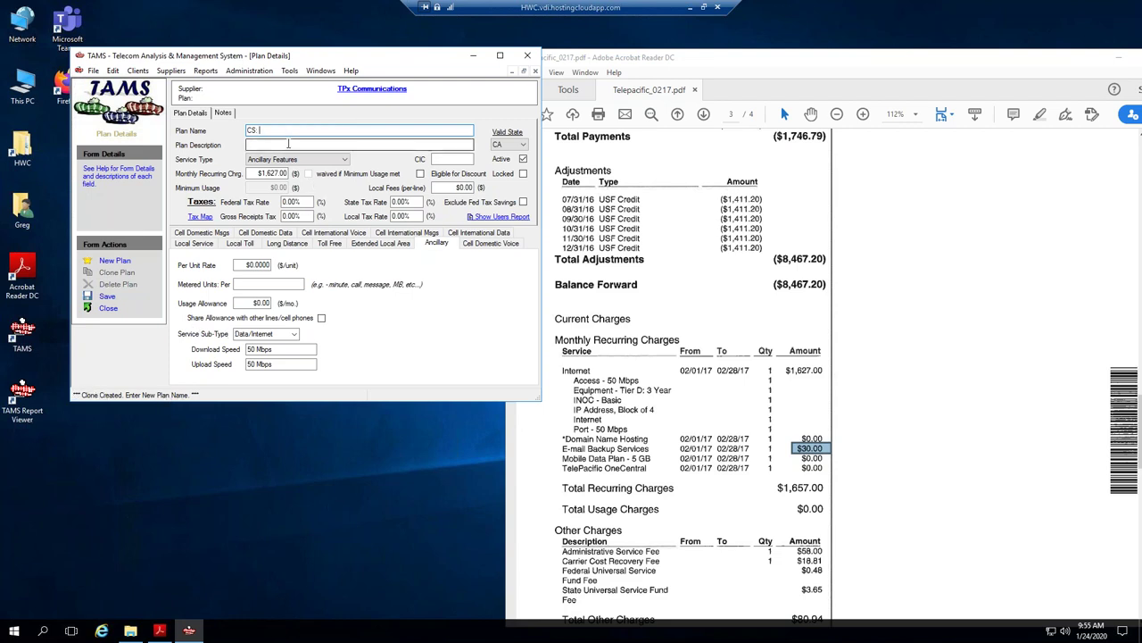
pyautogui.write(':')
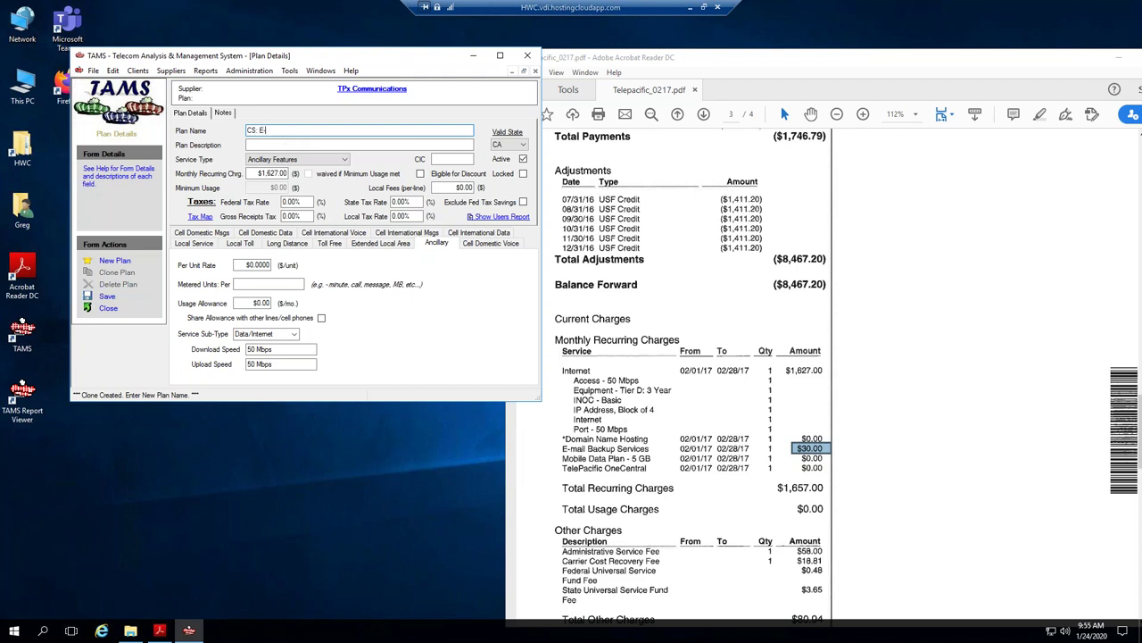
pyautogui.write('E-mail Backup Service')
# Set the monthly recurring charge to 30, clear the download and upload speeds, and save.
pyautogui.doubleClick(272, 173)
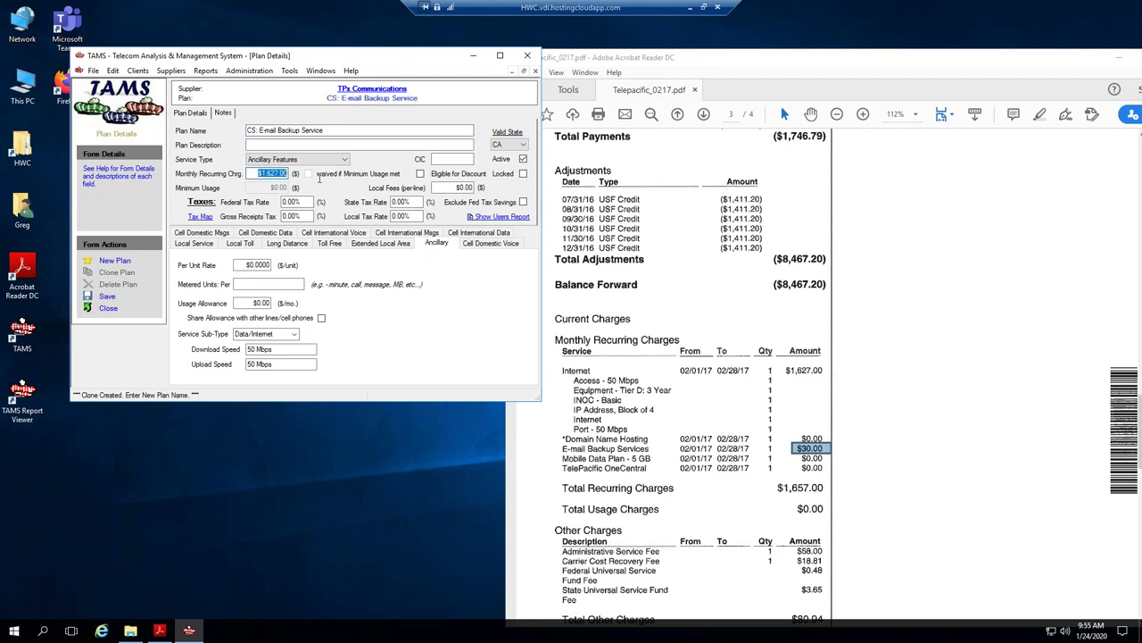
pyautogui.write('30')
pyautogui.hotkey('shift', 'Tab')
pyautogui.hotkey('shift', 'Tab')
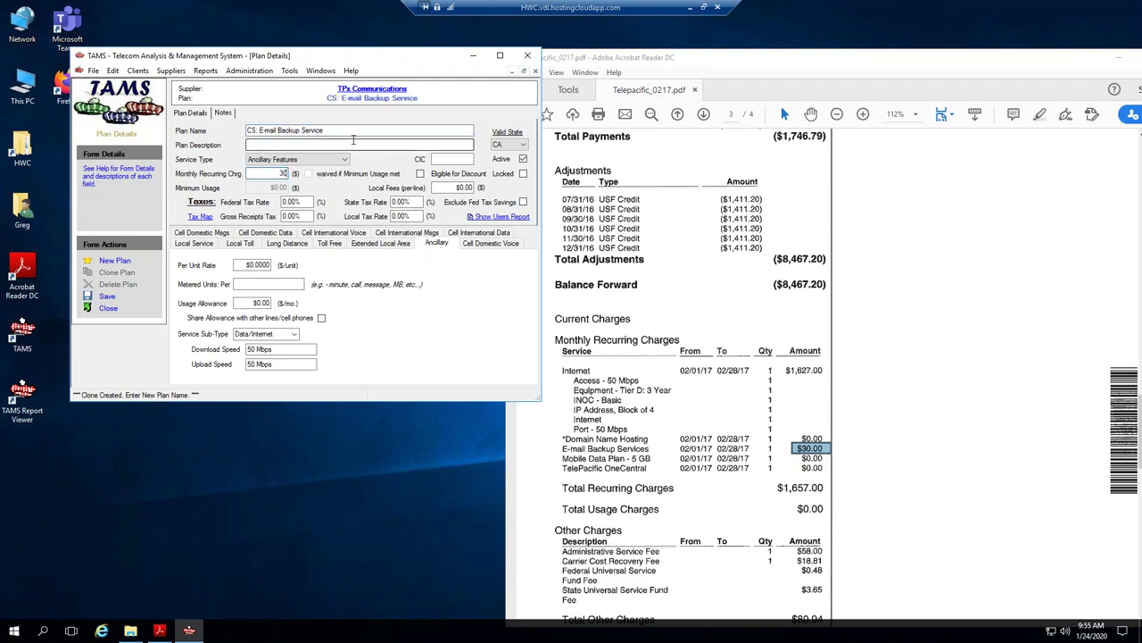
pyautogui.click(248, 349)
pyautogui.press('Delete')
pyautogui.press('Tab')
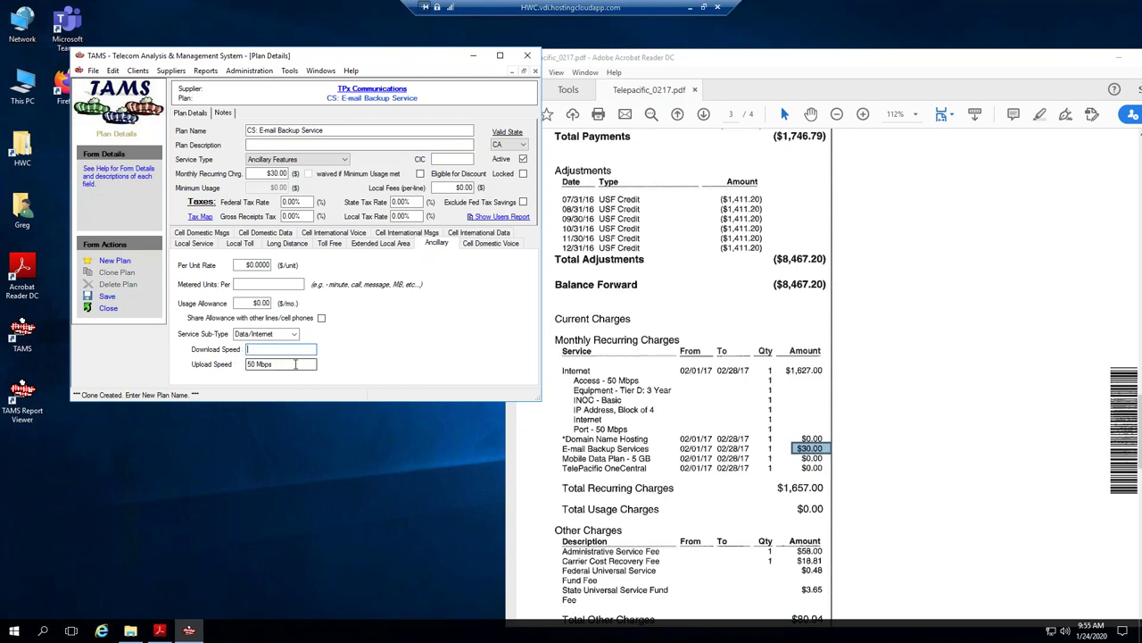
pyautogui.press('Delete')
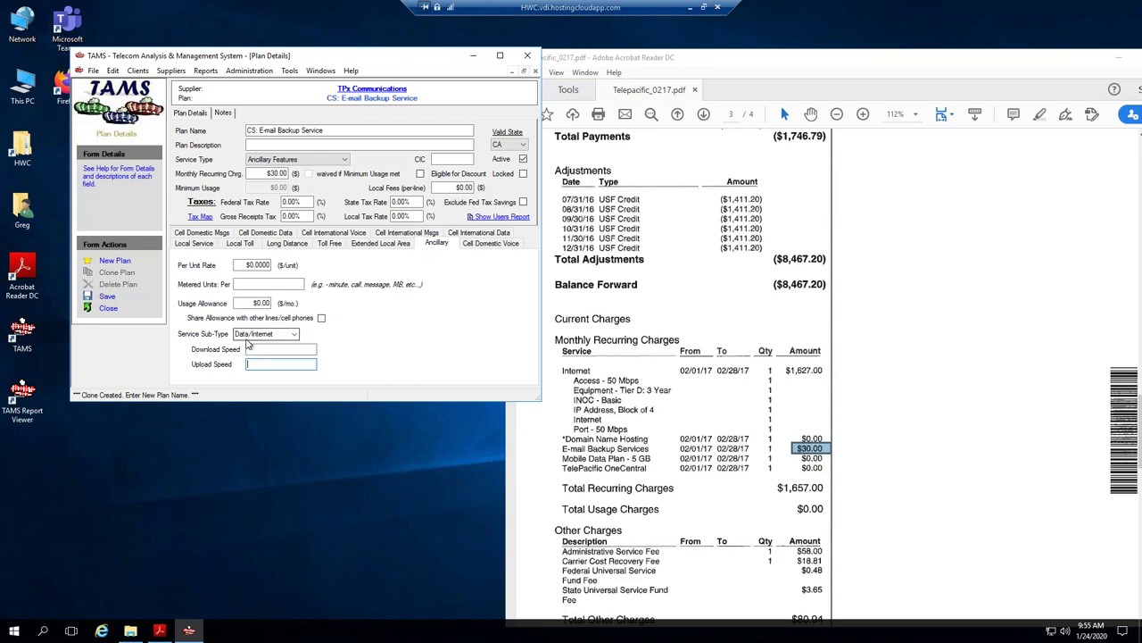
pyautogui.click(106, 295)
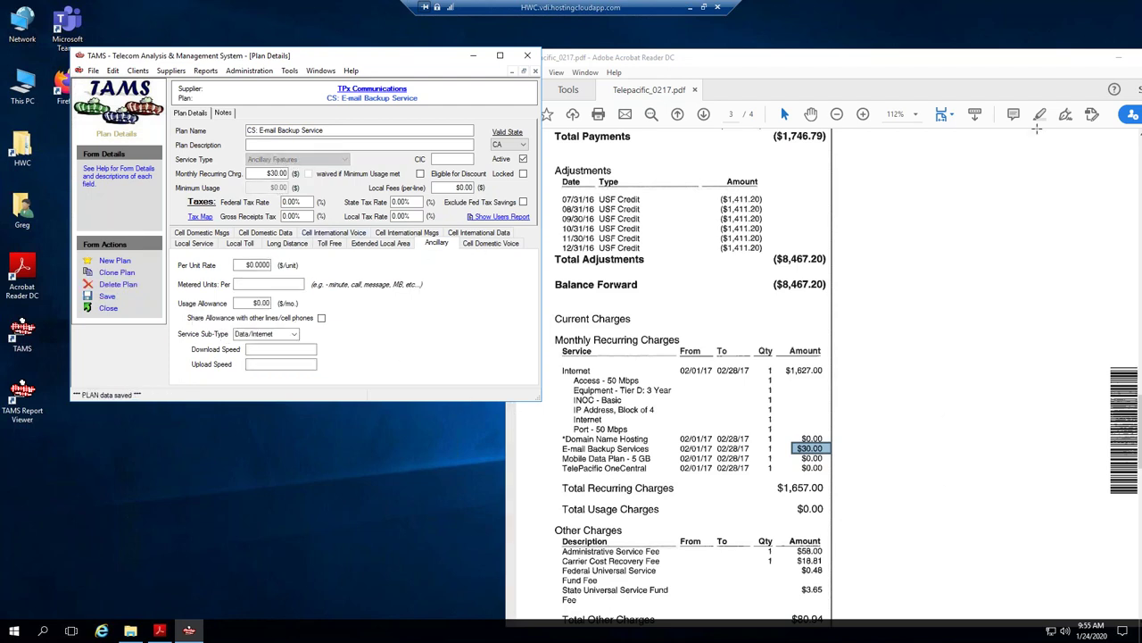
# Snapshot the invoice area from Other Charges down to the Sales Tax row.
pyautogui.moveTo(984, 61); pyautogui.dragTo(861, 63)
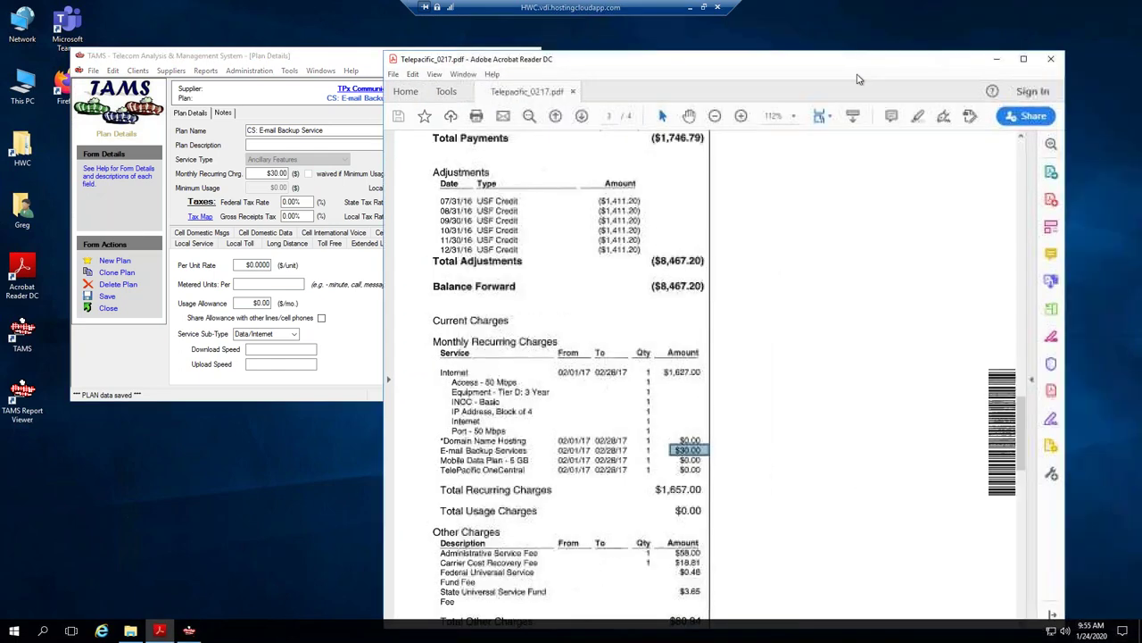
pyautogui.scroll(-3, 853, 341)
pyautogui.scroll(-4, 741, 408)
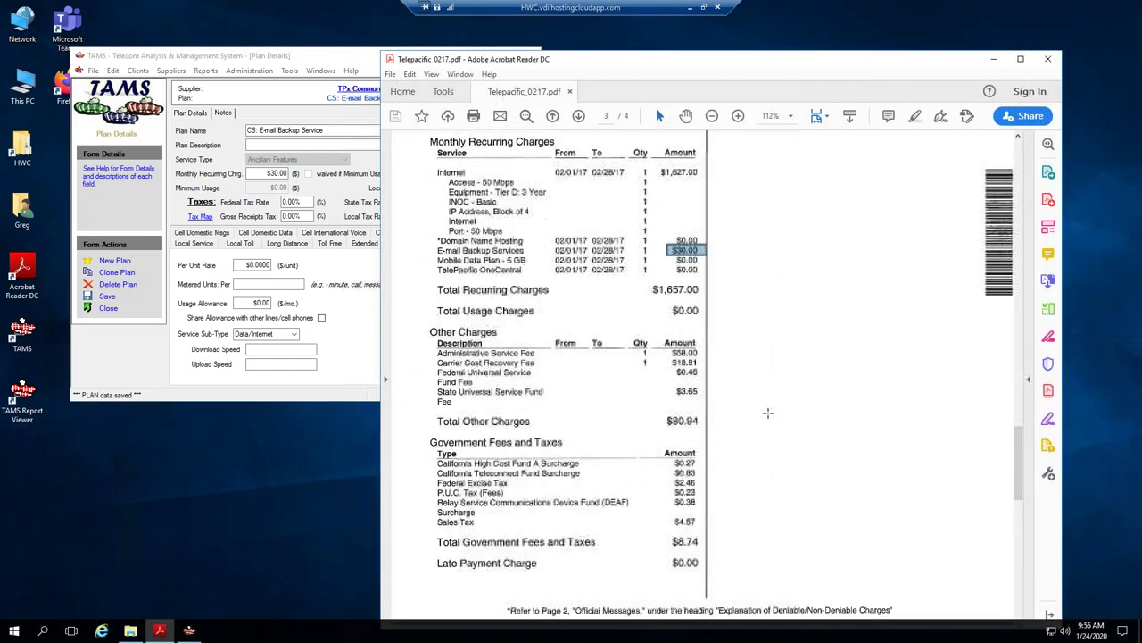
pyautogui.moveTo(425, 293); pyautogui.dragTo(705, 503)
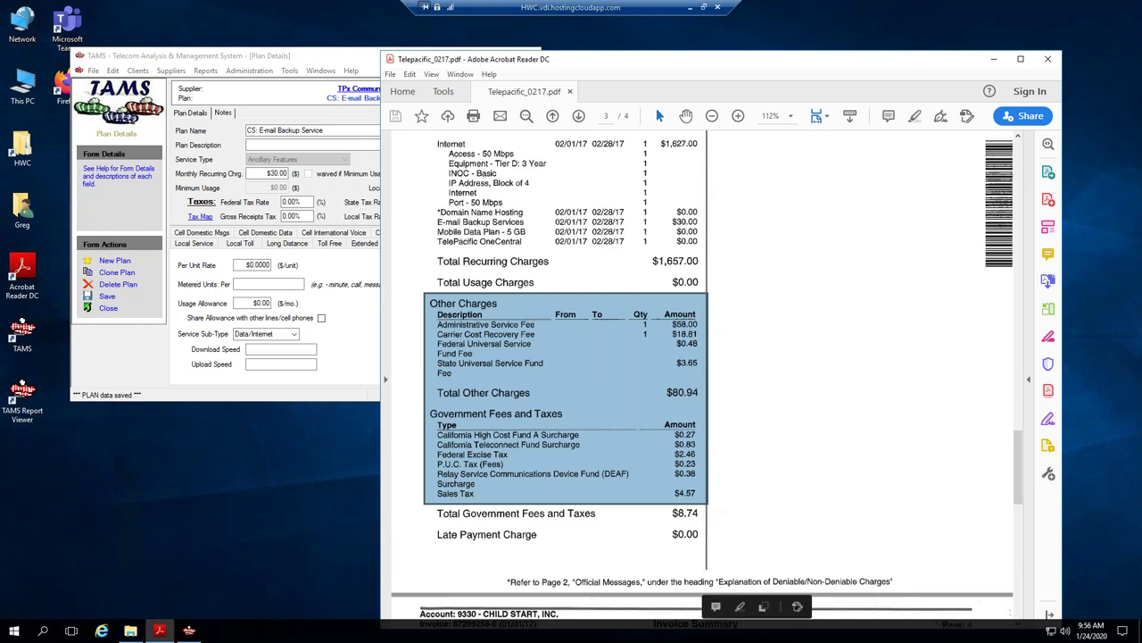
pyautogui.hotkey('ctrl', 'a')
pyautogui.moveTo(430, 296); pyautogui.dragTo(704, 522)
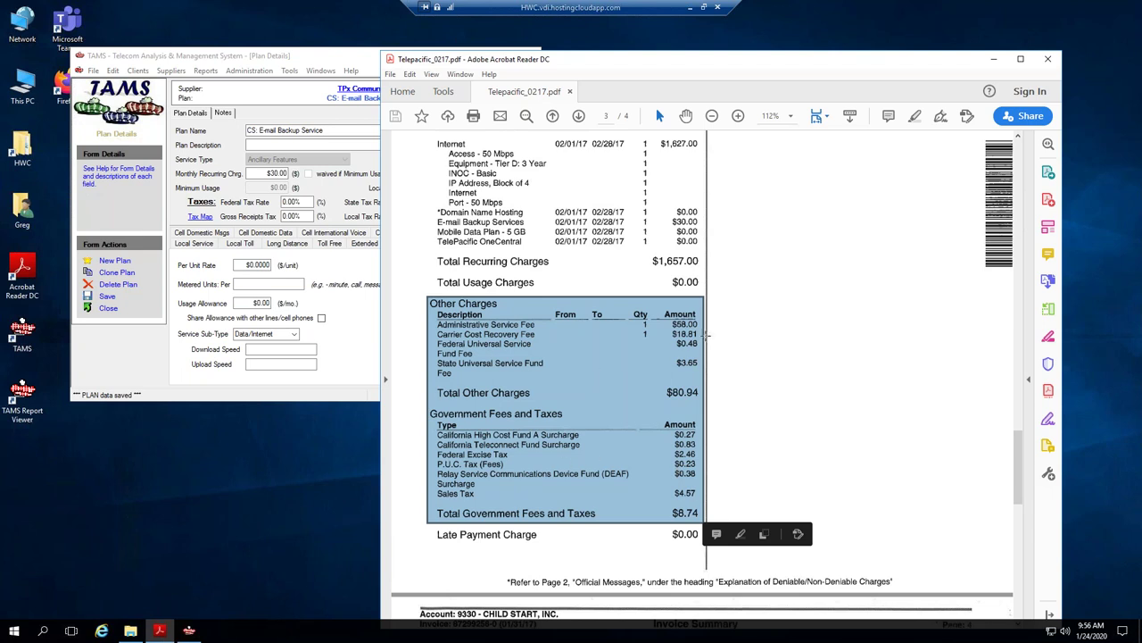
# Start a new plan named 'CS: Internet Surcharges & Fees'.
pyautogui.click(282, 59)
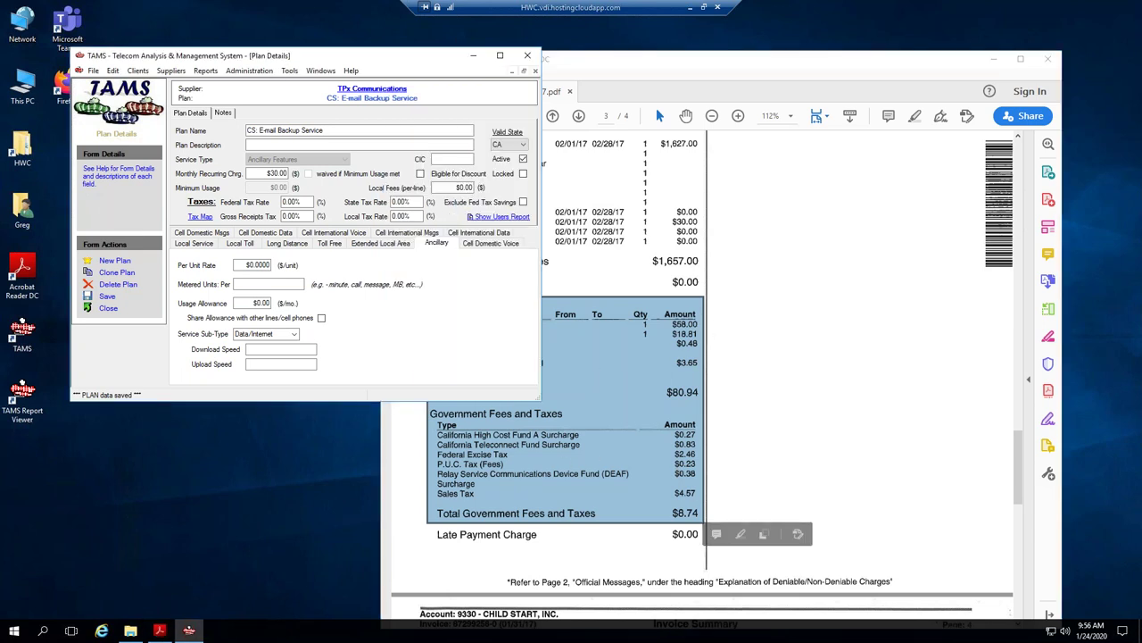
pyautogui.click(115, 261)
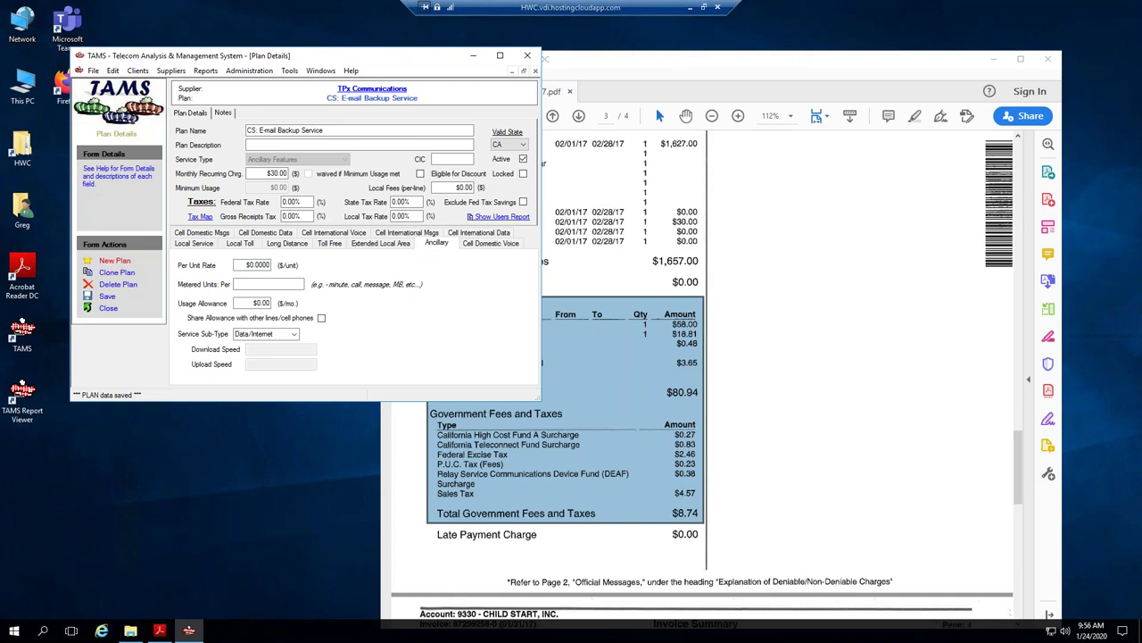
pyautogui.write('CS:')
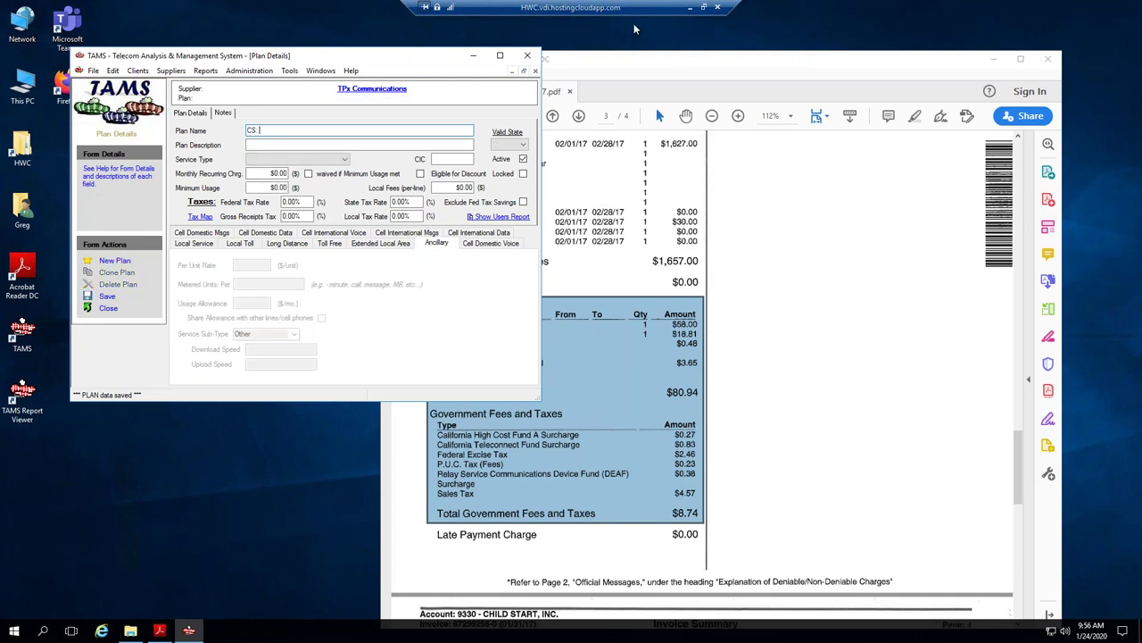
pyautogui.click(676, 61)
pyautogui.moveTo(676, 61); pyautogui.dragTo(730, 54)
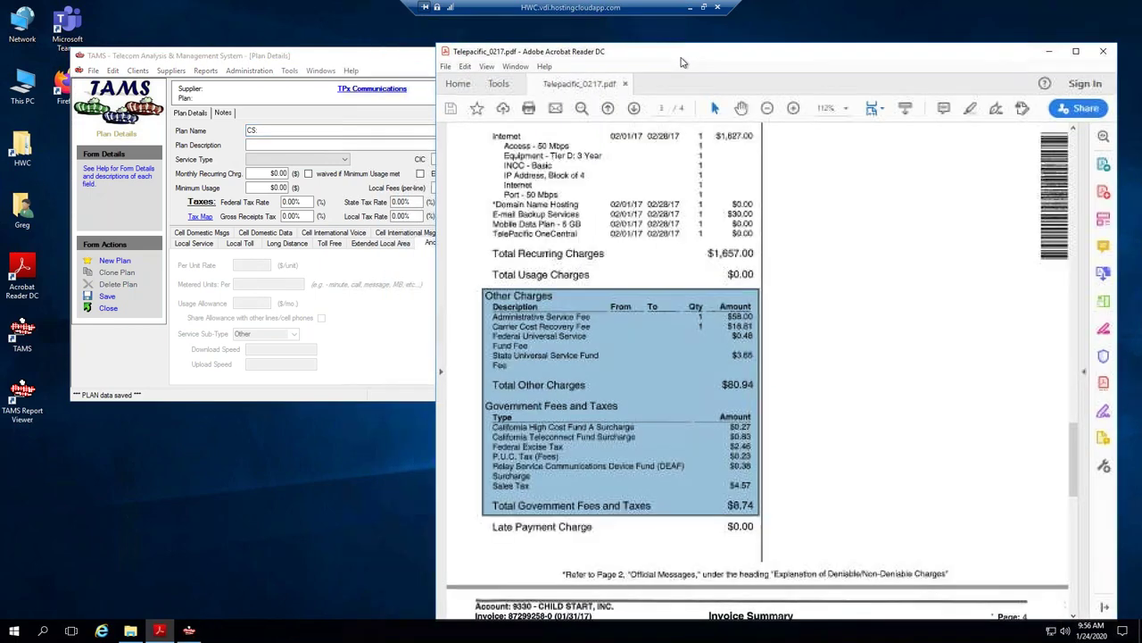
pyautogui.click(302, 59)
pyautogui.press('End')
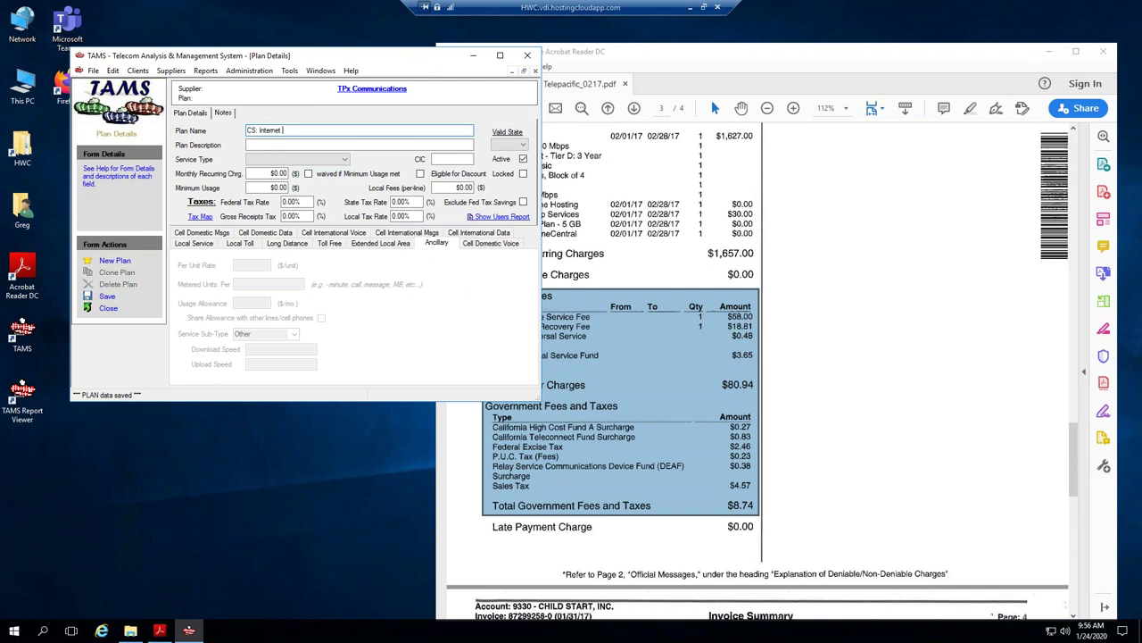
pyautogui.write('Internet Surcharges & Fees')
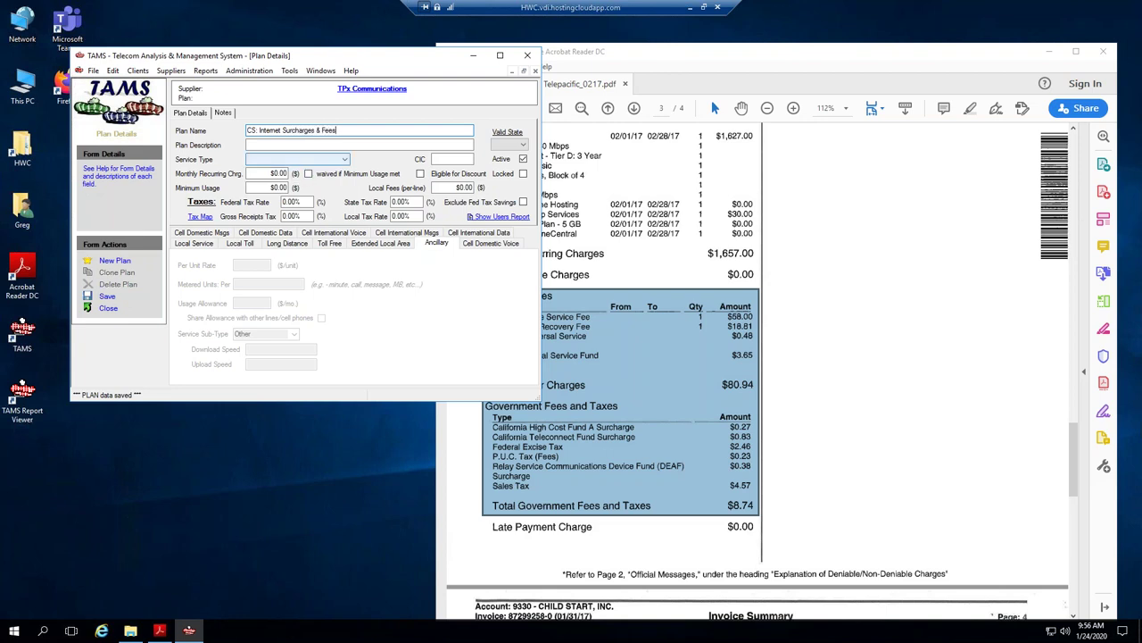
# Set the new plan's service type to Ancillary Features.
pyautogui.click(273, 161)
pyautogui.click(270, 170)
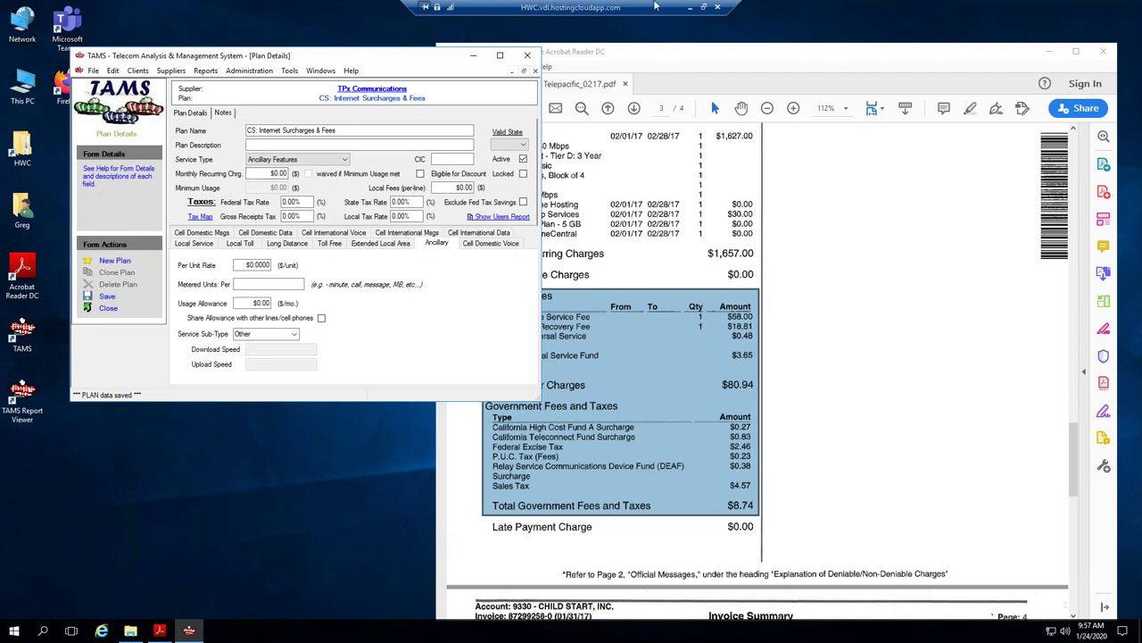
pyautogui.click(453, 188)
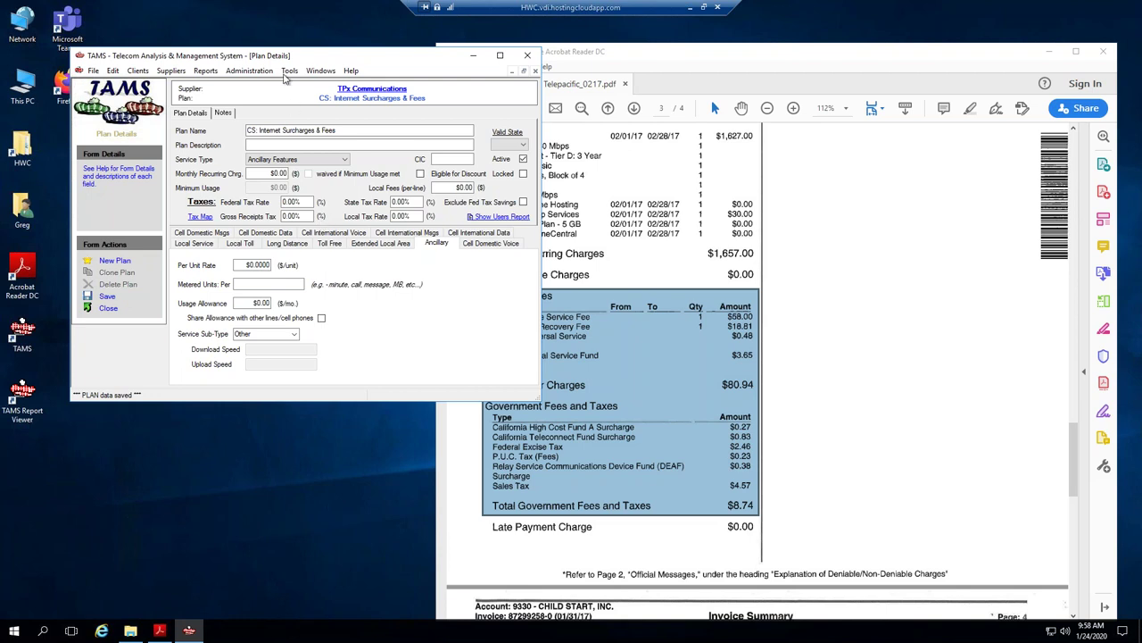
# Paste the copied content into the plan's Notes and select the pasted object.
pyautogui.click(221, 117)
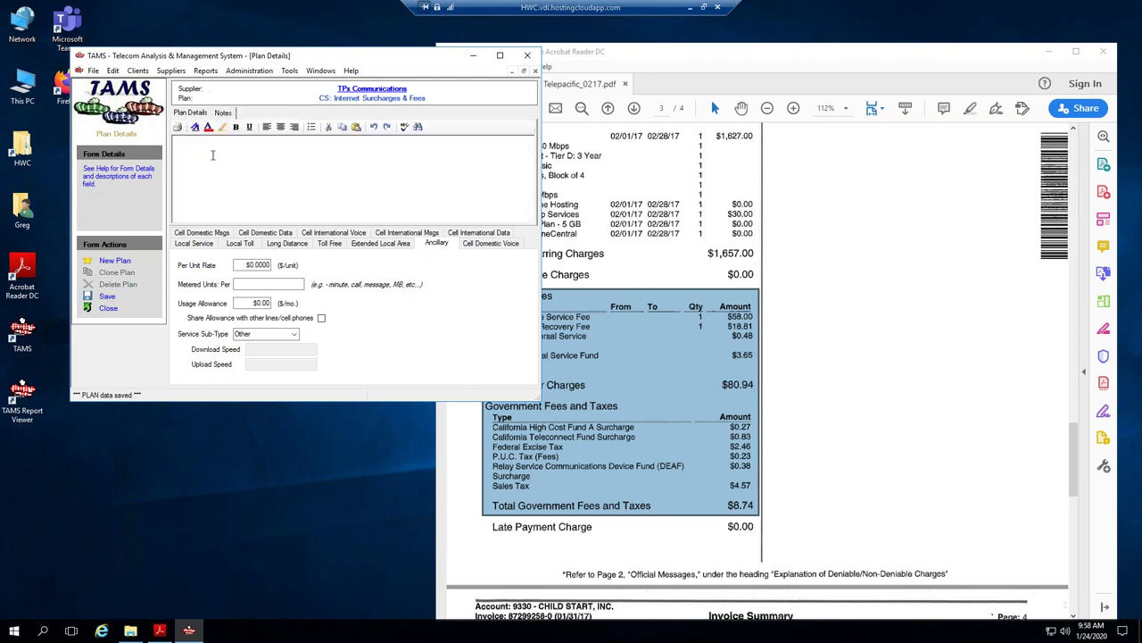
pyautogui.hotkey('ctrl', 'v')
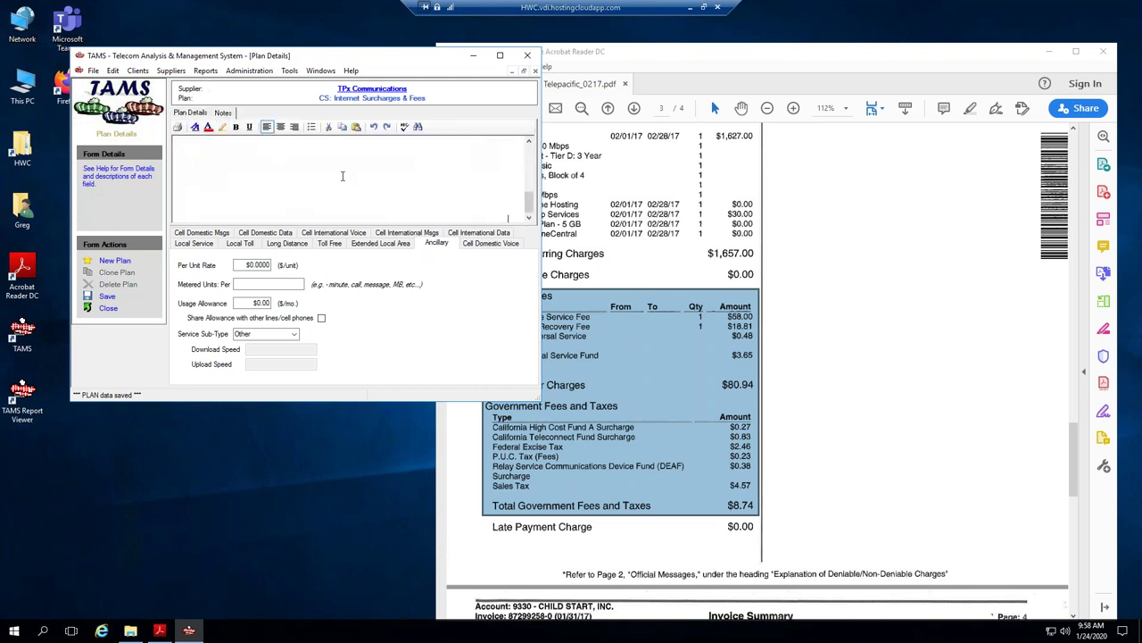
pyautogui.click(532, 186)
pyautogui.moveTo(532, 186); pyautogui.dragTo(532, 183)
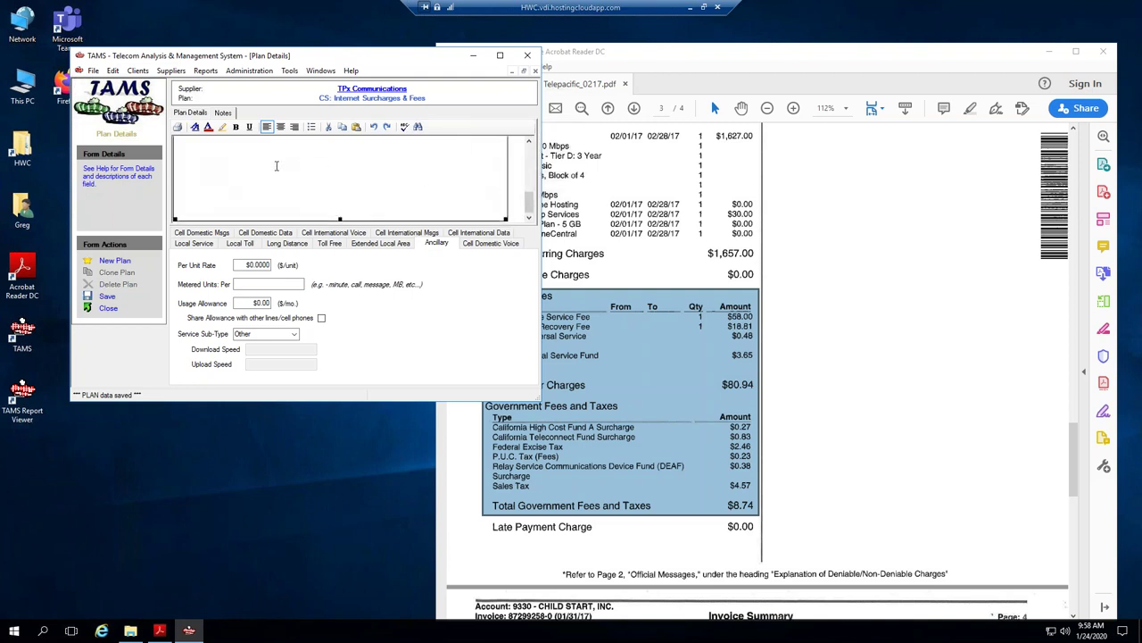
pyautogui.click(276, 182)
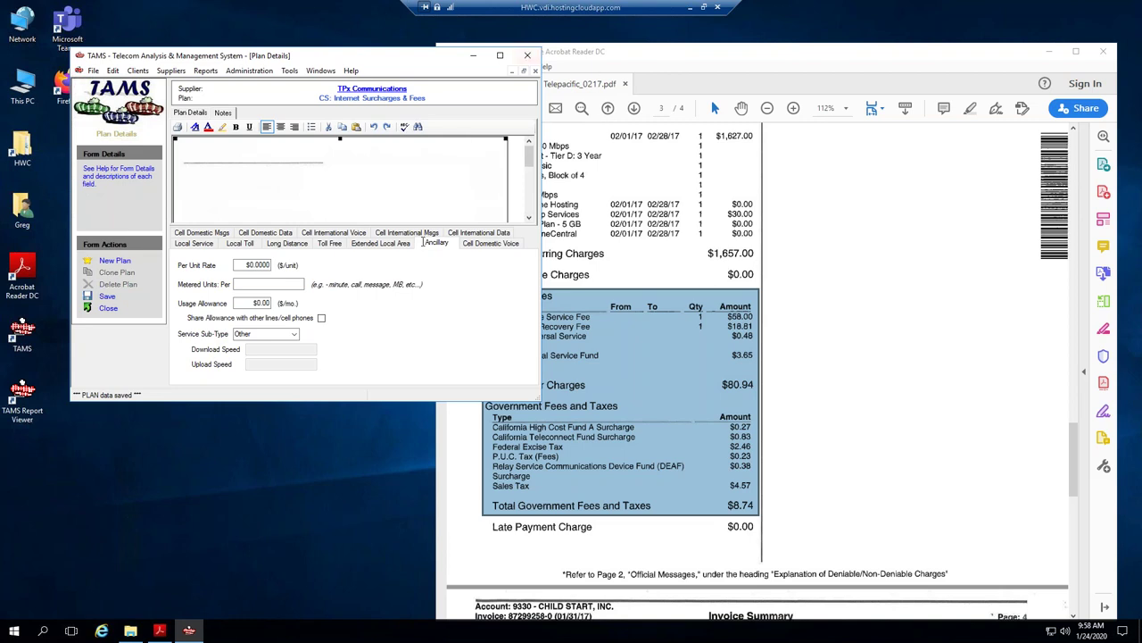
# Take an Acrobat snapshot of the invoice, paste it into the notes, then undo it.
pyautogui.click(639, 60)
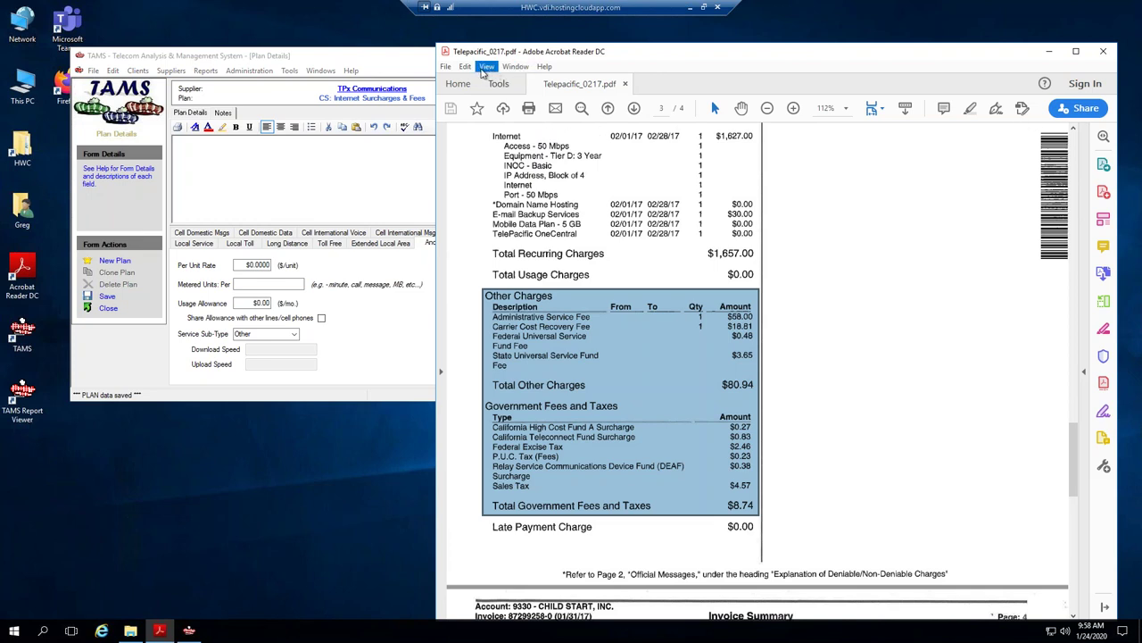
pyautogui.click(486, 67)
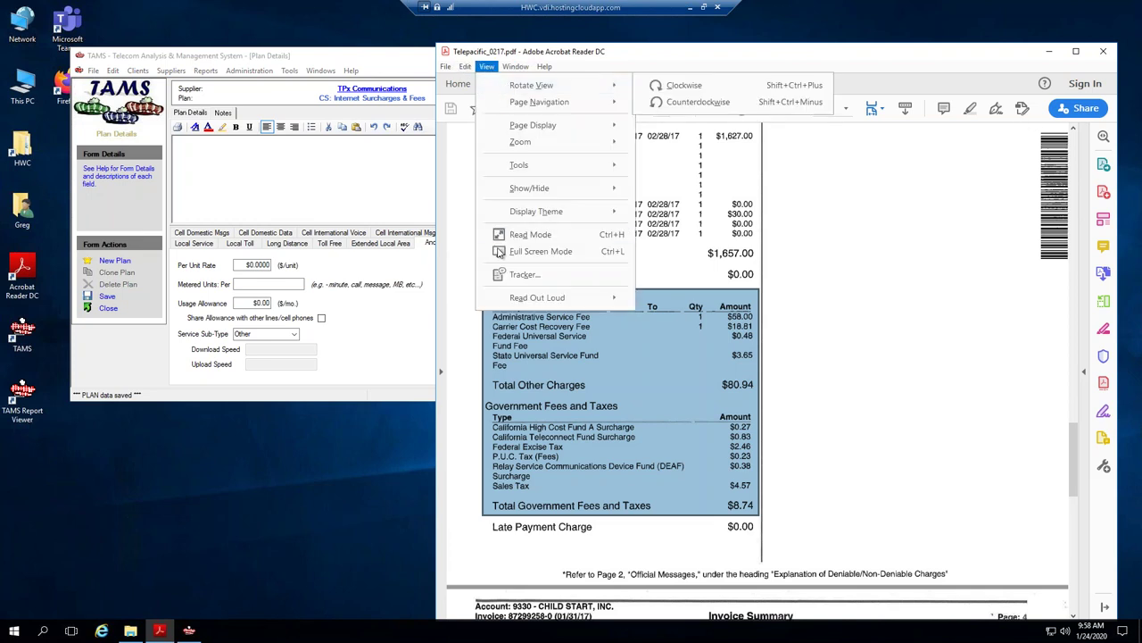
pyautogui.moveTo(471, 69)
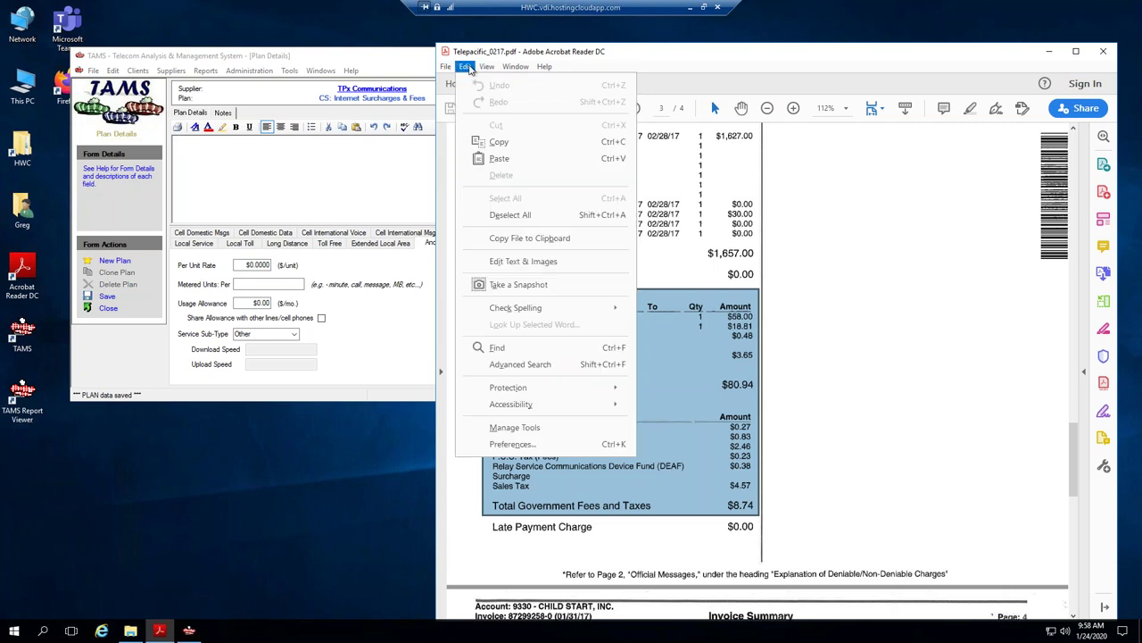
pyautogui.click(511, 284)
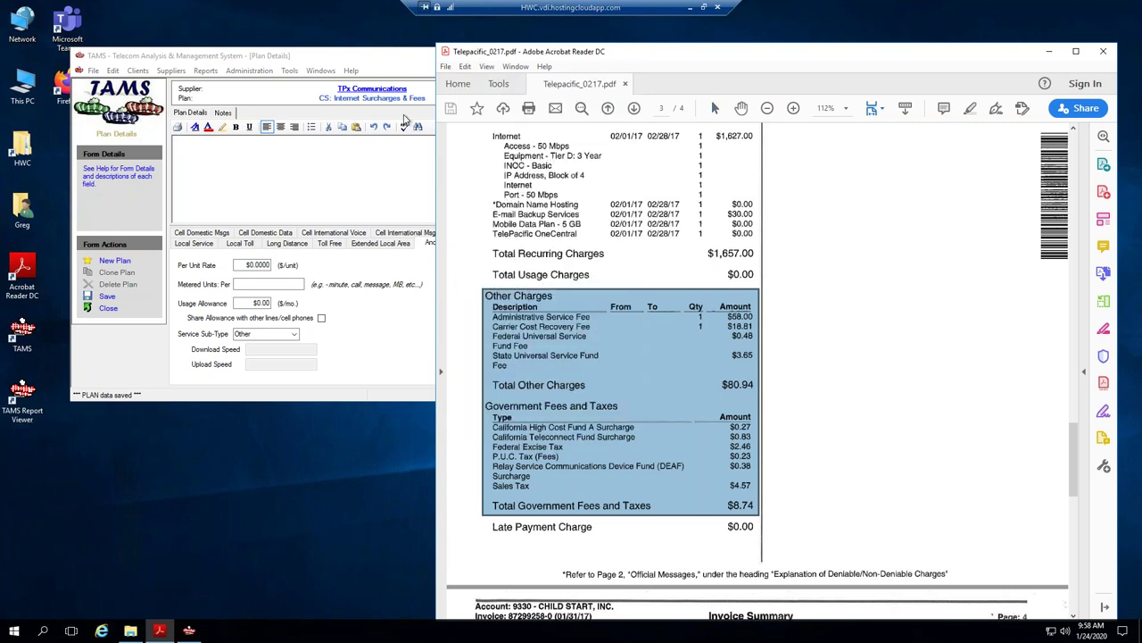
pyautogui.click(208, 160)
pyautogui.hotkey('ctrl', 'v')
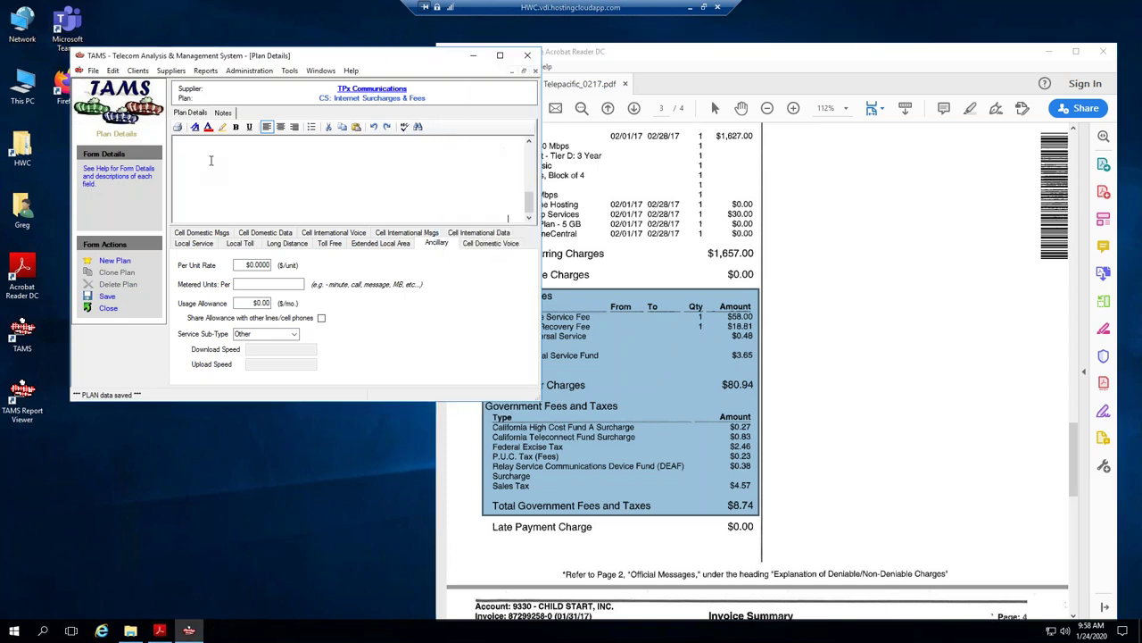
pyautogui.click(534, 157)
pyautogui.hotkey('ctrl', 'z')
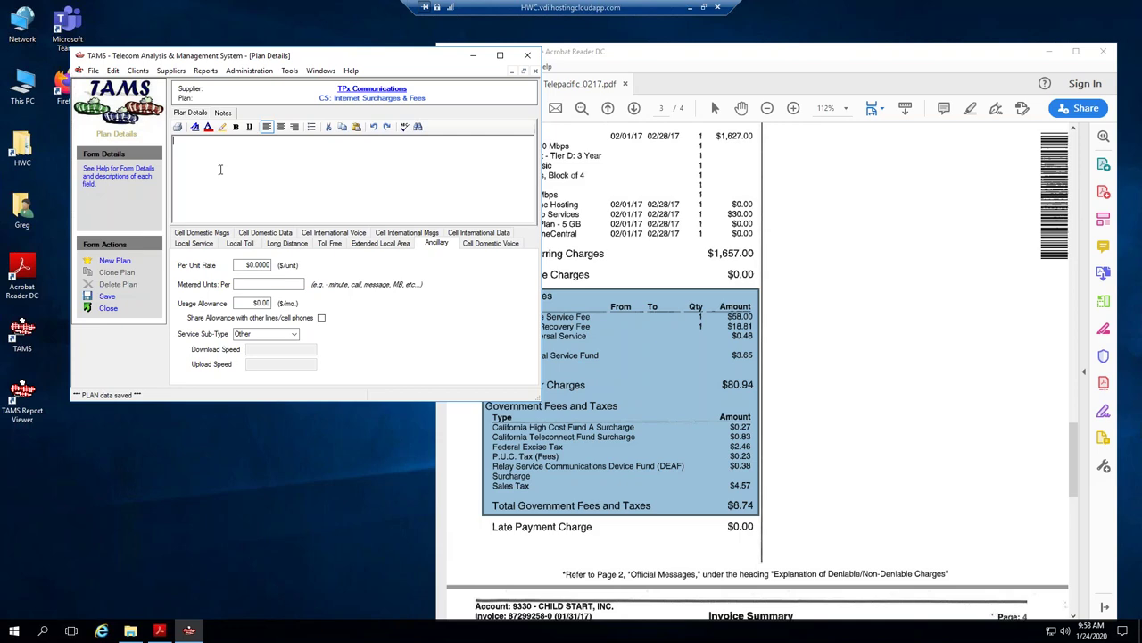
pyautogui.moveTo(624, 53); pyautogui.dragTo(699, 53)
# Enter Other Charges fees (Admin $58.00, Carrier Cost Recovery $18.81, FUSF $0.48, SUSF $3.65) under a bold, underlined heading.
pyautogui.click(198, 152)
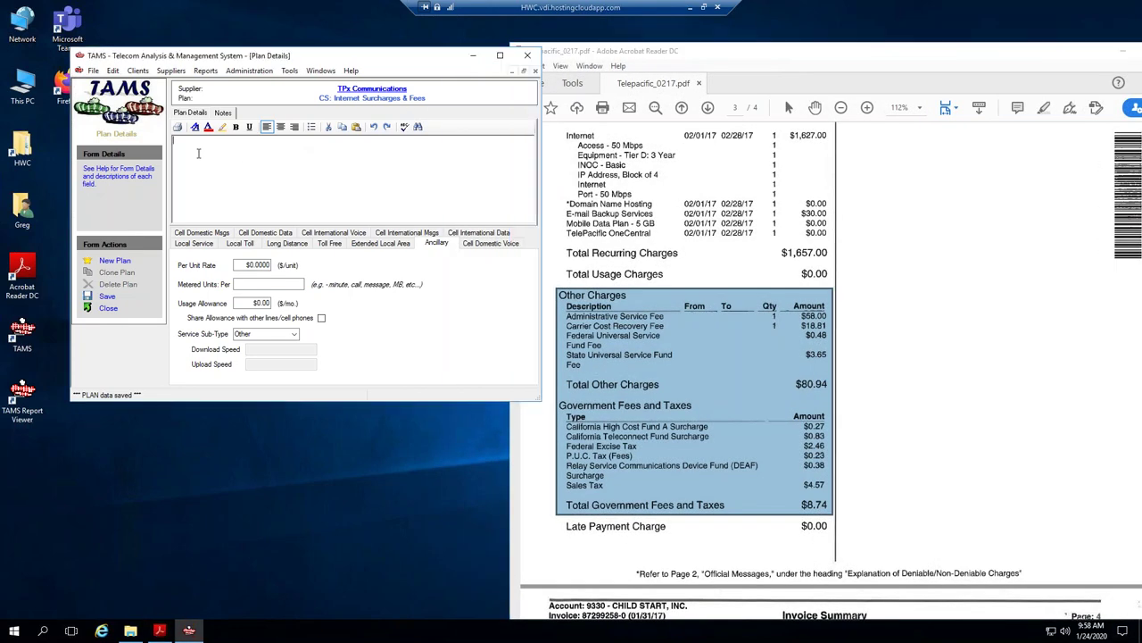
pyautogui.write('Other')
pyautogui.write(' Charges ')
pyautogui.write('Admin')
pyautogui.write(' Service Fee')
pyautogui.write(' $')
pyautogui.write('58.00 ')
pyautogui.write('Carr')
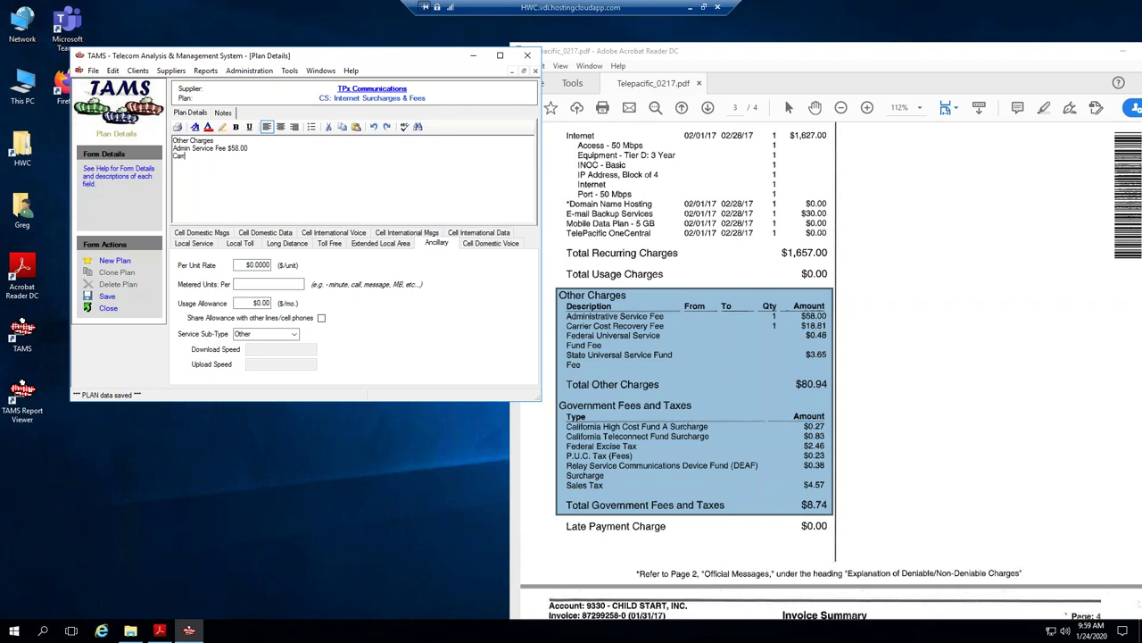
pyautogui.write('ier Cost Rec')
pyautogui.write('ove')
pyautogui.write('ry Fee')
pyautogui.write(' $')
pyautogui.write('18')
pyautogui.write('.81 ')
pyautogui.write('FUSF')
pyautogui.write(' $0')
pyautogui.write('.48')
pyautogui.write('SUSF')
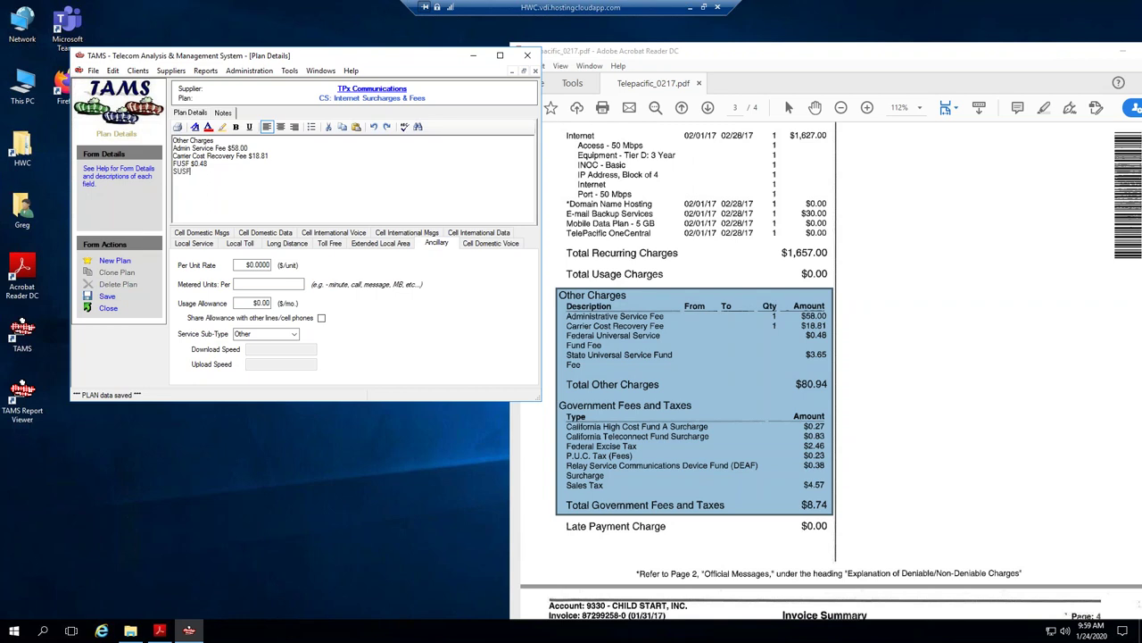
pyautogui.write(' $3.65')
pyautogui.moveTo(172, 140); pyautogui.dragTo(215, 141)
pyautogui.click(235, 127)
pyautogui.click(249, 126)
# Add a 'Govt Fees & Taxes: $8.74' line below the fees.
pyautogui.click(227, 186)
pyautogui.write('Govt Tax & F')
pyautogui.press('BackSpace')
pyautogui.press('BackSpace')
pyautogui.press('BackSpace')
pyautogui.press('BackSpace')
pyautogui.press('BackSpace')
pyautogui.press('BackSpace')
pyautogui.press('BackSpace')
pyautogui.write('Fees & Taxes: $')
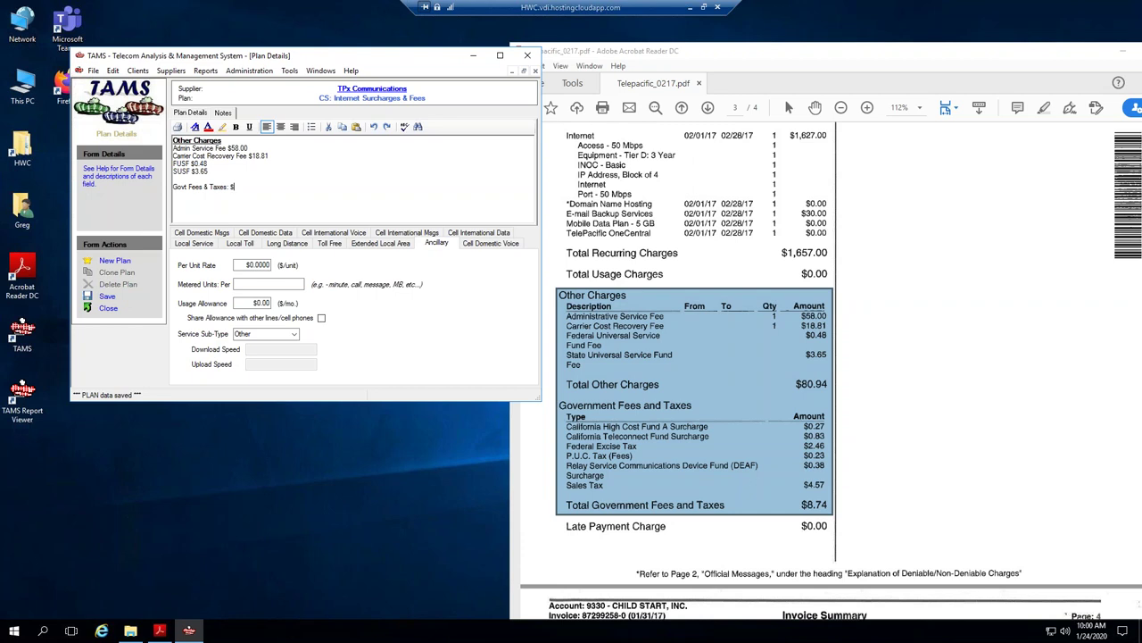
pyautogui.write('8.74')
# Set the plan's Monthly Recurring Charge to 89.68, save, and close the plan.
pyautogui.click(190, 113)
pyautogui.moveTo(265, 175); pyautogui.dragTo(291, 178)
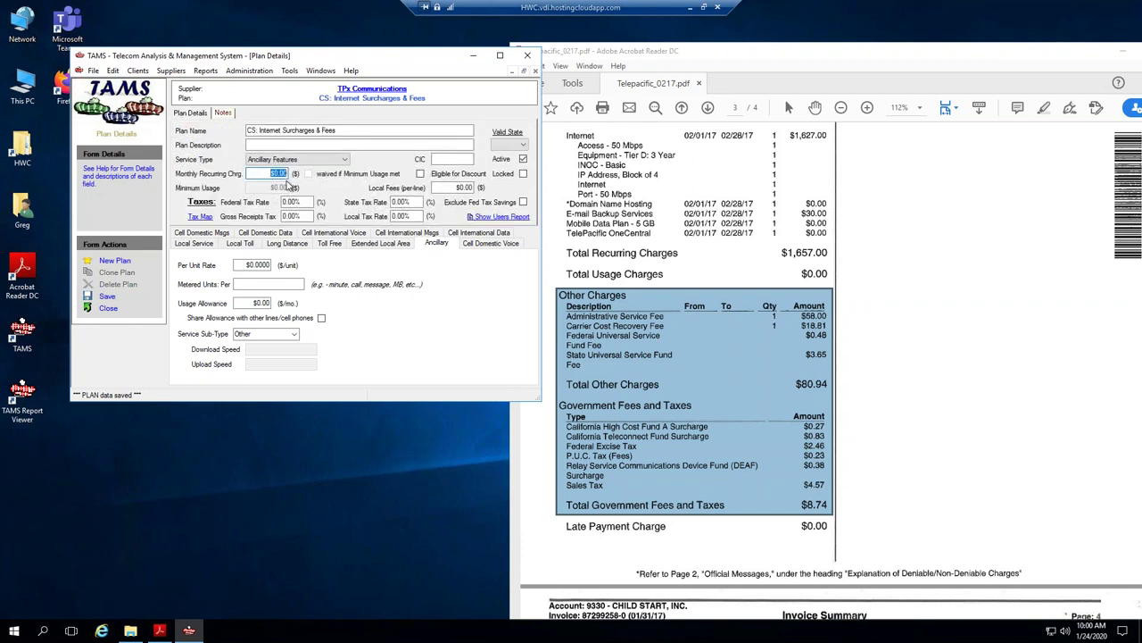
pyautogui.write('9.68')
pyautogui.click(106, 296)
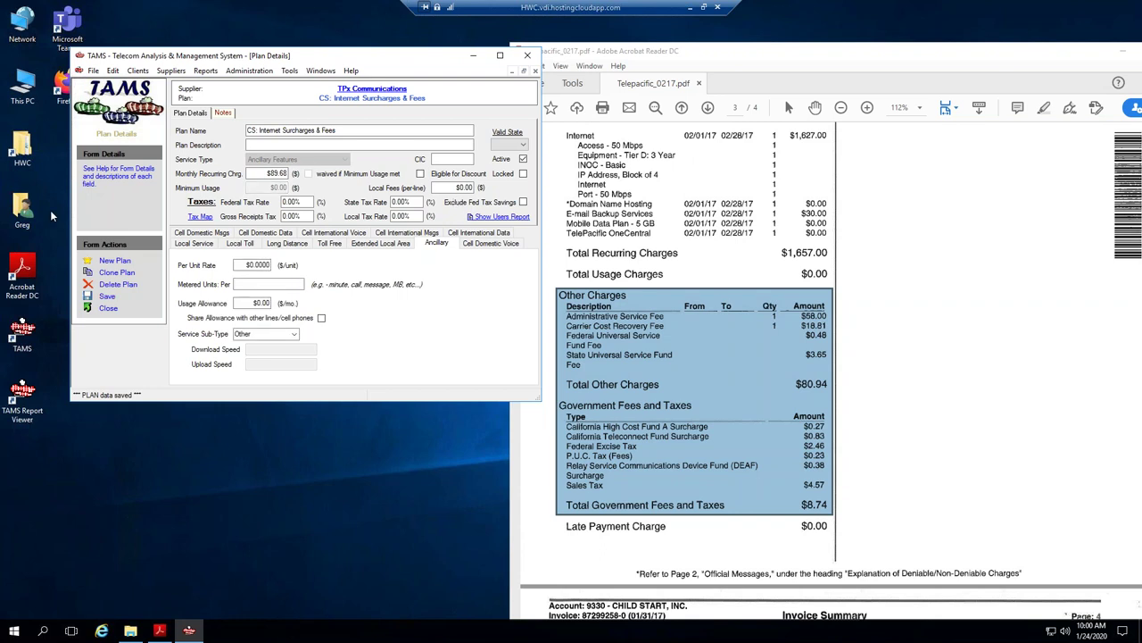
pyautogui.click(108, 308)
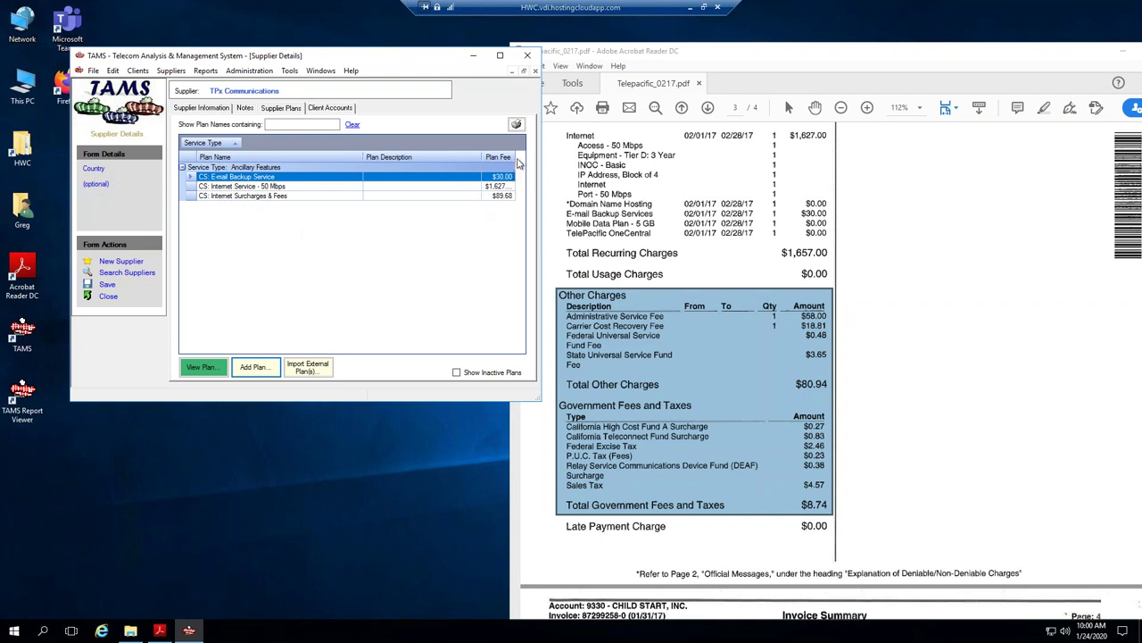
# Widen the fee column and review the CS: Internet Service - 50 Mbps plan's fees.
pyautogui.moveTo(519, 157); pyautogui.dragTo(525, 158)
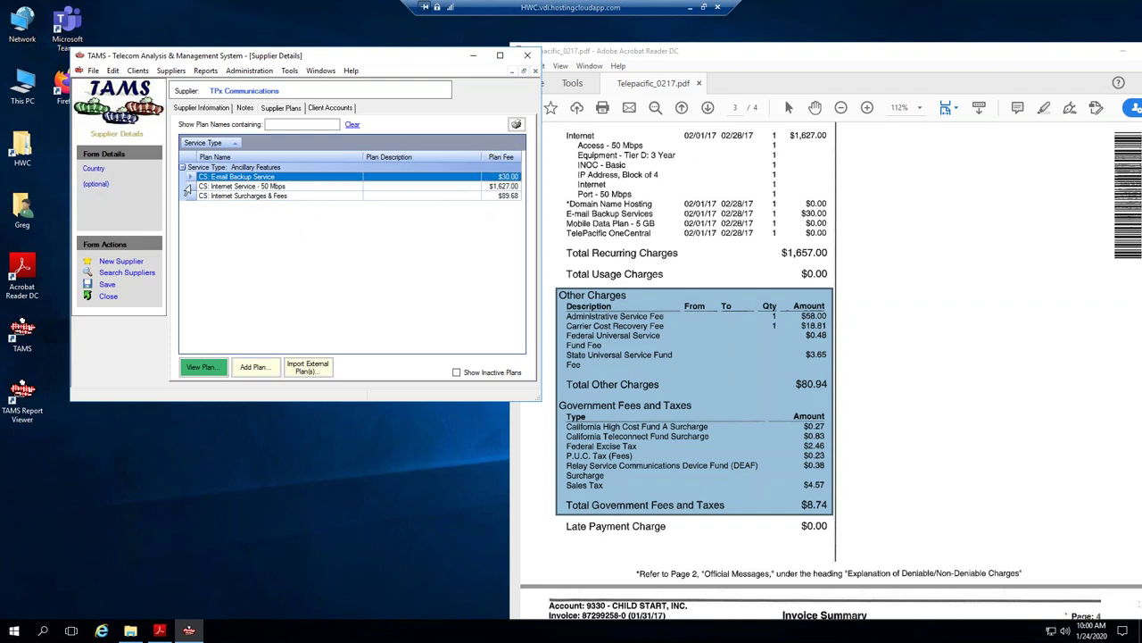
pyautogui.click(188, 188)
pyautogui.doubleClick(187, 187)
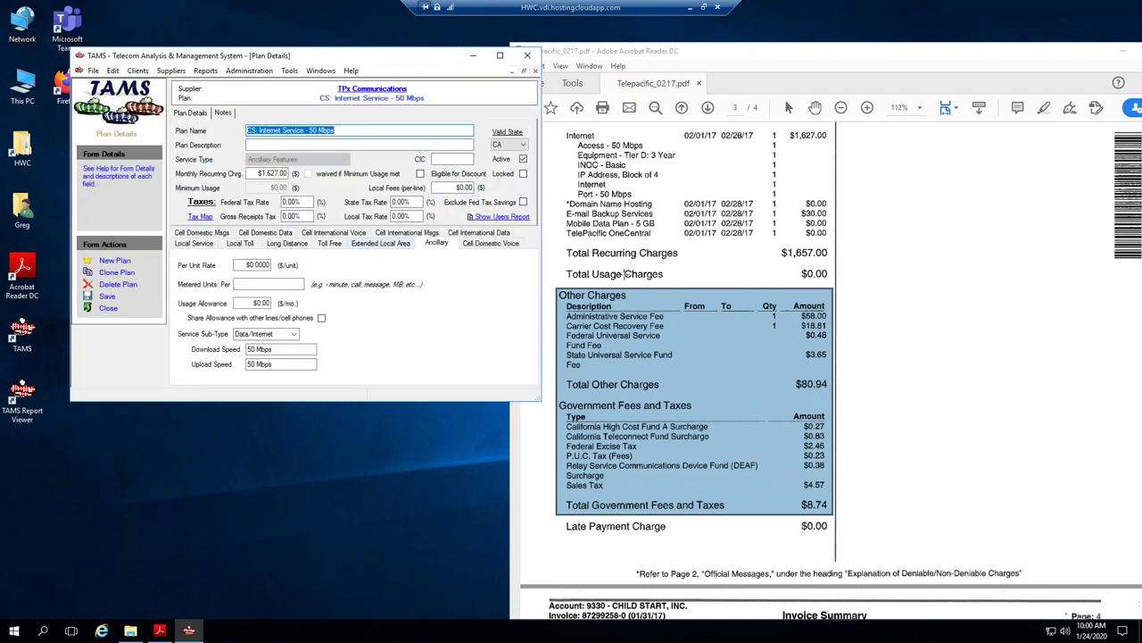
pyautogui.click(469, 187)
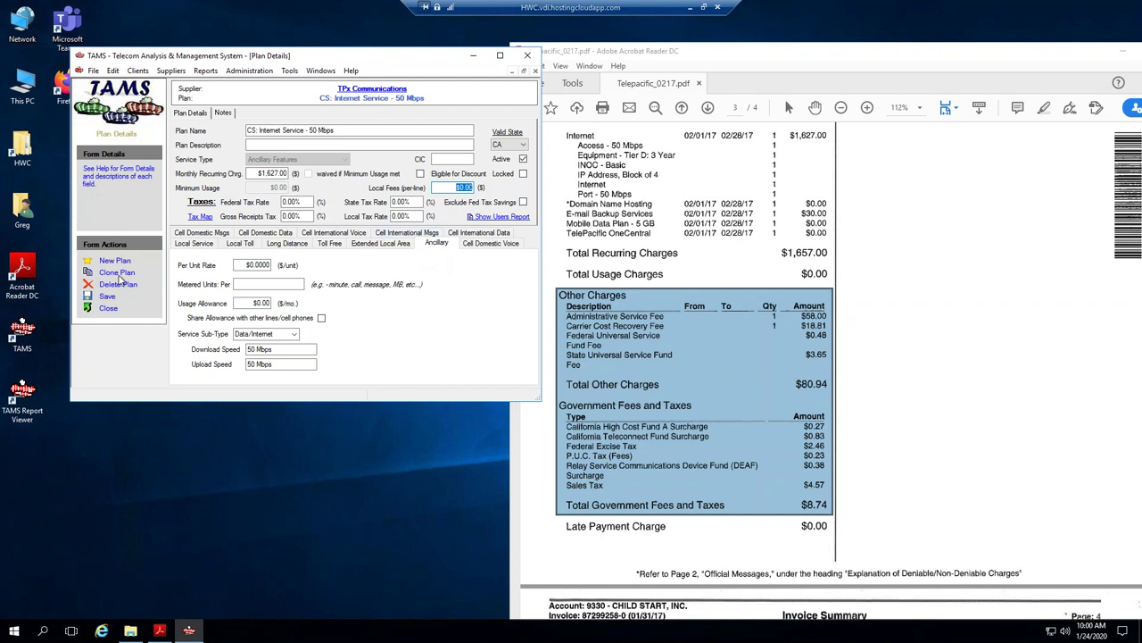
pyautogui.click(108, 308)
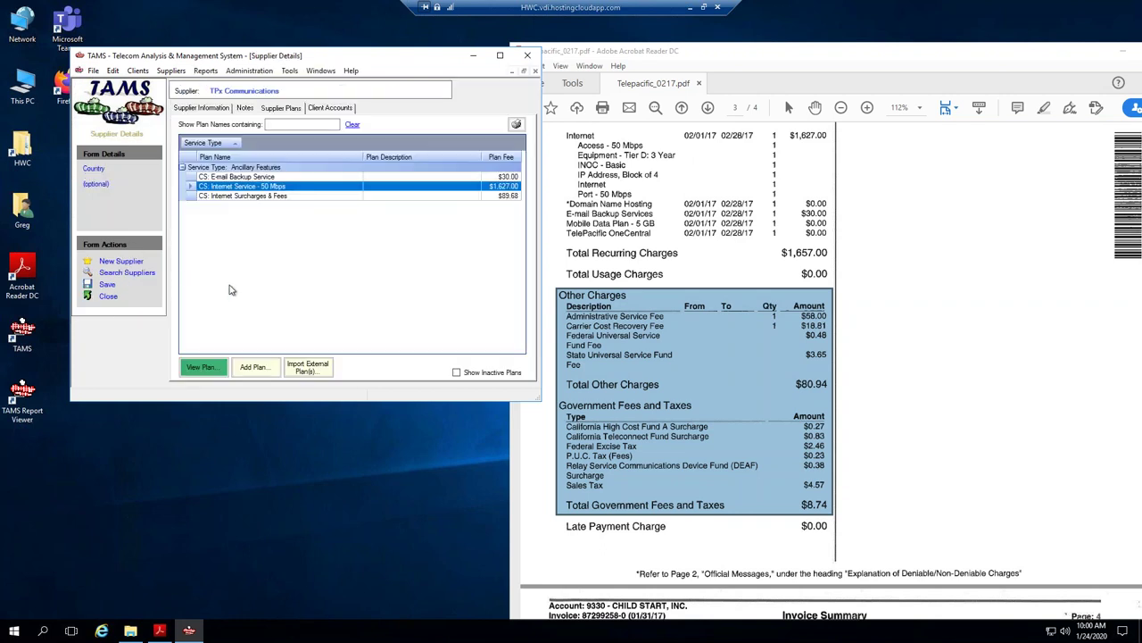
# Go to Child Start's Service Accounts tab and add a new account.
pyautogui.click(322, 71)
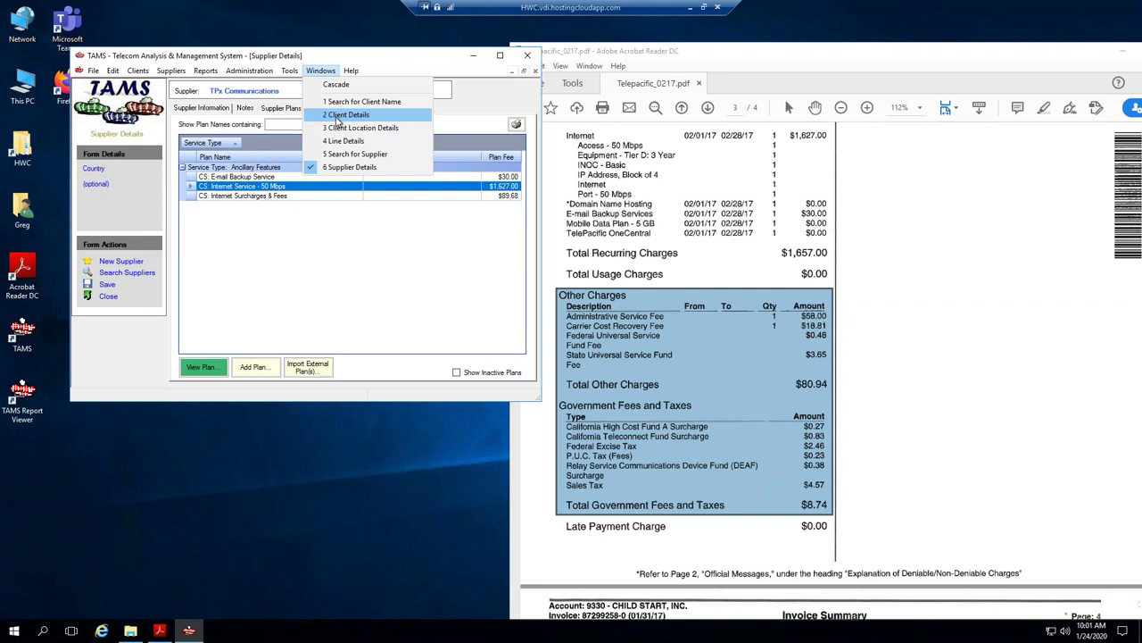
pyautogui.click(340, 115)
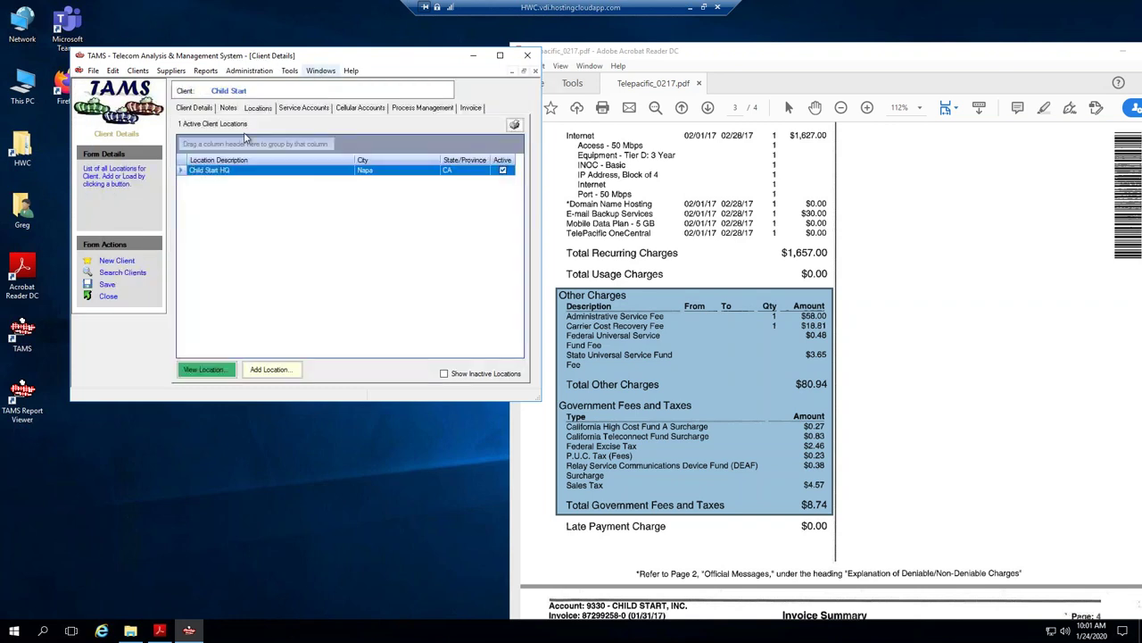
pyautogui.click(313, 111)
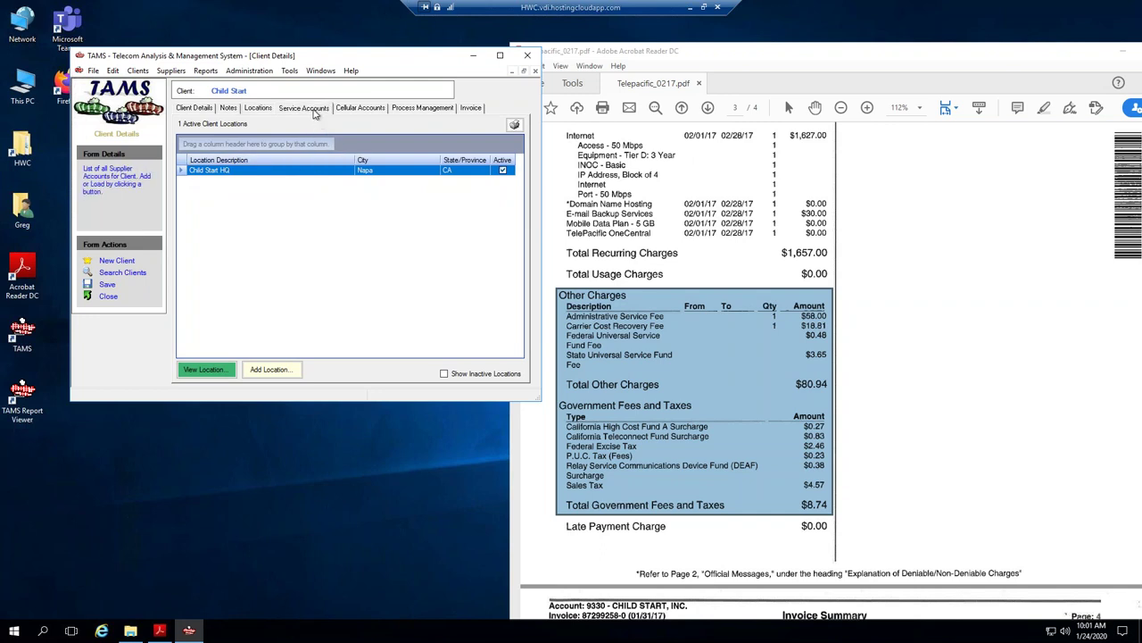
pyautogui.moveTo(559, 61); pyautogui.dragTo(615, 61)
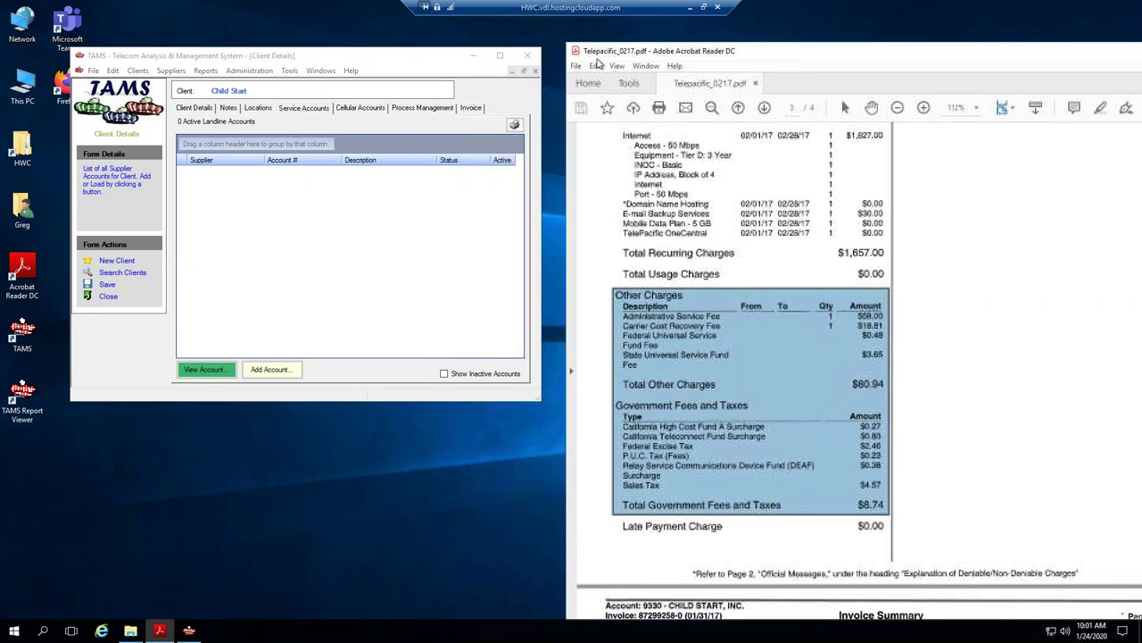
pyautogui.click(277, 371)
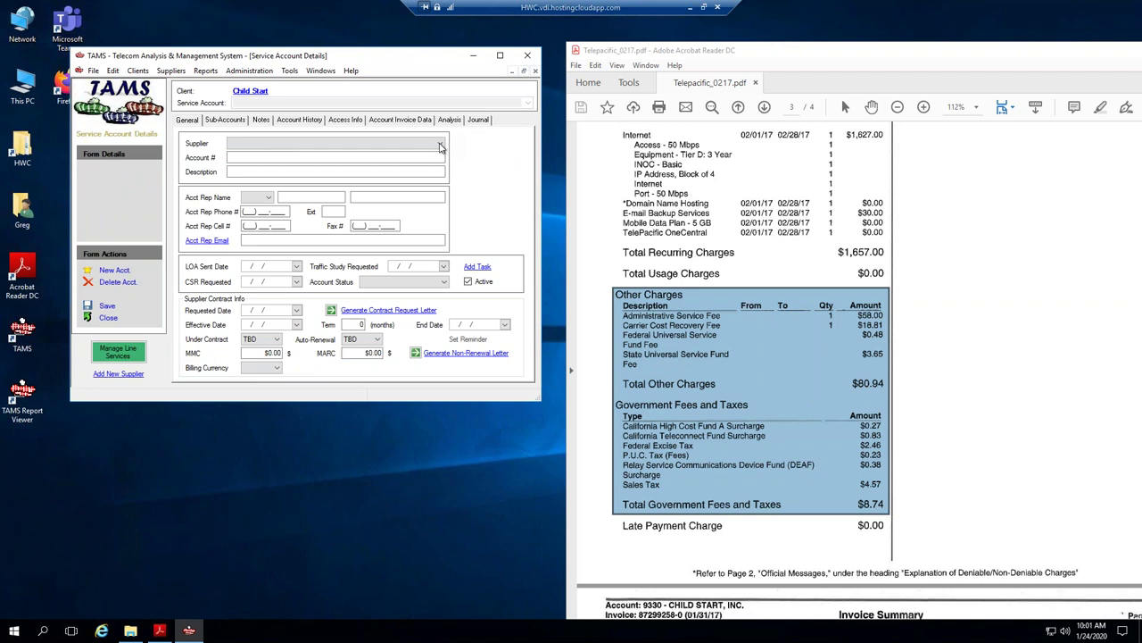
# Fill in supplier TPx Communications, the account number, and description '50 Mbps Internet Circuit'.
pyautogui.click(294, 143)
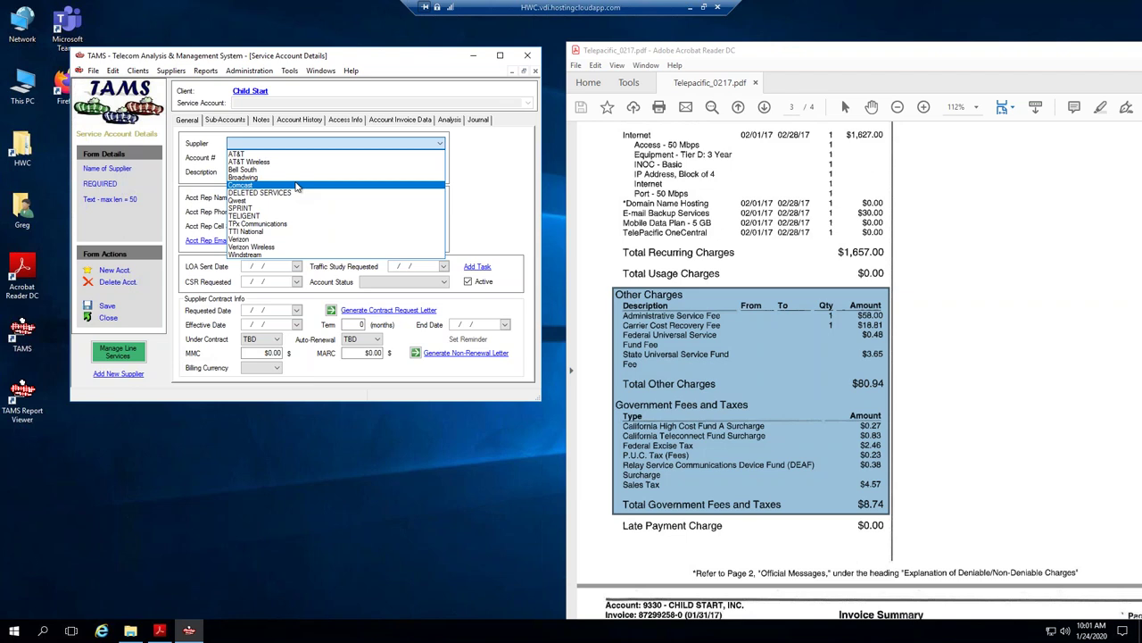
pyautogui.click(274, 225)
pyautogui.click(336, 157)
pyautogui.write('9330')
pyautogui.press('Tab')
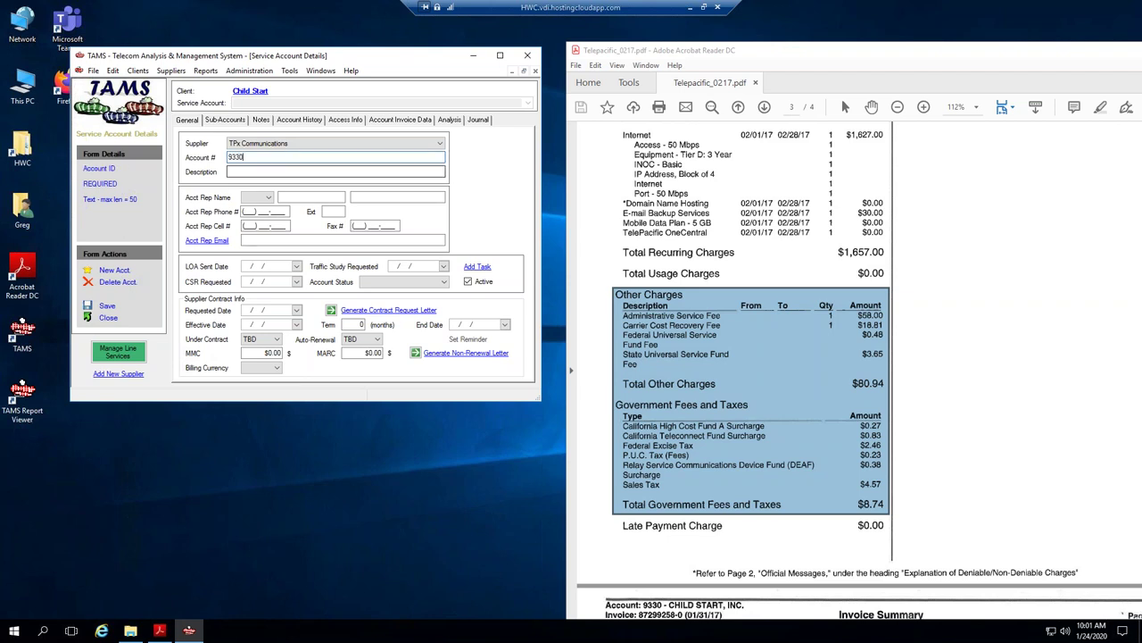
pyautogui.write('50 Mbps Internet')
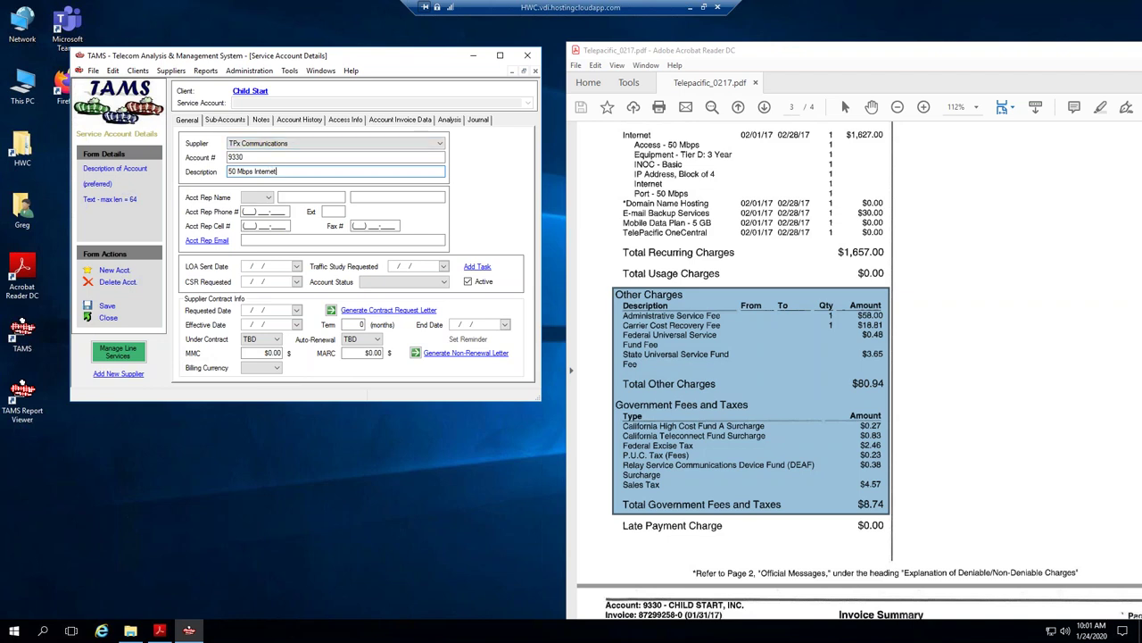
pyautogui.write(' Circuit')
# Save the account, acknowledge the automatic sub-account notice, and view its sub-accounts.
pyautogui.click(107, 306)
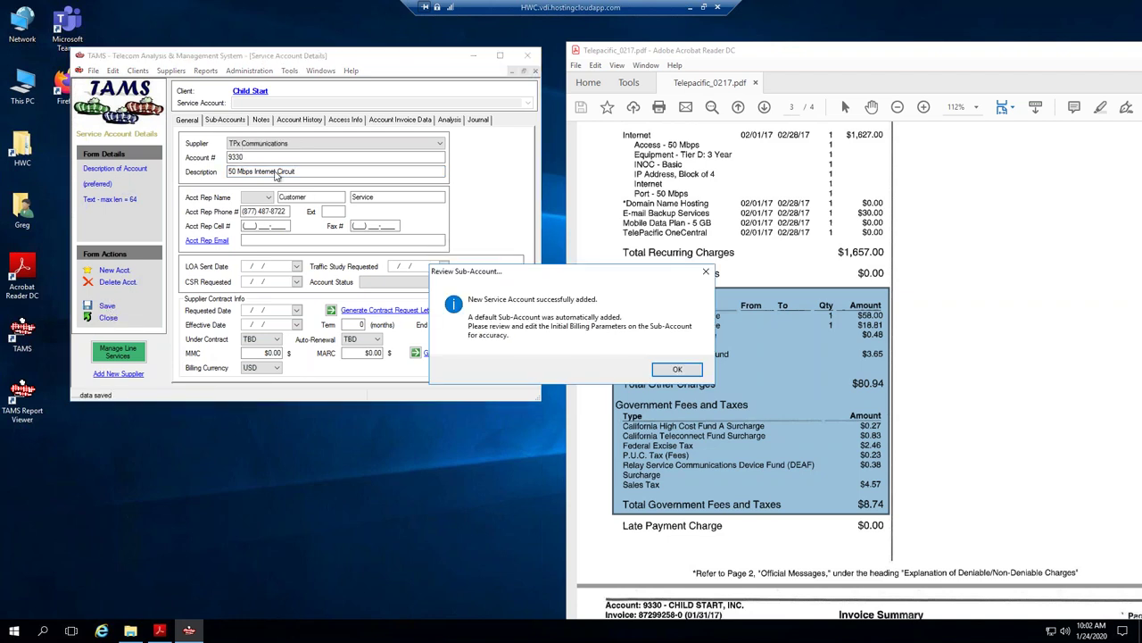
pyautogui.click(675, 371)
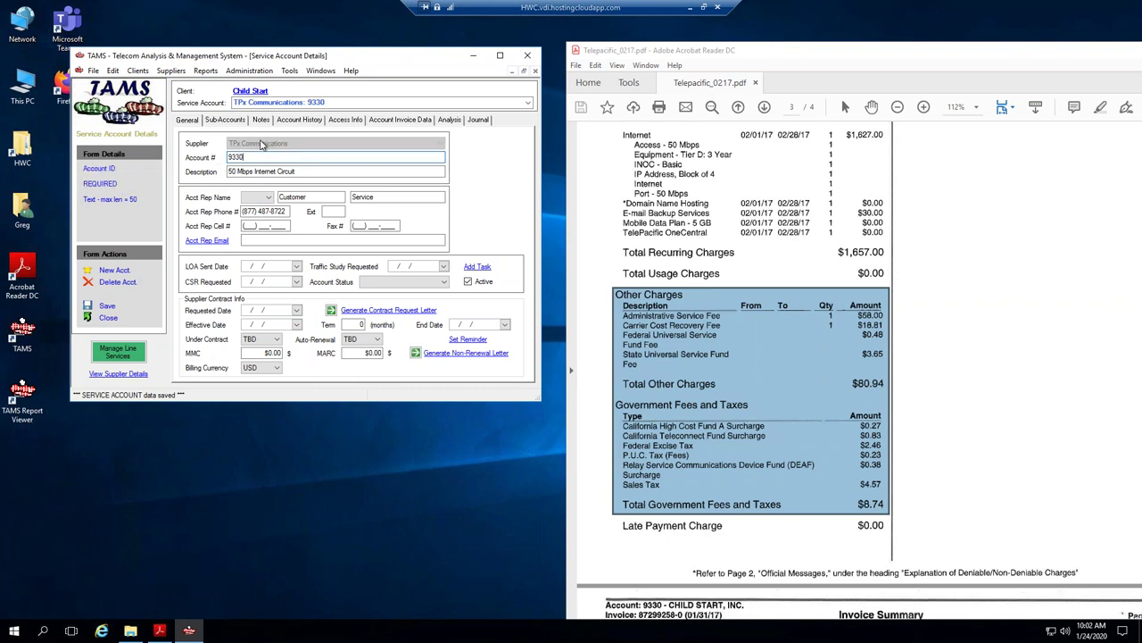
pyautogui.click(310, 172)
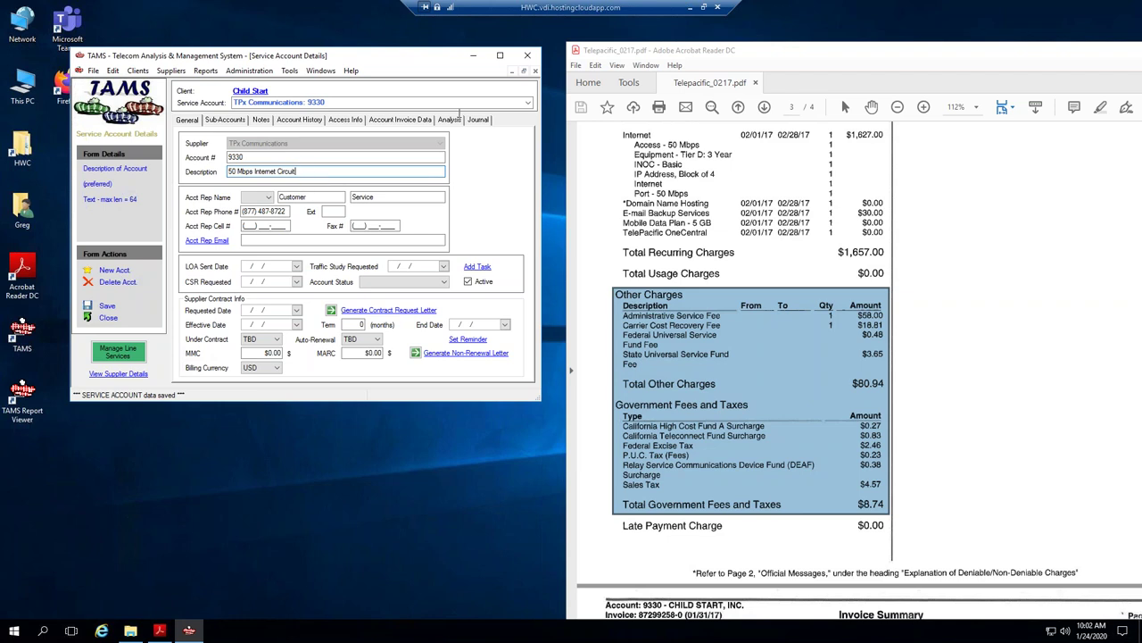
pyautogui.click(231, 121)
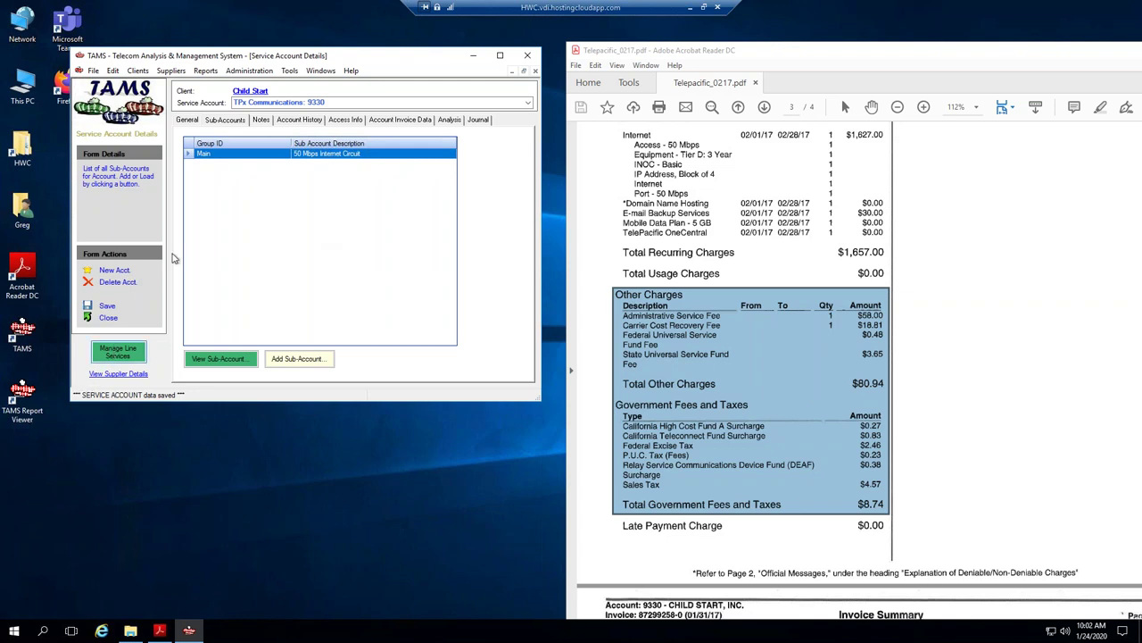
# Open Manage Line Services and review the baseline description and Main target sub-account.
pyautogui.click(119, 353)
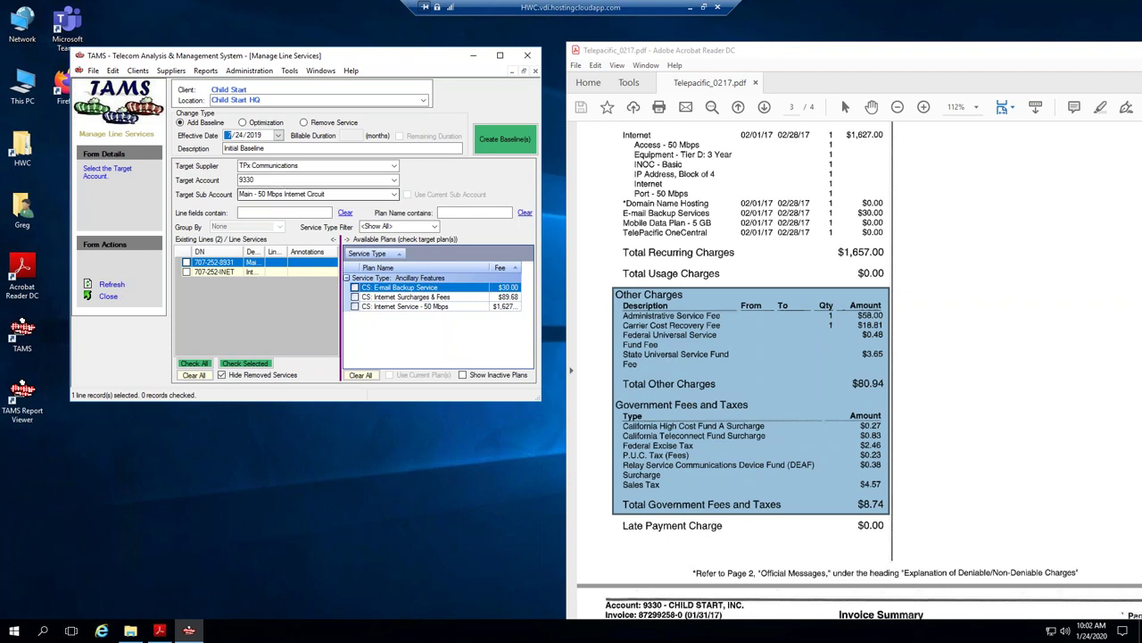
pyautogui.click(230, 149)
pyautogui.click(287, 194)
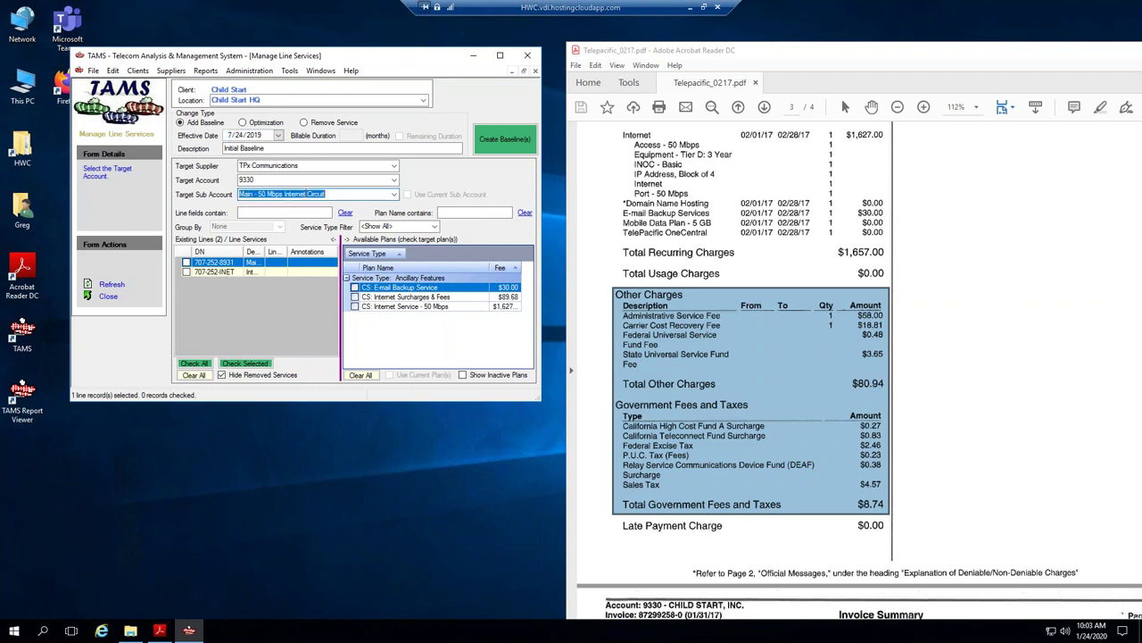
# Open Child Start's service agreement terms and select the 24-month default billable duration.
pyautogui.click(319, 71)
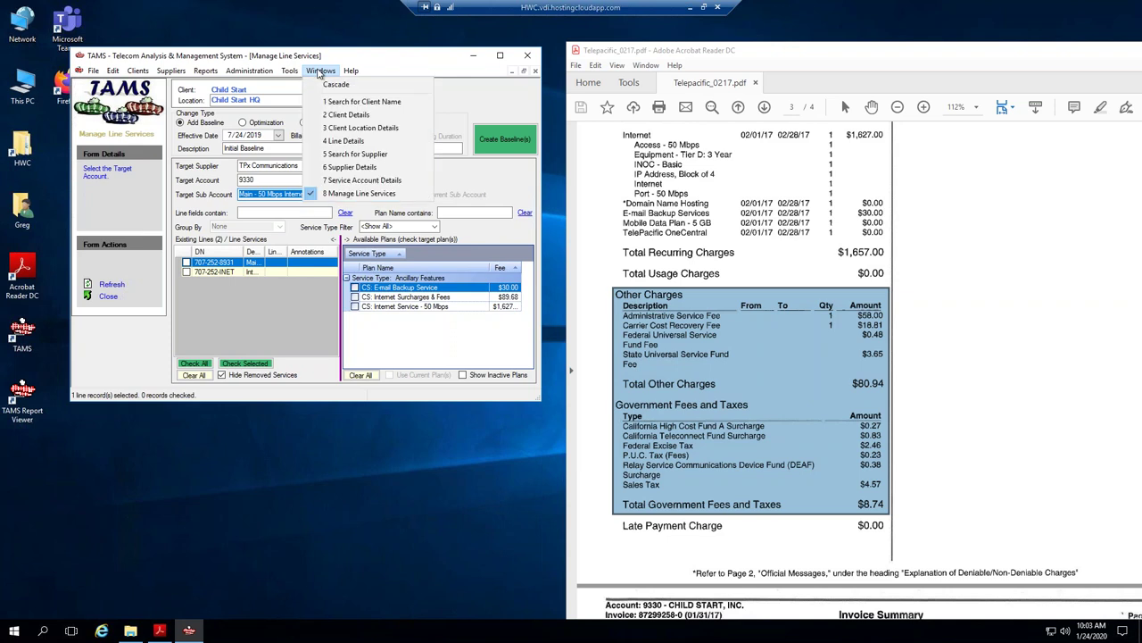
pyautogui.click(348, 115)
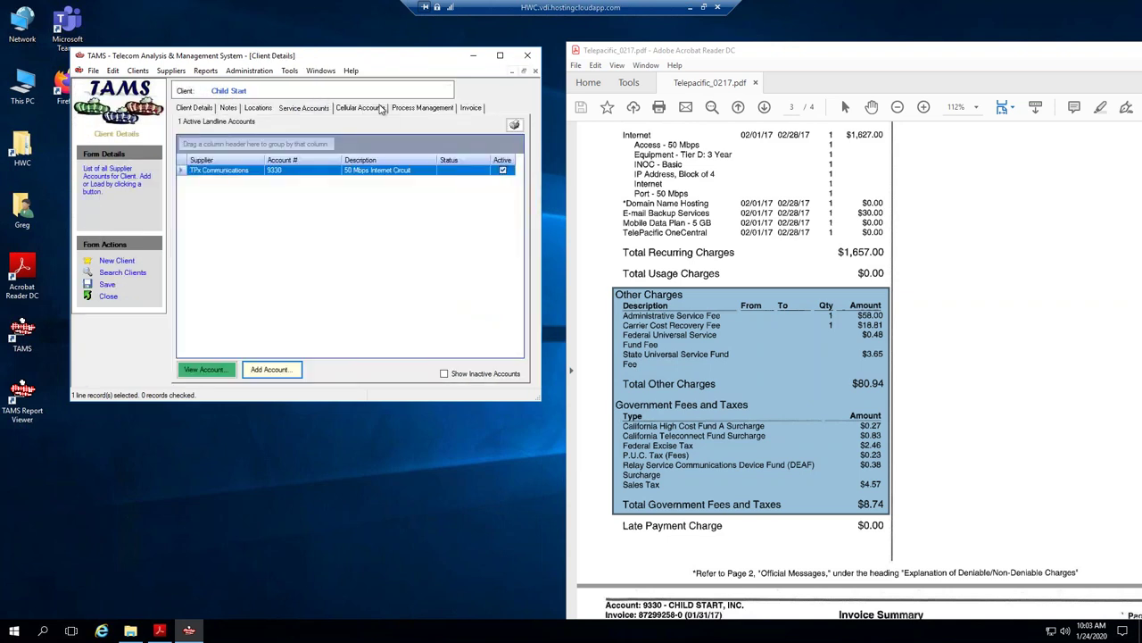
pyautogui.click(410, 108)
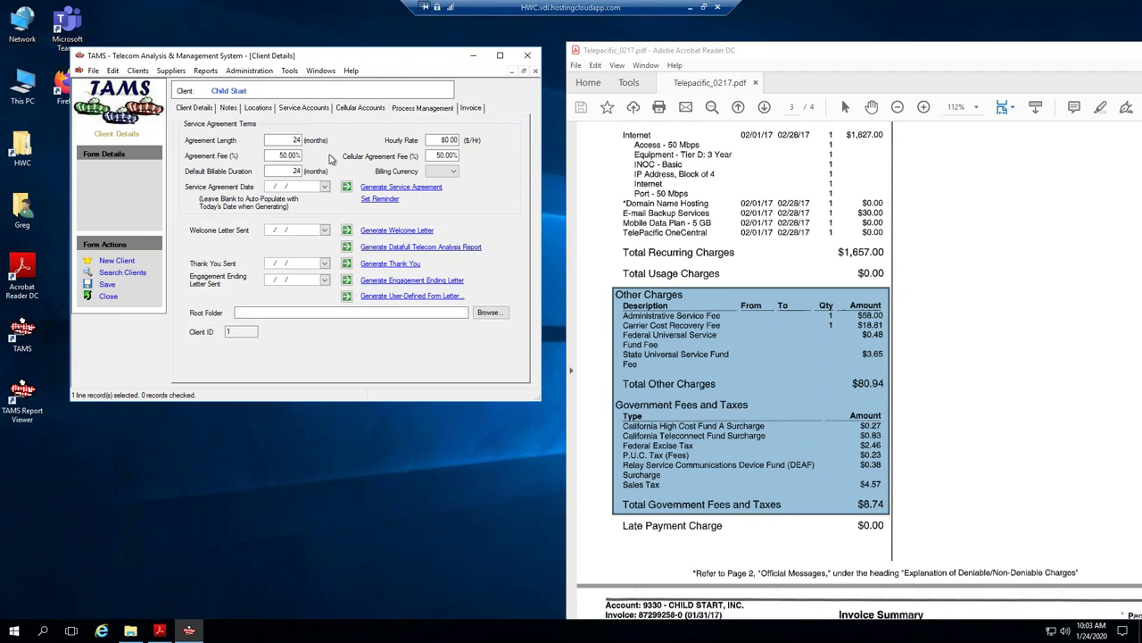
pyautogui.click(280, 171)
pyautogui.moveTo(282, 168); pyautogui.dragTo(308, 170)
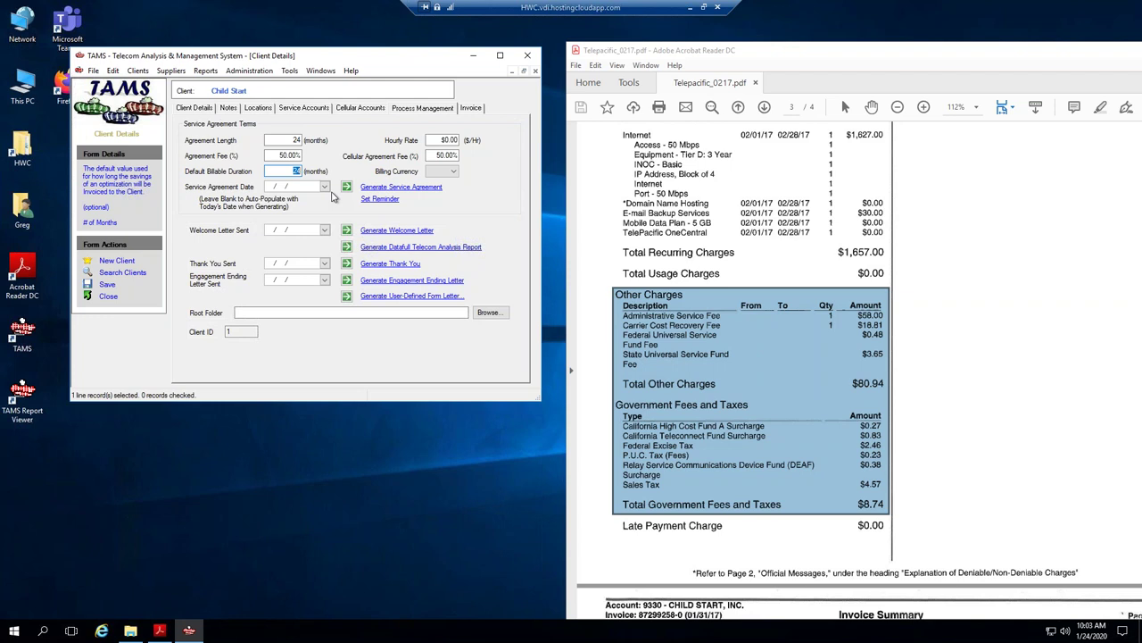
# Check the Global Preferences under Administration twice.
pyautogui.click(238, 72)
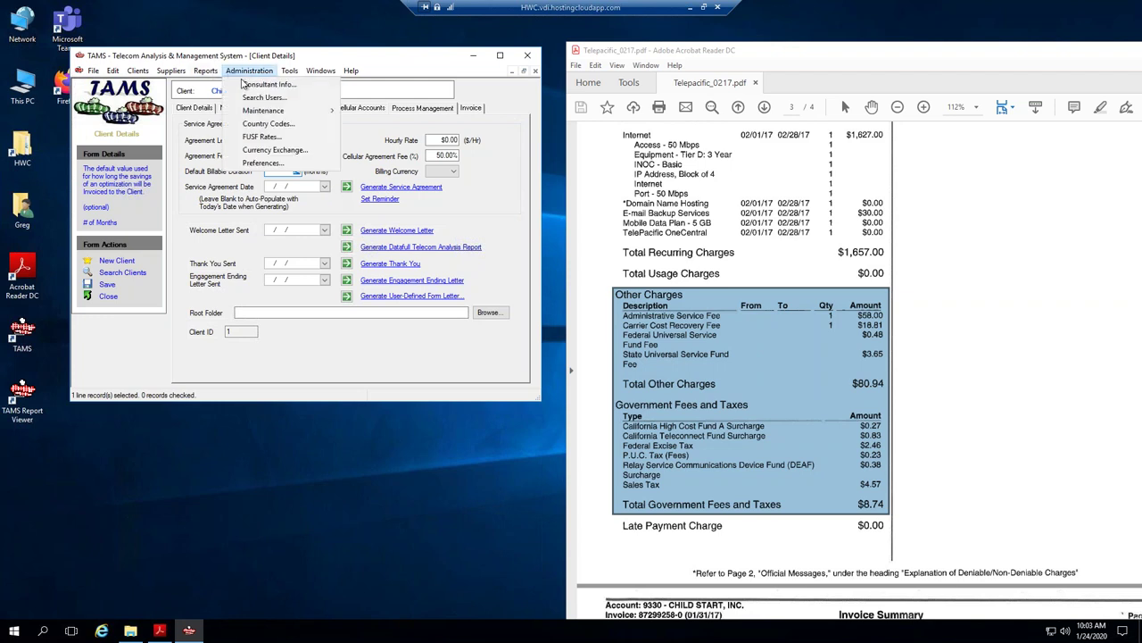
pyautogui.click(260, 164)
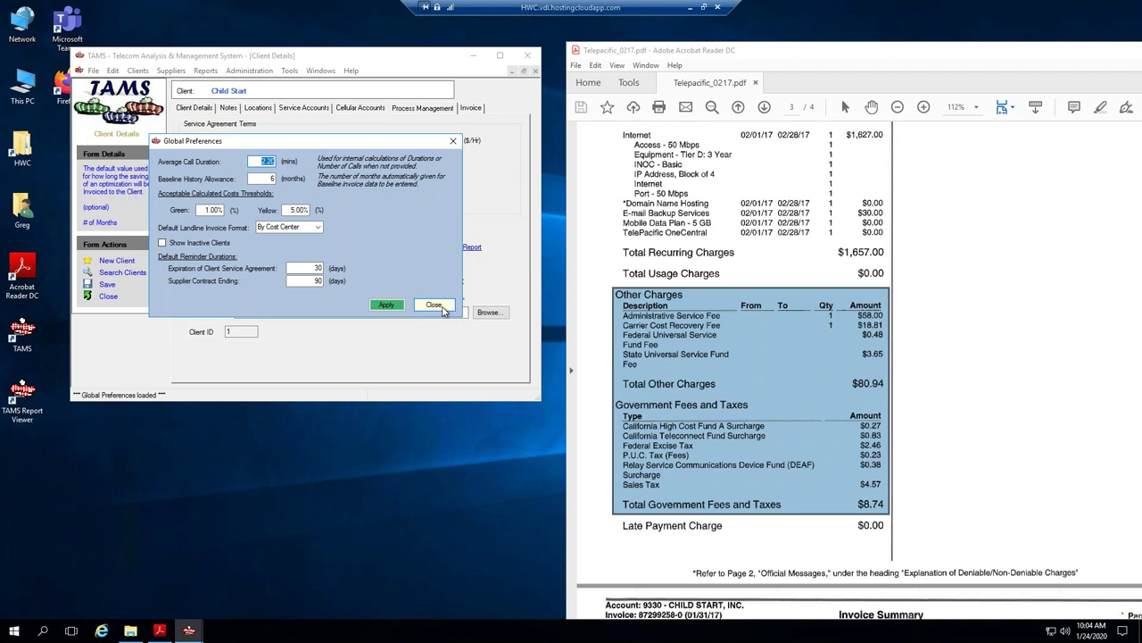
pyautogui.click(433, 305)
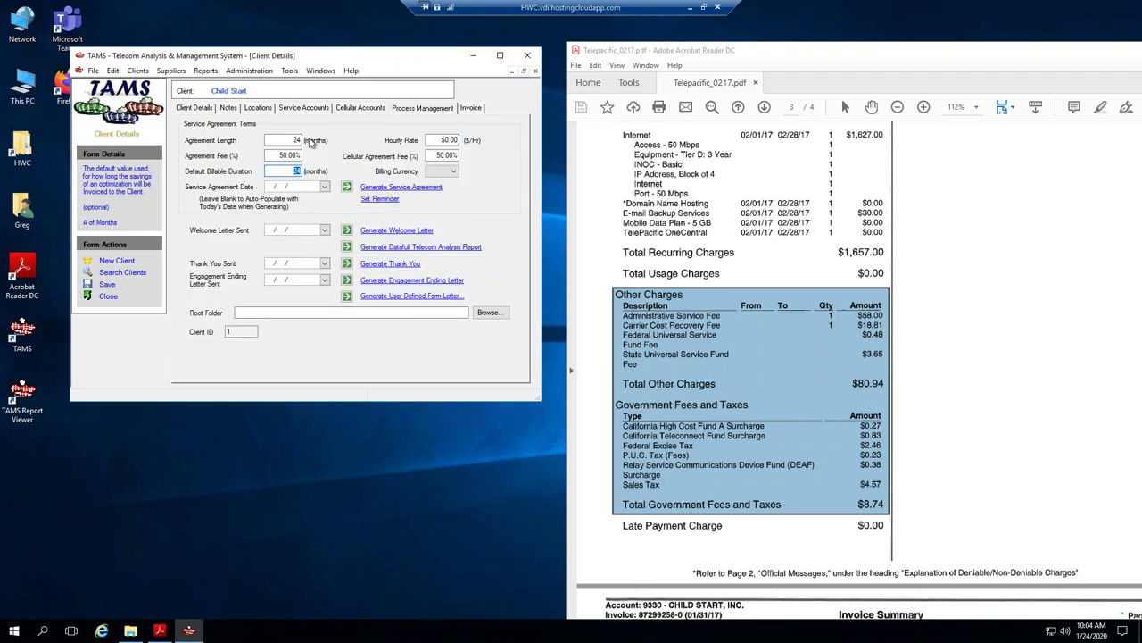
pyautogui.click(255, 72)
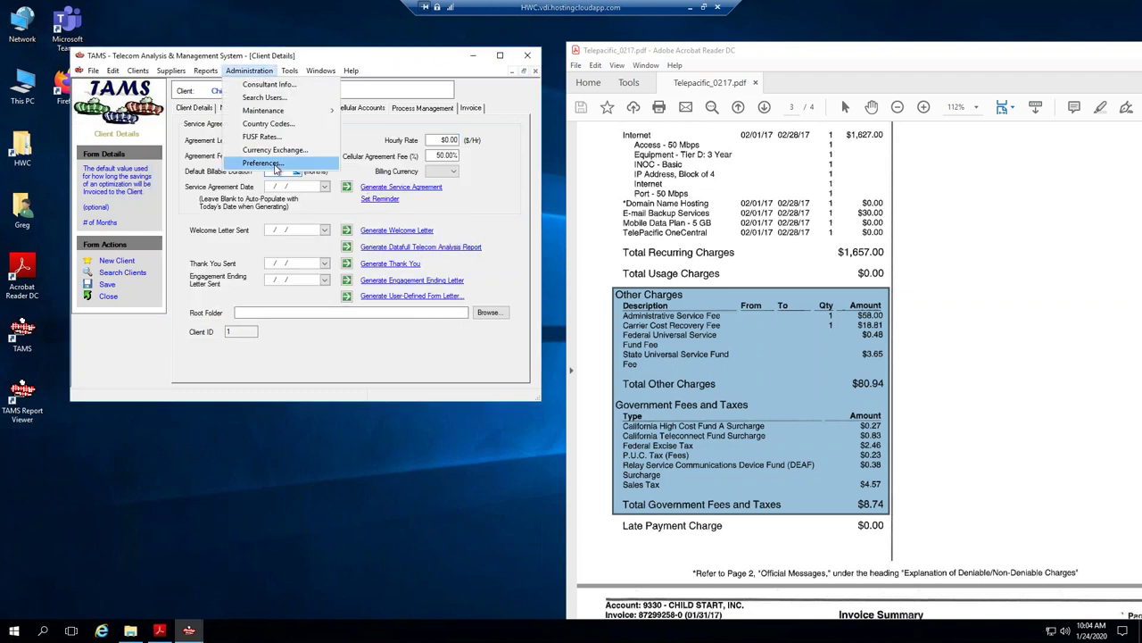
pyautogui.click(272, 163)
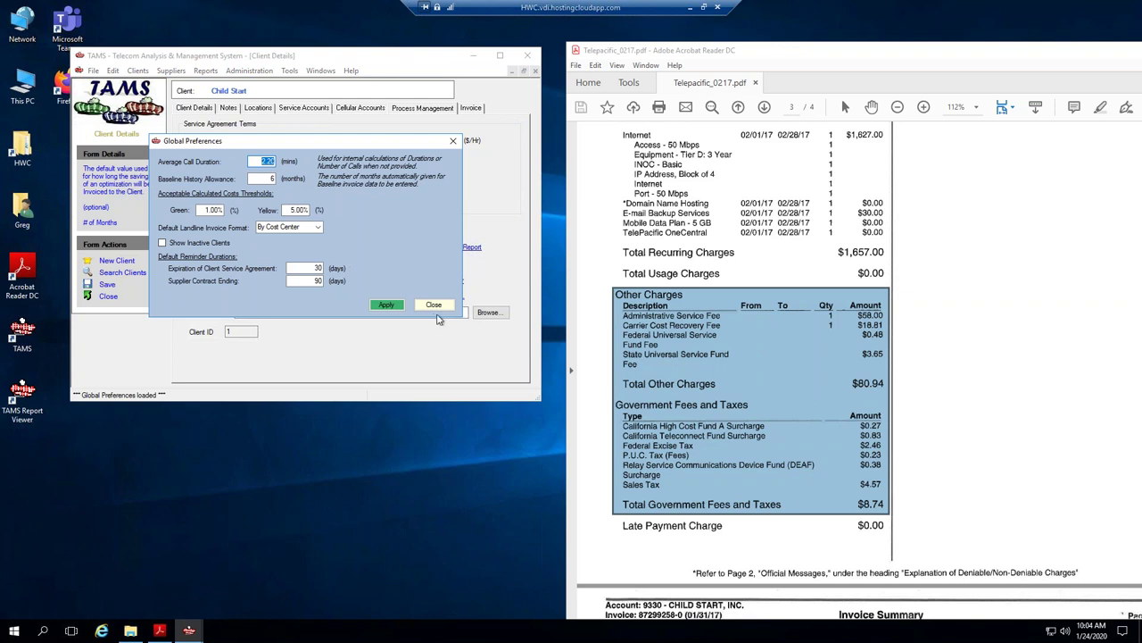
pyautogui.click(434, 304)
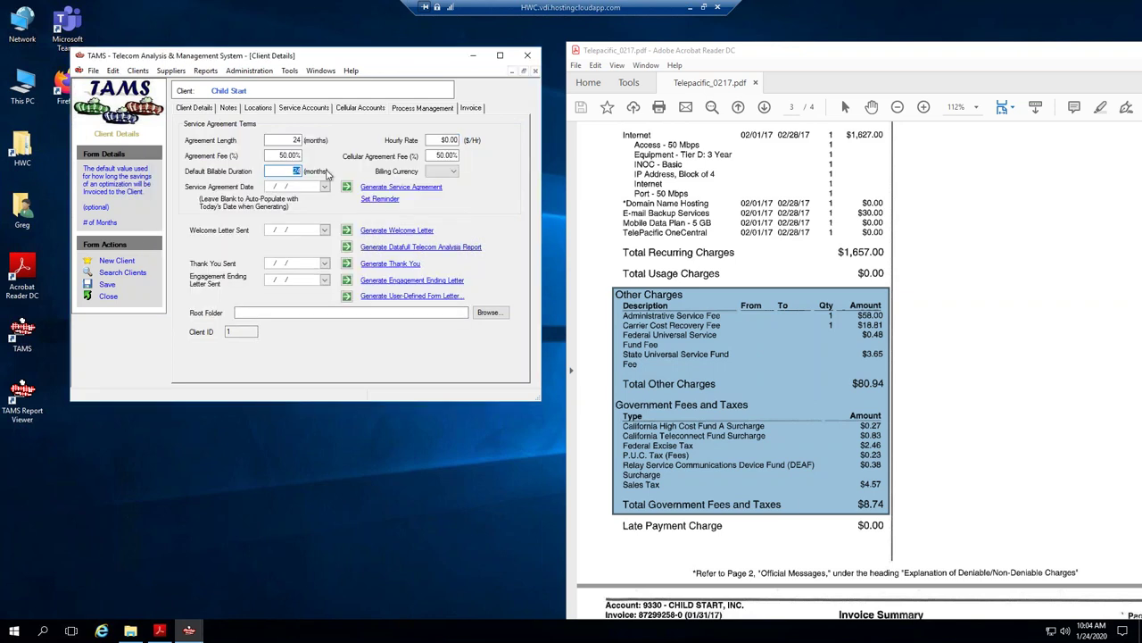
# Set Agreement Length and Default Billable Duration to 36 months and save the client.
pyautogui.click(299, 171)
pyautogui.write('36')
pyautogui.hotkey('shift', 'Tab')
pyautogui.hotkey('shift', 'Tab')
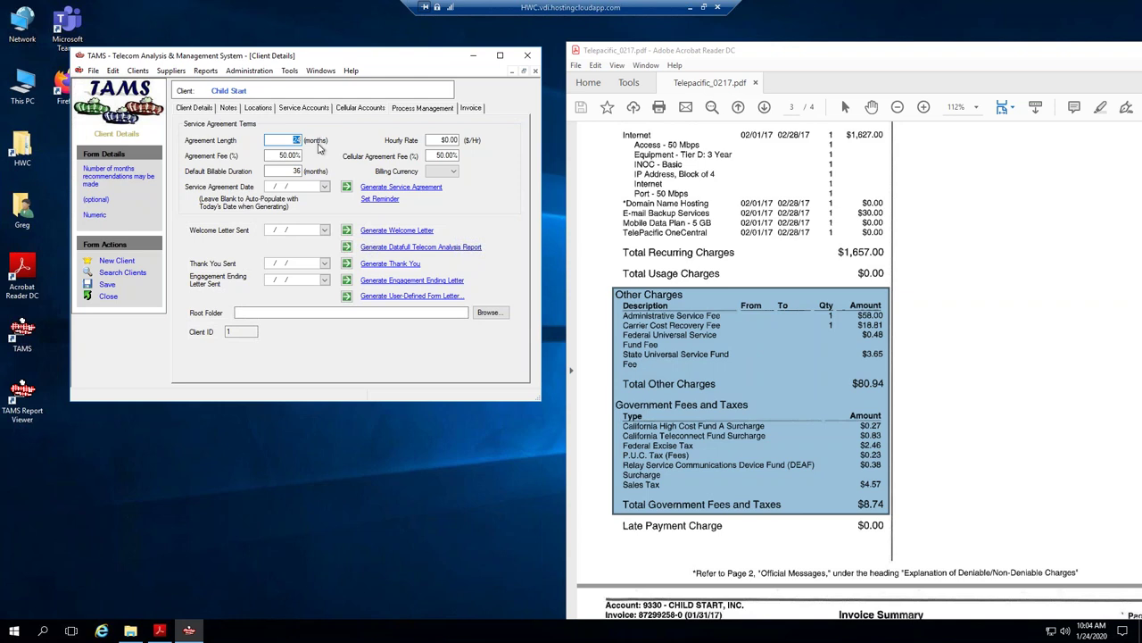
pyautogui.write('36')
pyautogui.click(290, 155)
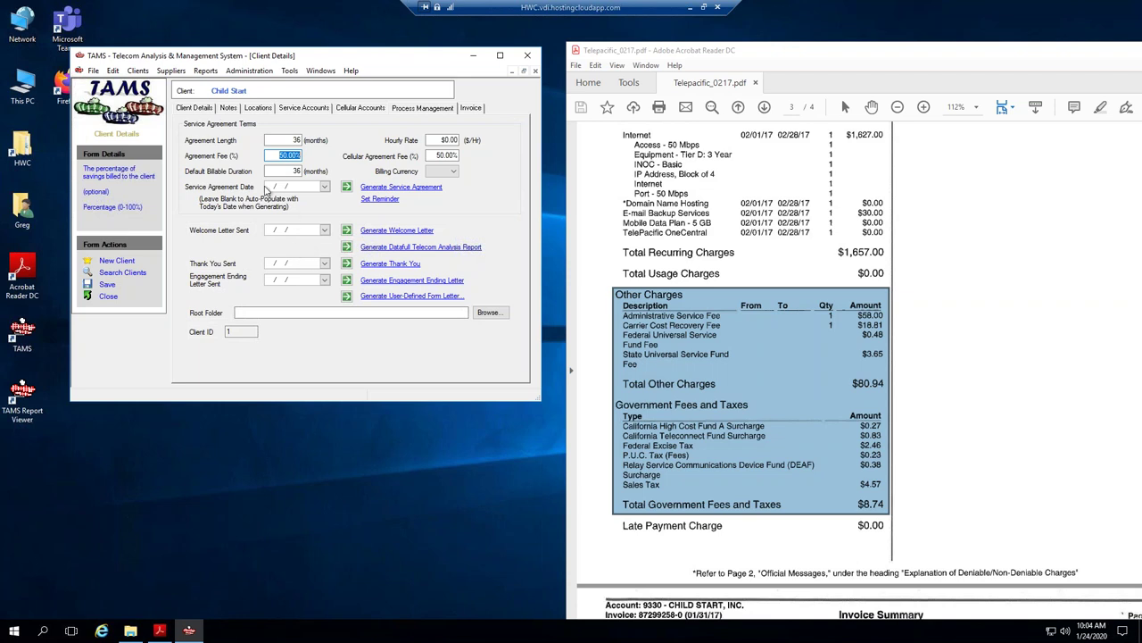
pyautogui.click(106, 285)
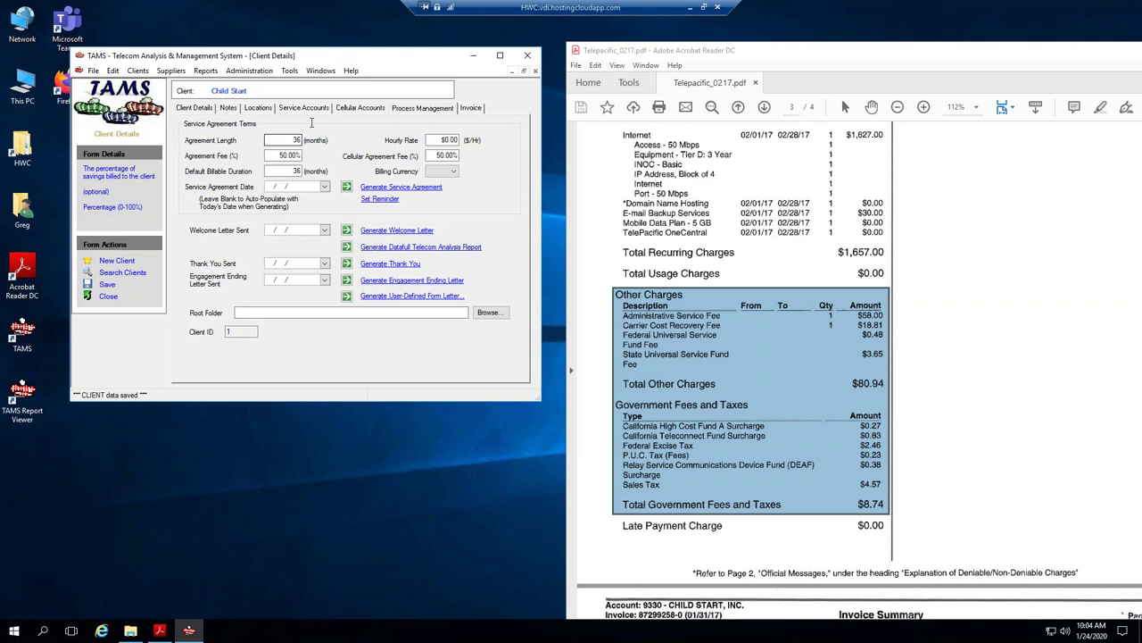
pyautogui.click(312, 71)
pyautogui.click(321, 72)
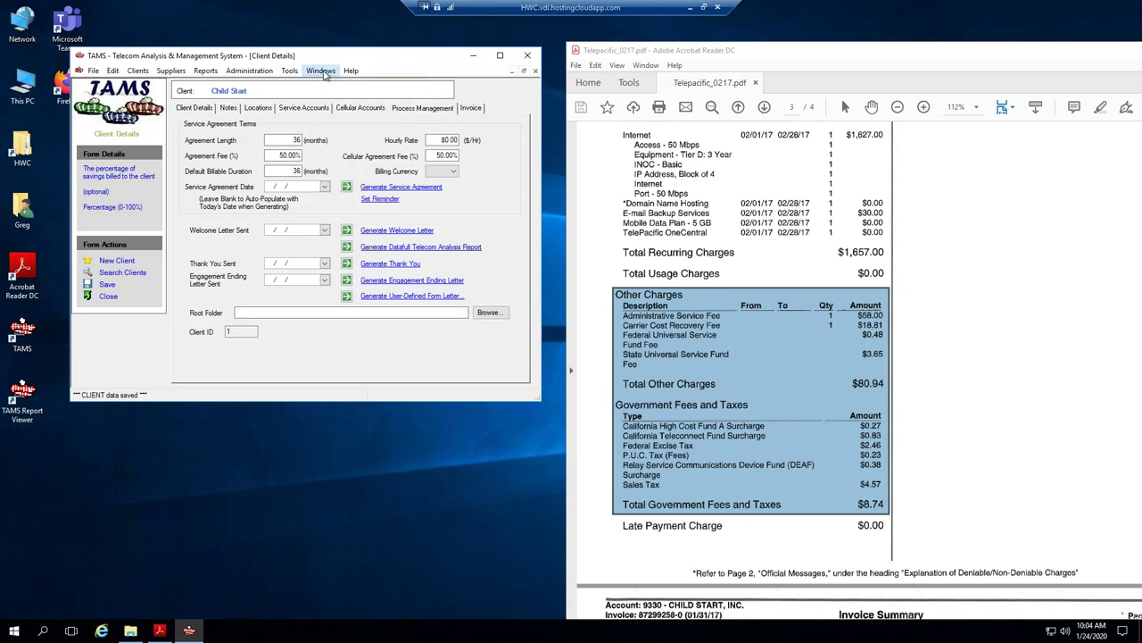
pyautogui.click(324, 75)
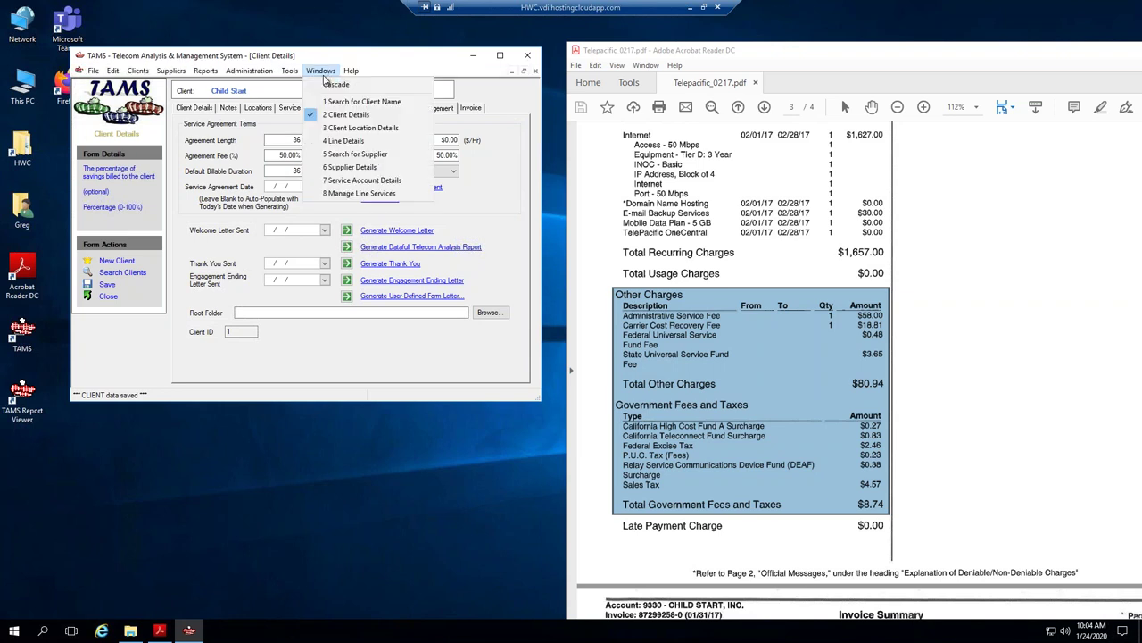
# Make '50 Mbps Internet Circuit' the Main sub-account's Group ID, clear its description, and save.
pyautogui.click(361, 183)
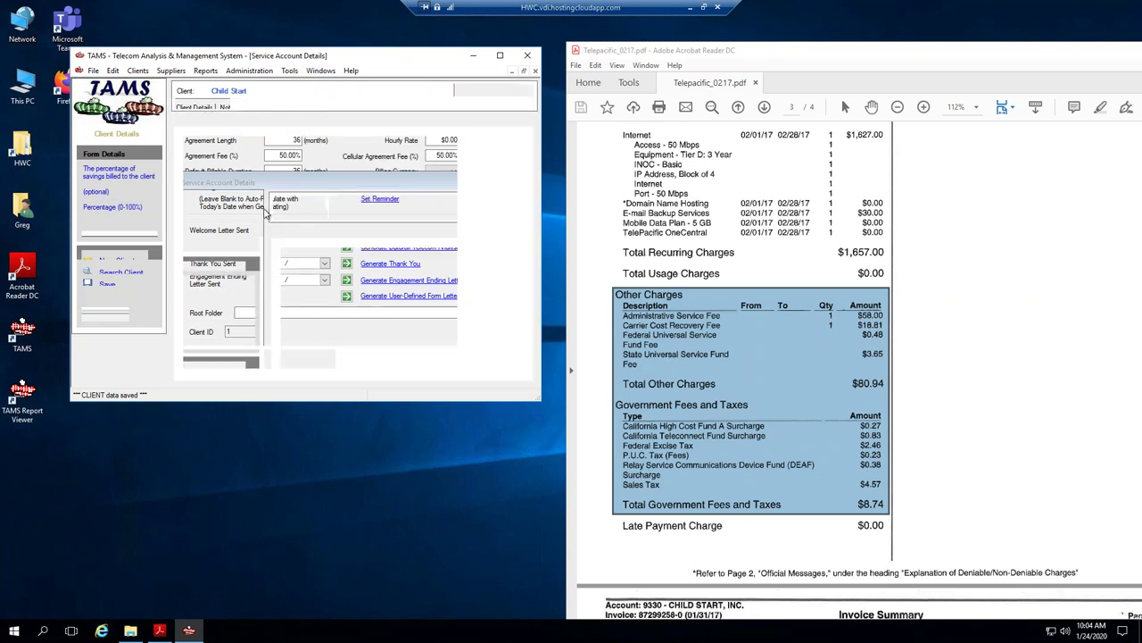
pyautogui.click(188, 155)
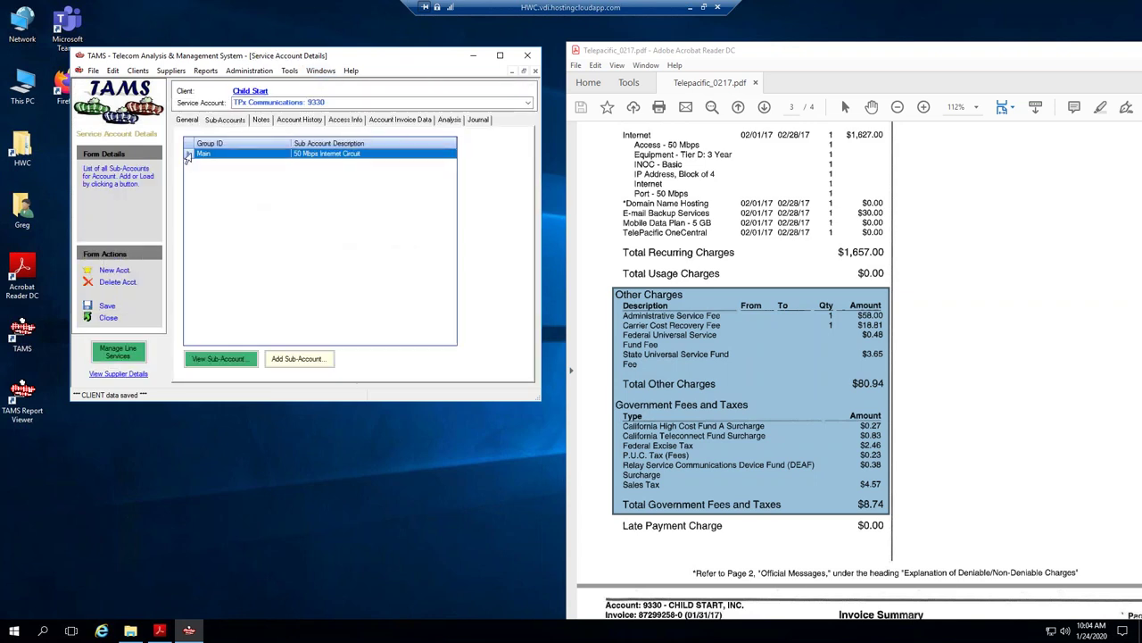
pyautogui.doubleClick(188, 156)
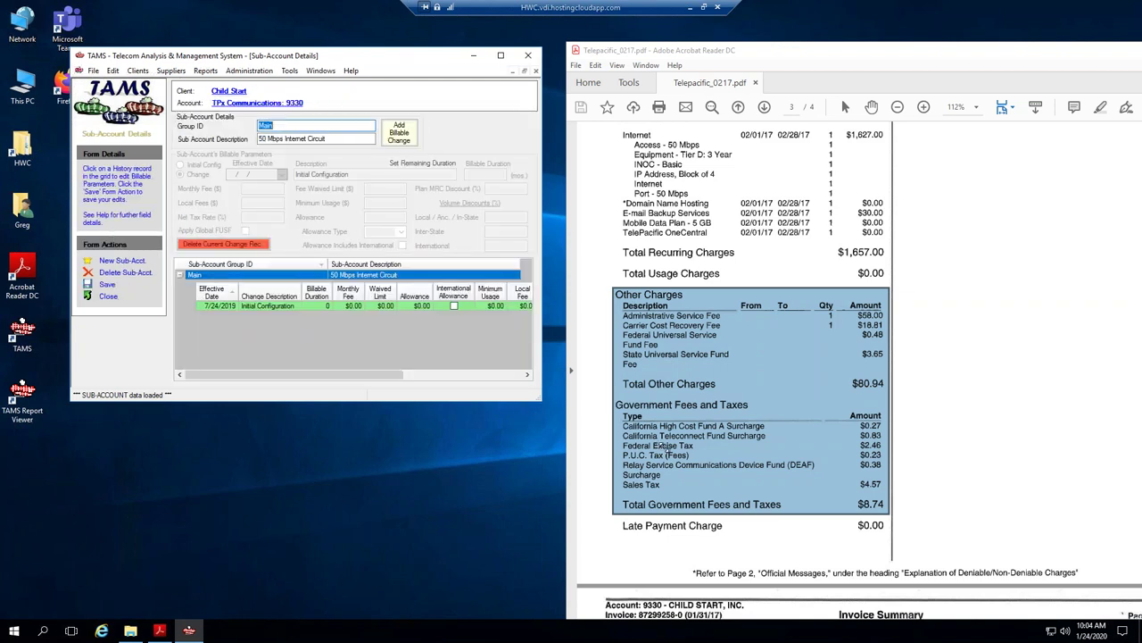
pyautogui.moveTo(726, 454); pyautogui.dragTo(896, 496)
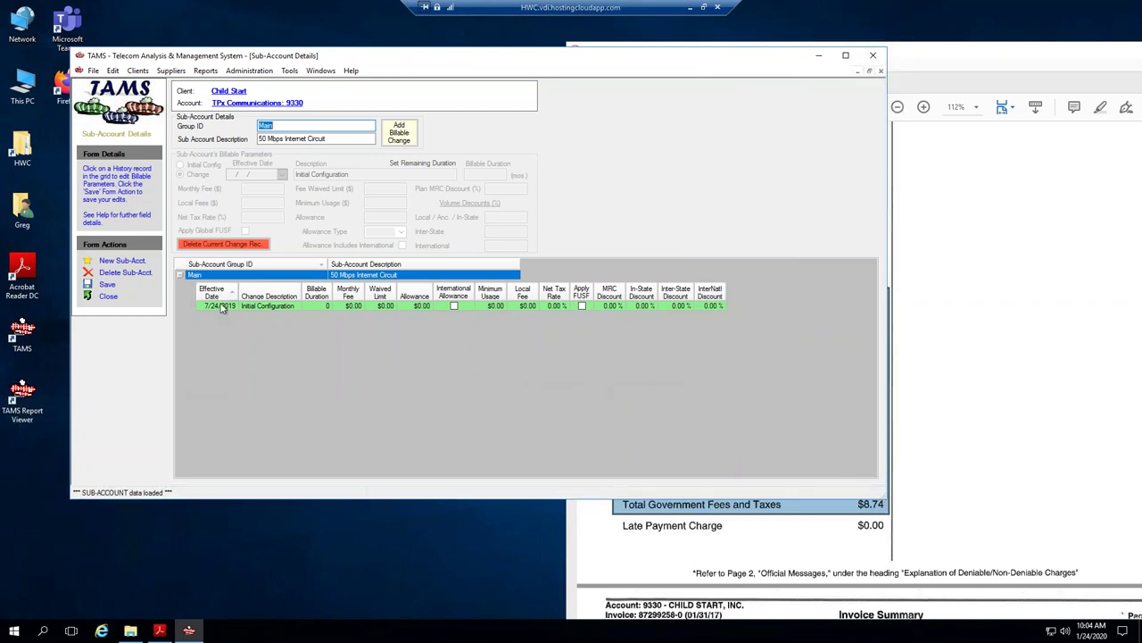
pyautogui.press('Tab')
pyautogui.hotkey('ctrl', 'c')
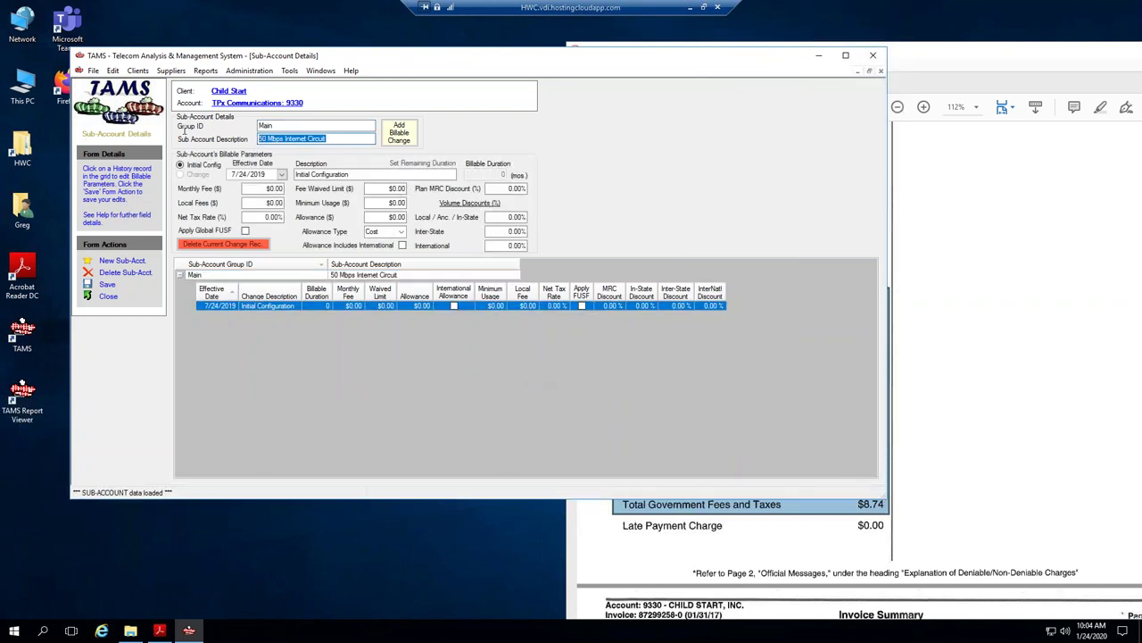
pyautogui.press('BackSpace')
pyautogui.hotkey('shift', 'Tab')
pyautogui.hotkey('ctrl', 'v')
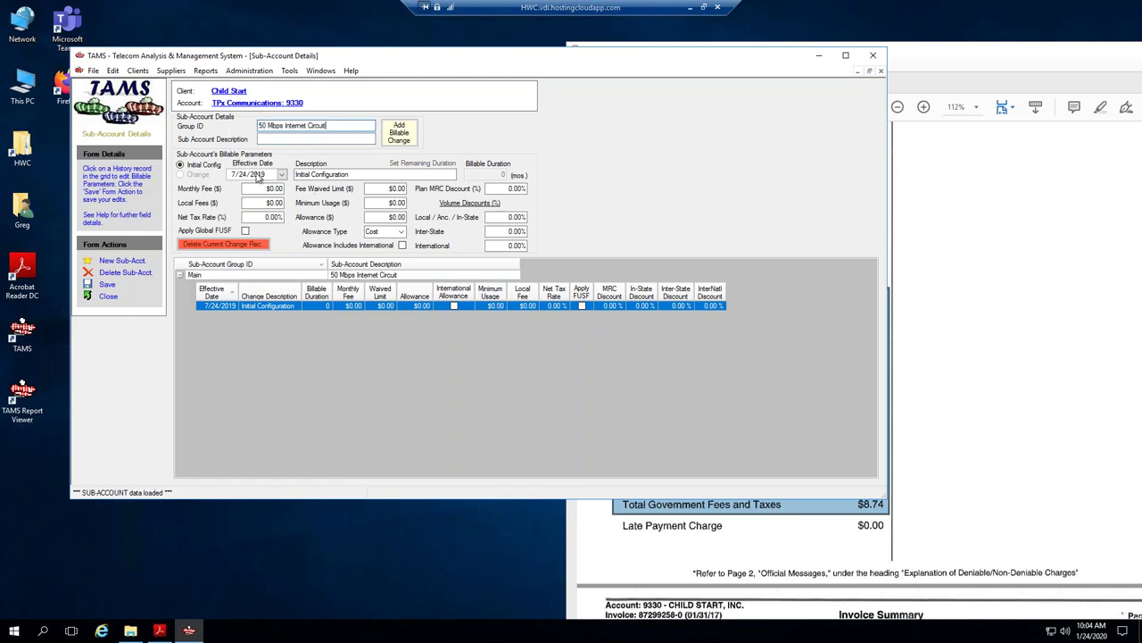
pyautogui.click(103, 285)
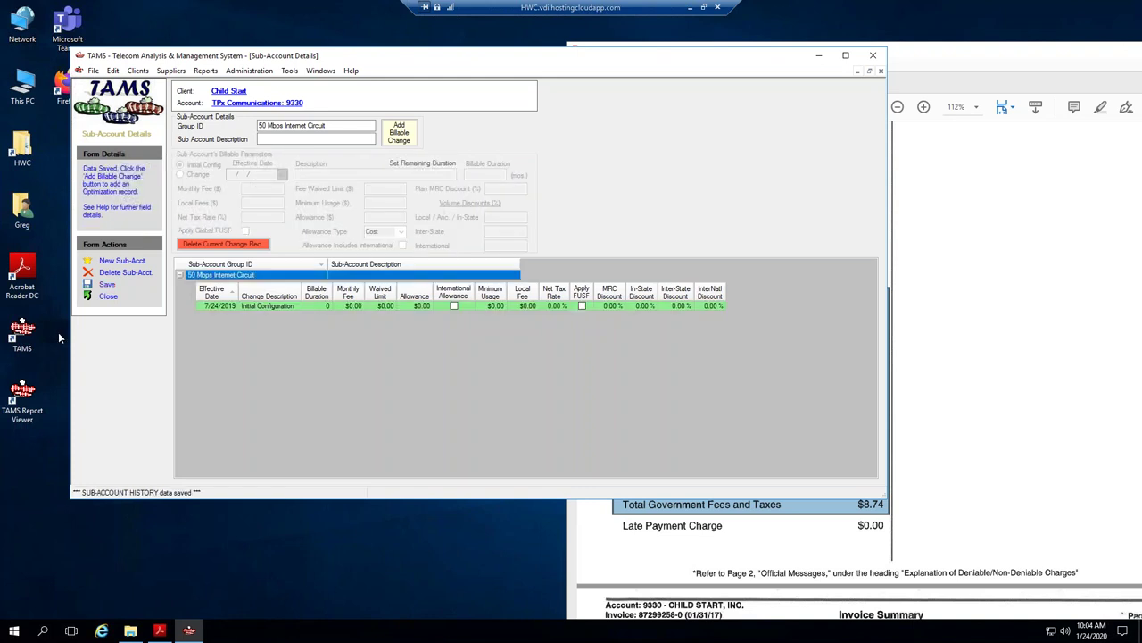
# Compare the Initial Configuration history record against the TelePacific invoice.
pyautogui.click(287, 305)
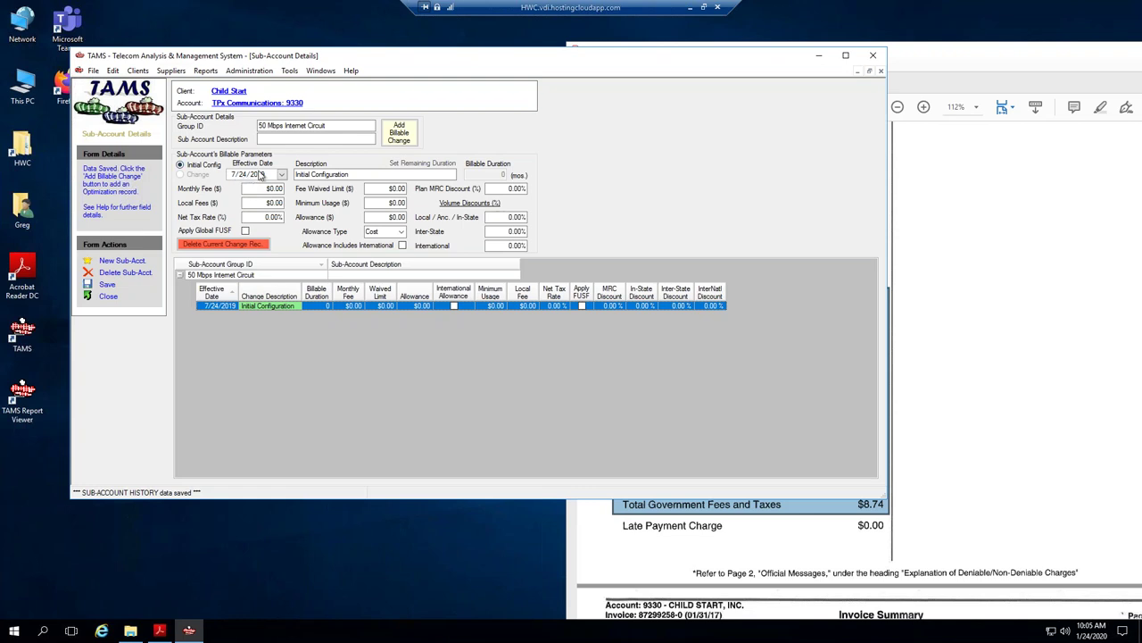
pyautogui.click(906, 64)
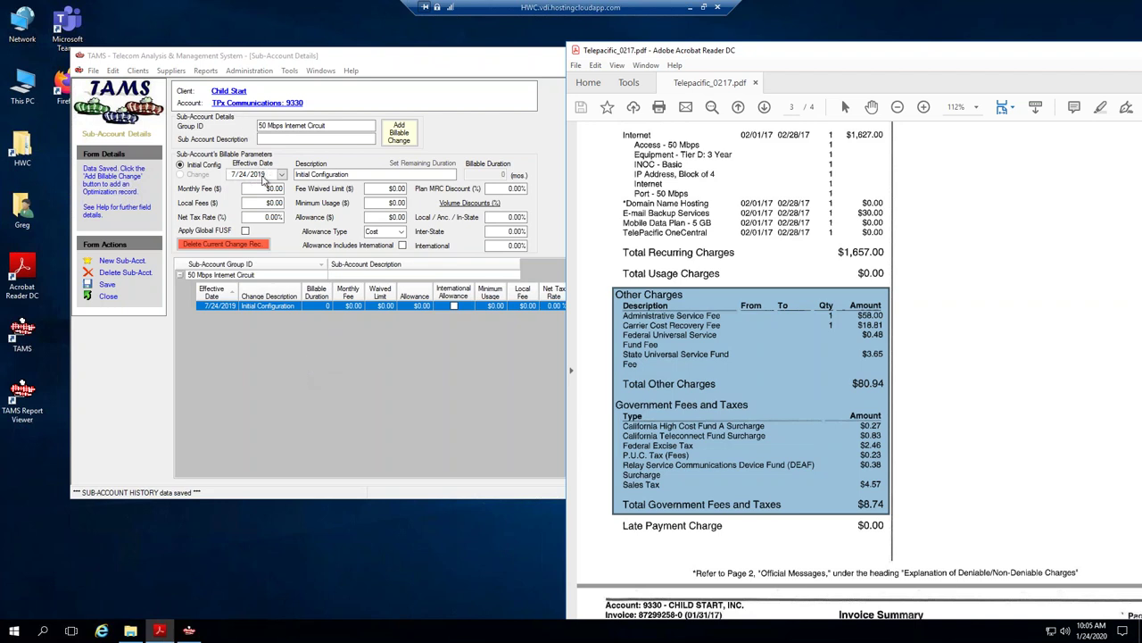
pyautogui.click(302, 175)
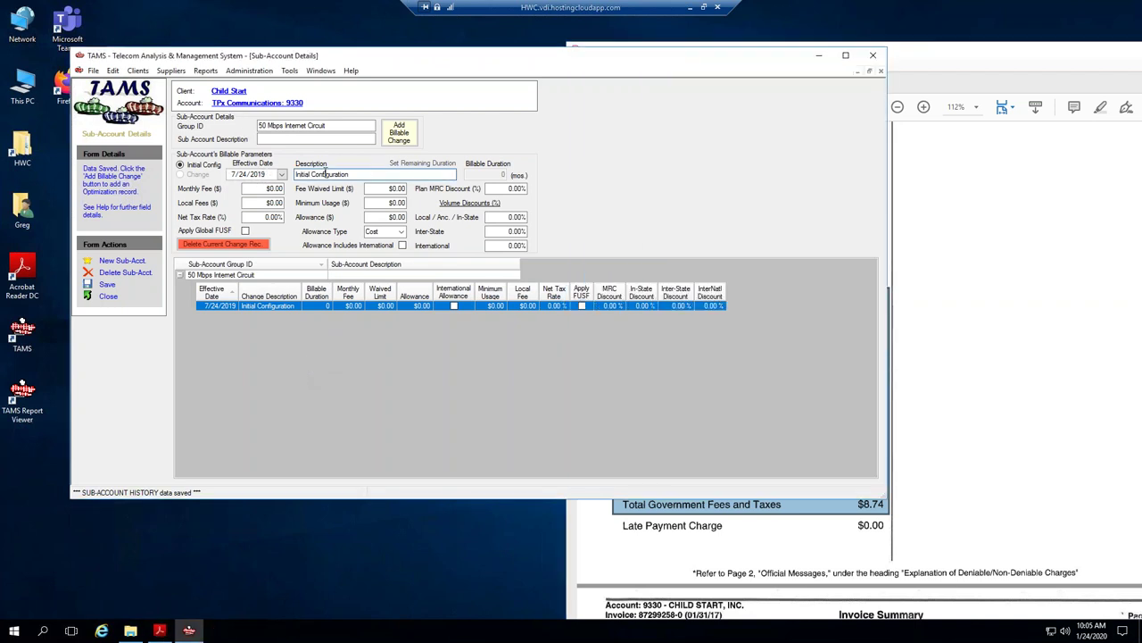
# Check the baseline history allowance setting in Global Preferences.
pyautogui.click(261, 71)
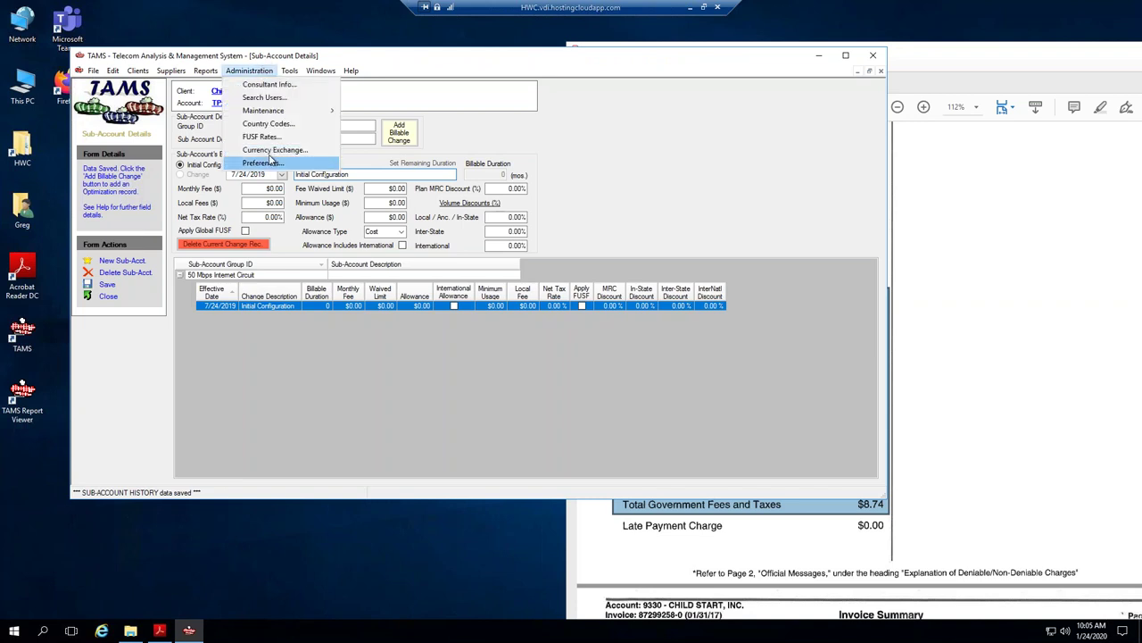
pyautogui.click(274, 163)
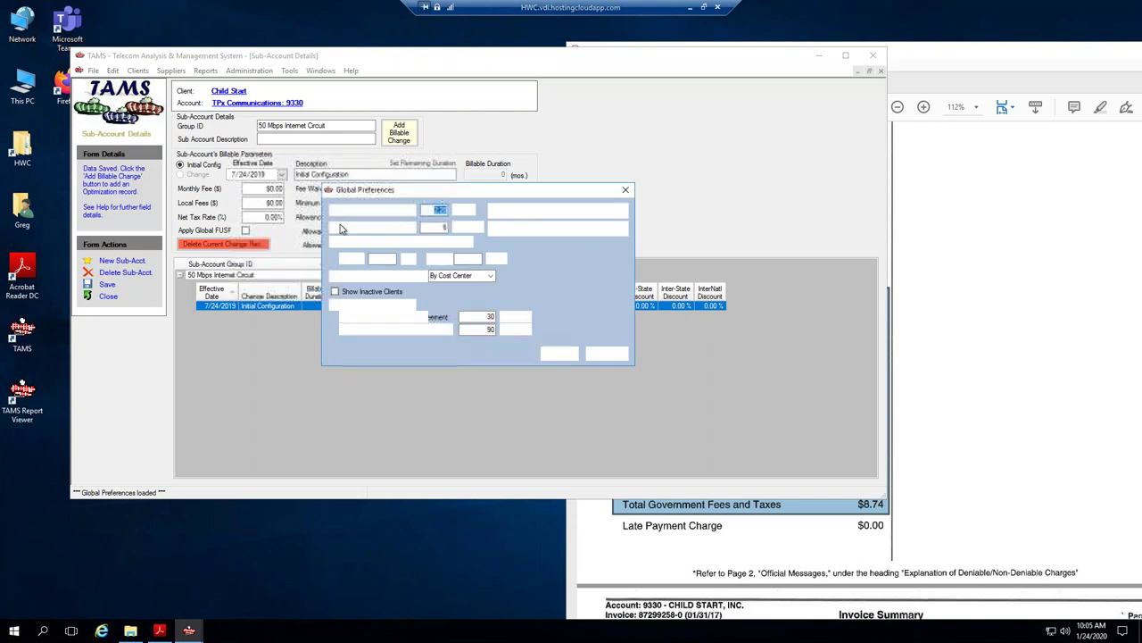
pyautogui.click(449, 227)
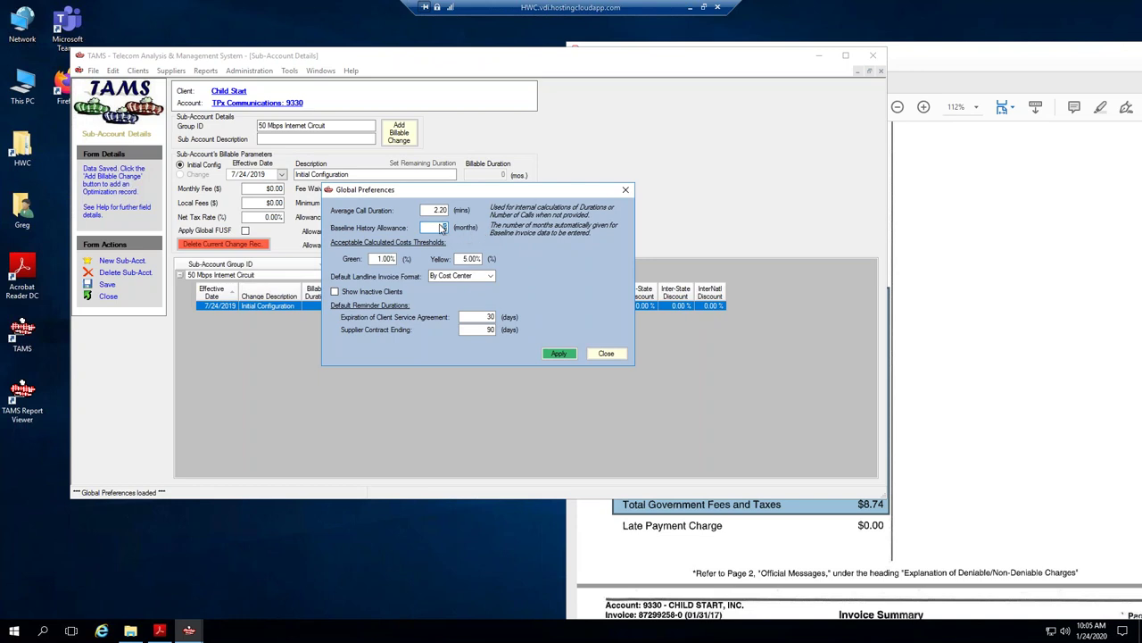
pyautogui.click(609, 355)
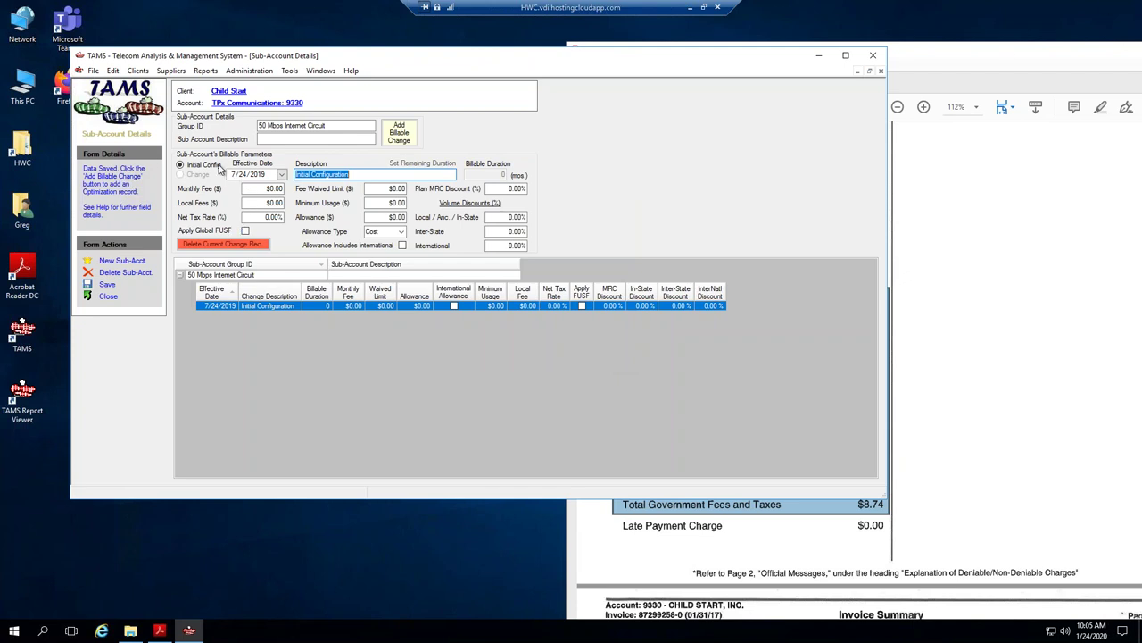
# Change the Initial Configuration effective date to 1/1/2017, save, and close the sub-account.
pyautogui.click(231, 175)
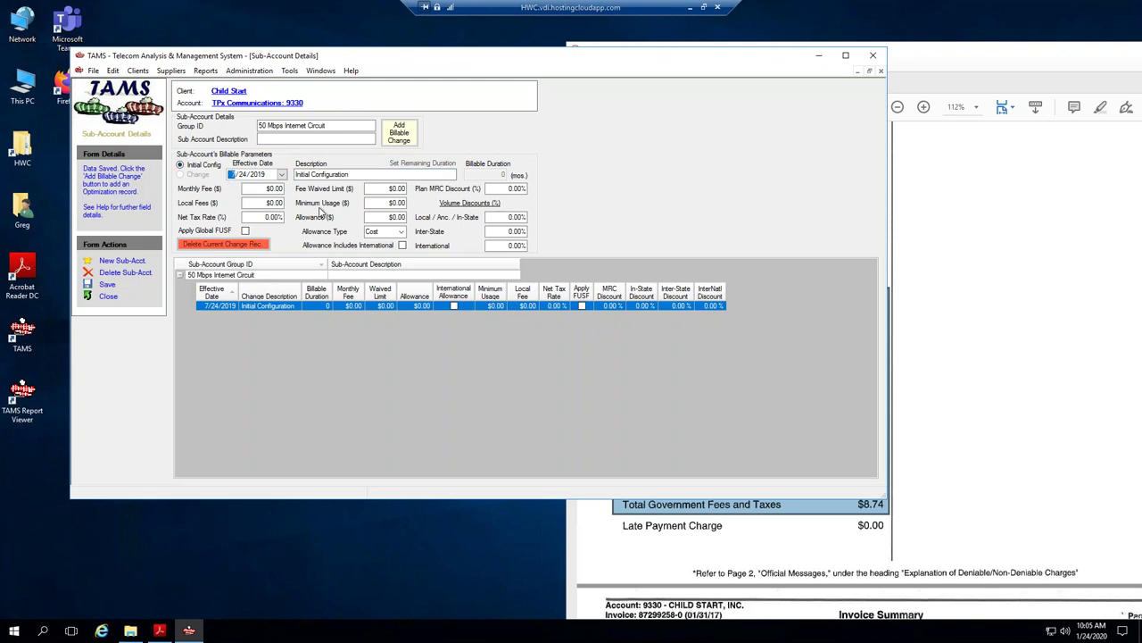
pyautogui.write('1/ 1/')
pyautogui.write('17')
pyautogui.press('Tab')
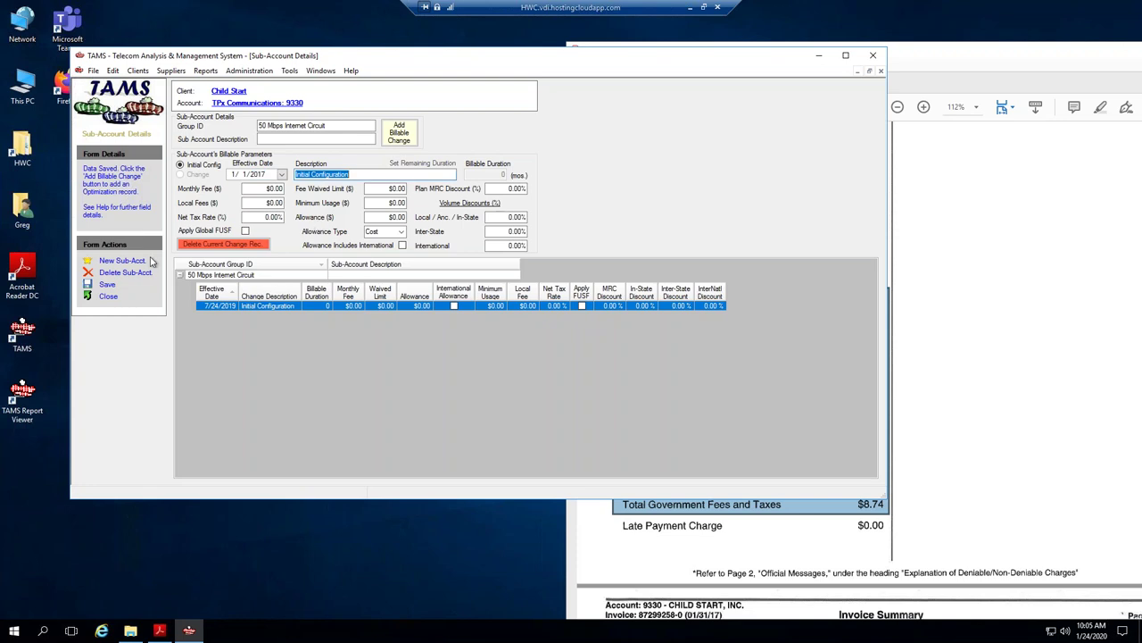
pyautogui.click(107, 285)
pyautogui.click(221, 307)
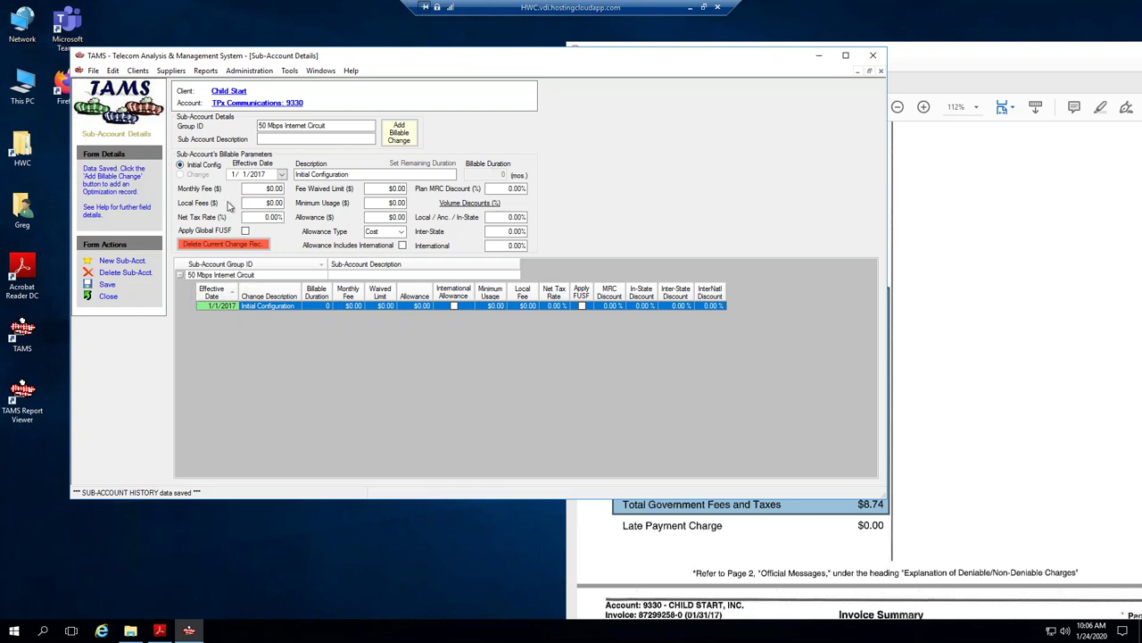
pyautogui.click(506, 218)
pyautogui.click(108, 296)
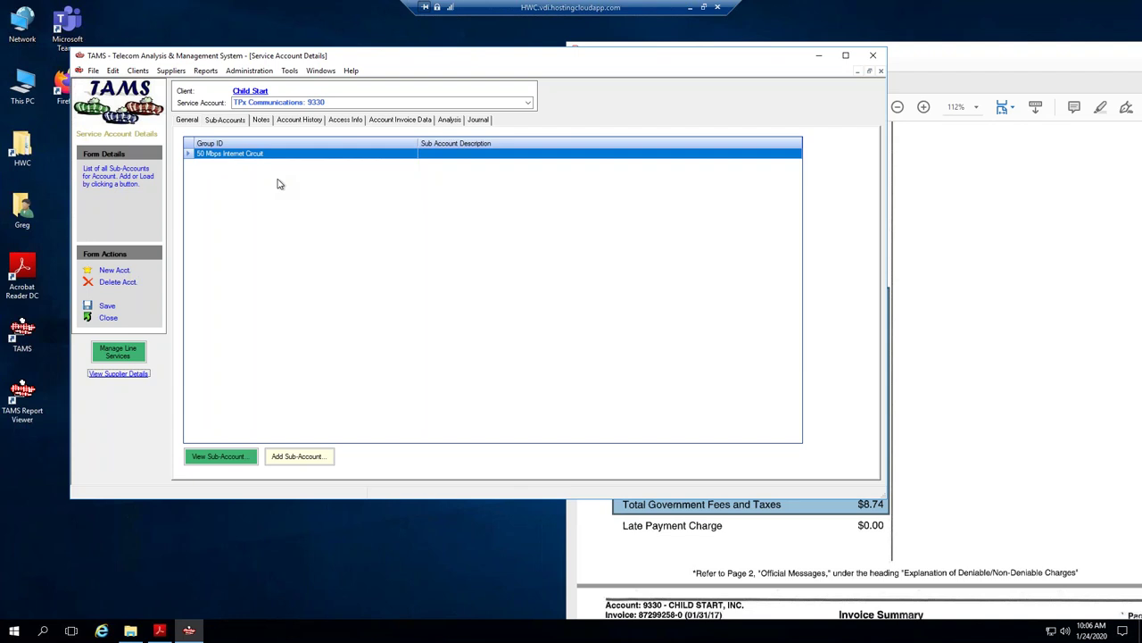
# Switch to the Manage Line Services window with the invoice PDF placed beside TAMS.
pyautogui.click(324, 73)
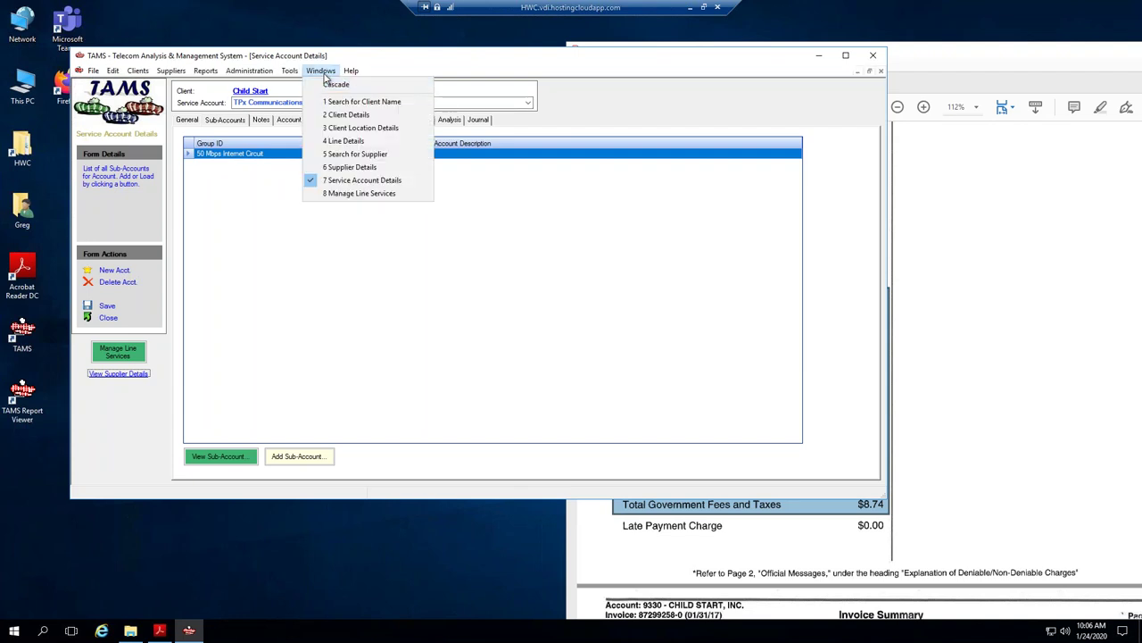
pyautogui.click(355, 194)
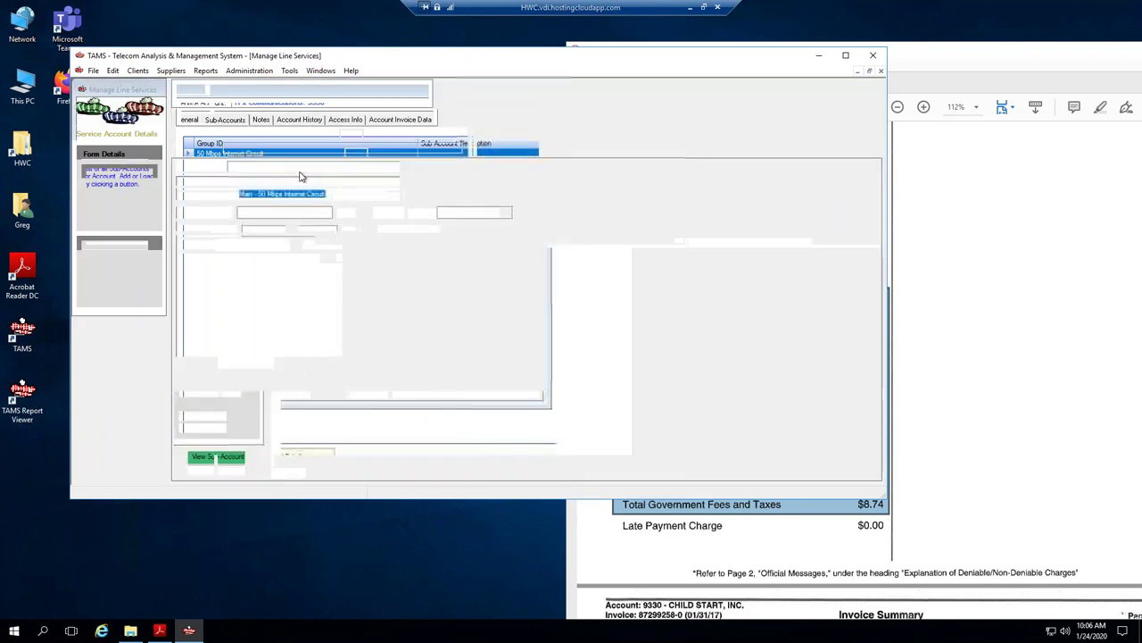
pyautogui.moveTo(983, 59); pyautogui.dragTo(955, 57)
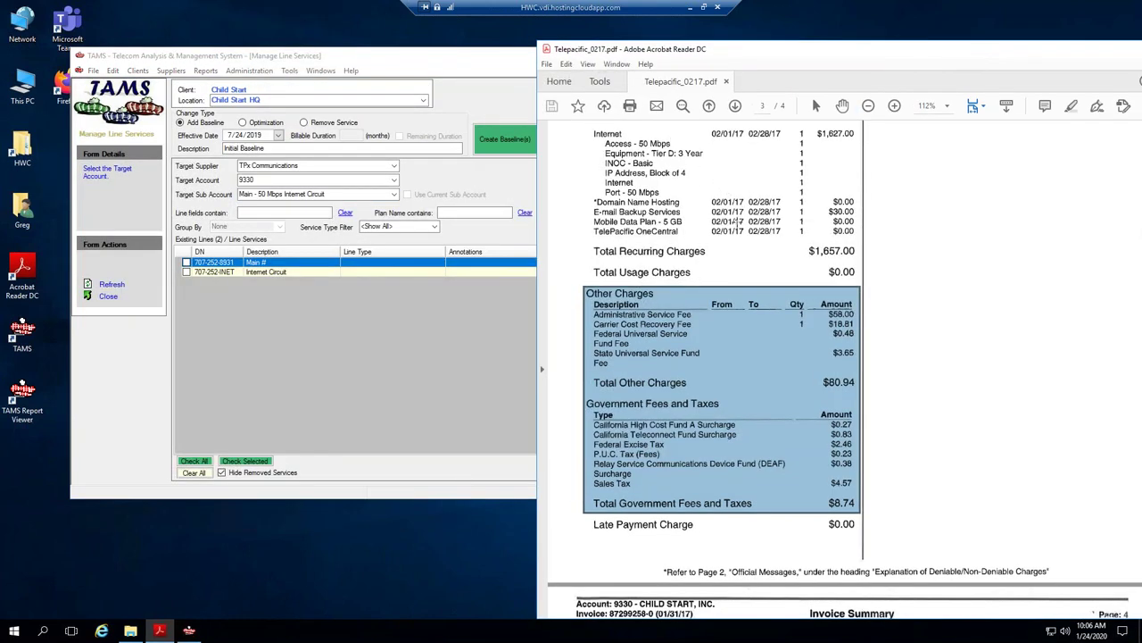
pyautogui.scroll(1, 760, 212)
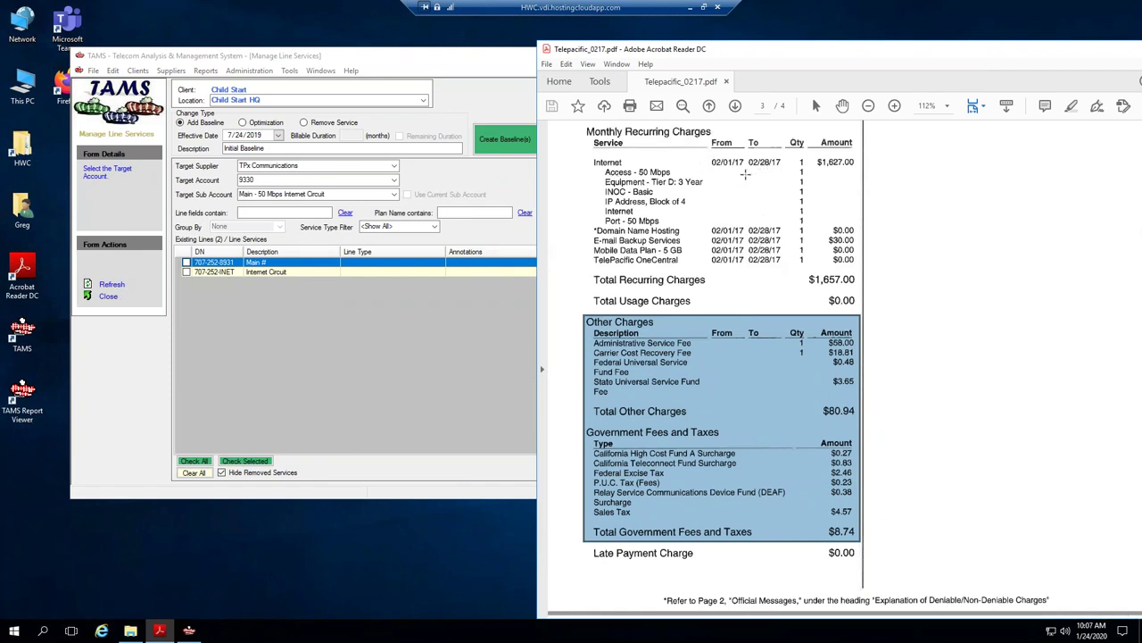
# Copy the 3 Year contract term from the invoice and show TPx account 9330's three available plans.
pyautogui.moveTo(678, 178); pyautogui.dragTo(705, 184)
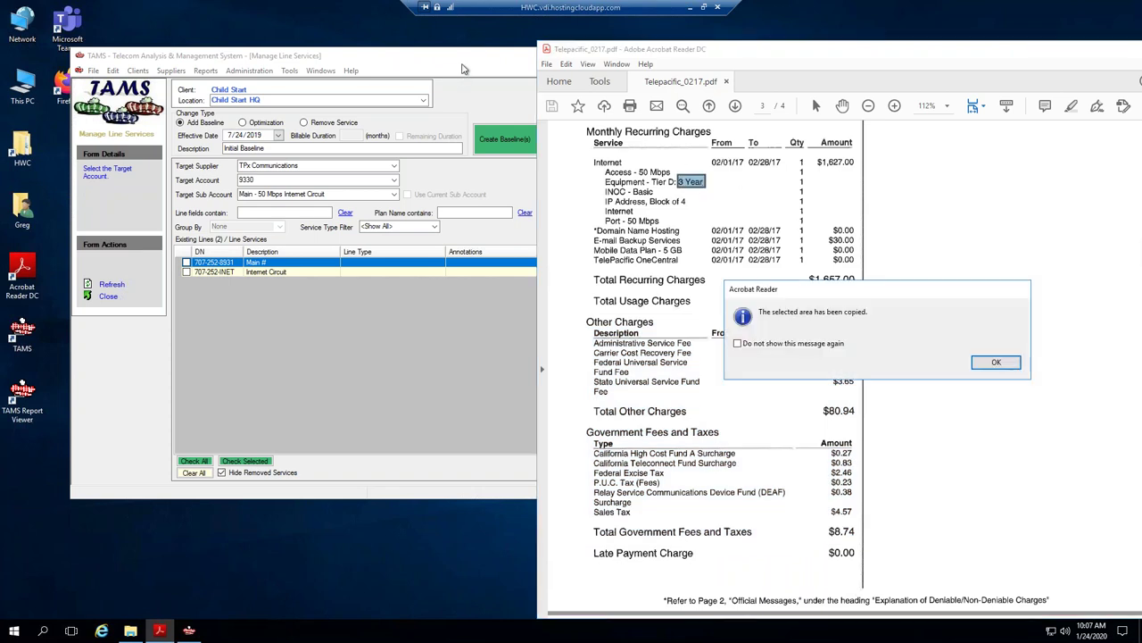
pyautogui.click(991, 362)
pyautogui.click(394, 62)
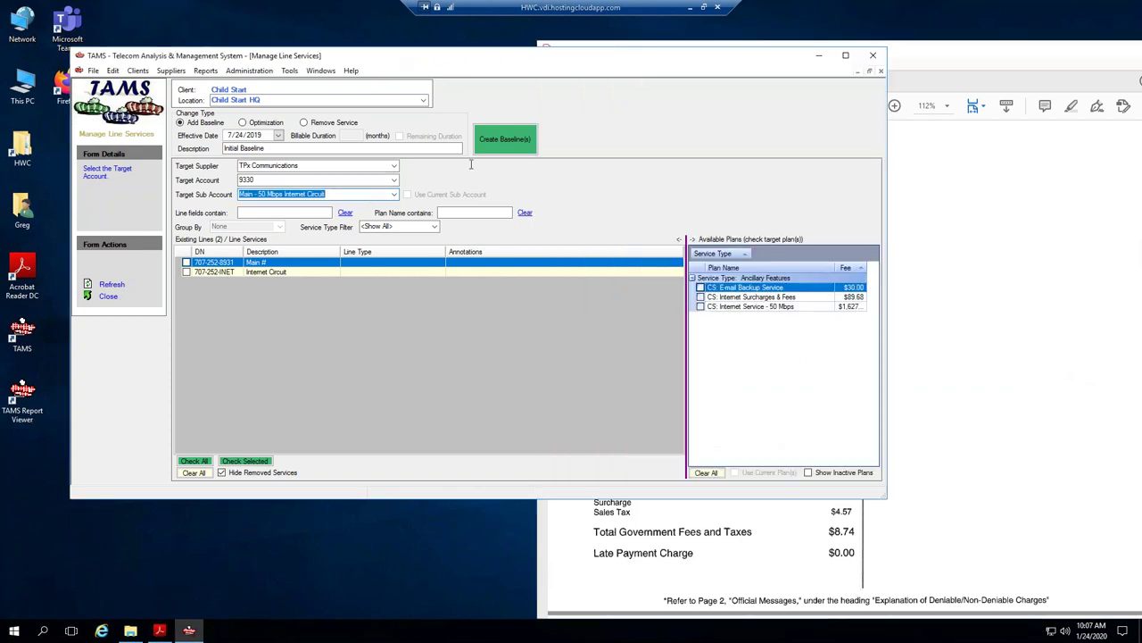
pyautogui.click(911, 56)
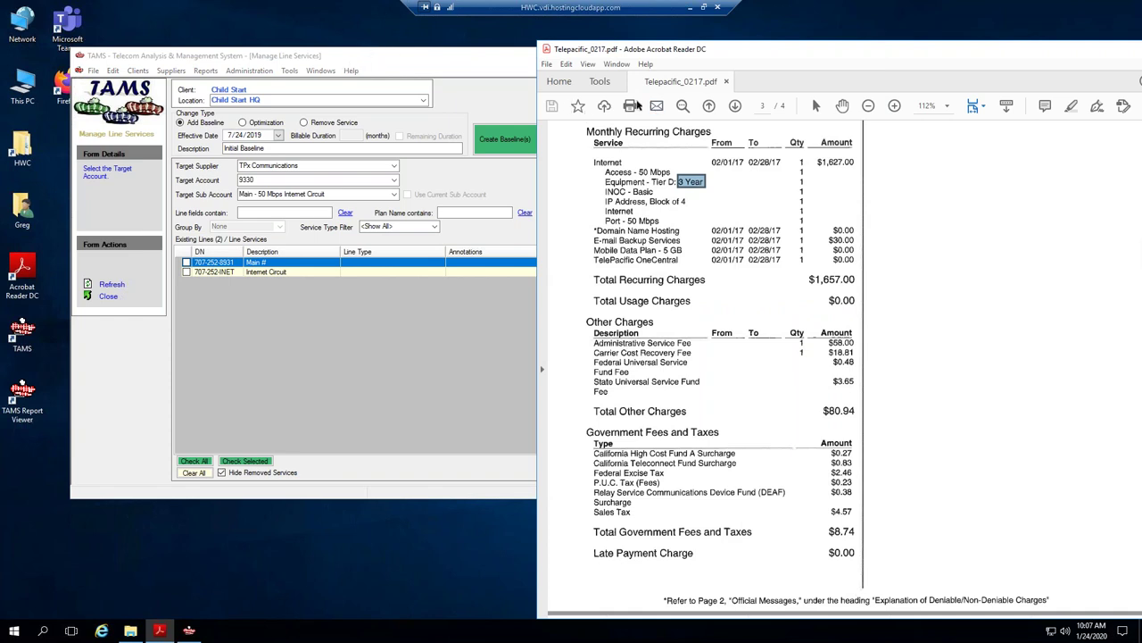
pyautogui.click(413, 68)
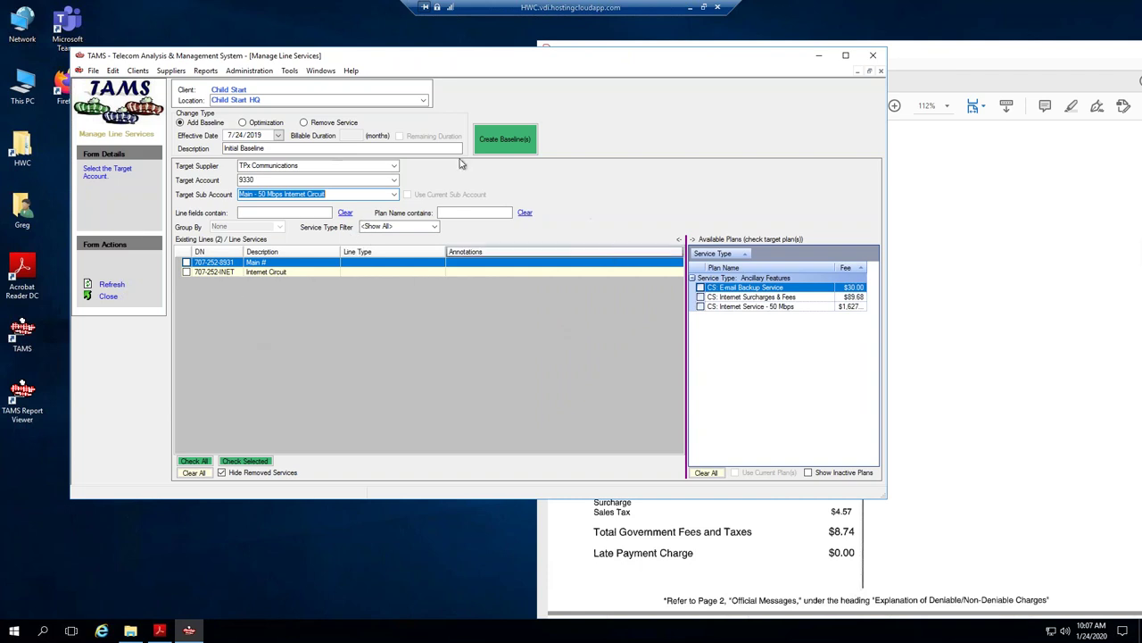
pyautogui.click(261, 99)
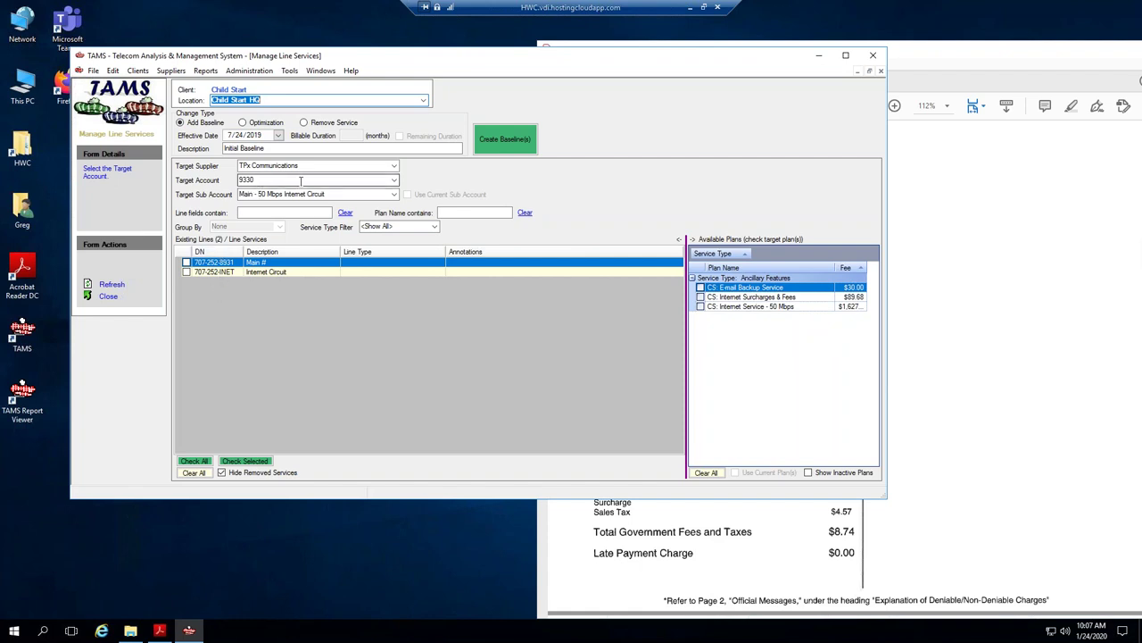
# Baseline the E-mail Backup, Surcharges & Fees and 50 Mbps plans on 707-252-INET, effective 01/01.
pyautogui.click(701, 288)
pyautogui.click(701, 296)
pyautogui.click(701, 306)
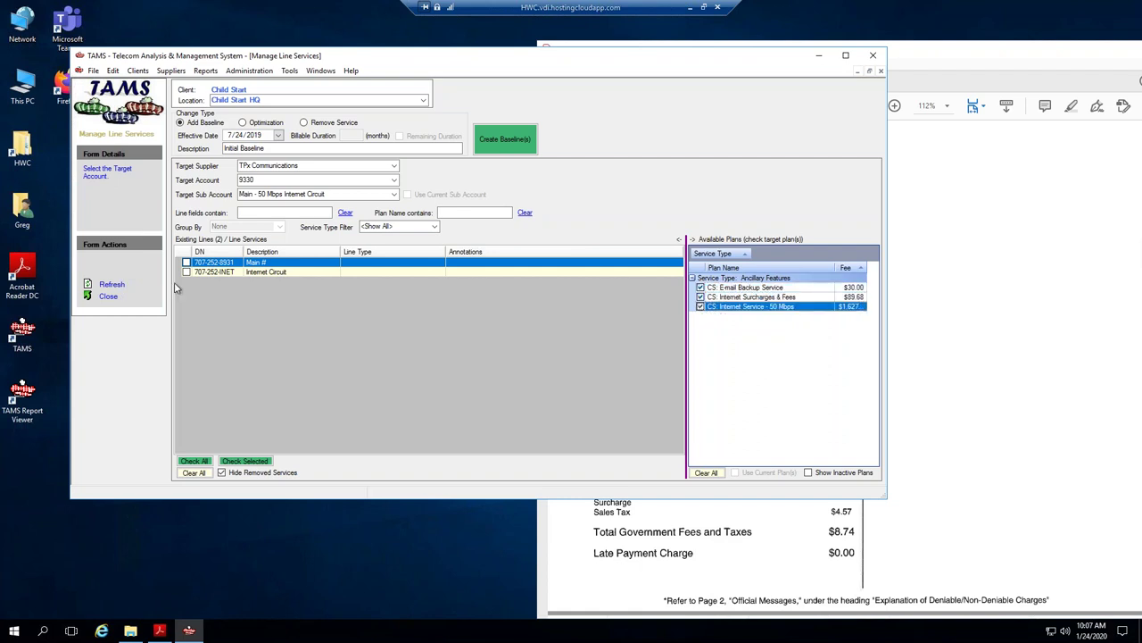
pyautogui.click(186, 271)
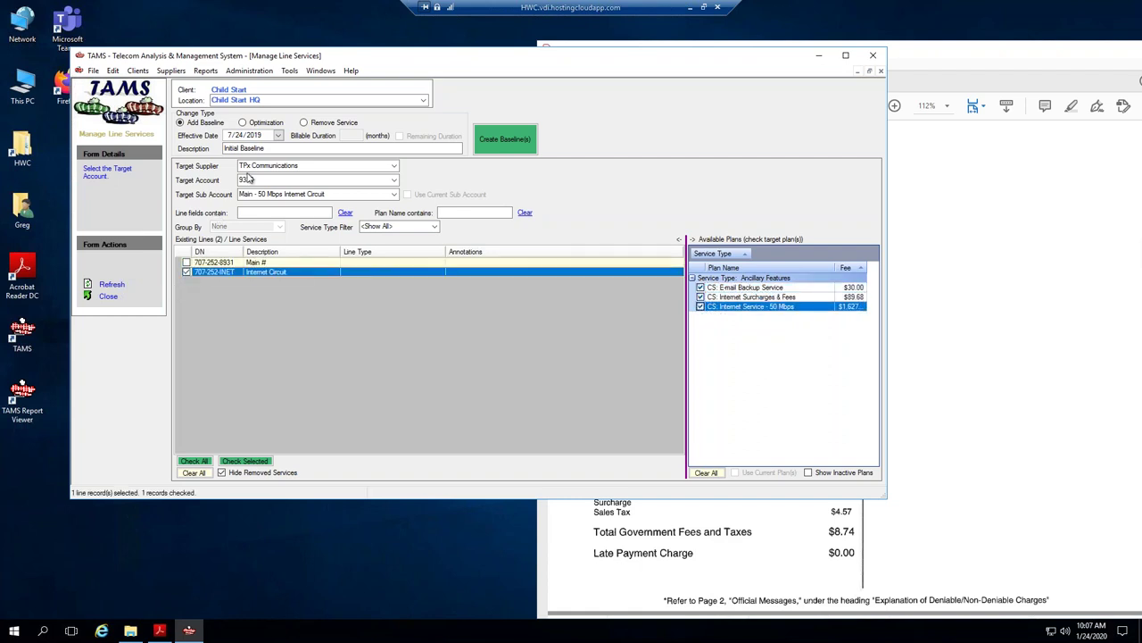
pyautogui.click(230, 136)
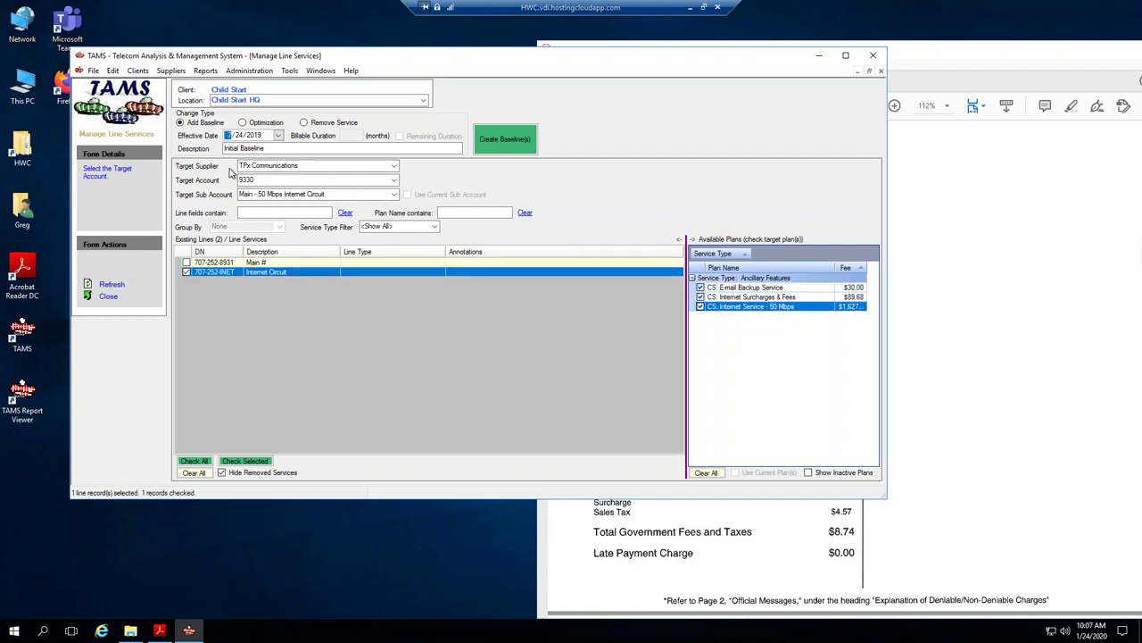
pyautogui.write('0101')
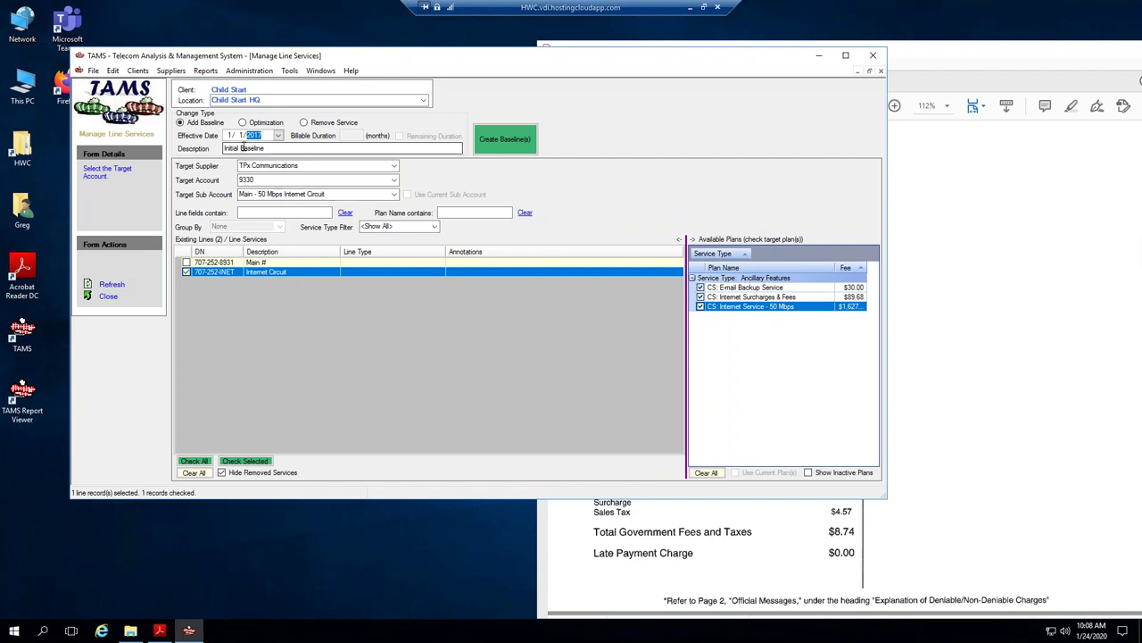
pyautogui.click(503, 140)
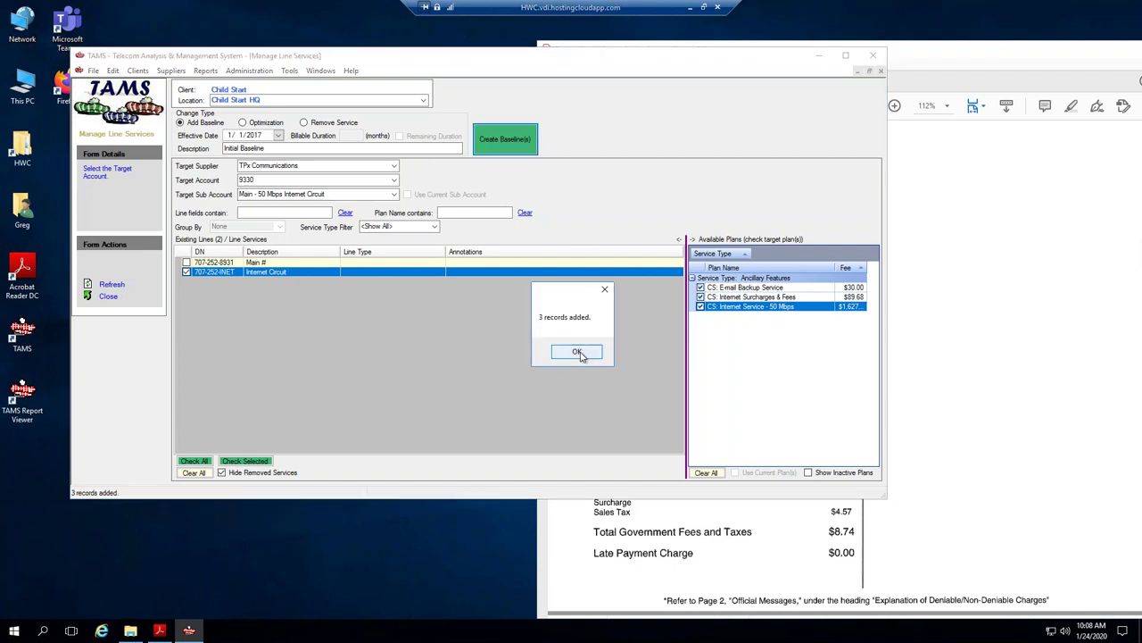
pyautogui.click(578, 352)
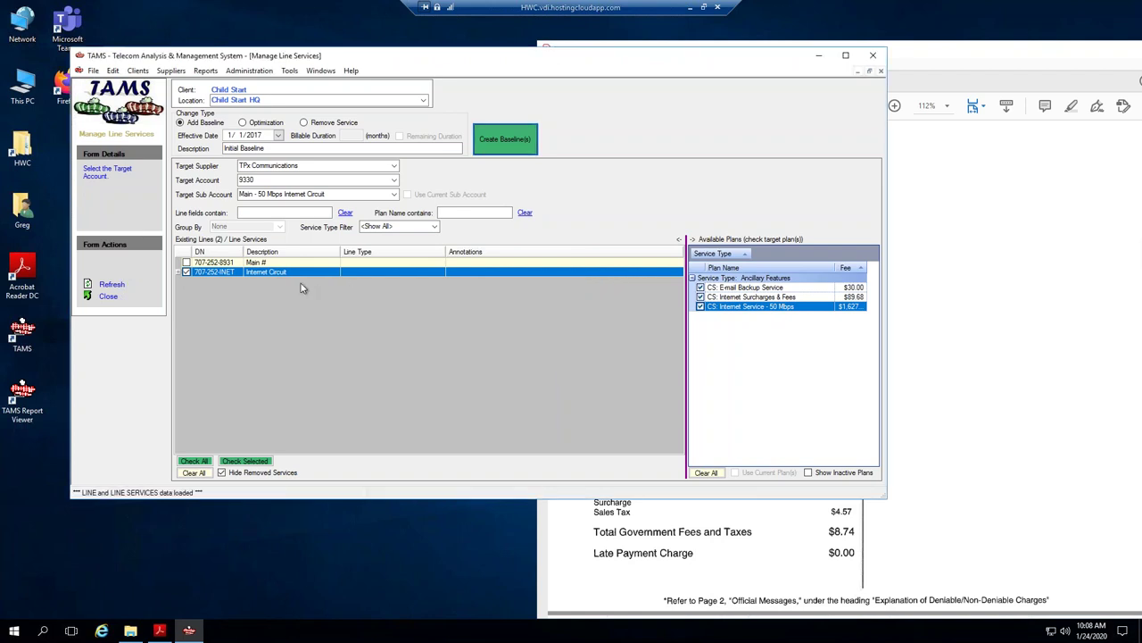
pyautogui.rightClick(265, 274)
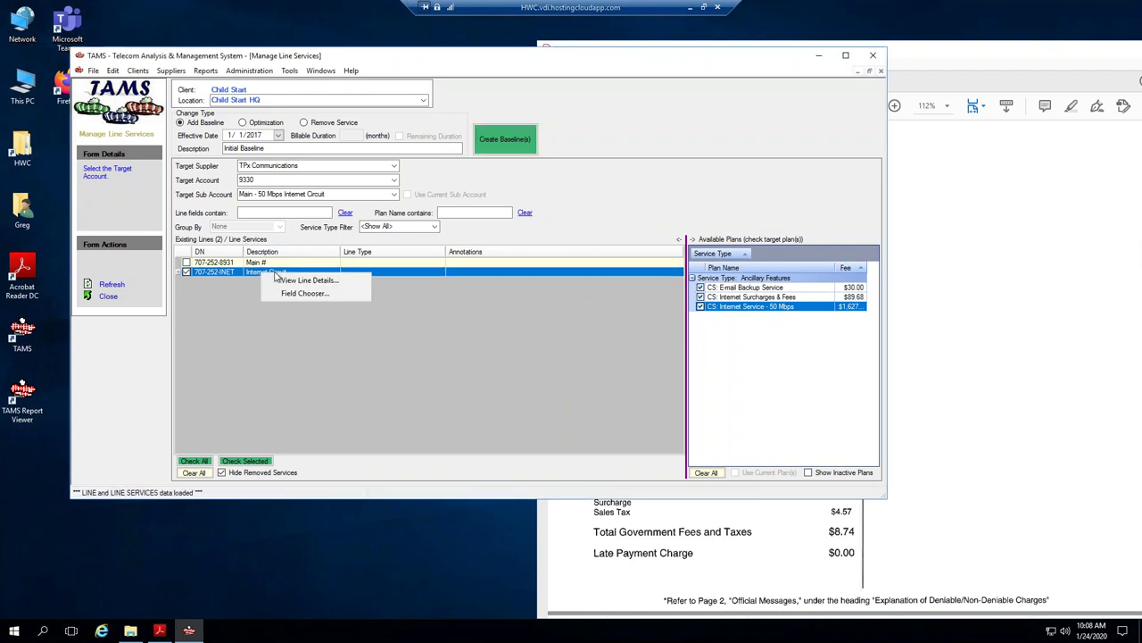
pyautogui.click(314, 279)
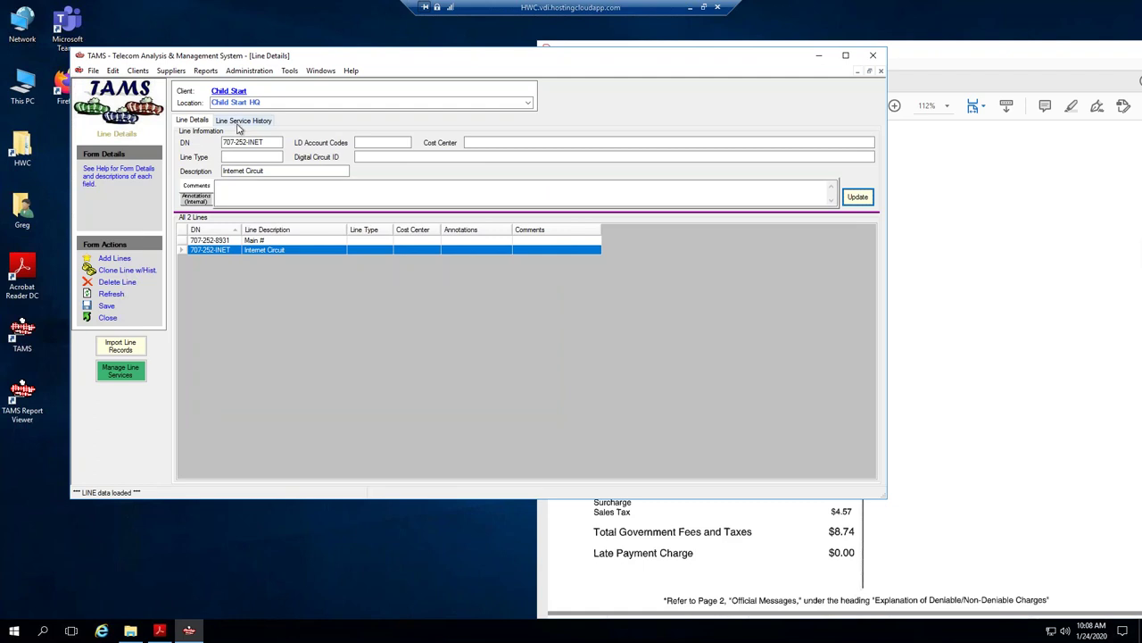
pyautogui.click(241, 121)
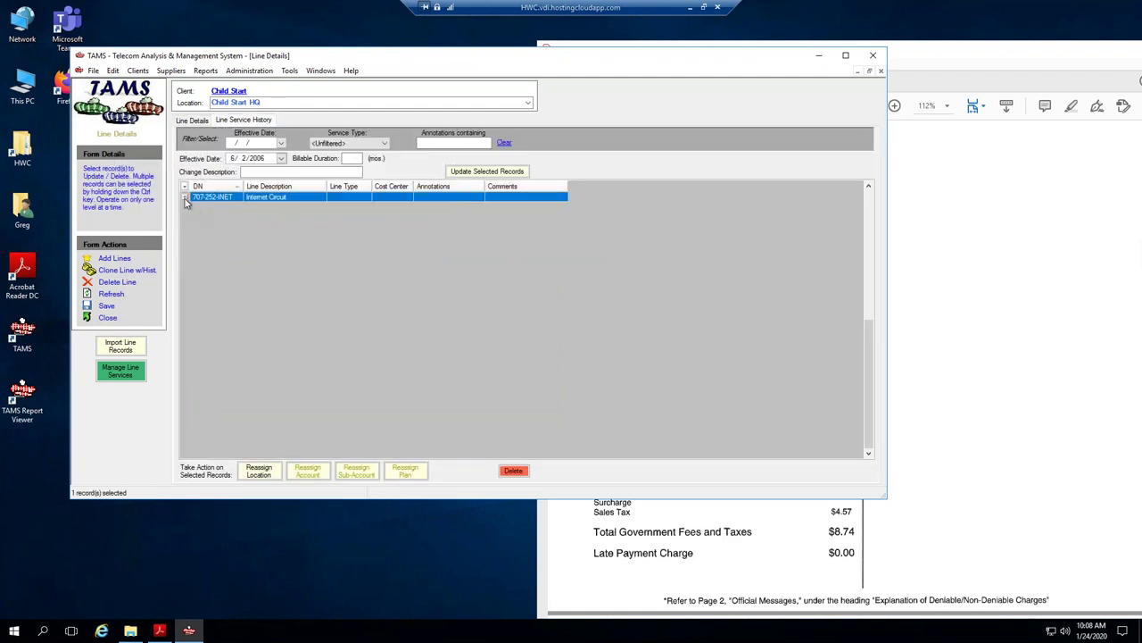
pyautogui.click(184, 197)
pyautogui.click(195, 239)
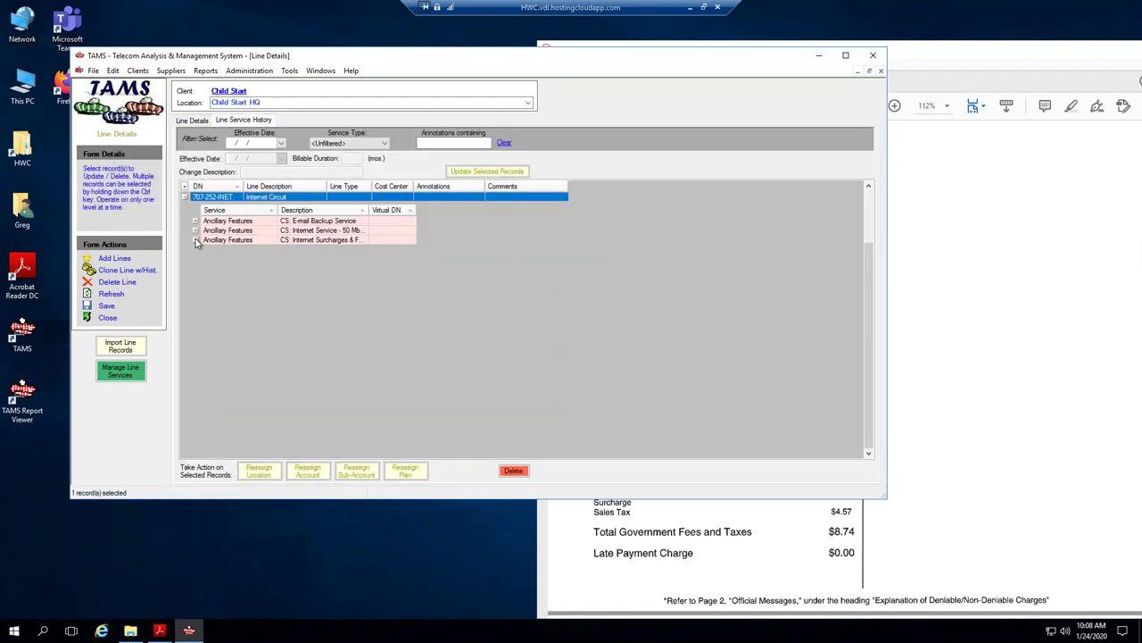
pyautogui.click(197, 230)
pyautogui.click(195, 221)
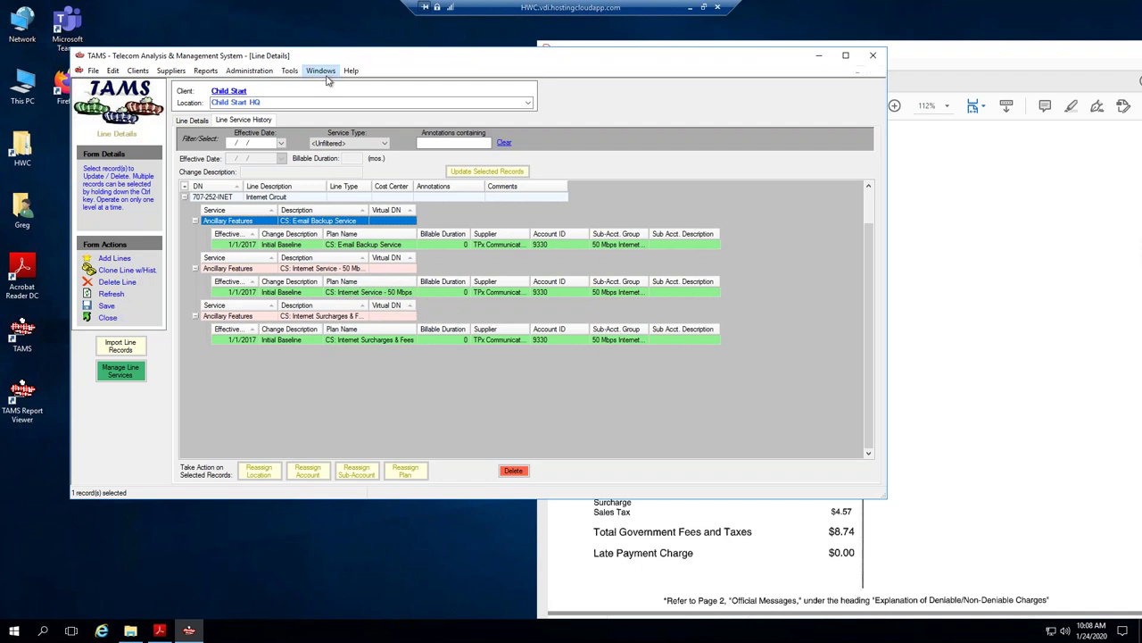
# Switch to the Service Account Details window, moving the invoice PDF aside.
pyautogui.click(323, 74)
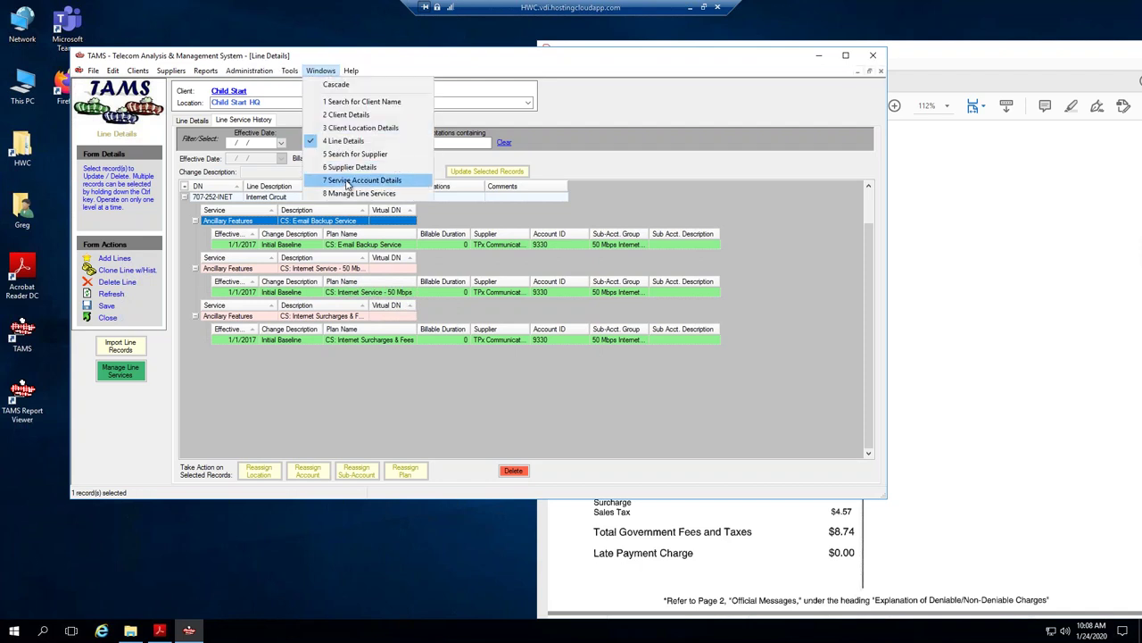
pyautogui.click(347, 182)
pyautogui.moveTo(964, 57); pyautogui.dragTo(983, 52)
# Set the invoice date day to 31 and mark the cycle as No Usage Data.
pyautogui.click(400, 119)
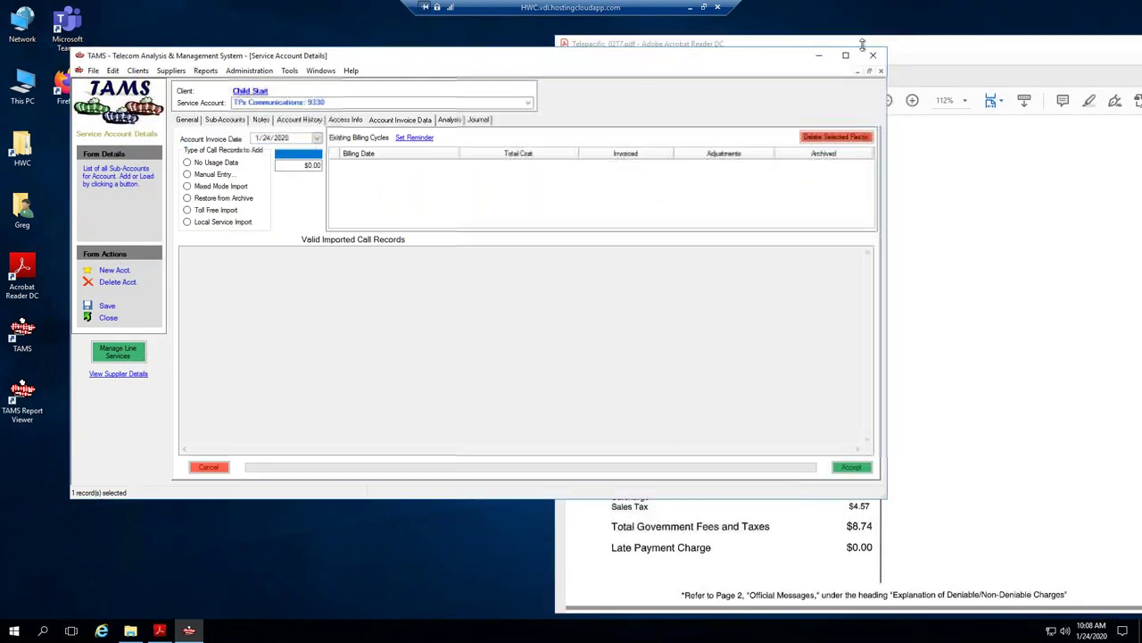
pyautogui.moveTo(862, 45); pyautogui.dragTo(714, 54)
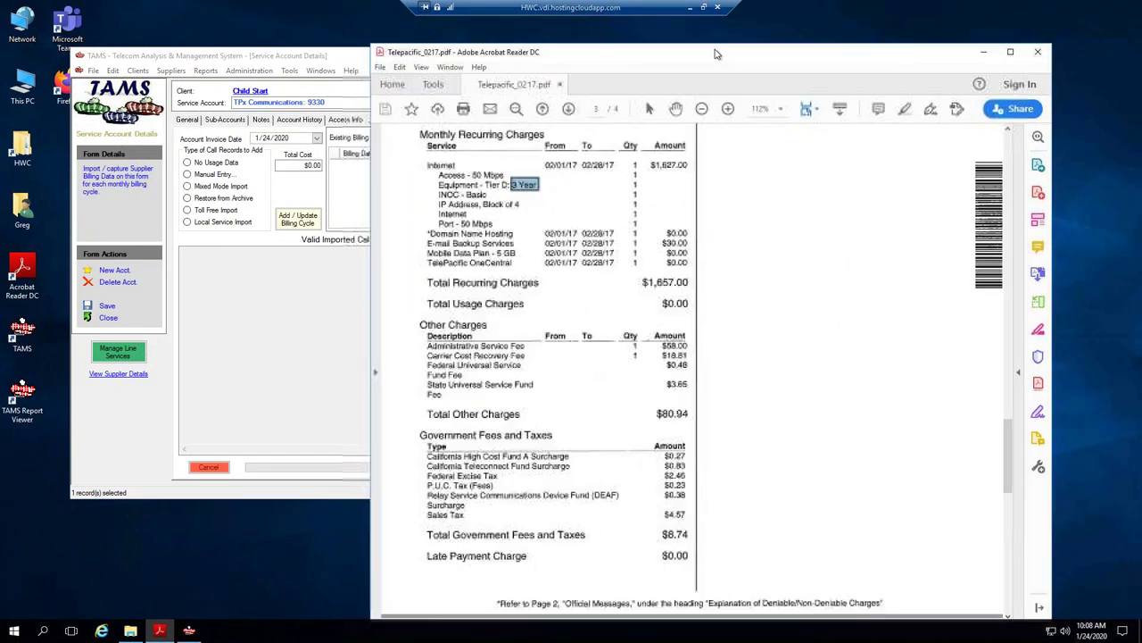
pyautogui.moveTo(1008, 455); pyautogui.dragTo(1013, 142)
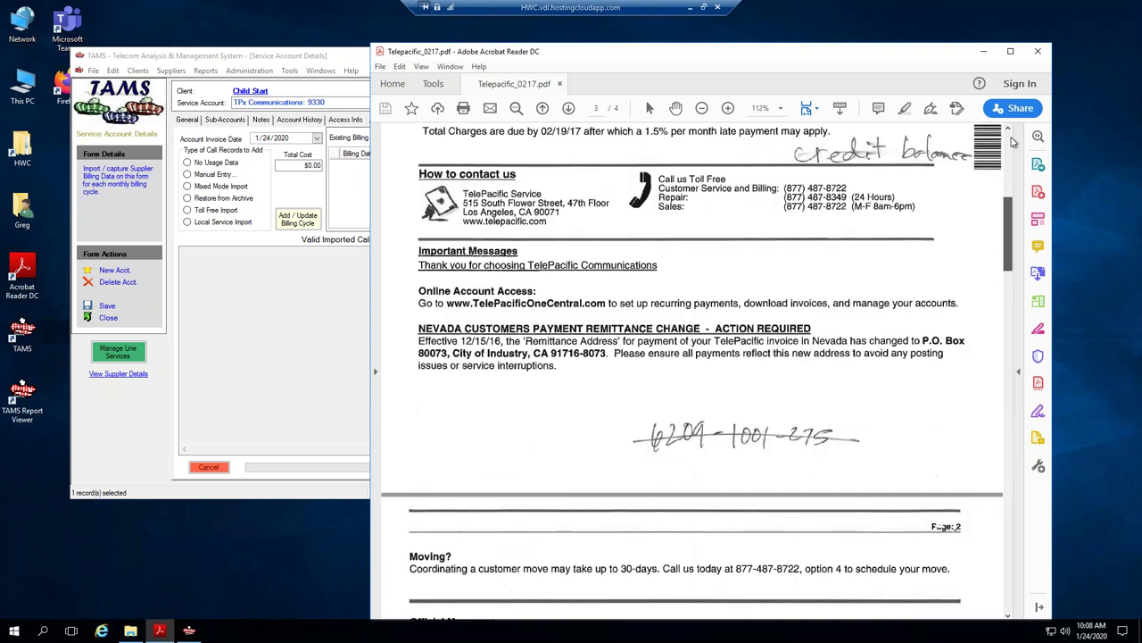
pyautogui.click(330, 59)
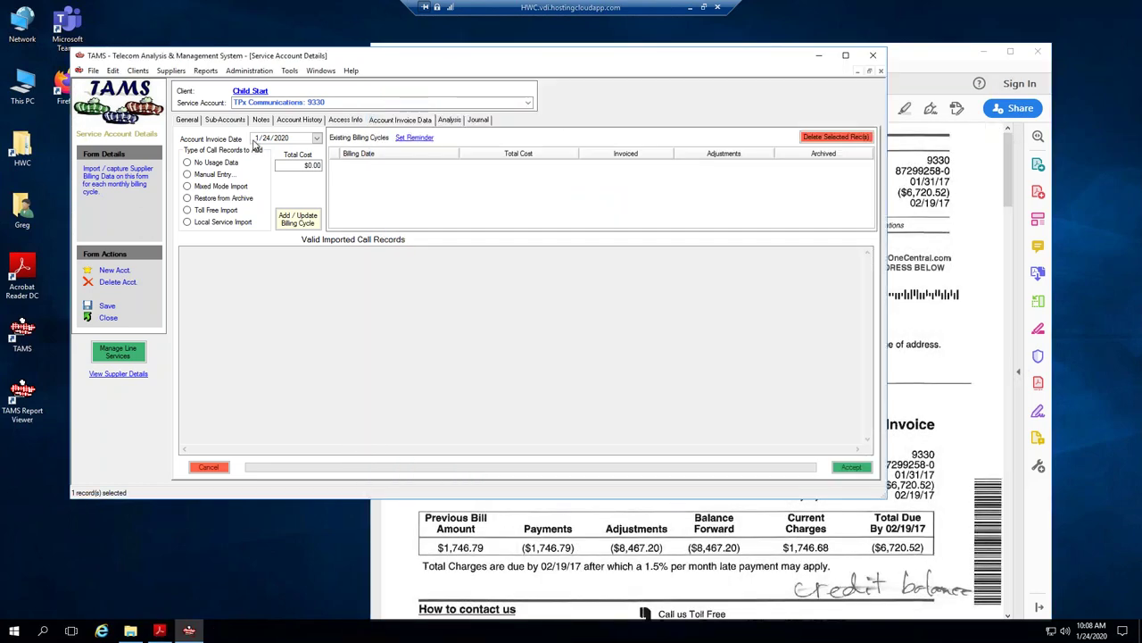
pyautogui.click(265, 138)
pyautogui.write('31/17')
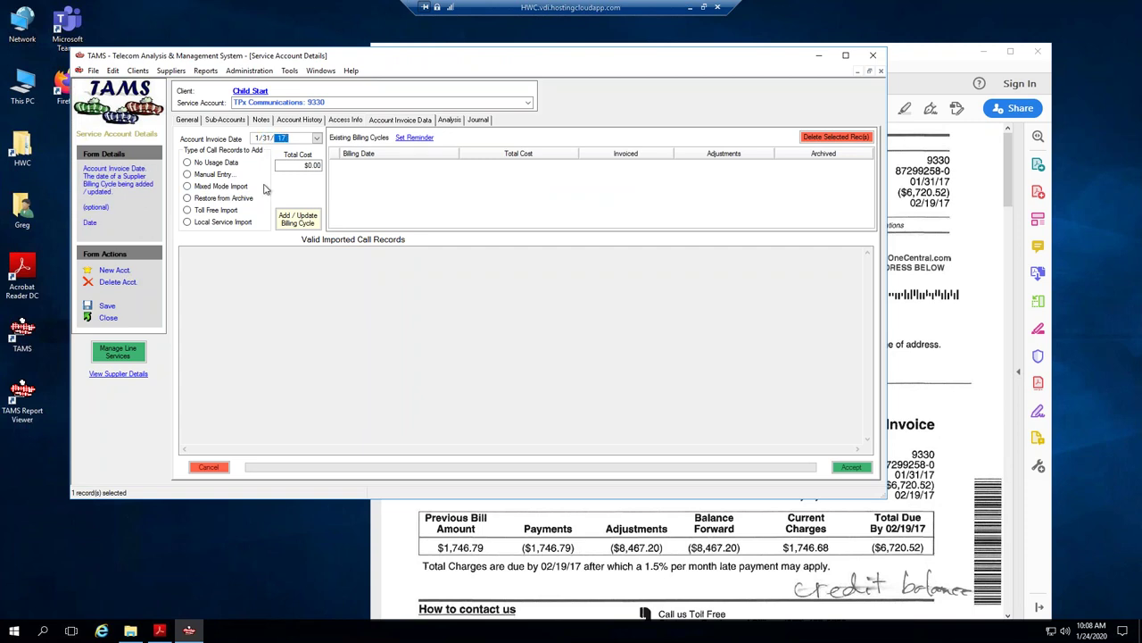
pyautogui.press('Tab')
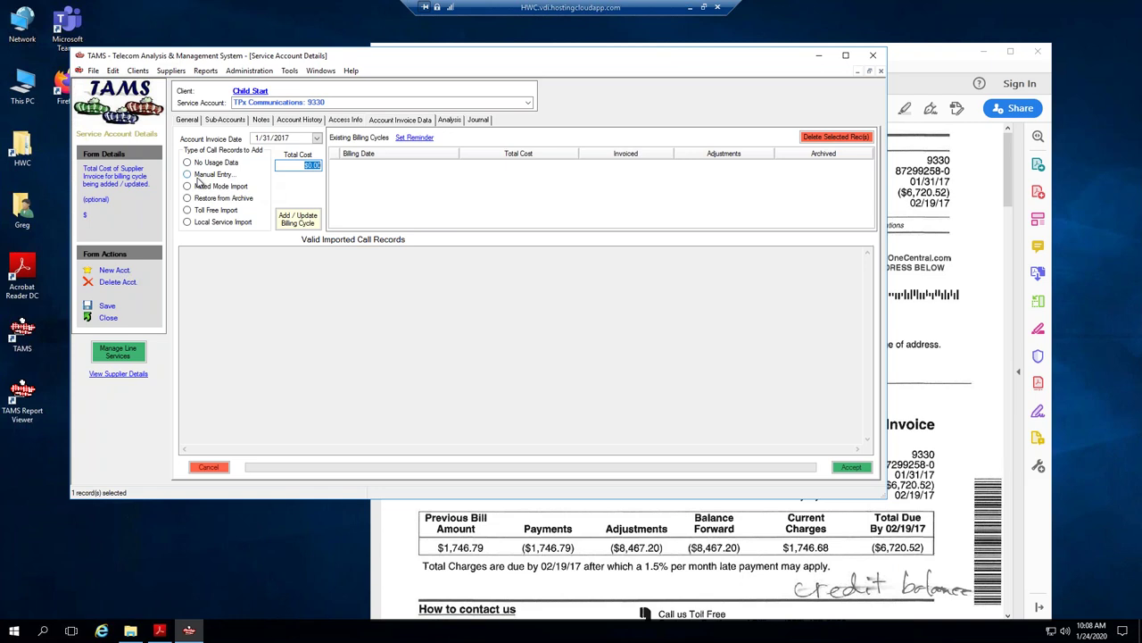
pyautogui.click(189, 165)
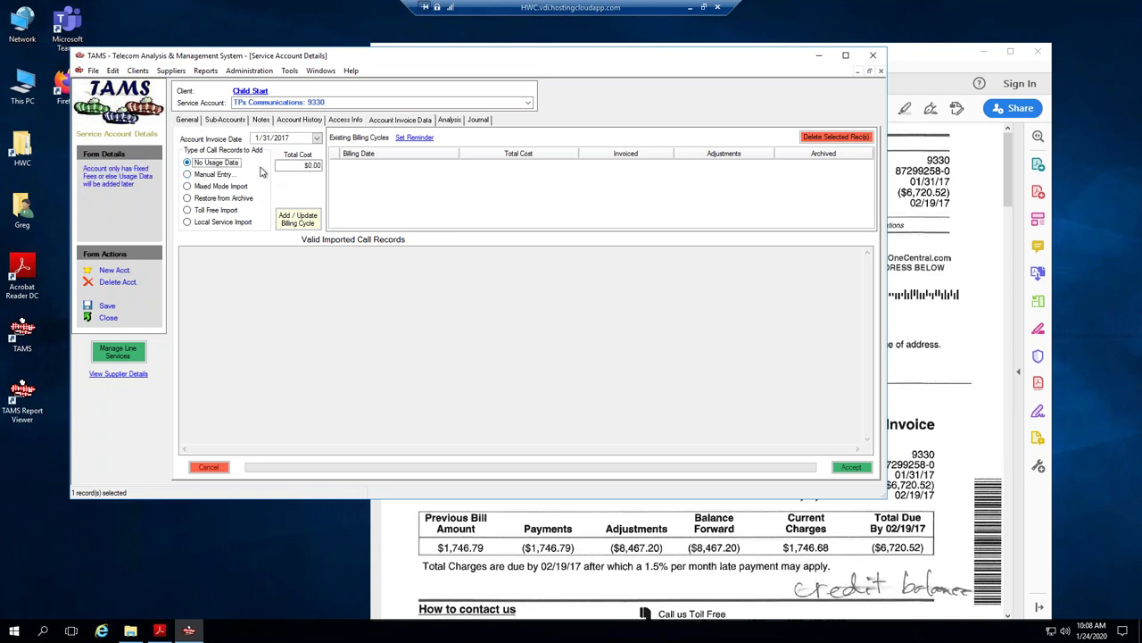
pyautogui.press('Tab')
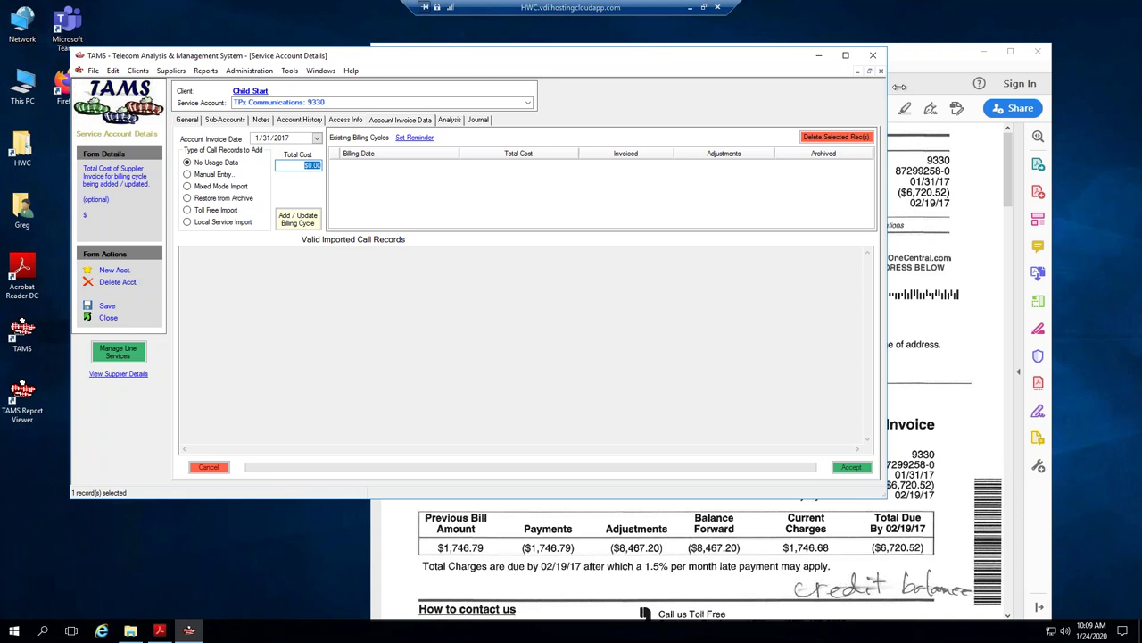
# Enter a 1,746.68 total cost and add the 1/31/2017 billing cycle.
pyautogui.click(928, 58)
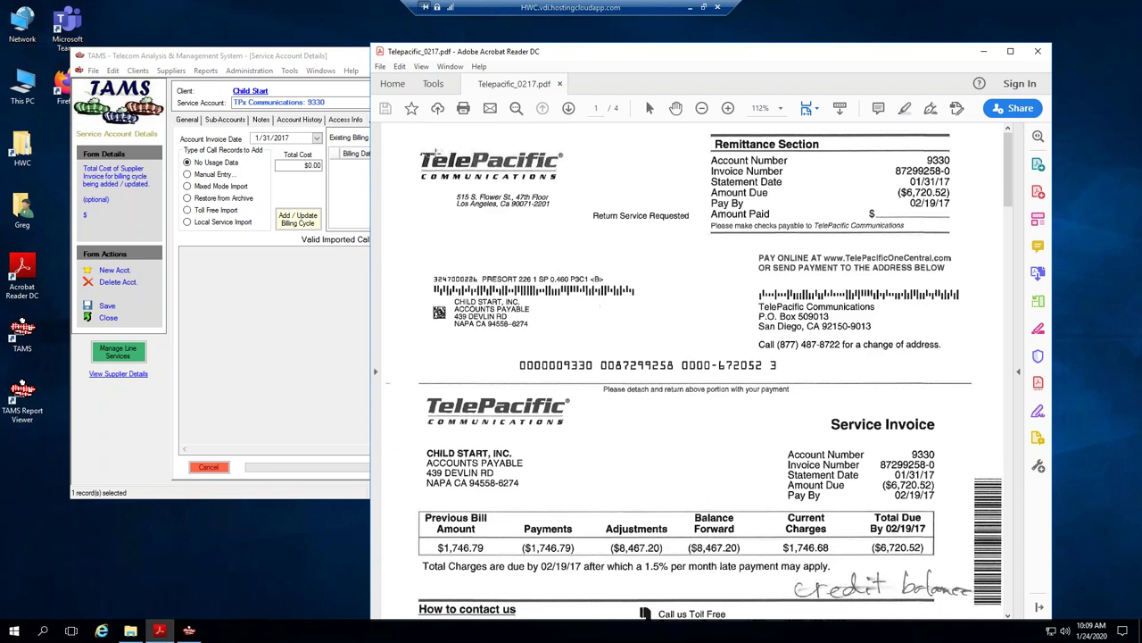
pyautogui.moveTo(672, 59); pyautogui.dragTo(746, 78)
pyautogui.click(377, 61)
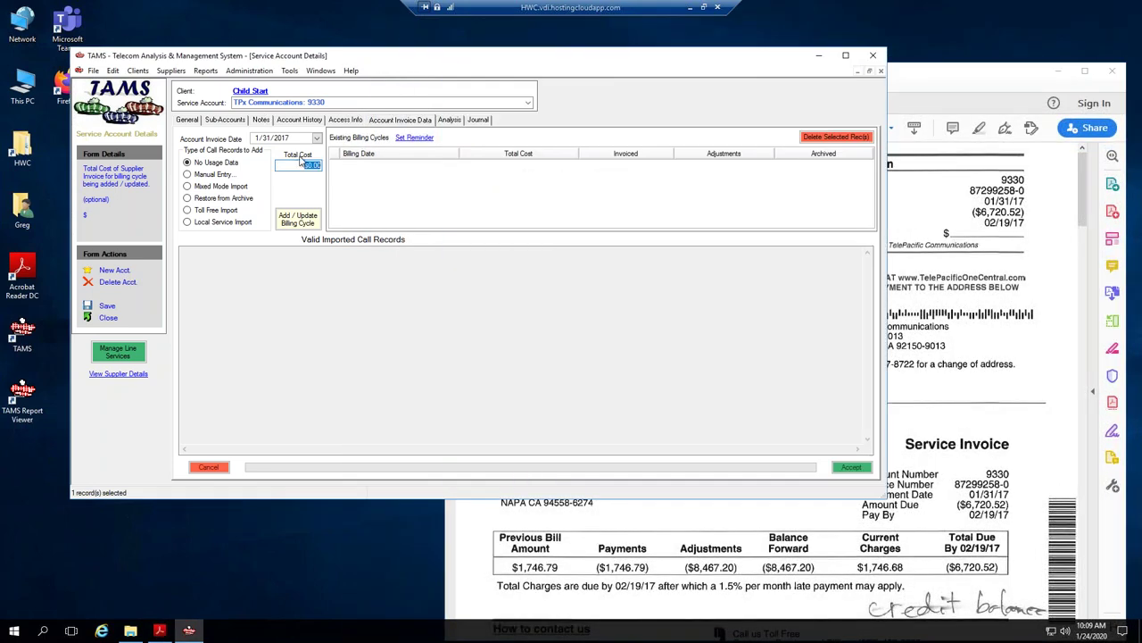
pyautogui.click(314, 165)
pyautogui.write('1746.68')
pyautogui.click(297, 223)
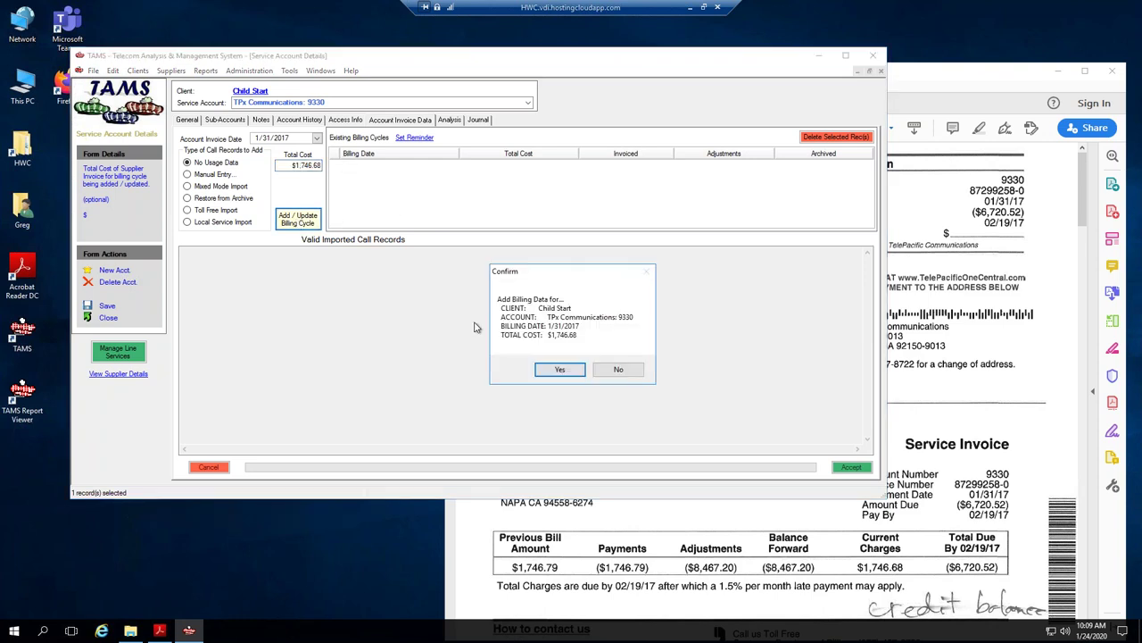
pyautogui.click(560, 369)
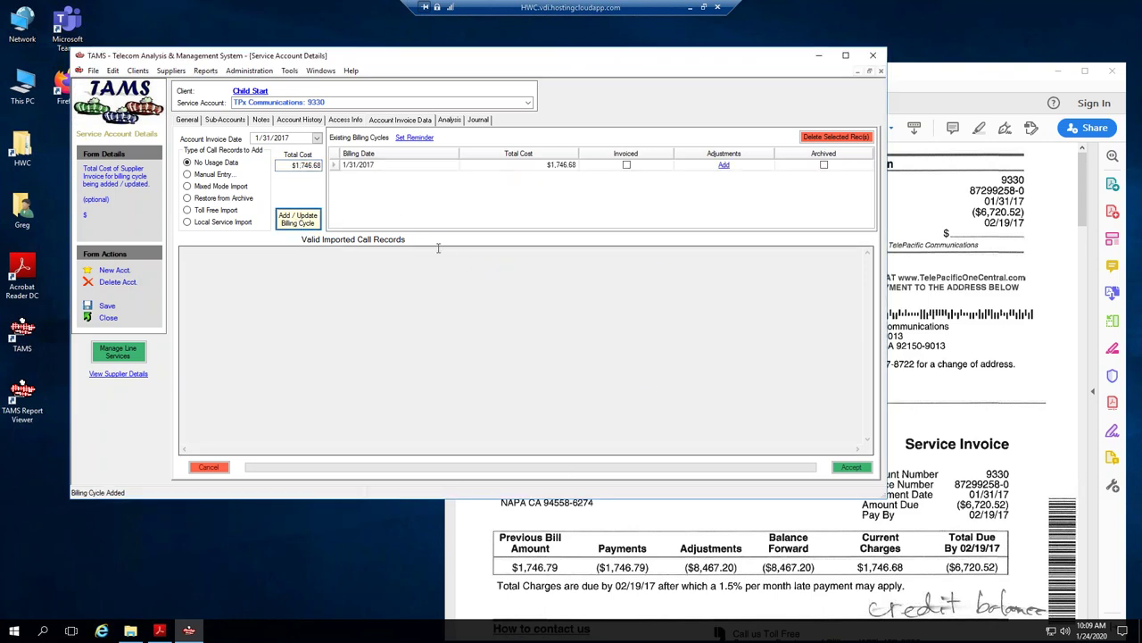
pyautogui.click(331, 166)
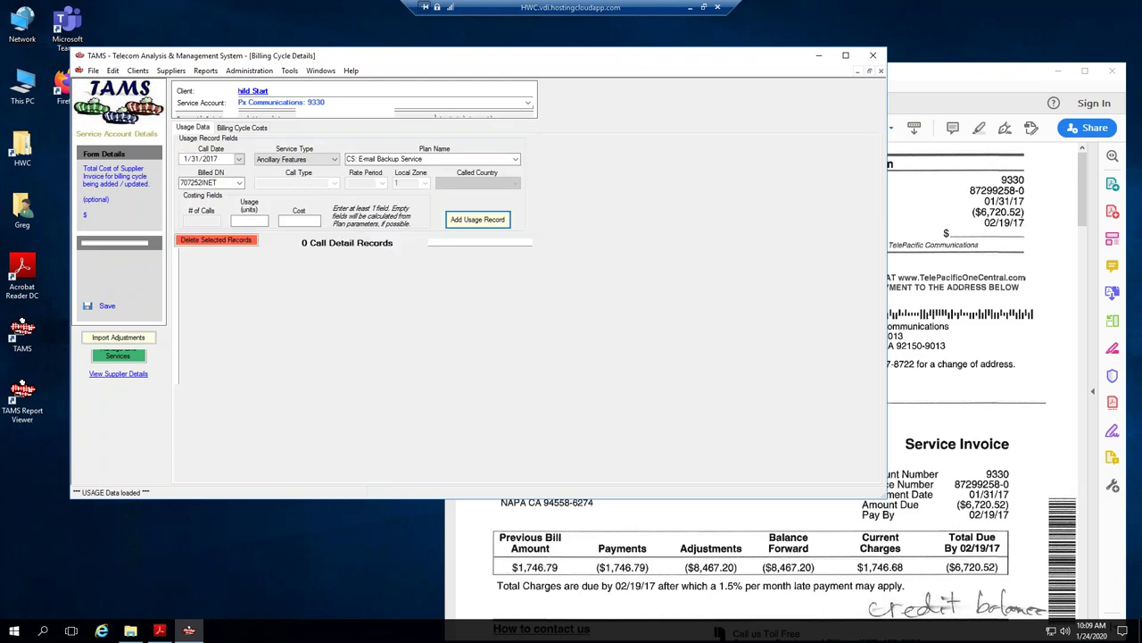
# Calculate the 1/31/2017 cycle costs, yielding $89.68, $1,627.00 and $30.00 rows.
pyautogui.click(263, 129)
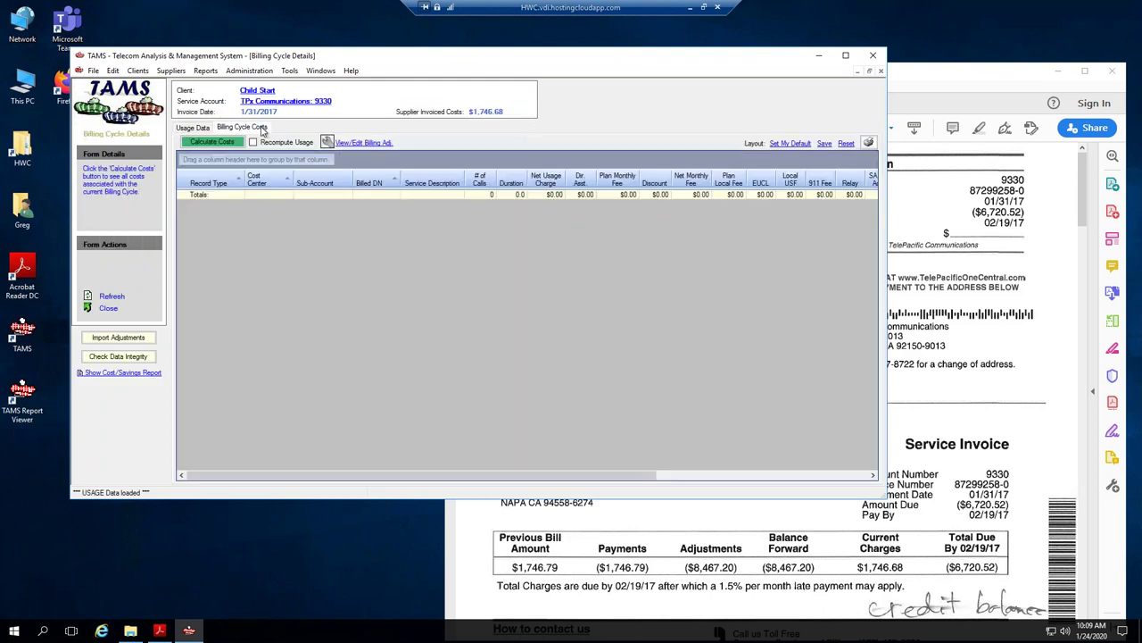
pyautogui.click(195, 128)
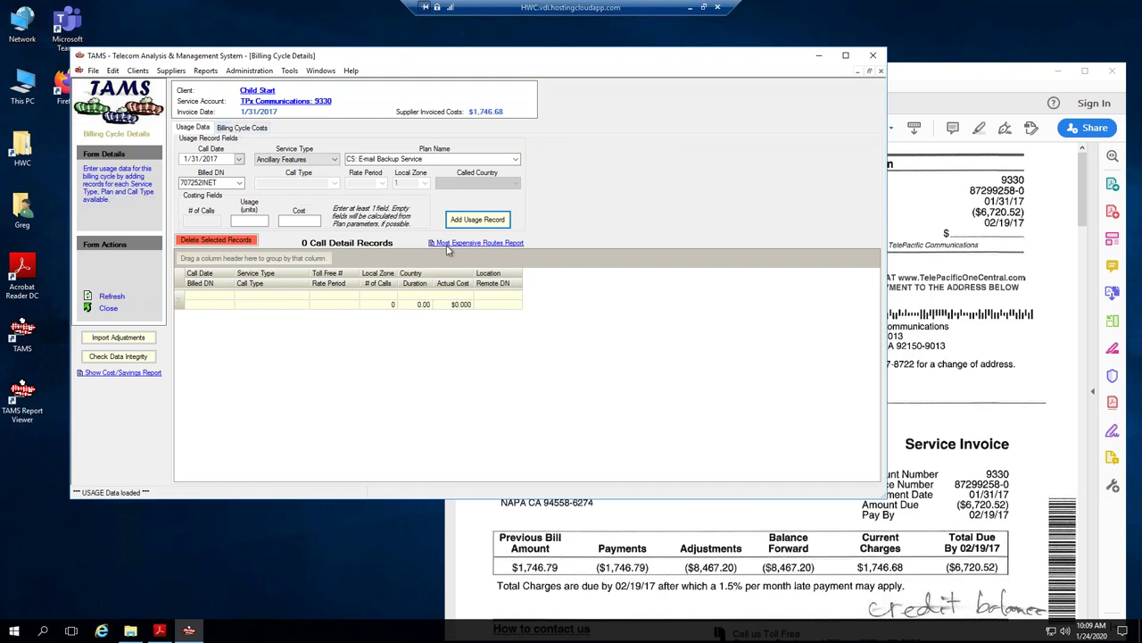
pyautogui.click(246, 129)
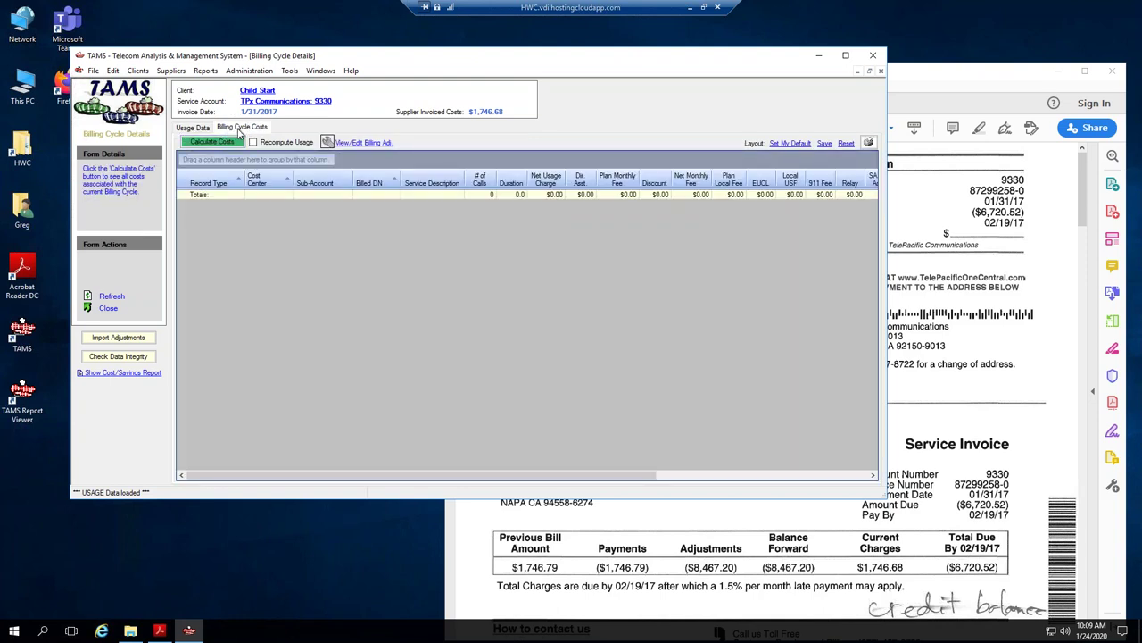
pyautogui.click(228, 145)
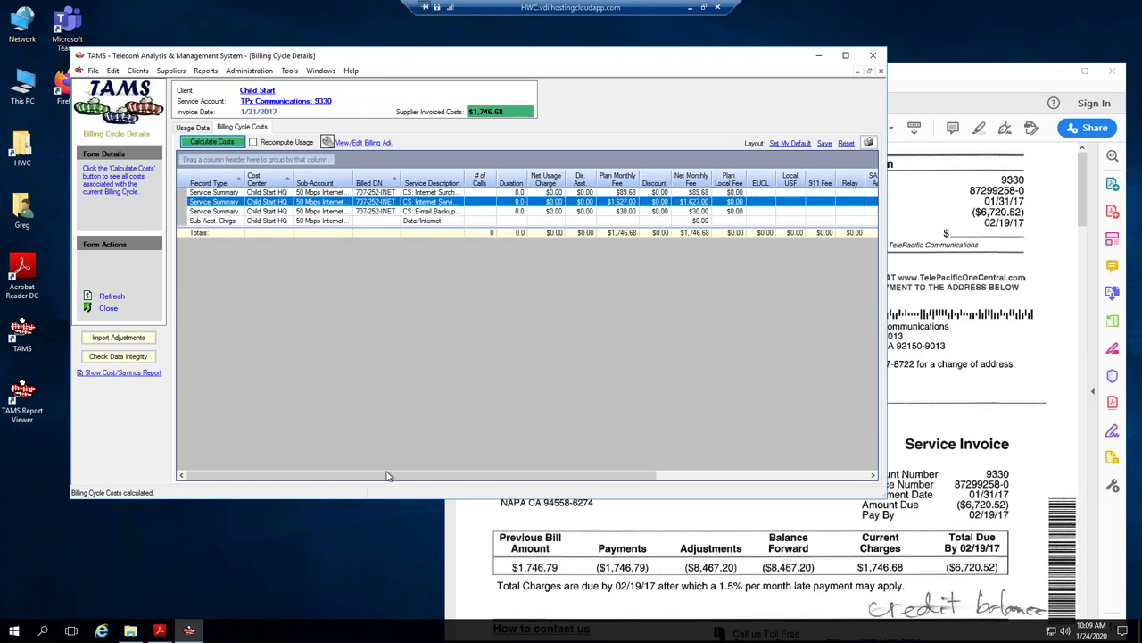
pyautogui.moveTo(390, 478); pyautogui.dragTo(616, 482)
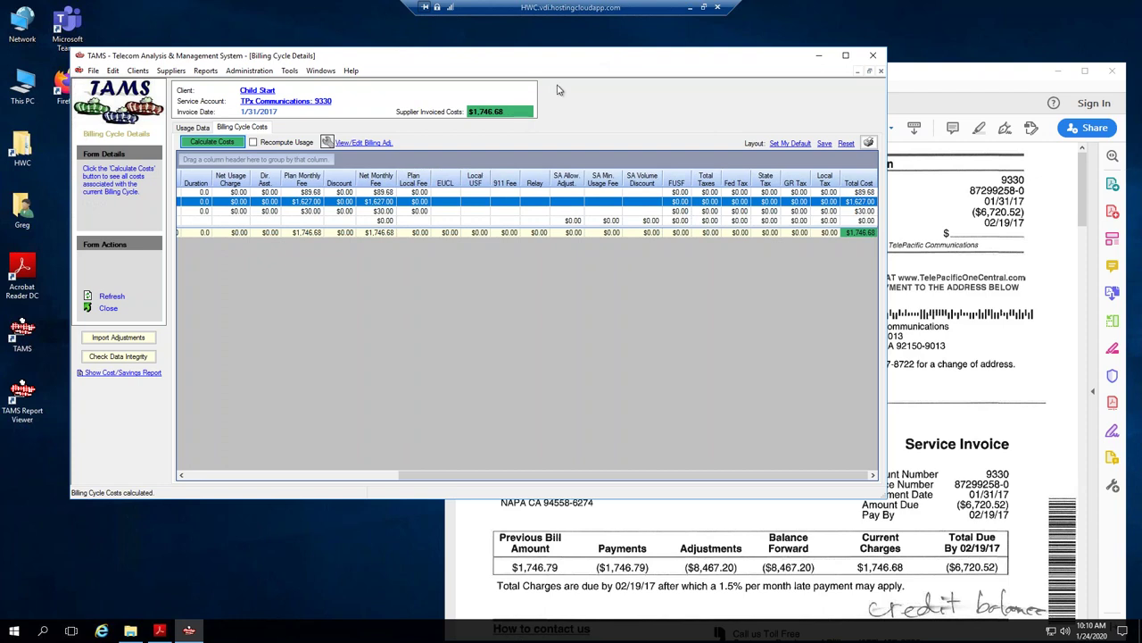
# Snapshot the $1,746.79 Total Payments amount on page 3 of Telepacific_0217.pdf.
pyautogui.moveTo(985, 83); pyautogui.dragTo(909, 77)
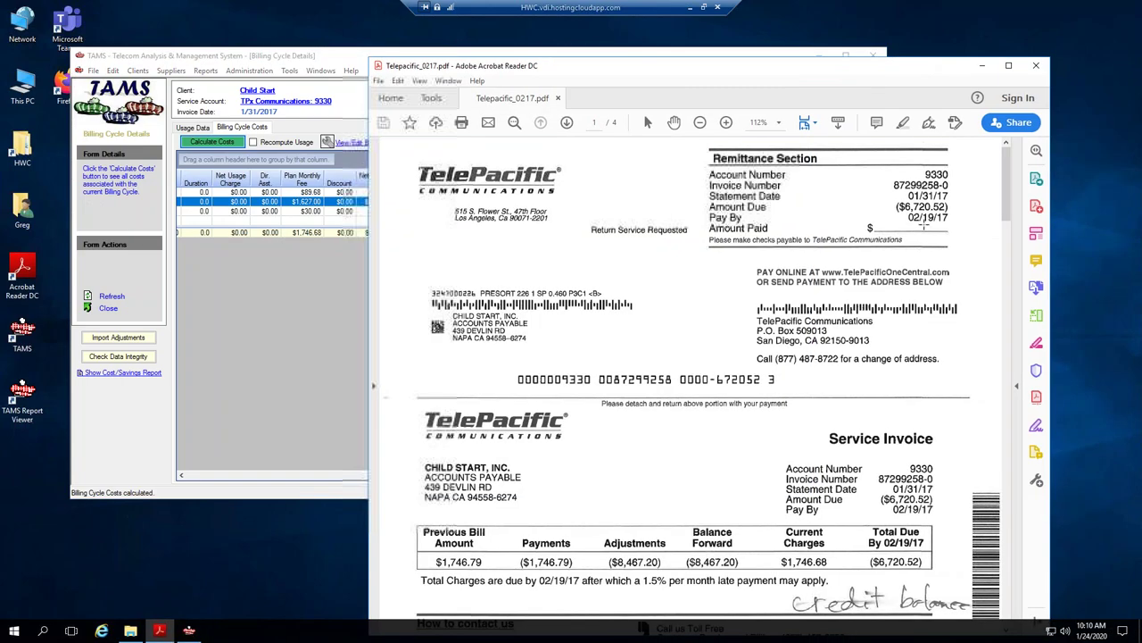
pyautogui.scroll(-3, 868, 321)
pyautogui.scroll(-8, 774, 381)
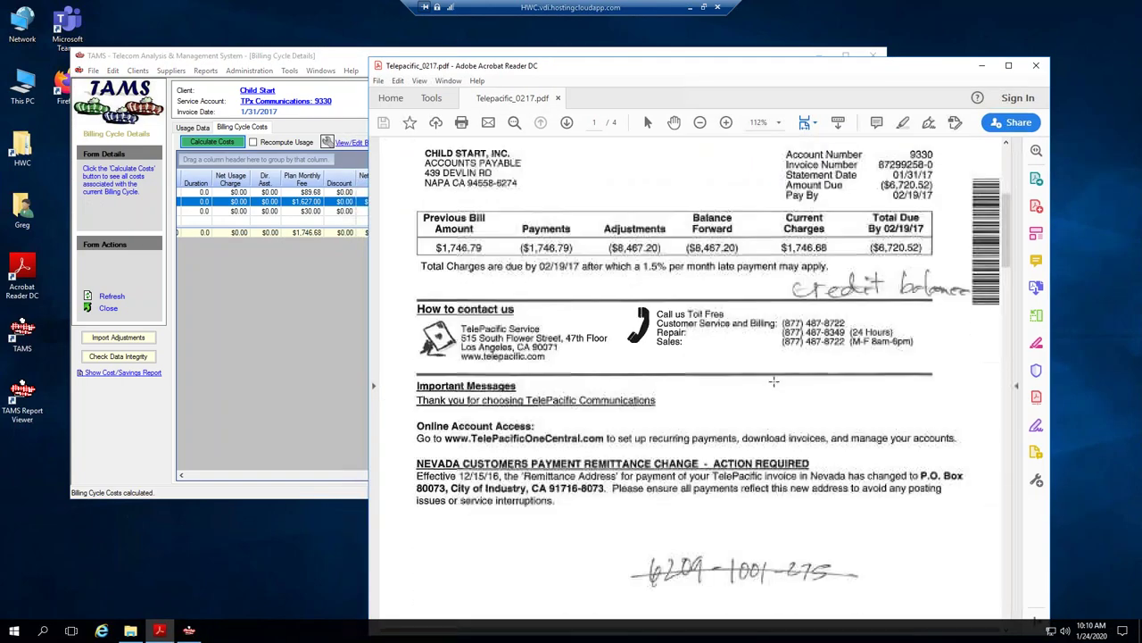
pyautogui.scroll(-10, 775, 380)
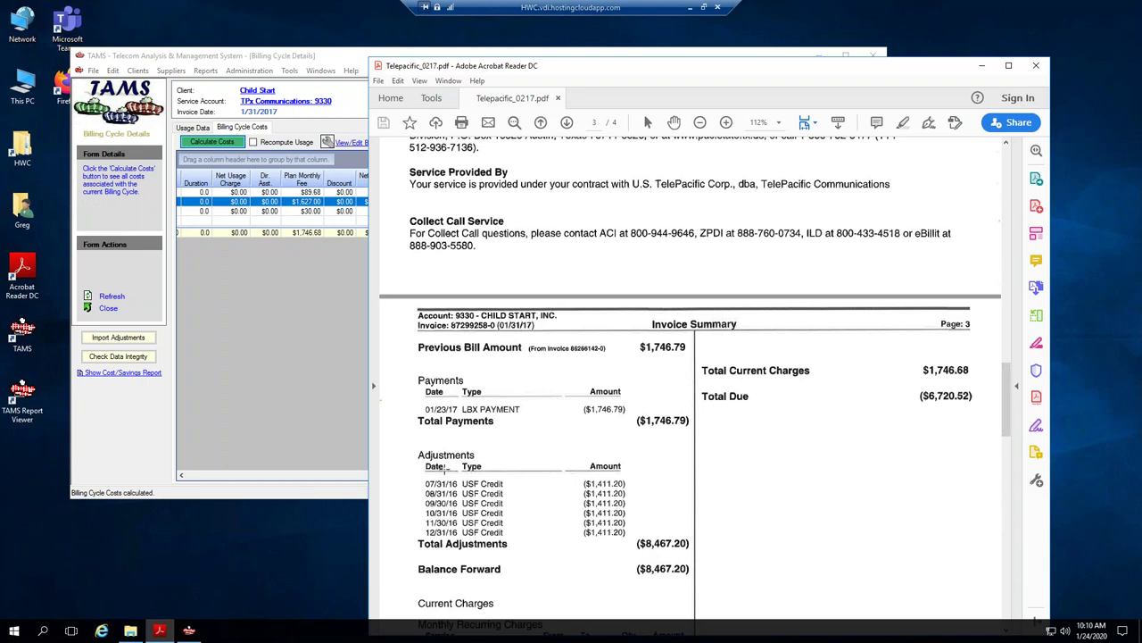
pyautogui.scroll(-1, 493, 457)
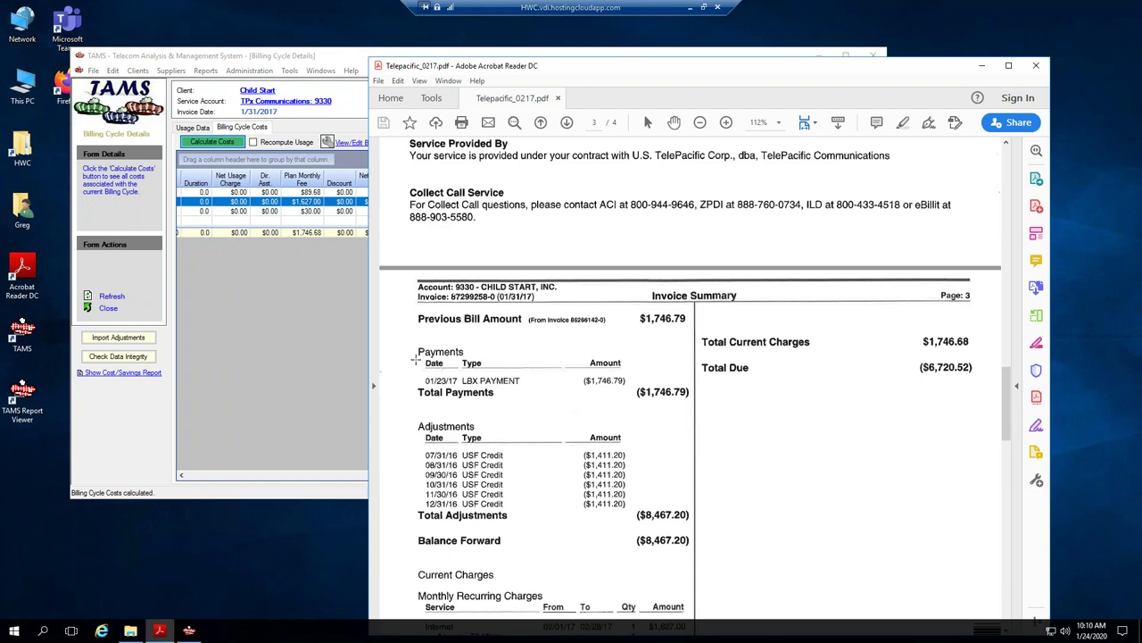
pyautogui.moveTo(630, 382); pyautogui.dragTo(702, 409)
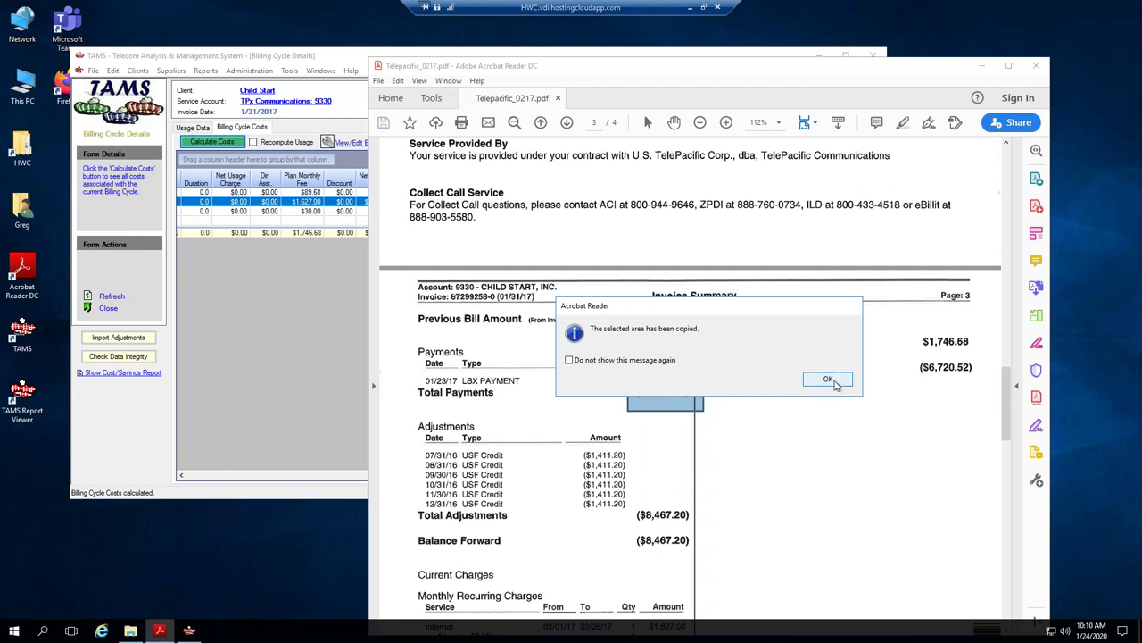
pyautogui.click(828, 380)
pyautogui.scroll(-4, 566, 410)
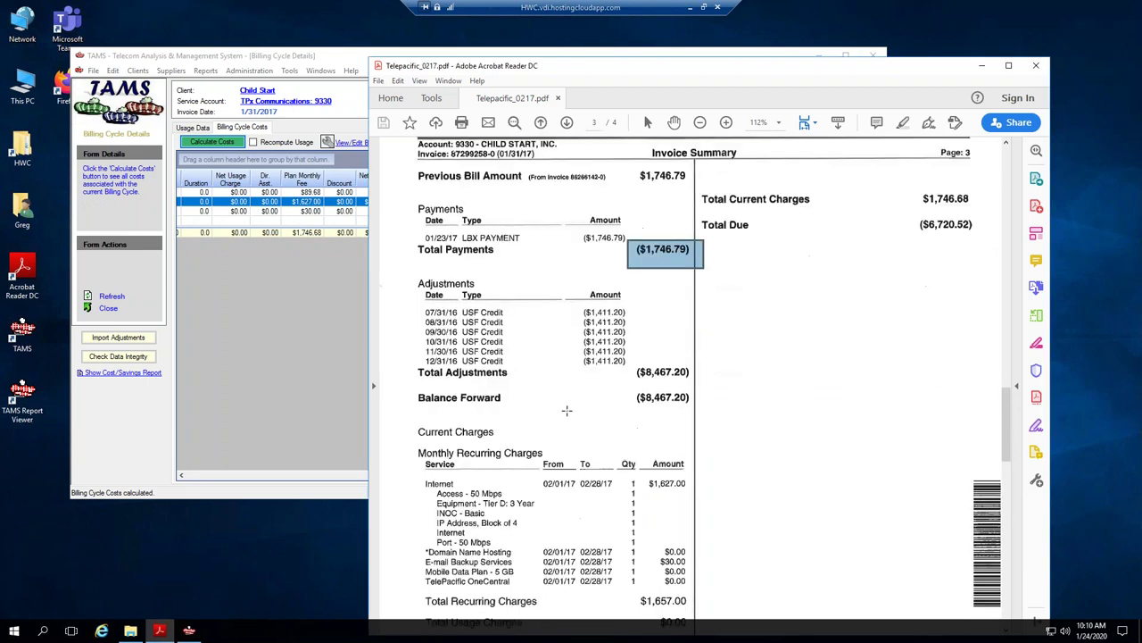
pyautogui.scroll(-1, 567, 410)
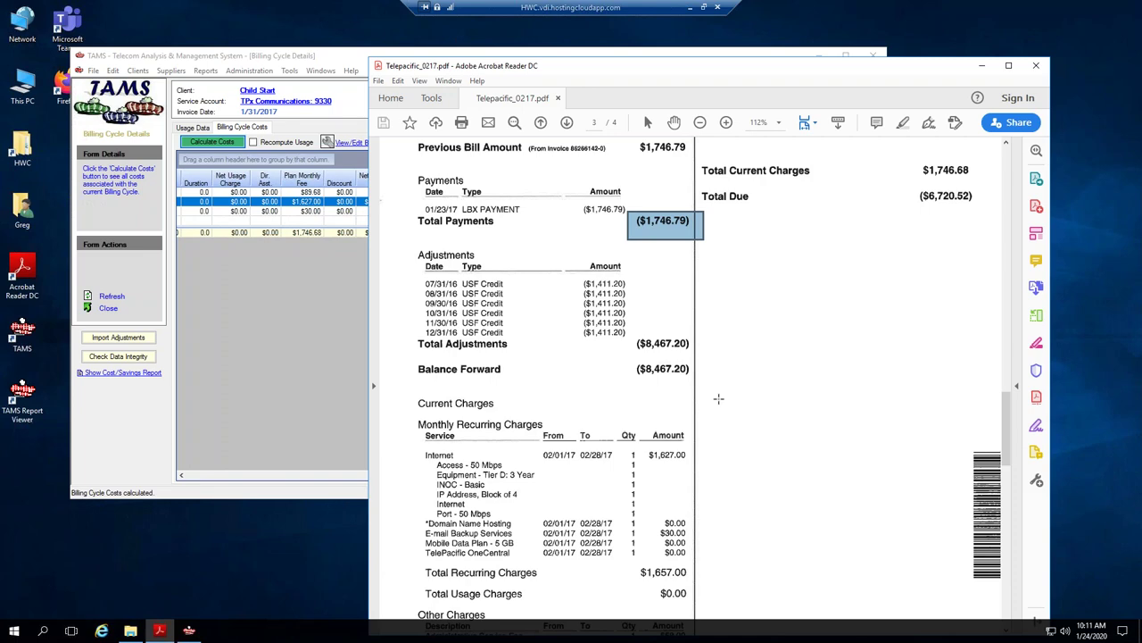
pyautogui.moveTo(1009, 425); pyautogui.dragTo(1013, 168)
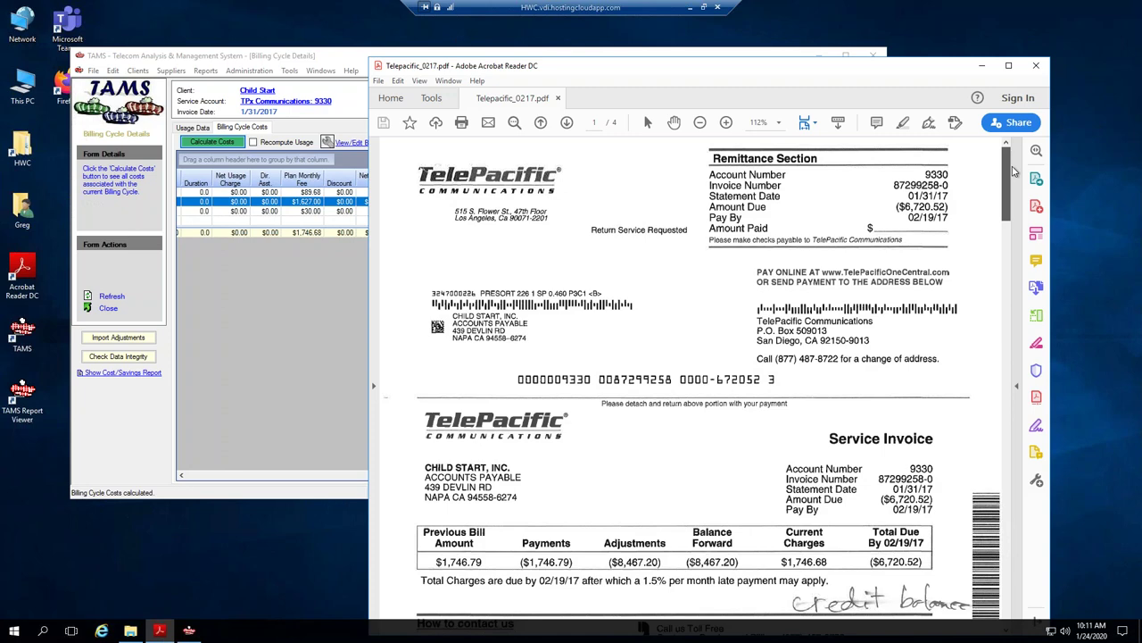
# Snapshot only the ($8,467.20) Adjustments amount from the service invoice.
pyautogui.moveTo(1009, 192); pyautogui.dragTo(1002, 234)
pyautogui.scroll(-2, 1002, 234)
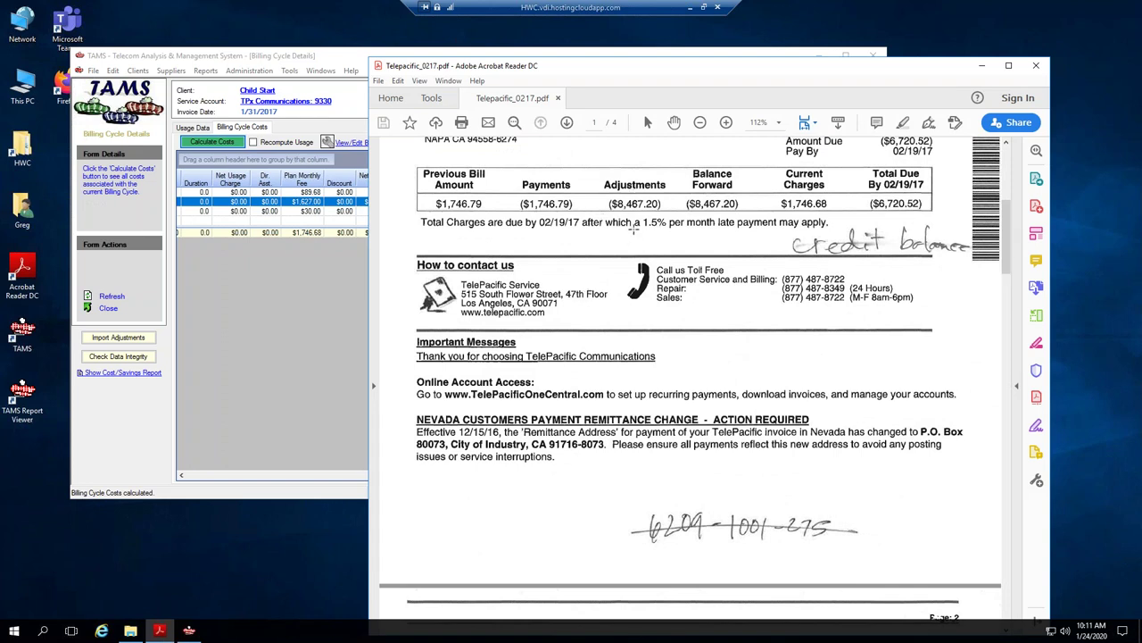
pyautogui.scroll(2, 631, 231)
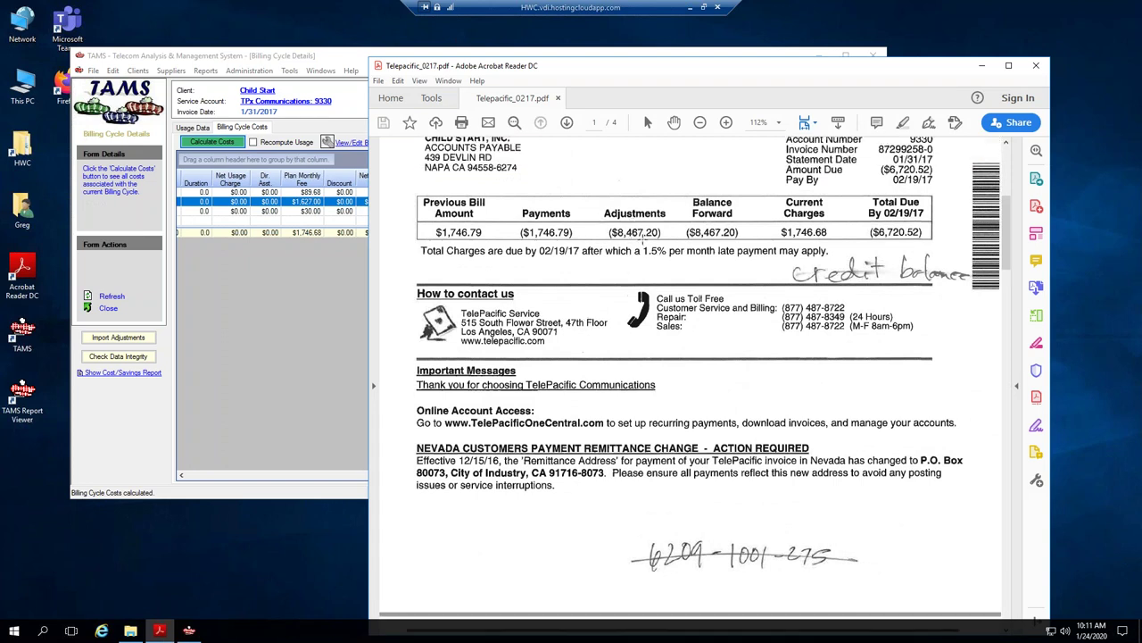
pyautogui.scroll(2, 706, 291)
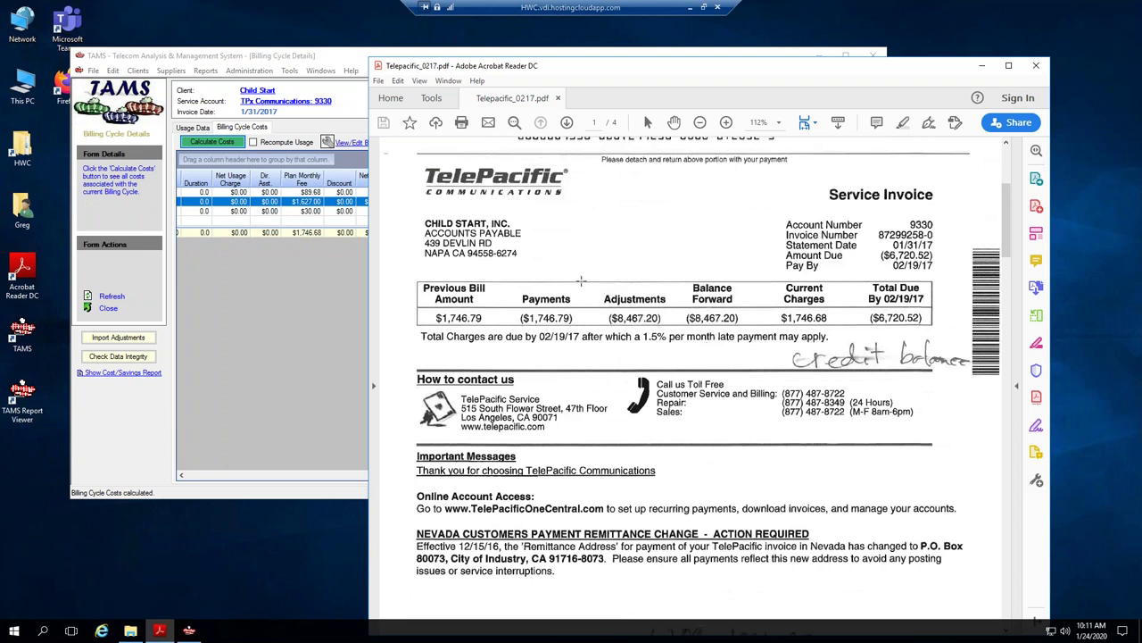
pyautogui.moveTo(509, 270); pyautogui.dragTo(679, 337)
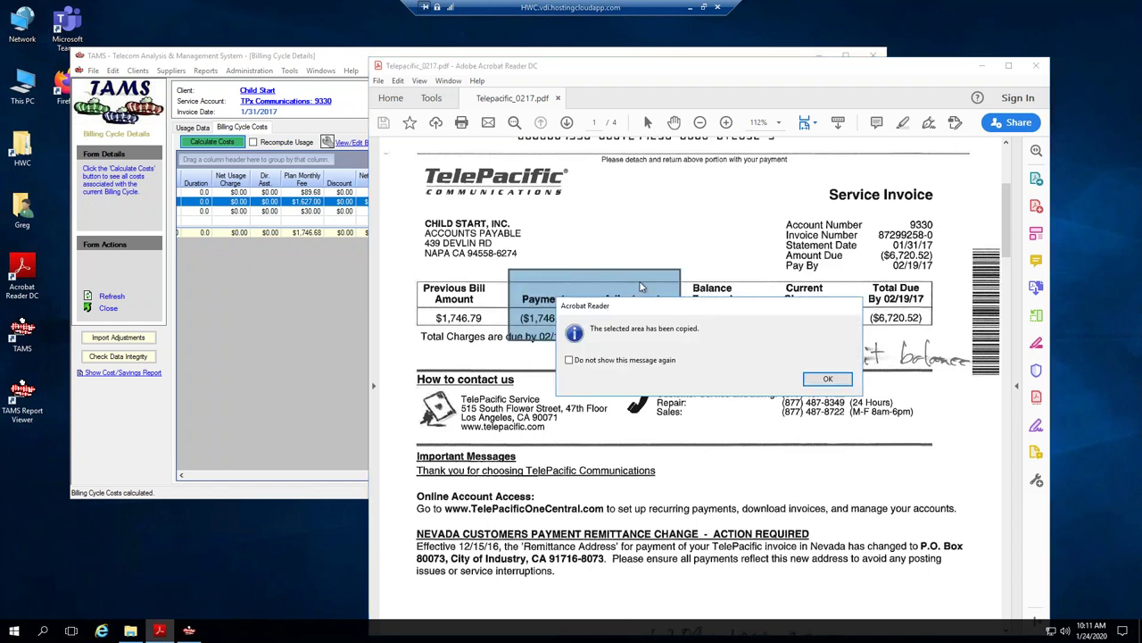
pyautogui.click(830, 379)
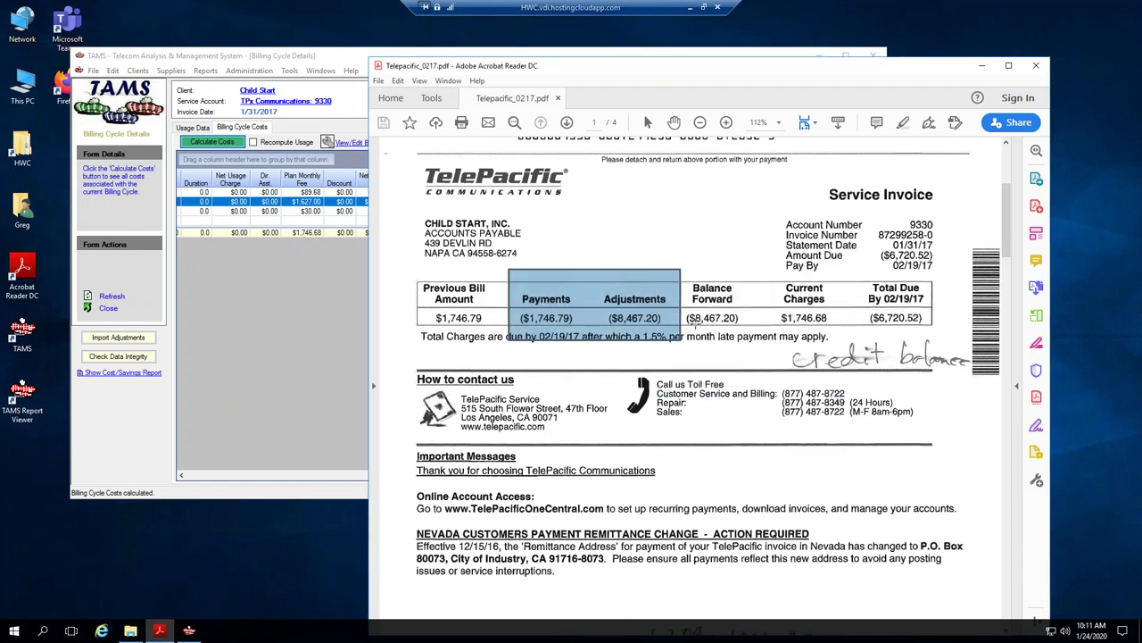
pyautogui.click(623, 296)
pyautogui.moveTo(582, 255); pyautogui.dragTo(672, 328)
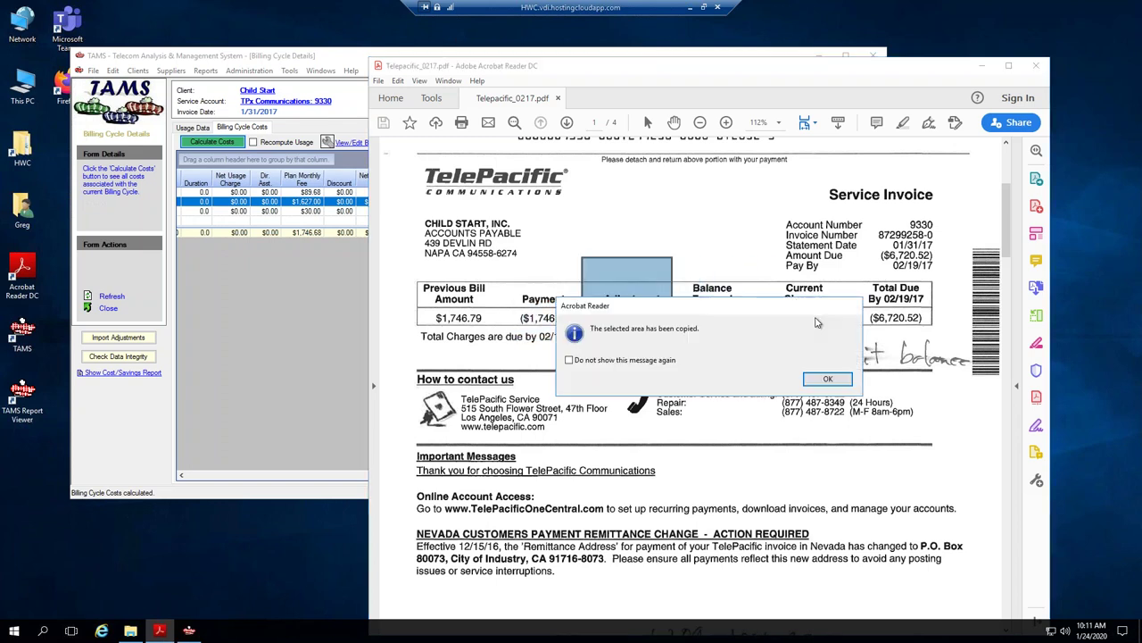
pyautogui.click(819, 377)
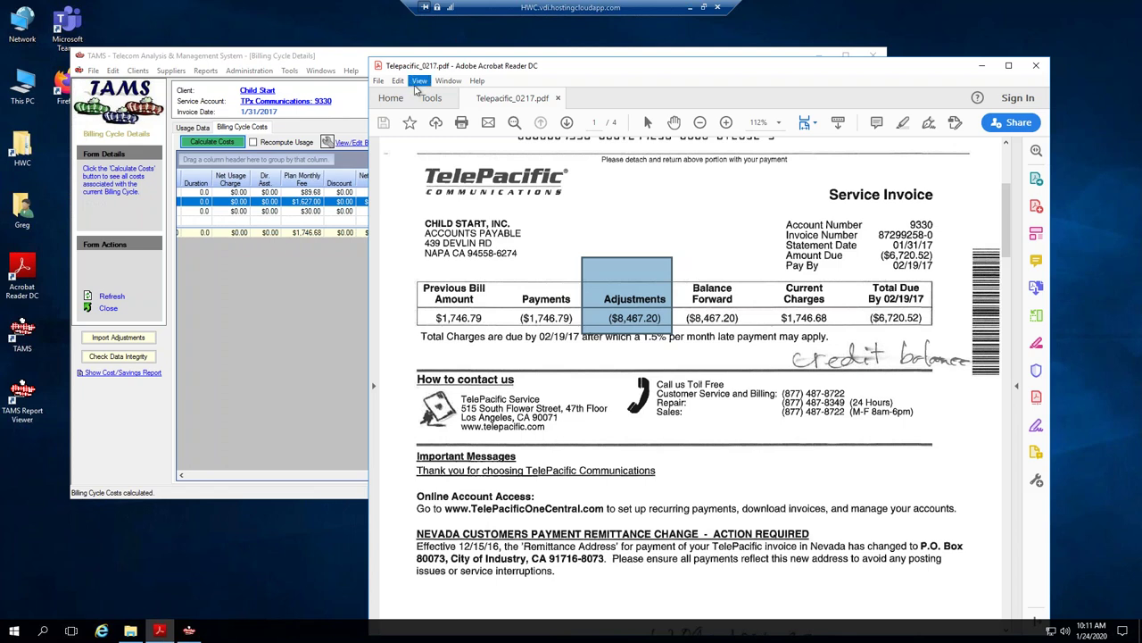
# Turn off Take a Snapshot mode and bring TAMS billing cycle costs forward.
pyautogui.click(398, 82)
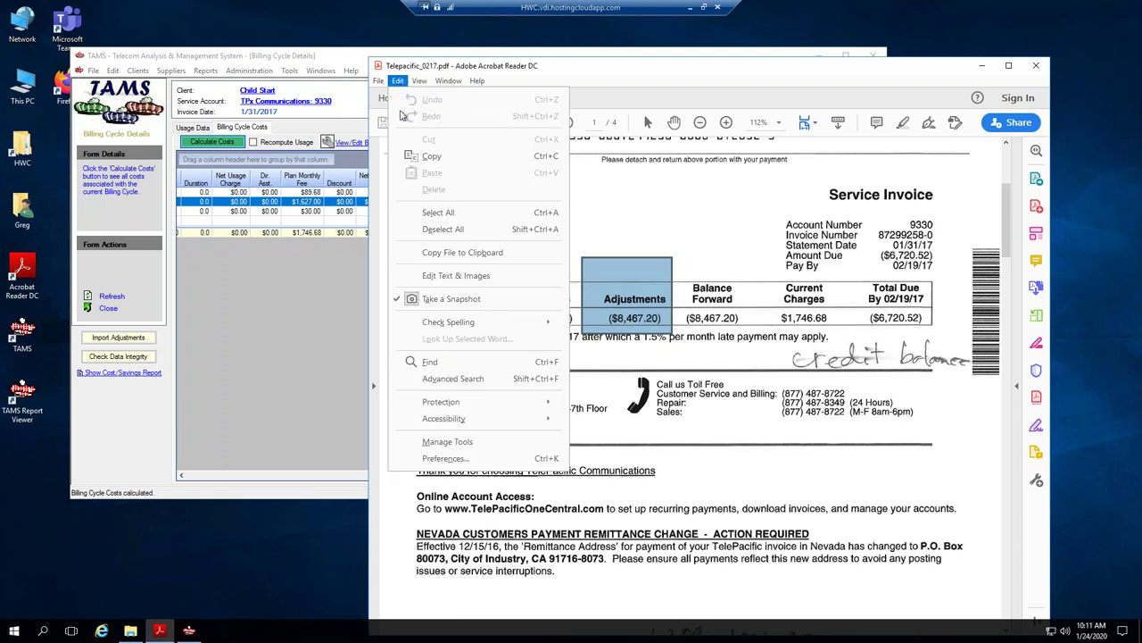
pyautogui.click(402, 302)
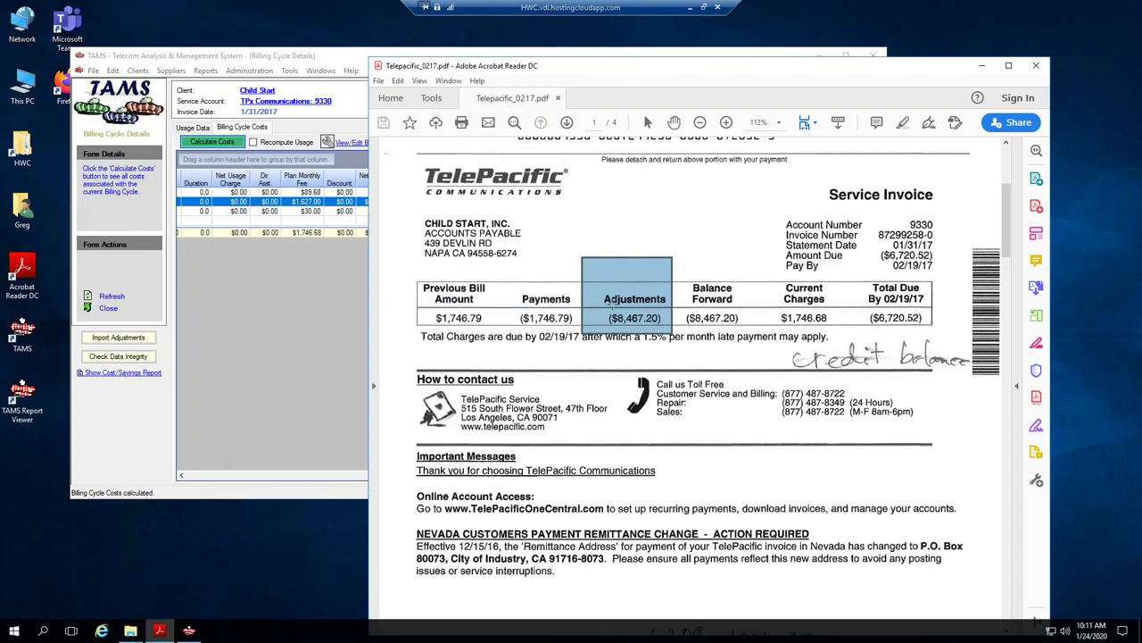
pyautogui.click(607, 289)
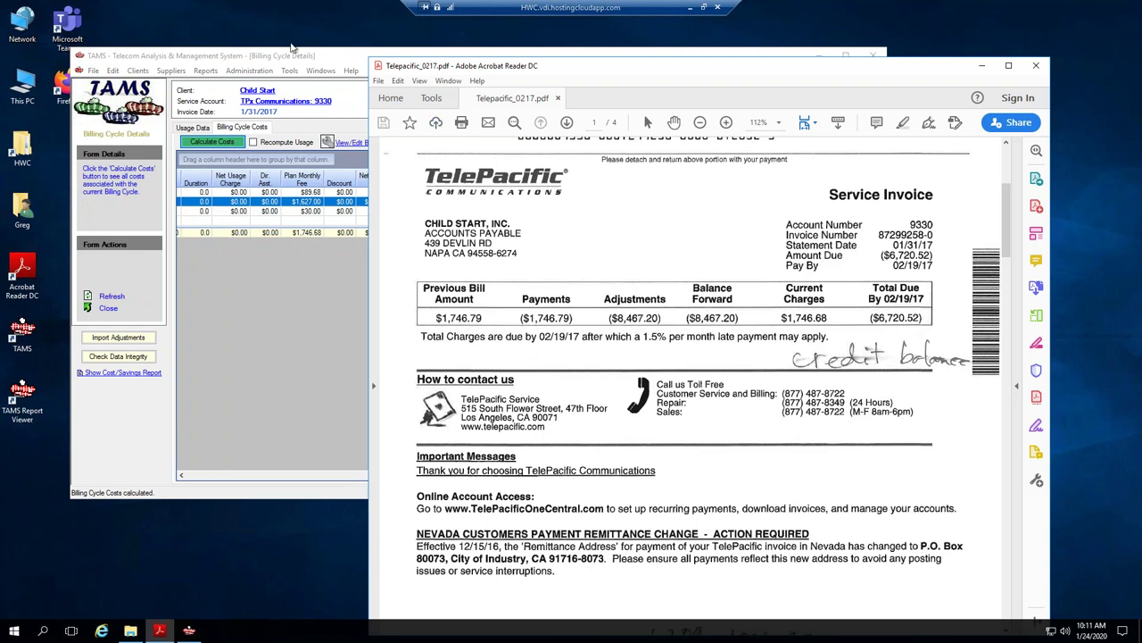
pyautogui.click(292, 54)
# Change the 1/31/2017 cycle's total cost to -6720.52 and save the account.
pyautogui.click(275, 106)
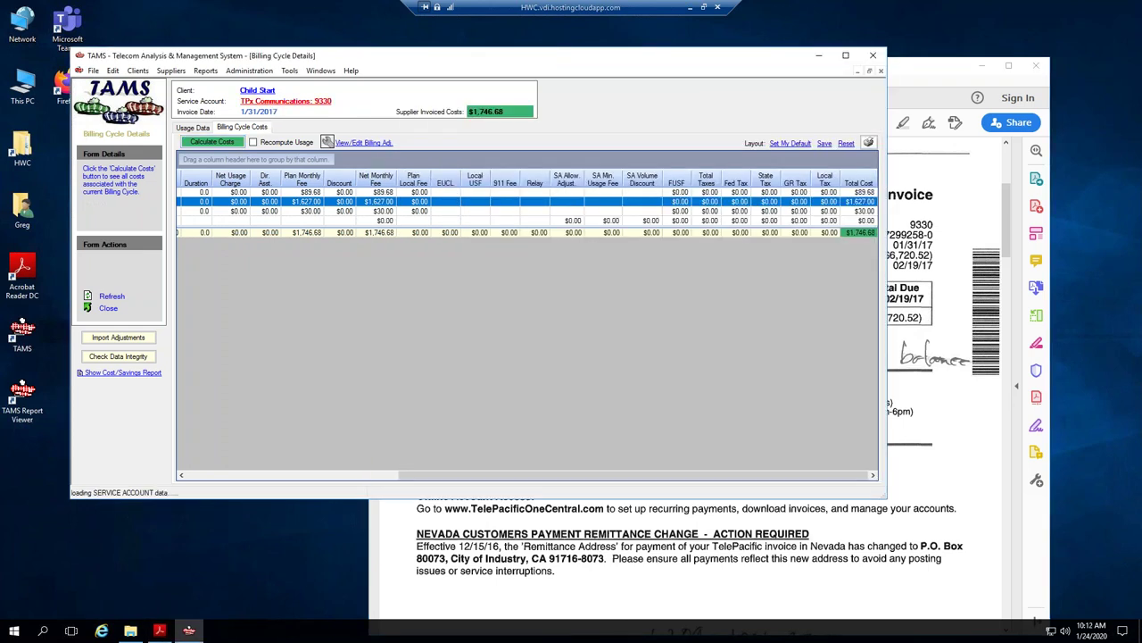
pyautogui.moveTo(665, 65); pyautogui.dragTo(594, 75)
pyautogui.click(468, 175)
pyautogui.click(468, 175)
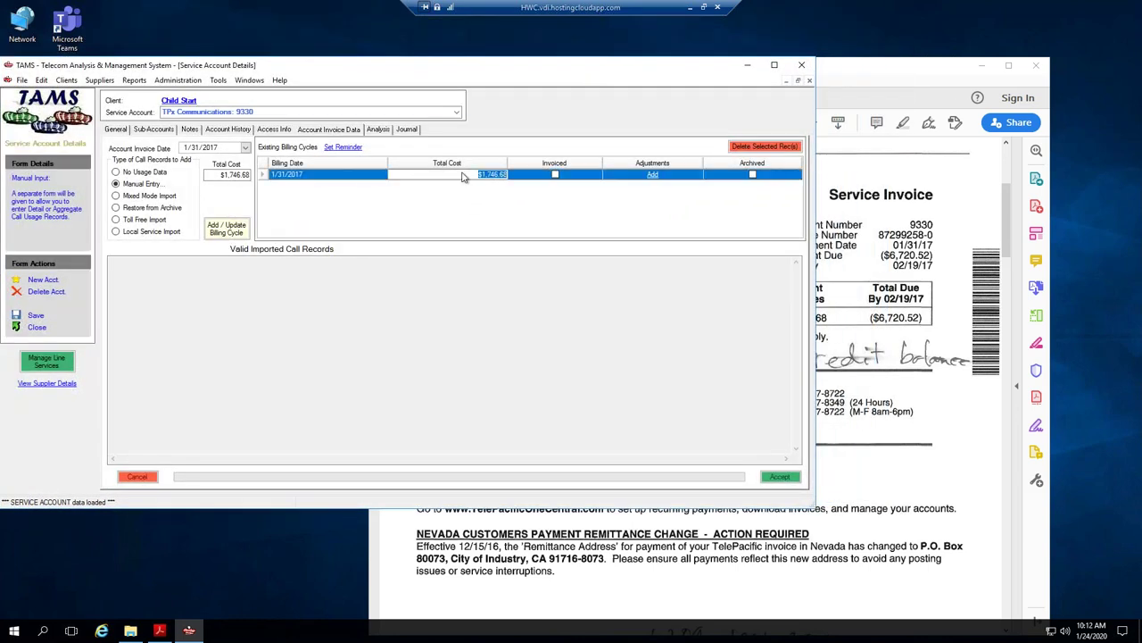
pyautogui.press('BackSpace')
pyautogui.write('-6720.52')
pyautogui.click(34, 317)
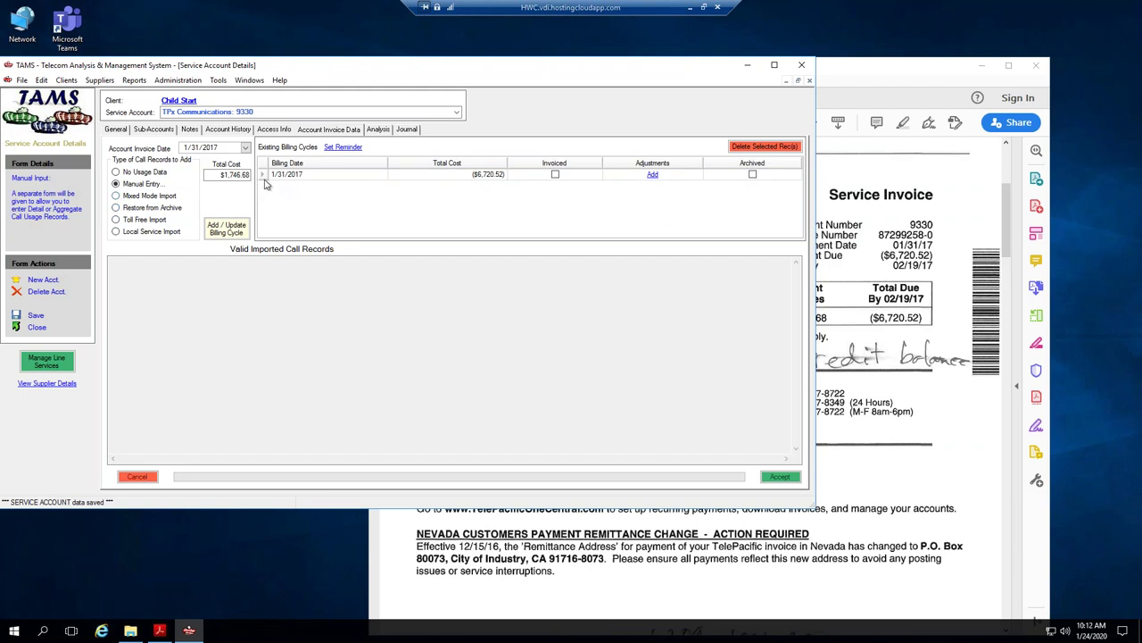
# Open the 1/31/2017 Billing Cycle Details on its cost breakdown, checking the invoice PDF.
pyautogui.click(259, 176)
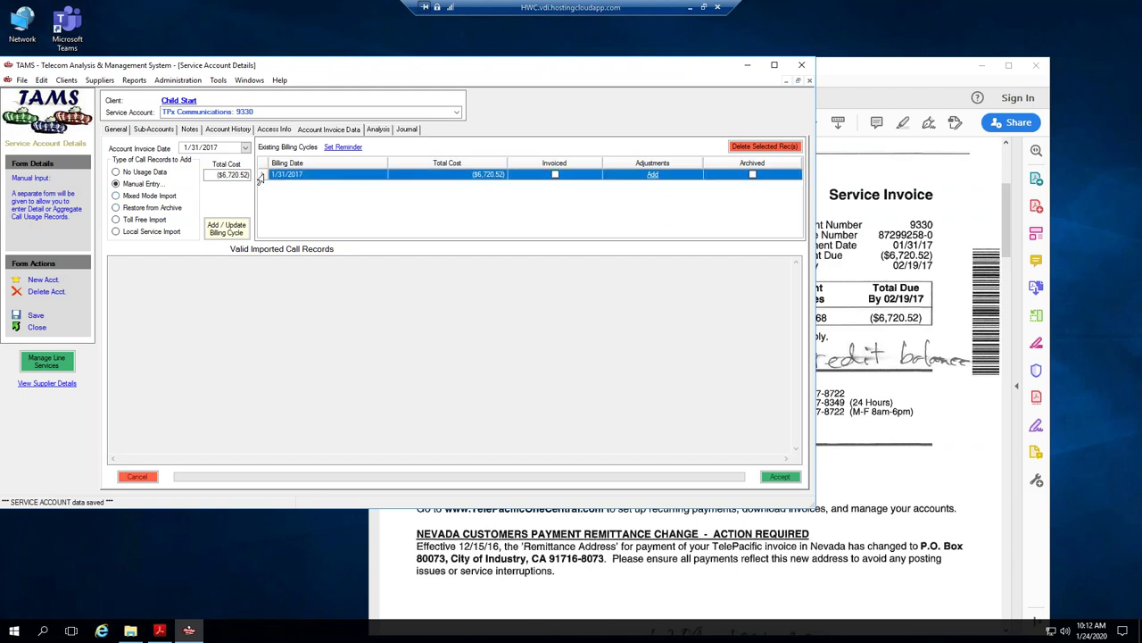
pyautogui.doubleClick(259, 176)
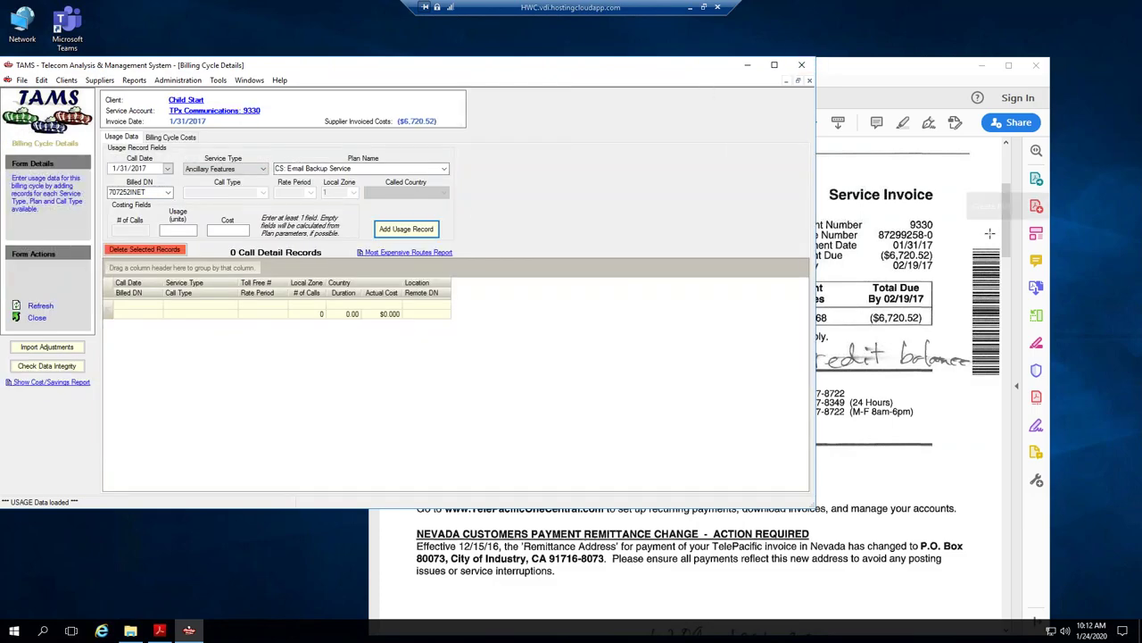
pyautogui.click(1002, 282)
pyautogui.moveTo(1001, 282); pyautogui.dragTo(991, 442)
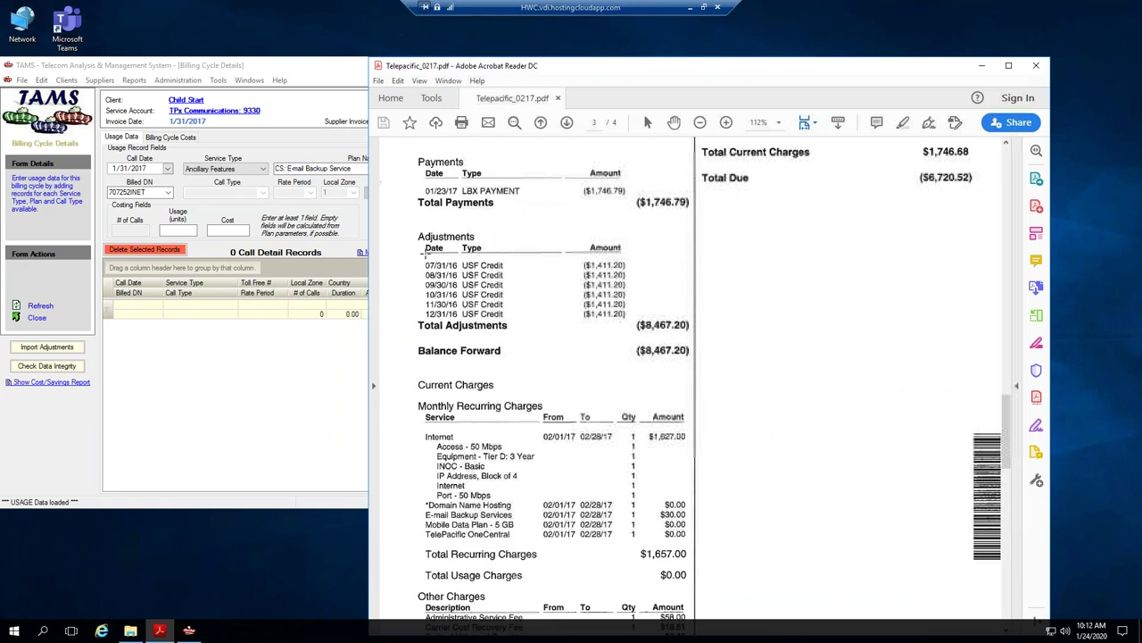
pyautogui.click(227, 67)
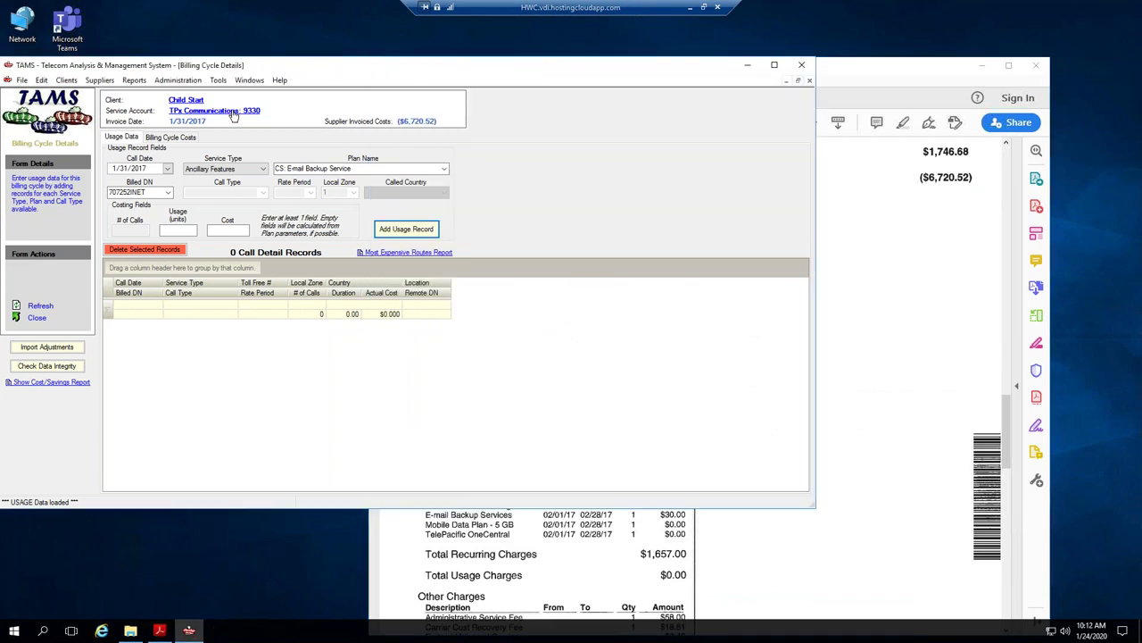
pyautogui.click(170, 138)
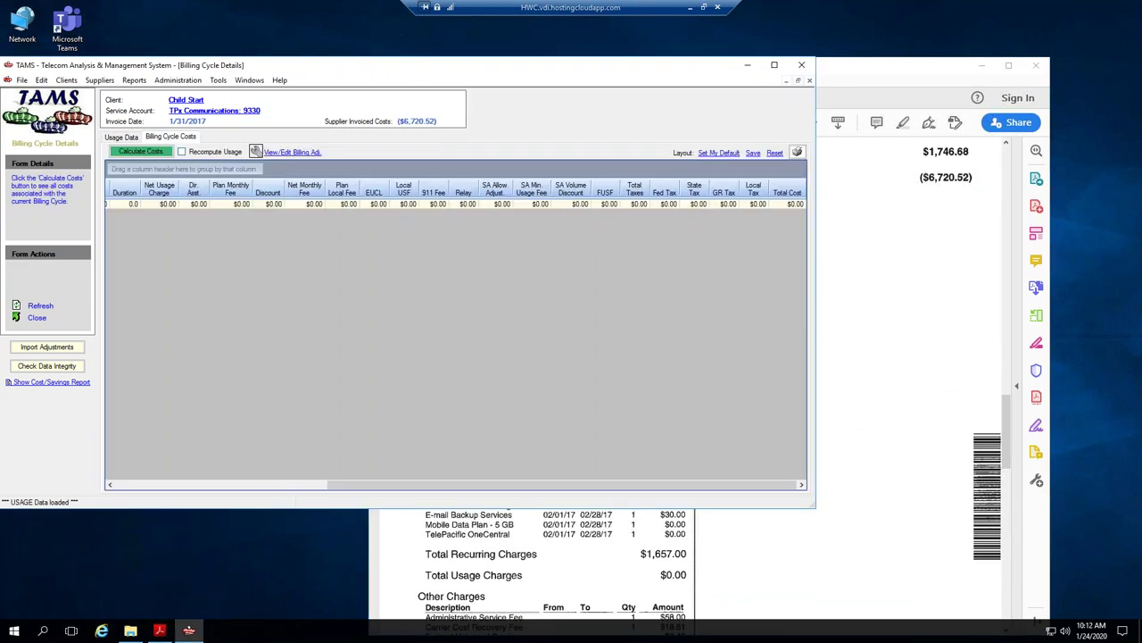
# Open the billing adjustments with the invoice PDF snapped beside TAMS.
pyautogui.click(290, 157)
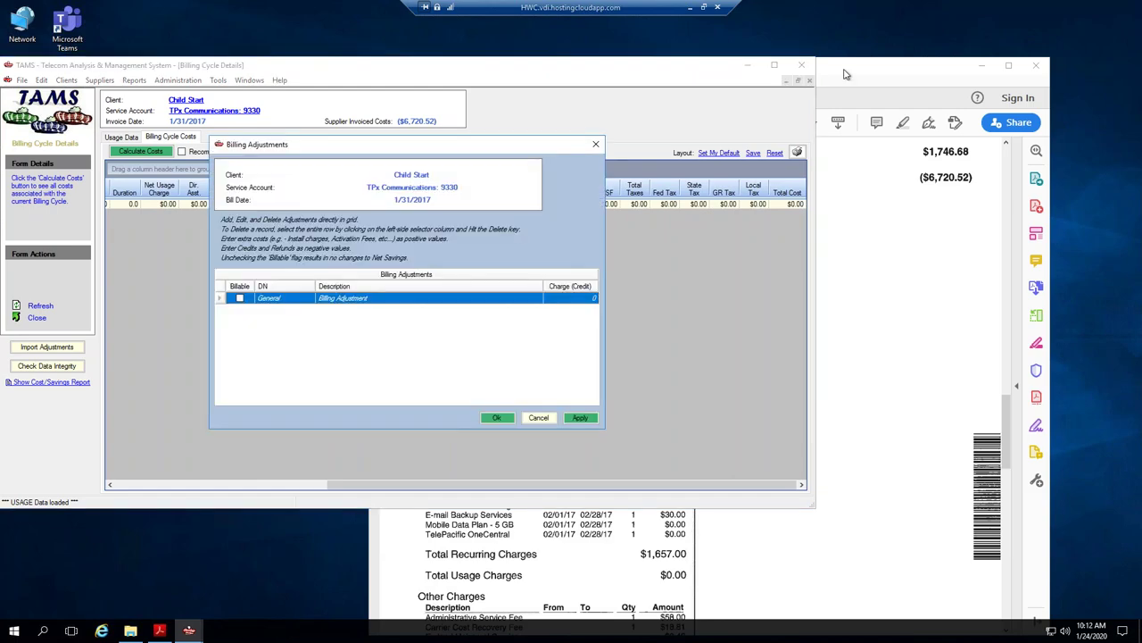
pyautogui.click(843, 68)
pyautogui.press('super+Right')
pyautogui.moveTo(642, 272); pyautogui.dragTo(814, 272)
pyautogui.click(284, 300)
pyautogui.click(295, 299)
pyautogui.click(309, 298)
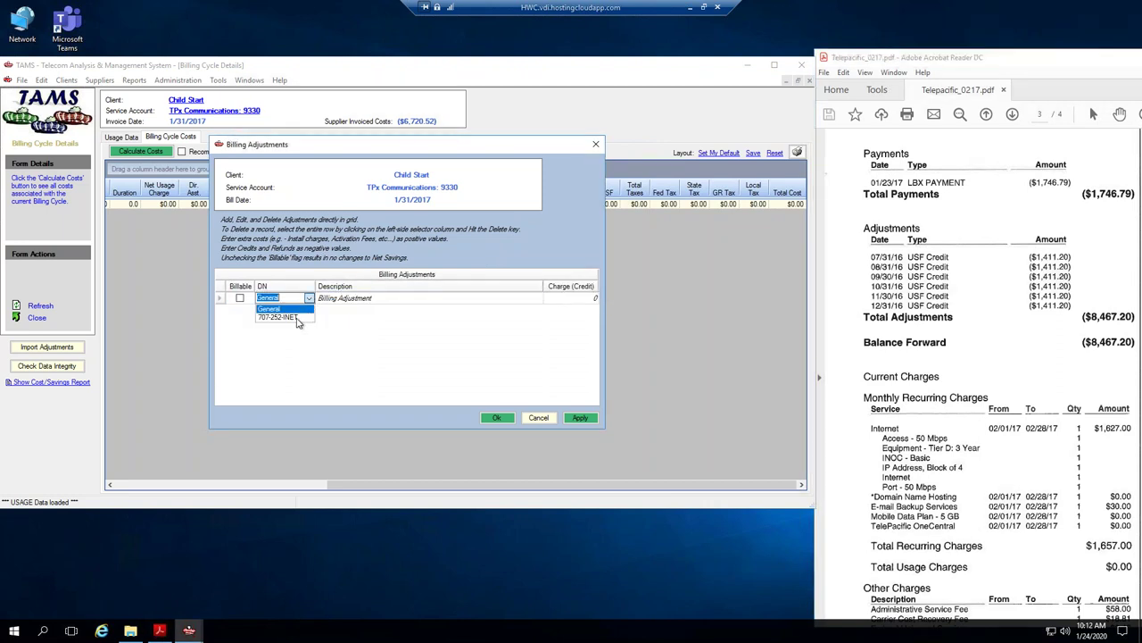
pyautogui.click(301, 325)
pyautogui.press('Tab')
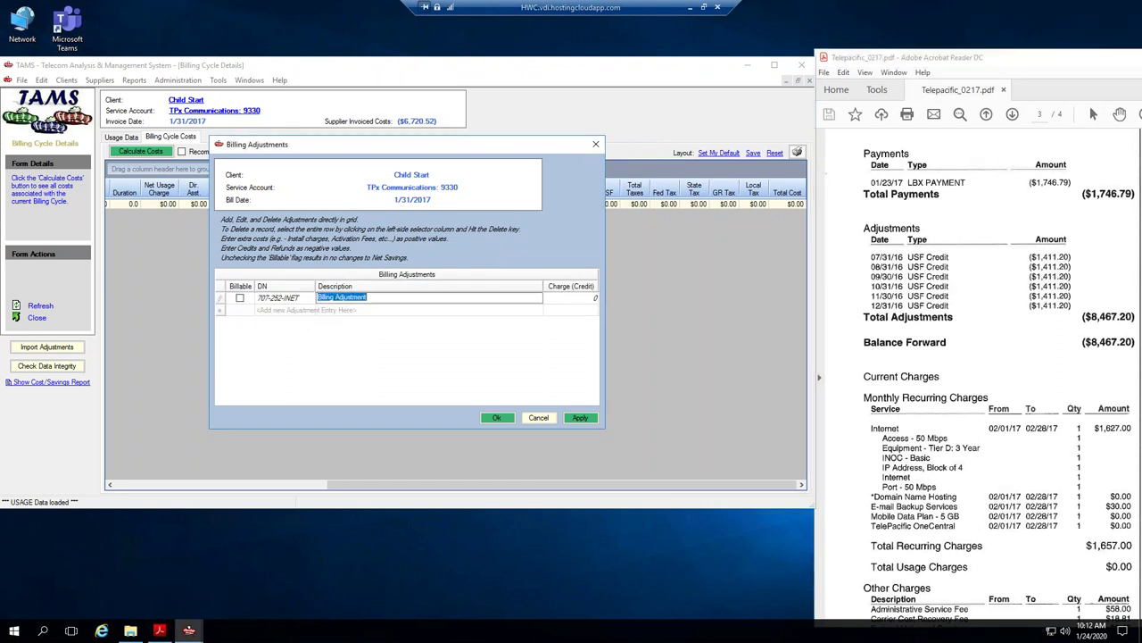
pyautogui.write('7/')
pyautogui.write('31/16 USF Credit')
pyautogui.press('Tab')
pyautogui.press('BackSpace')
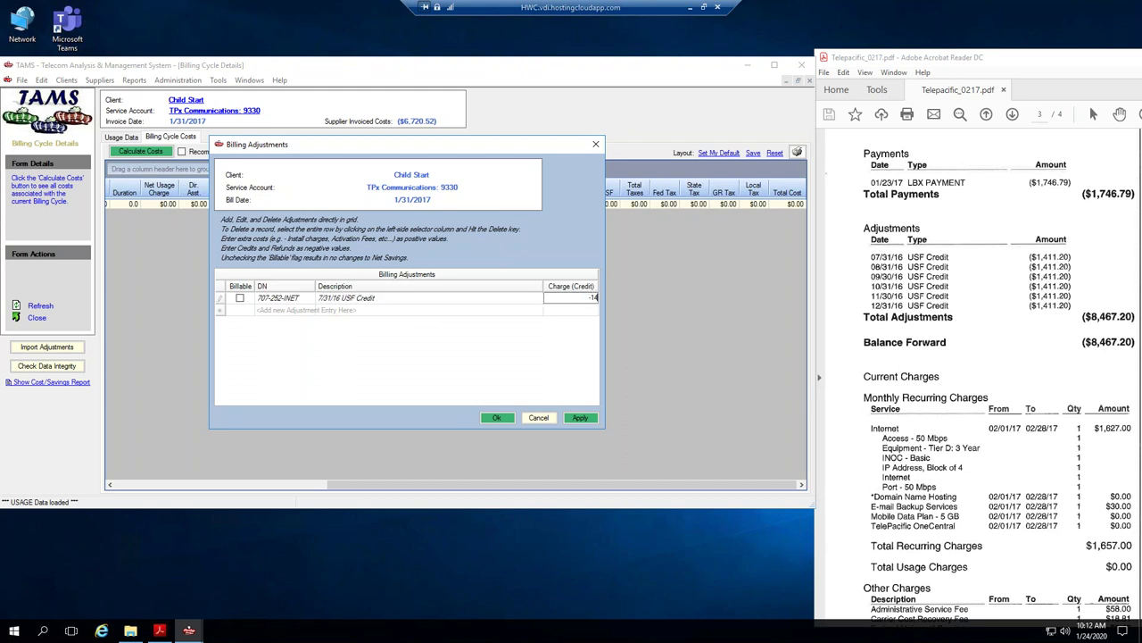
pyautogui.write('-1411.20')
pyautogui.click(239, 299)
# Duplicate the USF Credit adjustment into six rows.
pyautogui.click(286, 310)
pyautogui.press('Escape')
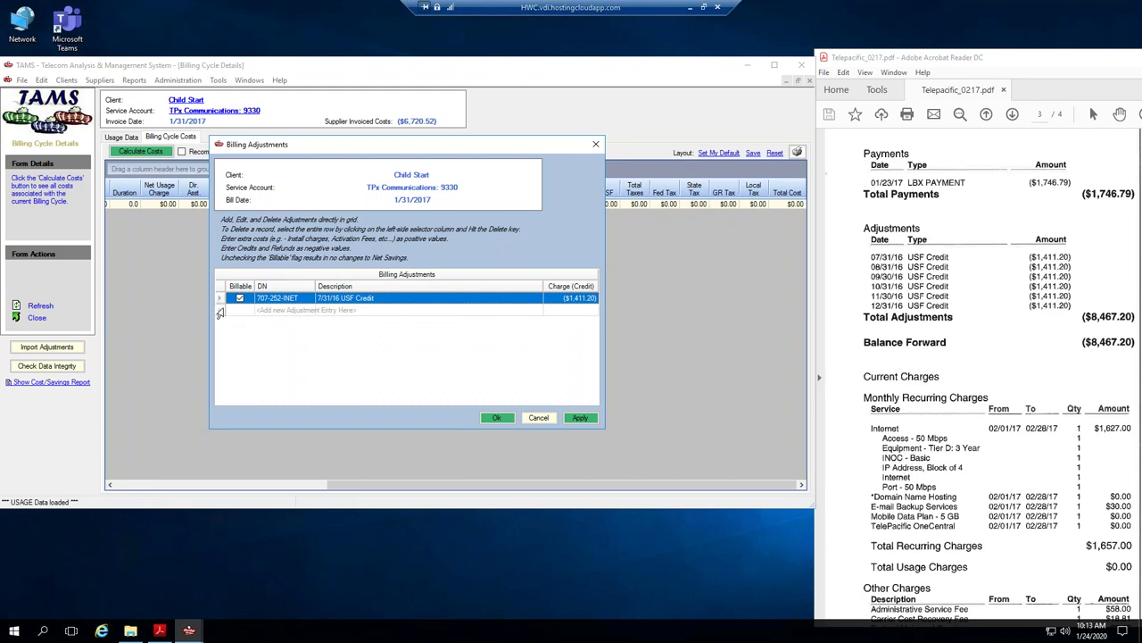
pyautogui.hotkey('ctrl', 'v')
pyautogui.hotkey('ctrl', 'v')
pyautogui.hotkey('ctrl', 'v')
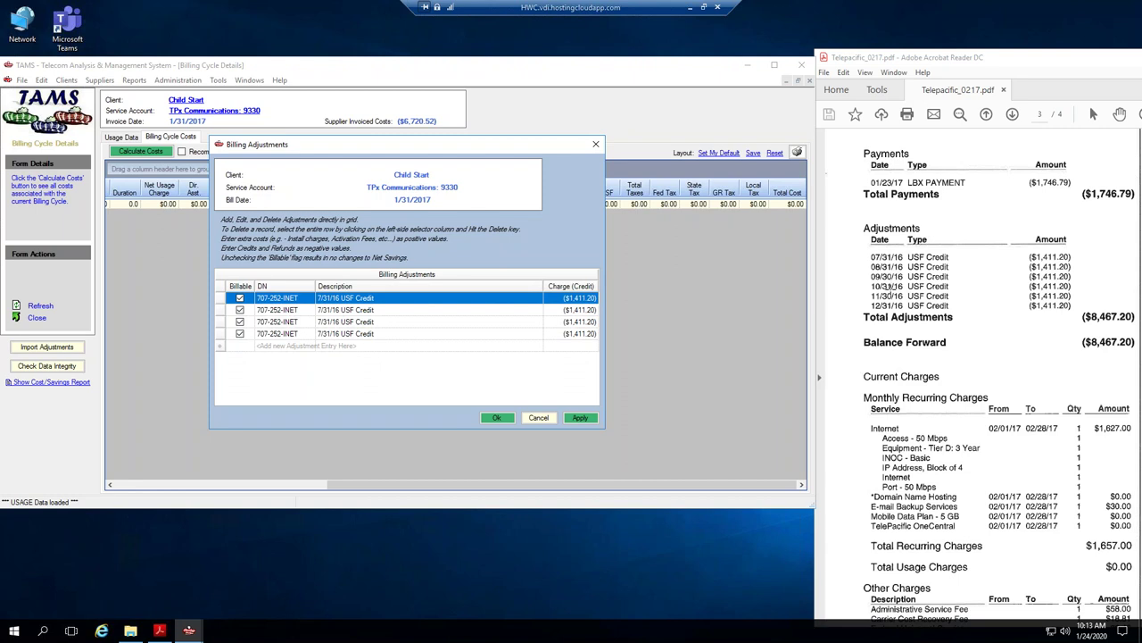
pyautogui.hotkey('ctrl', 'v')
pyautogui.hotkey('ctrl', 'v')
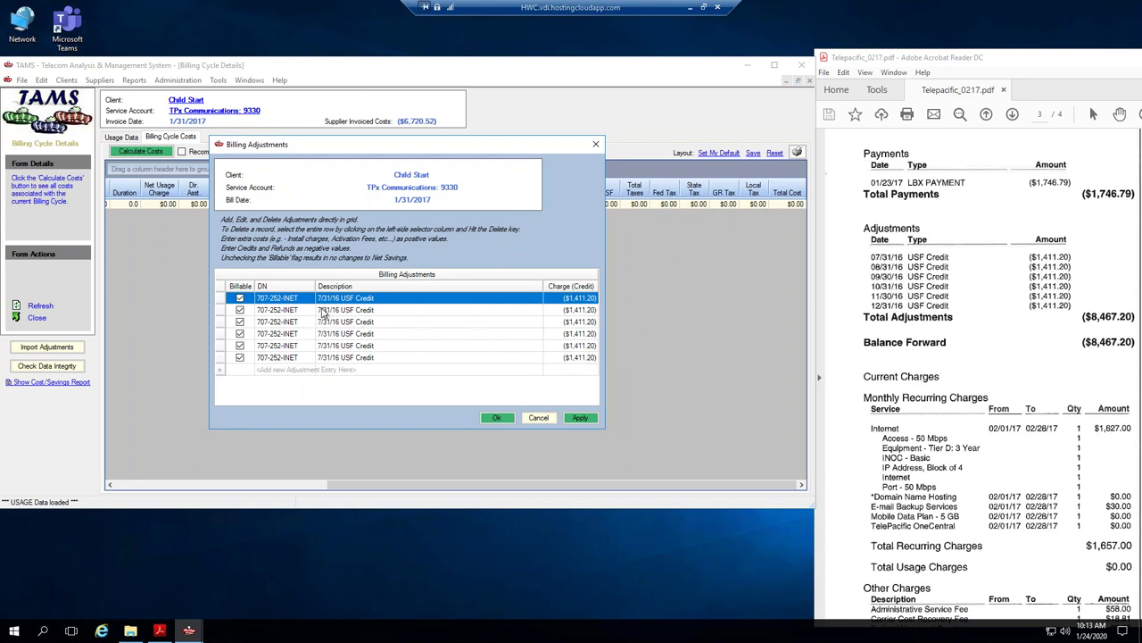
# Redate rows 2 and 3 to 8/31/16 and 9/30/16.
pyautogui.click(323, 309)
pyautogui.click(323, 308)
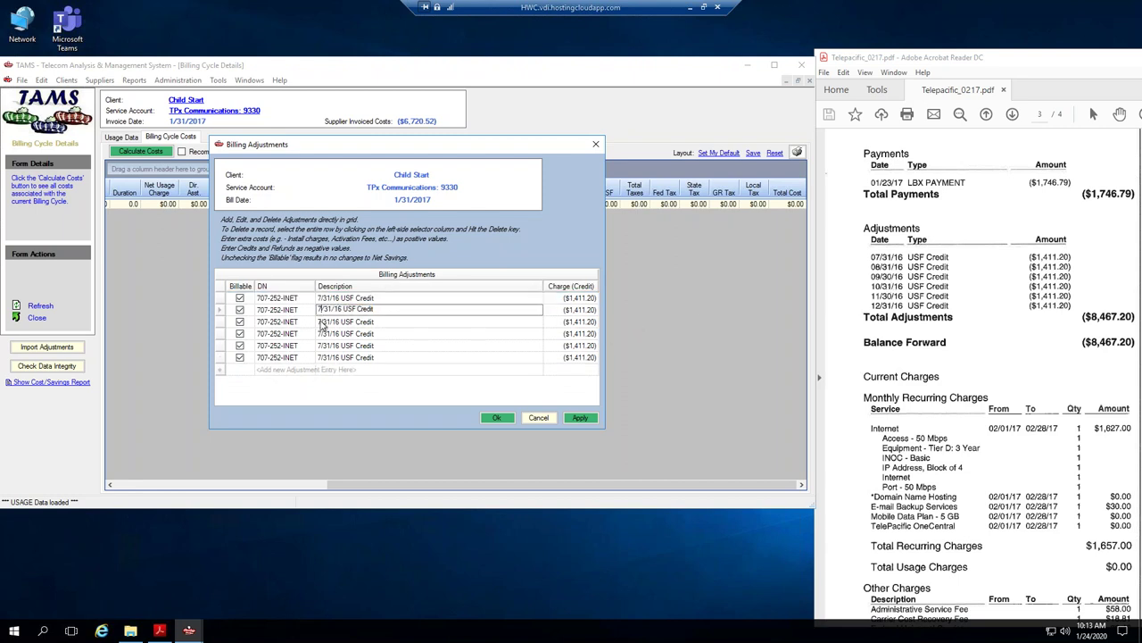
pyautogui.press('BackSpace')
pyautogui.write('8')
pyautogui.click(330, 321)
pyautogui.moveTo(328, 321); pyautogui.dragTo(317, 321)
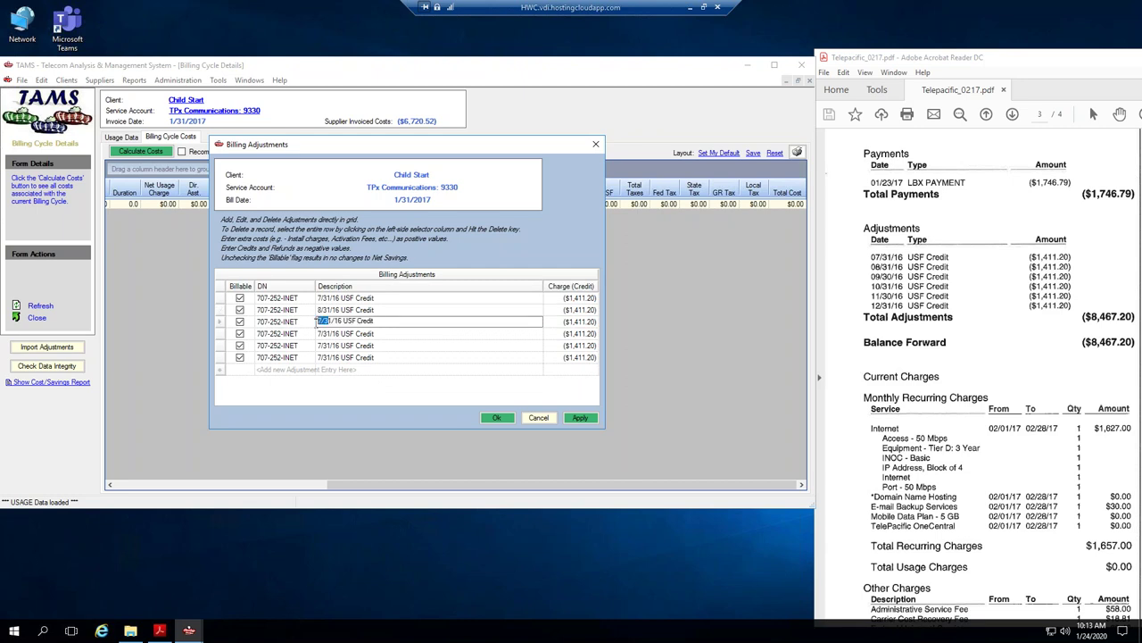
pyautogui.write('9/30')
# Redate rows 4–6 to 10/31, 11/30 and 12/31, then save the adjustments.
pyautogui.click(329, 335)
pyautogui.moveTo(332, 334); pyautogui.dragTo(312, 334)
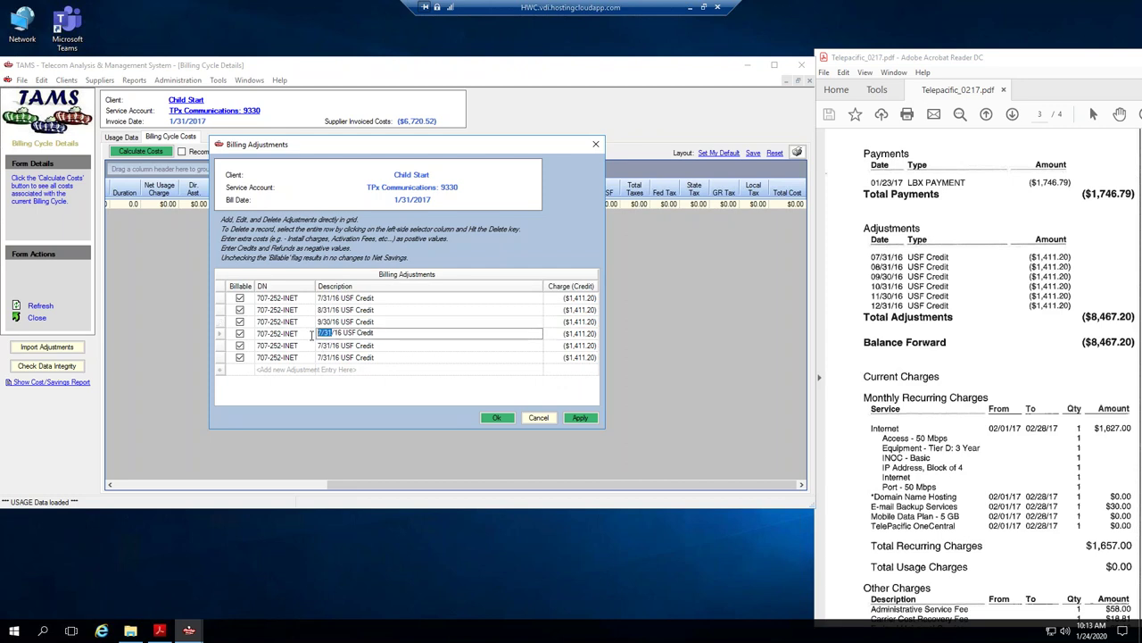
pyautogui.write('/31')
pyautogui.click(332, 351)
pyautogui.moveTo(332, 345); pyautogui.dragTo(292, 346)
pyautogui.write('11')
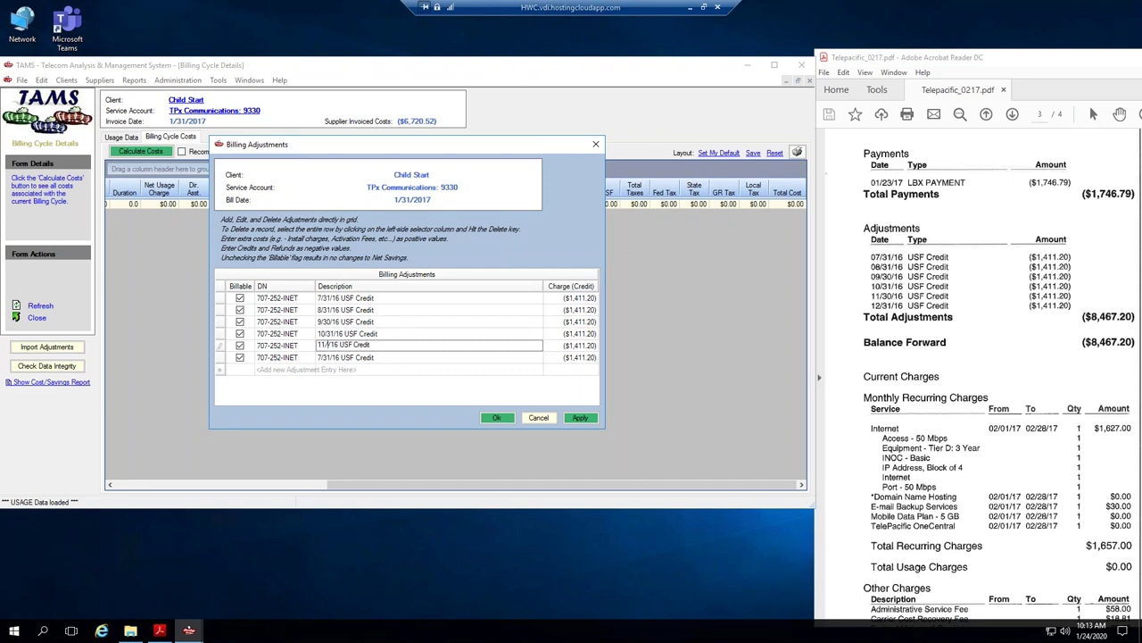
pyautogui.write('/30')
pyautogui.click(332, 359)
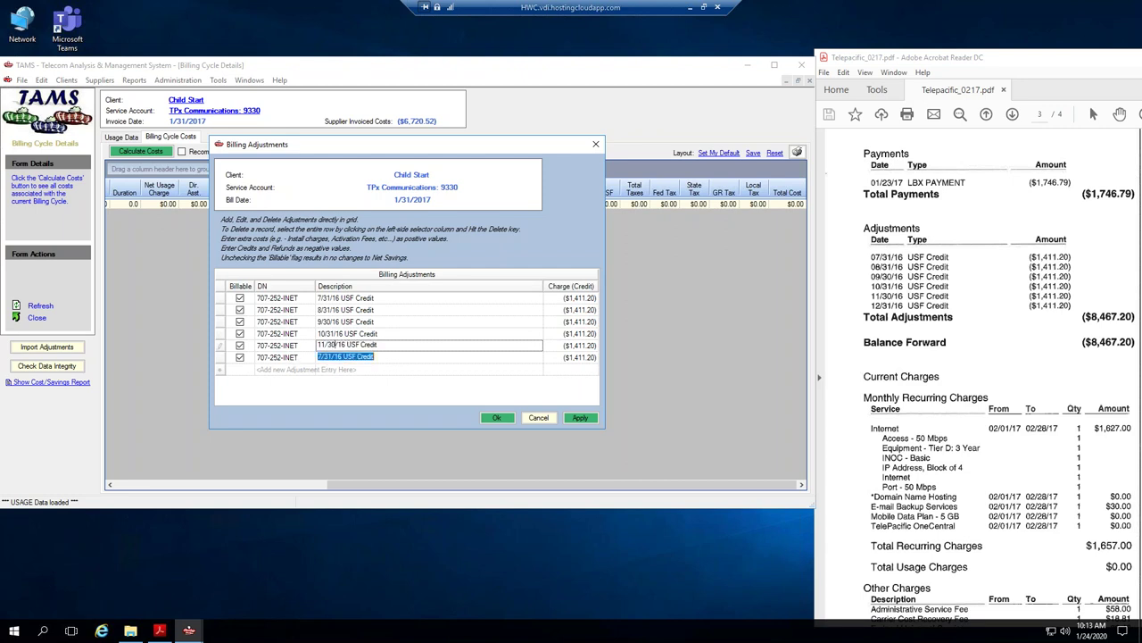
pyautogui.moveTo(321, 357); pyautogui.dragTo(312, 356)
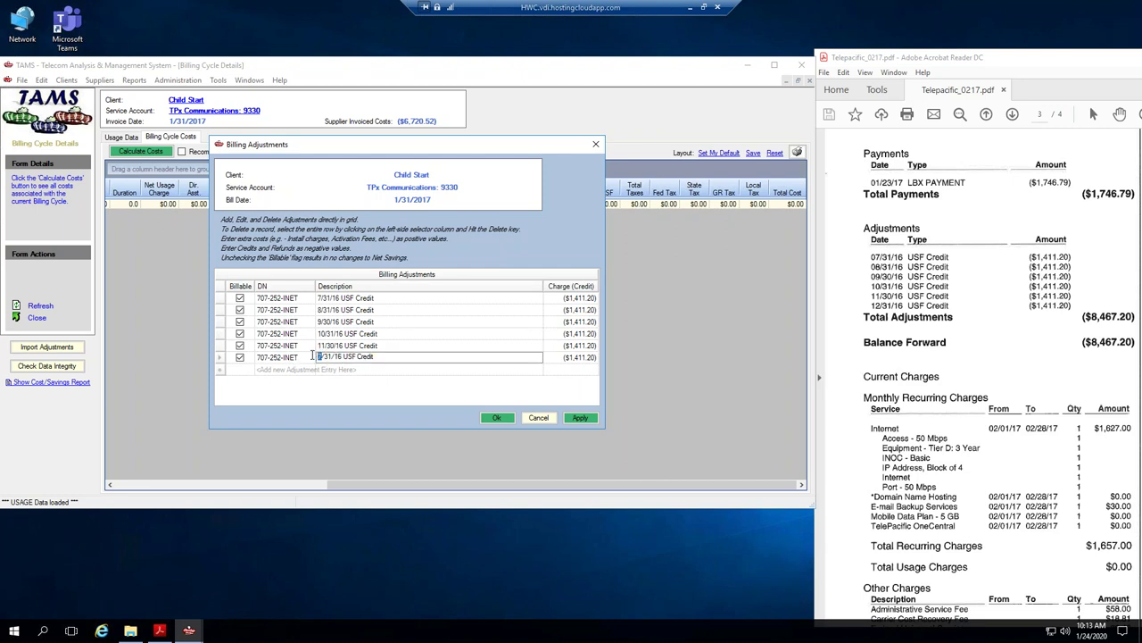
pyautogui.write('12')
pyautogui.click(580, 416)
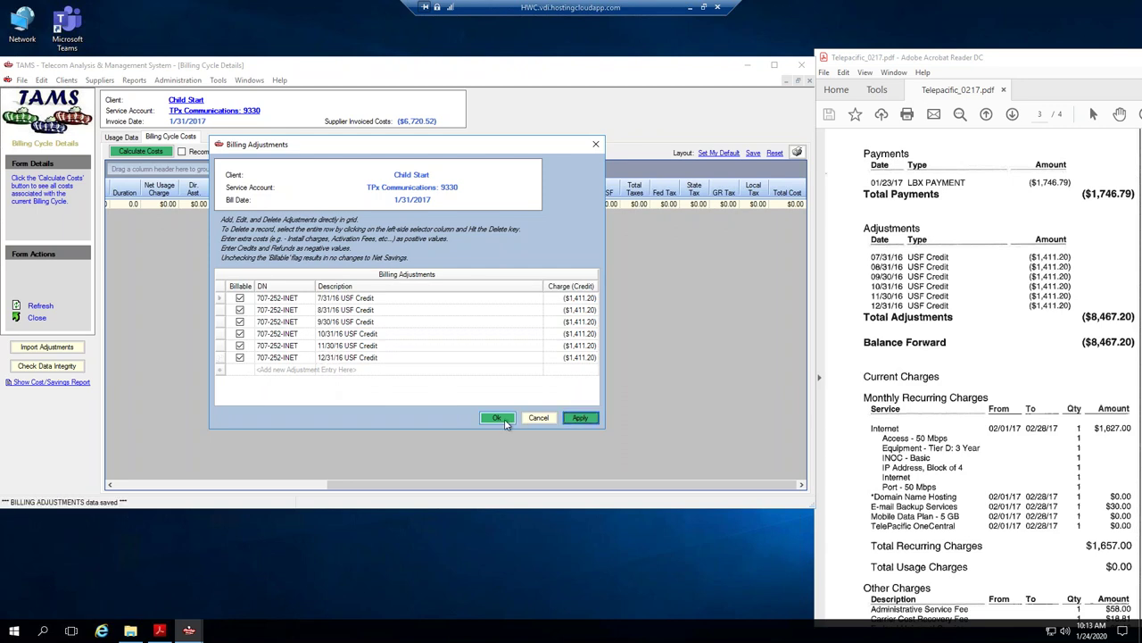
pyautogui.click(504, 418)
# Re-calculate the cycle costs to ($6,720.52) and close the Billing Cycle Details.
pyautogui.click(163, 153)
pyautogui.moveTo(848, 60); pyautogui.dragTo(896, 62)
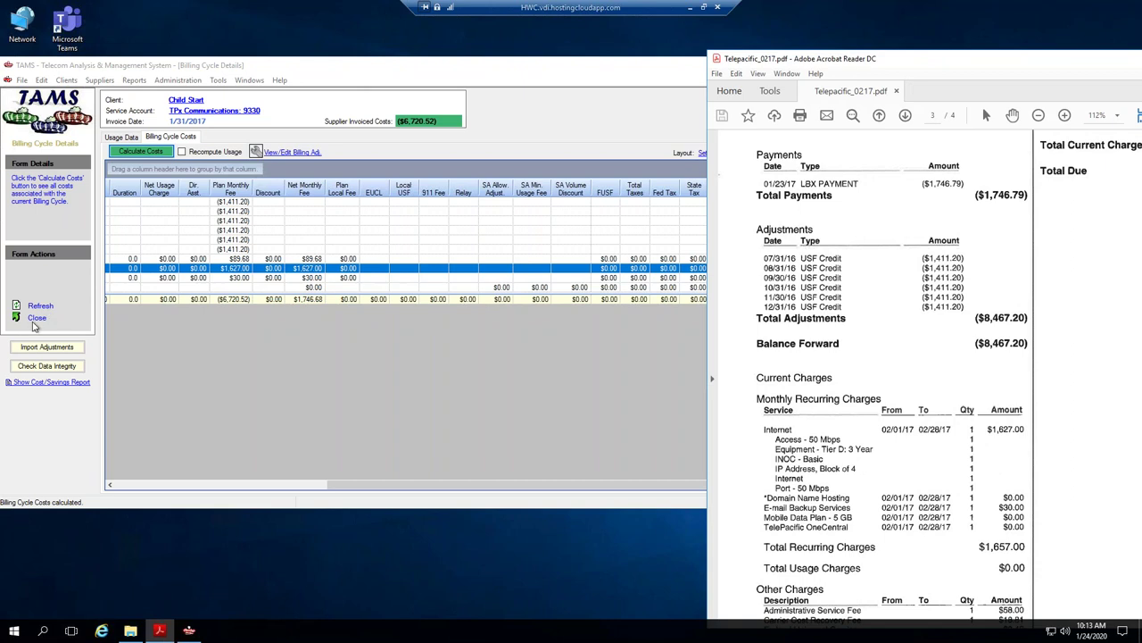
pyautogui.click(35, 319)
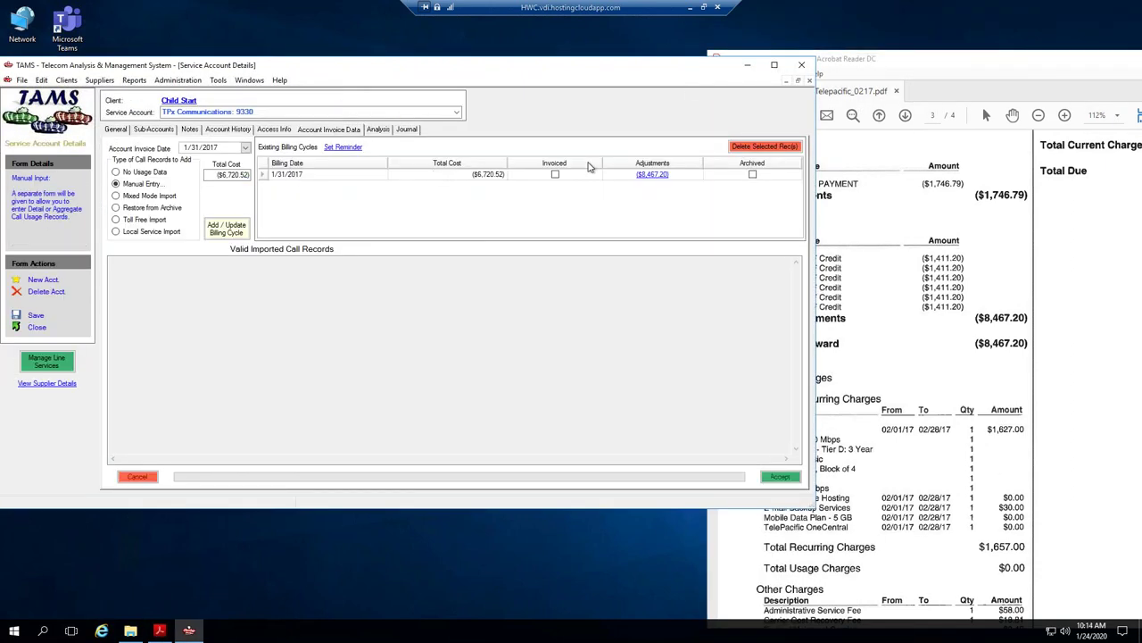
# Open Child Start's Client Details and show its Invoice tab options.
pyautogui.click(555, 175)
pyautogui.moveTo(286, 72); pyautogui.dragTo(352, 74)
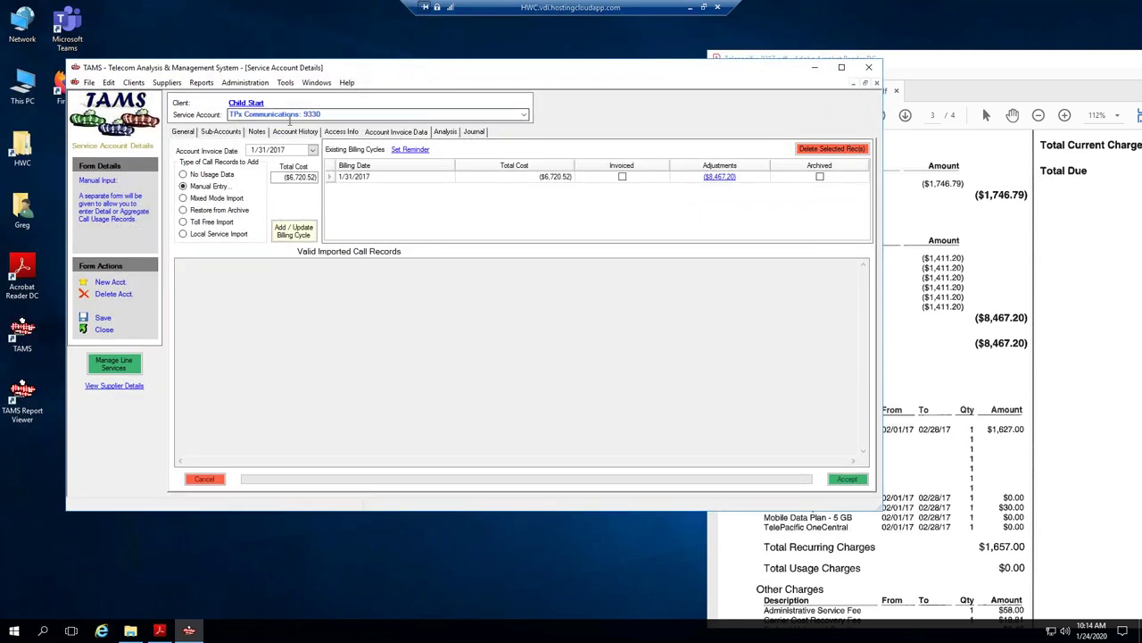
pyautogui.click(242, 103)
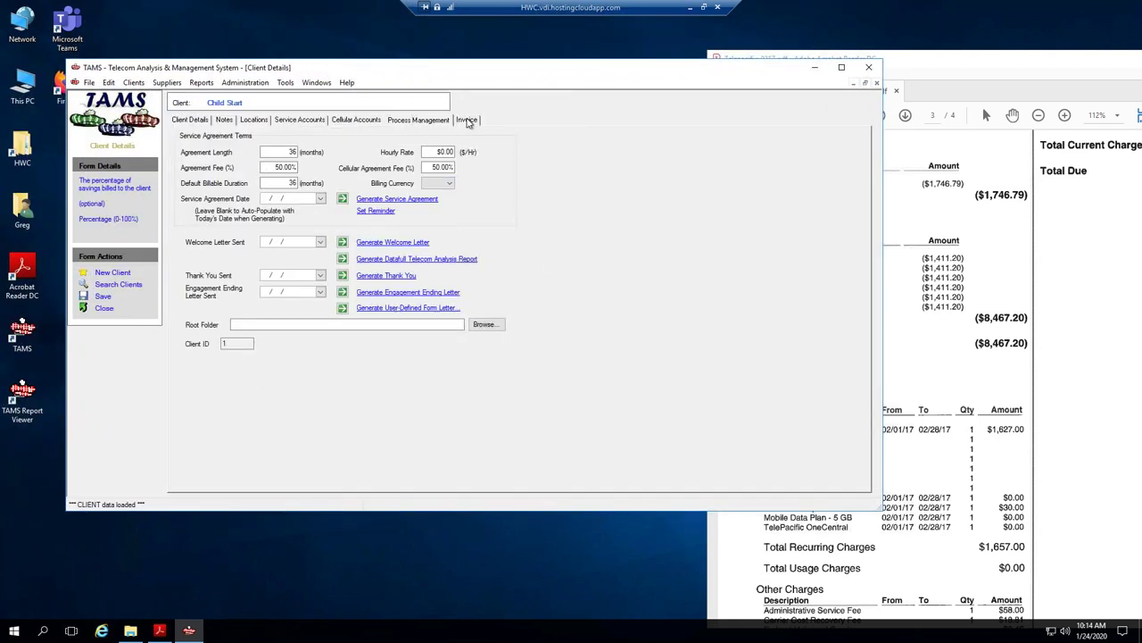
pyautogui.click(467, 123)
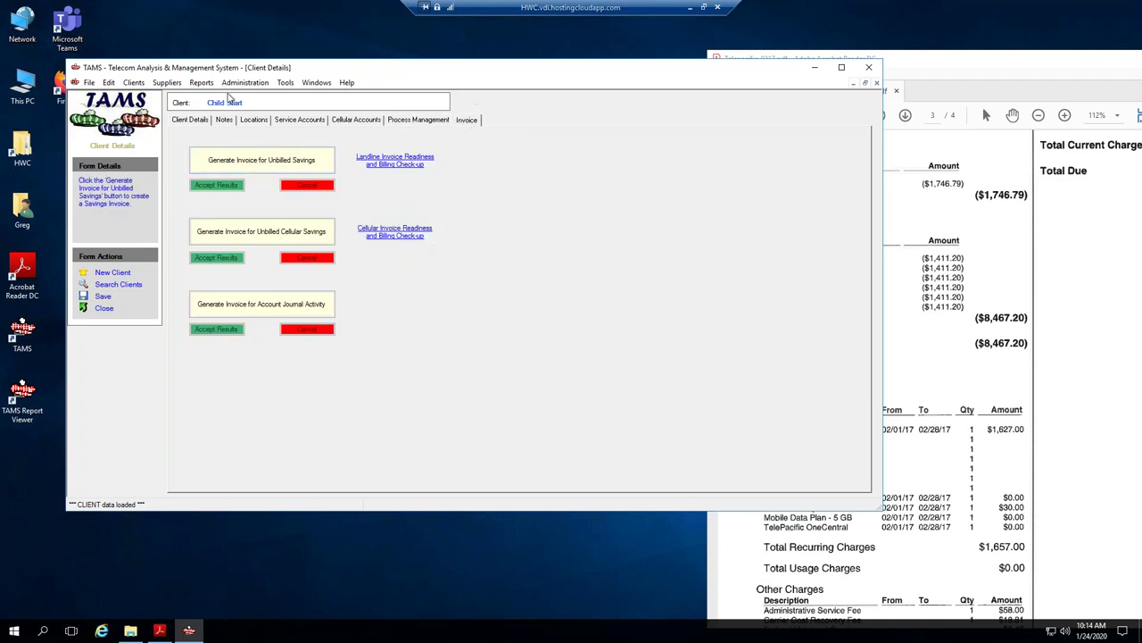
# Generate Child Start's unbilled savings invoice by cost center for all billing cycles.
pyautogui.click(236, 167)
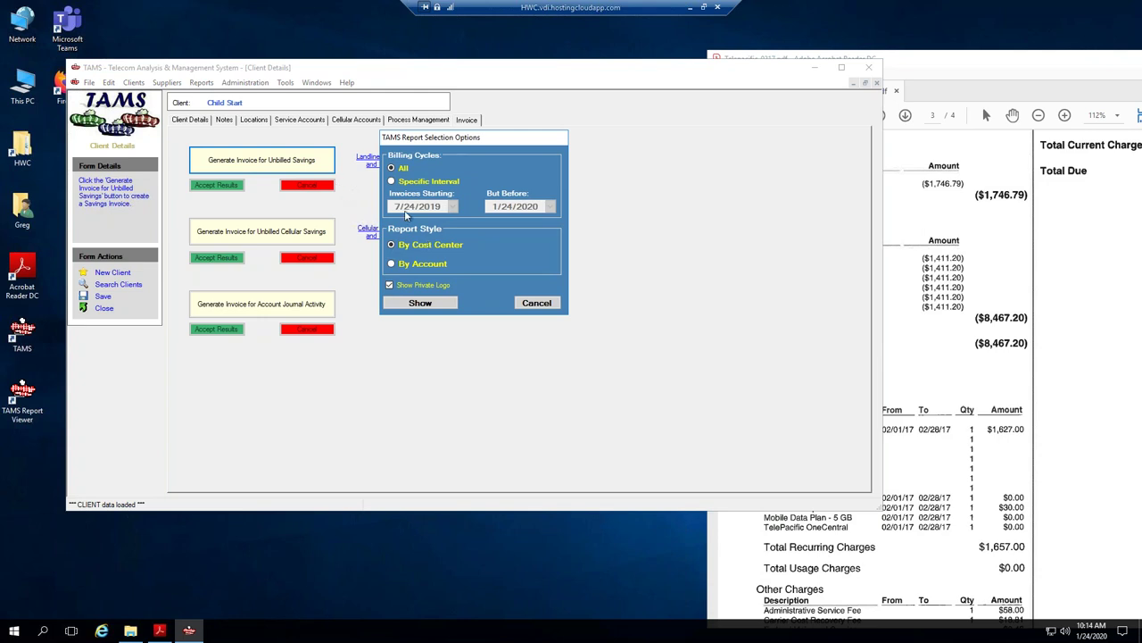
pyautogui.click(393, 181)
pyautogui.click(392, 168)
pyautogui.click(420, 304)
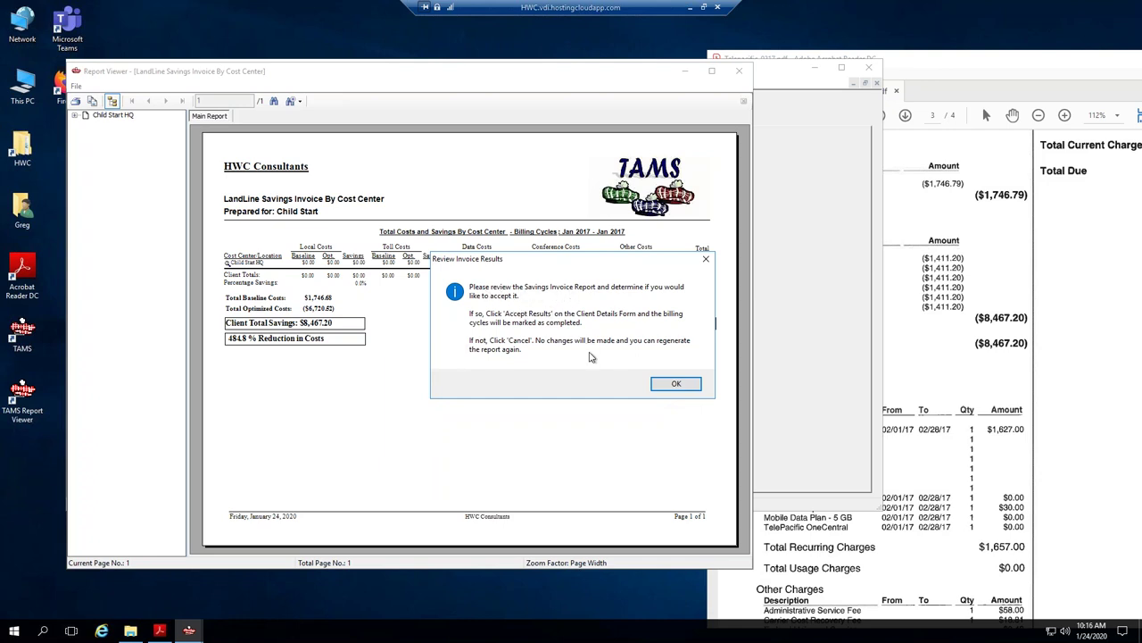
# Maximize the report and review the Child Start HQ cost center's USF Credit adjustments.
pyautogui.click(677, 384)
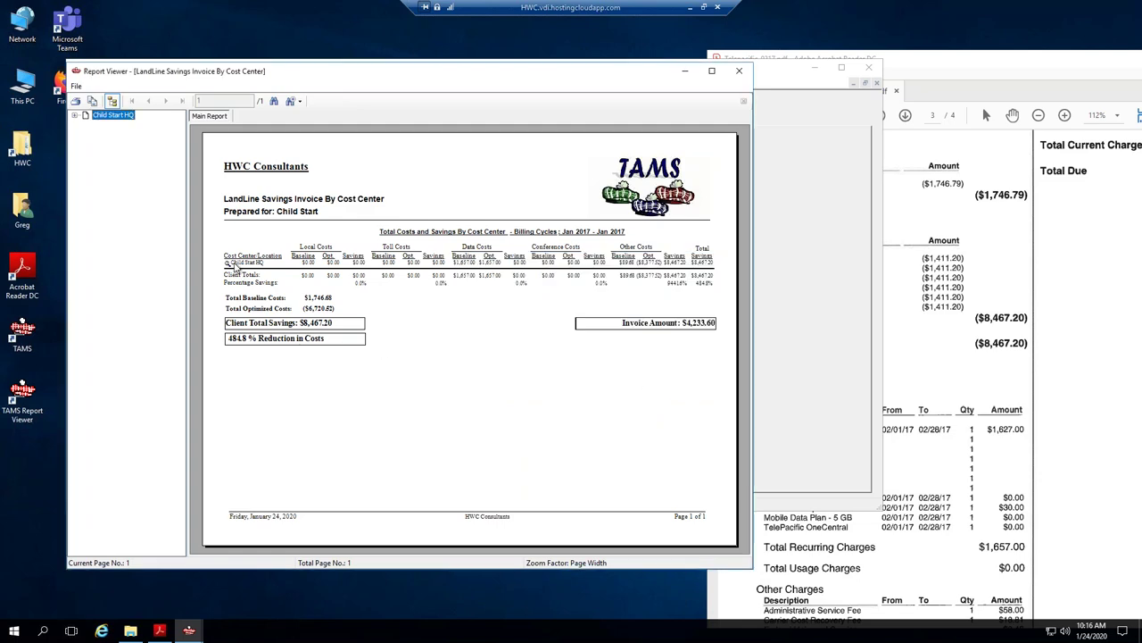
pyautogui.click(708, 71)
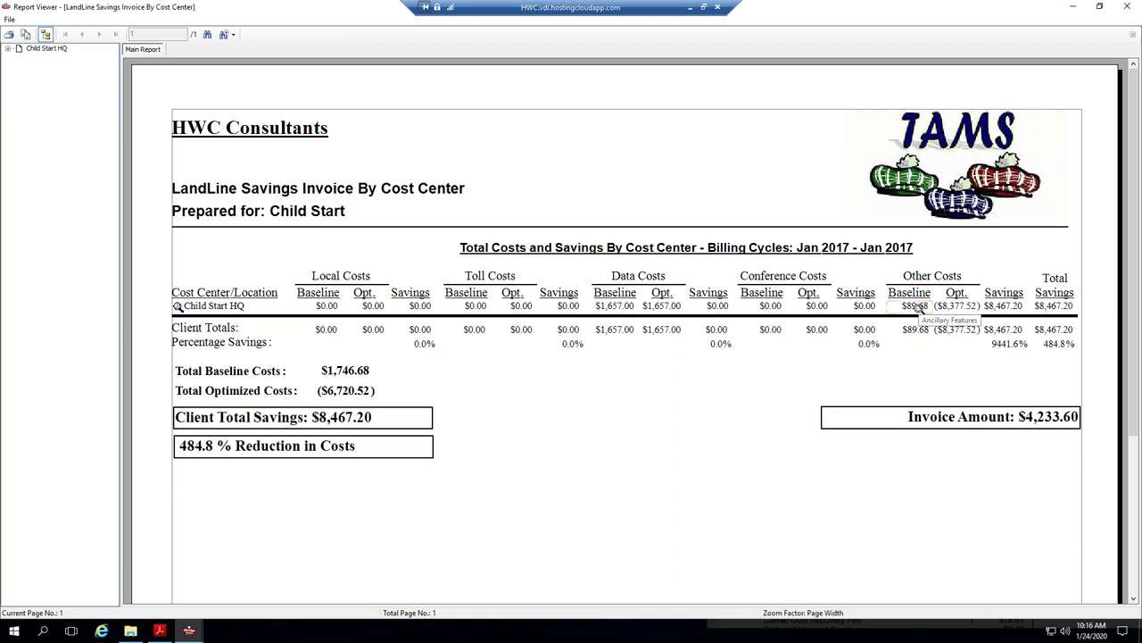
pyautogui.click(1099, 7)
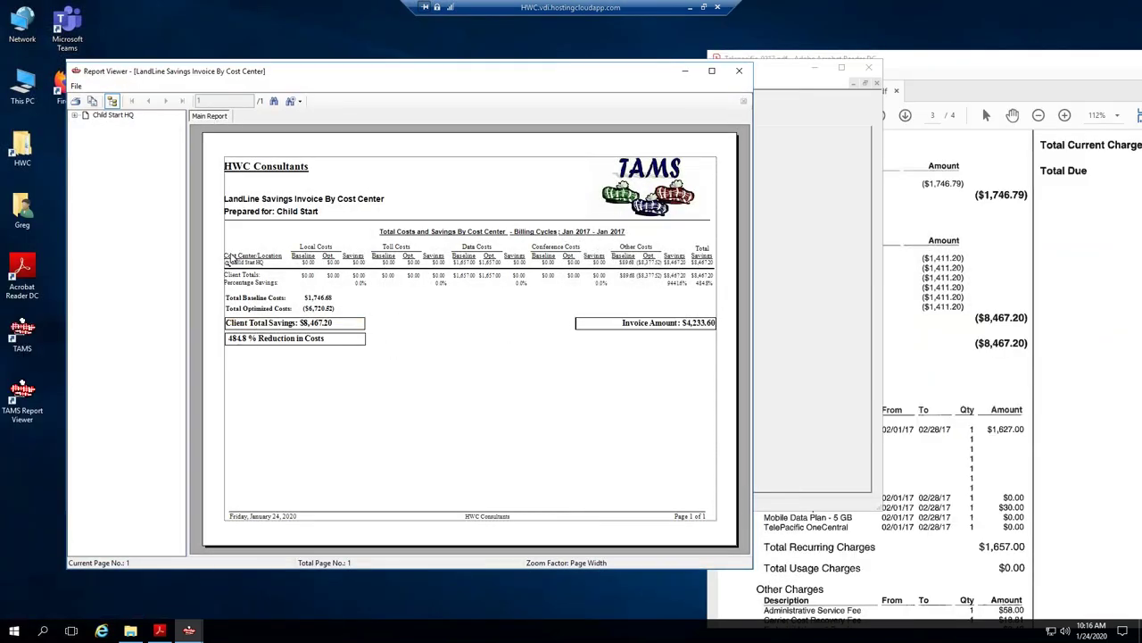
pyautogui.doubleClick(547, 76)
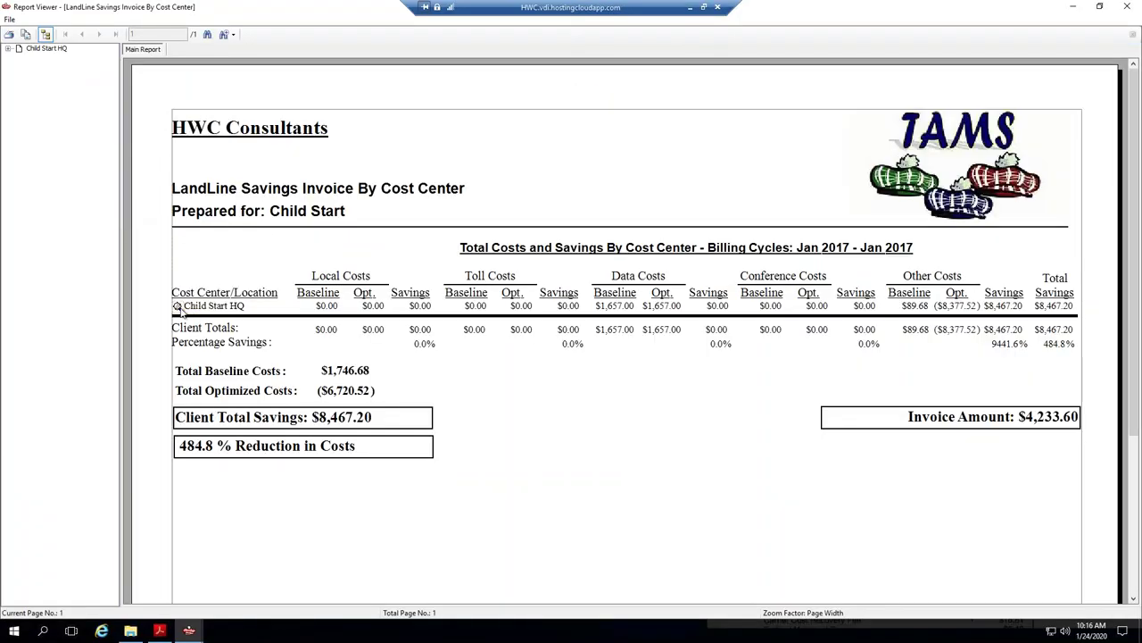
pyautogui.click(178, 307)
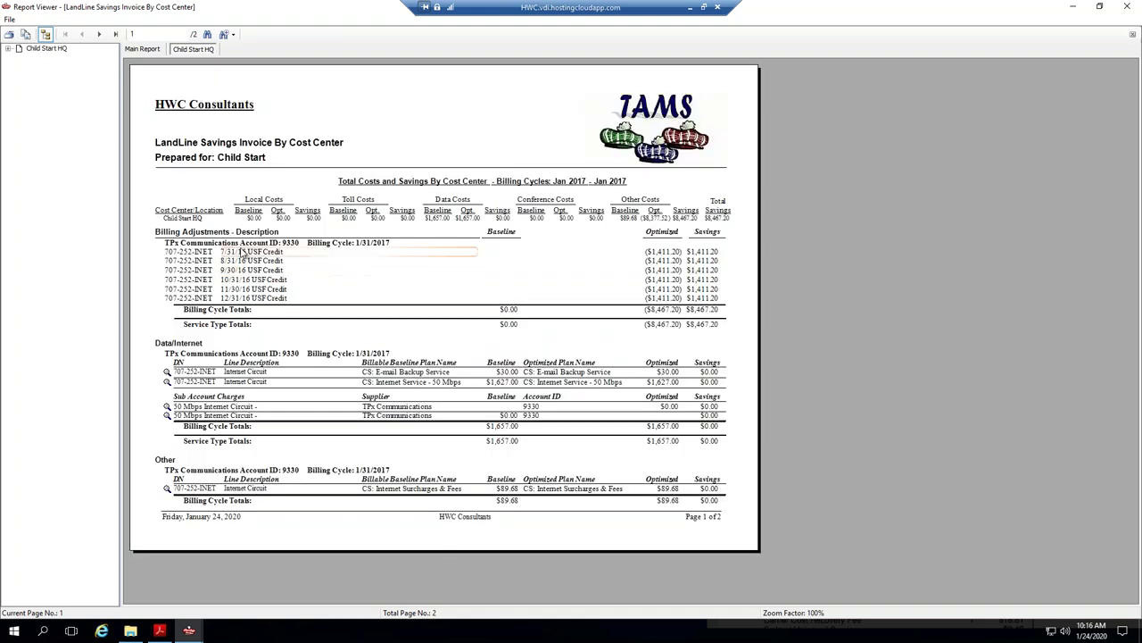
pyautogui.click(250, 260)
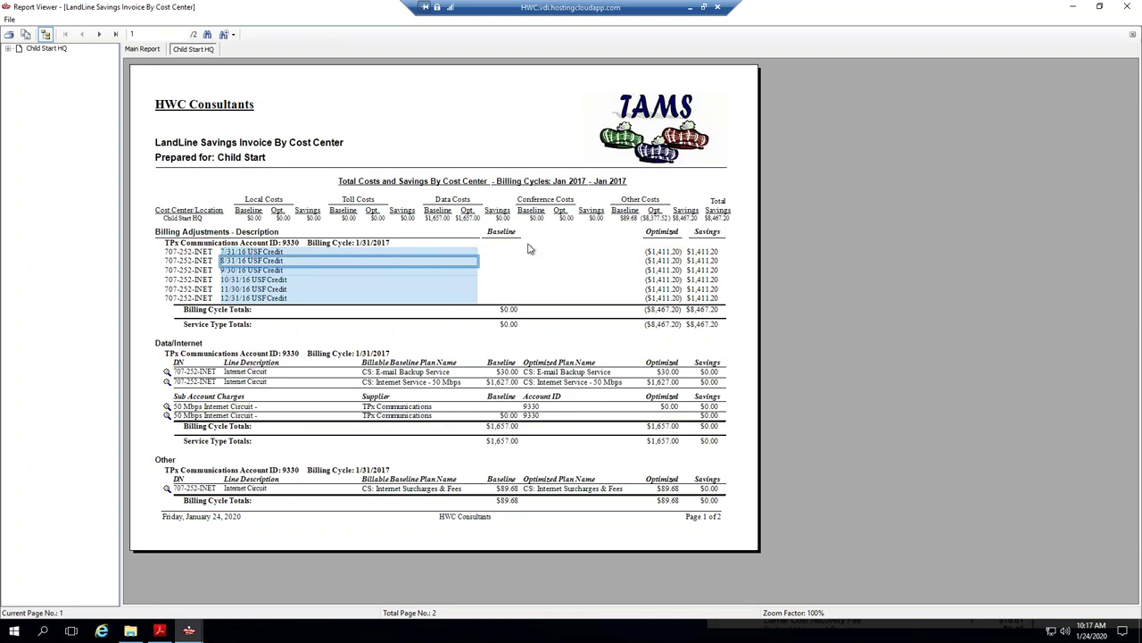
# Check page 2 and the summary: Invoice Amount $4,233.60, Client Total Savings $8,467.20.
pyautogui.click(100, 35)
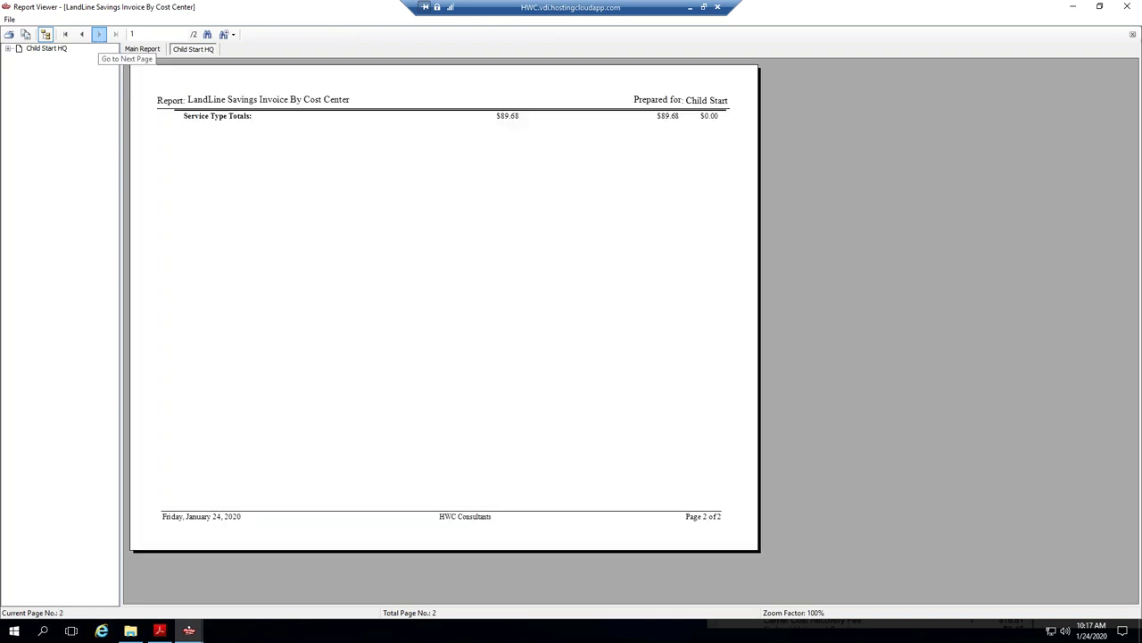
pyautogui.click(145, 50)
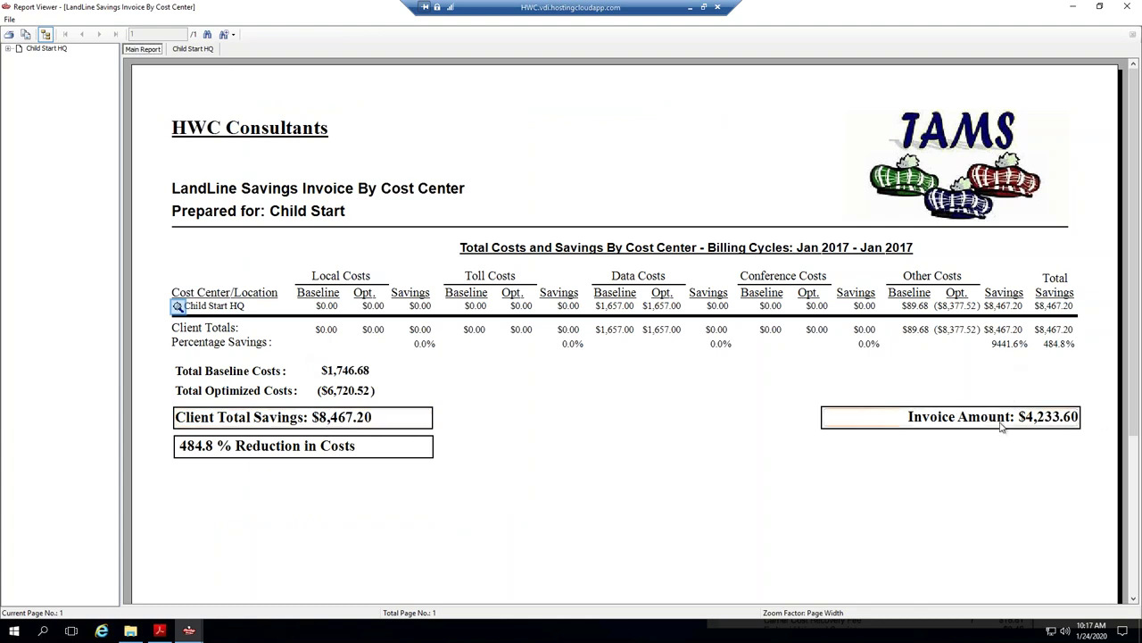
pyautogui.click(1003, 425)
pyautogui.click(426, 423)
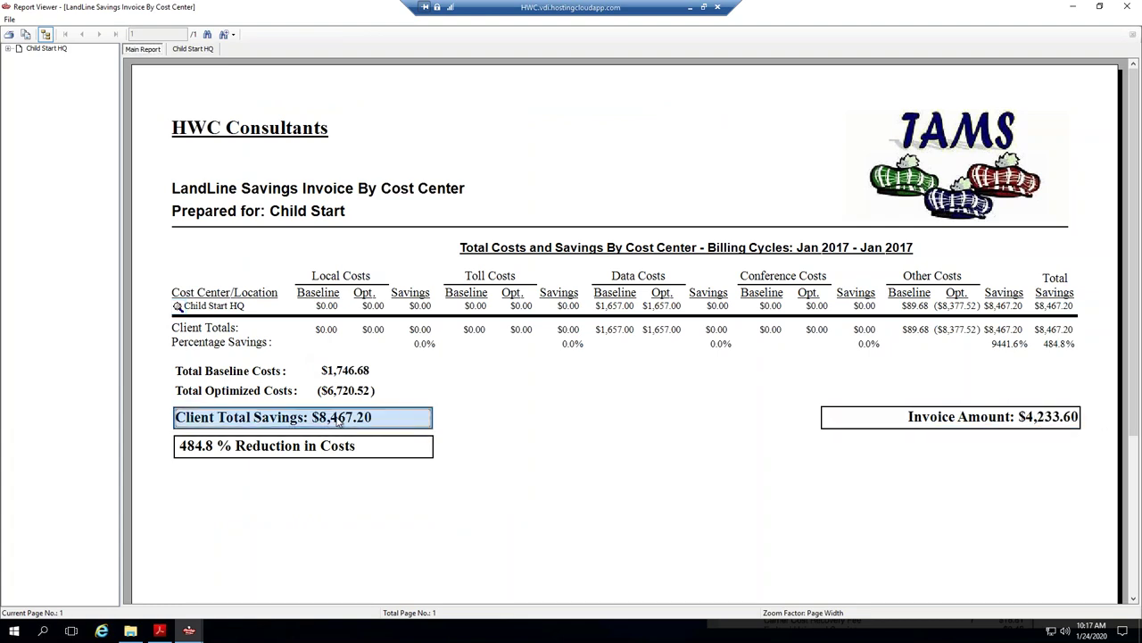
pyautogui.click(1018, 419)
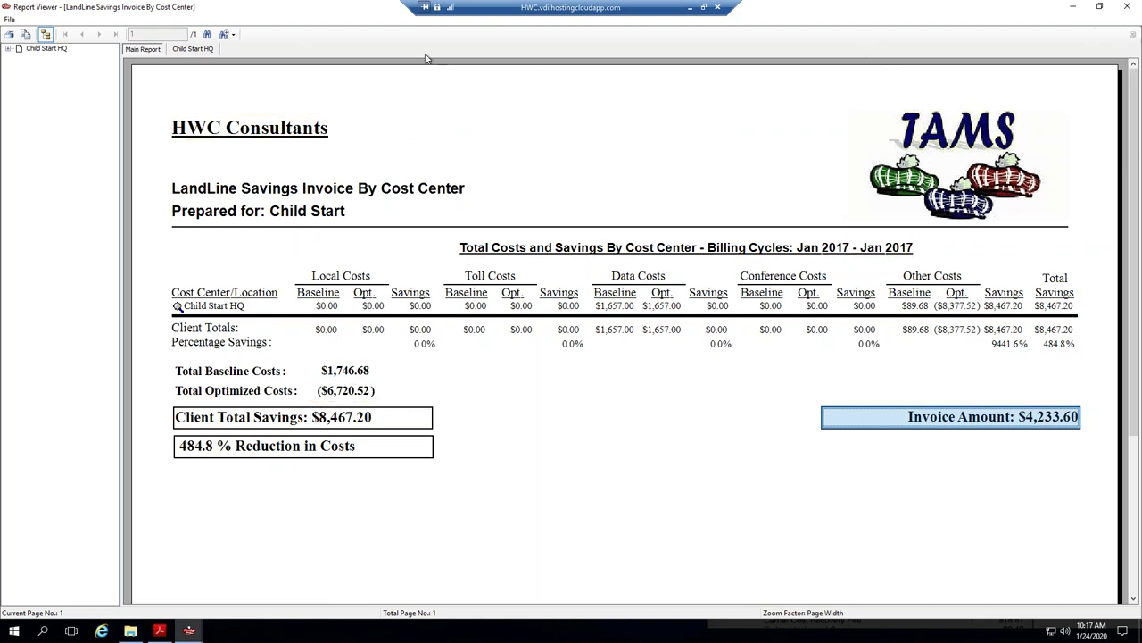
pyautogui.click(12, 19)
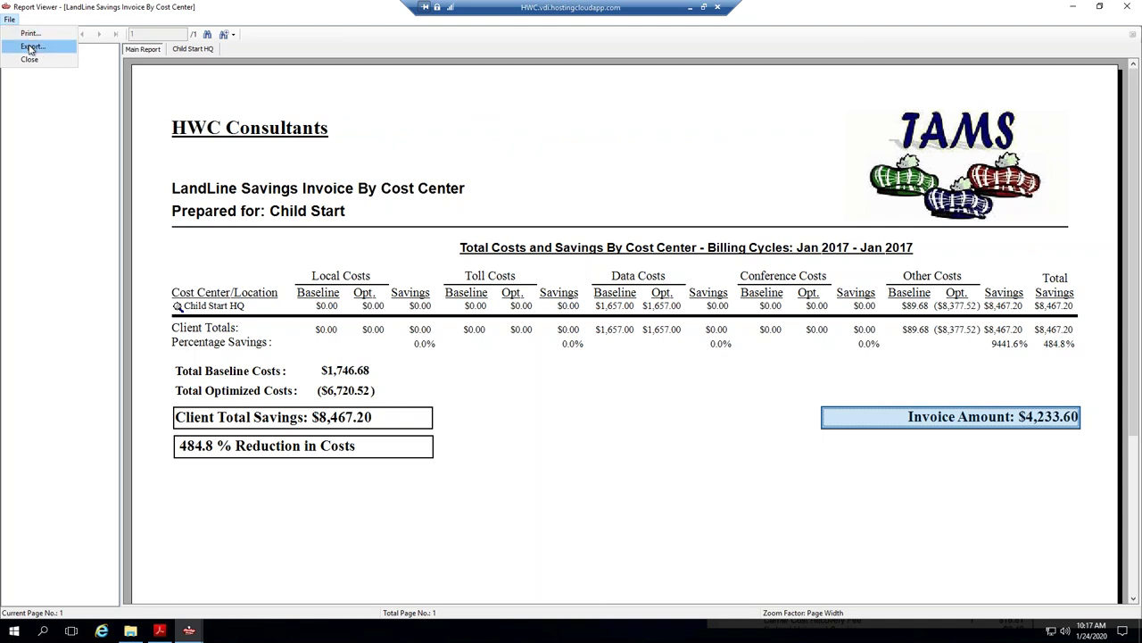
pyautogui.click(31, 46)
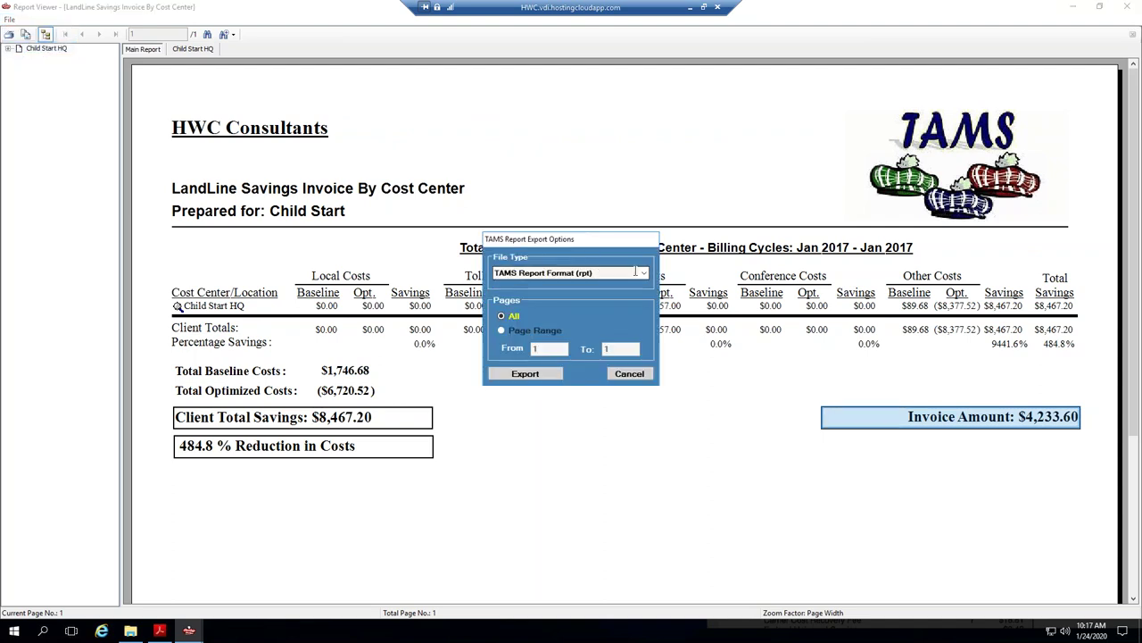
pyautogui.moveTo(566, 251); pyautogui.dragTo(482, 269)
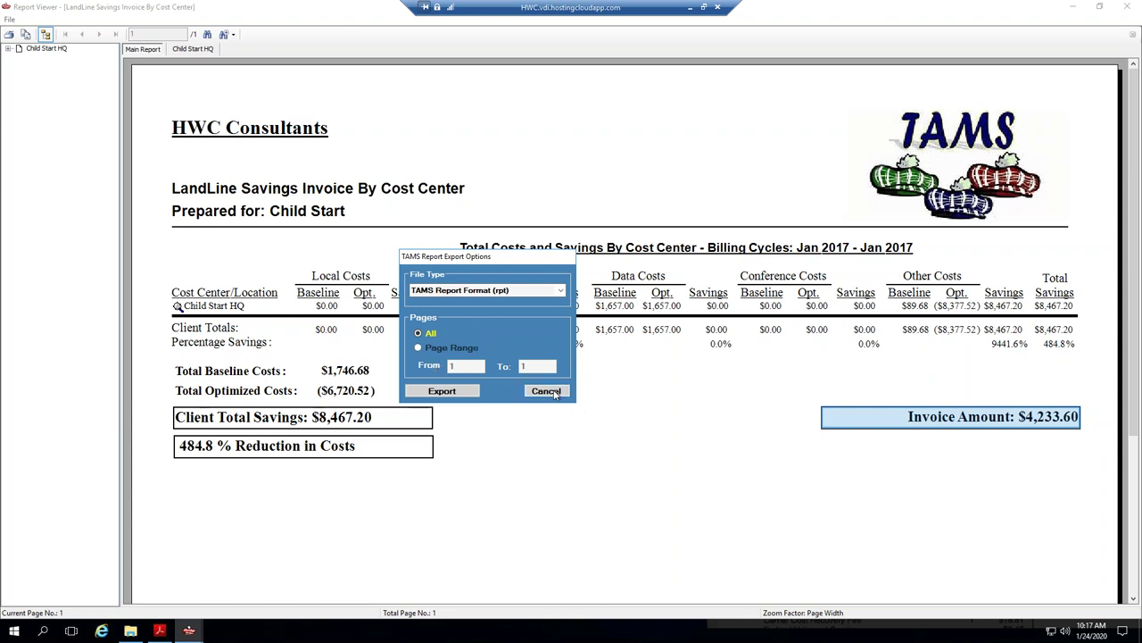
pyautogui.click(558, 293)
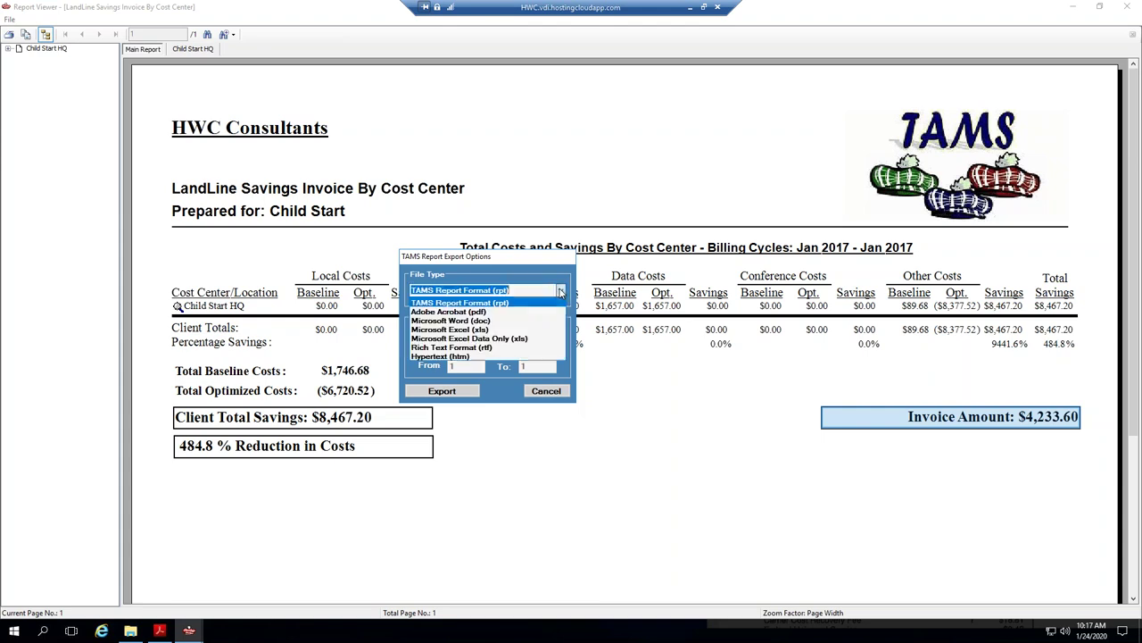
pyautogui.click(559, 397)
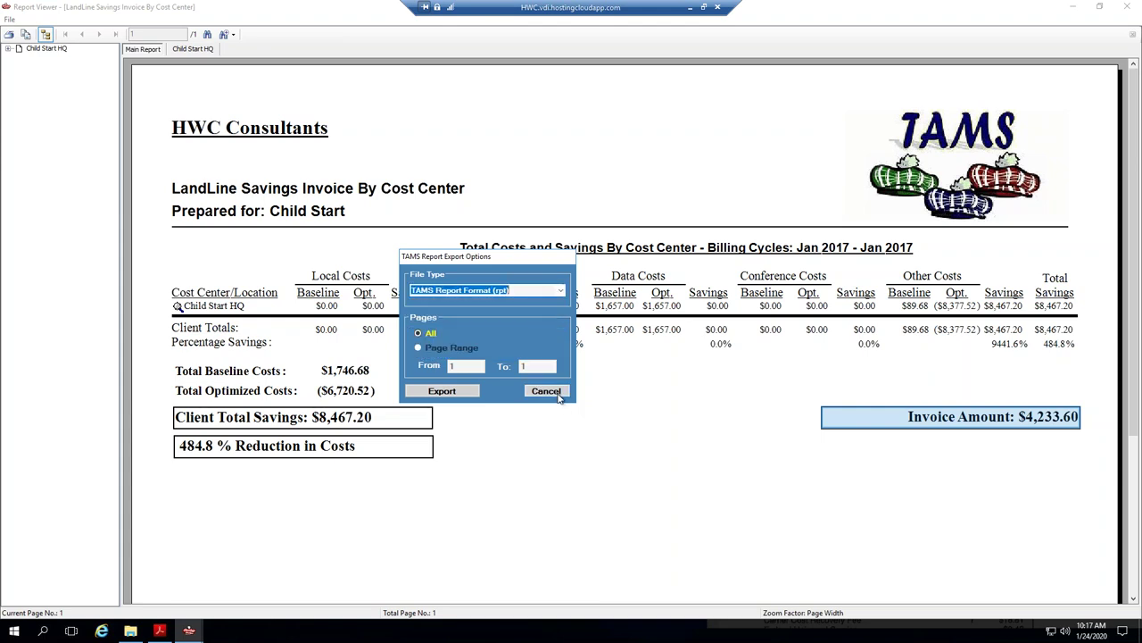
pyautogui.click(547, 391)
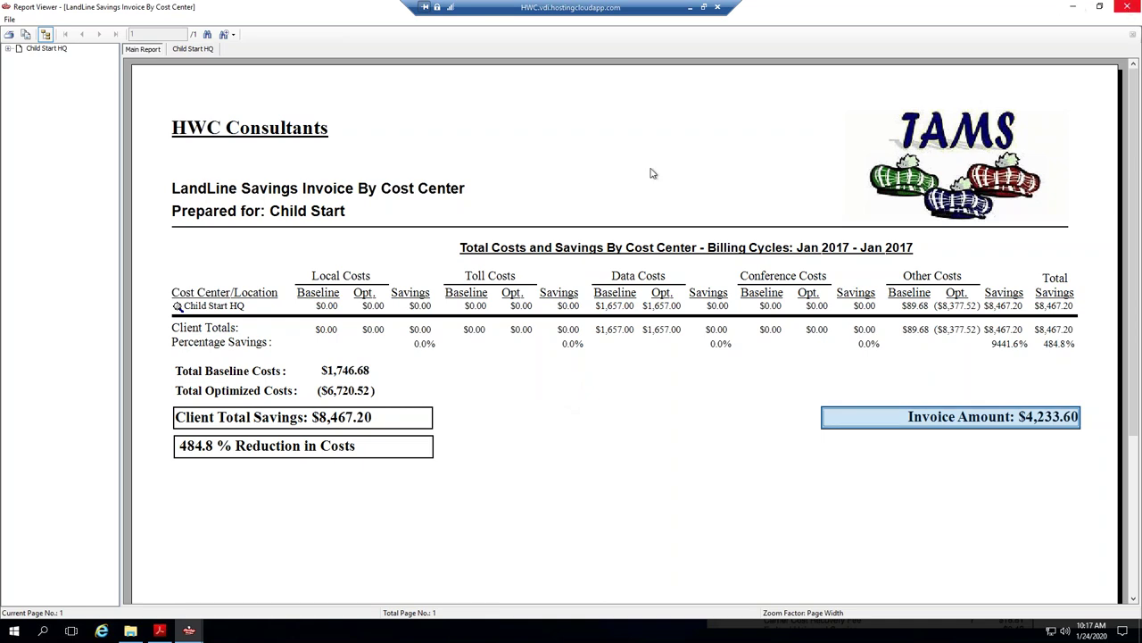
# Accept the savings invoice results, check the TPx account, and return to Child Start's invoicing options.
pyautogui.hotkey('alt', 'F4')
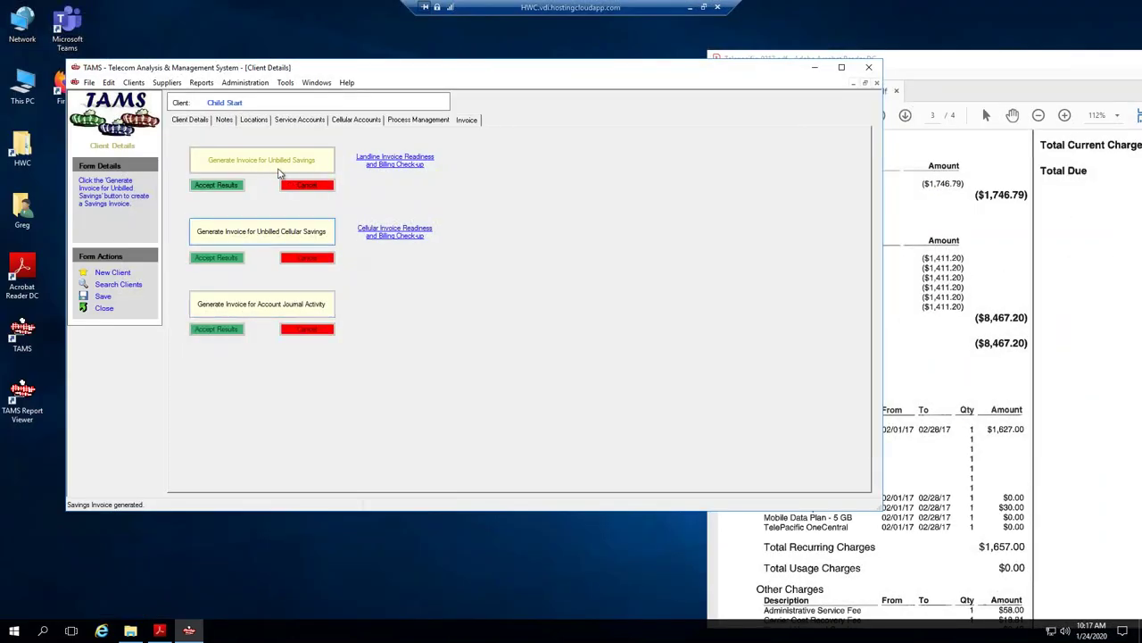
pyautogui.click(216, 187)
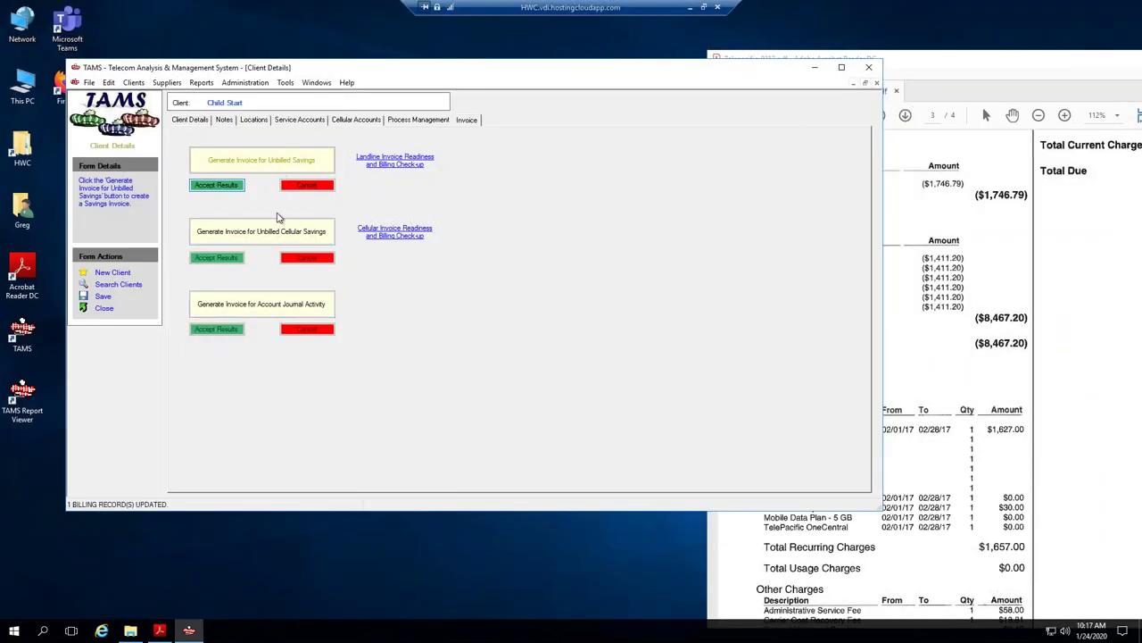
pyautogui.click(309, 123)
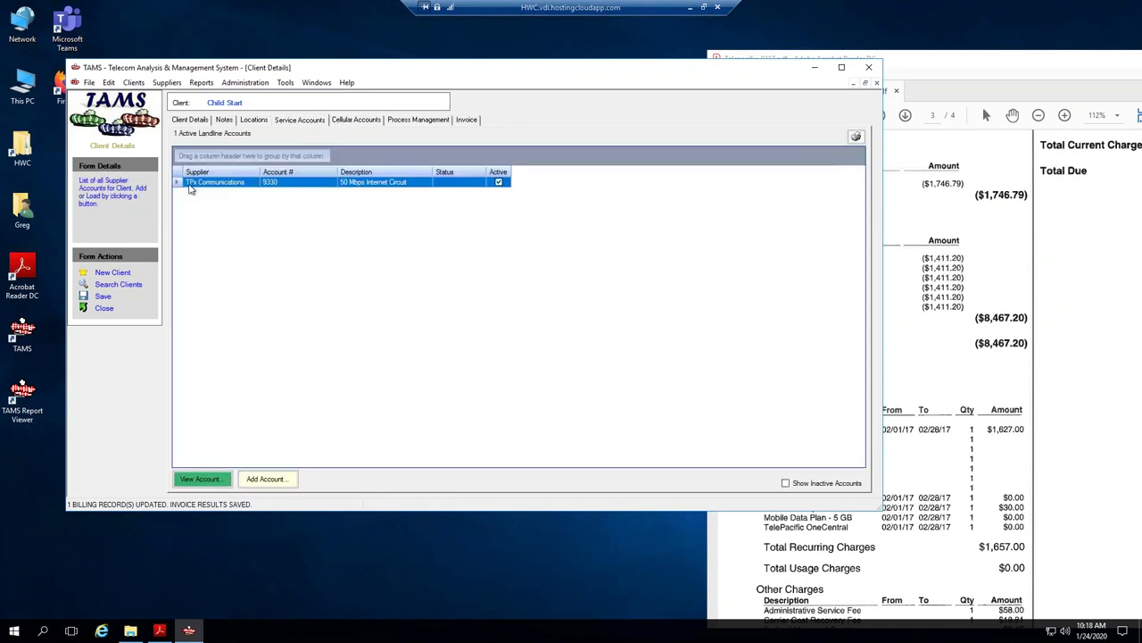
pyautogui.doubleClick(268, 182)
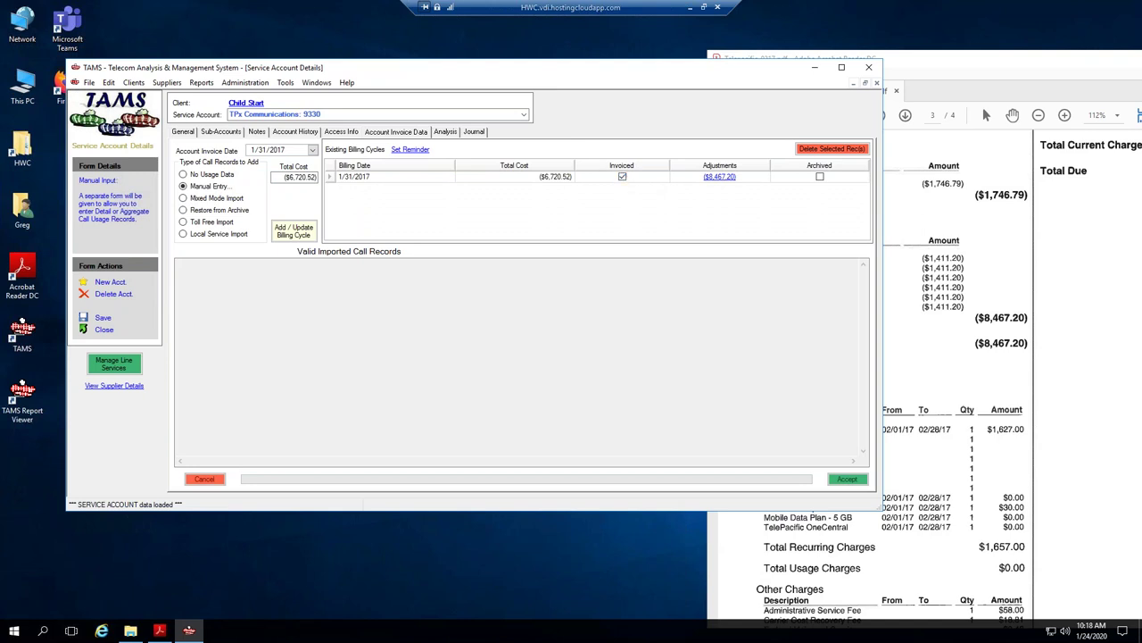
pyautogui.click(246, 102)
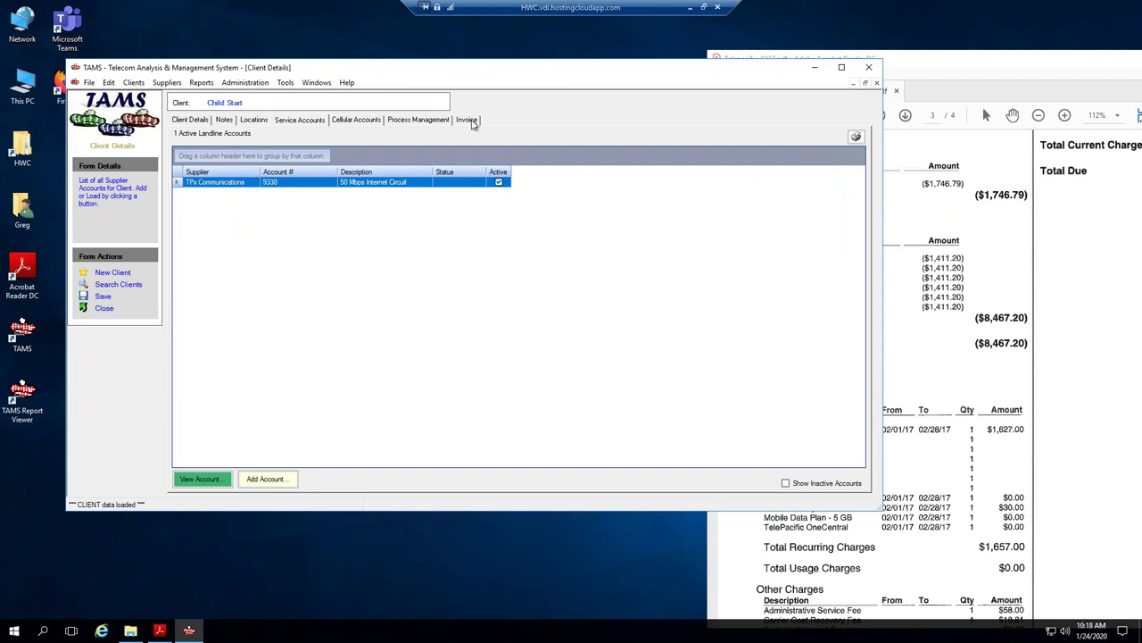
pyautogui.click(467, 119)
# Rerun the unbilled-savings invoice and dismiss the 'no uninvoiced bills' message.
pyautogui.click(310, 160)
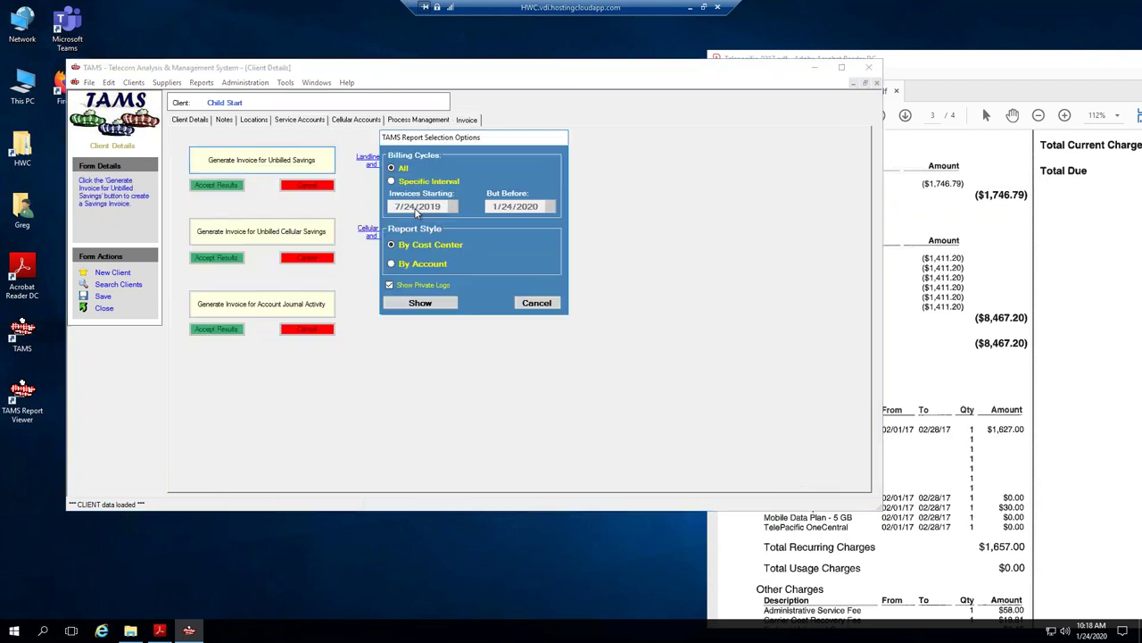
pyautogui.click(421, 304)
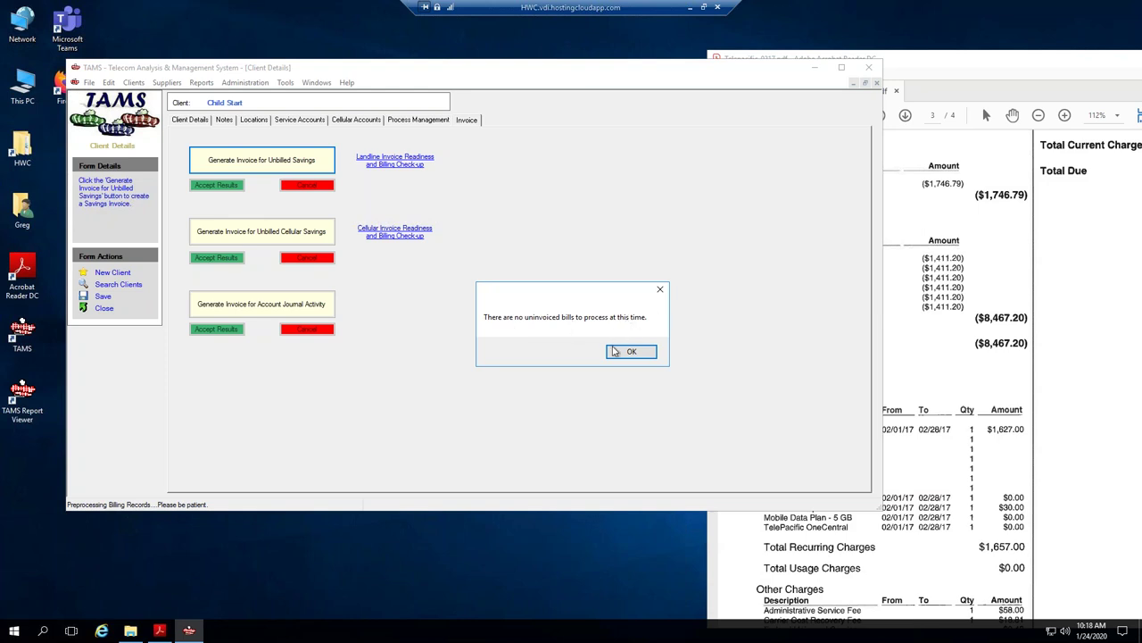
pyautogui.click(629, 352)
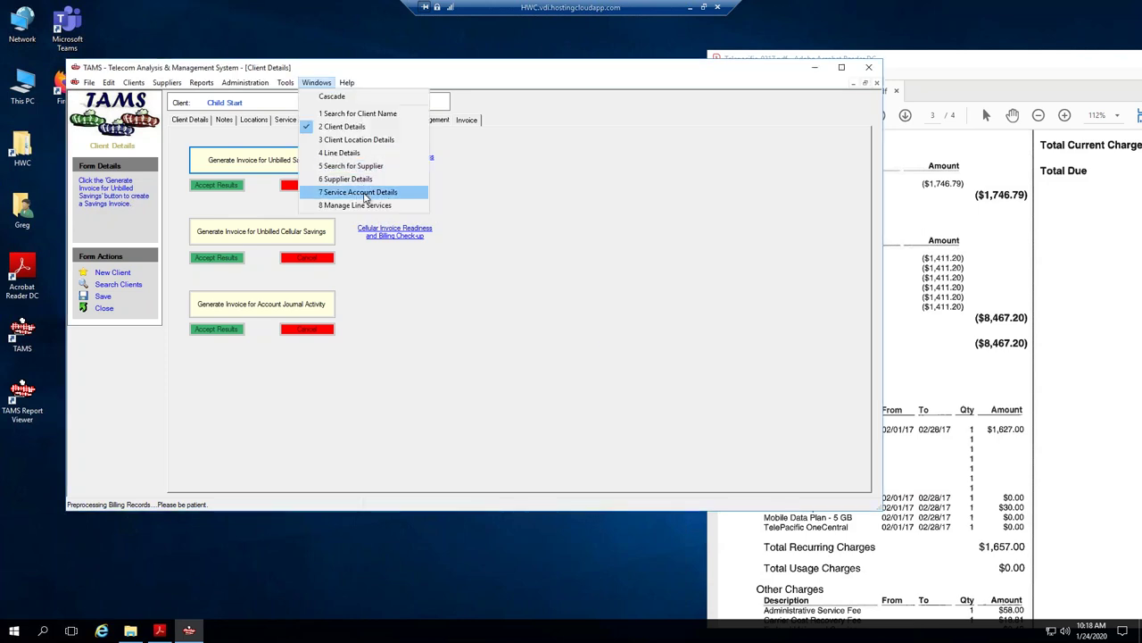
# From the TPx 1/31/2017 account history, set the CS: Internet Surcharges & Fees plan sub-type to Data/Internet.
pyautogui.click(371, 196)
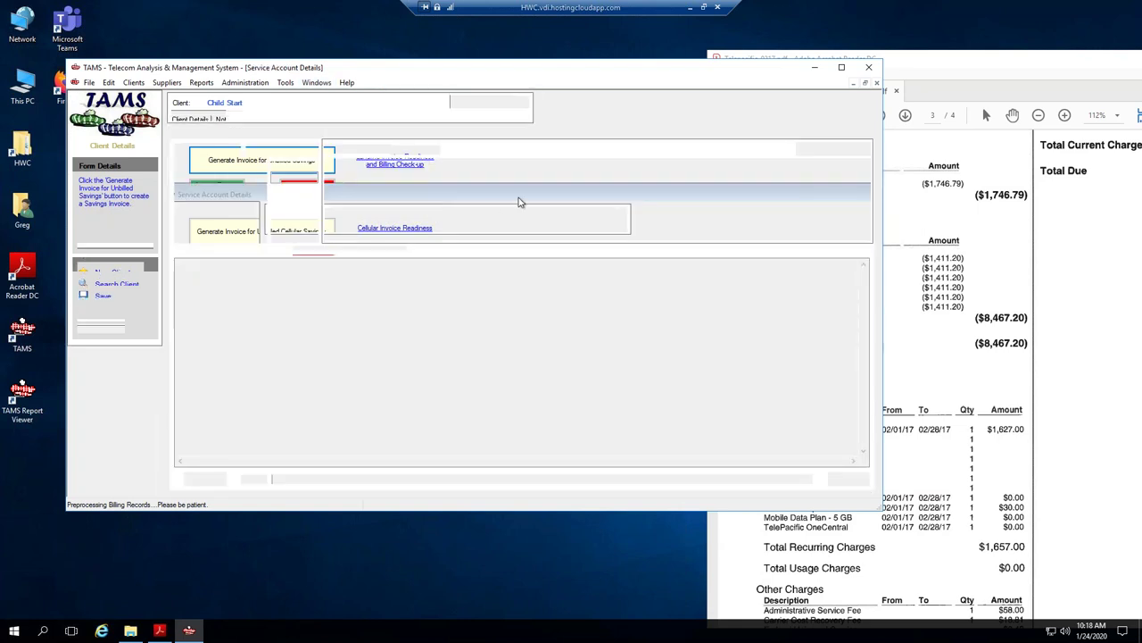
pyautogui.click(623, 177)
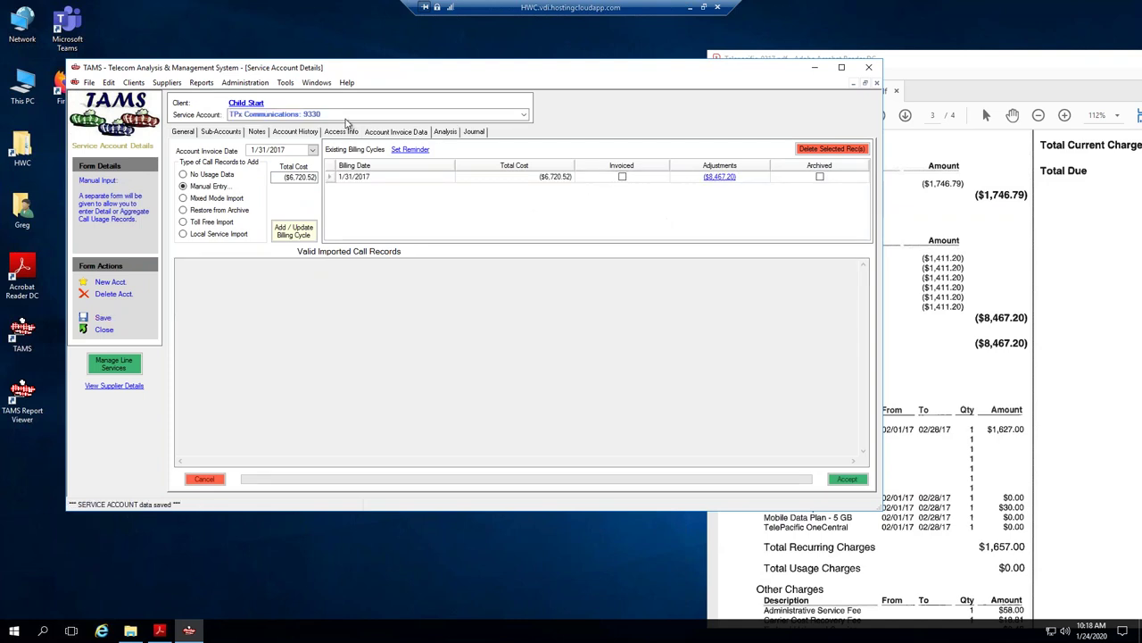
pyautogui.click(308, 132)
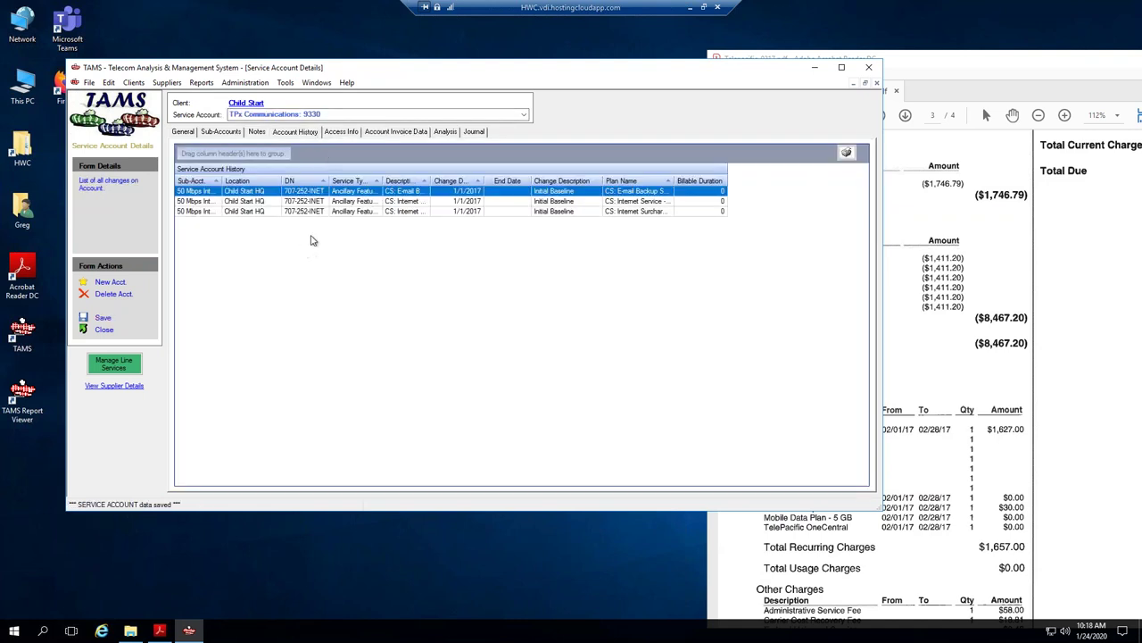
pyautogui.rightClick(625, 214)
pyautogui.click(659, 223)
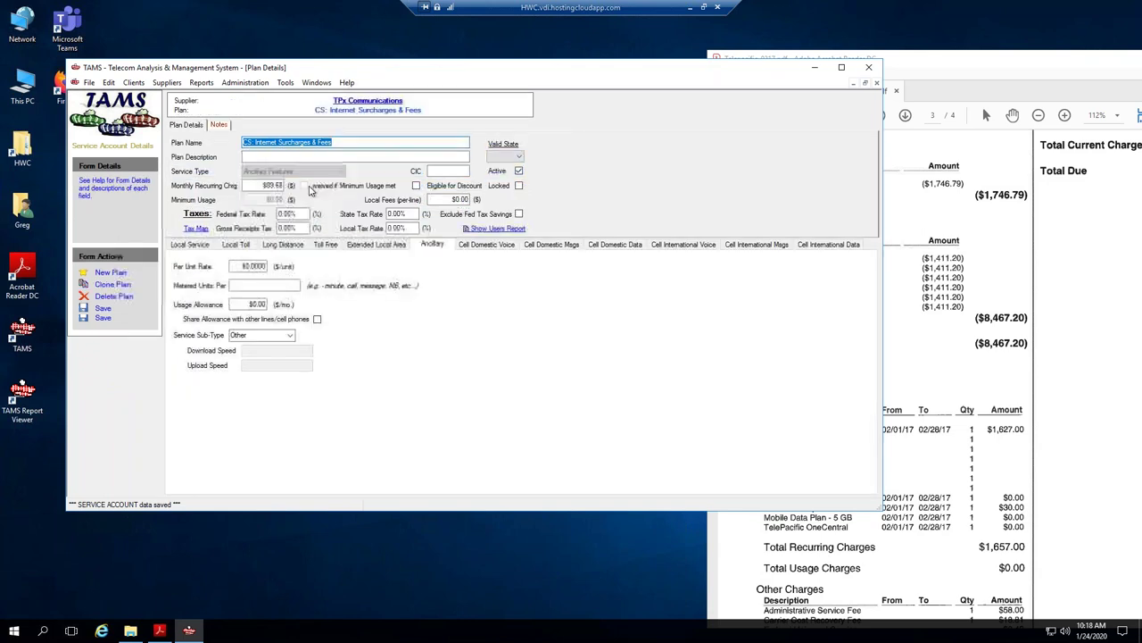
pyautogui.click(291, 337)
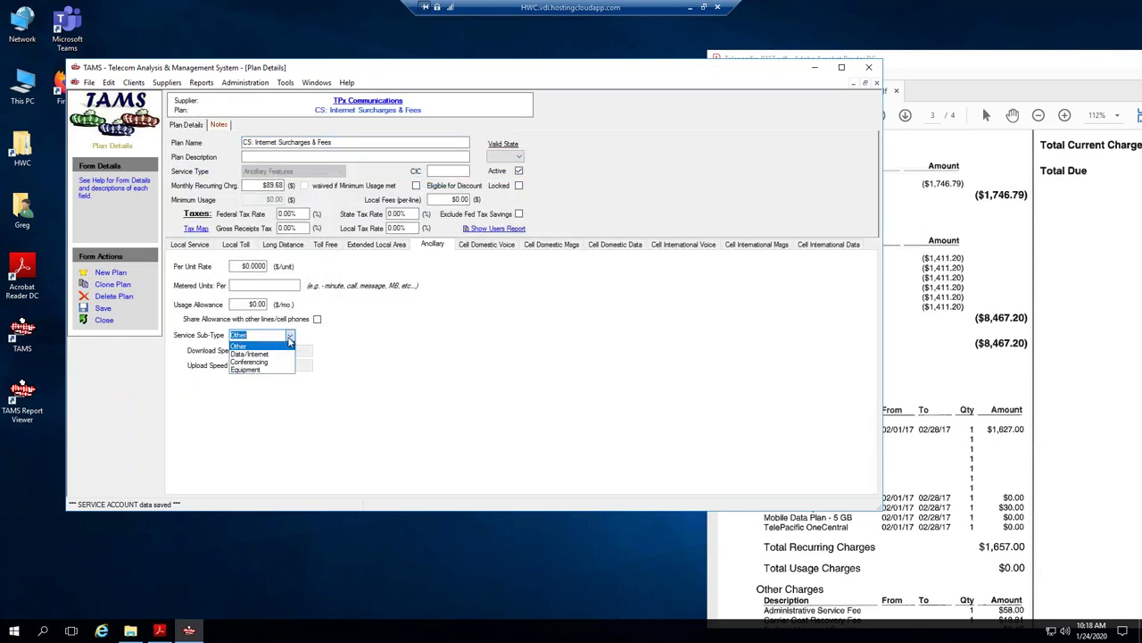
pyautogui.click(261, 345)
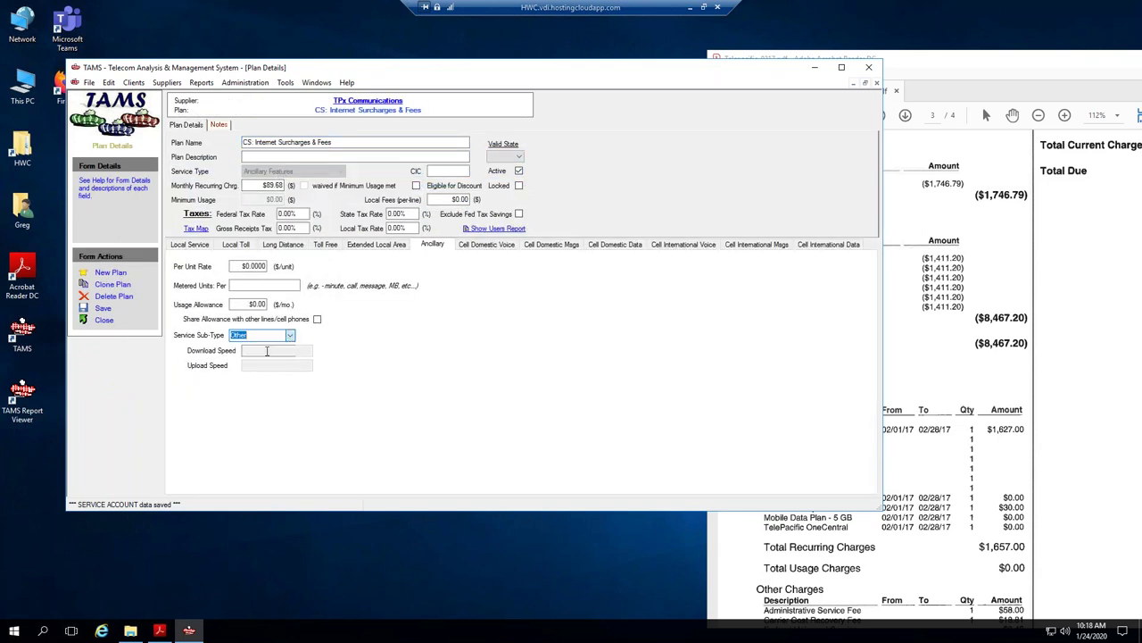
pyautogui.click(100, 308)
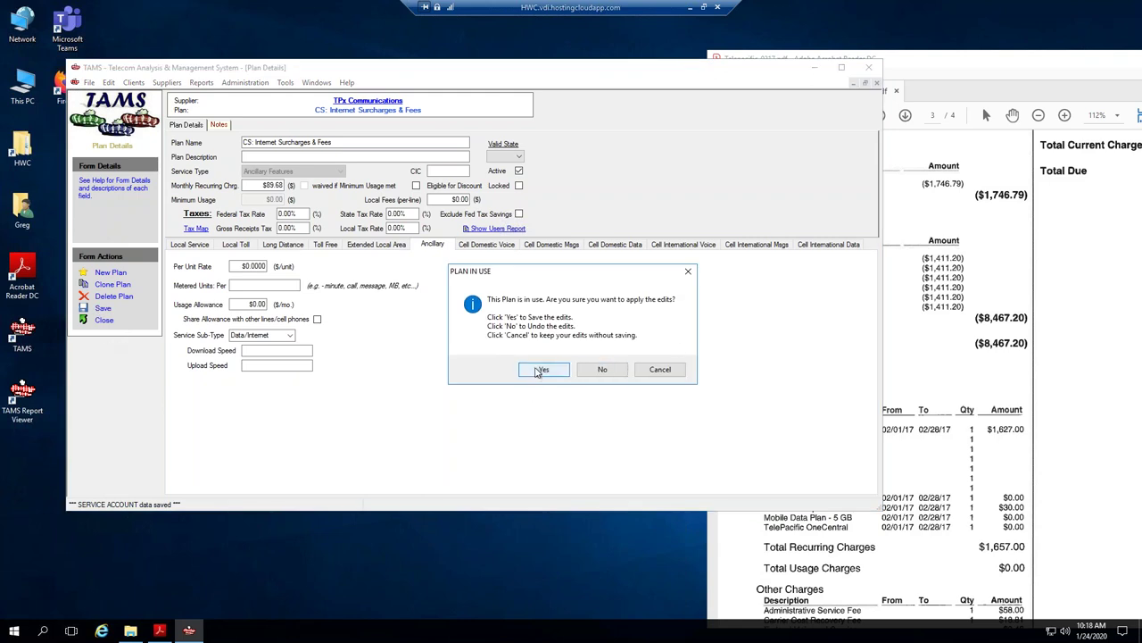
pyautogui.click(544, 368)
pyautogui.click(102, 321)
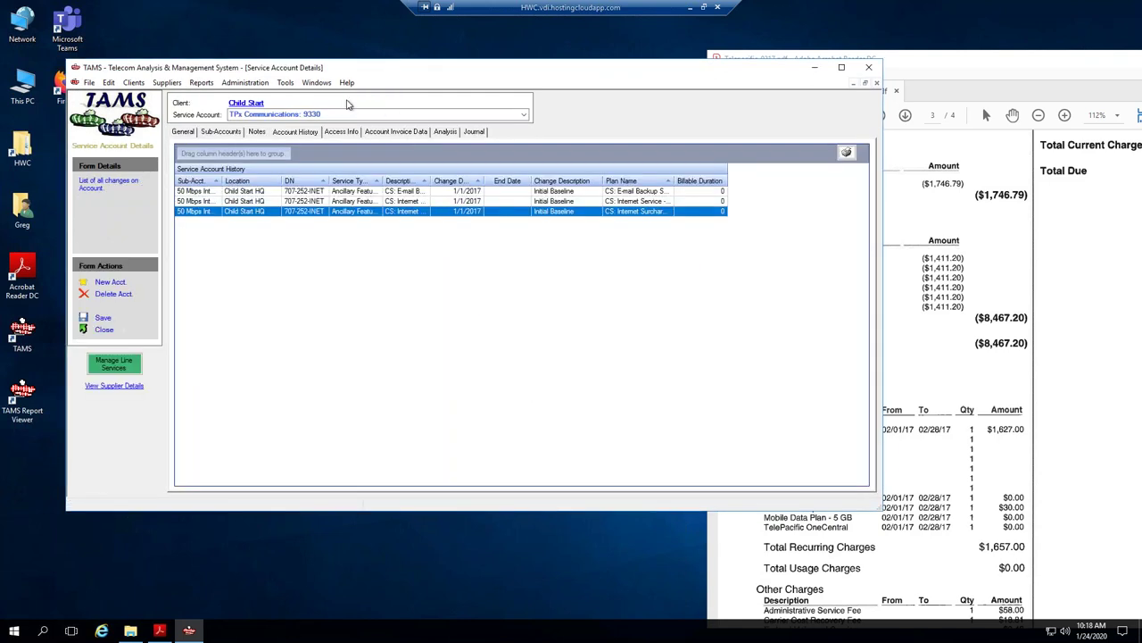
# Regenerate Child Start's unbilled savings invoice report ($4,233.60 invoiced) and close the viewer.
pyautogui.click(254, 103)
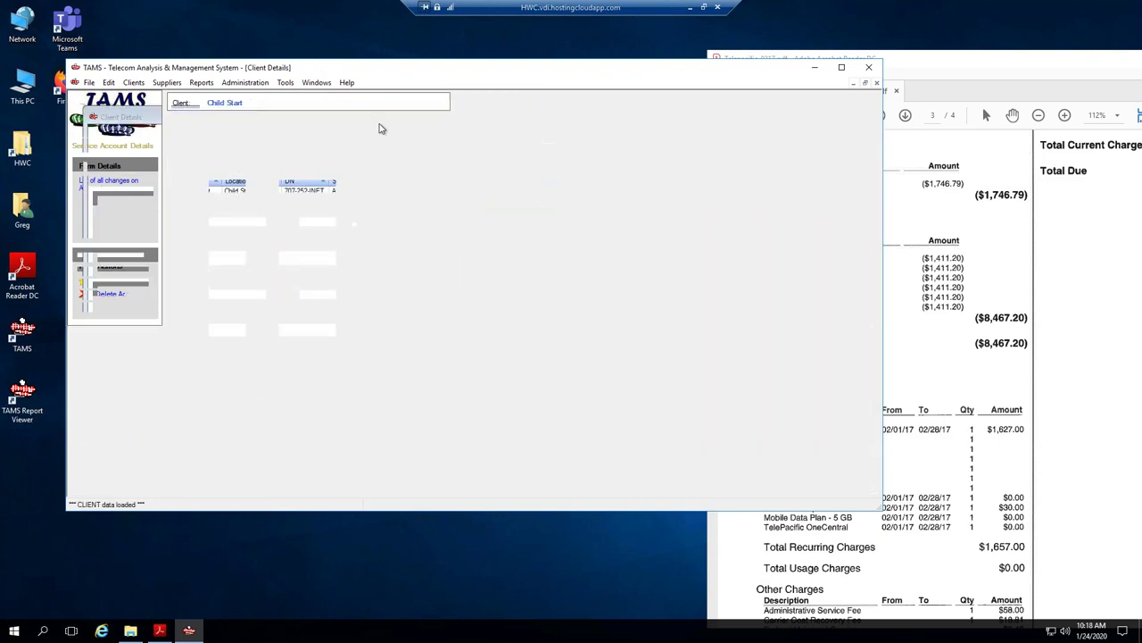
pyautogui.click(261, 160)
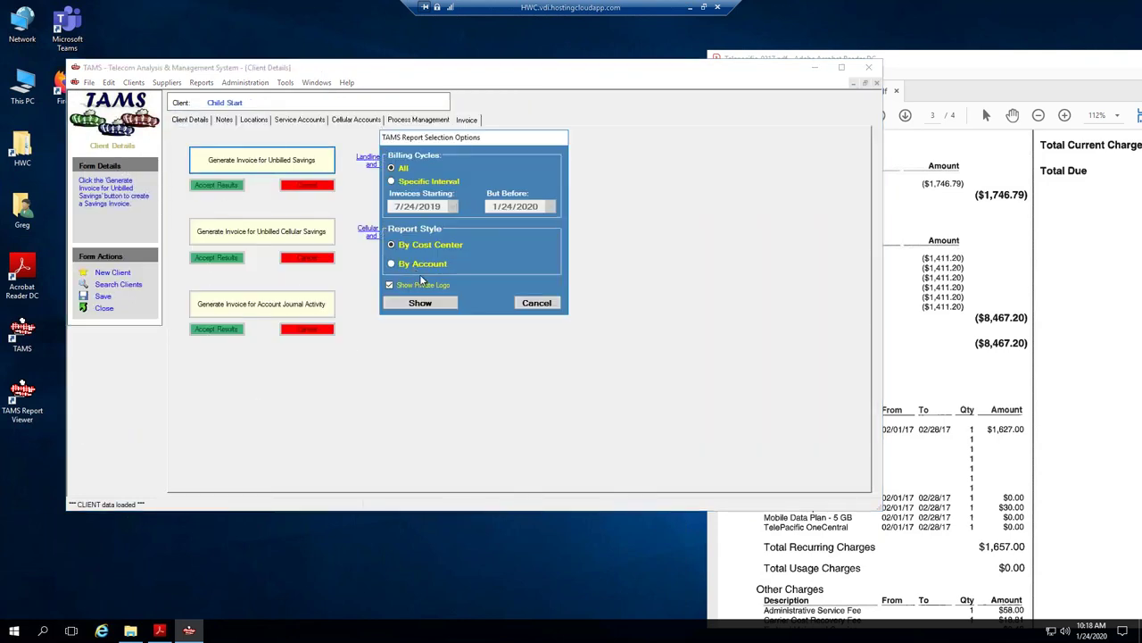
pyautogui.click(416, 305)
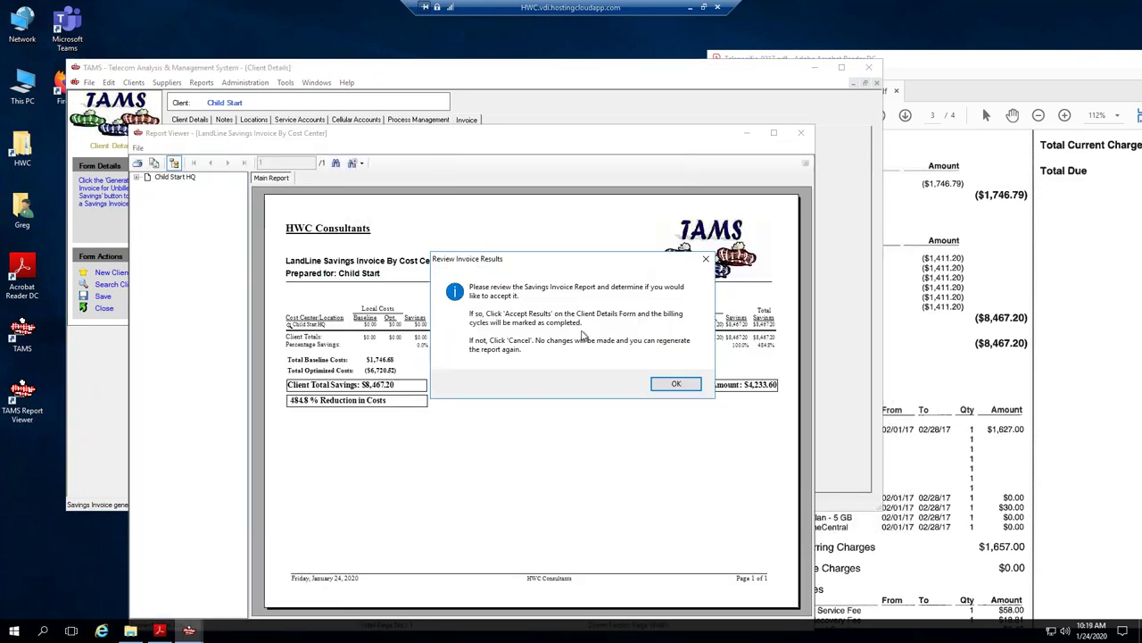
pyautogui.click(674, 384)
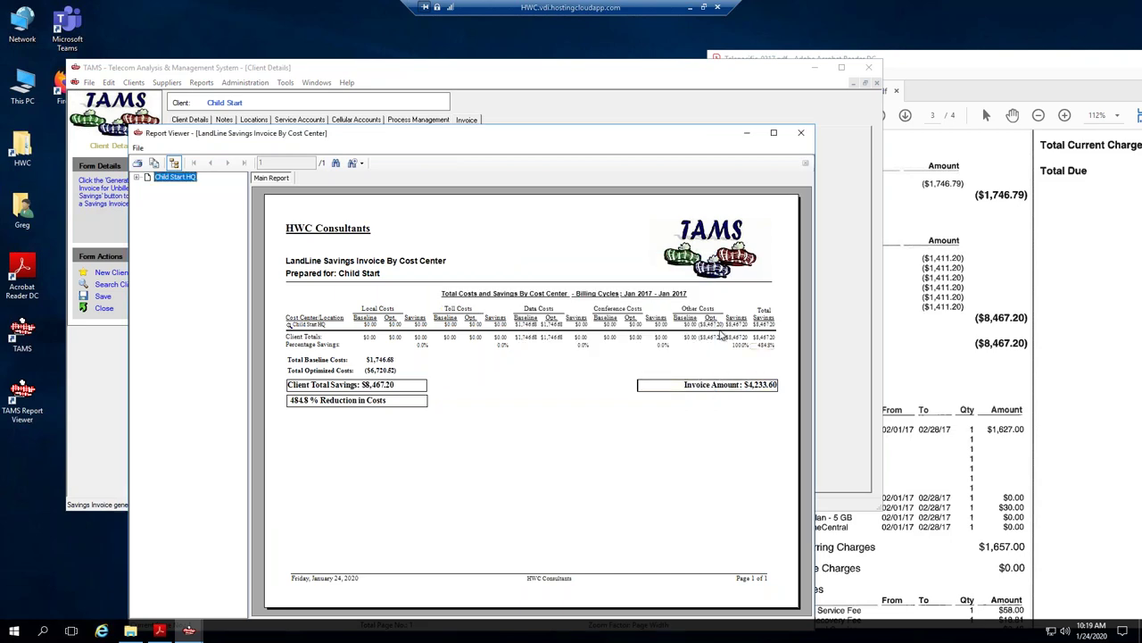
pyautogui.doubleClick(718, 134)
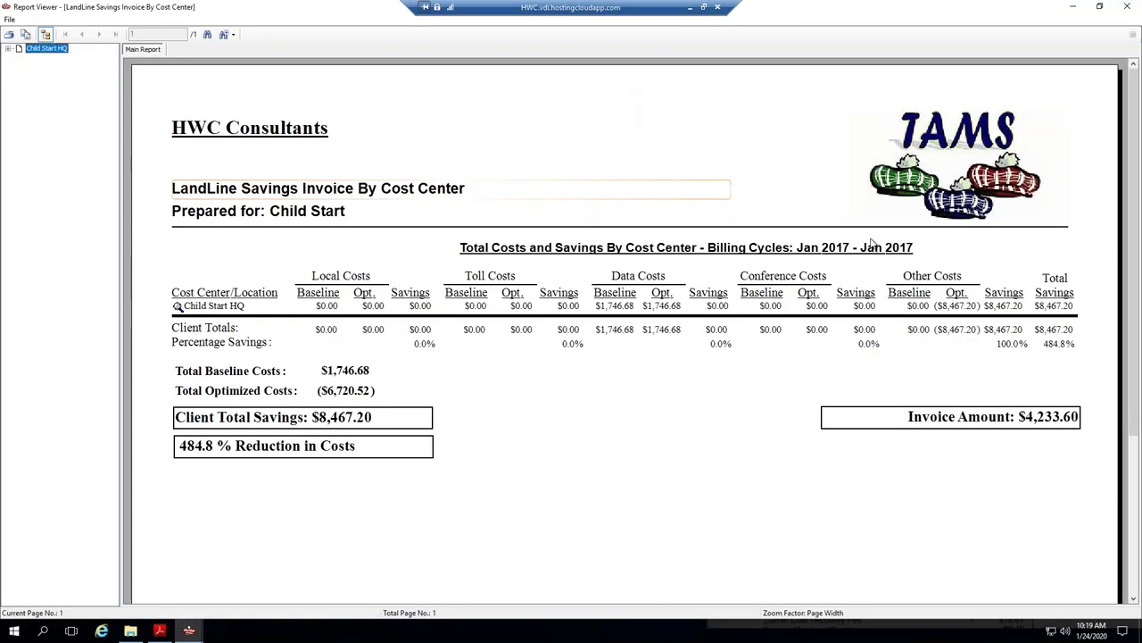
pyautogui.click(1131, 10)
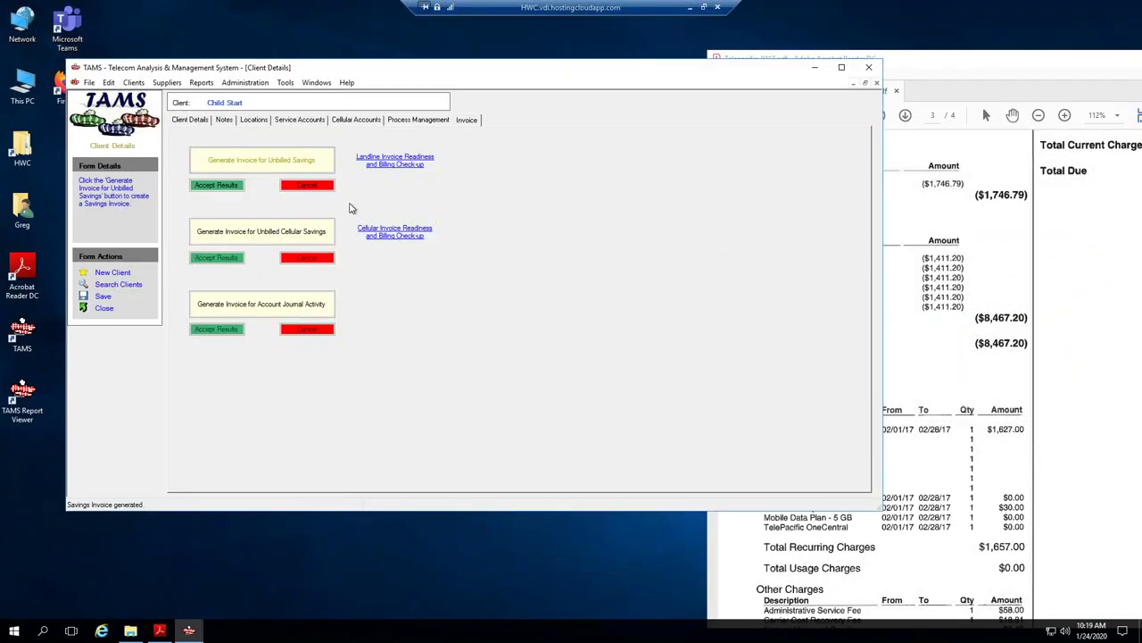
# Accept the regenerated savings invoice results and close the invoice PDF.
pyautogui.click(323, 185)
pyautogui.moveTo(1046, 66); pyautogui.dragTo(557, 58)
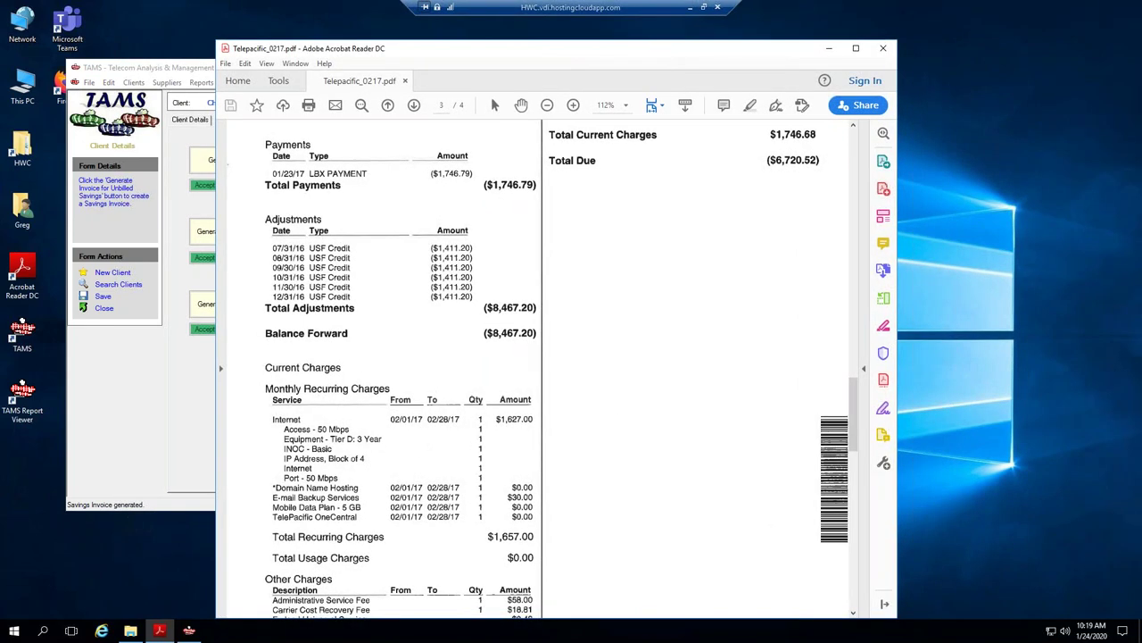
pyautogui.click(882, 48)
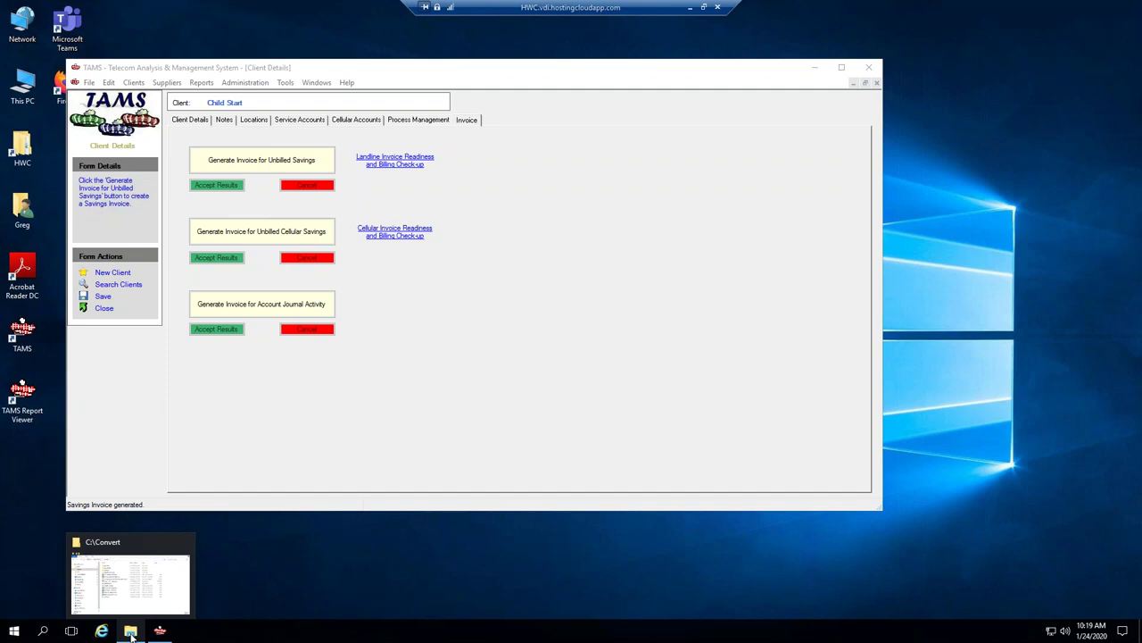
pyautogui.click(130, 631)
# Open the TPx Communications 9330 service account's empty Notes page.
pyautogui.click(320, 122)
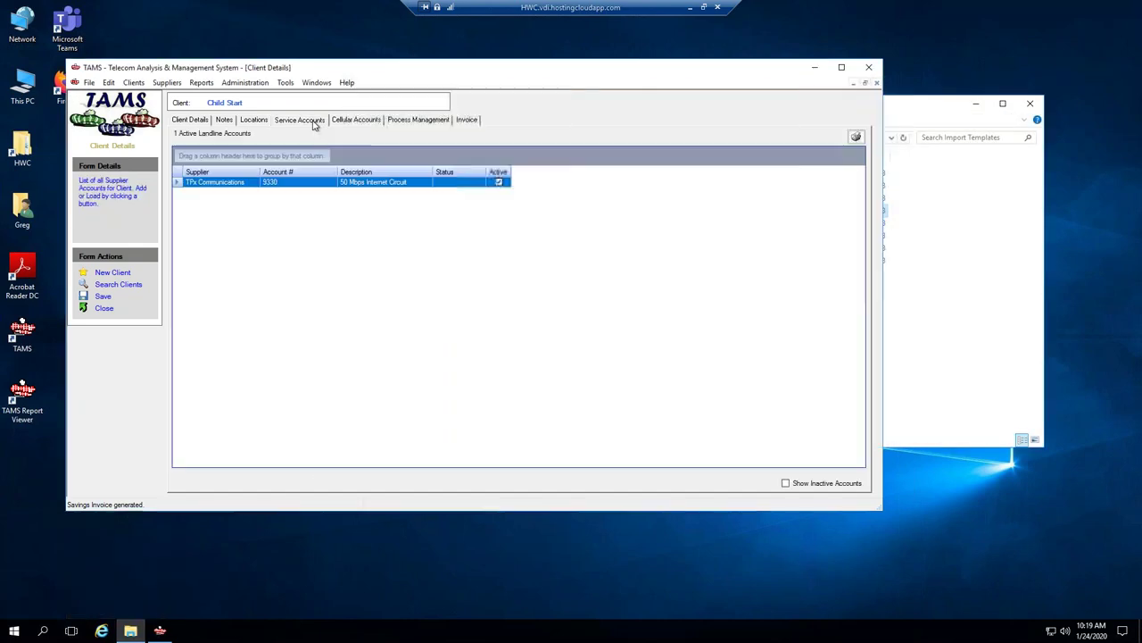
pyautogui.click(188, 183)
pyautogui.doubleClick(177, 184)
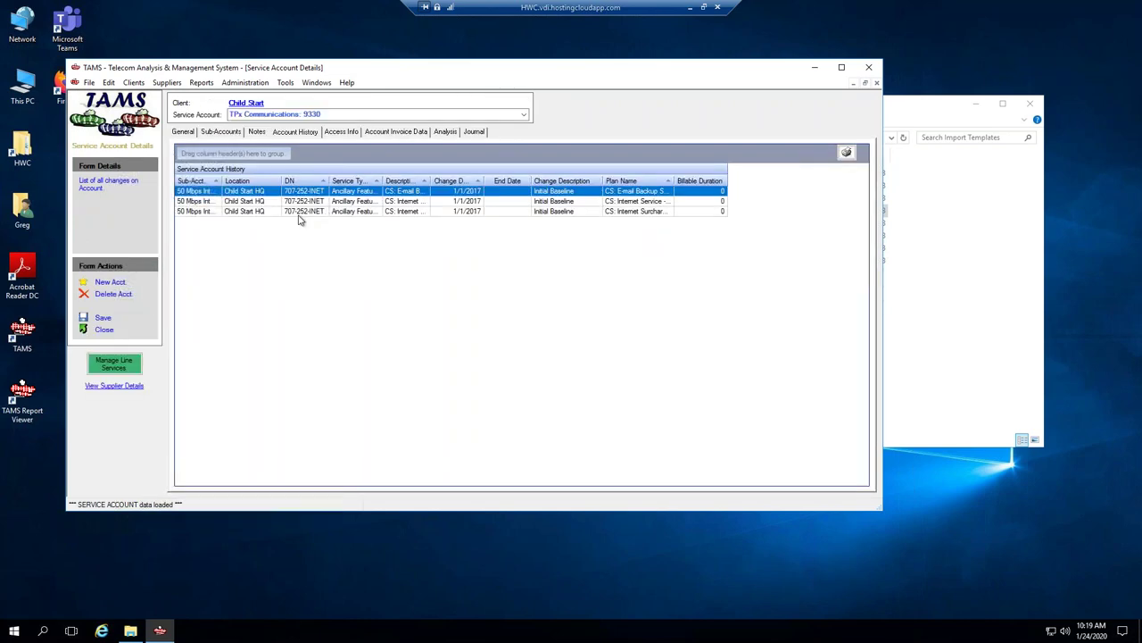
pyautogui.click(257, 131)
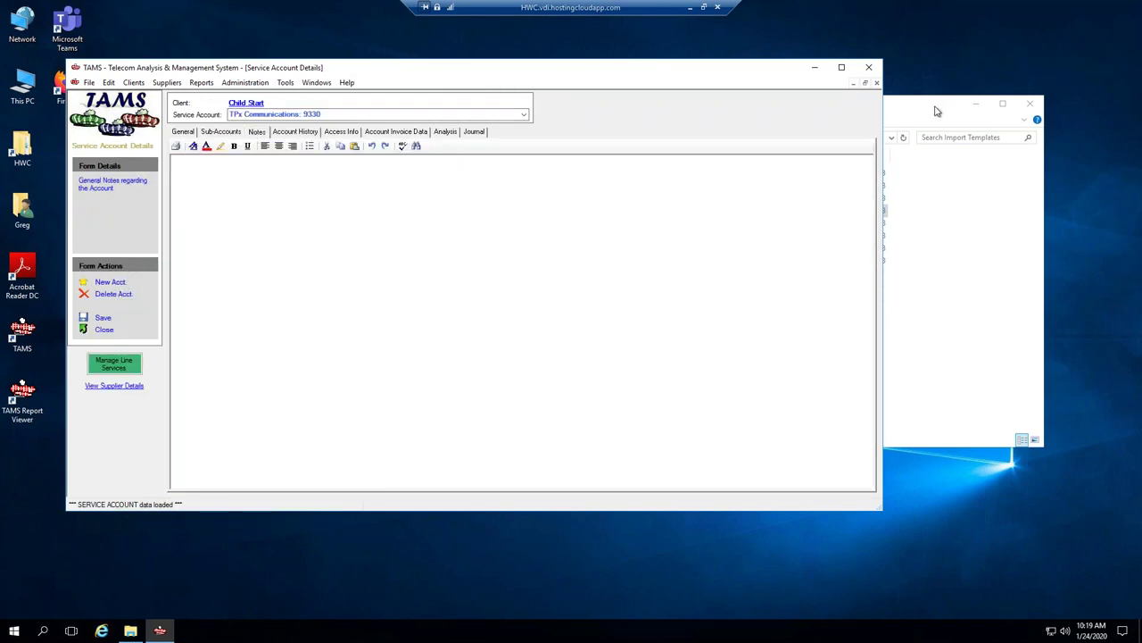
pyautogui.click(937, 111)
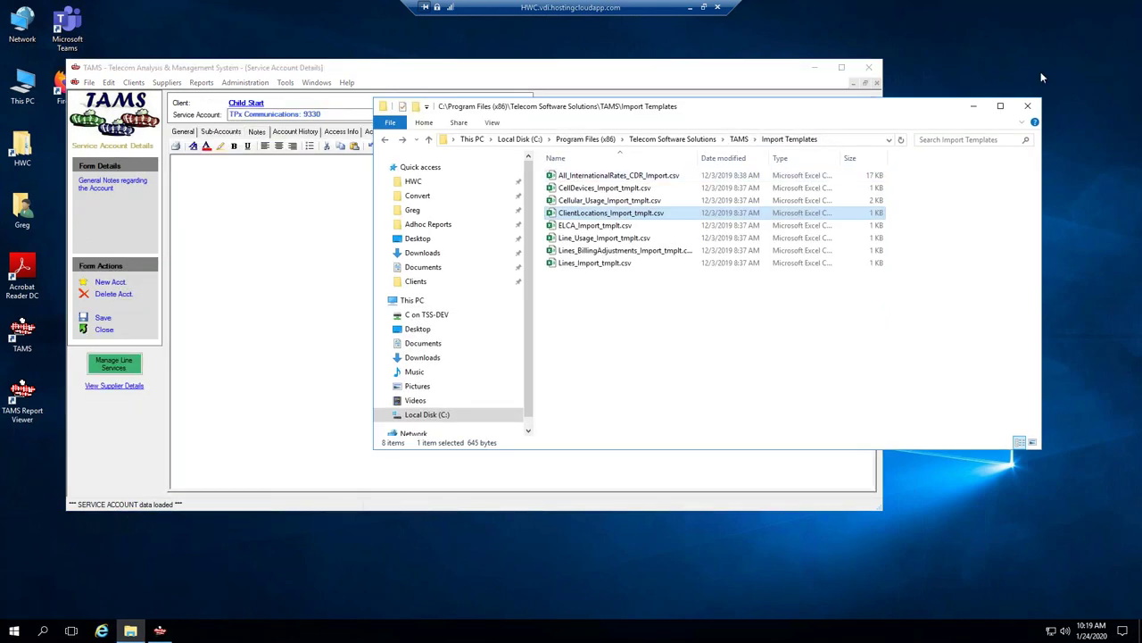
# Browse to C:\HWC\Clients\Child Start\Suppliers\TPX in File Explorer and select its path.
pyautogui.click(414, 182)
pyautogui.click(561, 181)
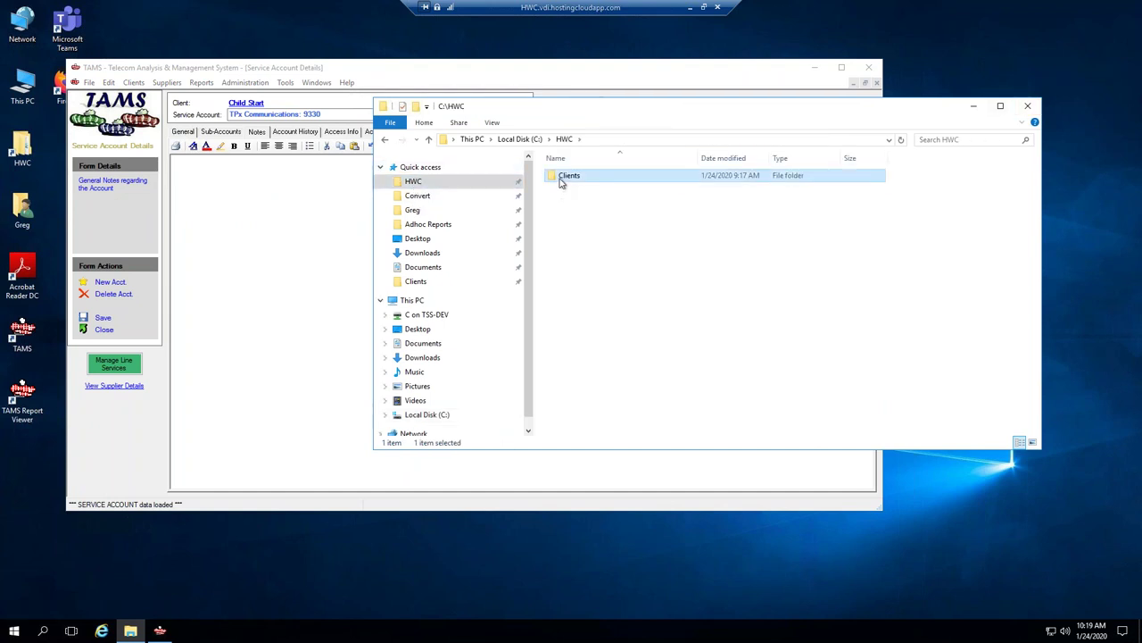
pyautogui.doubleClick(562, 181)
pyautogui.doubleClick(567, 176)
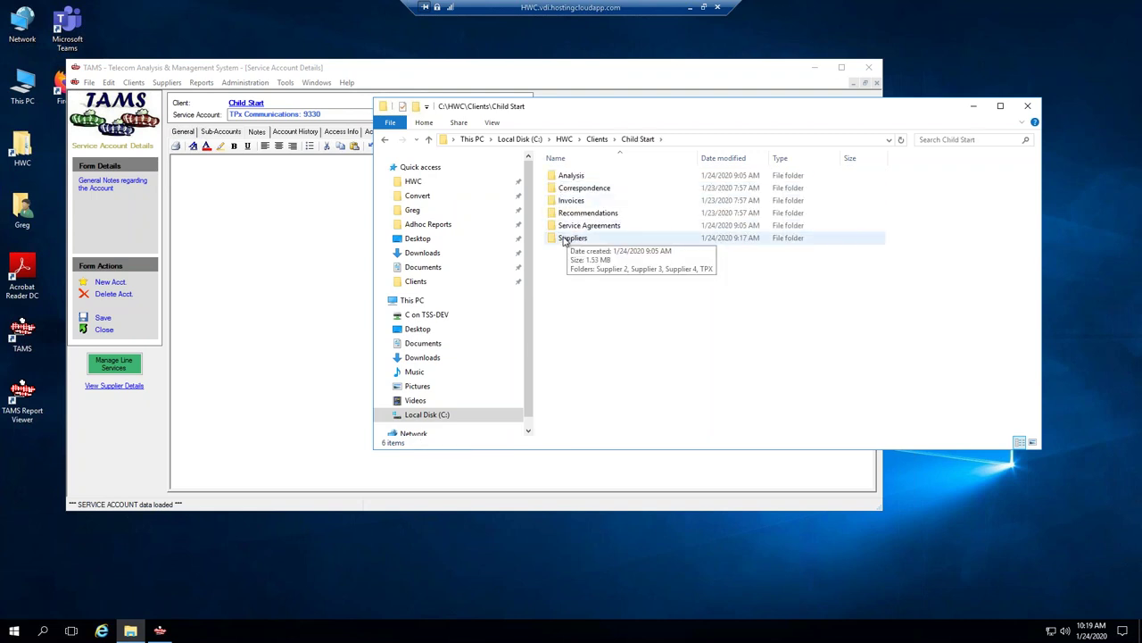
pyautogui.doubleClick(564, 240)
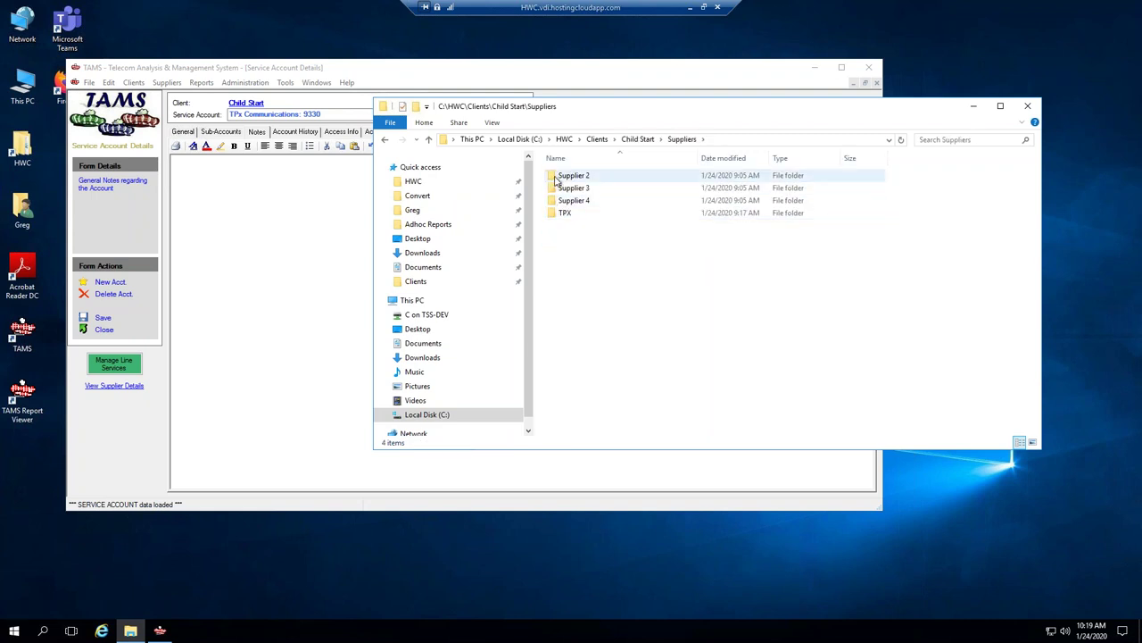
pyautogui.doubleClick(562, 215)
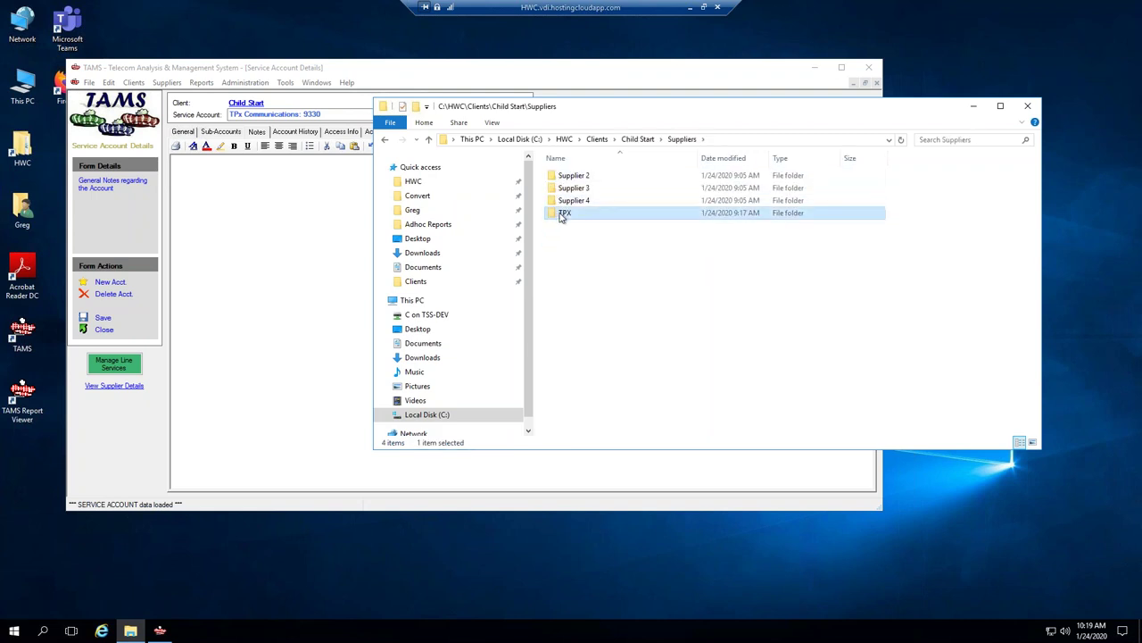
pyautogui.click(806, 143)
pyautogui.press('super+c')
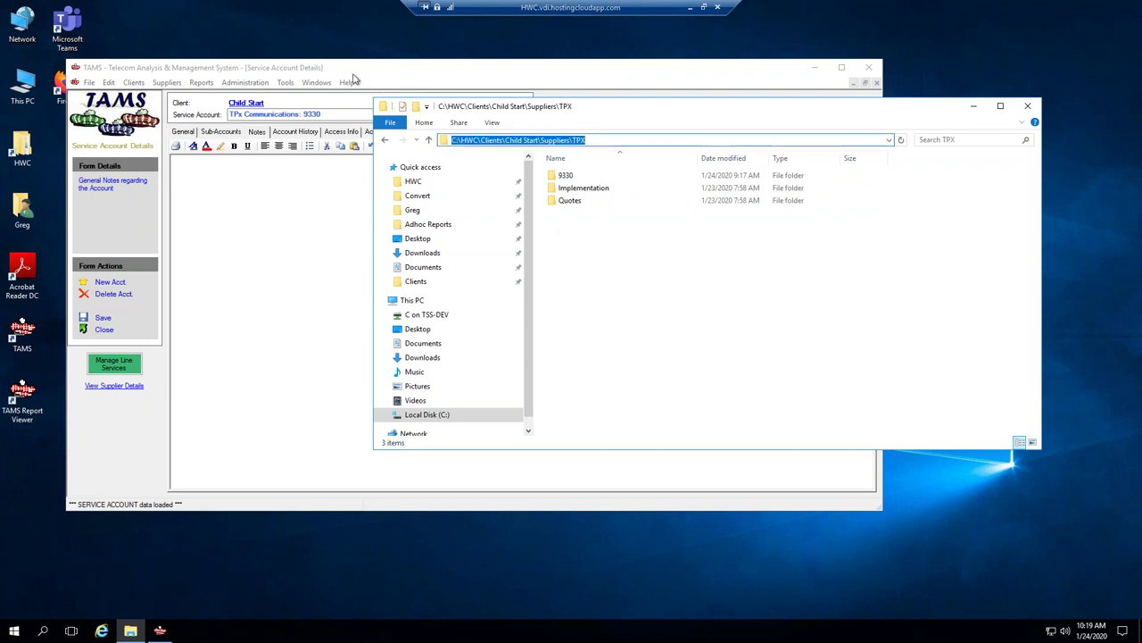
# Paste the TPX folder path into the 9330 account notes, convert it to a link, and save.
pyautogui.click(226, 196)
pyautogui.rightClick(228, 189)
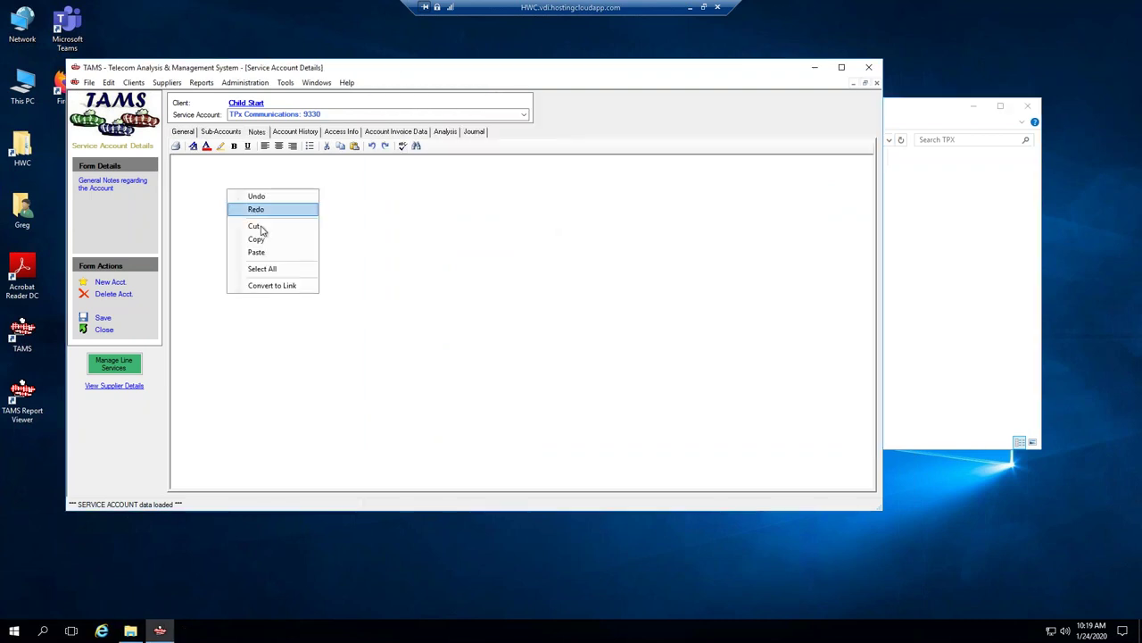
pyautogui.click(262, 253)
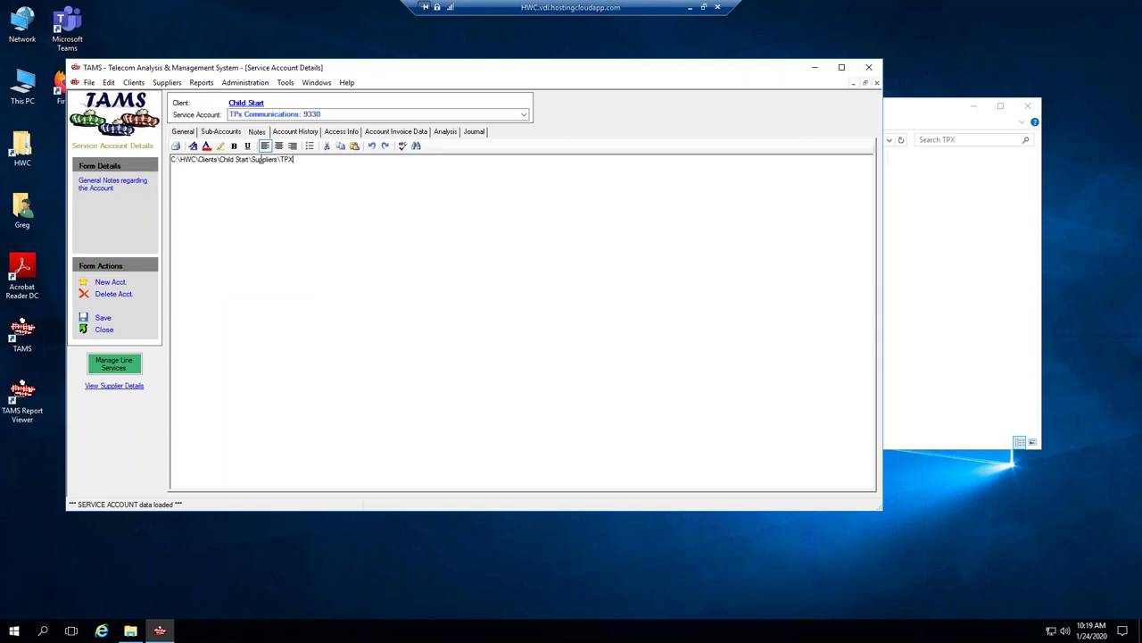
pyautogui.moveTo(294, 159); pyautogui.dragTo(174, 160)
pyautogui.rightClick(193, 159)
pyautogui.click(230, 259)
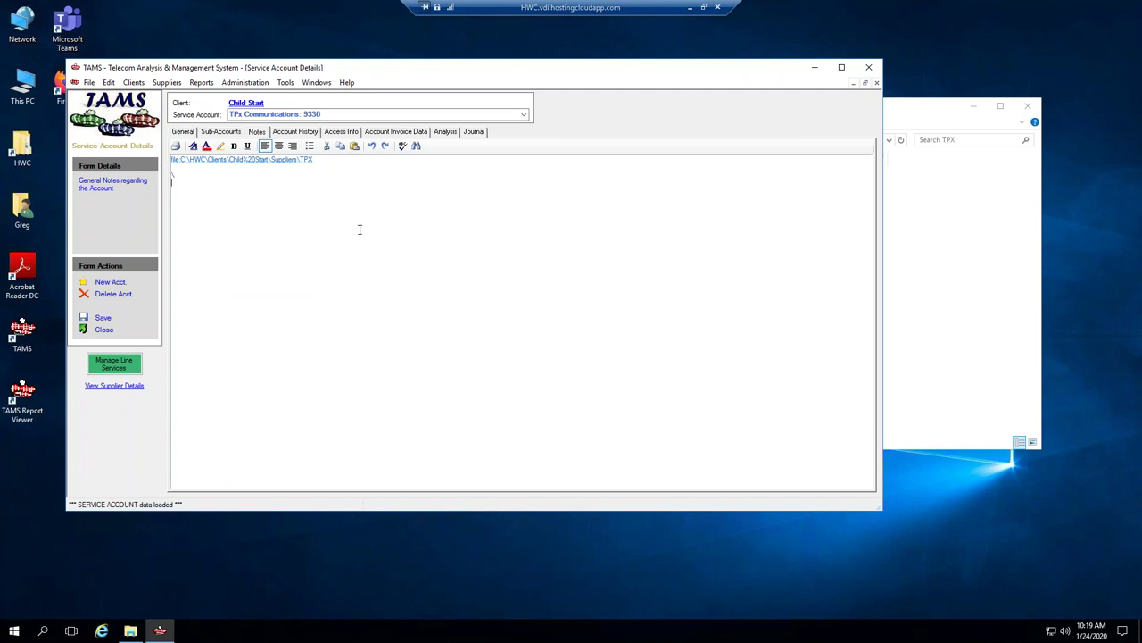
pyautogui.click(101, 317)
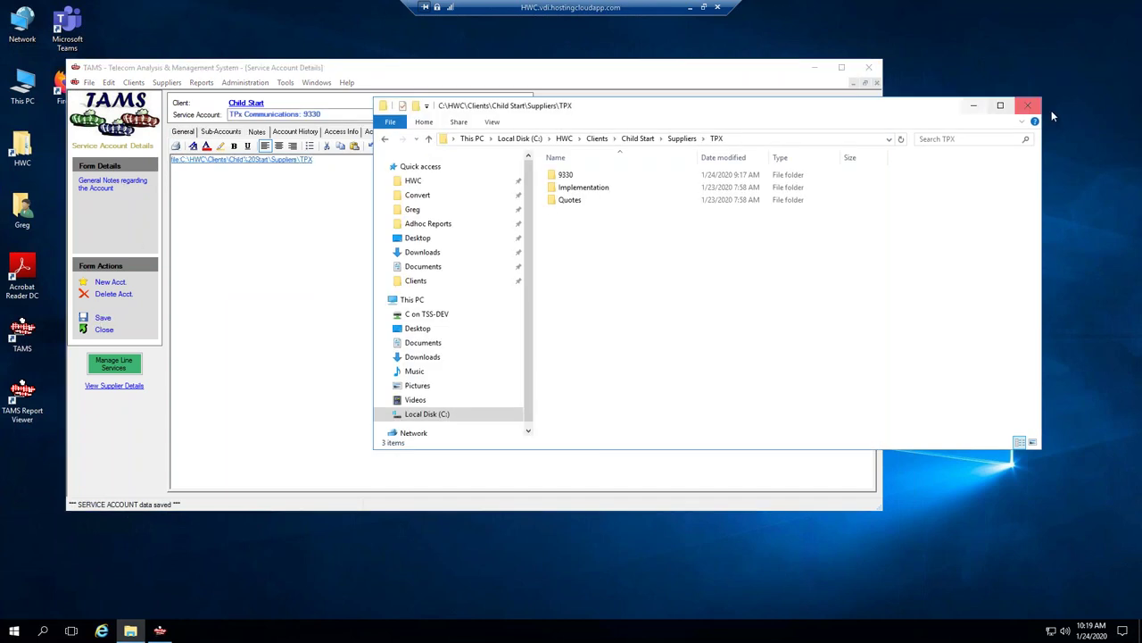
pyautogui.click(1048, 111)
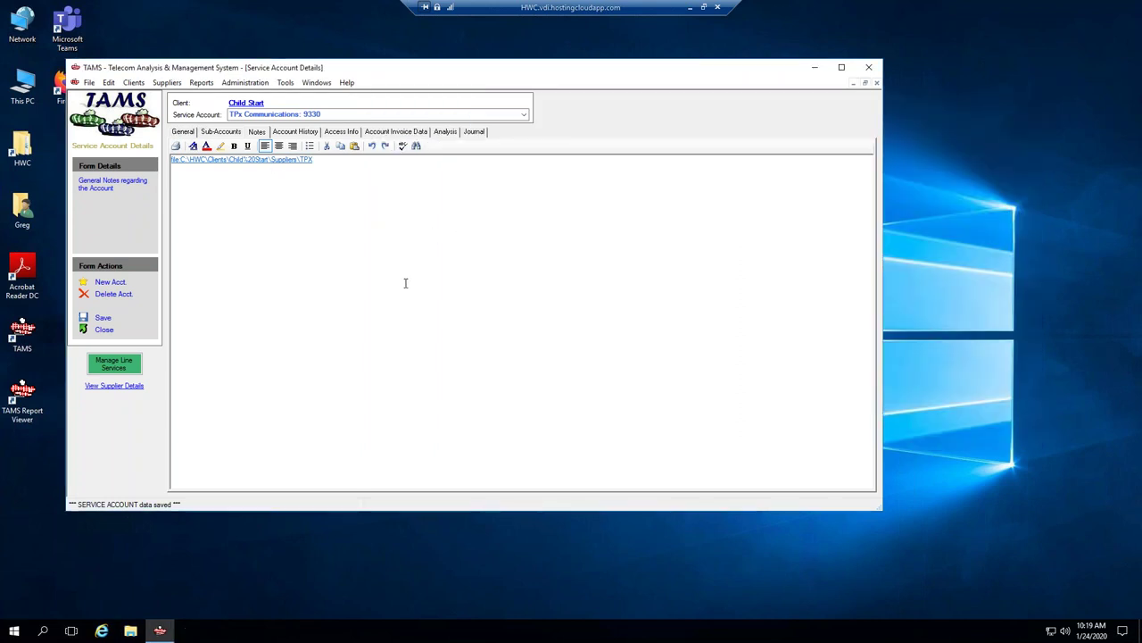
# Open the TPX\9330 folder from the notes link and copy its address.
pyautogui.doubleClick(242, 163)
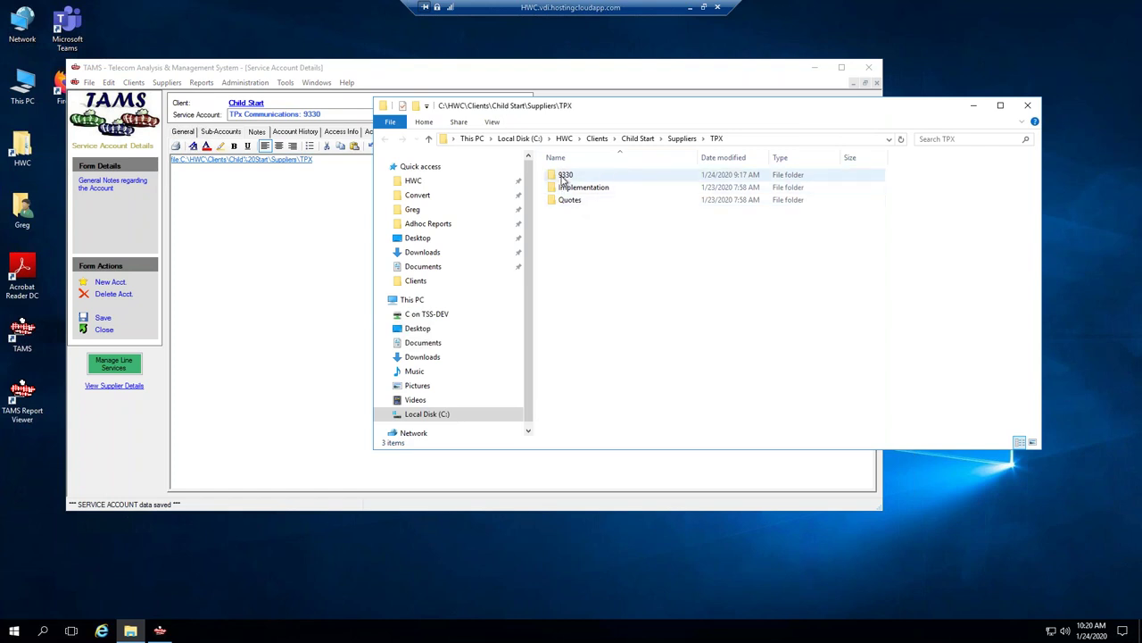
pyautogui.doubleClick(563, 176)
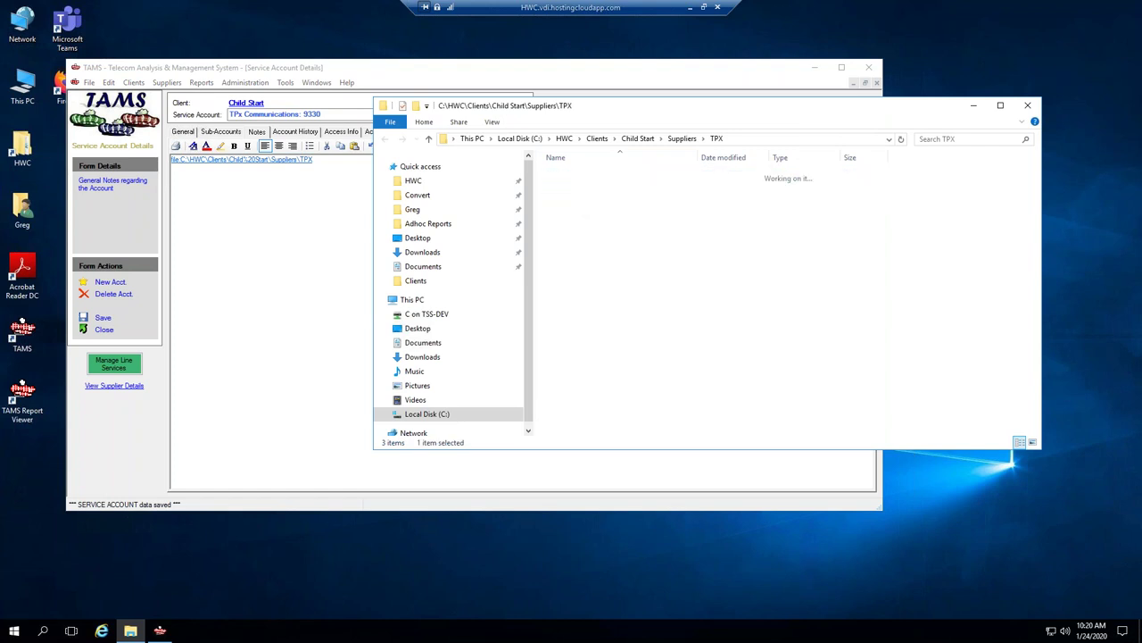
pyautogui.click(766, 140)
pyautogui.hotkey('ctrl', 'c')
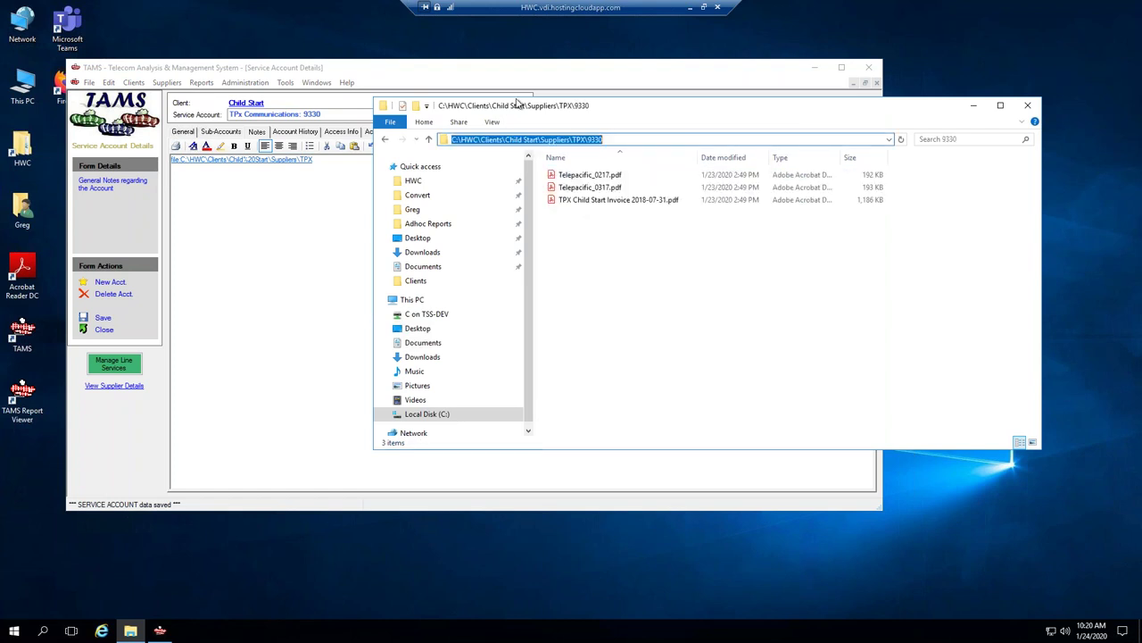
# Replace the old notes link with the TPX\9330 path, converted to a file link.
pyautogui.click(402, 67)
pyautogui.click(314, 159)
pyautogui.moveTo(184, 150); pyautogui.dragTo(139, 148)
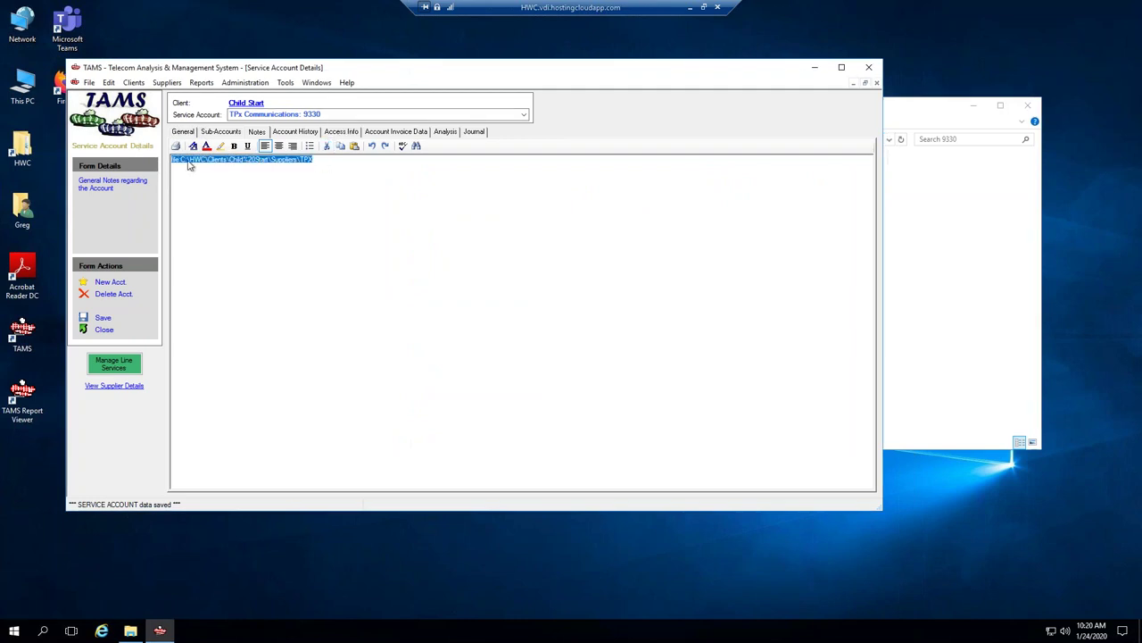
pyautogui.hotkey('ctrl', 'v')
pyautogui.click(166, 160)
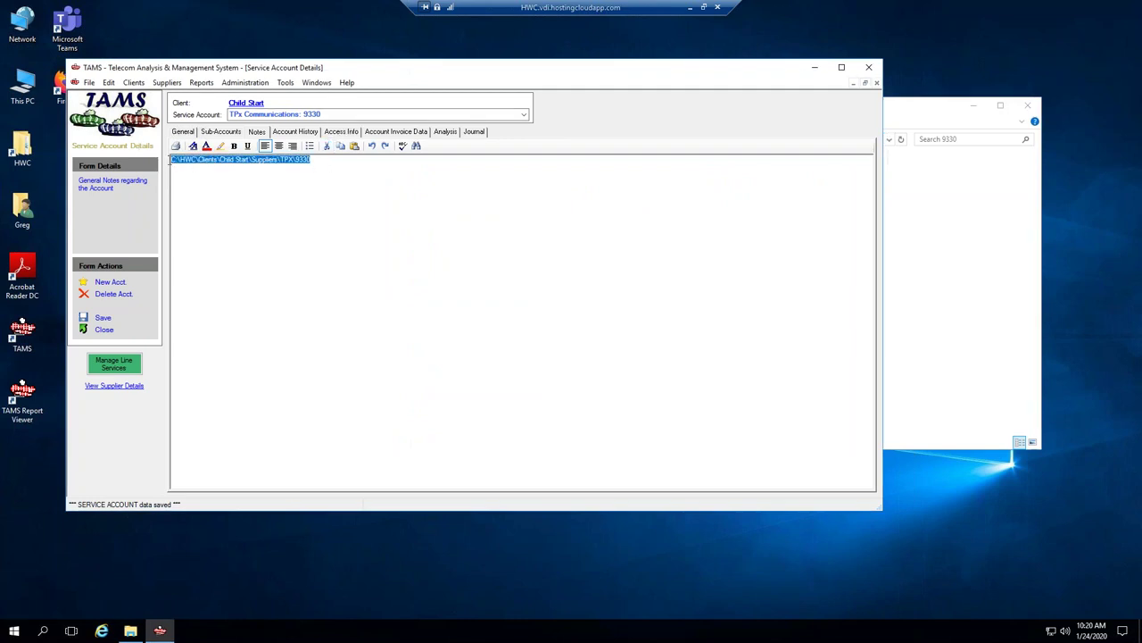
pyautogui.rightClick(182, 161)
pyautogui.click(222, 258)
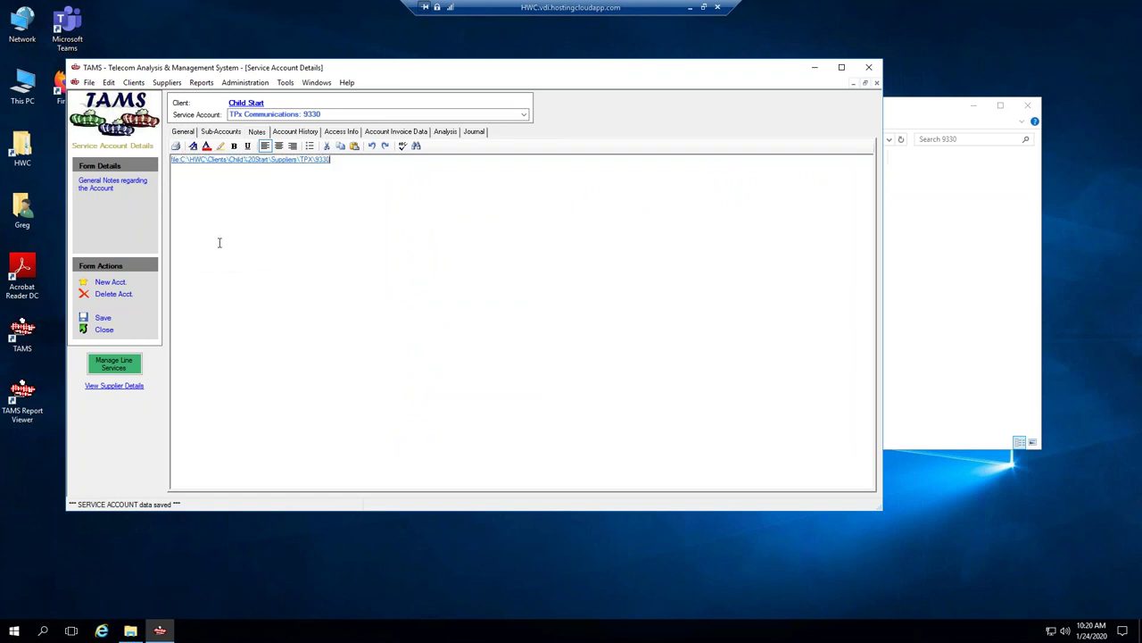
pyautogui.press('Return')
pyautogui.moveTo(926, 112); pyautogui.dragTo(914, 206)
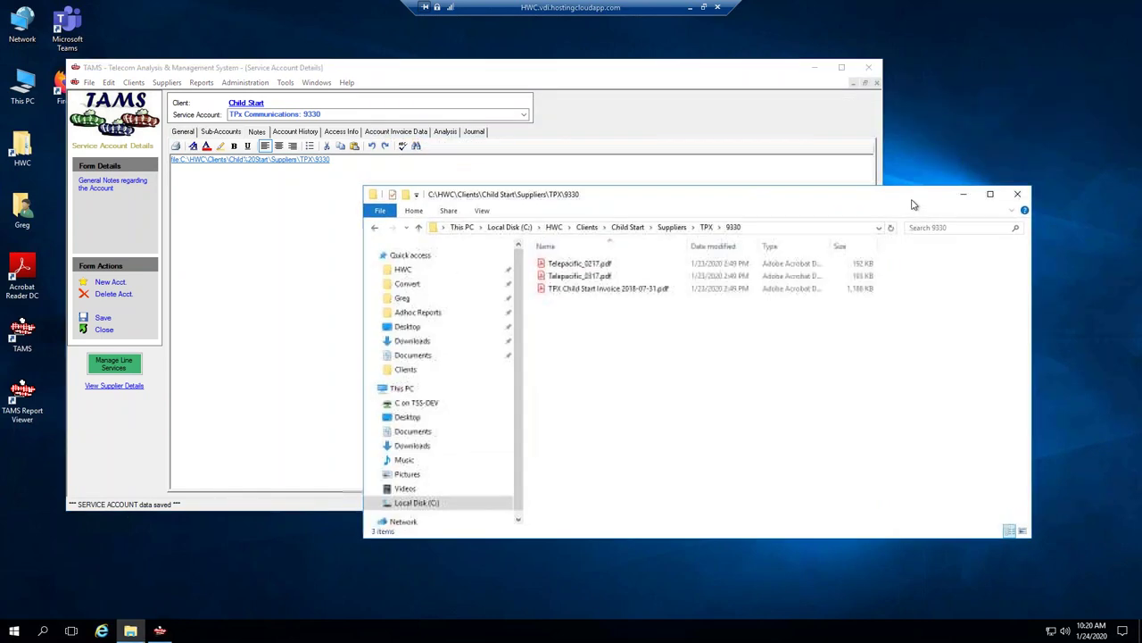
# Add a new journal item to the TPx account and begin editing its title.
pyautogui.click(475, 133)
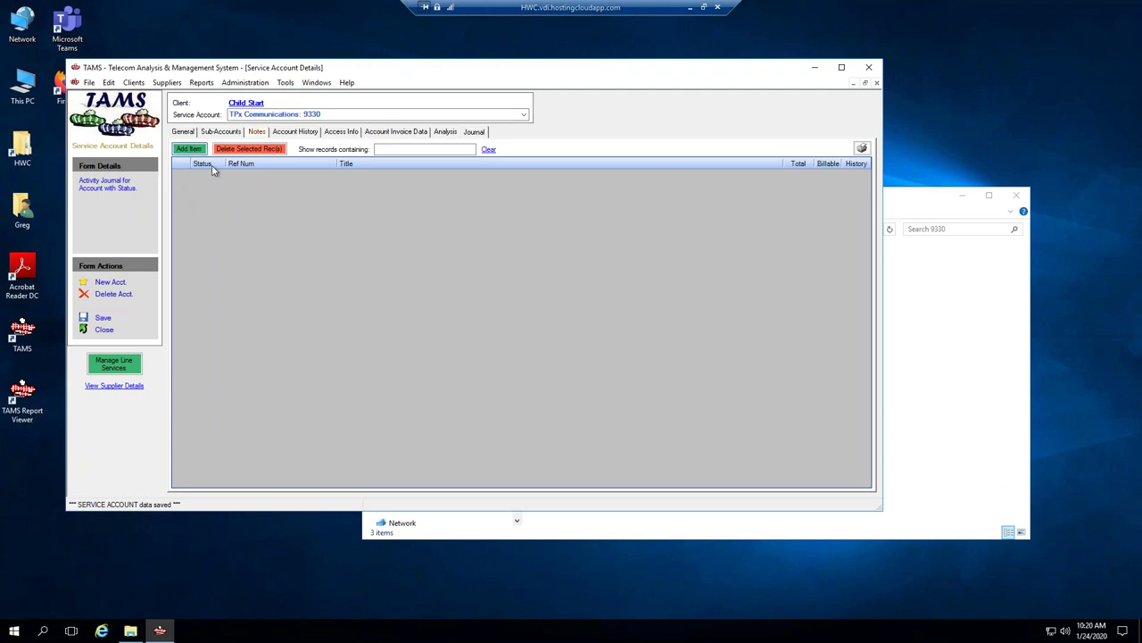
pyautogui.click(188, 148)
pyautogui.click(349, 175)
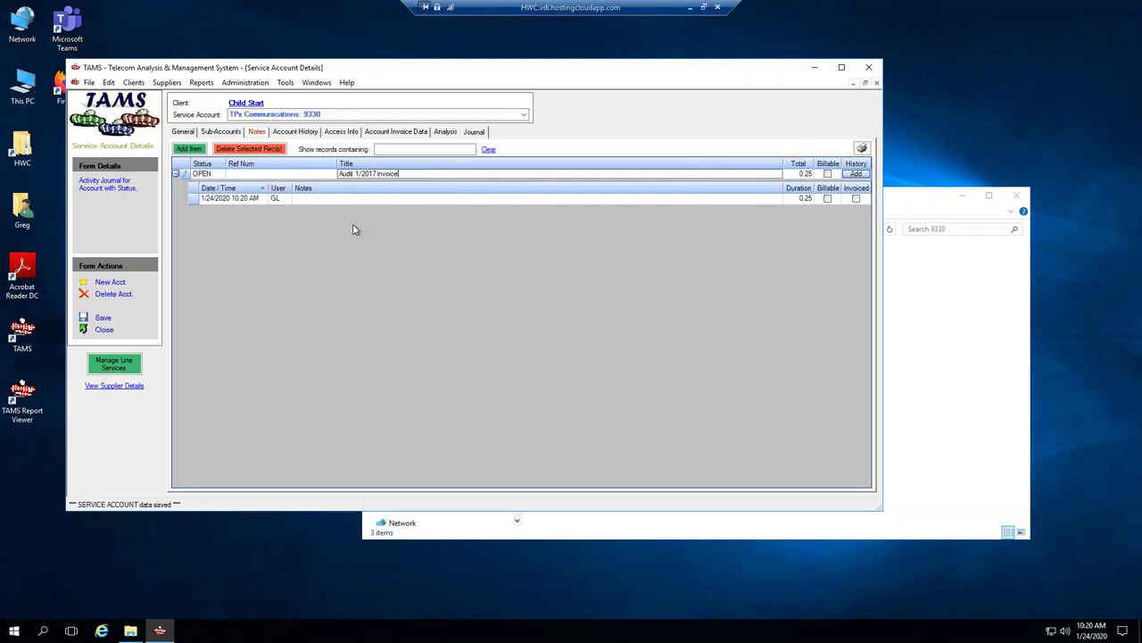
# Edit the note text of the journal entry.
pyautogui.click(295, 198)
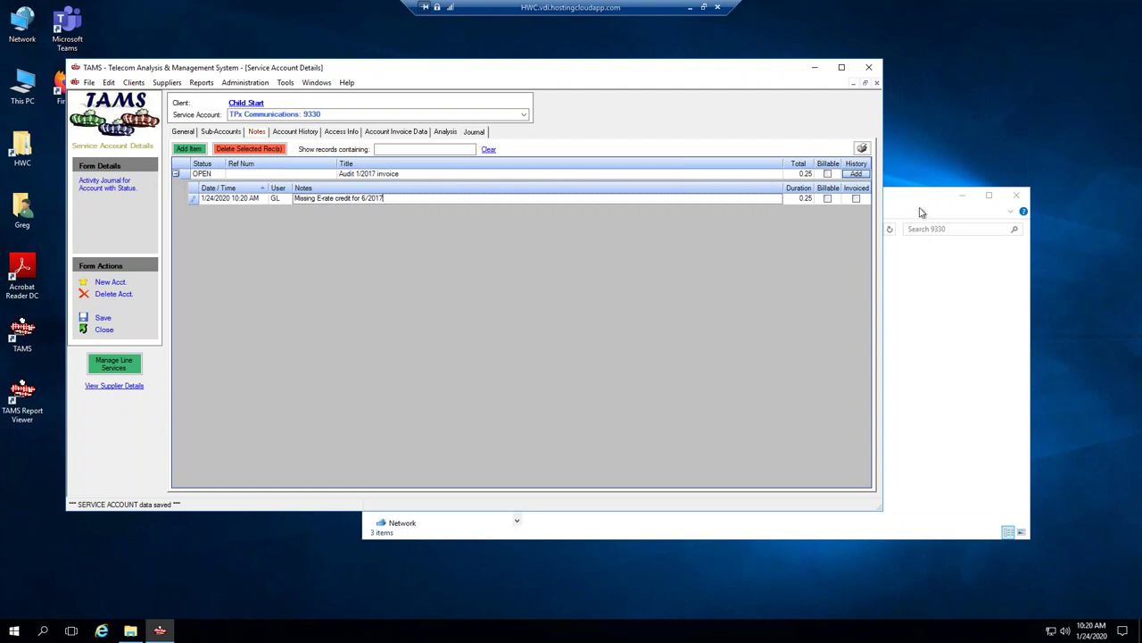
pyautogui.moveTo(924, 200); pyautogui.dragTo(926, 220)
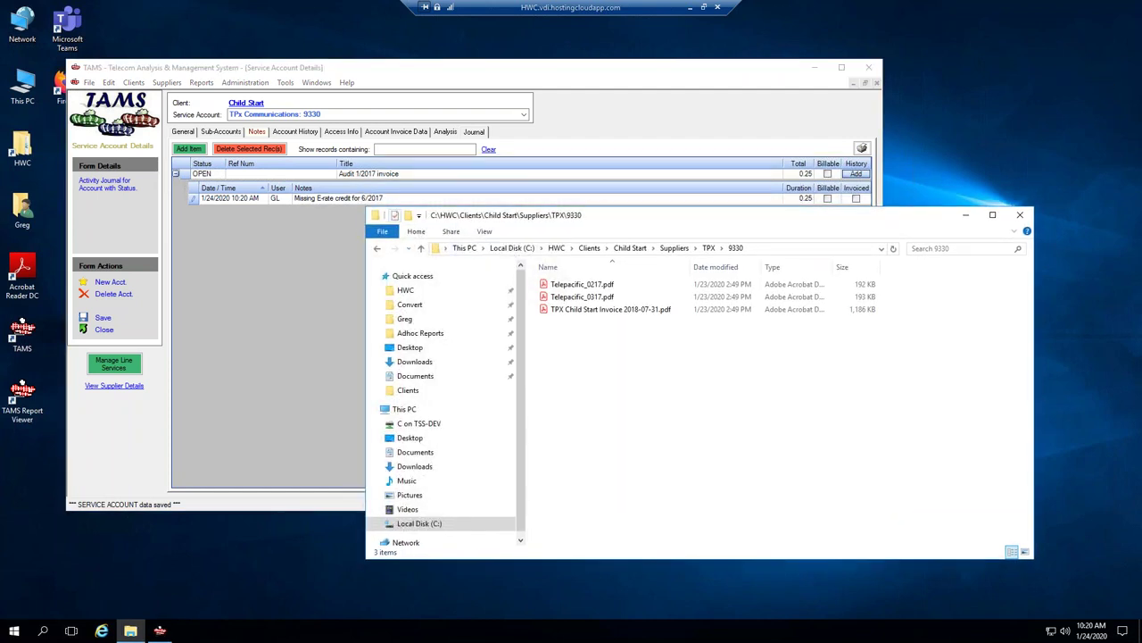
pyautogui.click(399, 200)
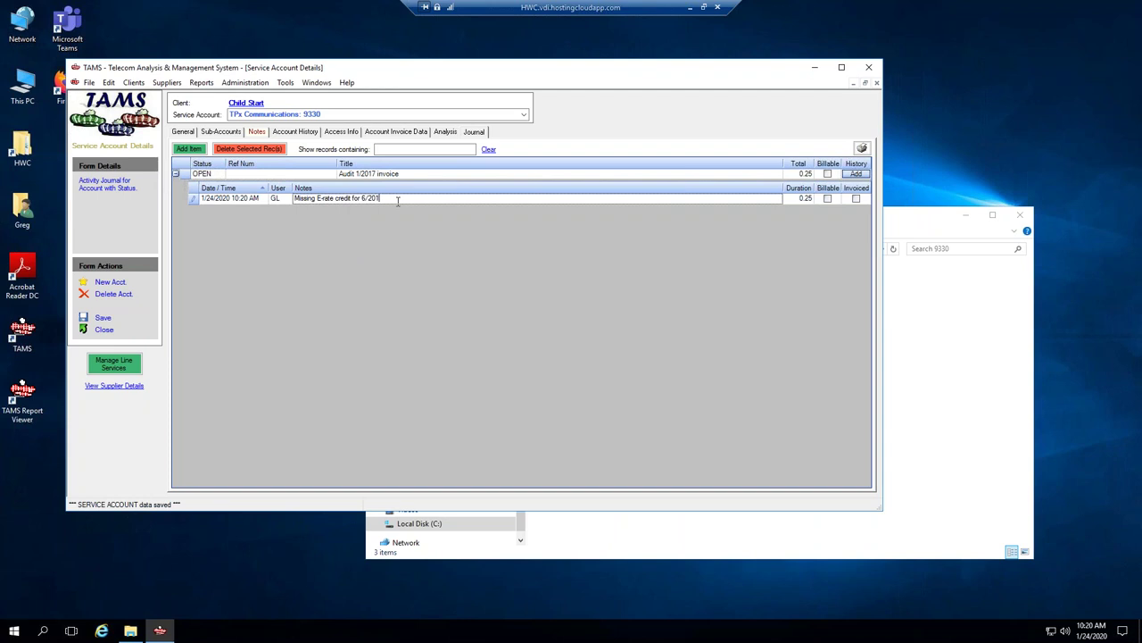
# Expand the Audit 1/2017 invoice entry, then cancel its delete prompt to keep it.
pyautogui.click(103, 319)
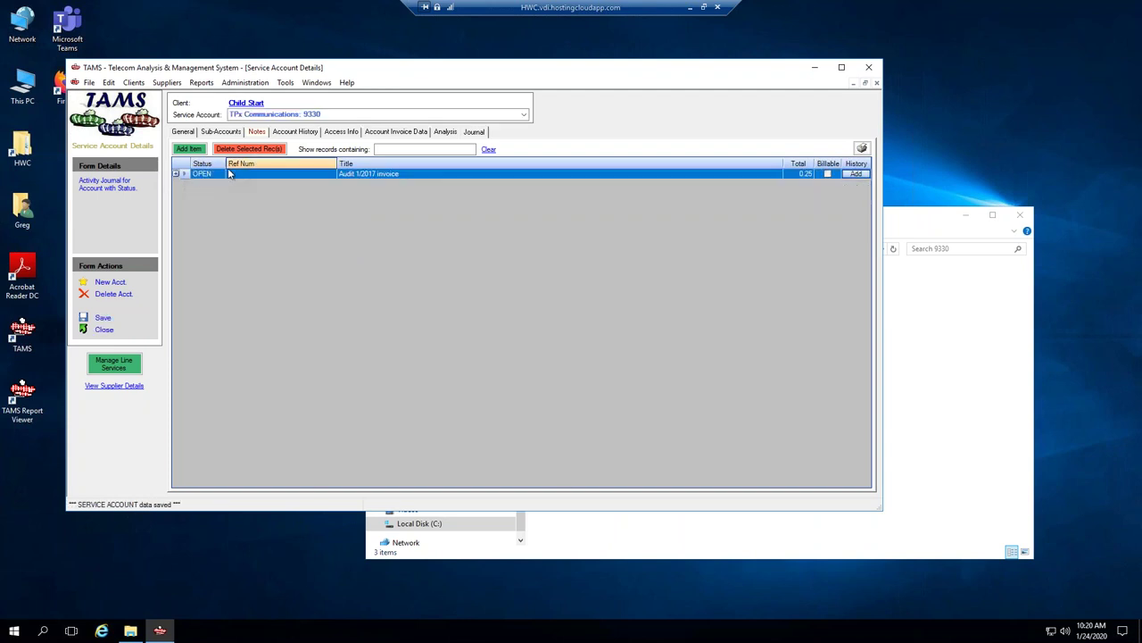
pyautogui.click(177, 175)
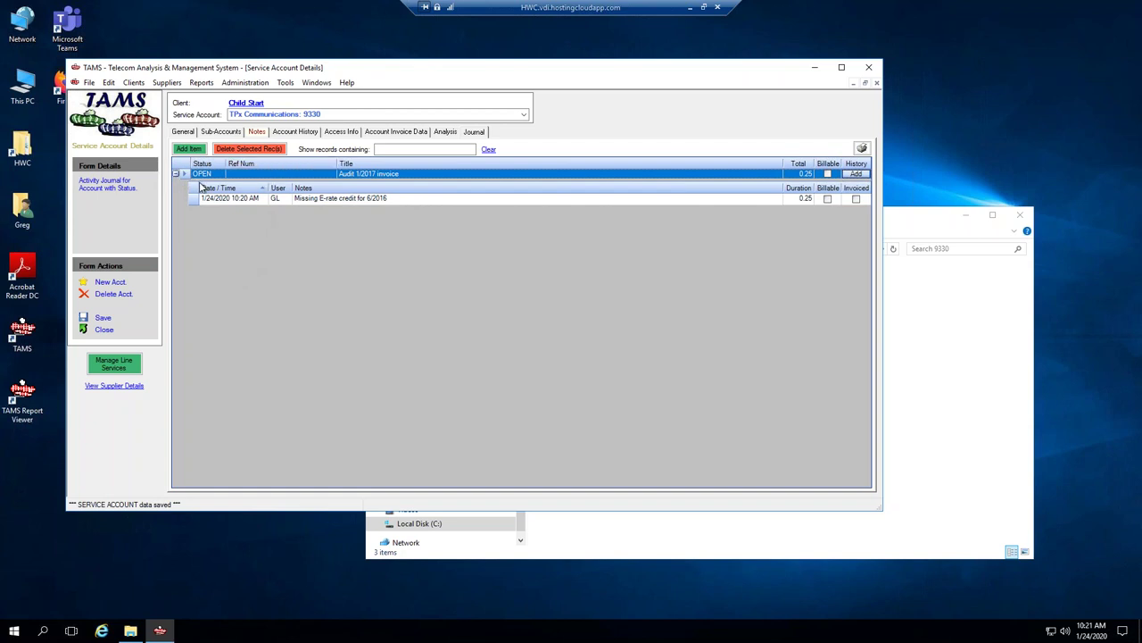
pyautogui.click(250, 149)
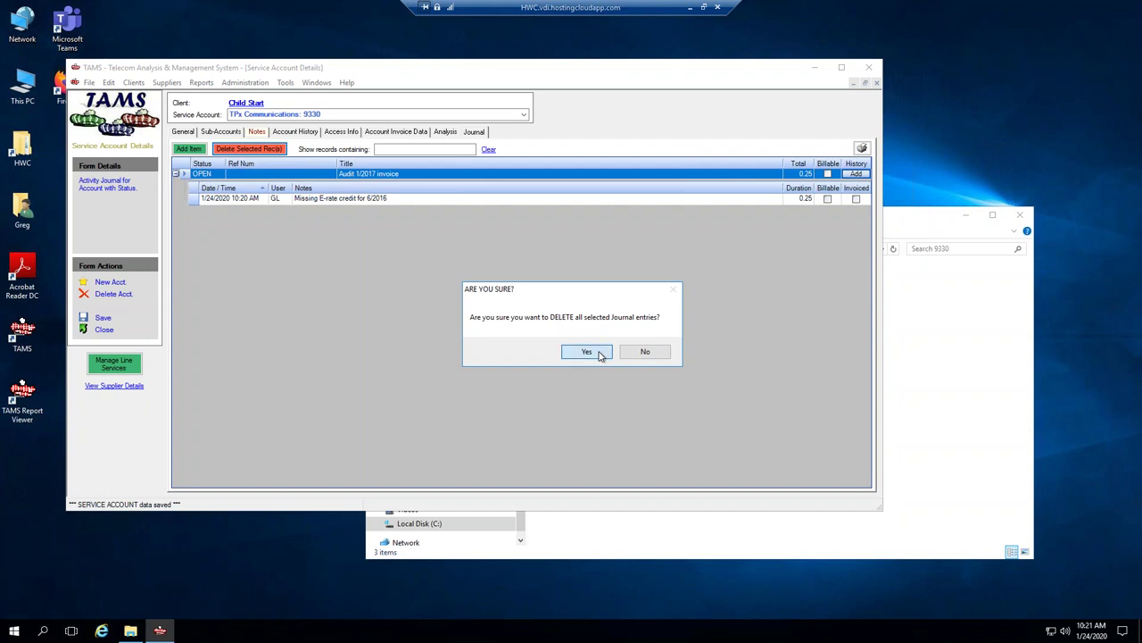
pyautogui.click(643, 350)
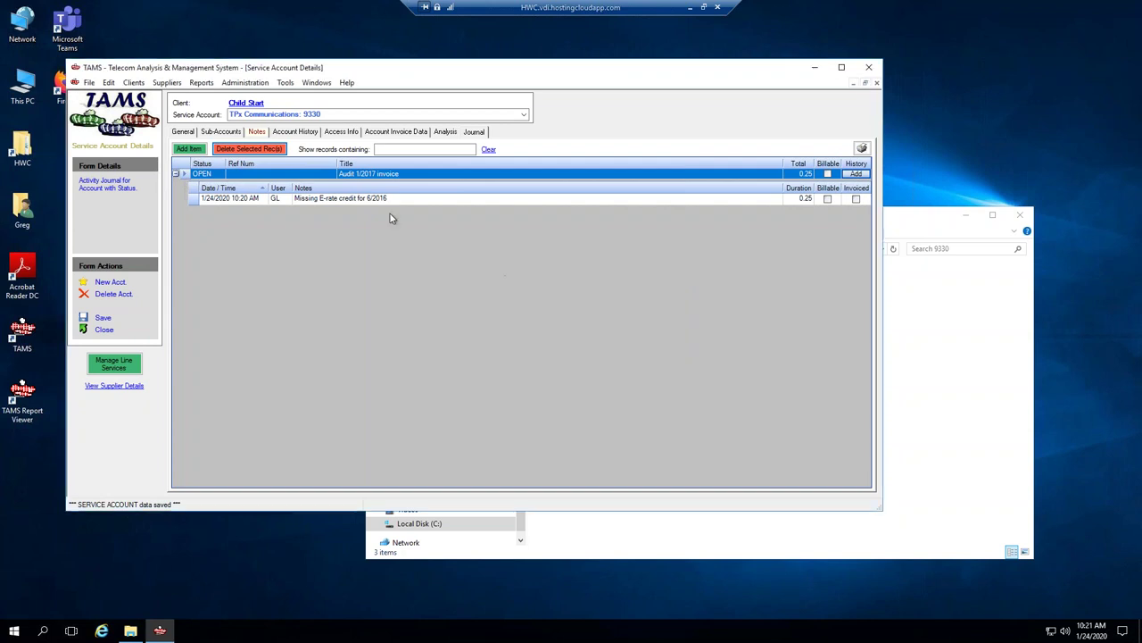
# Prefix the title with 'EXAMPLE:' so it reads 'EXAMPLE: Audit 1/2017 invoice'.
pyautogui.click(344, 173)
pyautogui.click(339, 173)
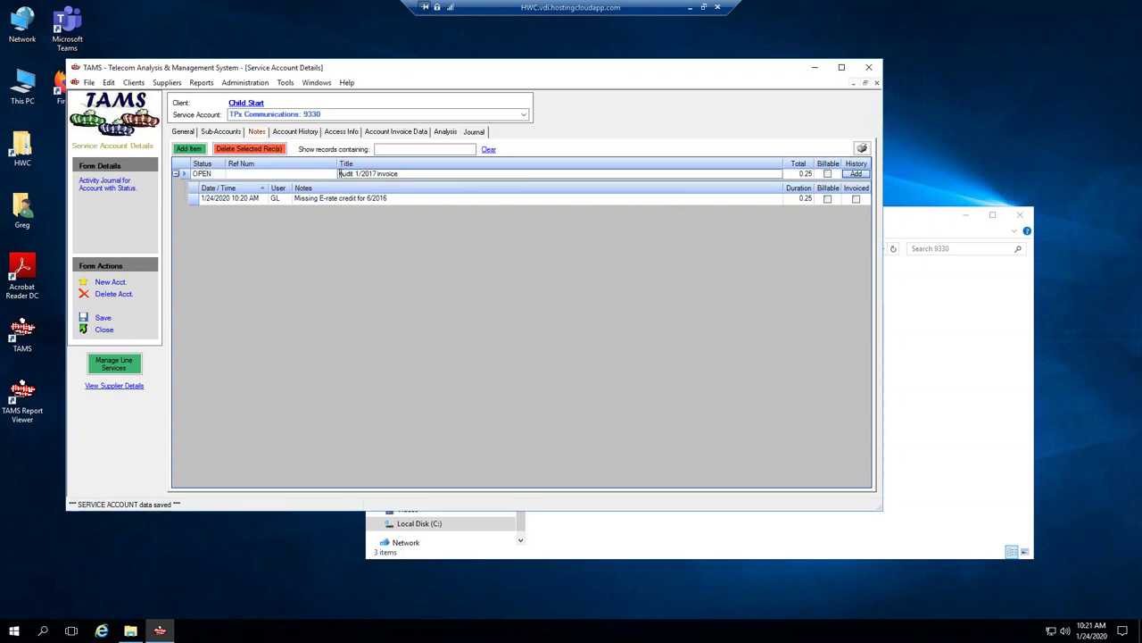
pyautogui.write('EXAMPLE:')
pyautogui.click(103, 317)
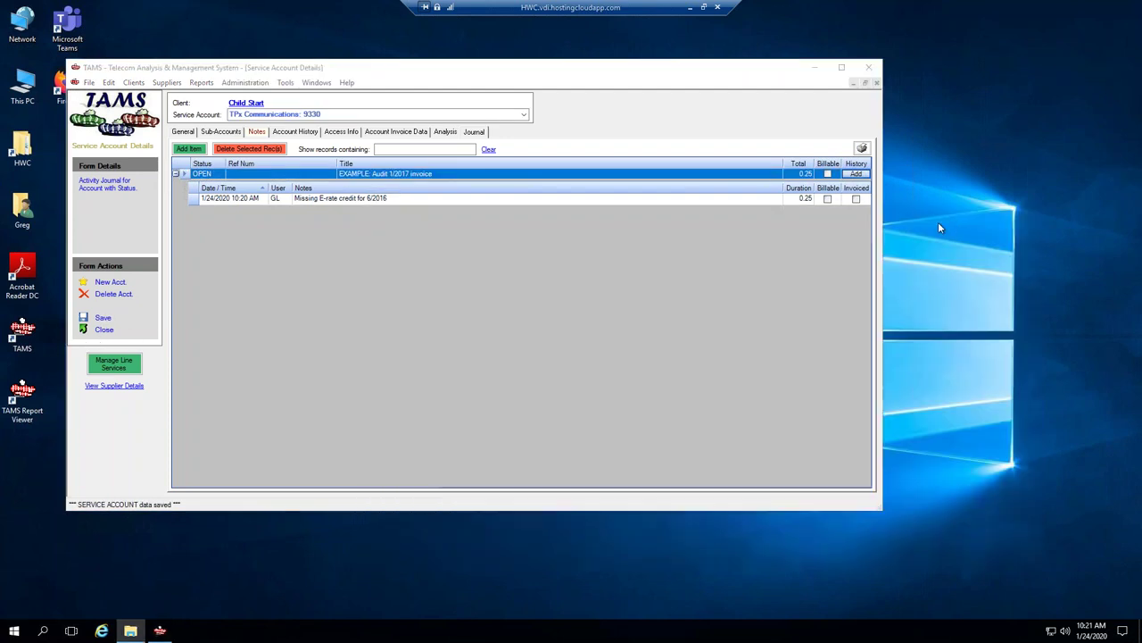
pyautogui.click(260, 134)
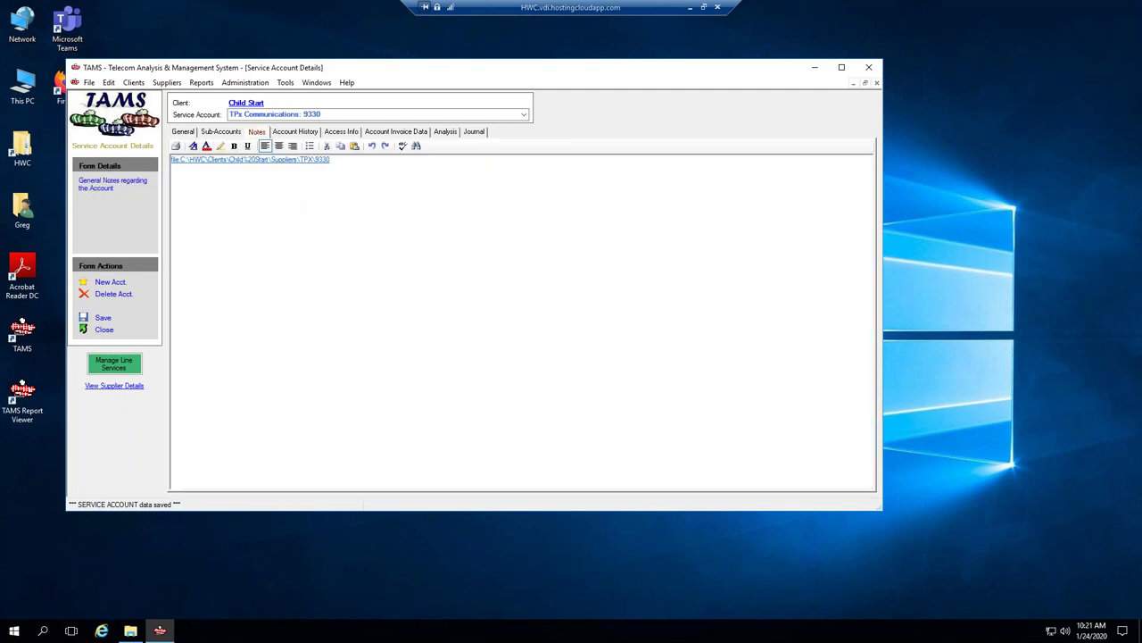
# Open Telepacific_0317.pdf from the account's invoice folder and review its page-3 charges.
pyautogui.click(283, 161)
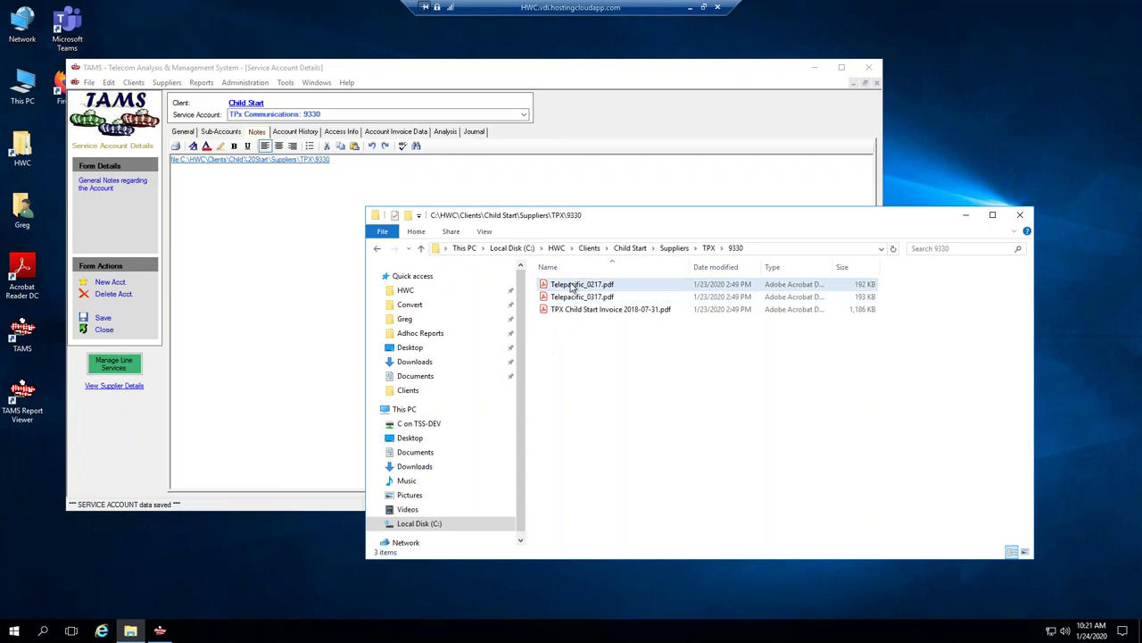
pyautogui.click(569, 300)
pyautogui.doubleClick(574, 297)
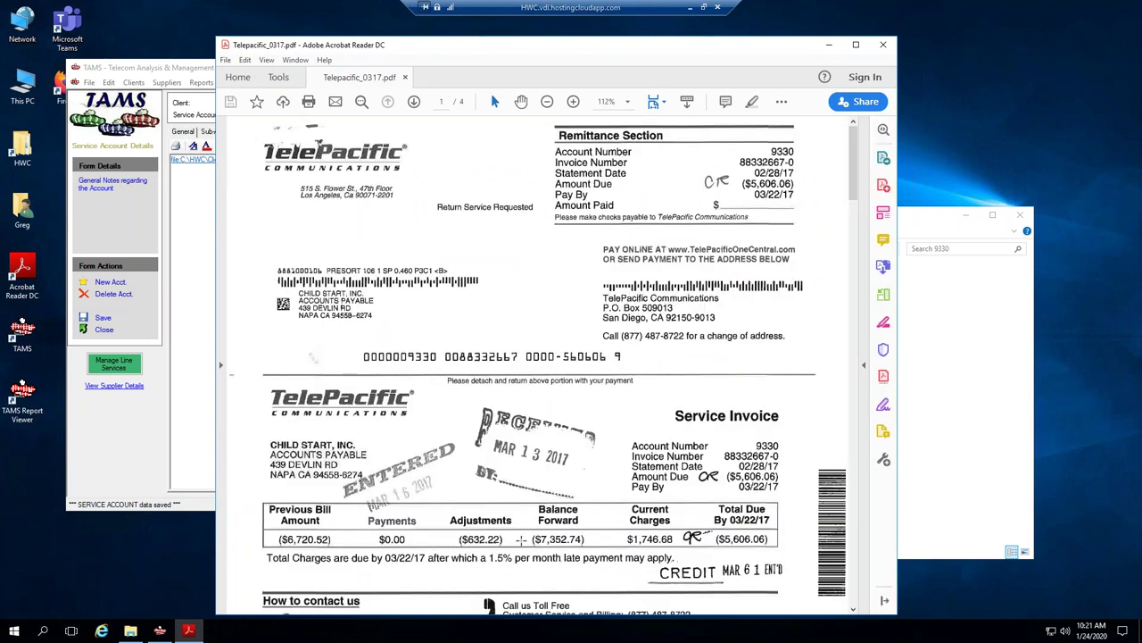
pyautogui.scroll(-4, 482, 538)
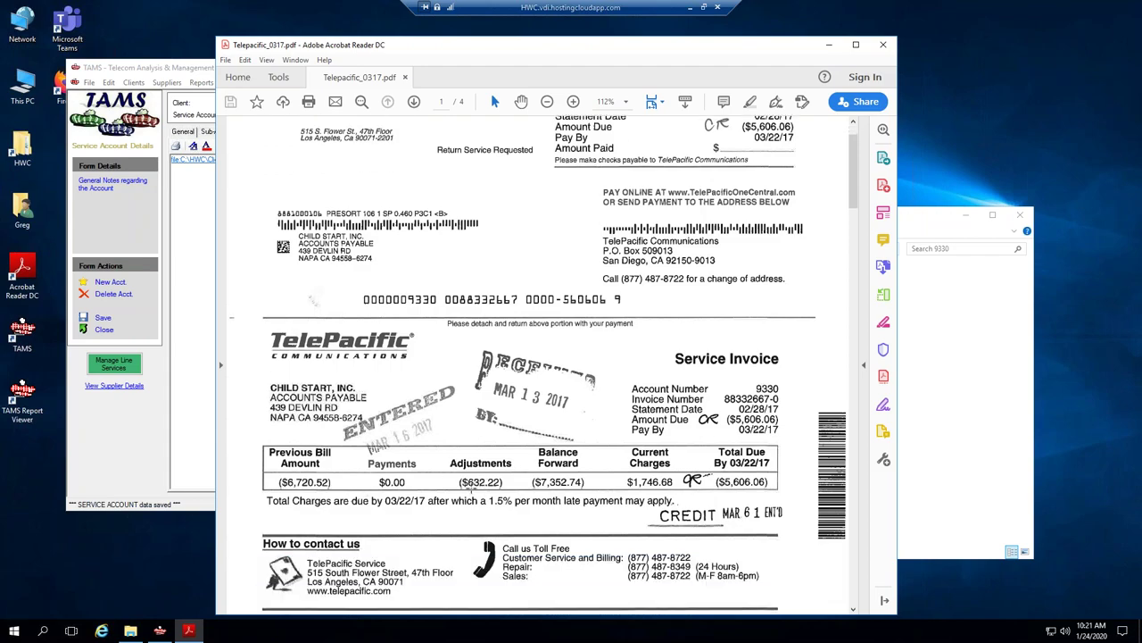
pyautogui.scroll(-3, 491, 444)
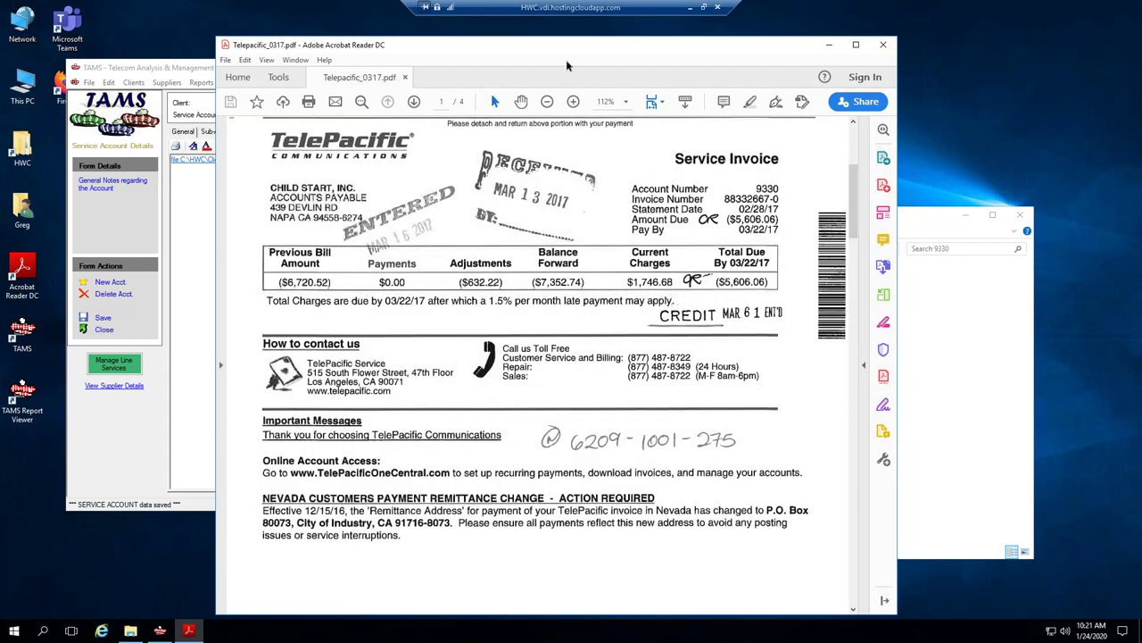
pyautogui.moveTo(649, 50); pyautogui.dragTo(731, 44)
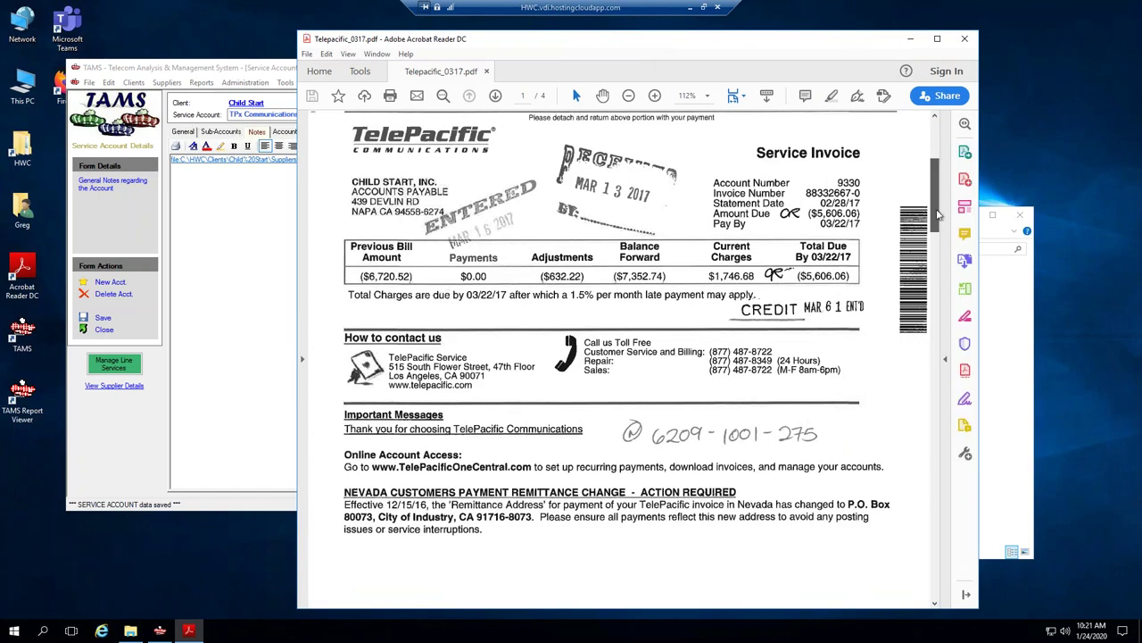
pyautogui.moveTo(937, 214); pyautogui.dragTo(944, 415)
pyautogui.click(269, 77)
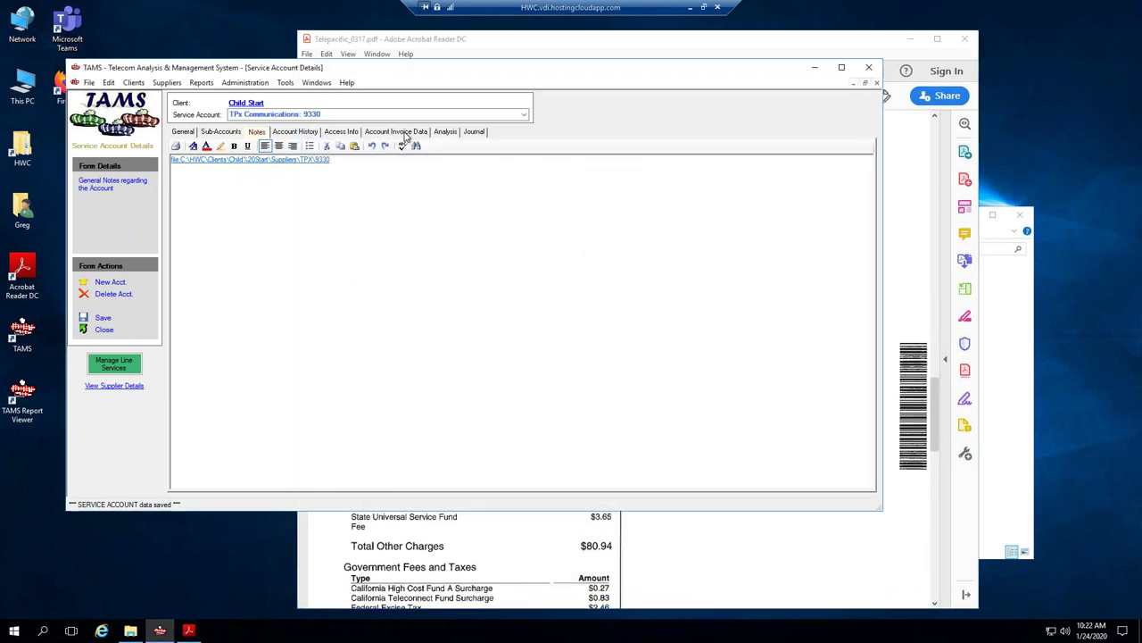
# Set the account invoice date to 2/28/2017.
pyautogui.click(406, 134)
pyautogui.click(251, 152)
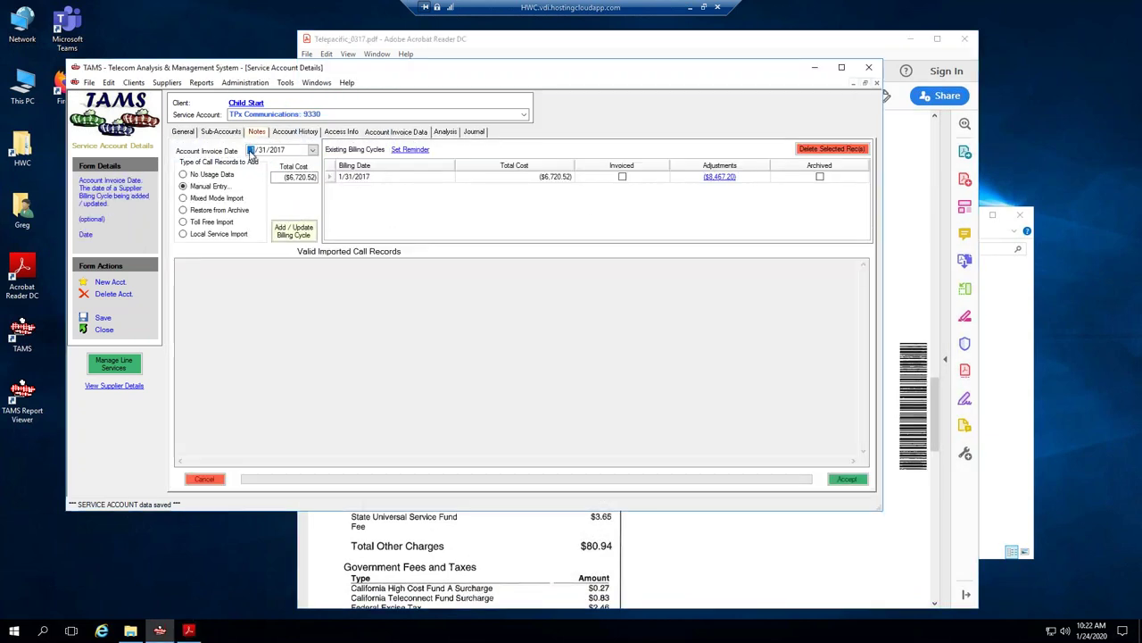
pyautogui.write('228')
# Check the PDF's USF credit, $1,746.68 current charges and ($632.22) total adjustments.
pyautogui.click(935, 410)
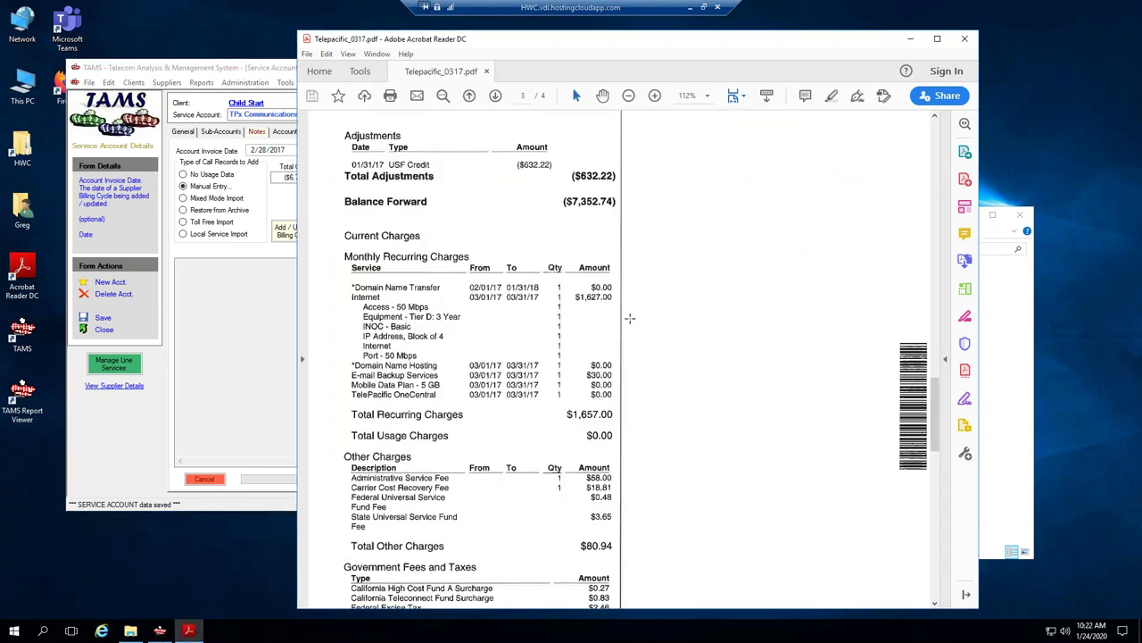
pyautogui.moveTo(574, 166); pyautogui.dragTo(702, 216)
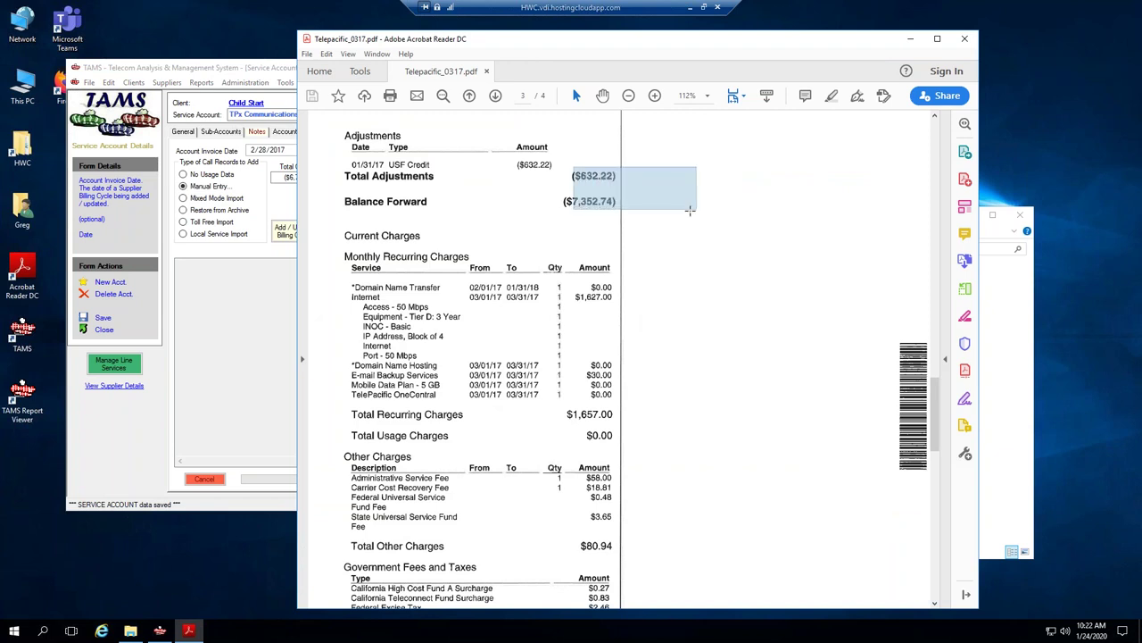
pyautogui.moveTo(349, 160); pyautogui.dragTo(436, 169)
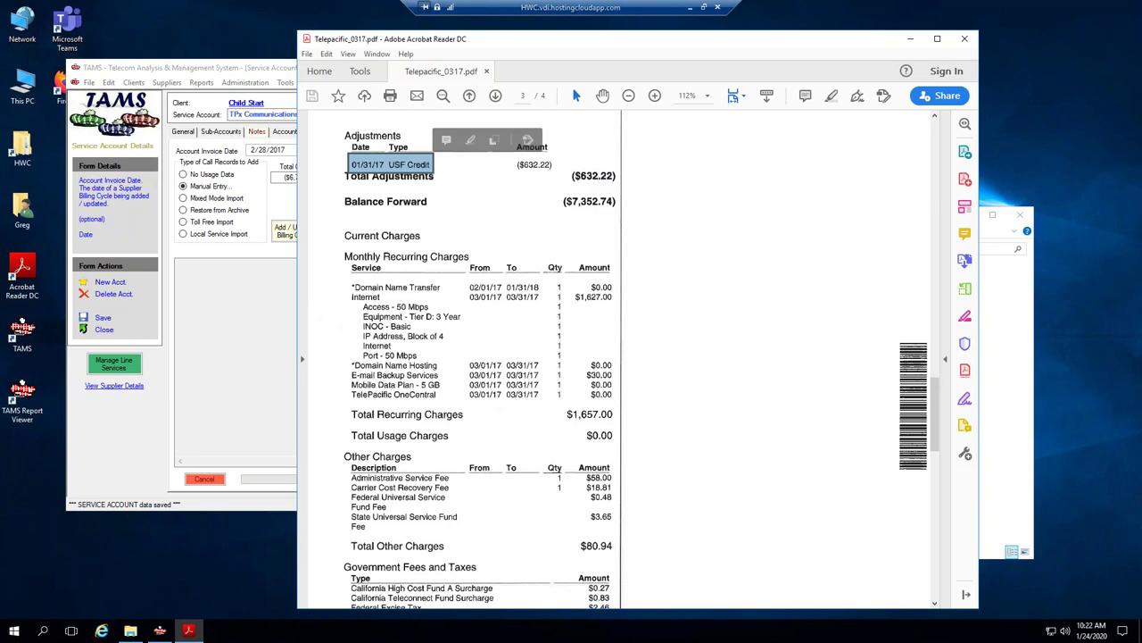
pyautogui.scroll(-3, 937, 402)
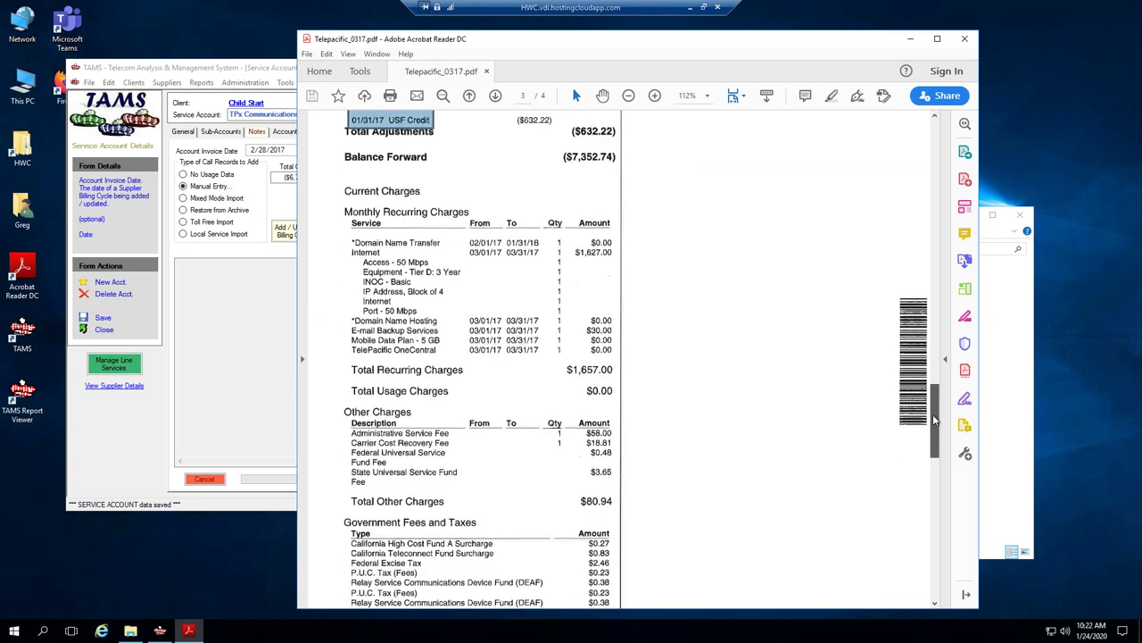
pyautogui.moveTo(934, 400); pyautogui.dragTo(934, 448)
pyautogui.moveTo(543, 403); pyautogui.dragTo(643, 437)
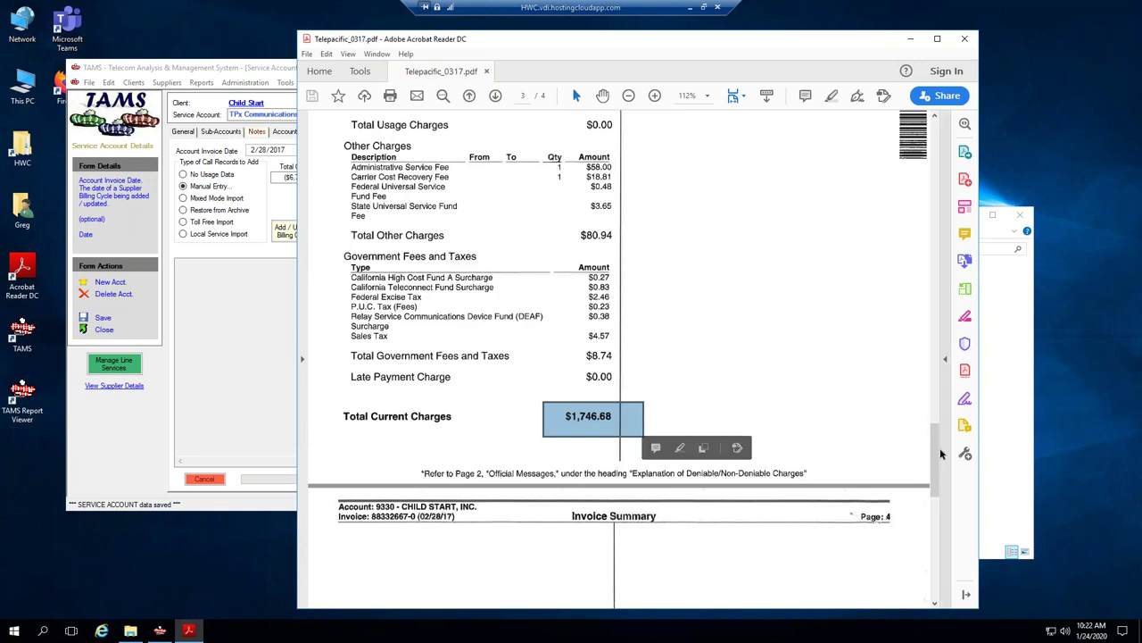
pyautogui.moveTo(934, 451); pyautogui.dragTo(930, 359)
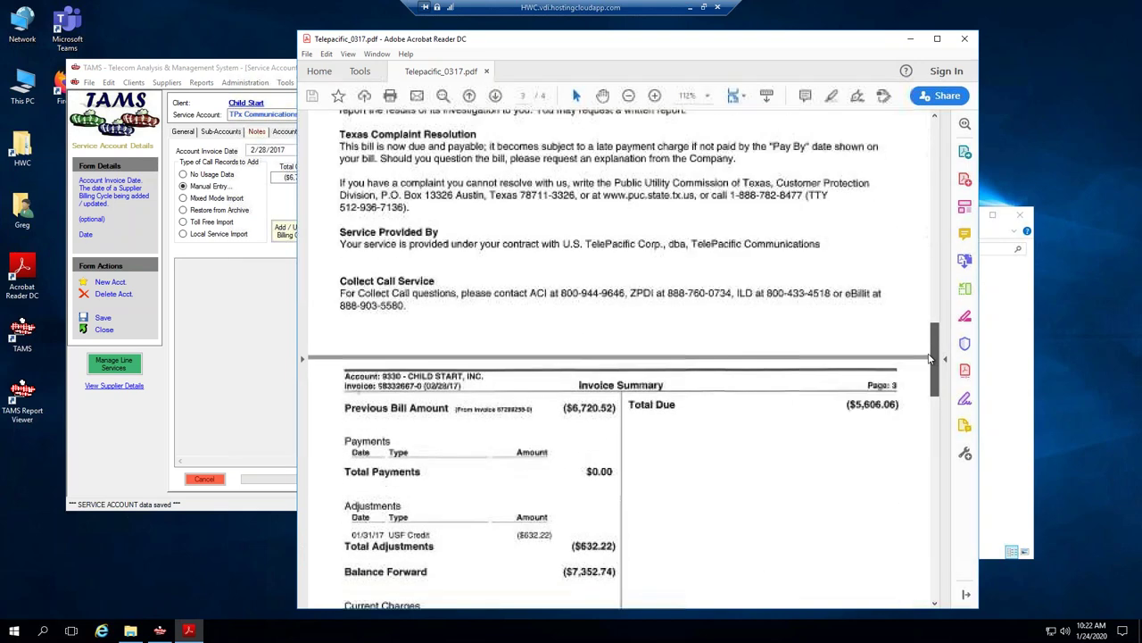
pyautogui.scroll(-1, 571, 465)
pyautogui.moveTo(564, 511); pyautogui.dragTo(628, 517)
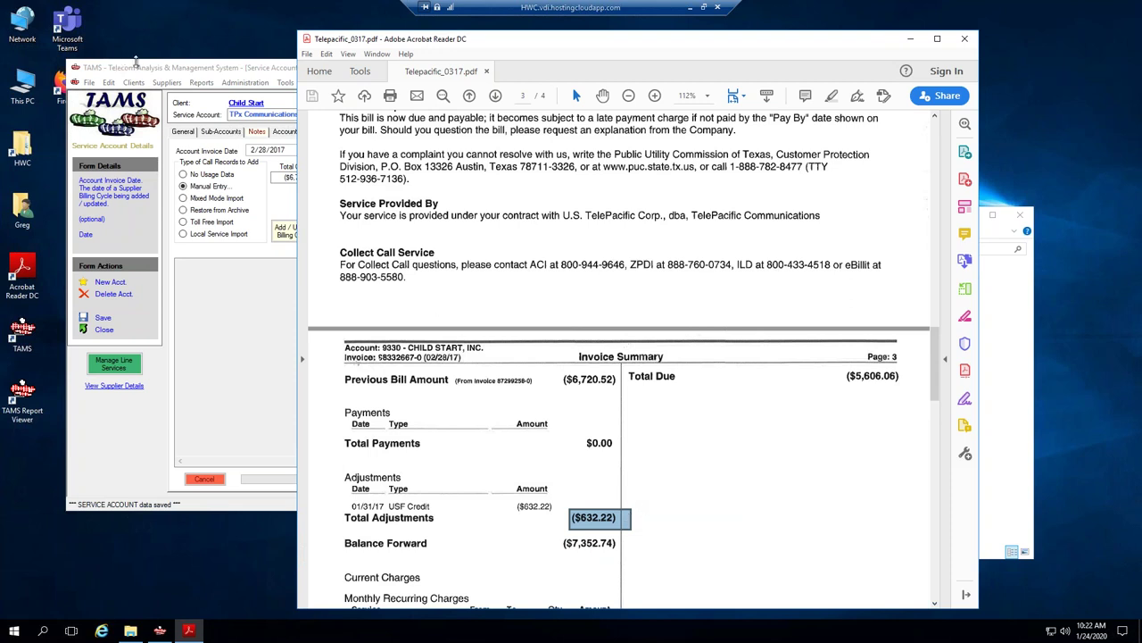
# Enter 1114.46 as the invoice's total cost.
pyautogui.click(136, 67)
pyautogui.press('Tab')
pyautogui.write('1')
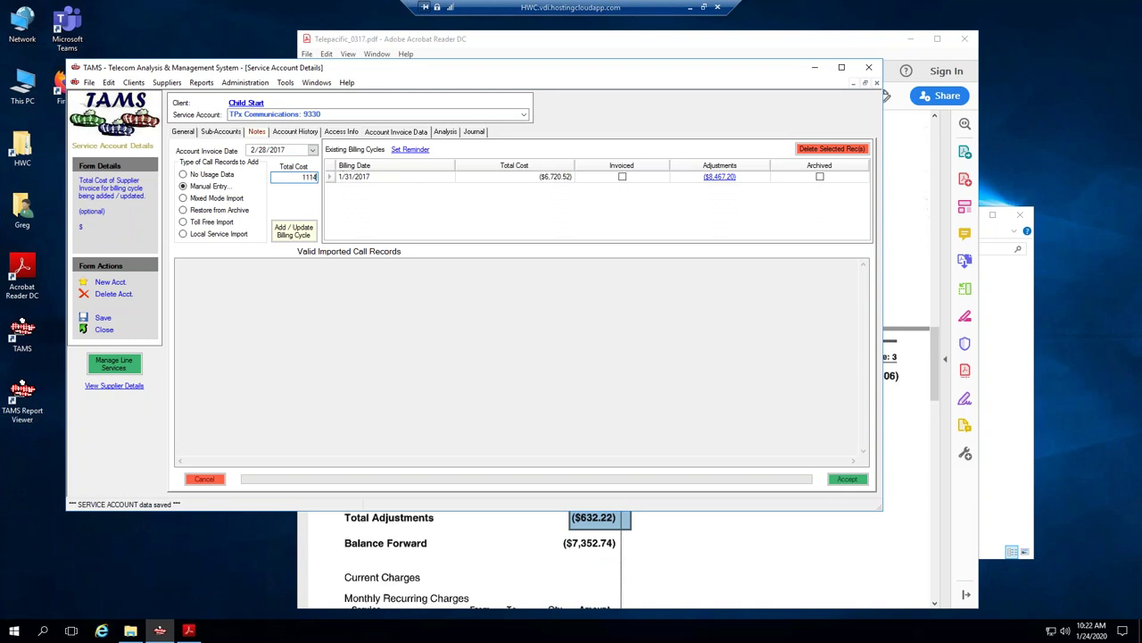
# Add the 2/28/2017 billing cycle and view its costs against the invoice.
pyautogui.click(289, 233)
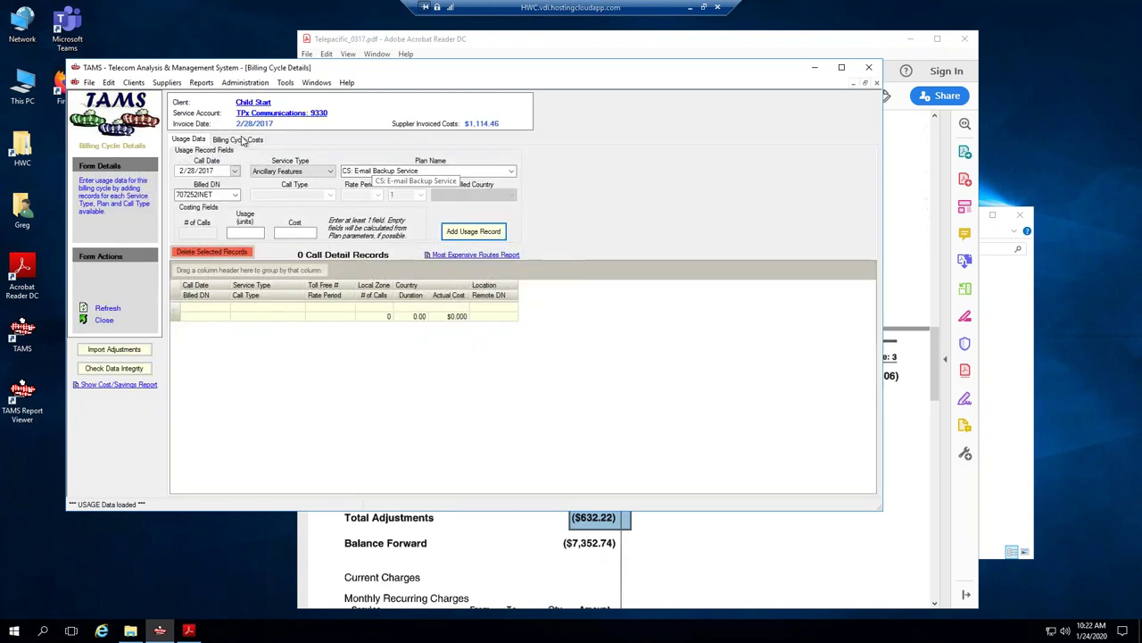
pyautogui.click(240, 139)
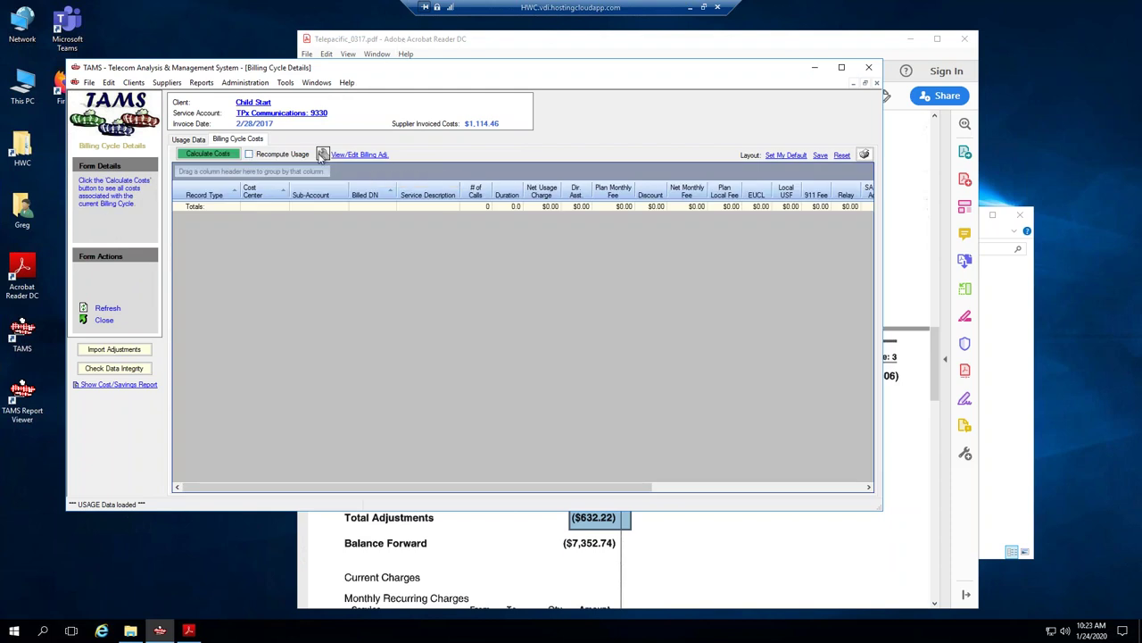
pyautogui.click(487, 42)
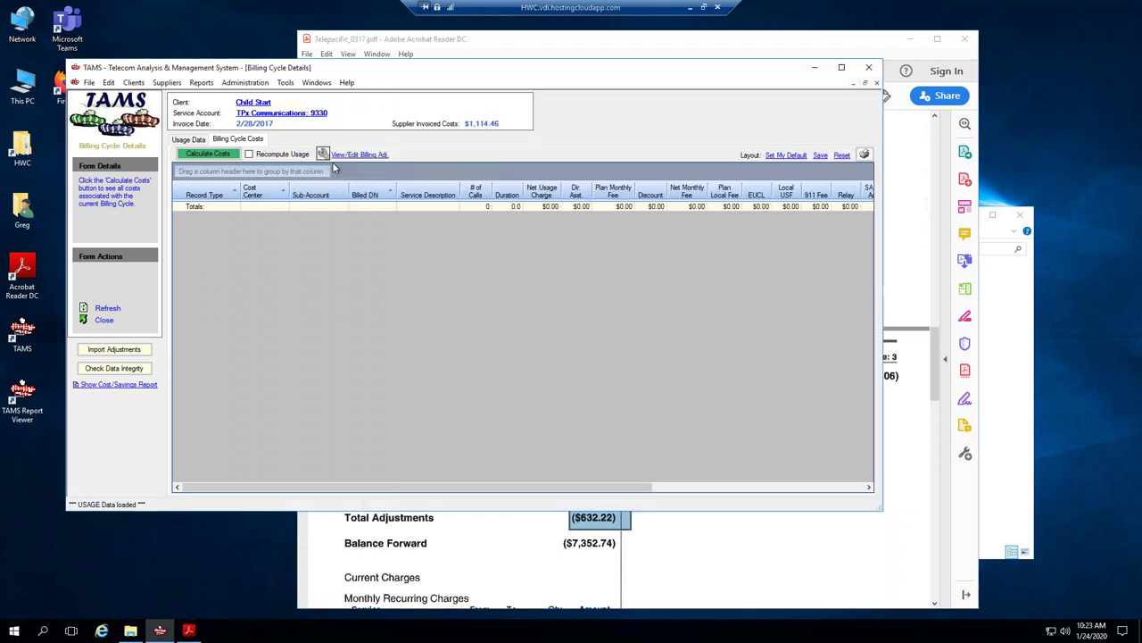
pyautogui.click(266, 69)
# Start a new billing adjustment assigned to line 707-252-INET.
pyautogui.click(337, 156)
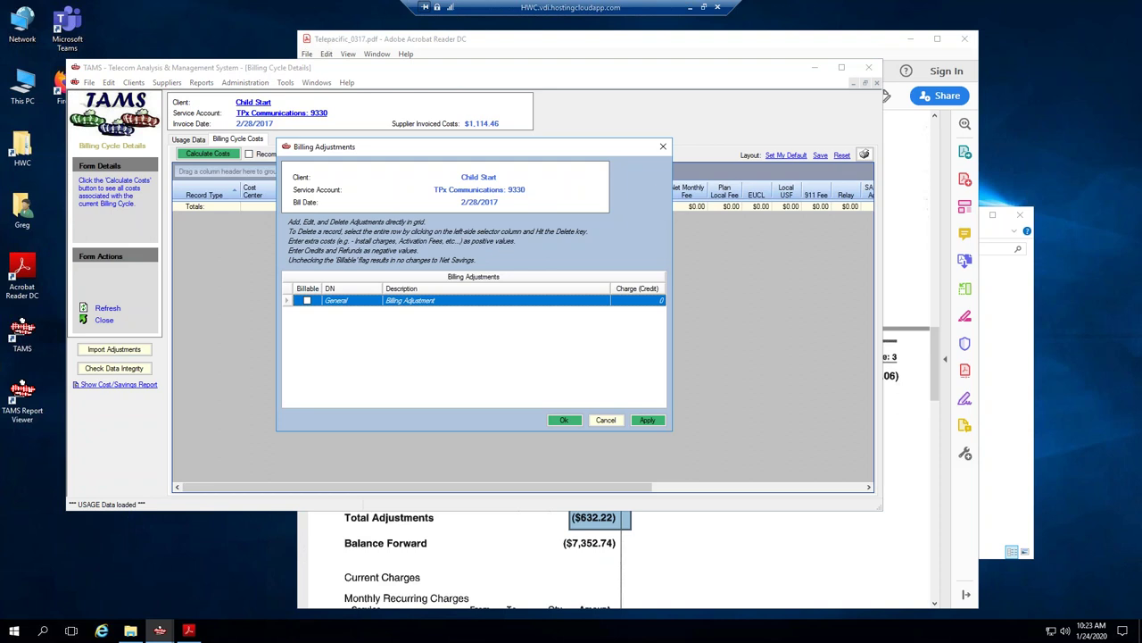
pyautogui.click(344, 304)
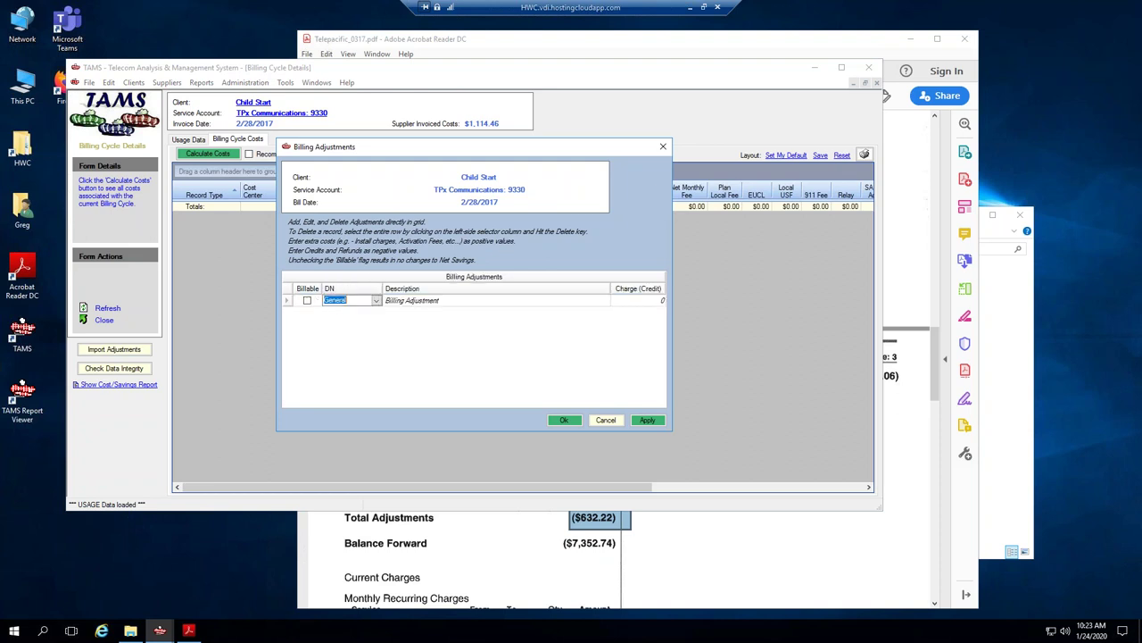
pyautogui.click(377, 301)
pyautogui.click(361, 320)
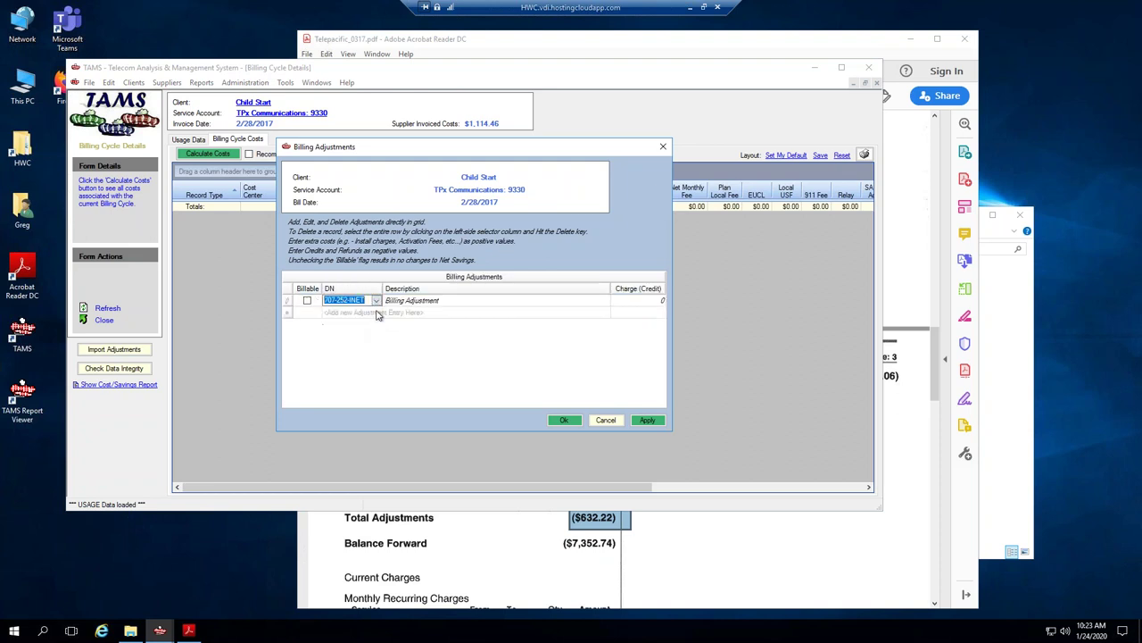
pyautogui.click(400, 301)
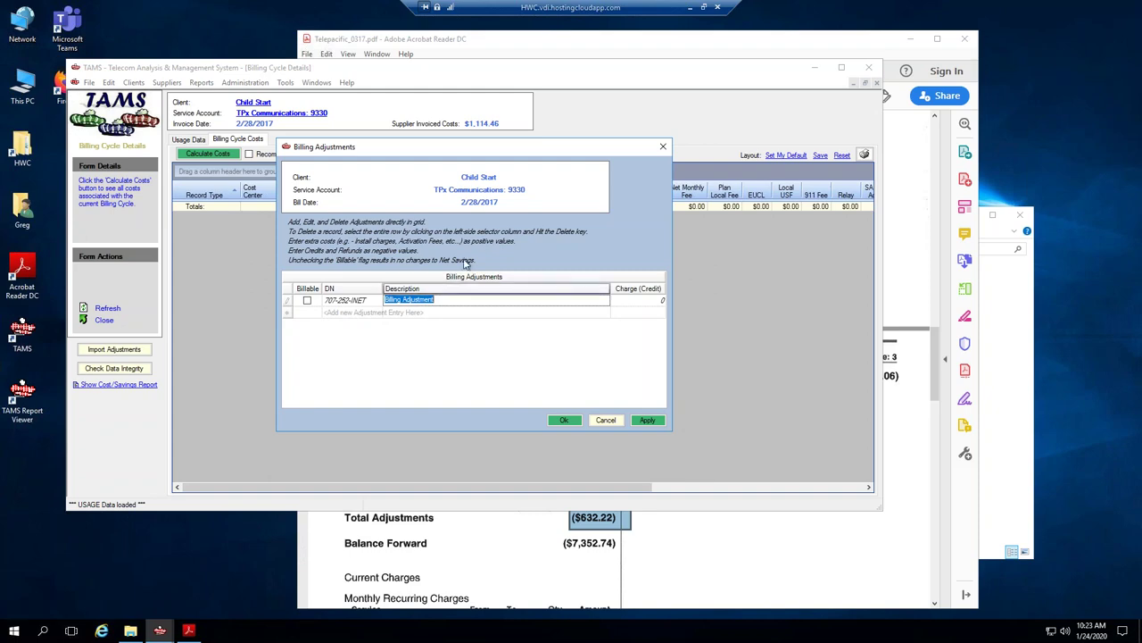
pyautogui.moveTo(822, 48); pyautogui.dragTo(1140, 27)
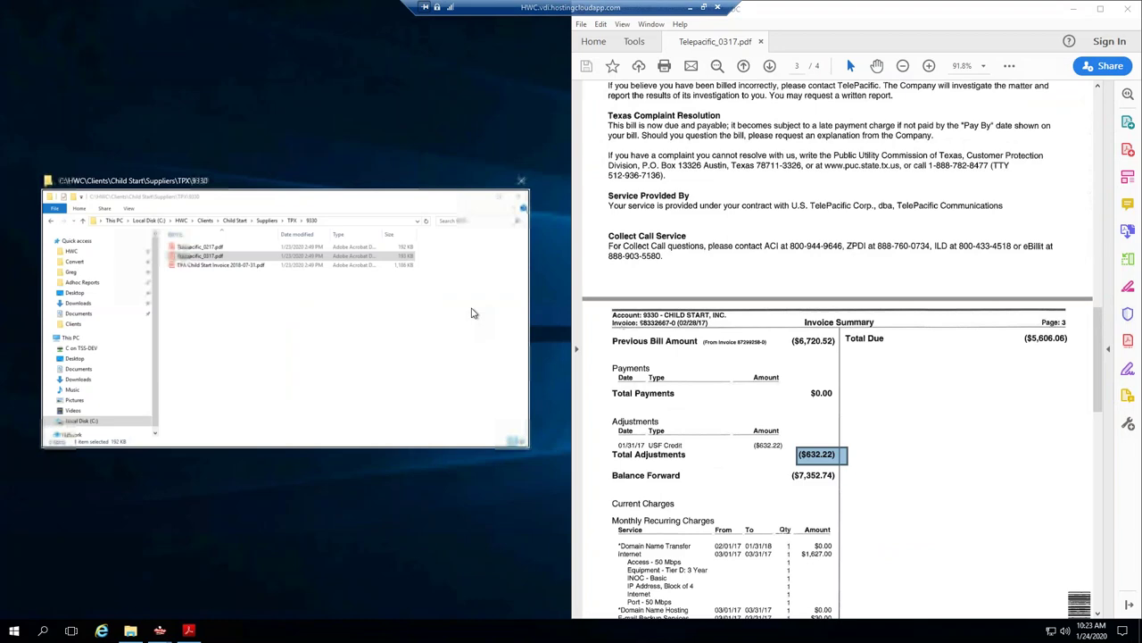
pyautogui.moveTo(764, 20); pyautogui.dragTo(806, 85)
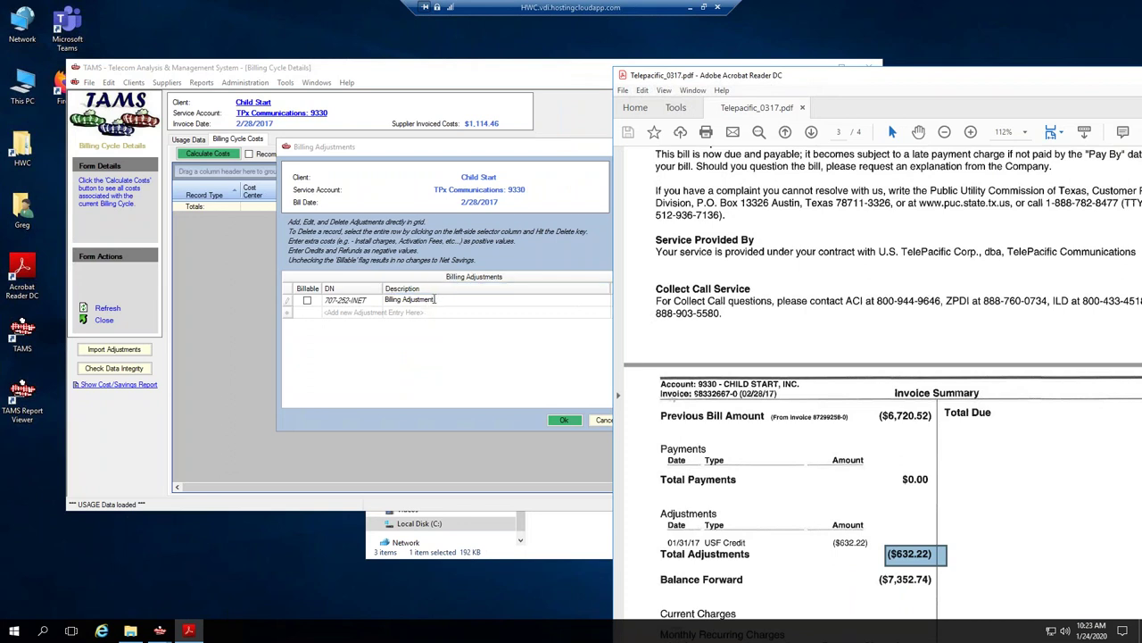
# Describe the adjustment as '1/31/17 USF Credit' with a -632.22 charge.
pyautogui.click(434, 299)
pyautogui.press('BackSpace')
pyautogui.press('BackSpace')
pyautogui.press('BackSpace')
pyautogui.press('BackSpace')
pyautogui.press('BackSpace')
pyautogui.press('BackSpace')
pyautogui.press('BackSpace')
pyautogui.press('BackSpace')
pyautogui.press('BackSpace')
pyautogui.press('BackSpace')
pyautogui.press('BackSpace')
pyautogui.press('BackSpace')
pyautogui.press('BackSpace')
pyautogui.press('BackSpace')
pyautogui.press('BackSpace')
pyautogui.press('BackSpace')
pyautogui.press('BackSpace')
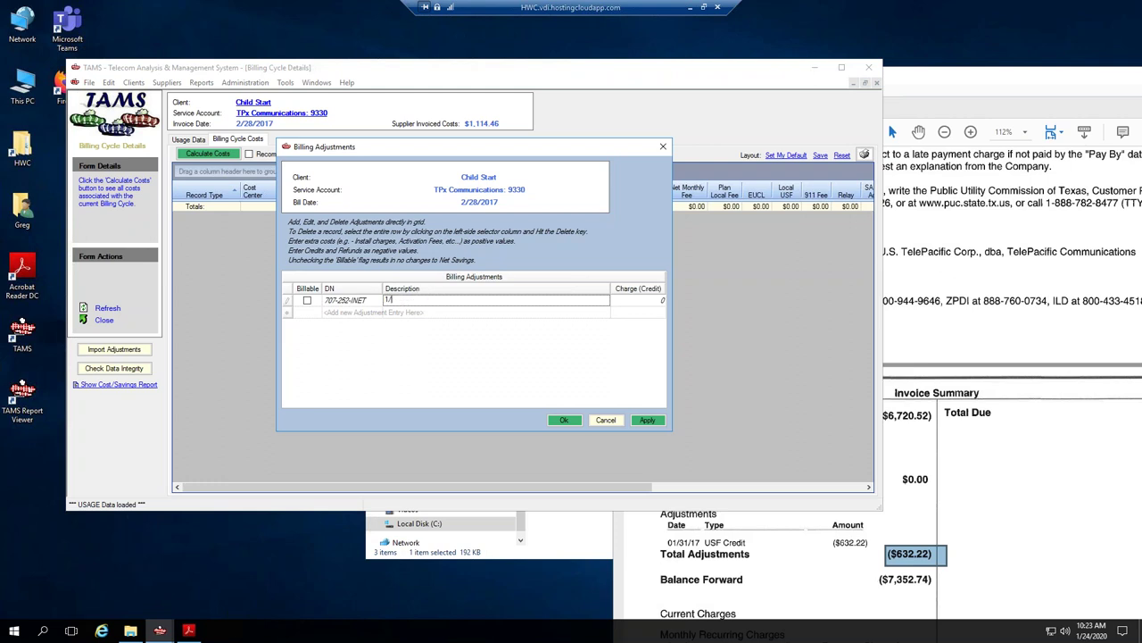
pyautogui.press('Tab')
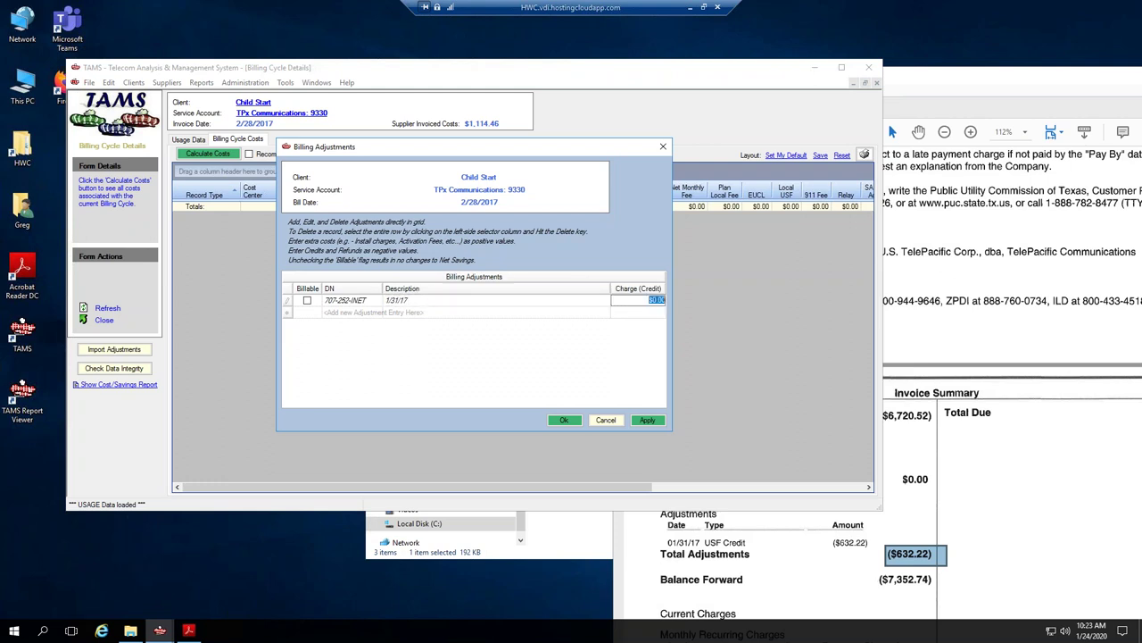
pyautogui.hotkey('shift', 'Tab')
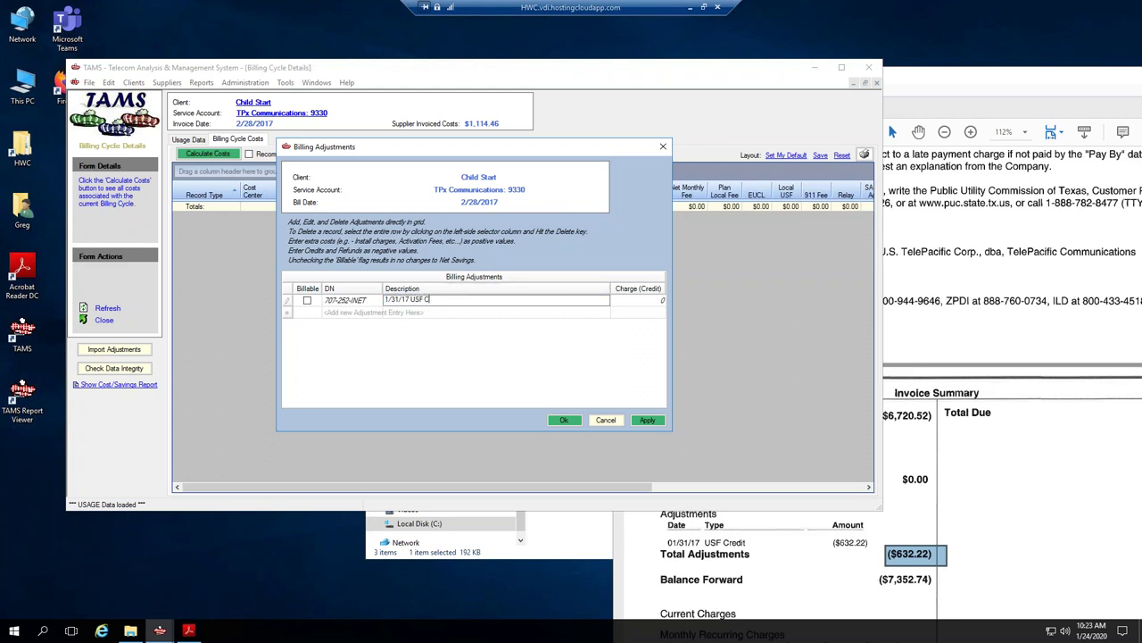
pyautogui.press('Tab')
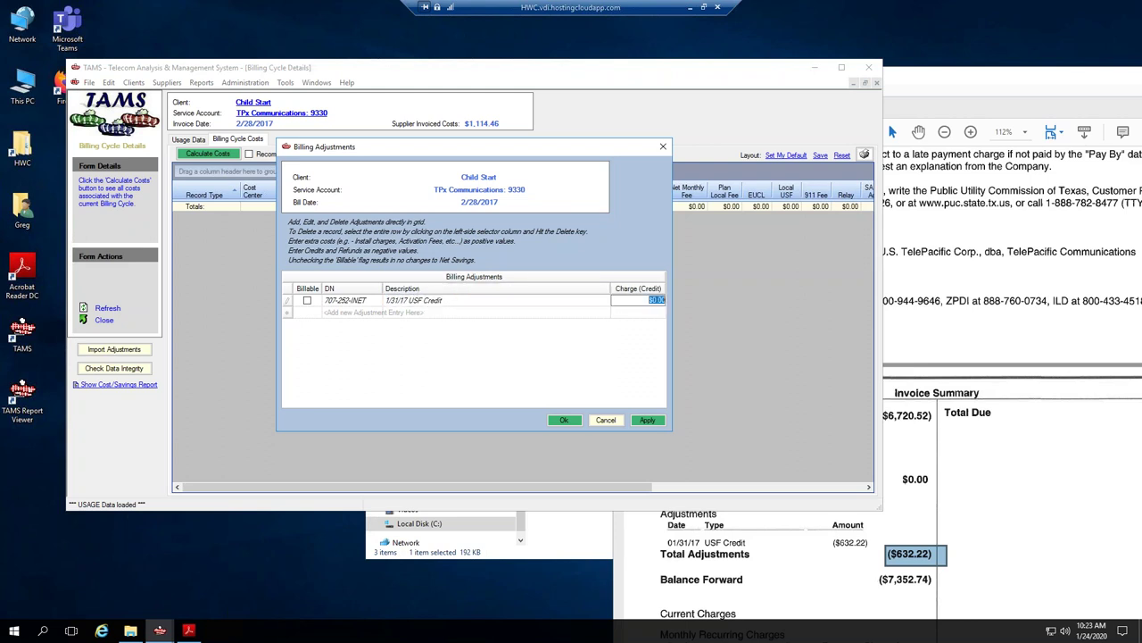
pyautogui.press('BackSpace')
pyautogui.write('-632.22')
pyautogui.click(307, 300)
# Save the USF credit and recalculate the 2/28/2017 cycle to a $1,114.46 total.
pyautogui.click(565, 420)
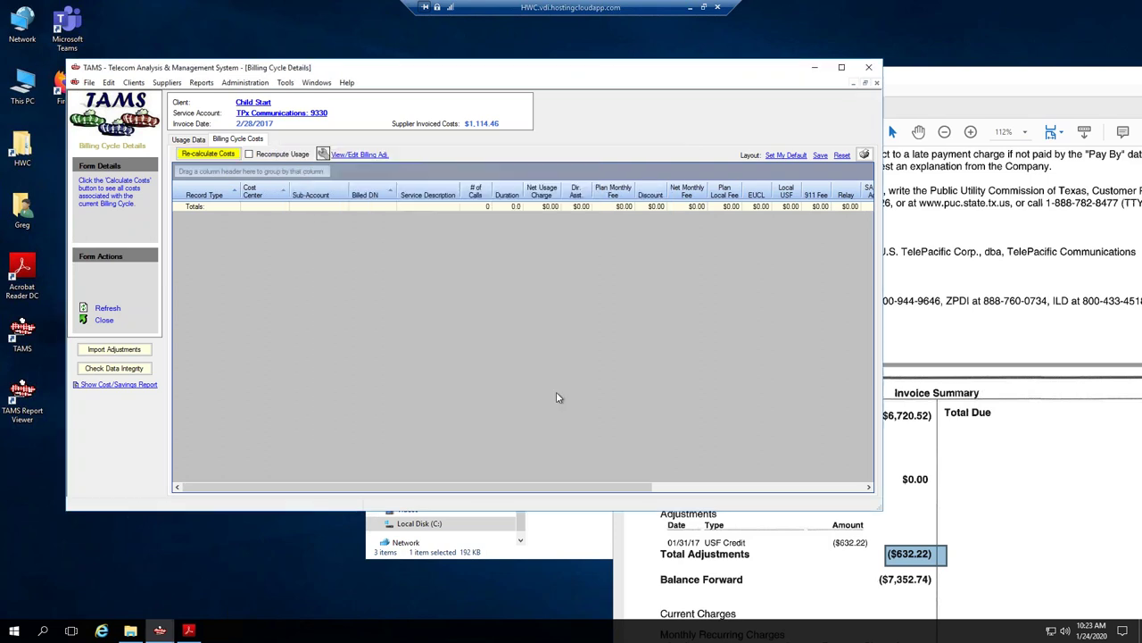
pyautogui.click(195, 155)
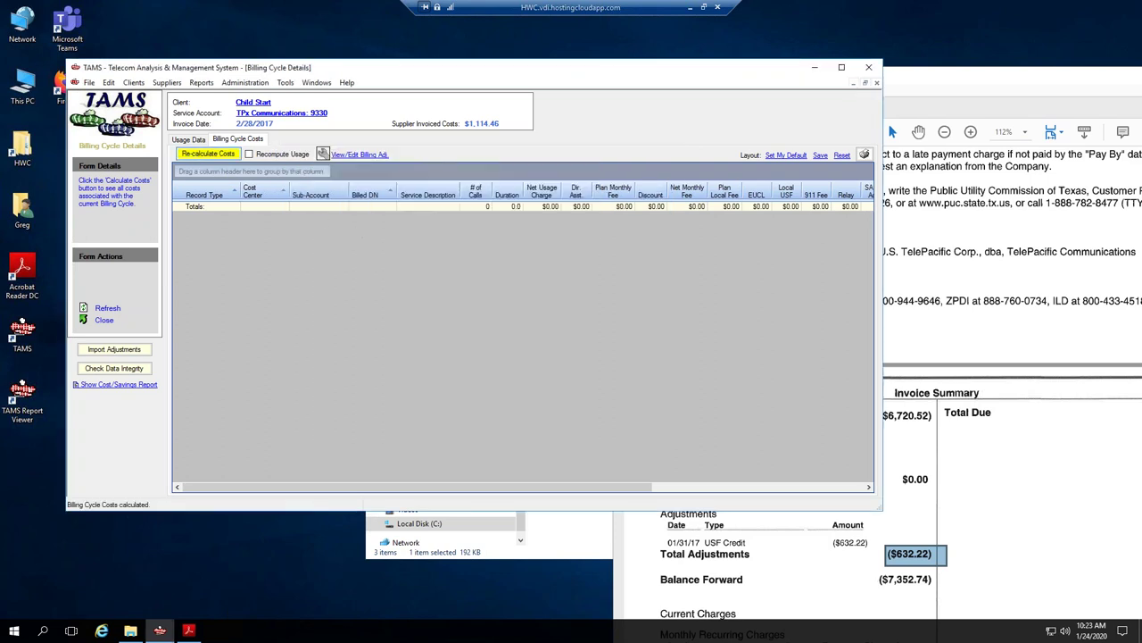
pyautogui.moveTo(652, 489); pyautogui.dragTo(857, 482)
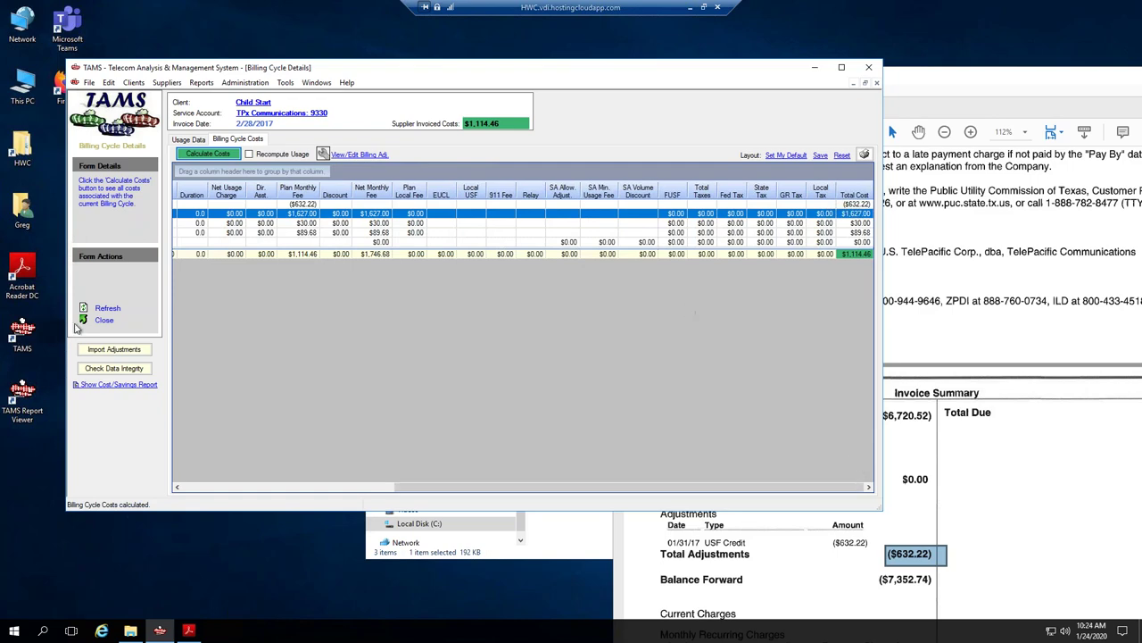
pyautogui.click(104, 319)
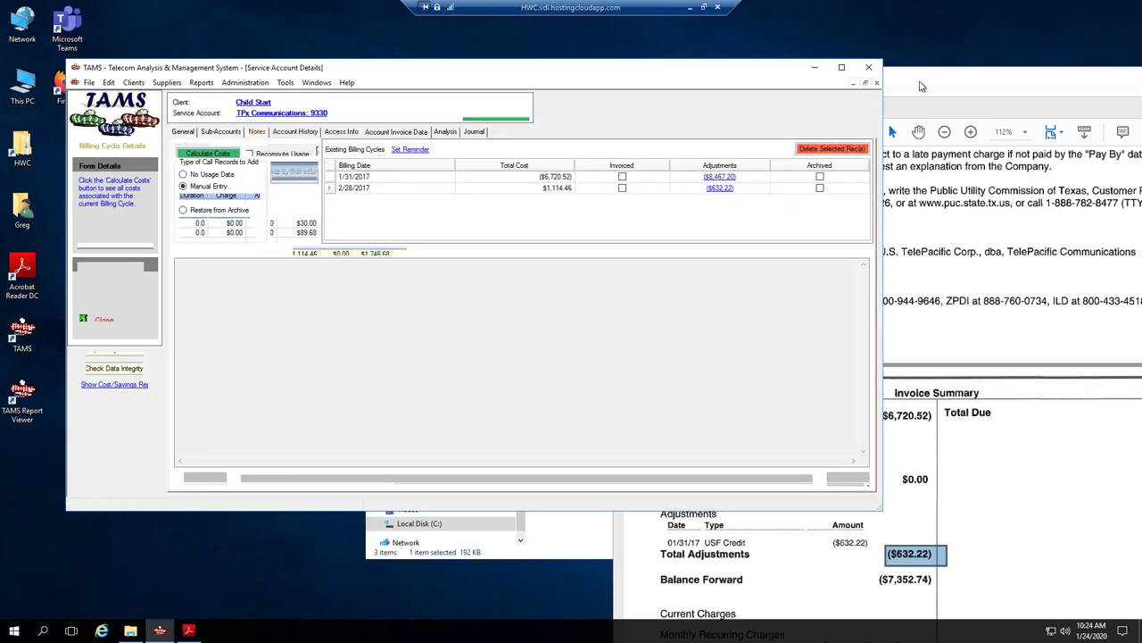
# Close the Telepacific_0317.pdf invoice in Acrobat Reader.
pyautogui.moveTo(921, 83); pyautogui.dragTo(714, 80)
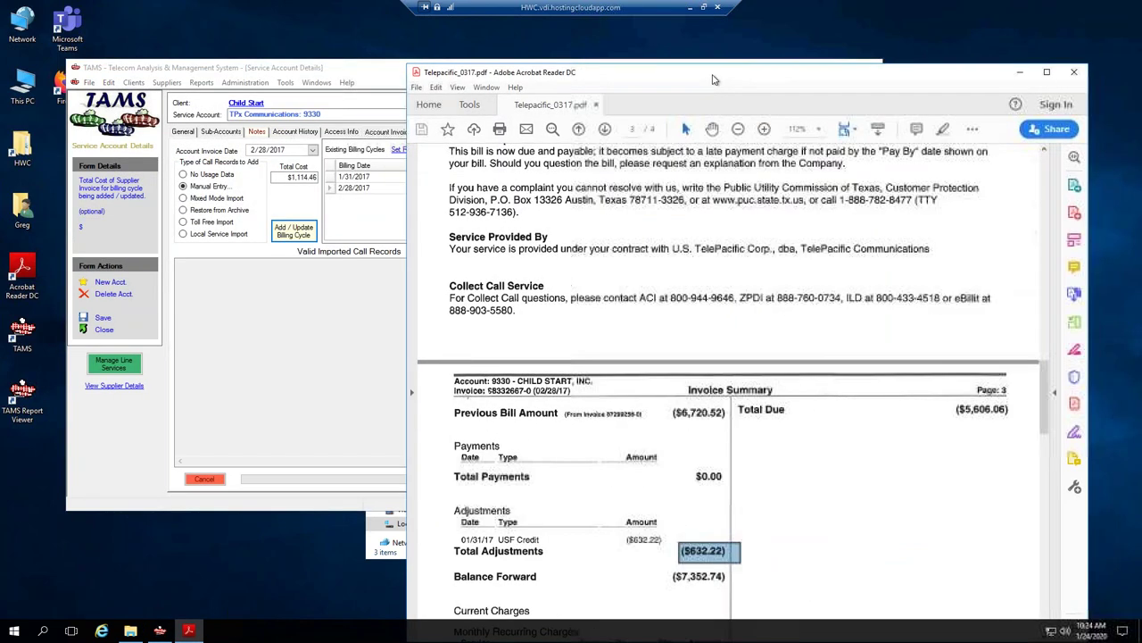
pyautogui.click(386, 75)
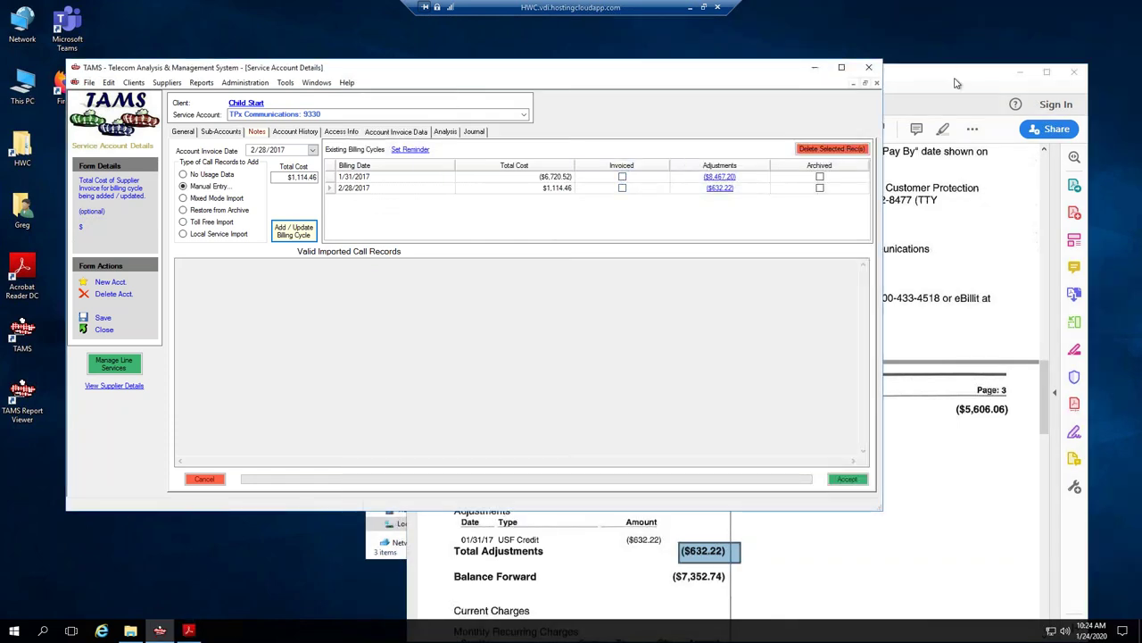
pyautogui.moveTo(942, 85); pyautogui.dragTo(905, 90)
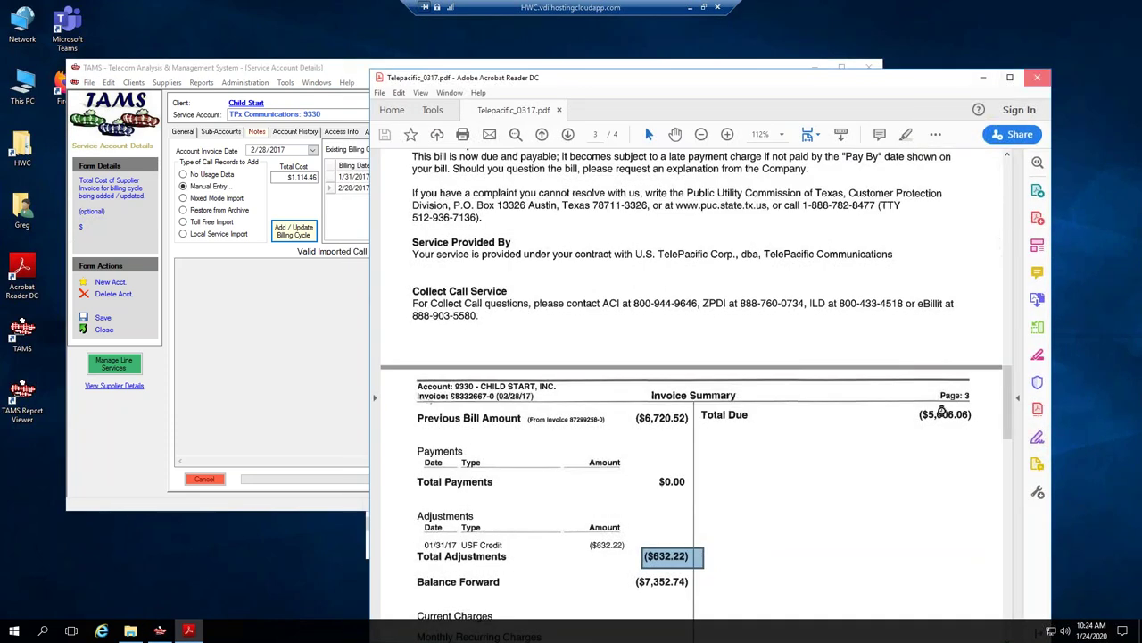
pyautogui.click(1038, 79)
# Open TPX Child Start Invoice 2018-07-31.pdf from the 9330 supplier folder.
pyautogui.click(922, 223)
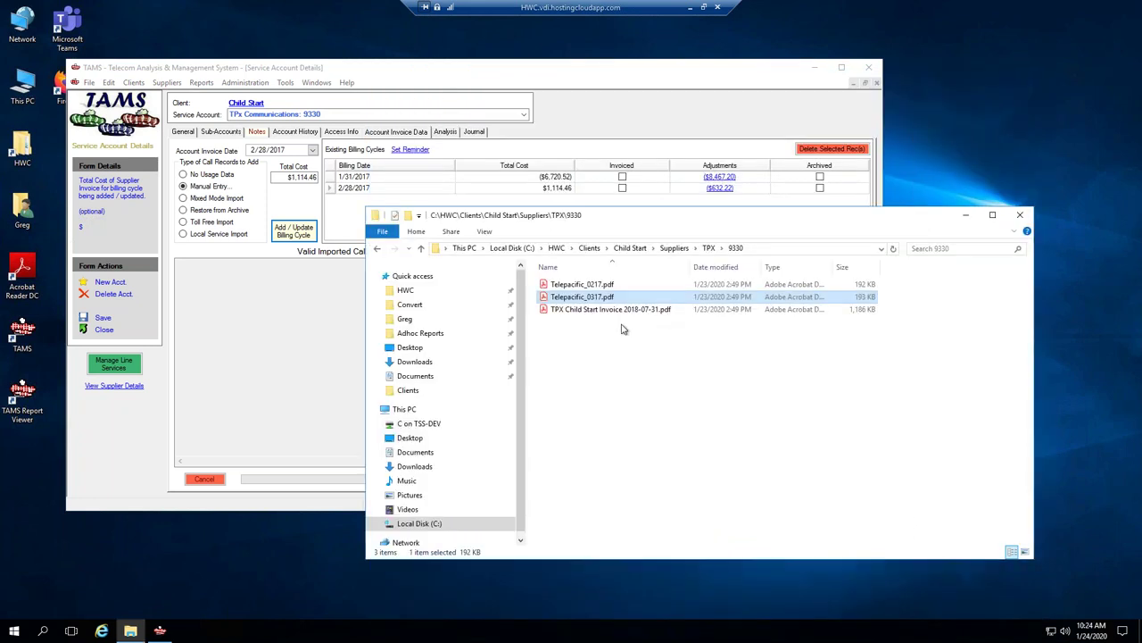
pyautogui.click(593, 312)
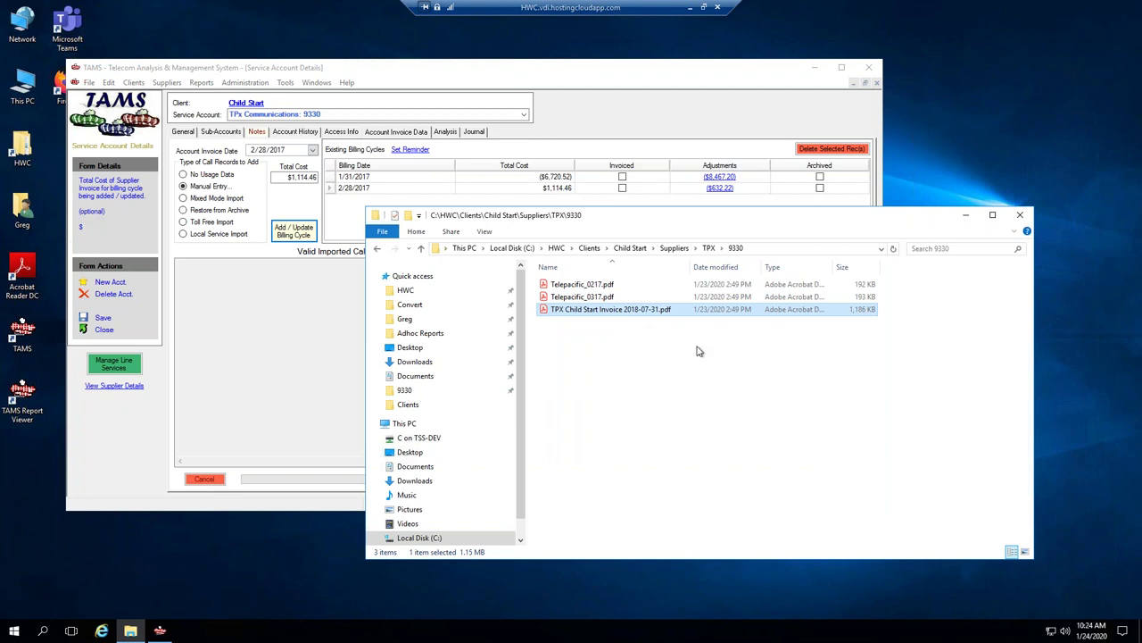
pyautogui.doubleClick(569, 312)
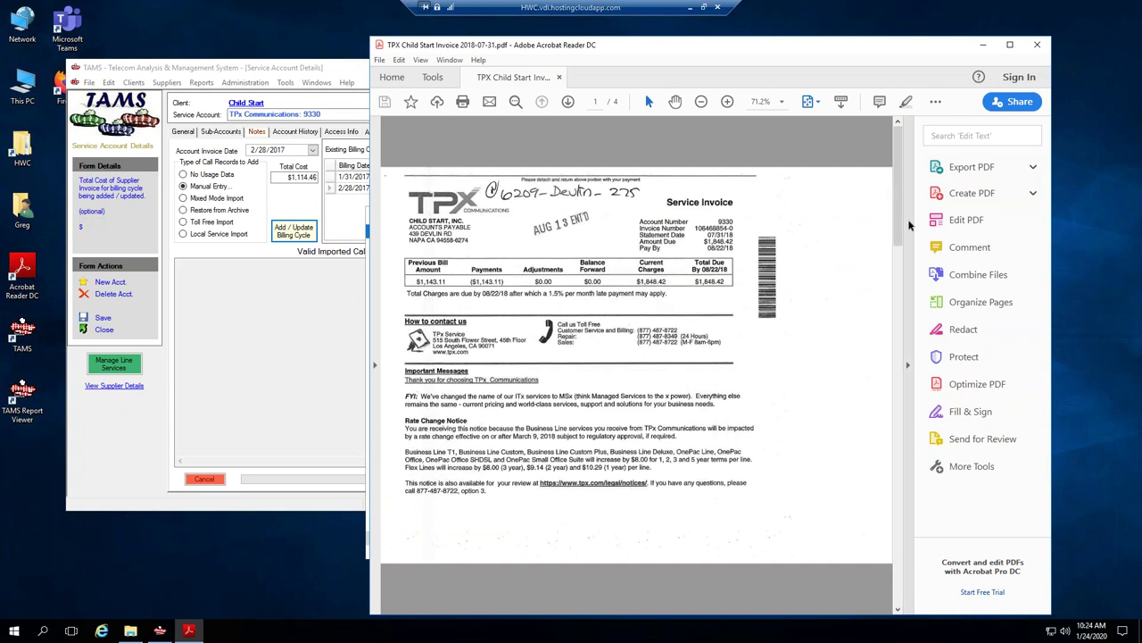
# Hide the Tools pane, zoom to 100%, and review charges down to page 3's $1,848.42 total.
pyautogui.click(908, 364)
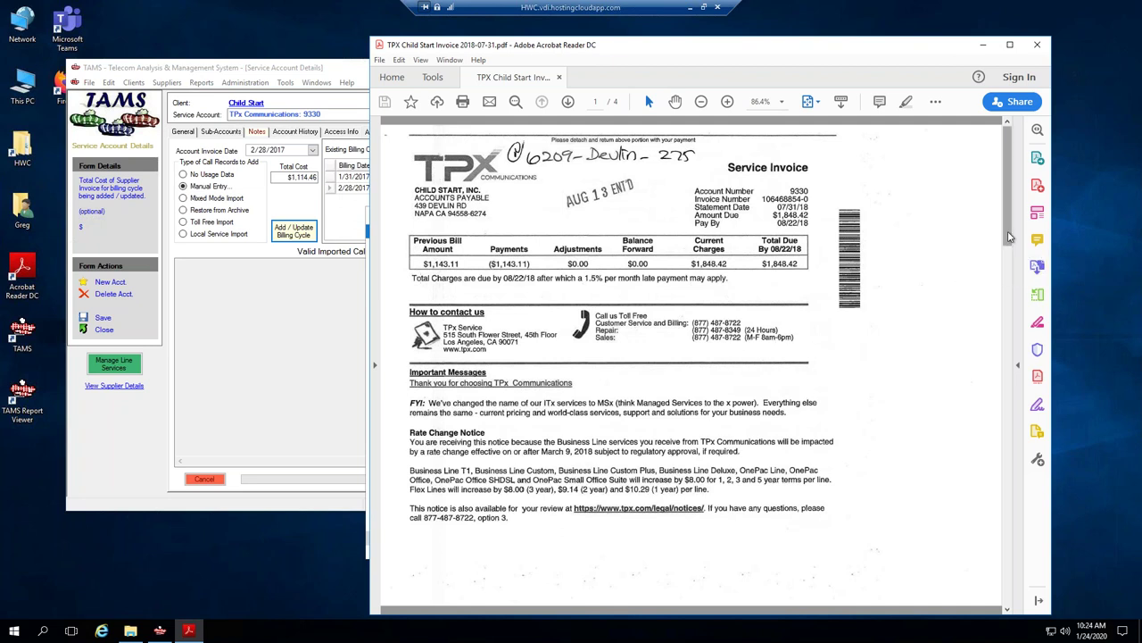
pyautogui.moveTo(1009, 236); pyautogui.dragTo(1001, 325)
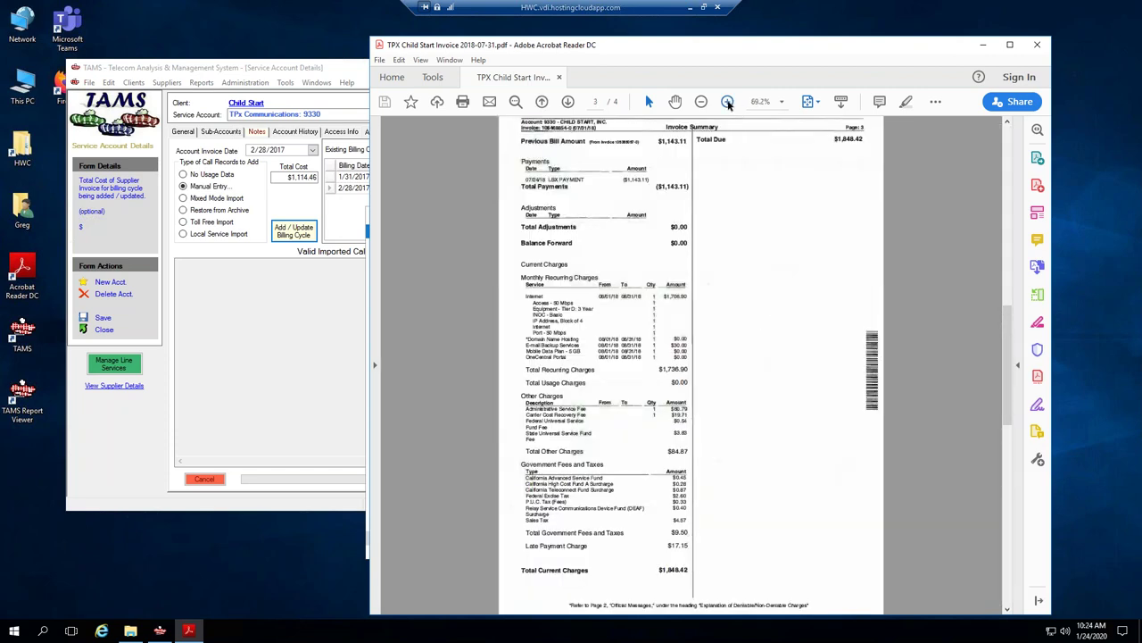
pyautogui.click(727, 102)
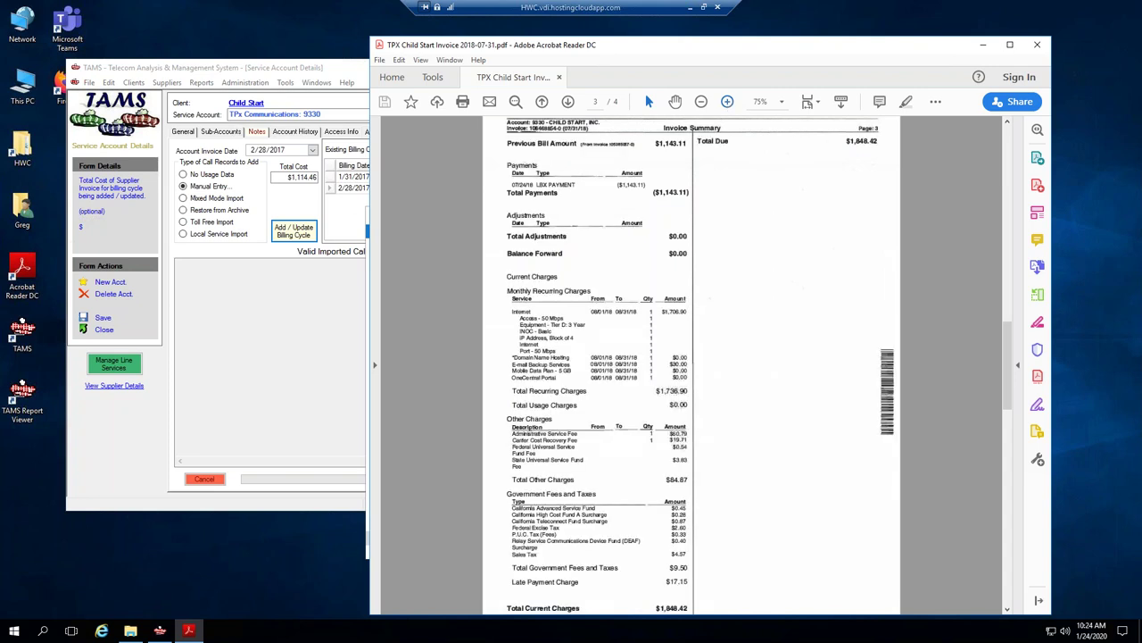
pyautogui.click(728, 101)
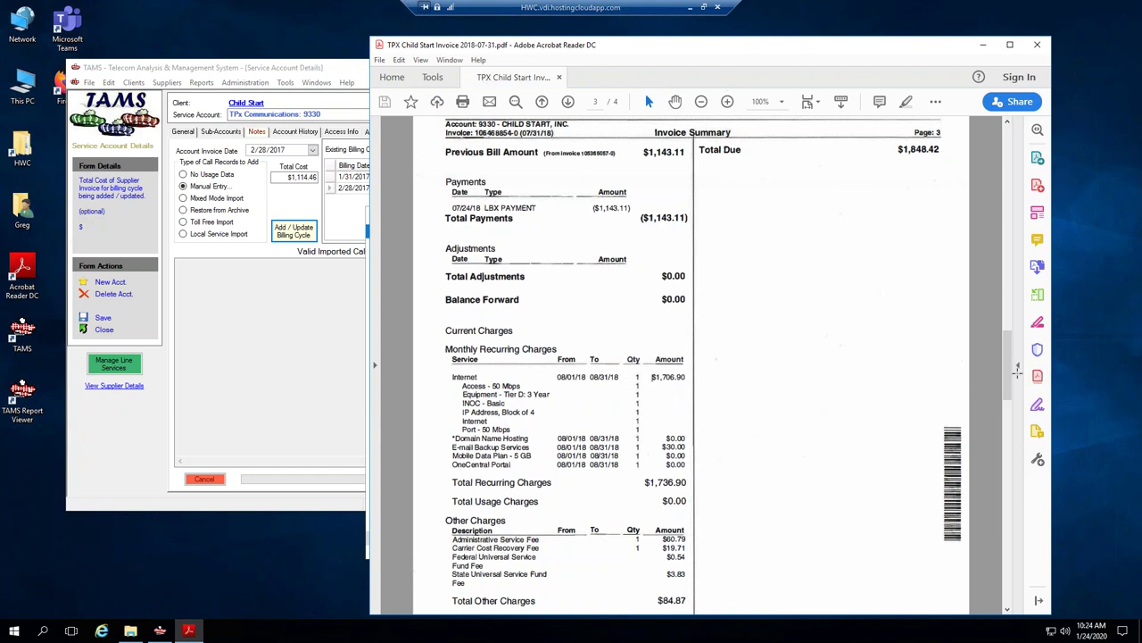
pyautogui.moveTo(1014, 133); pyautogui.dragTo(1008, 130)
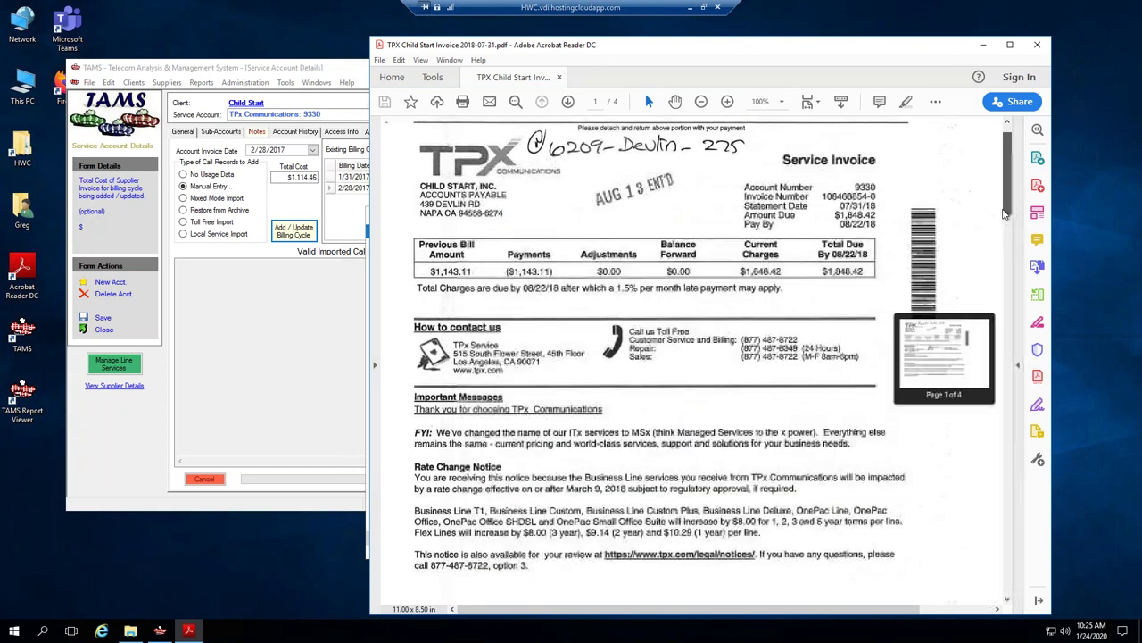
pyautogui.scroll(-1, 1004, 214)
pyautogui.scroll(-2, 997, 232)
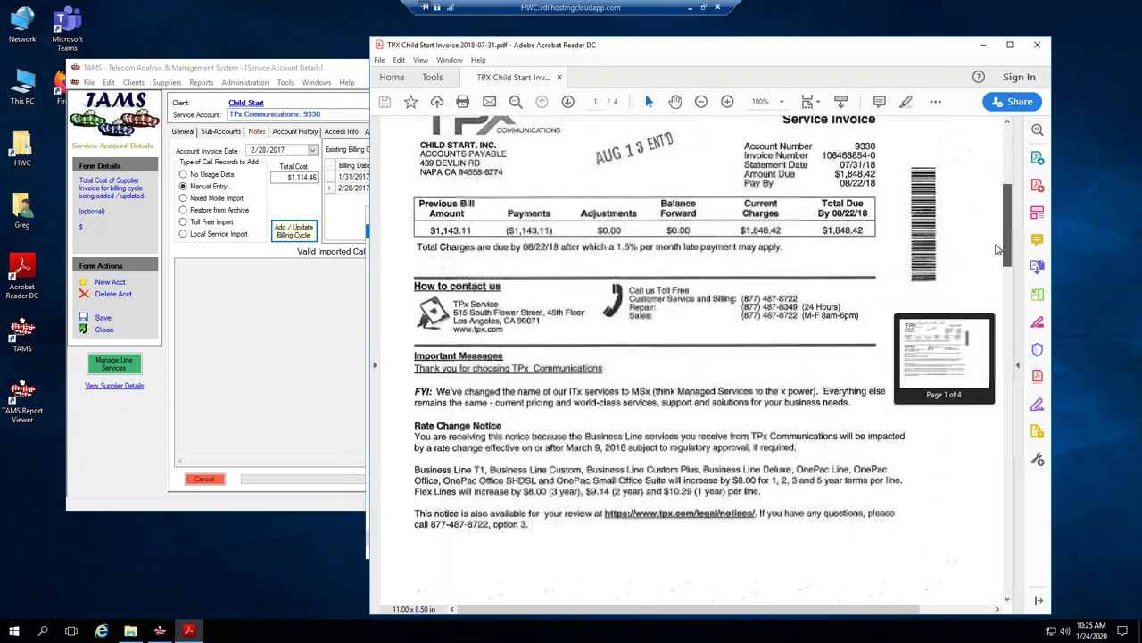
pyautogui.moveTo(997, 335); pyautogui.dragTo(1018, 482)
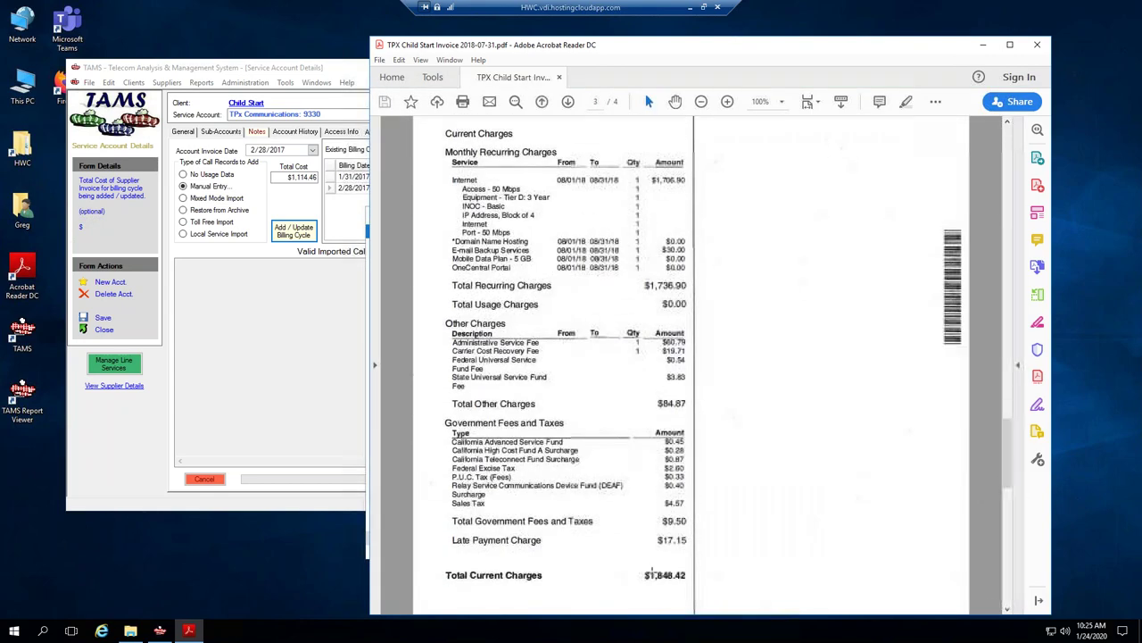
pyautogui.doubleClick(682, 538)
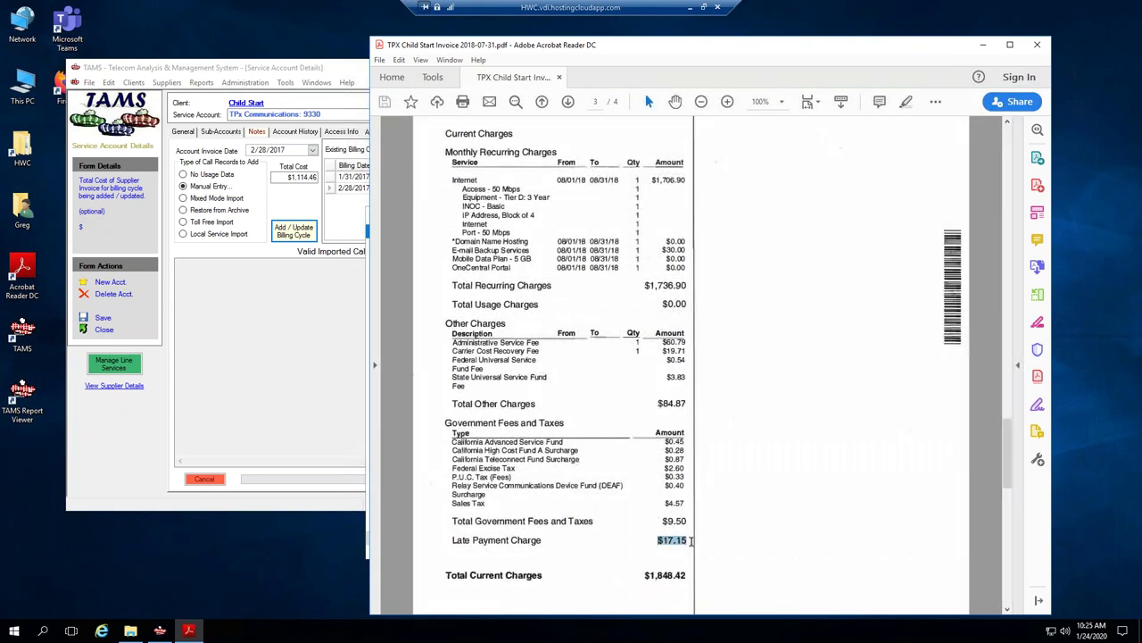
pyautogui.moveTo(1009, 444); pyautogui.dragTo(1009, 410)
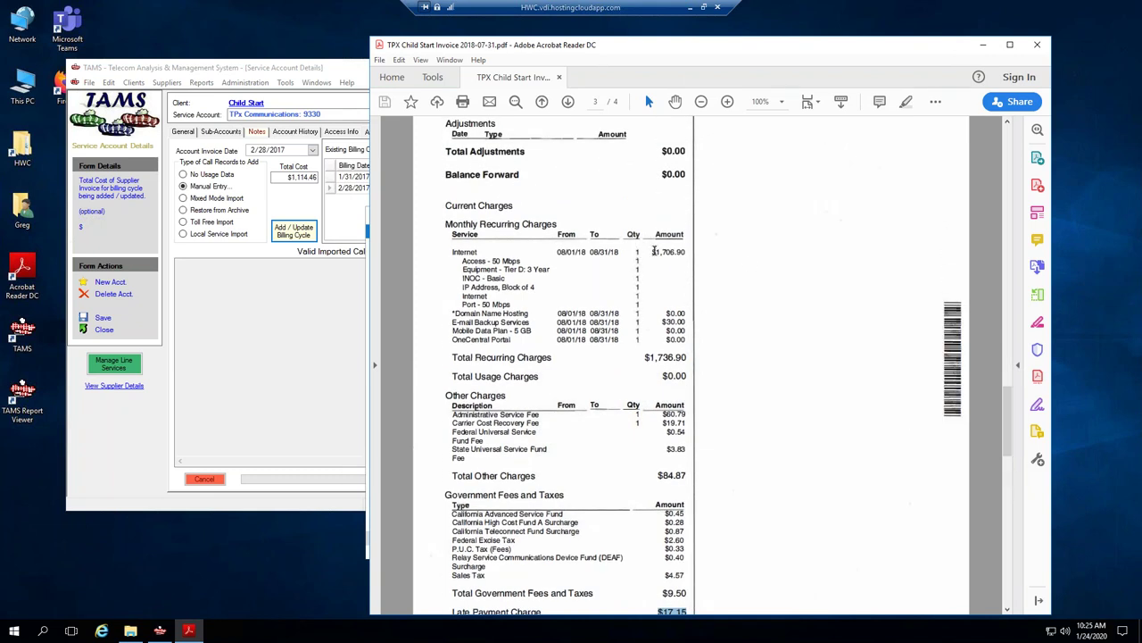
pyautogui.doubleClick(674, 253)
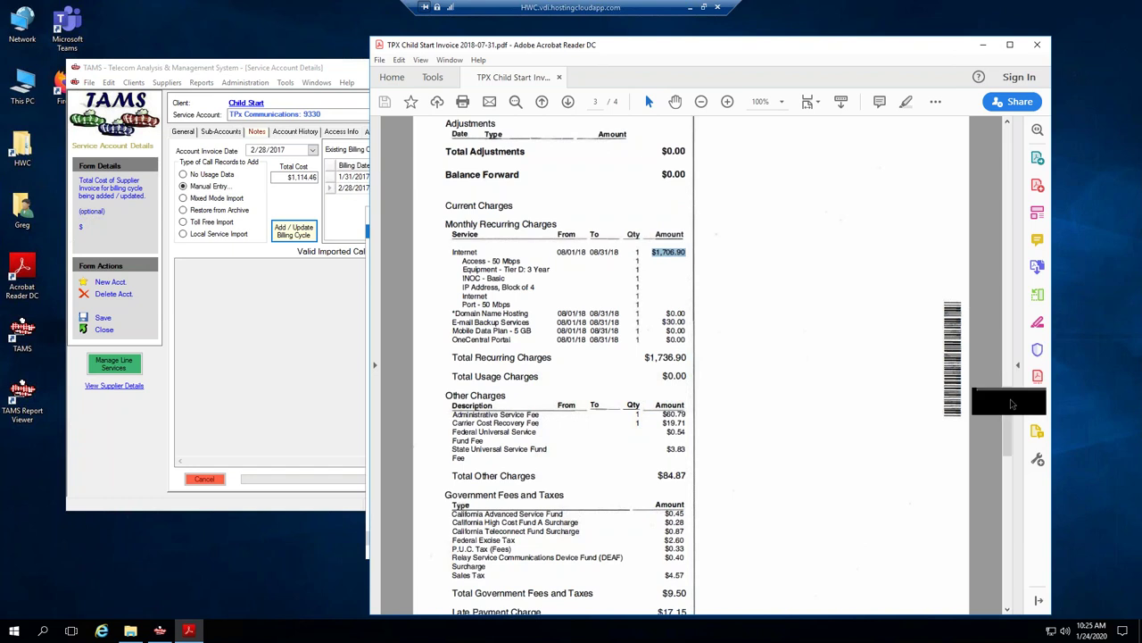
pyautogui.moveTo(1009, 435); pyautogui.dragTo(1010, 443)
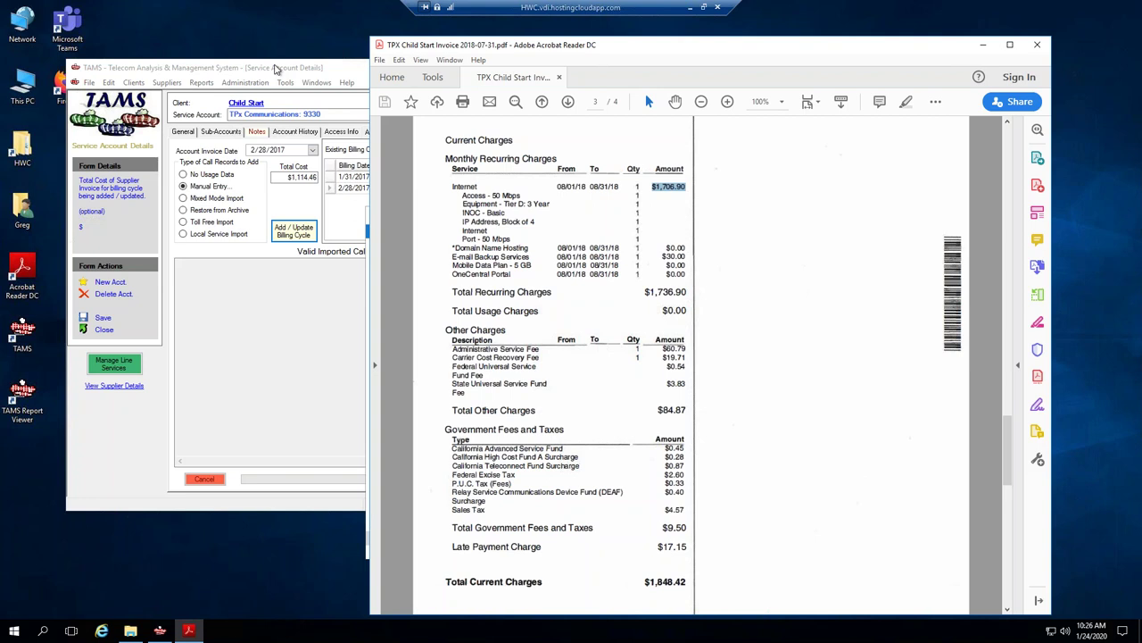
# From the account history, clone the Internet Service - 50 Mbps plan.
pyautogui.click(277, 69)
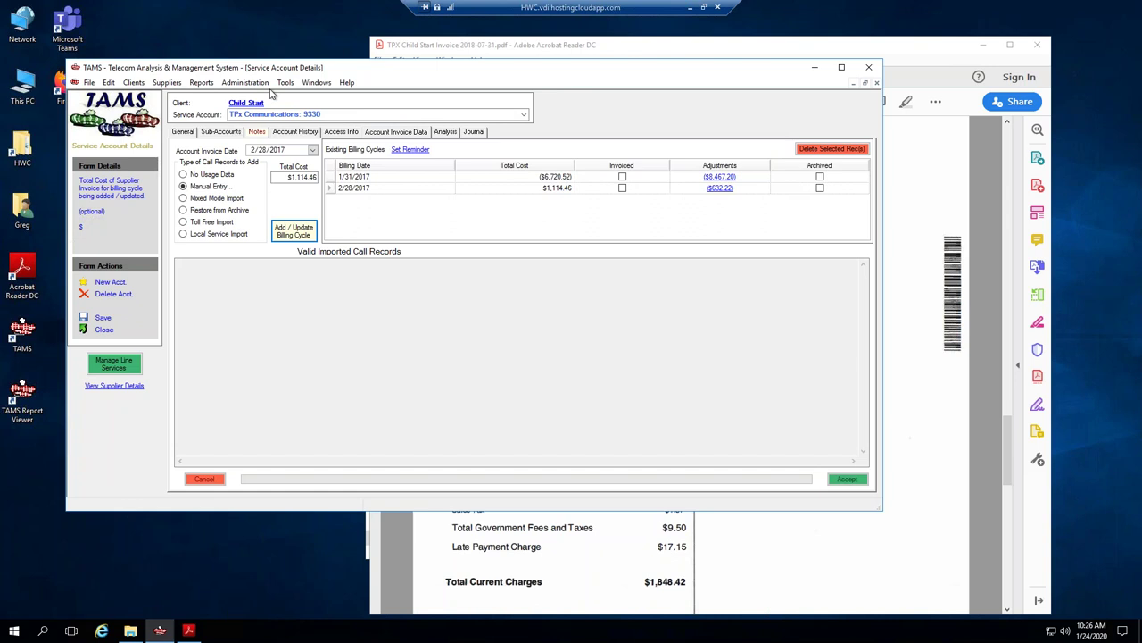
pyautogui.click(296, 131)
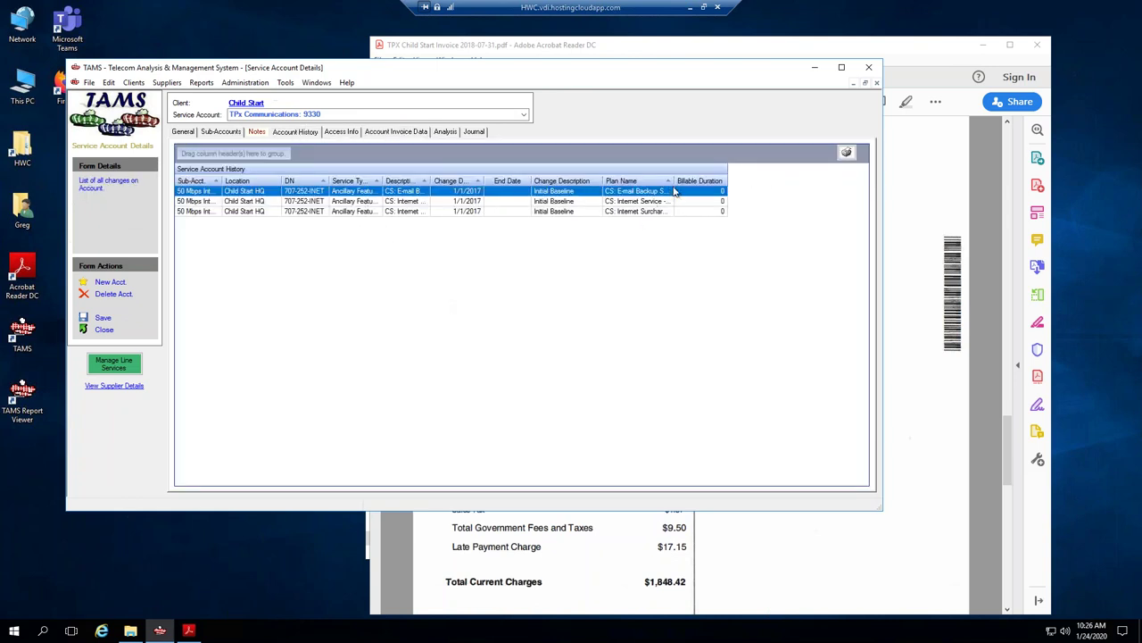
pyautogui.moveTo(727, 180); pyautogui.dragTo(800, 179)
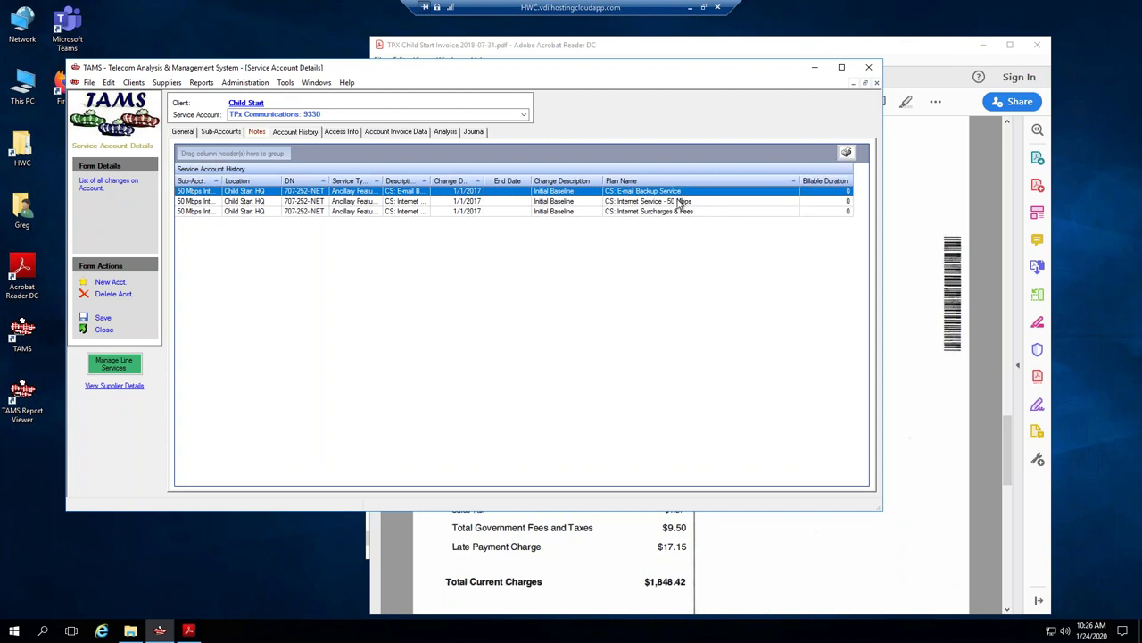
pyautogui.rightClick(678, 201)
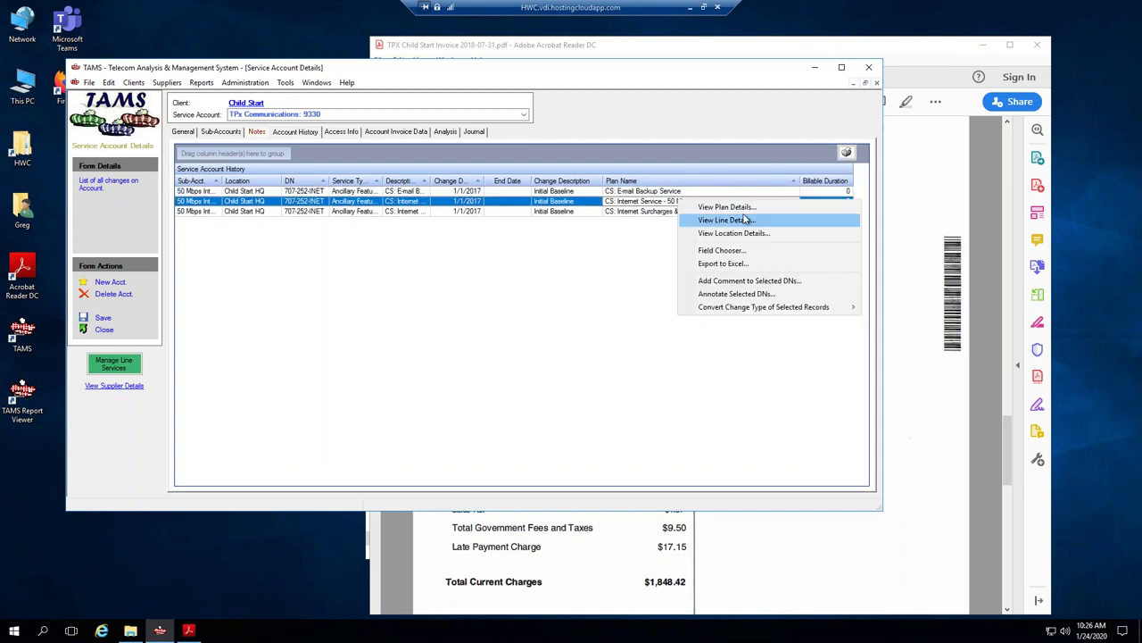
pyautogui.click(707, 206)
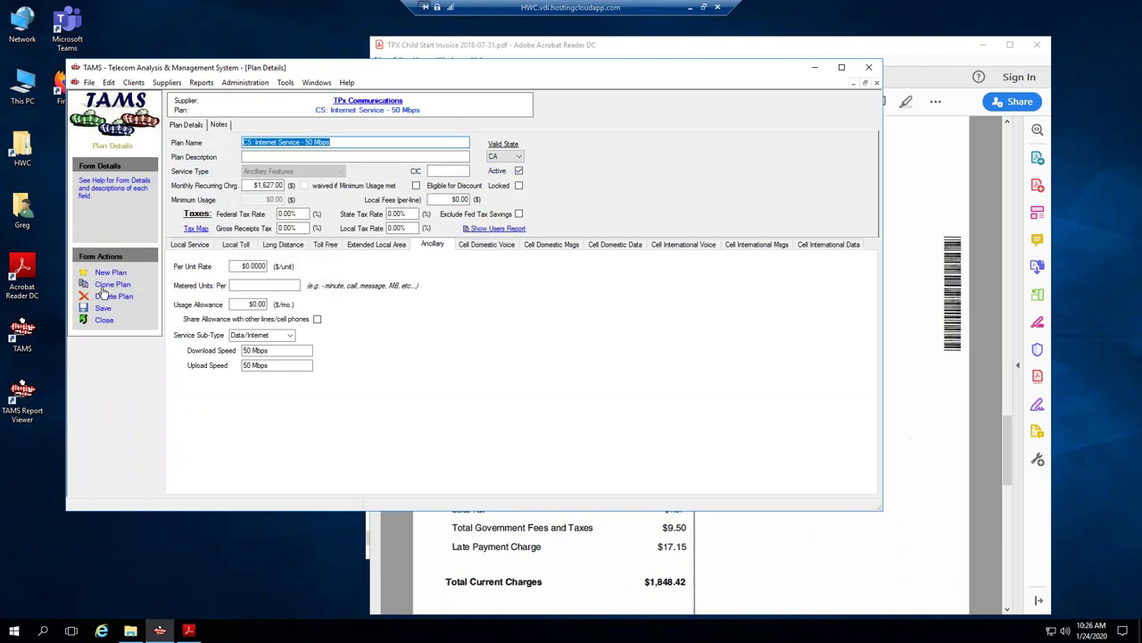
pyautogui.click(113, 285)
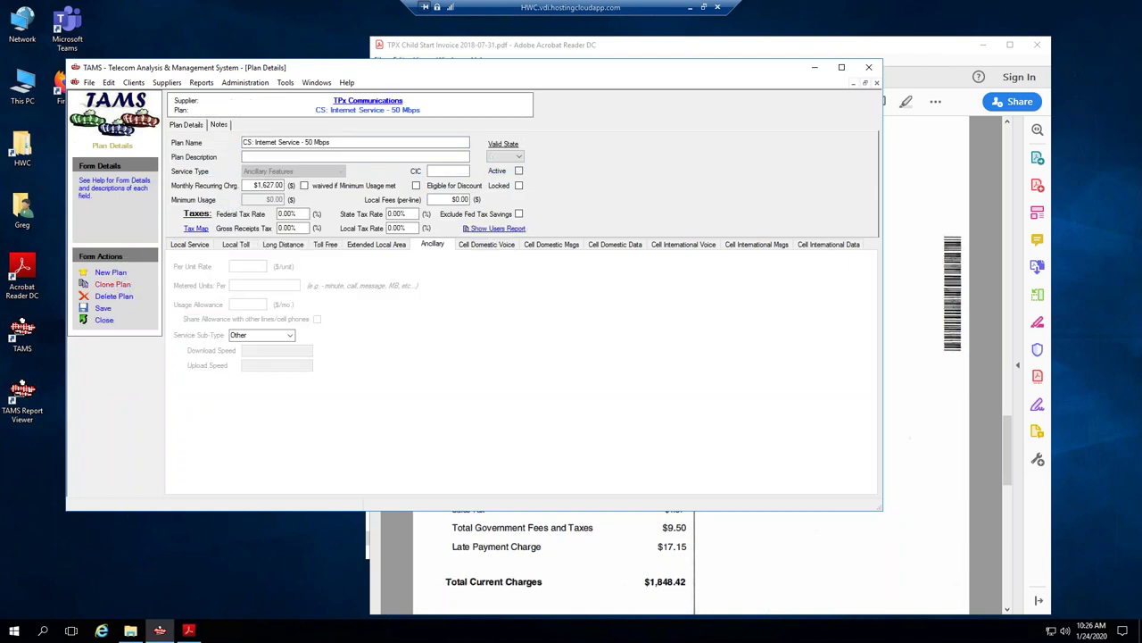
# Name the copy 'CS: Internet Service - 50 Mbps 2018 Rate' at $1,706.90 monthly and save it.
pyautogui.click(338, 142)
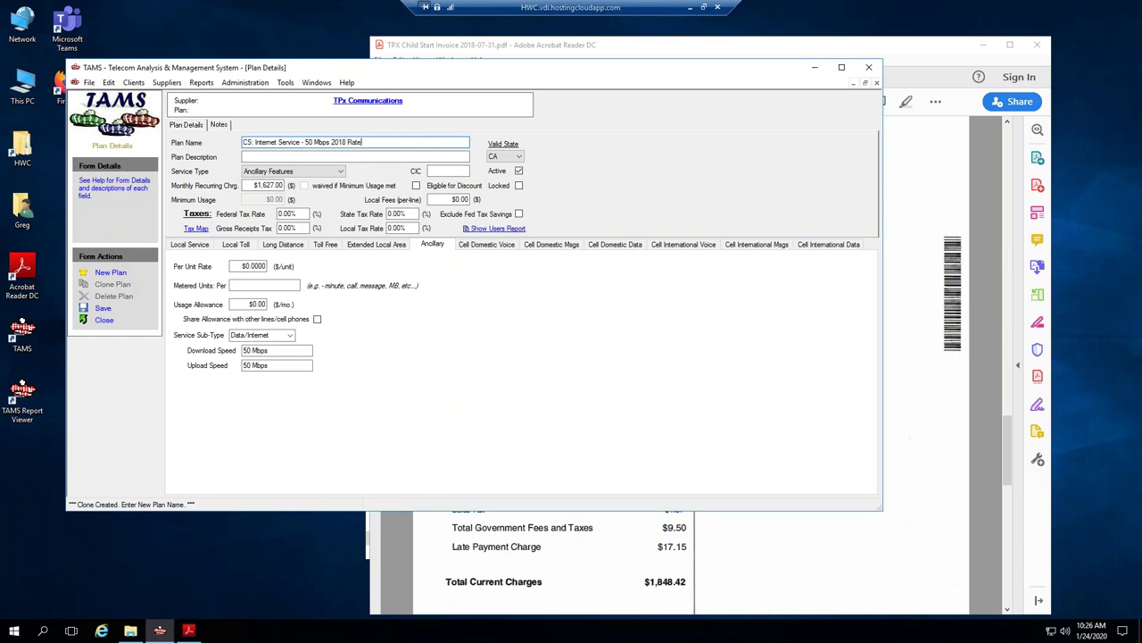
pyautogui.moveTo(643, 48); pyautogui.dragTo(710, 44)
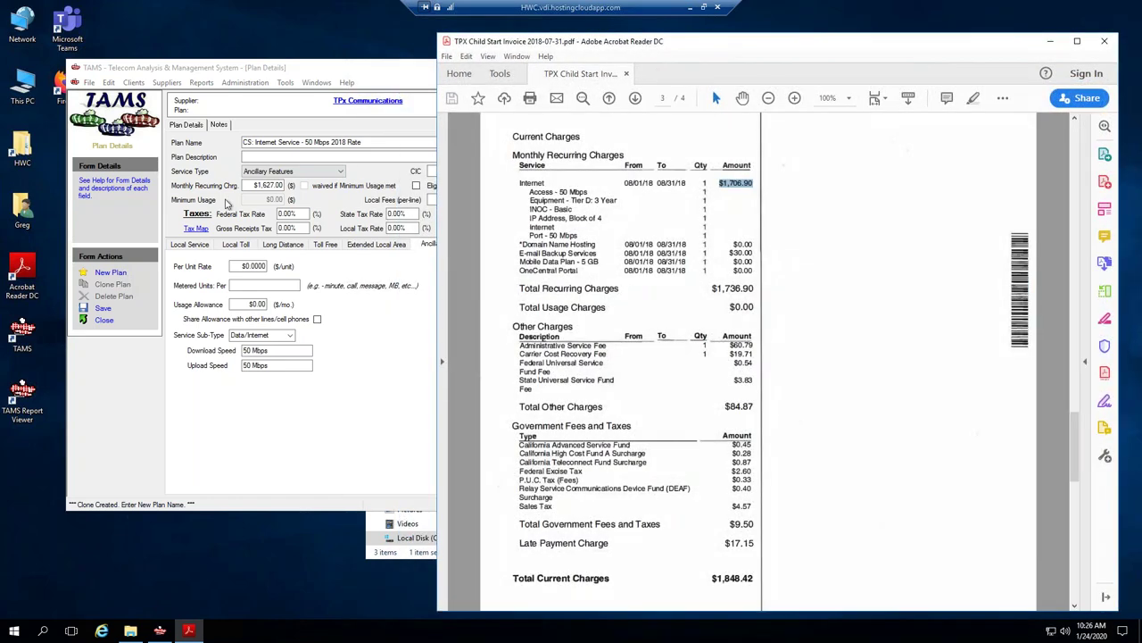
pyautogui.click(257, 184)
pyautogui.write('1706.9')
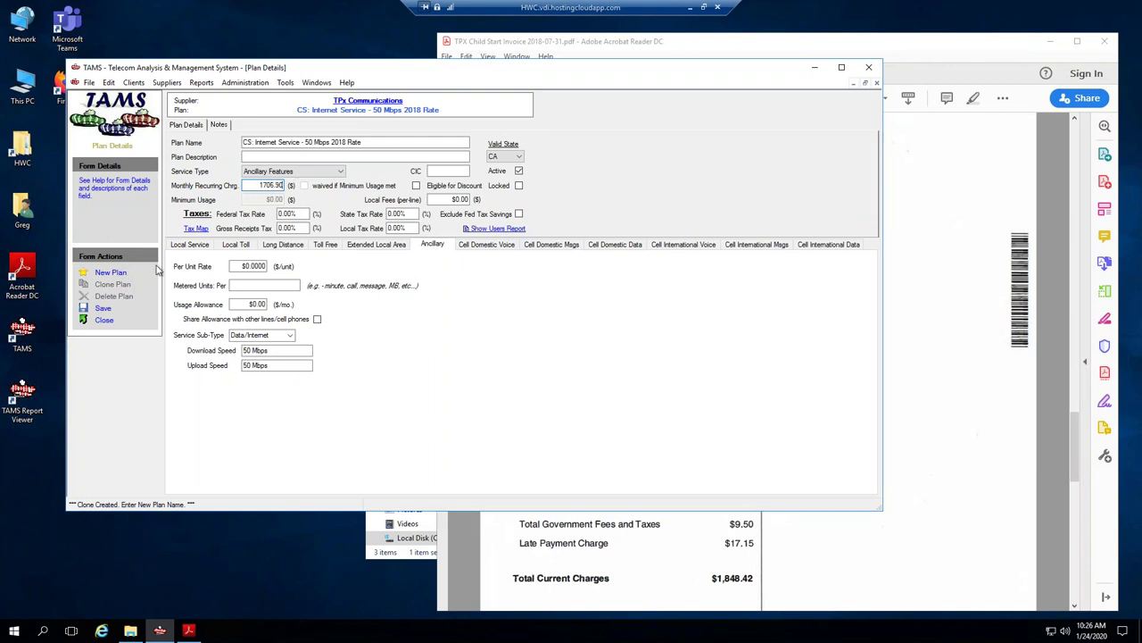
pyautogui.click(101, 310)
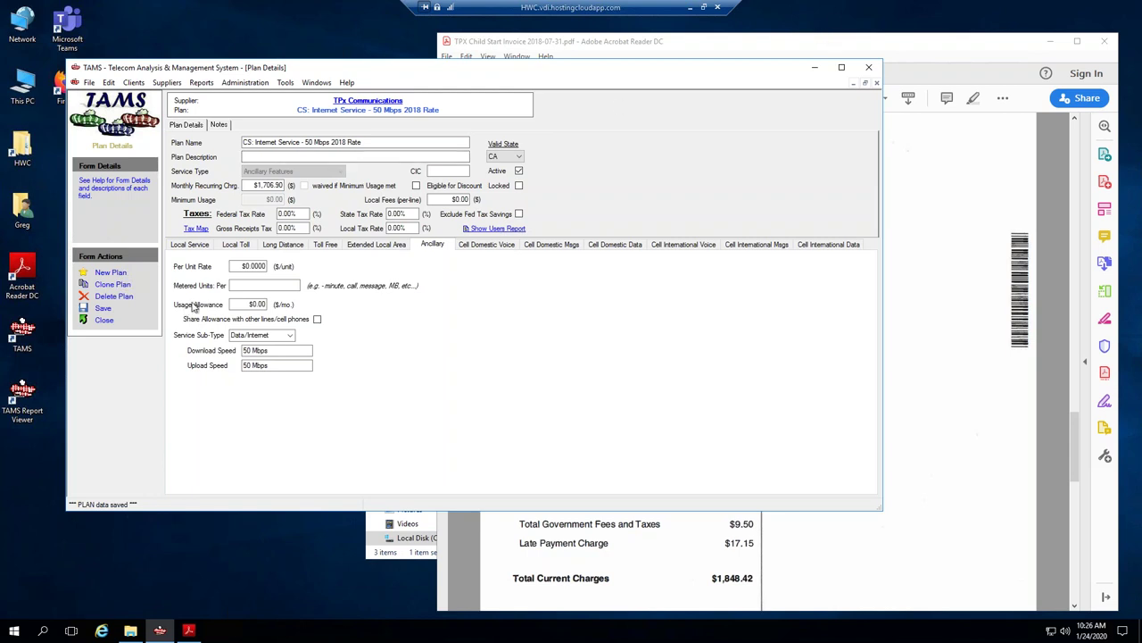
pyautogui.click(103, 320)
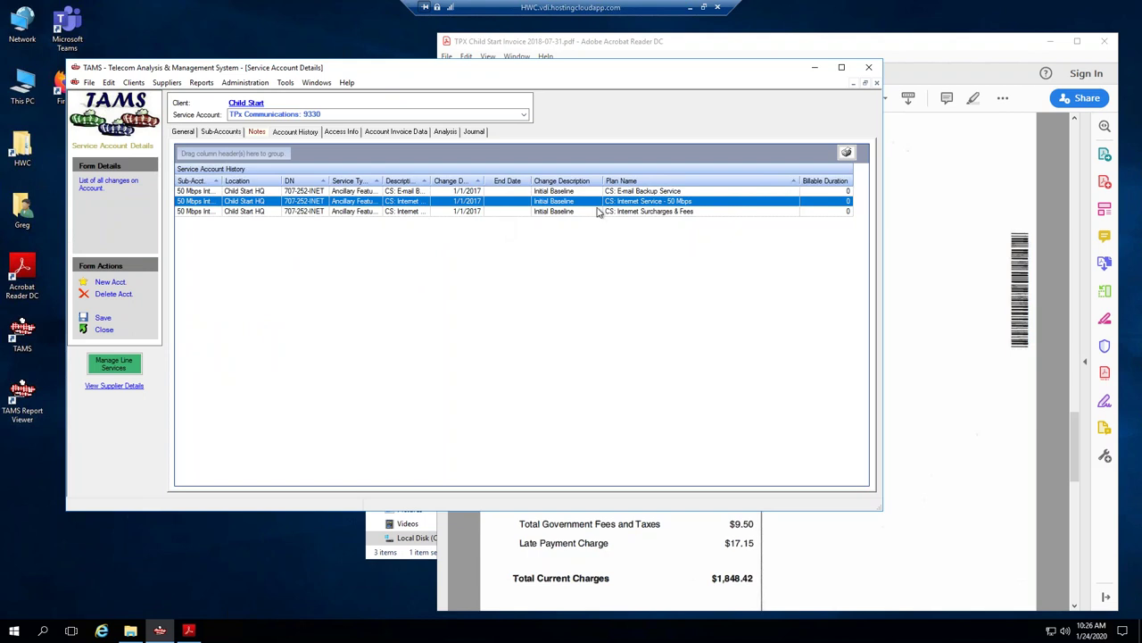
# Clone the Internet Surcharges & Fees plan from the account history.
pyautogui.click(591, 212)
pyautogui.rightClick(592, 214)
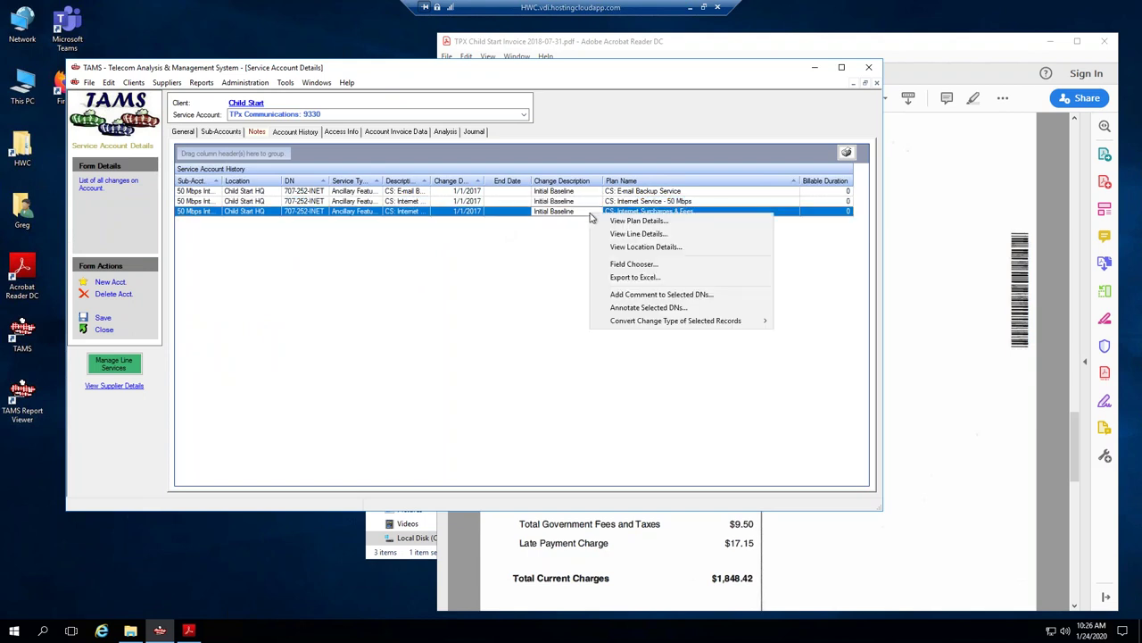
pyautogui.click(615, 221)
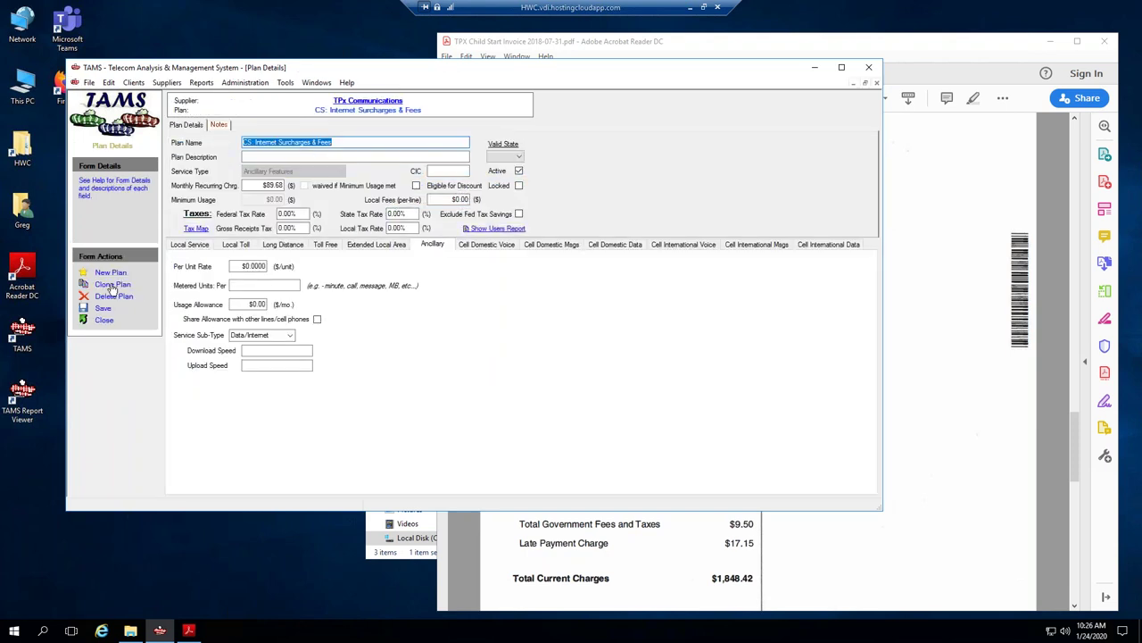
pyautogui.click(113, 283)
# Name the copy 'CS: Internet Surcharges & Fees 2018 Rate' with a $94.37 monthly charge and save it.
pyautogui.press('End')
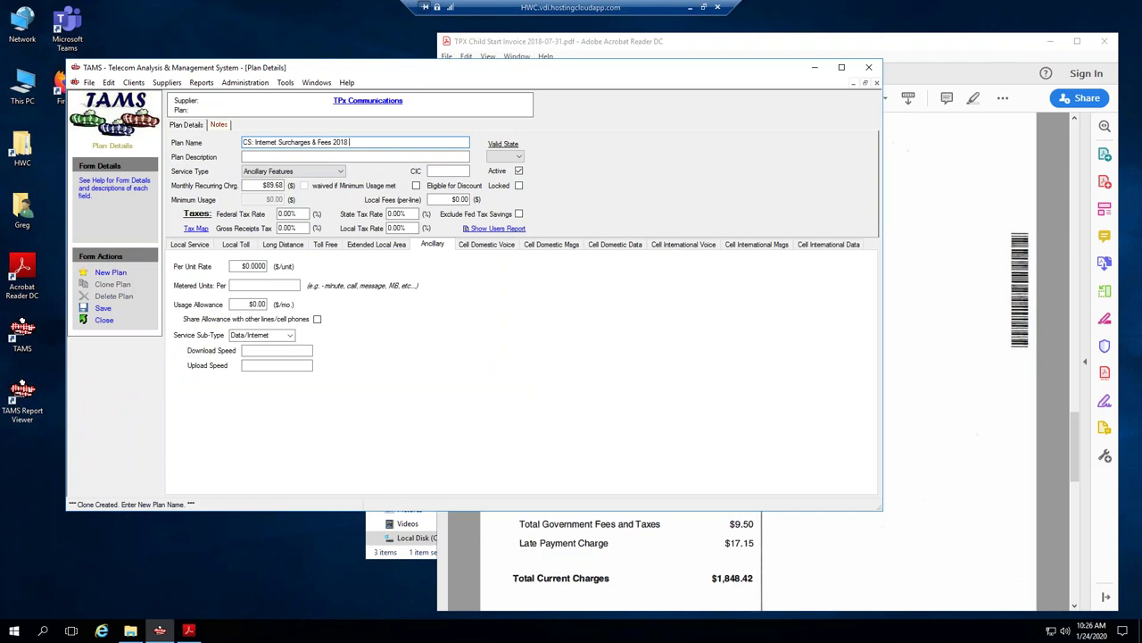
pyautogui.click(885, 52)
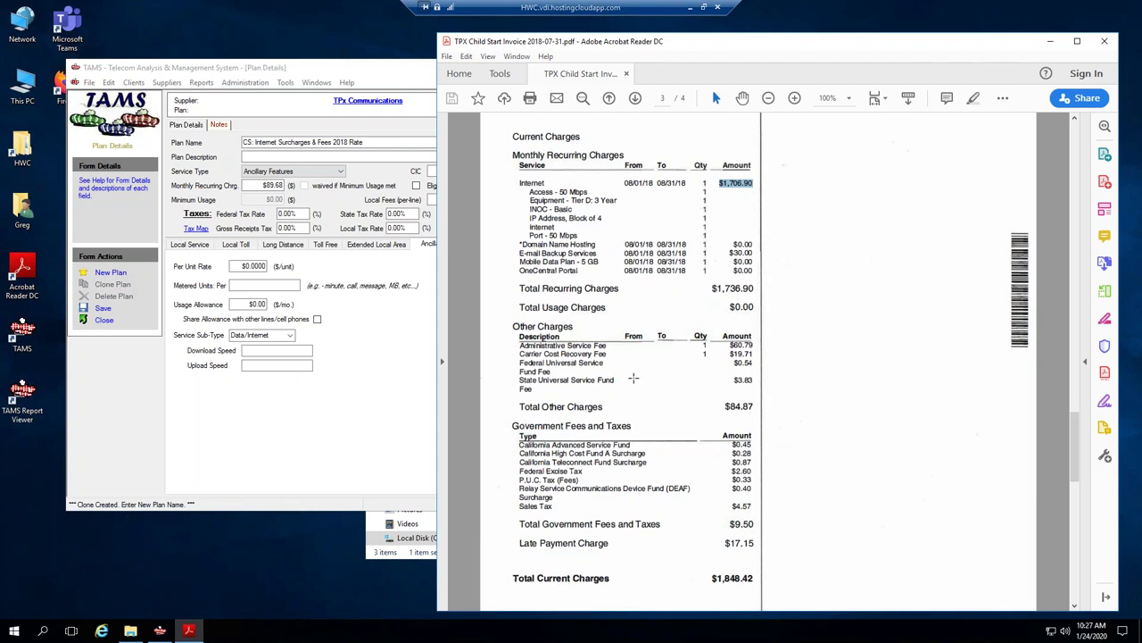
pyautogui.click(278, 185)
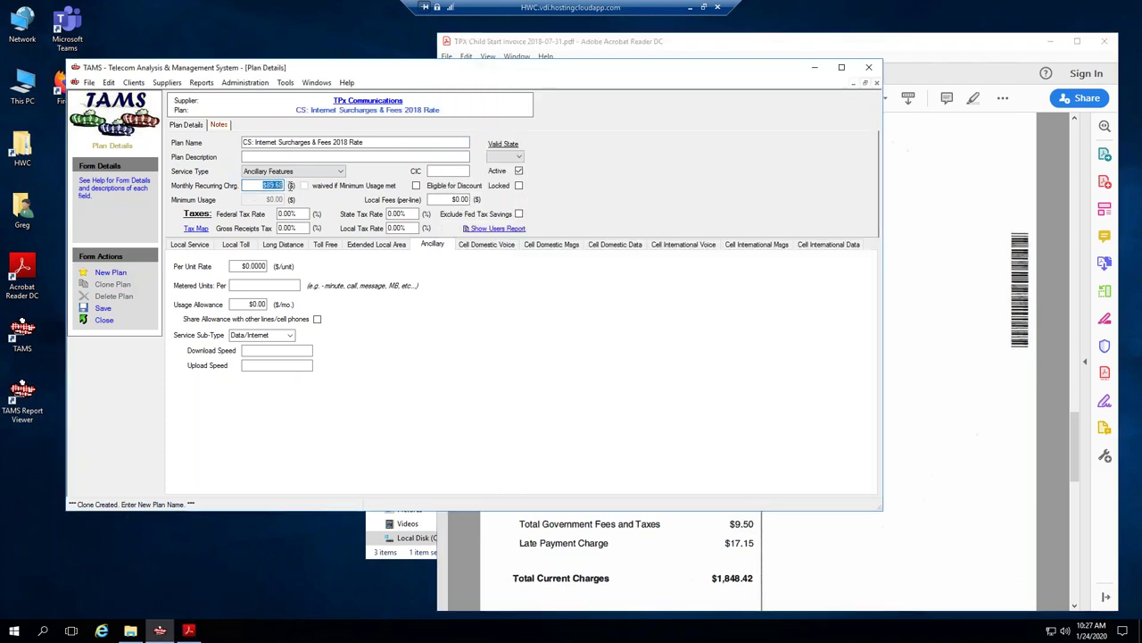
pyautogui.write('94.37')
pyautogui.click(100, 308)
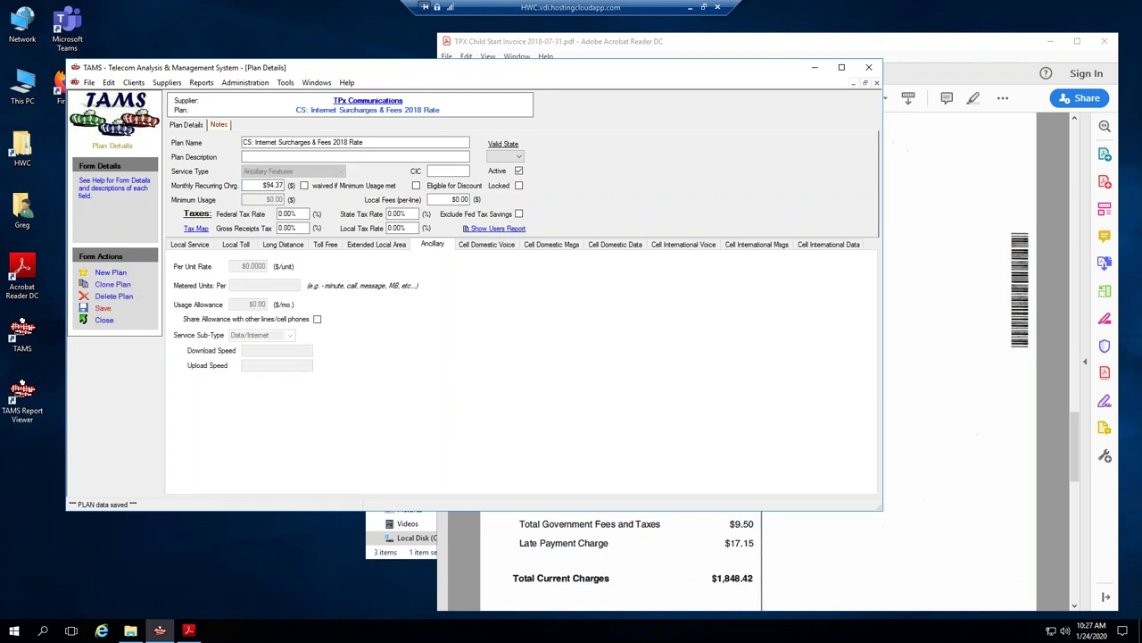
pyautogui.click(220, 124)
pyautogui.click(687, 41)
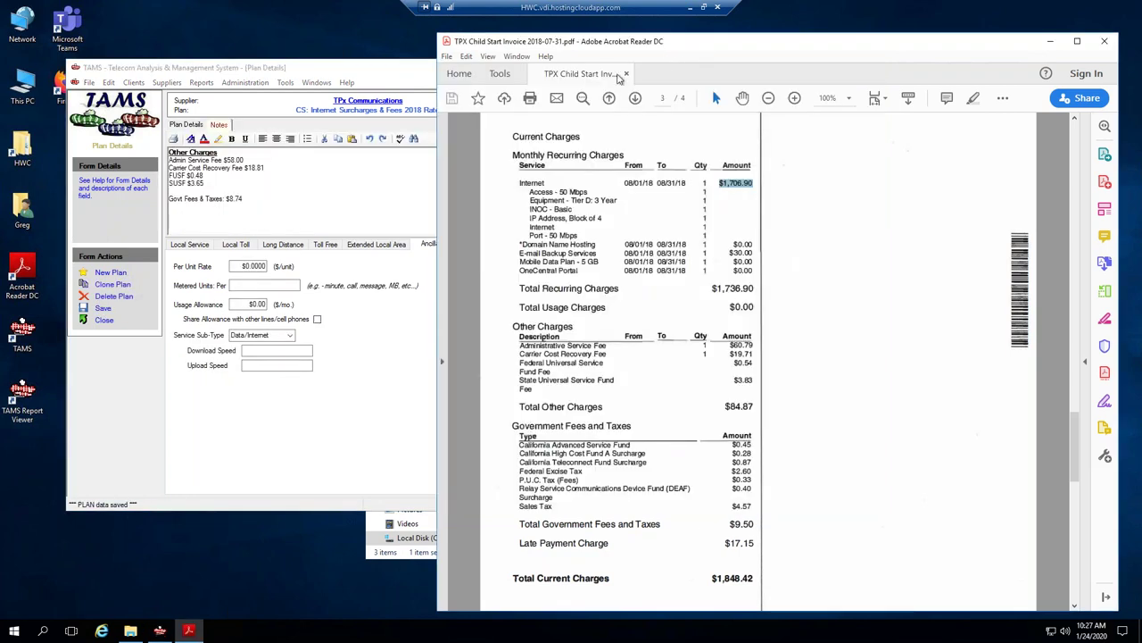
# Snapshot the invoice's Other Charges through government fees section in Acrobat.
pyautogui.click(497, 76)
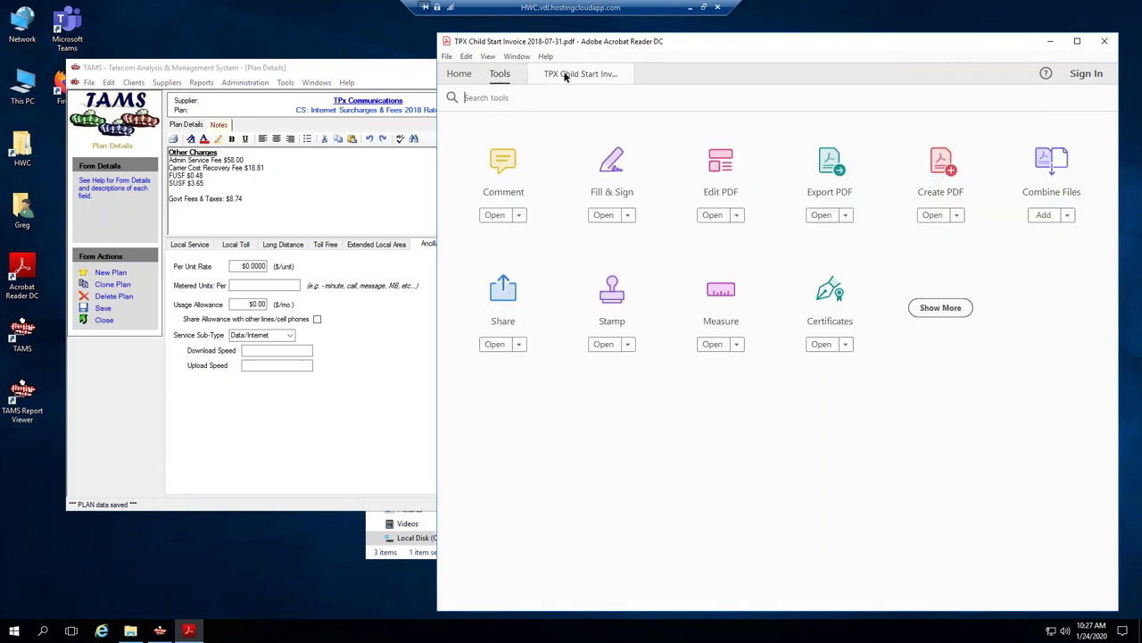
pyautogui.hotkey('ctrl', 'Tab')
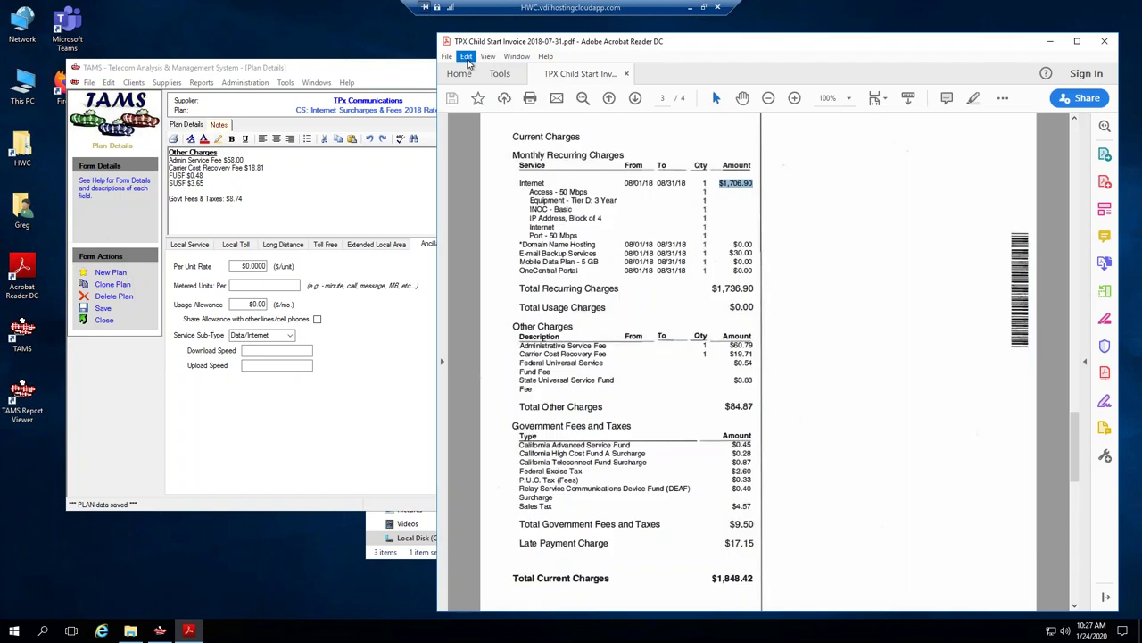
pyautogui.click(466, 56)
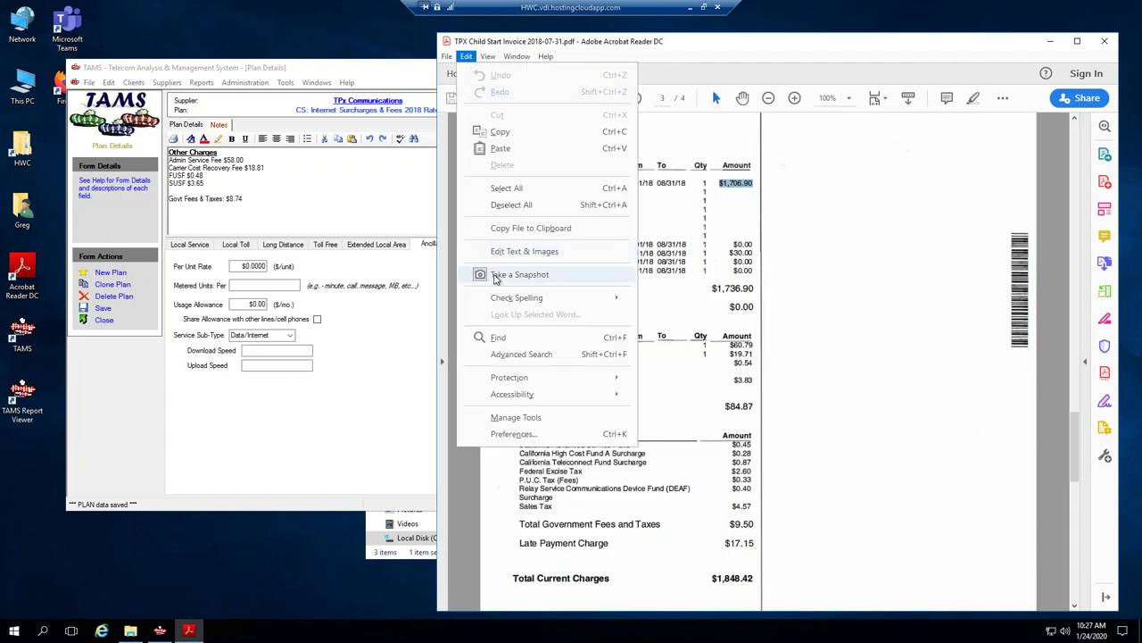
pyautogui.click(509, 274)
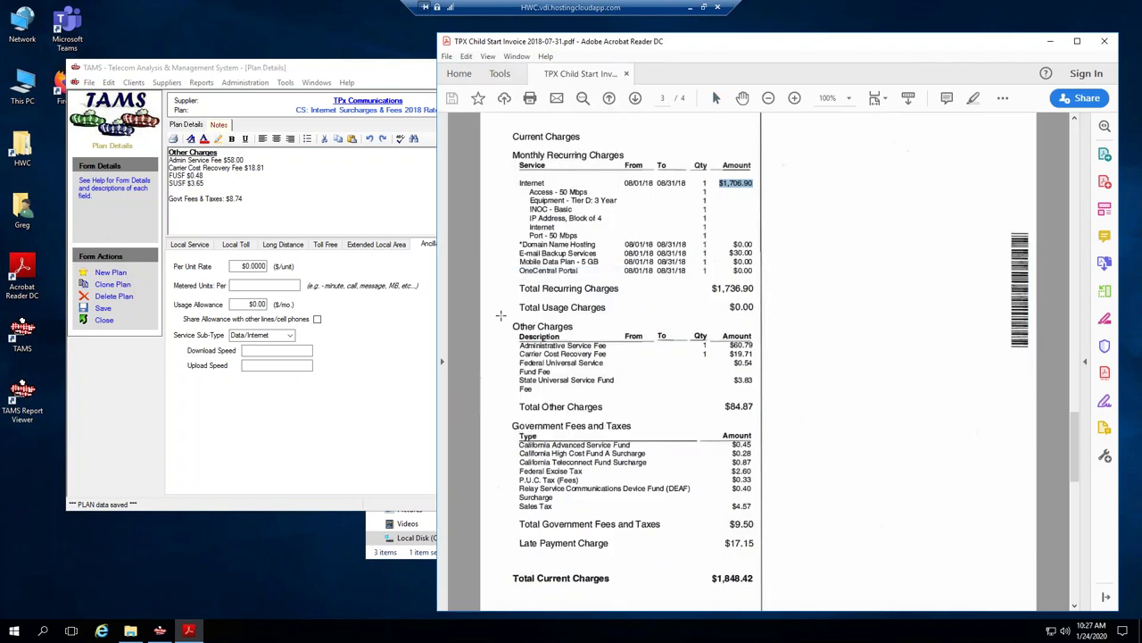
pyautogui.moveTo(510, 323); pyautogui.dragTo(758, 533)
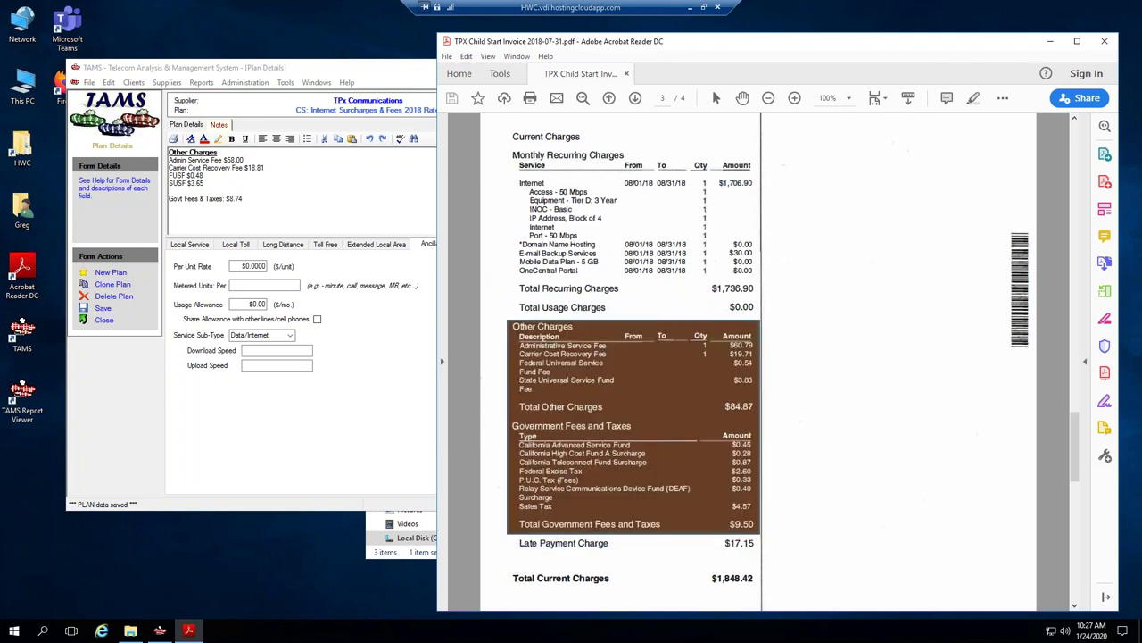
pyautogui.click(895, 355)
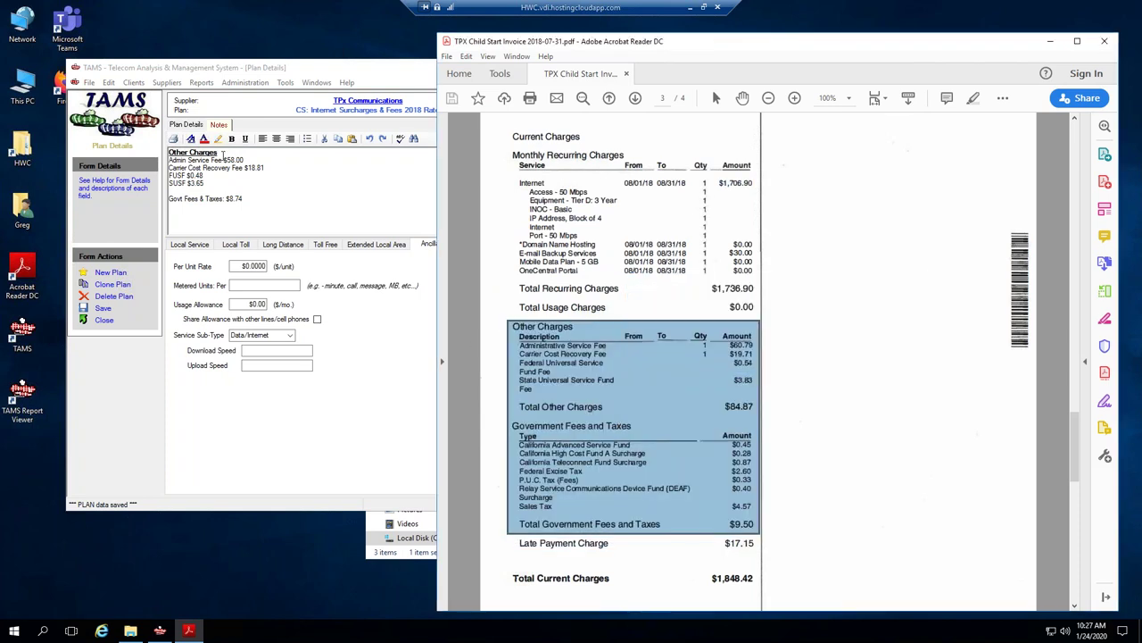
# Paste the fee snapshot into the plan notes and delete the old notes text.
pyautogui.click(121, 153)
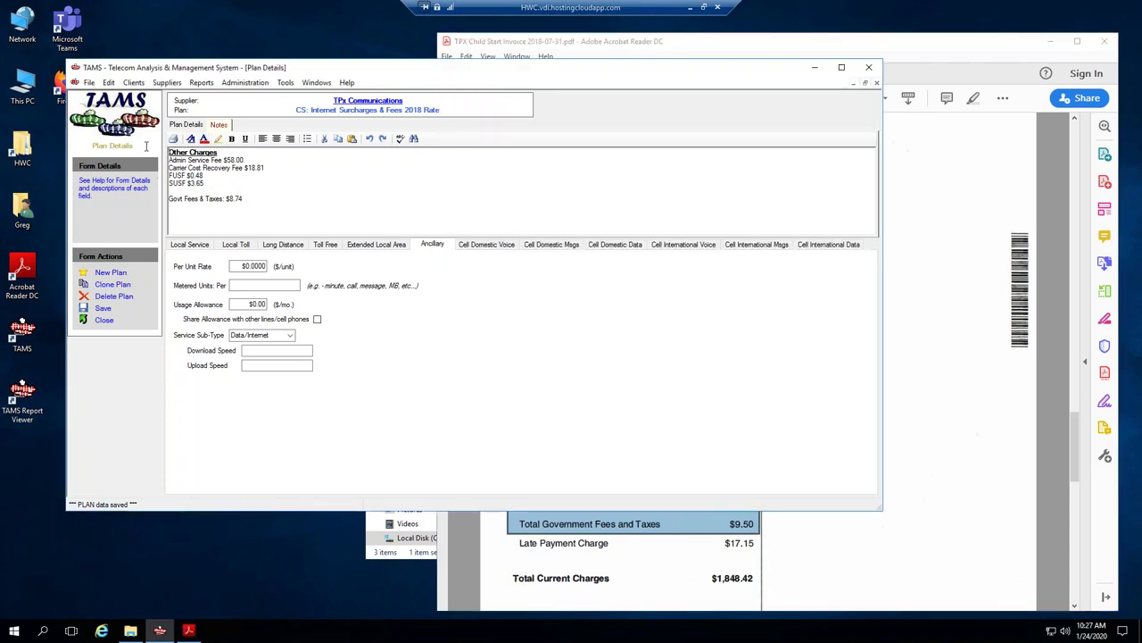
pyautogui.click(245, 210)
pyautogui.hotkey('ctrl', 'v')
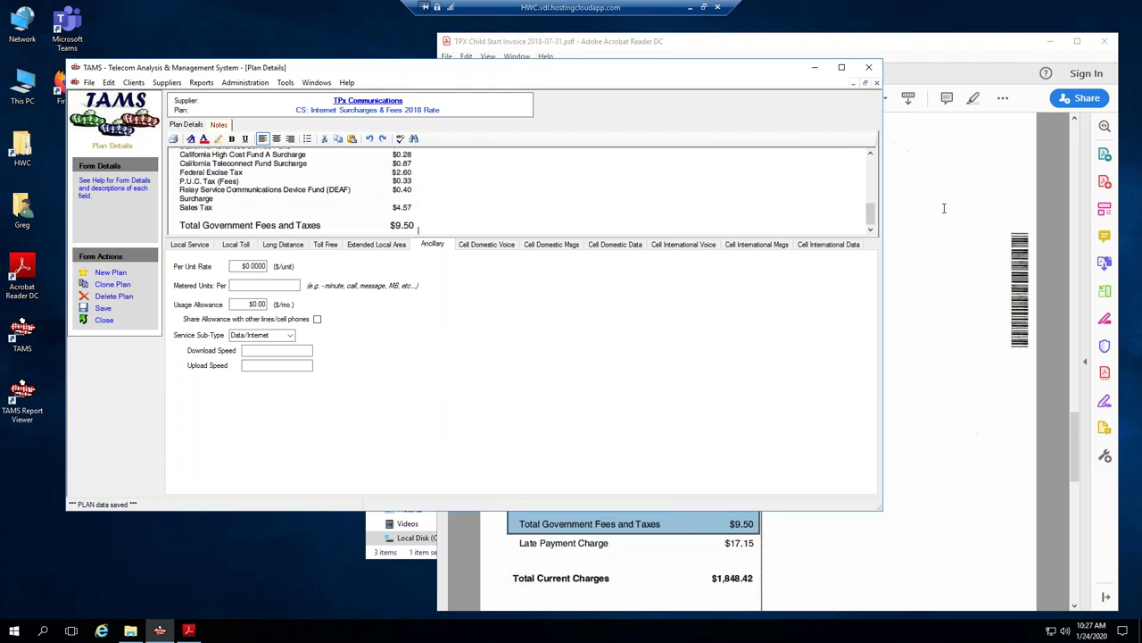
pyautogui.moveTo(871, 218); pyautogui.dragTo(871, 168)
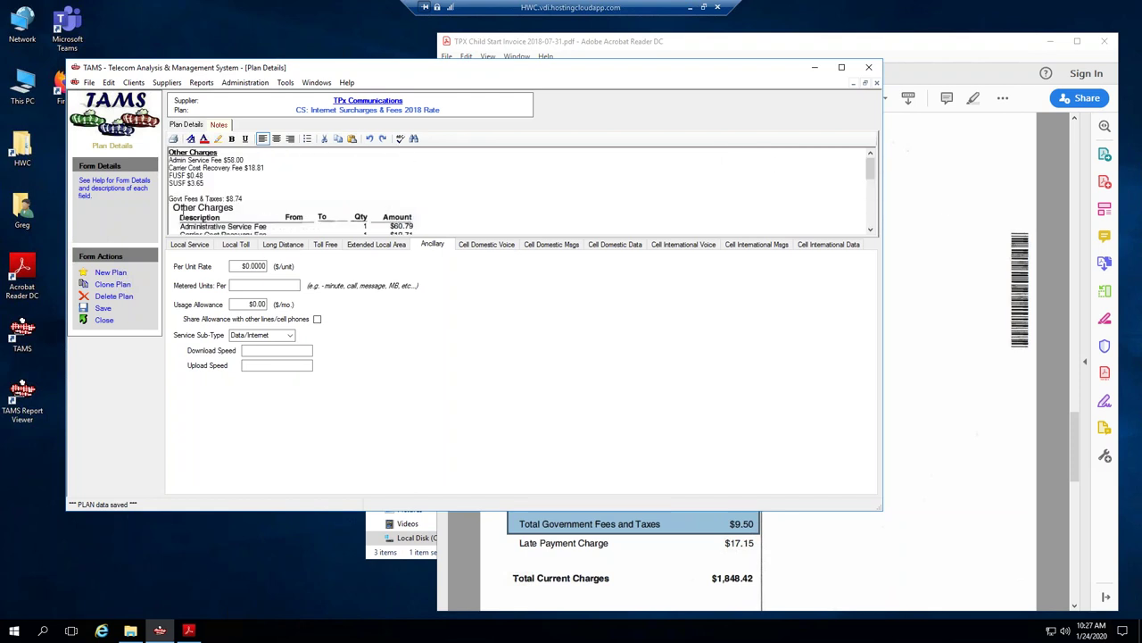
pyautogui.moveTo(200, 188); pyautogui.dragTo(166, 153)
pyautogui.press('Delete')
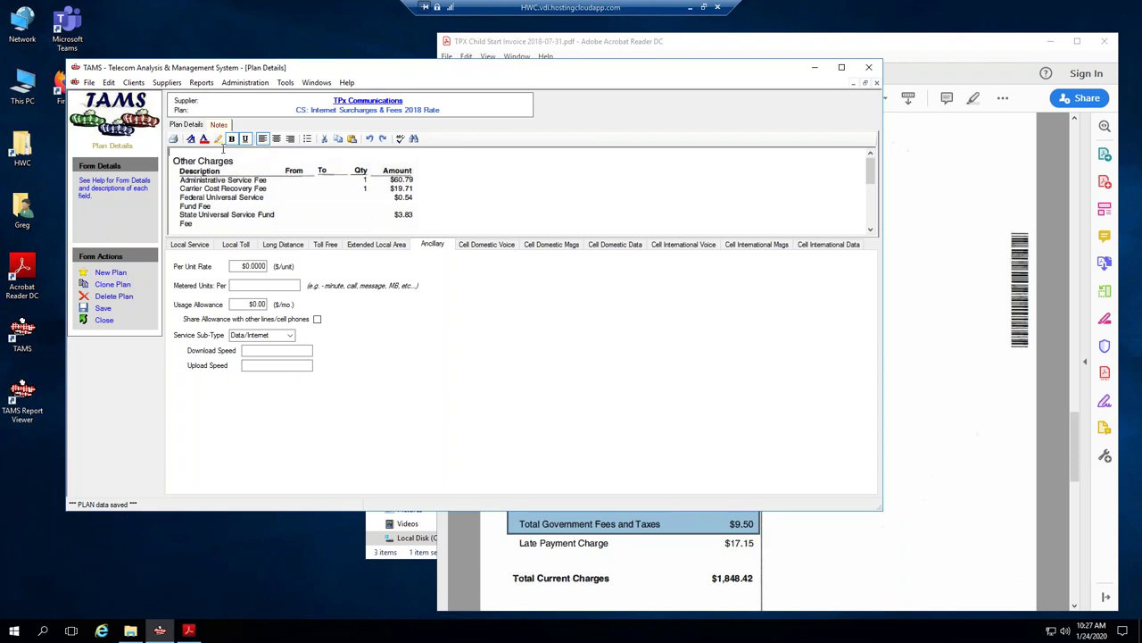
pyautogui.press('Delete')
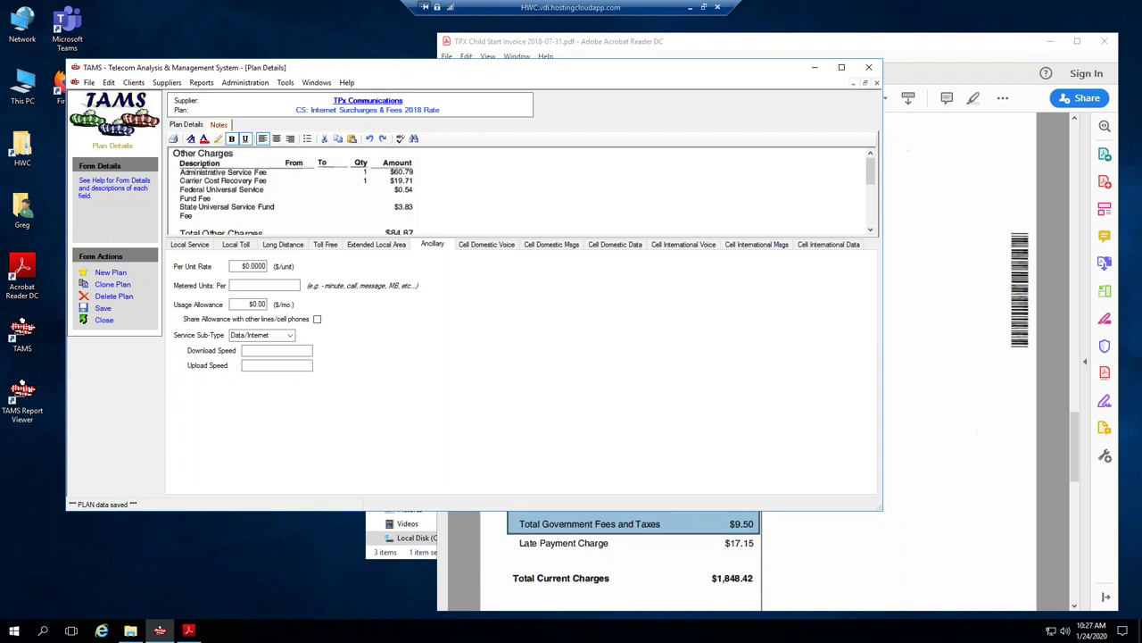
# Save and close the surcharges plan.
pyautogui.click(192, 126)
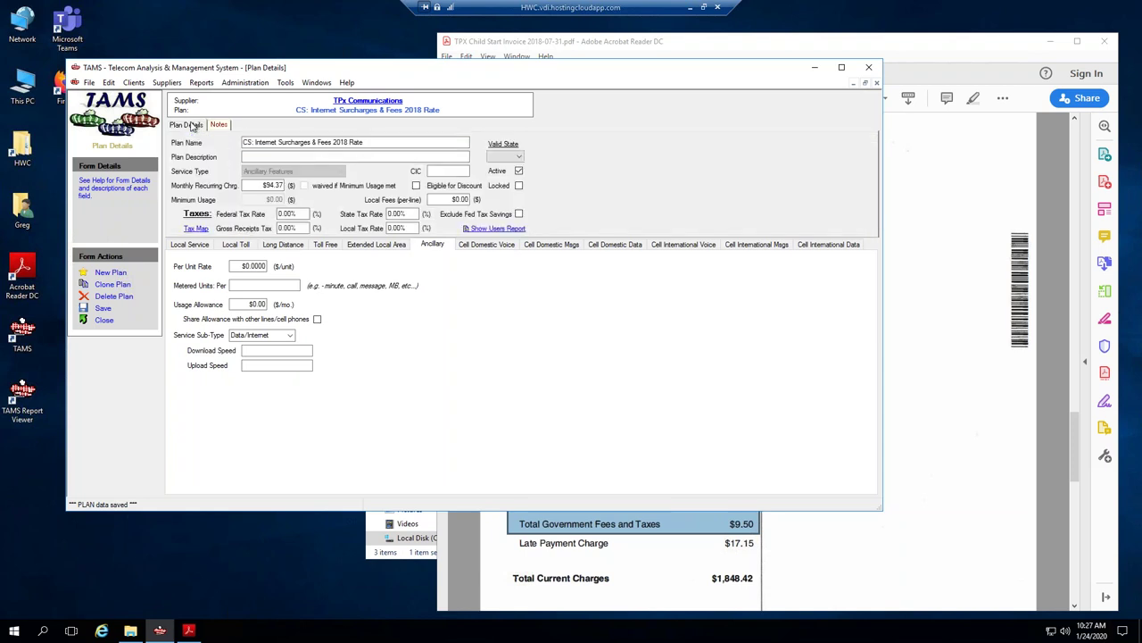
pyautogui.click(101, 309)
pyautogui.click(104, 321)
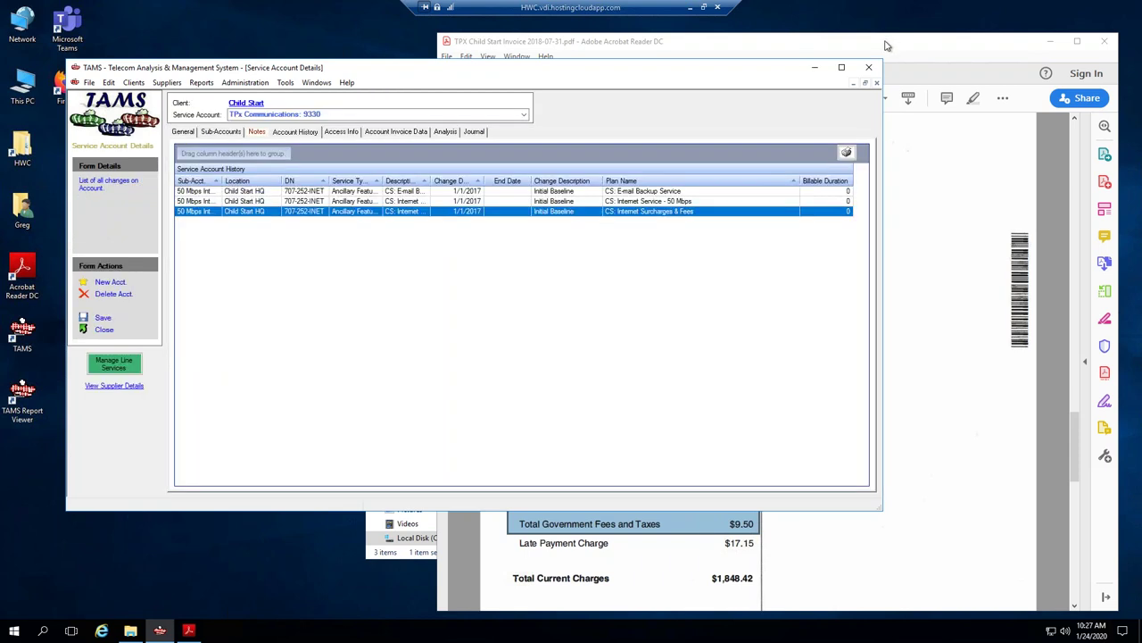
# Begin an Optimization line service change effective 1/1/2018 with billable duration 36.
pyautogui.click(117, 366)
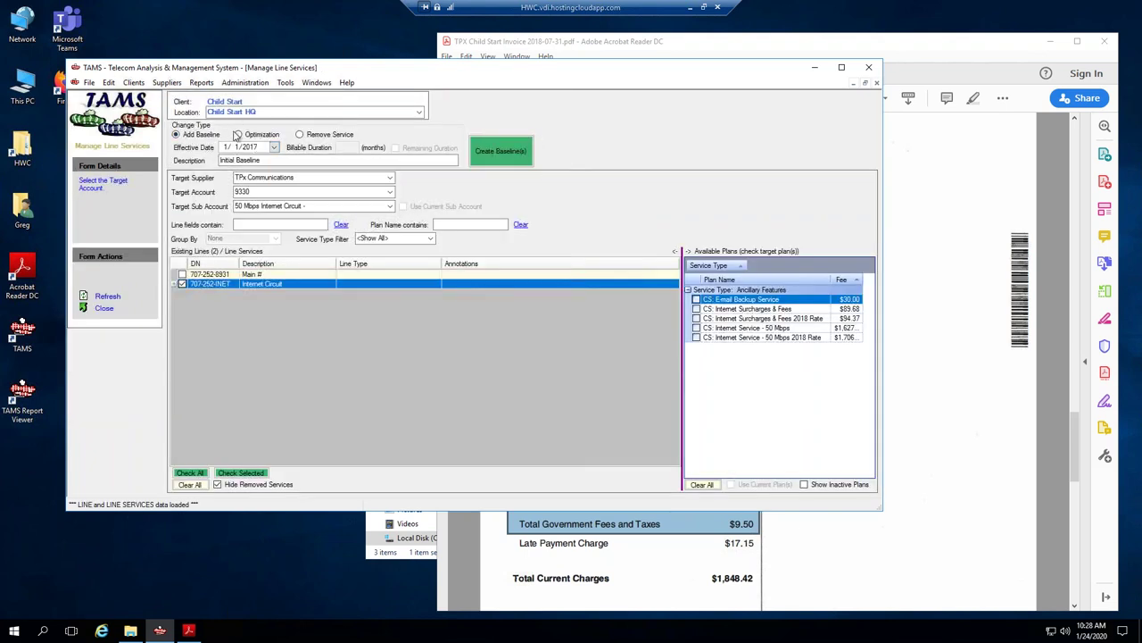
pyautogui.click(238, 135)
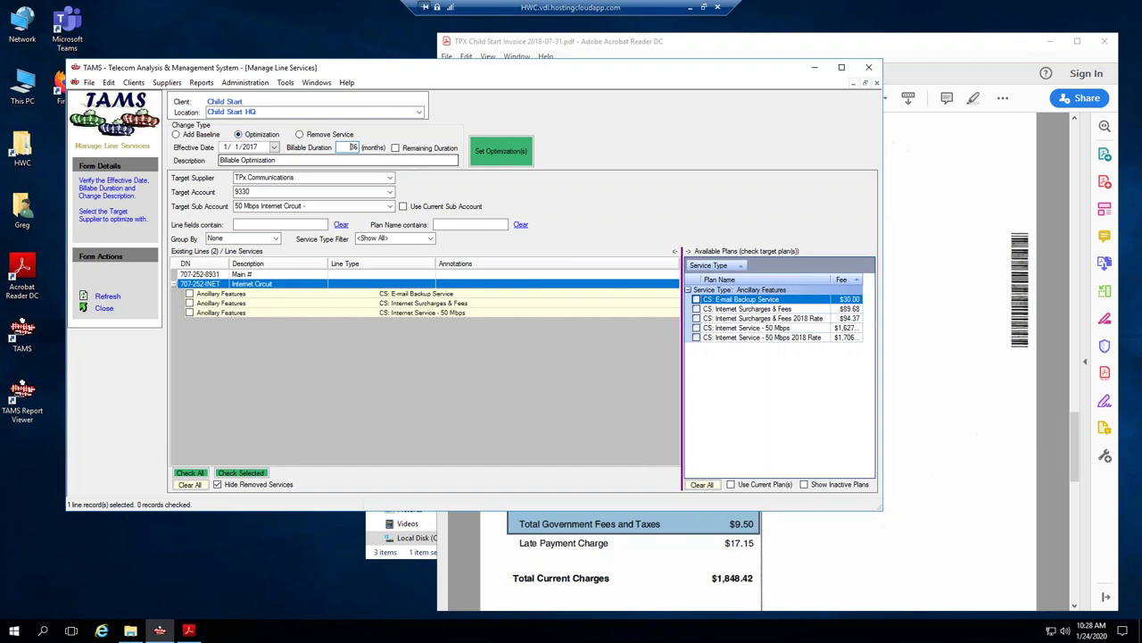
pyautogui.press('BackSpace')
pyautogui.press('BackSpace')
pyautogui.write('36')
pyautogui.doubleClick(355, 146)
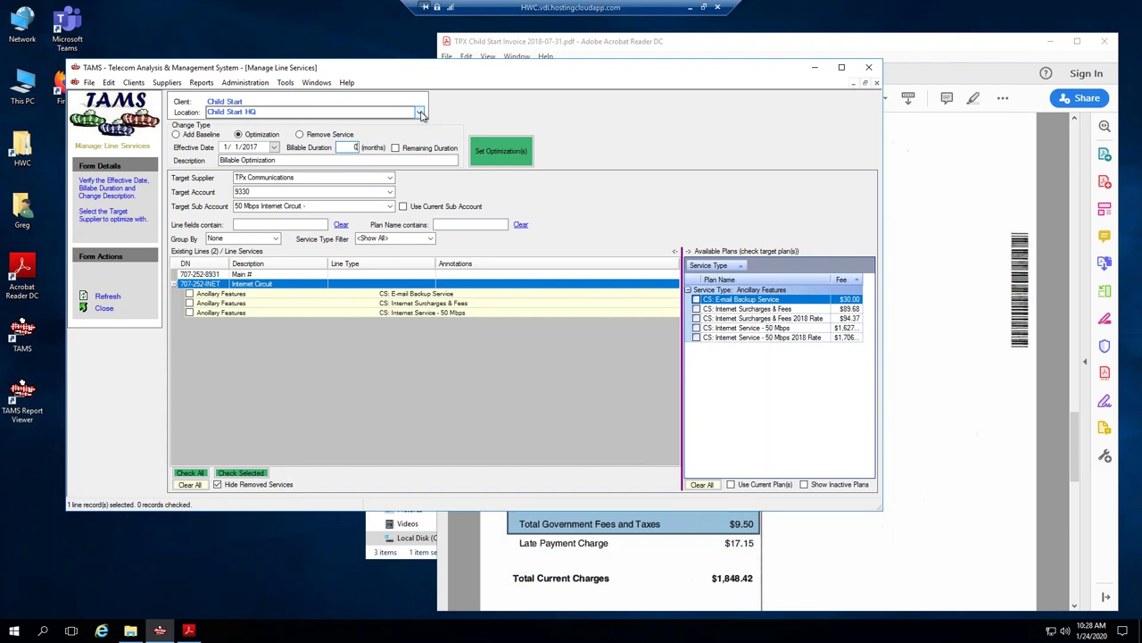
# Describe the change as 'Rate Change' and mark the Internet Service - 50 Mbps service.
pyautogui.click(248, 160)
pyautogui.moveTo(278, 160); pyautogui.dragTo(207, 159)
pyautogui.doubleClick(249, 158)
pyautogui.write('Rate Change')
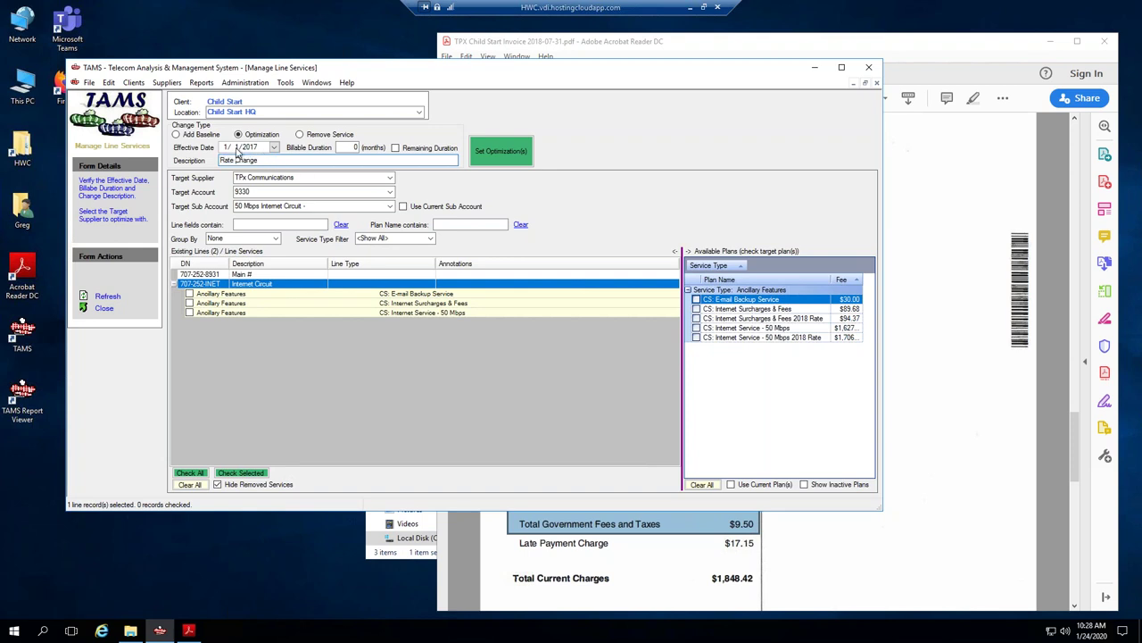
pyautogui.click(260, 160)
pyautogui.click(190, 313)
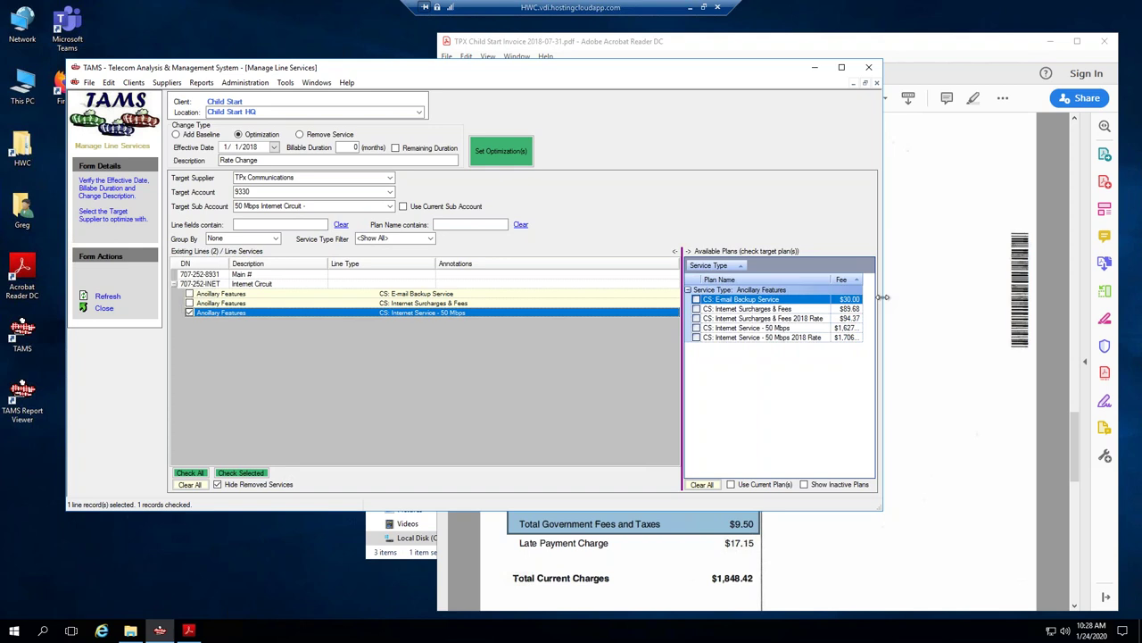
# Widen the window, available plans panel and fee column to show full plan fees.
pyautogui.moveTo(885, 303); pyautogui.dragTo(953, 304)
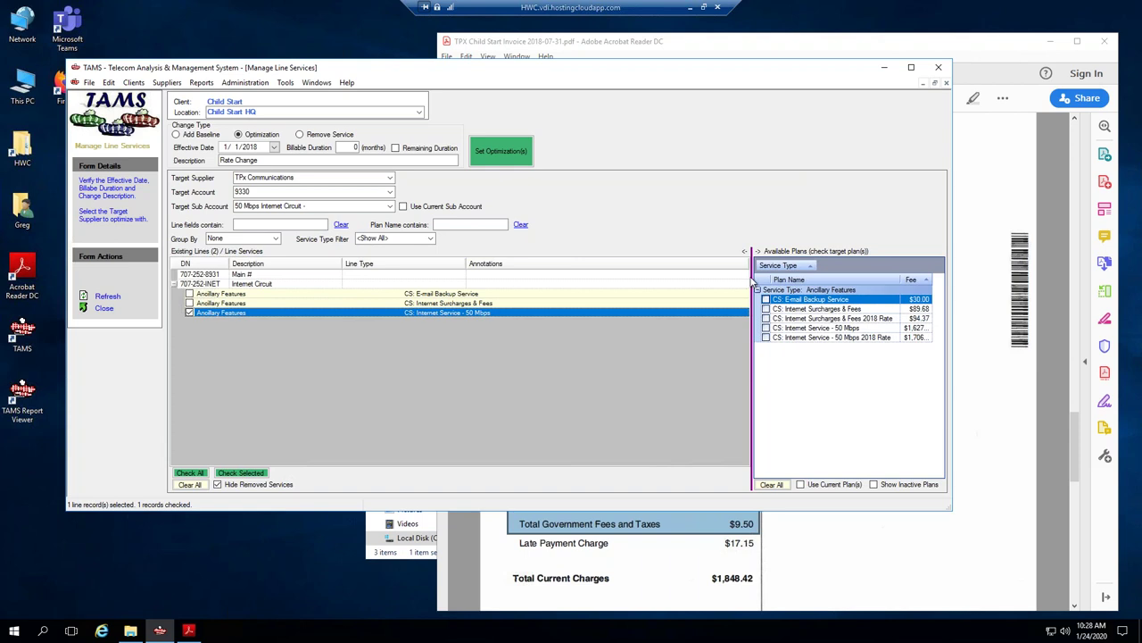
pyautogui.moveTo(753, 281); pyautogui.dragTo(661, 278)
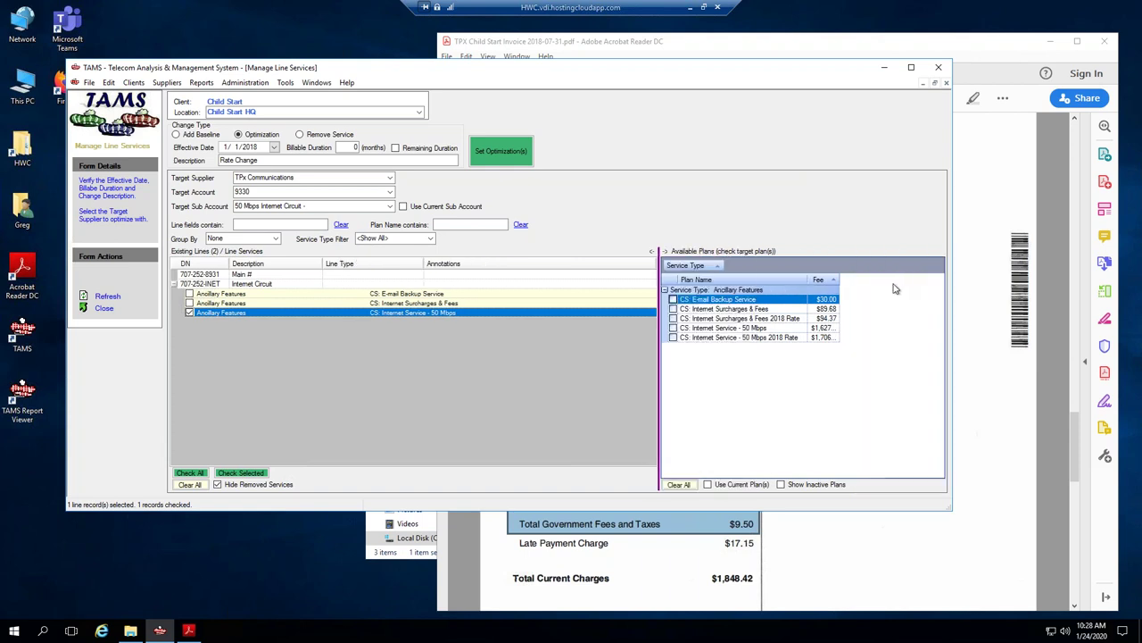
pyautogui.moveTo(839, 279); pyautogui.dragTo(864, 280)
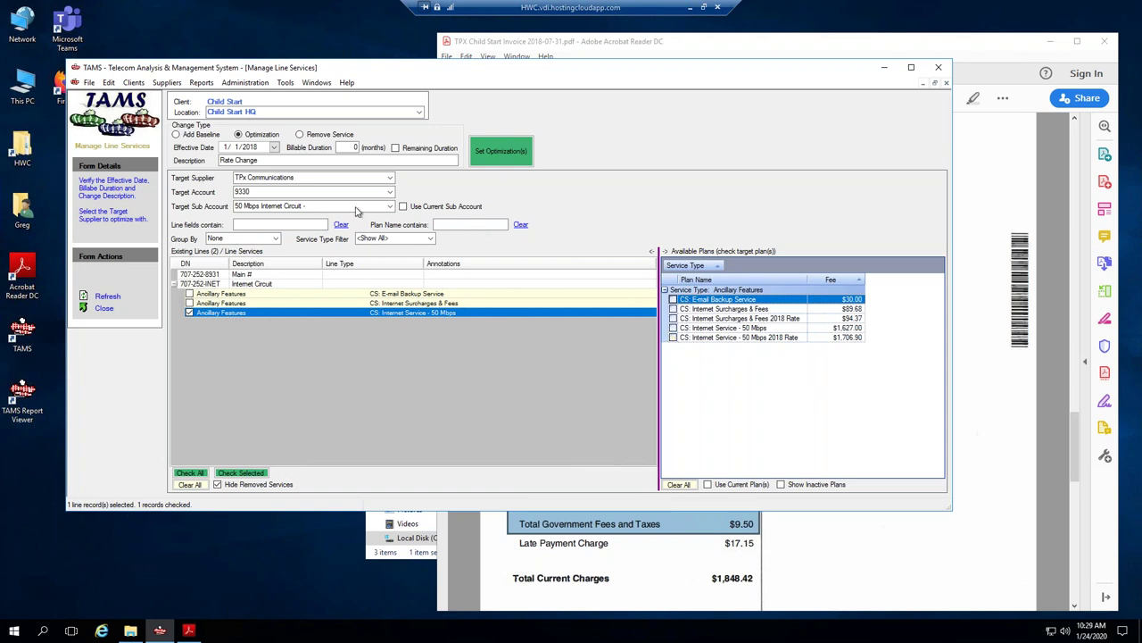
# Filter plans to 2018 and move Internet Service - 50 Mbps onto its 2018 Rate plan.
pyautogui.click(464, 226)
pyautogui.write('2018')
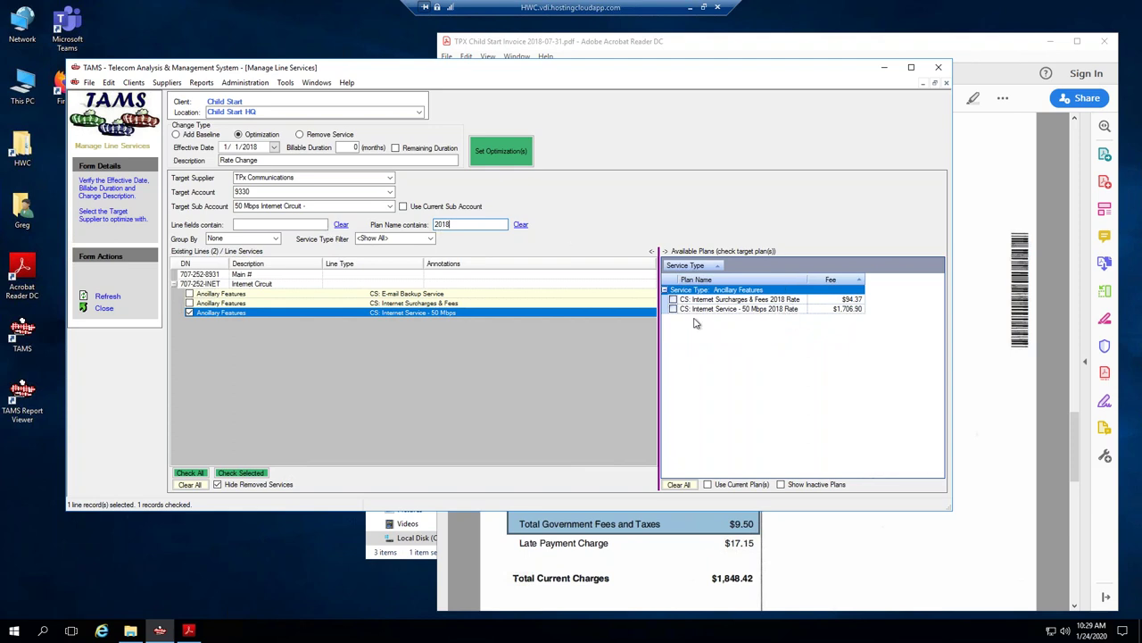
pyautogui.click(673, 309)
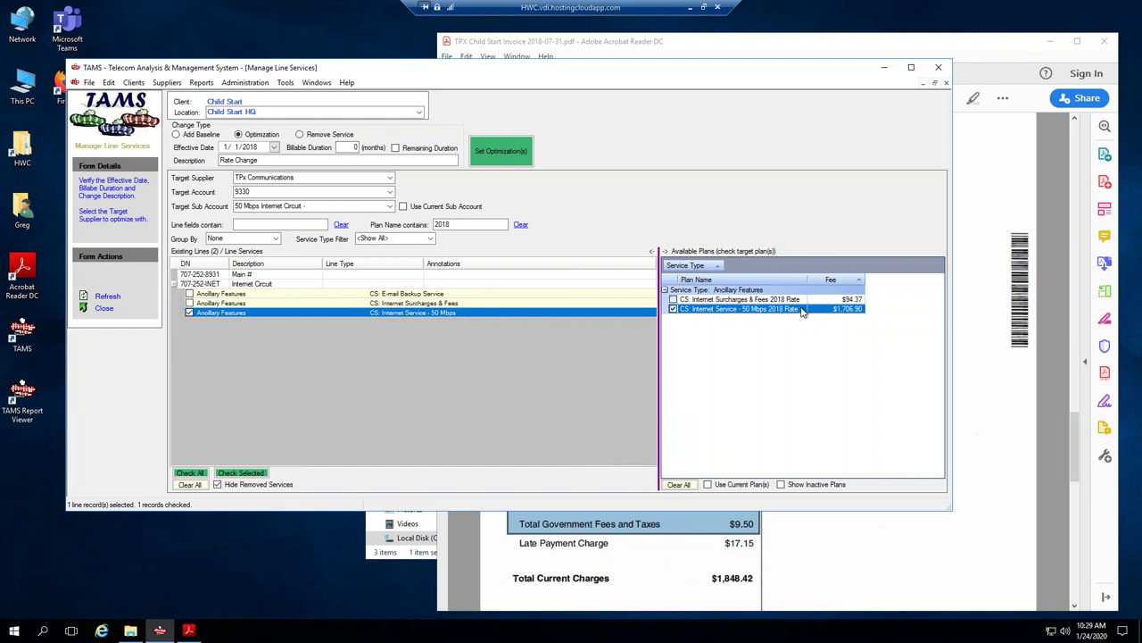
pyautogui.click(503, 153)
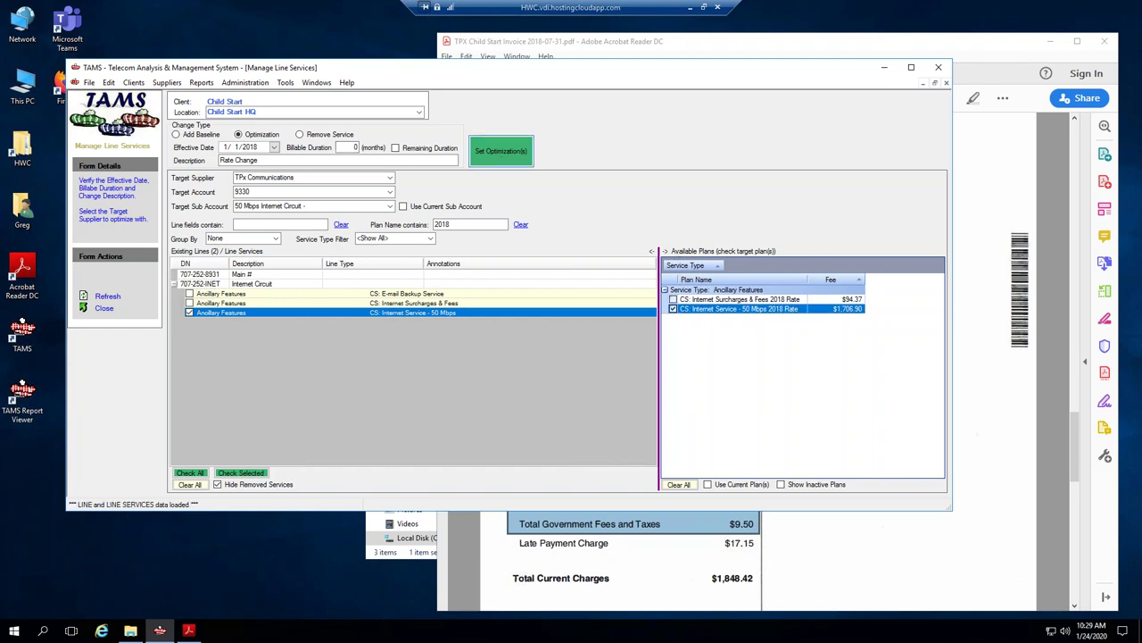
pyautogui.click(565, 353)
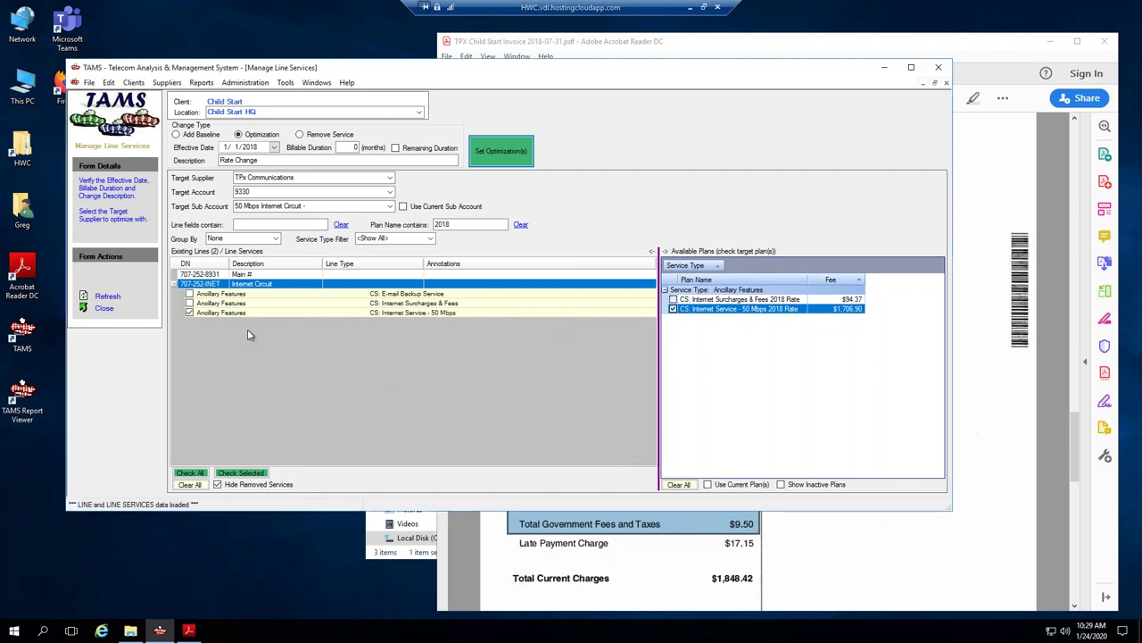
# Move Internet Surcharges & Fees onto the CS: Internet Surcharges & Fees 2018 Rate plan.
pyautogui.click(190, 312)
pyautogui.click(189, 303)
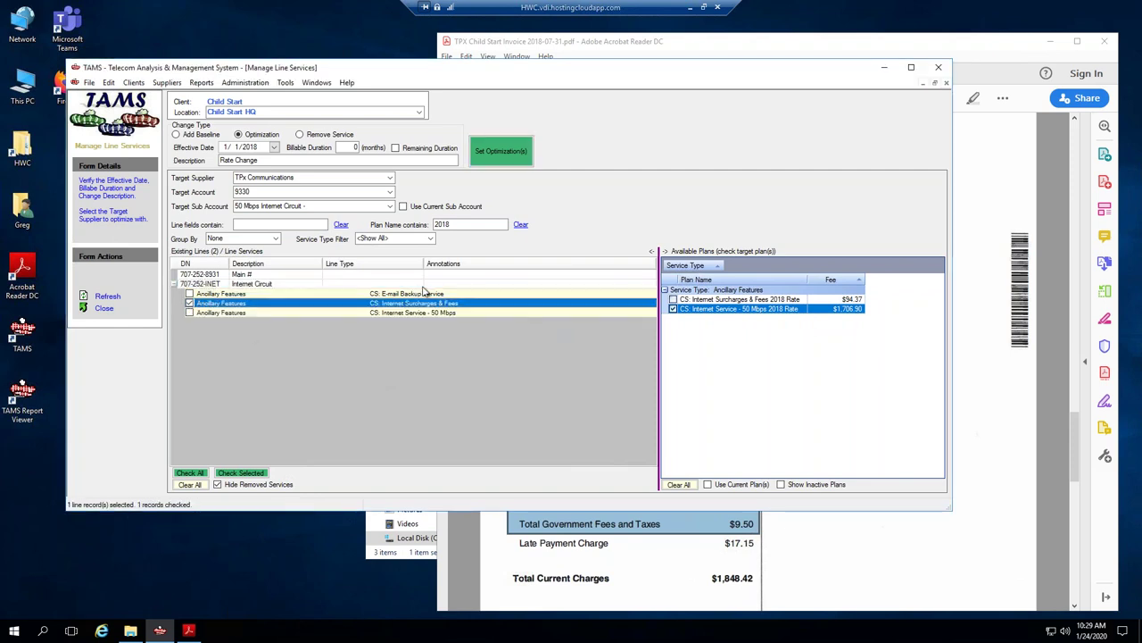
pyautogui.click(672, 309)
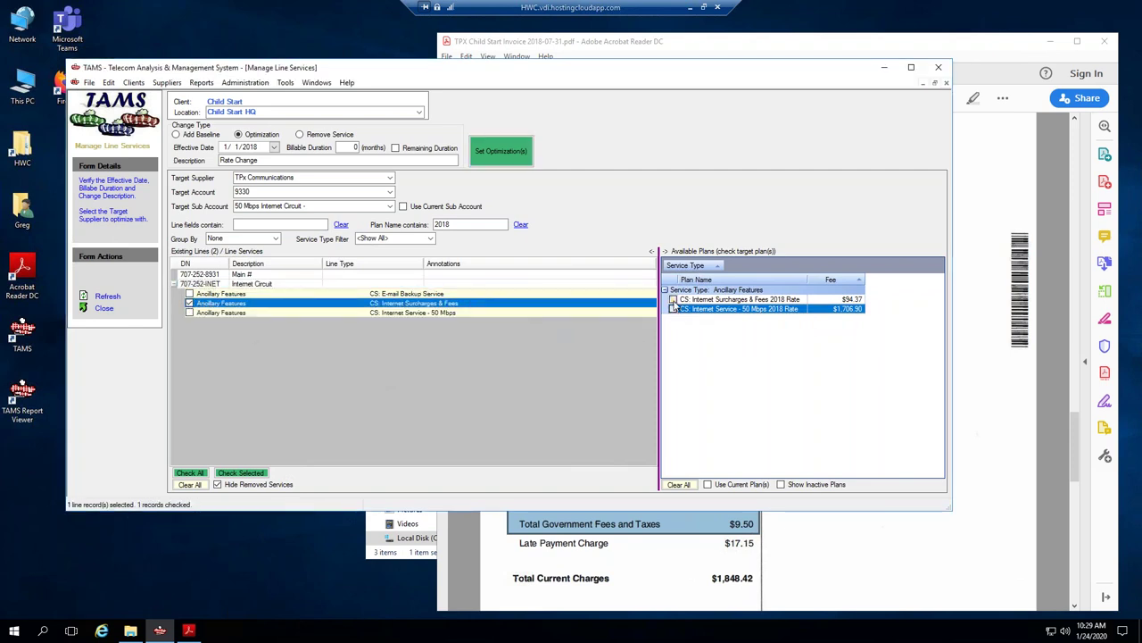
pyautogui.click(673, 300)
pyautogui.click(514, 162)
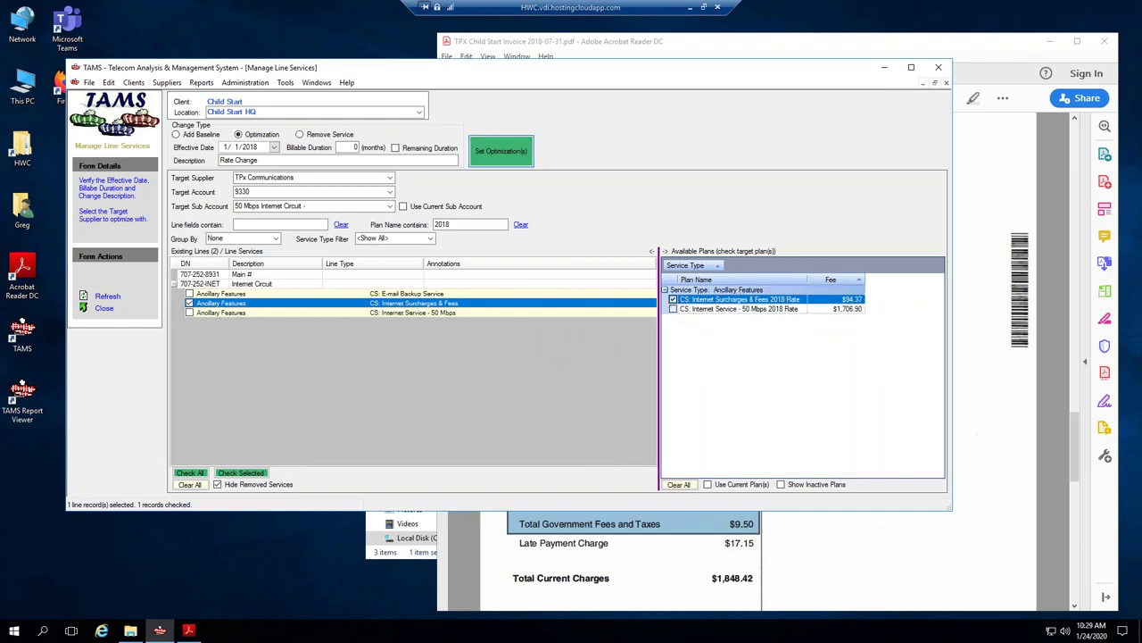
pyautogui.click(576, 351)
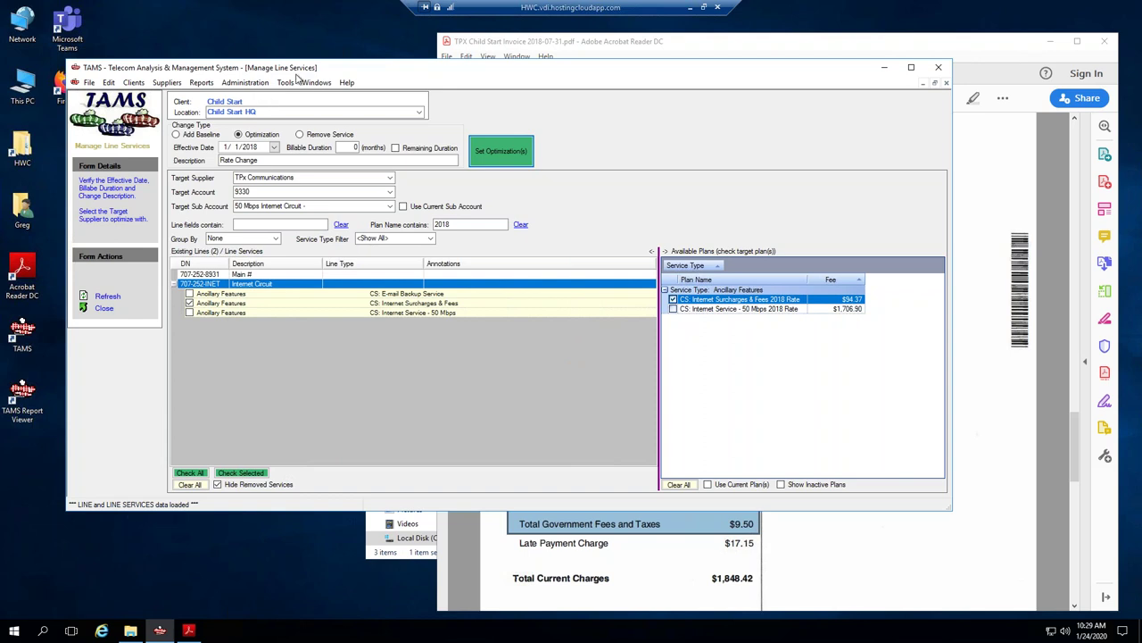
pyautogui.click(308, 83)
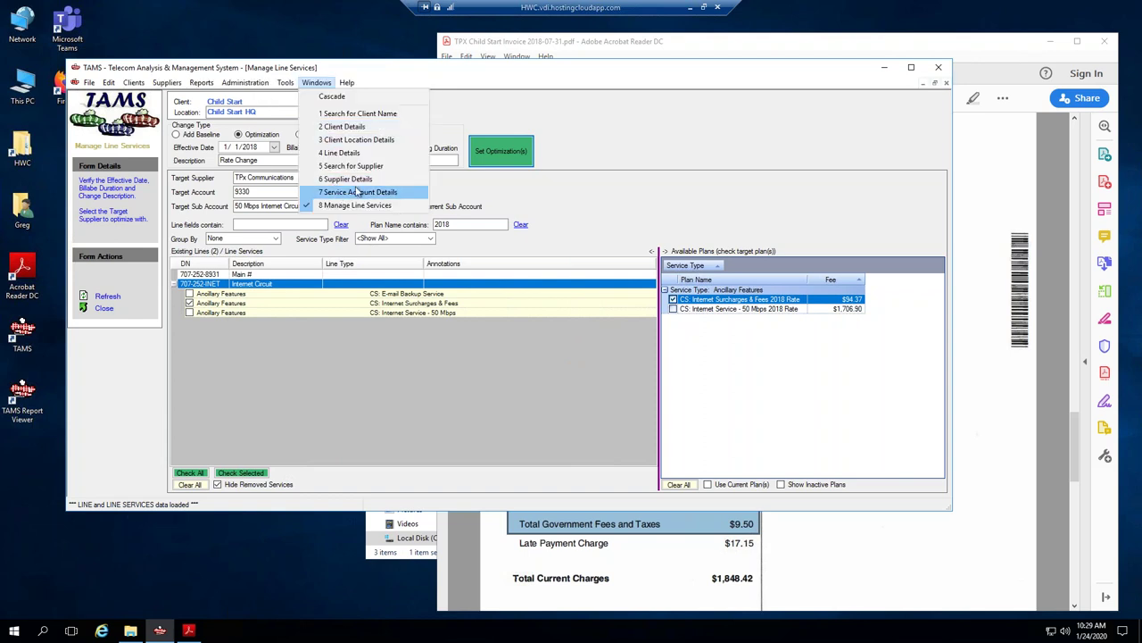
# Return to Service Account Details and check the charges on the invoice PDF.
pyautogui.click(348, 192)
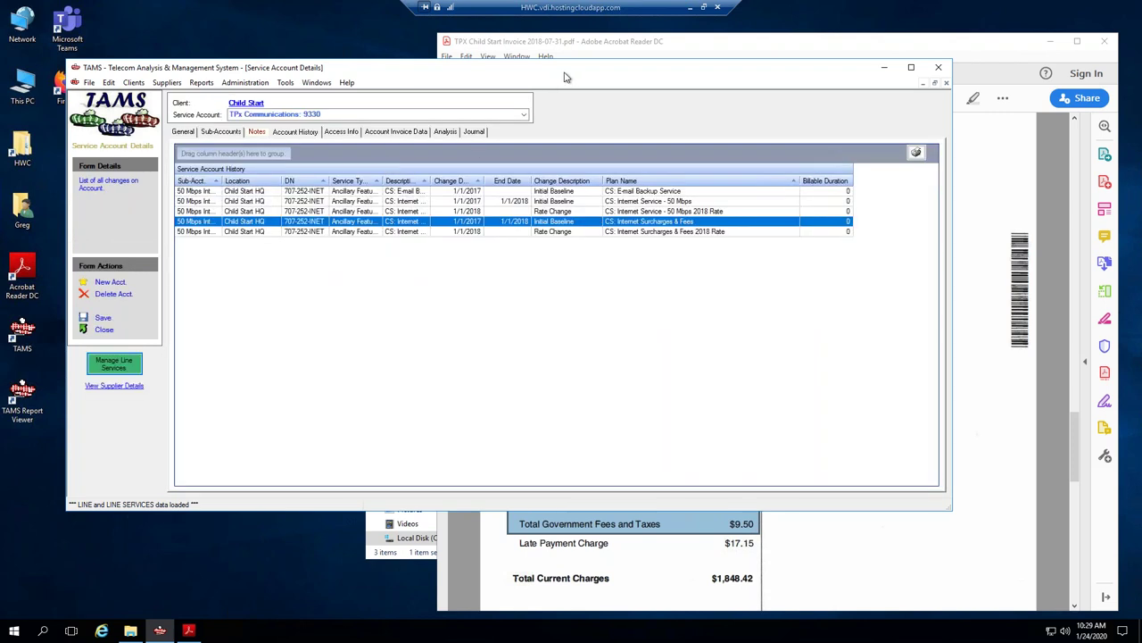
pyautogui.click(568, 46)
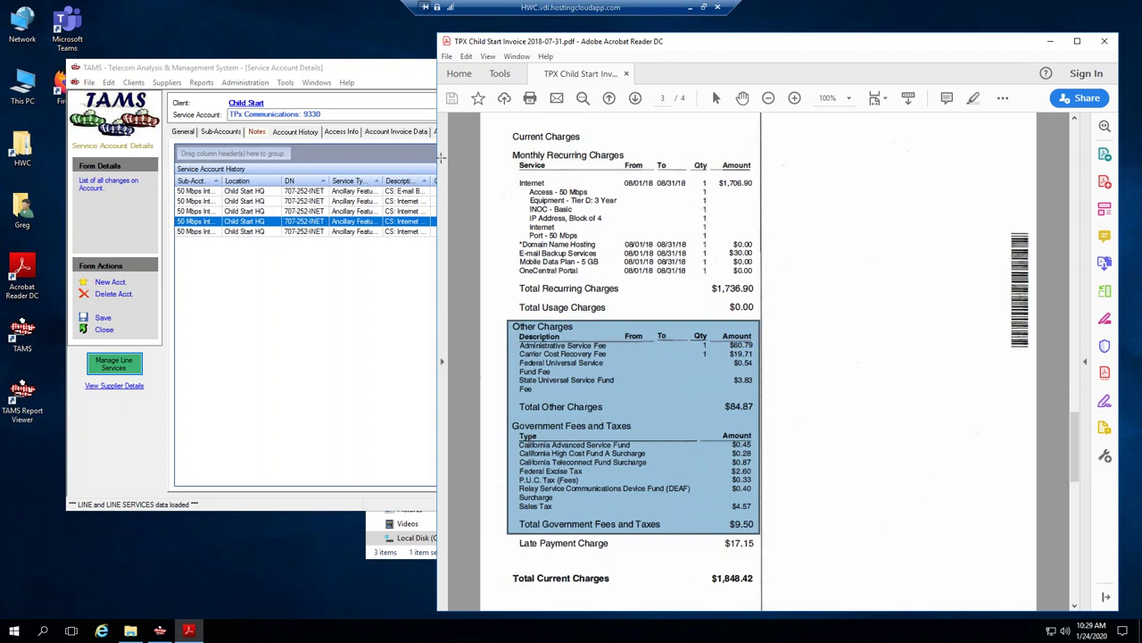
pyautogui.click(399, 81)
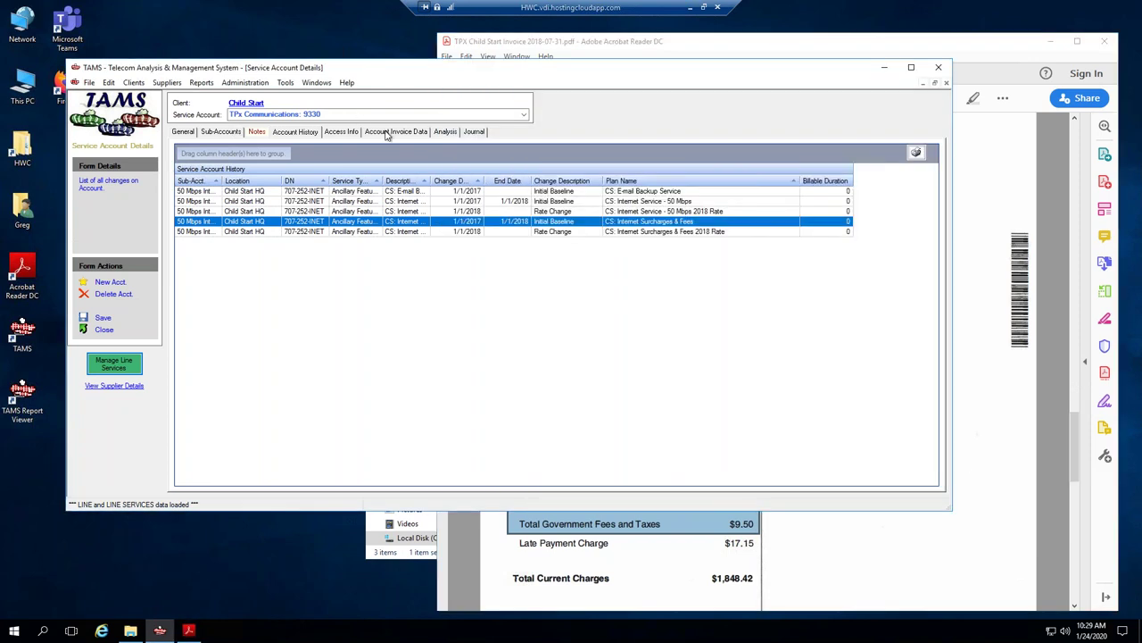
# Enter invoice date 7/31/2018 and total cost 1848.42 in the account invoice data.
pyautogui.click(392, 131)
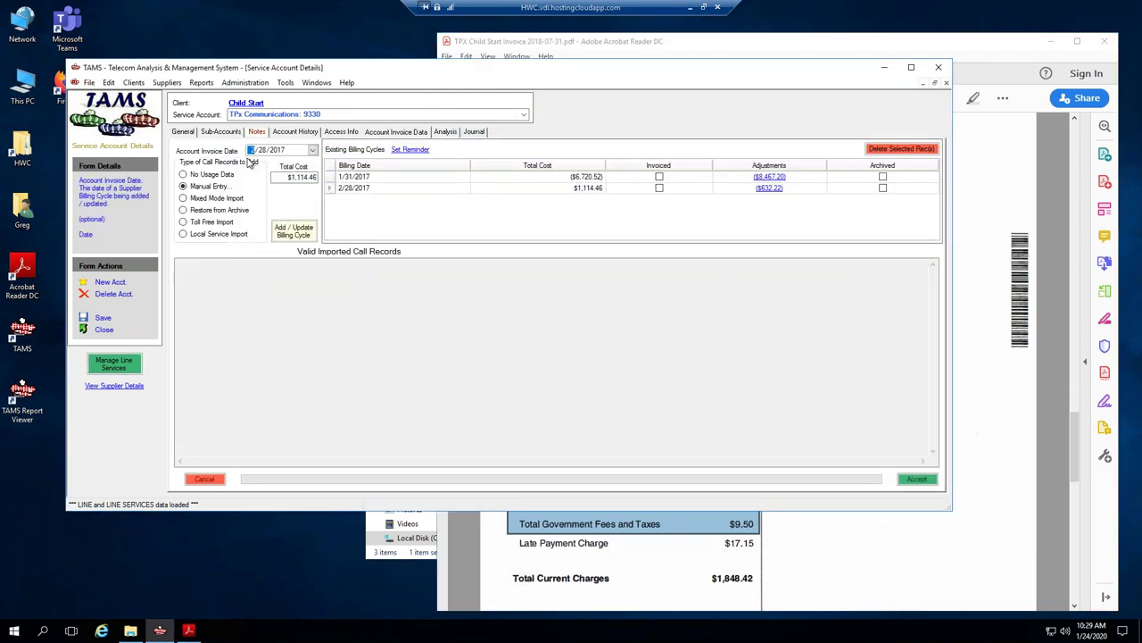
pyautogui.write('7/31')
pyautogui.click(288, 178)
pyautogui.moveTo(288, 178); pyautogui.dragTo(317, 178)
pyautogui.write('1')
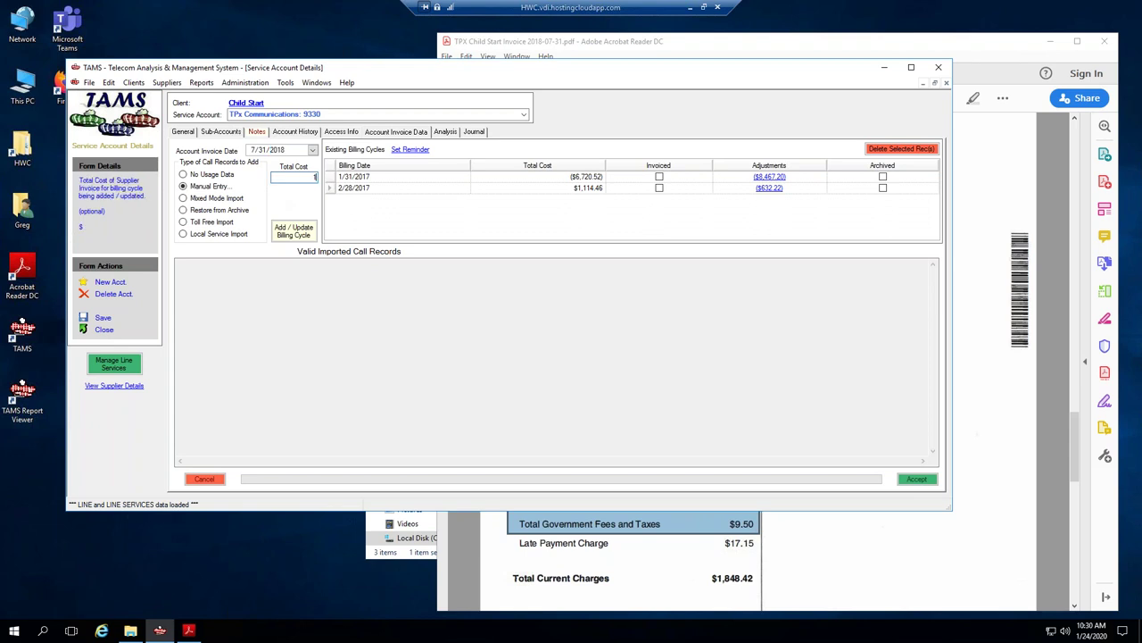
pyautogui.write('848.42')
# Add the 7/31/2018 billing cycle and open its billing adjustments.
pyautogui.click(293, 232)
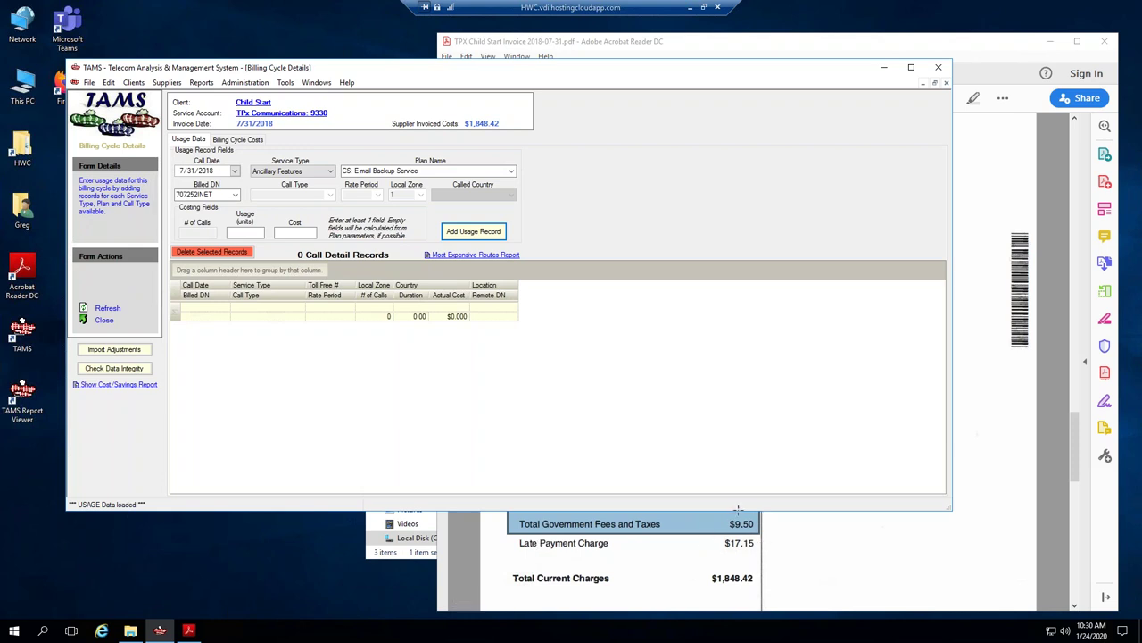
pyautogui.click(262, 140)
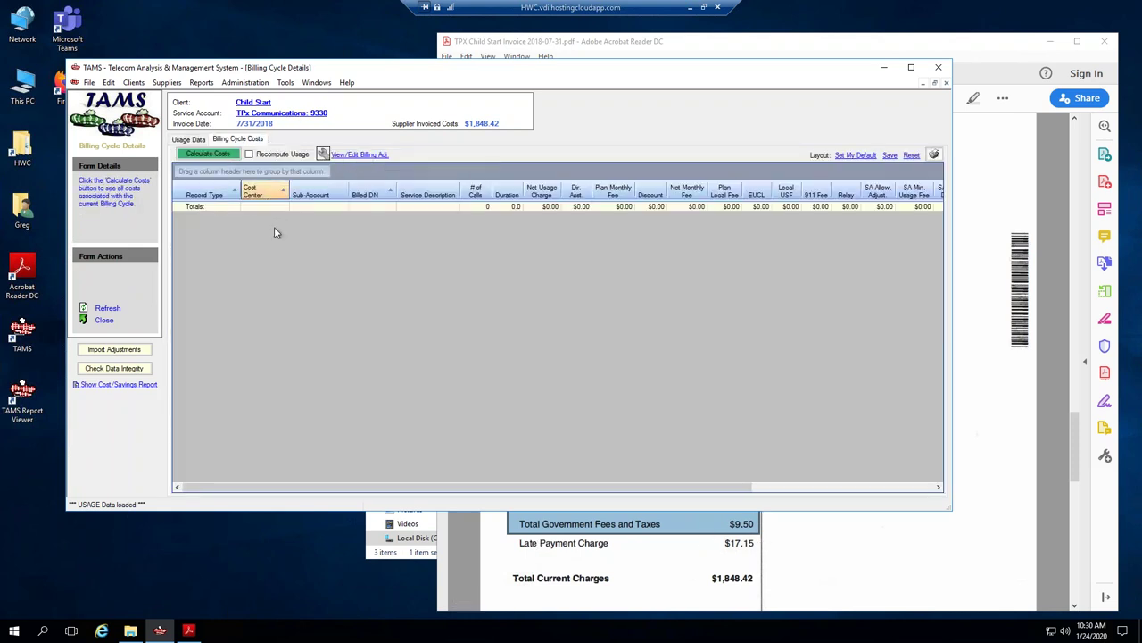
pyautogui.click(344, 155)
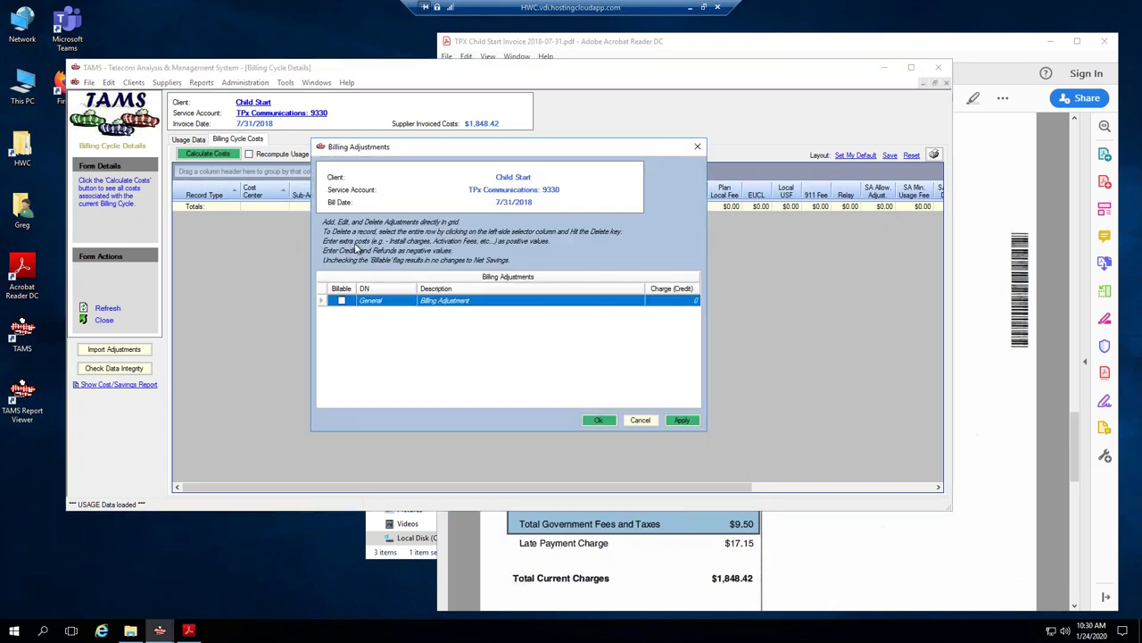
# Add a 17.15 Late Fee adjustment on line 707-252-INET.
pyautogui.click(406, 304)
pyautogui.click(409, 304)
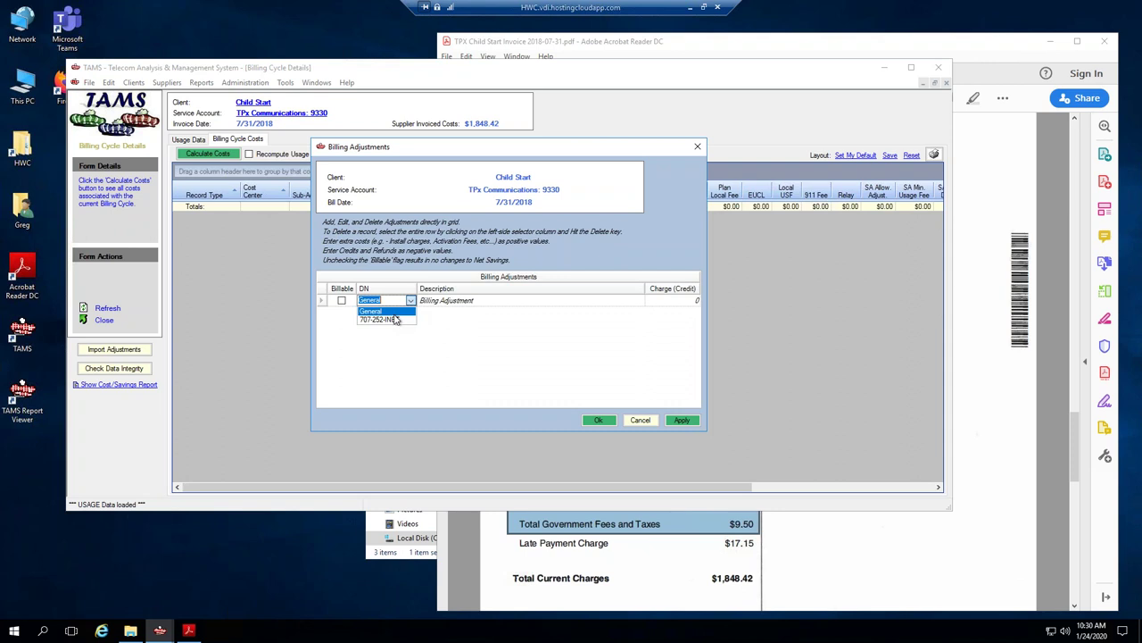
pyautogui.click(398, 317)
pyautogui.click(432, 302)
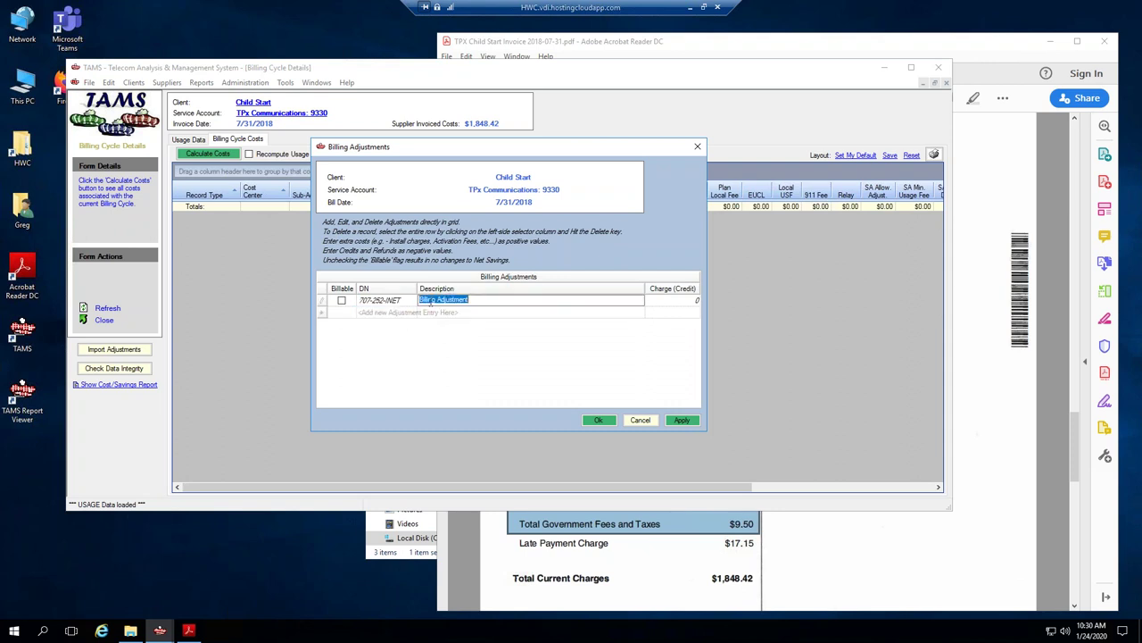
pyautogui.write('Late Fee')
pyautogui.press('Tab')
pyautogui.write('17')
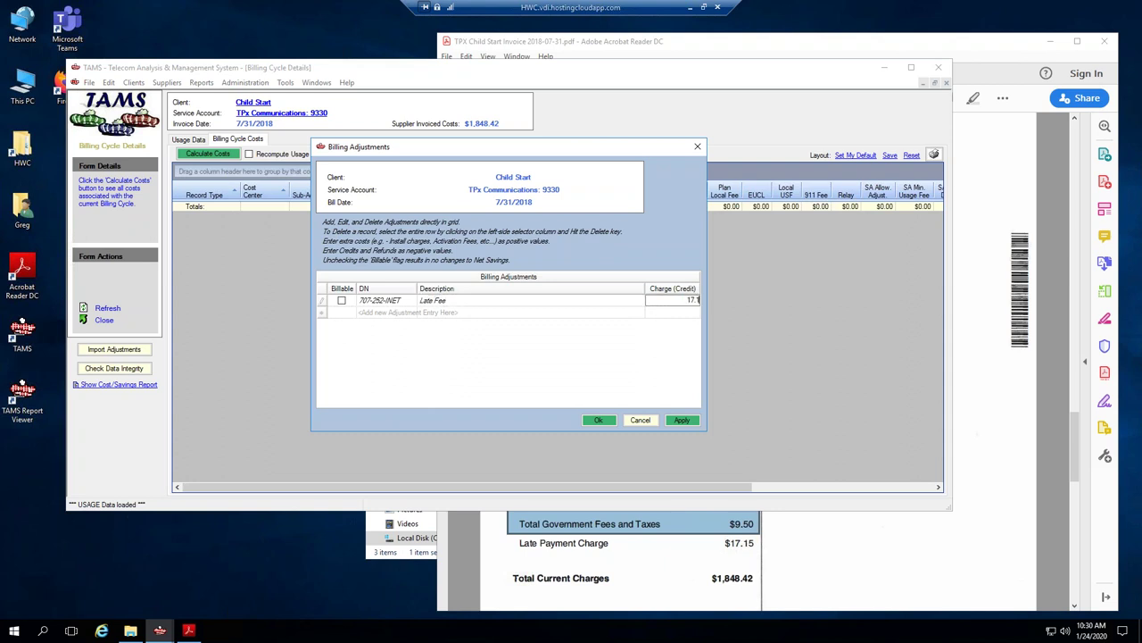
pyautogui.click(598, 420)
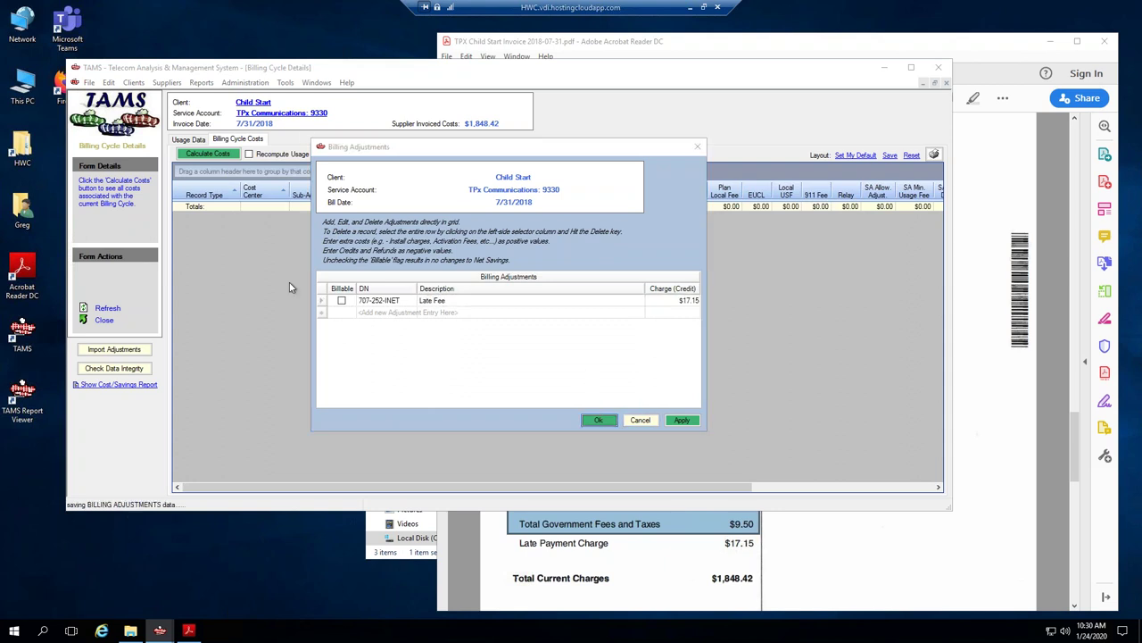
# Recalculate the billing cycle costs to confirm the $1,848.42 total.
pyautogui.click(212, 153)
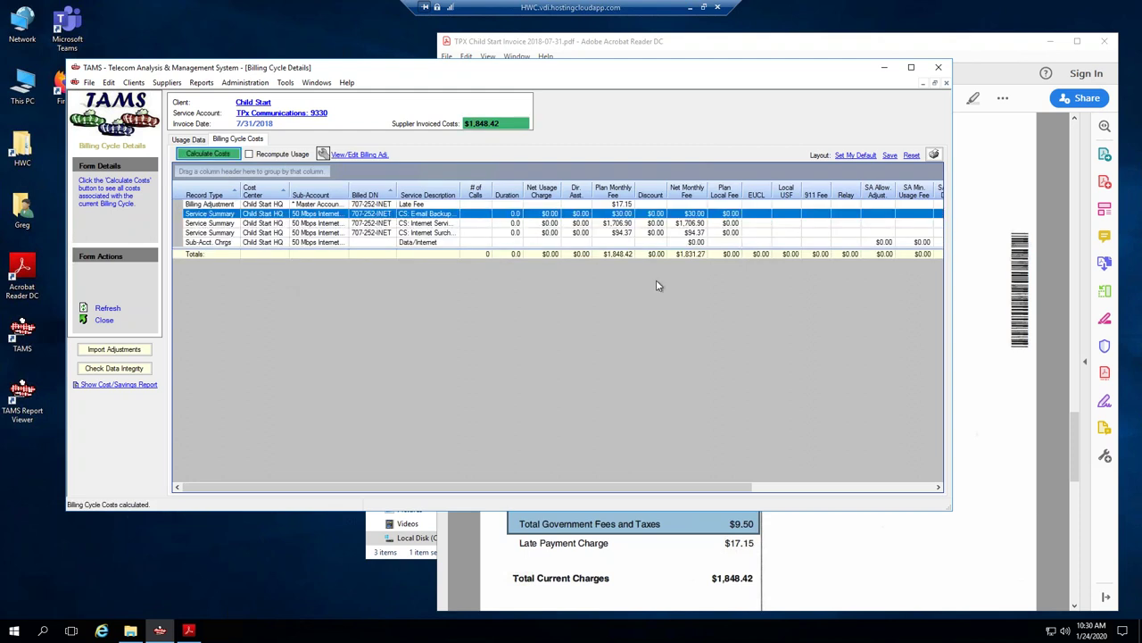
pyautogui.moveTo(622, 496); pyautogui.dragTo(893, 494)
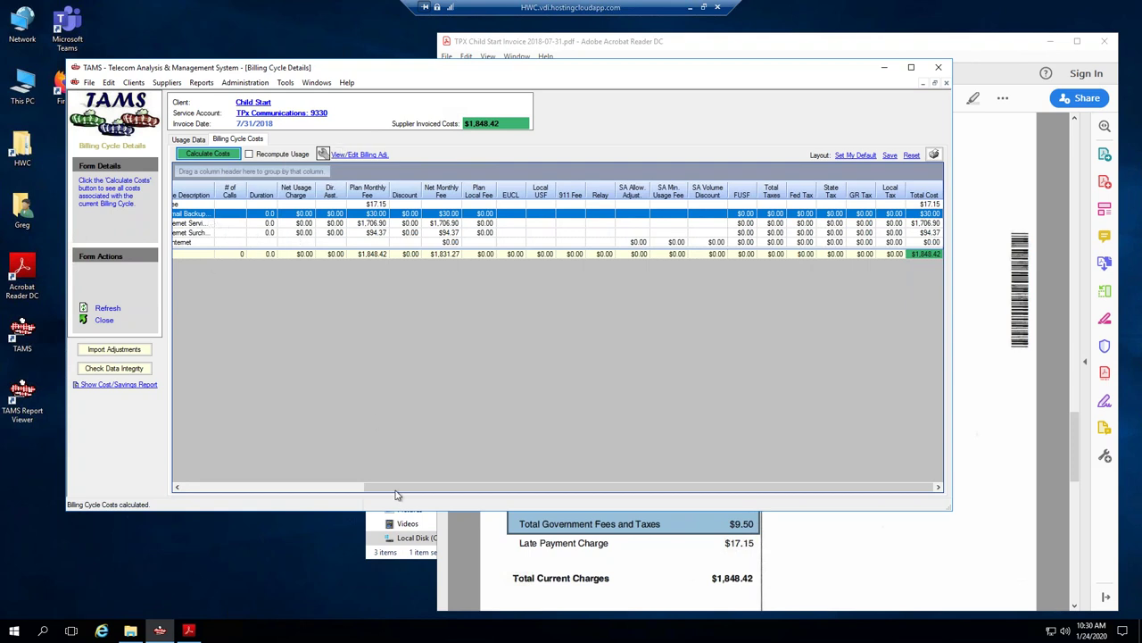
pyautogui.moveTo(390, 491); pyautogui.dragTo(209, 491)
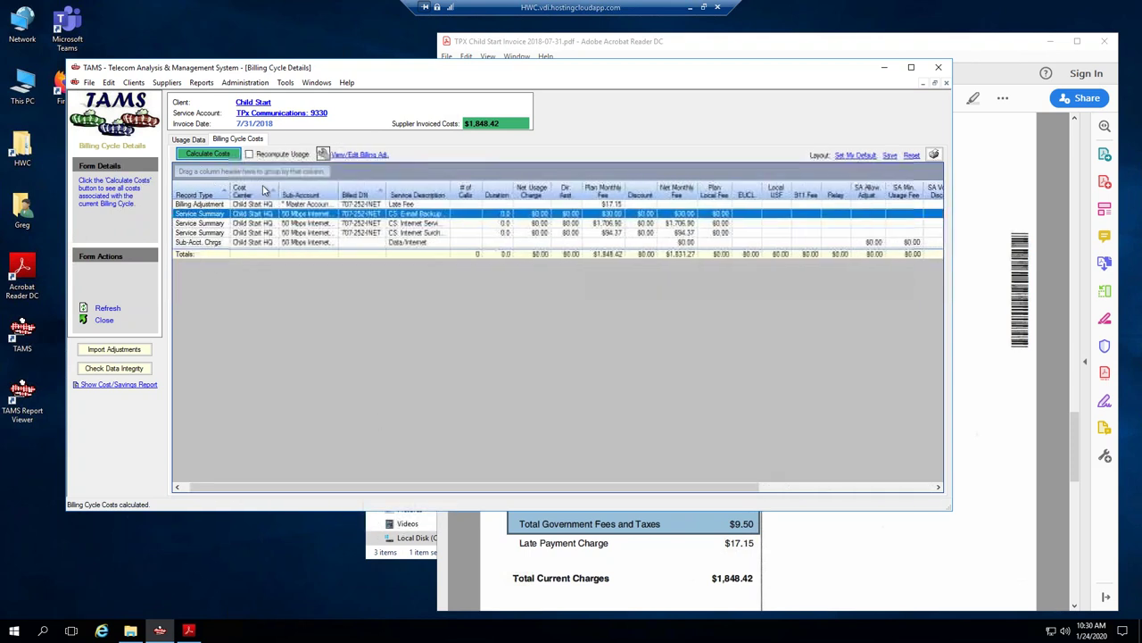
# Open the line details and expand the Internet Service and Surcharges histories with full plan names.
pyautogui.rightClick(323, 222)
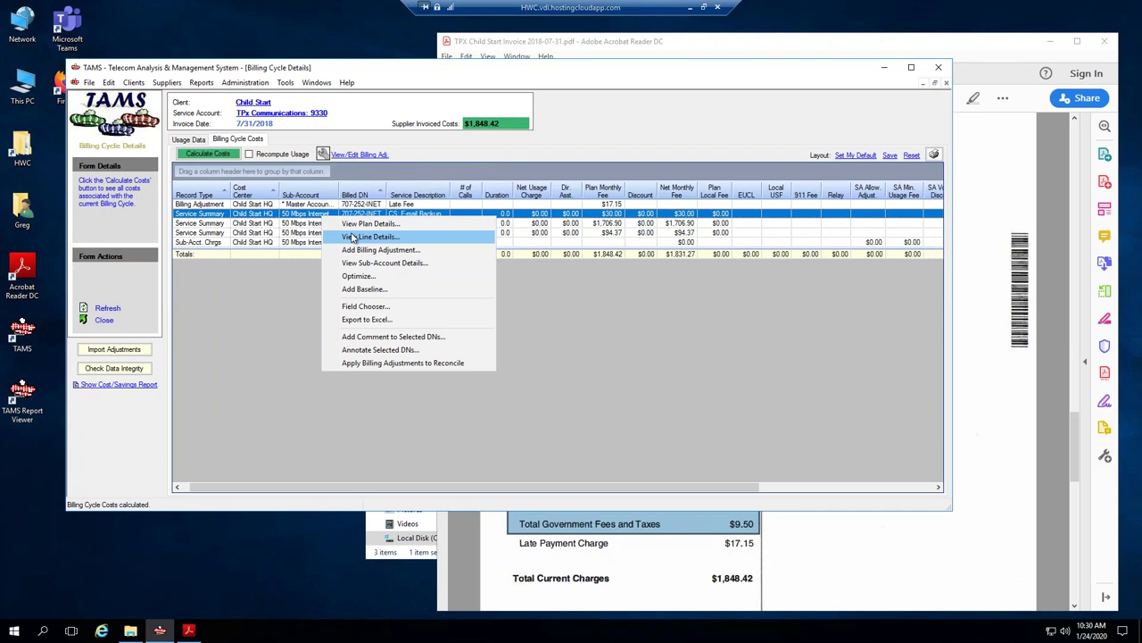
pyautogui.click(354, 236)
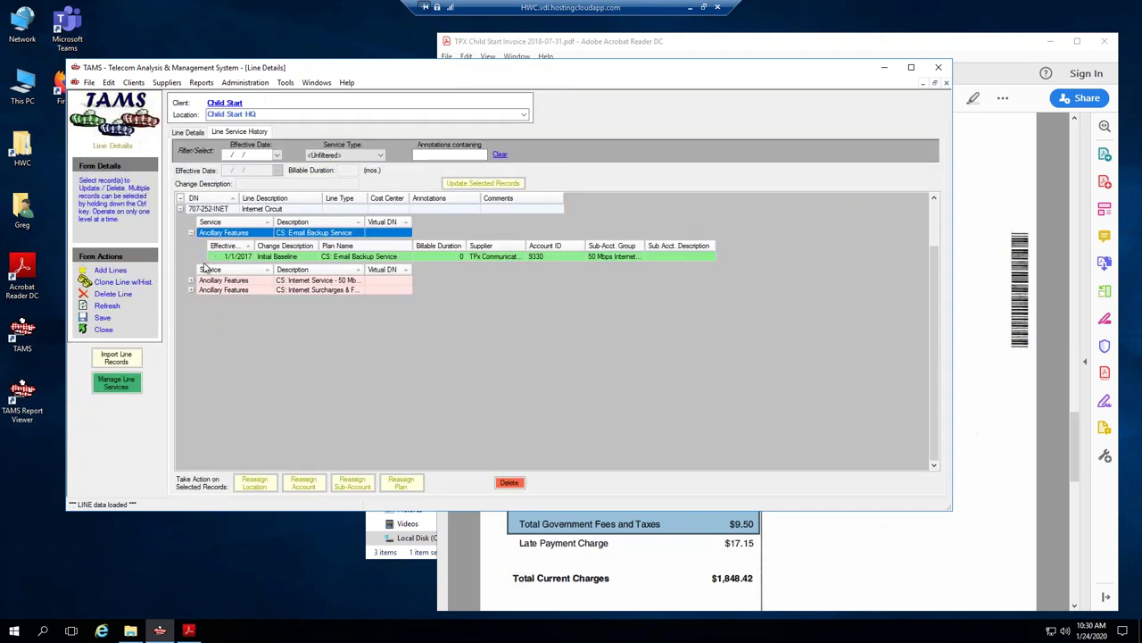
pyautogui.click(397, 258)
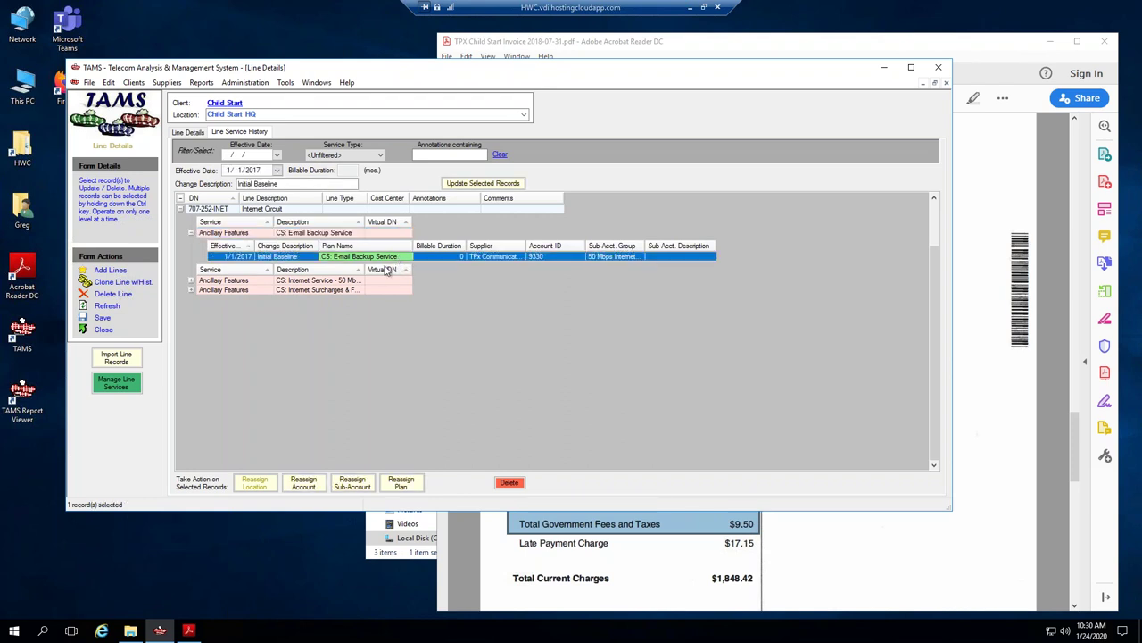
pyautogui.click(190, 283)
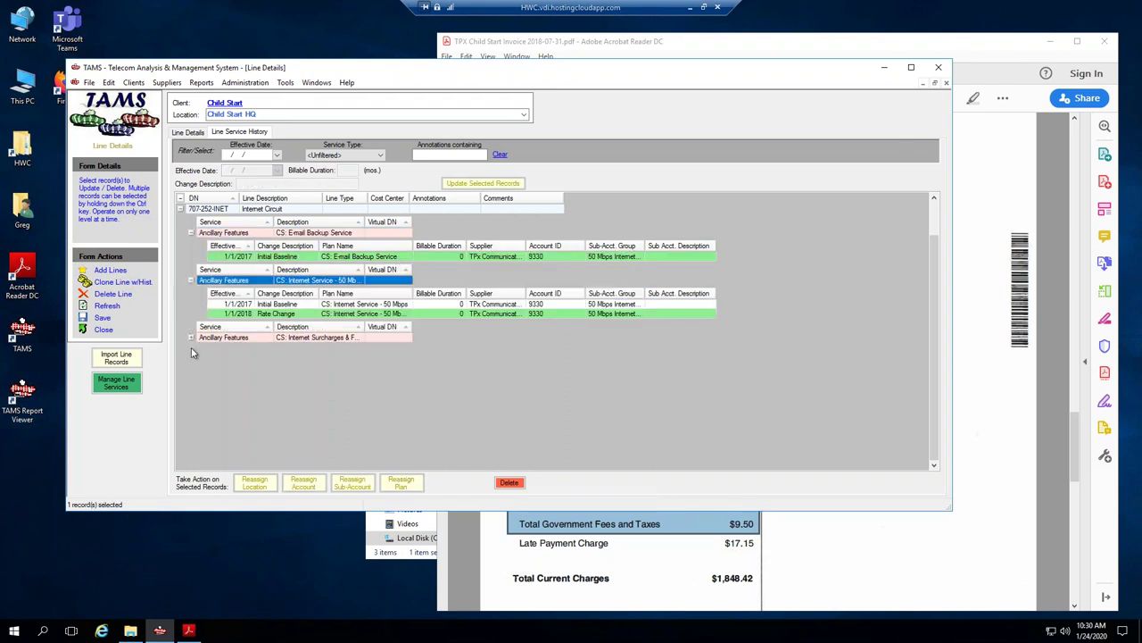
pyautogui.click(190, 339)
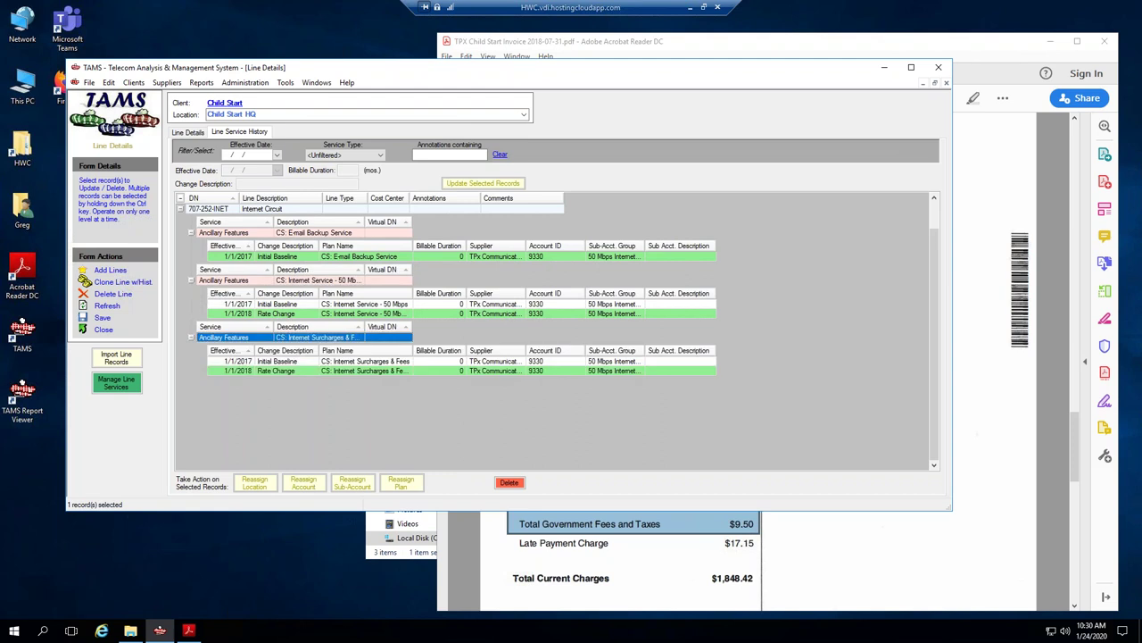
pyautogui.doubleClick(413, 295)
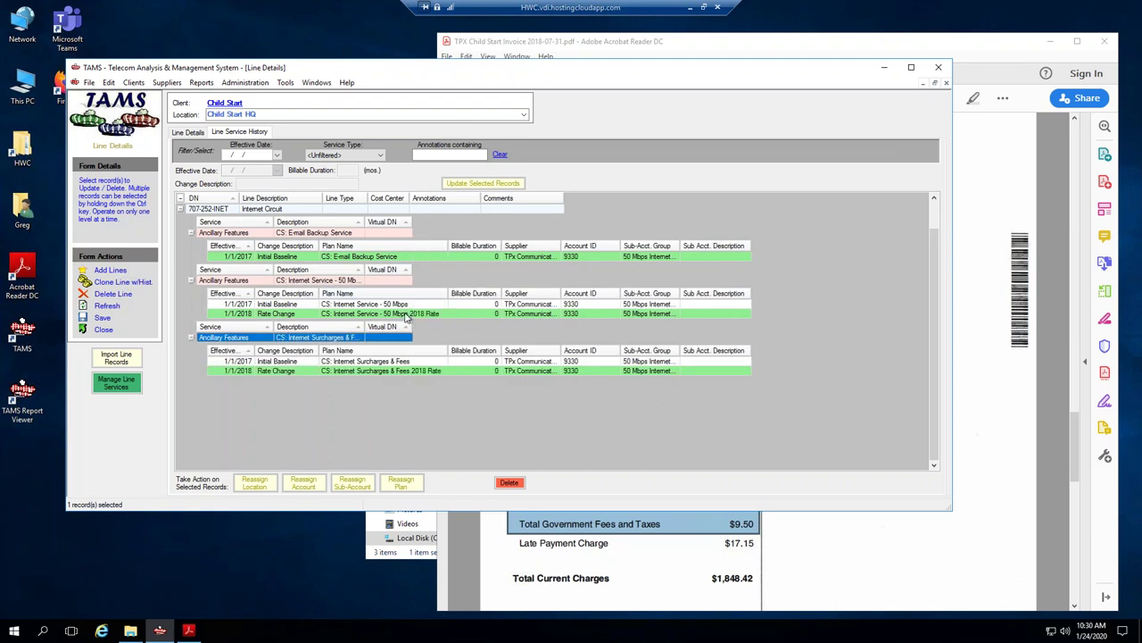
pyautogui.click(390, 362)
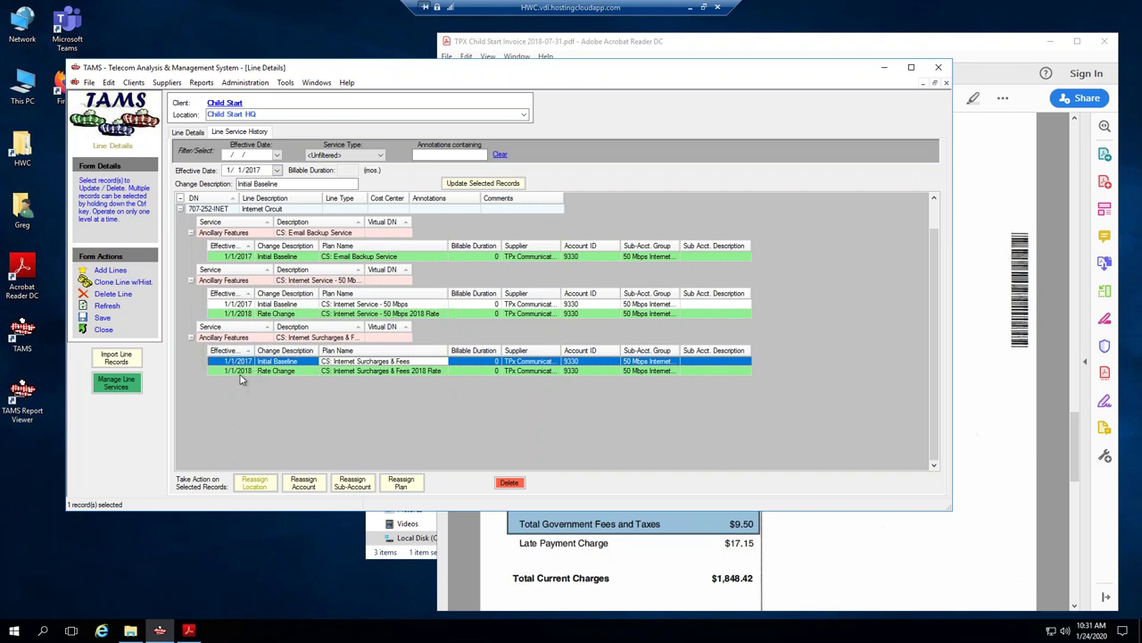
# Select both services' 2018 Rate Change rows and close the invoice PDF.
pyautogui.keyDown('ctrl'); pyautogui.click(395, 304); pyautogui.keyUp('ctrl')
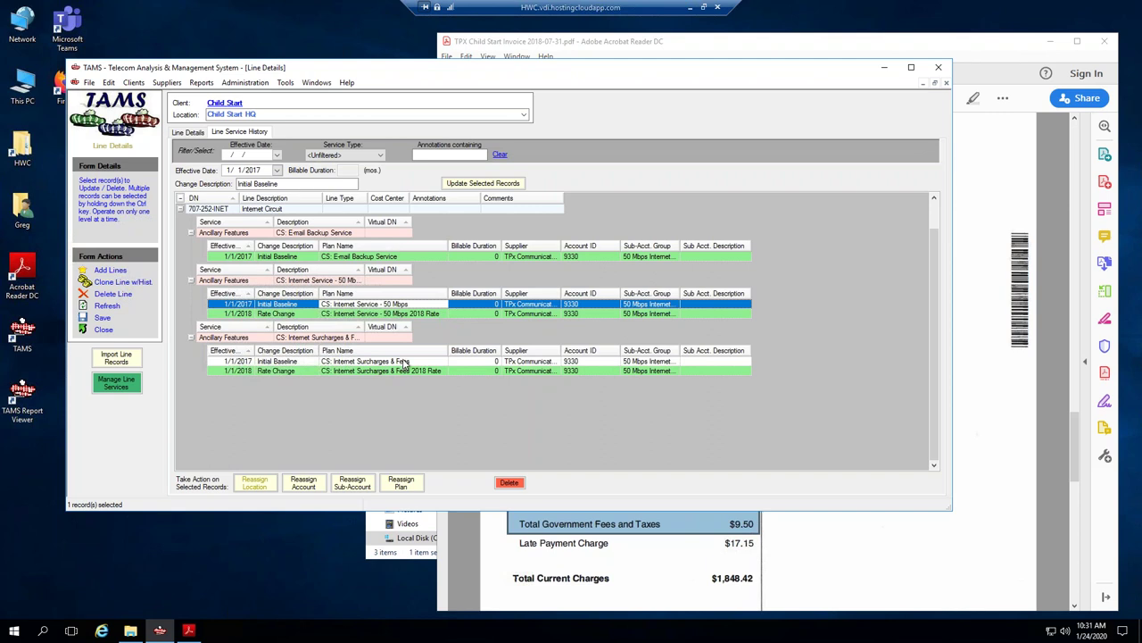
pyautogui.click(332, 314)
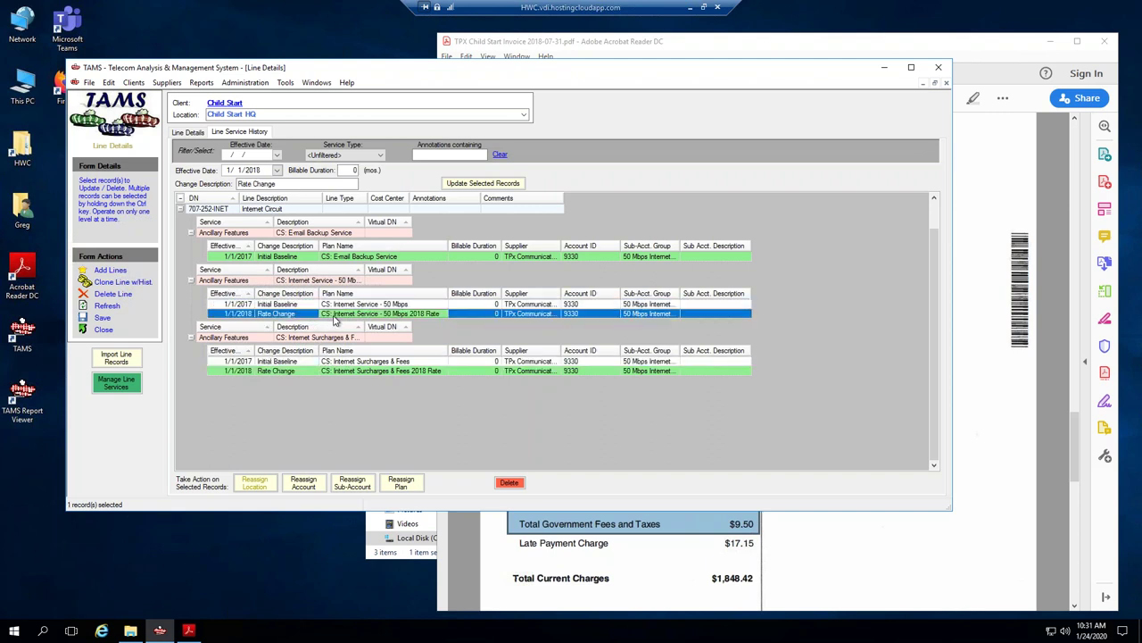
pyautogui.keyDown('ctrl'); pyautogui.click(334, 373); pyautogui.keyUp('ctrl')
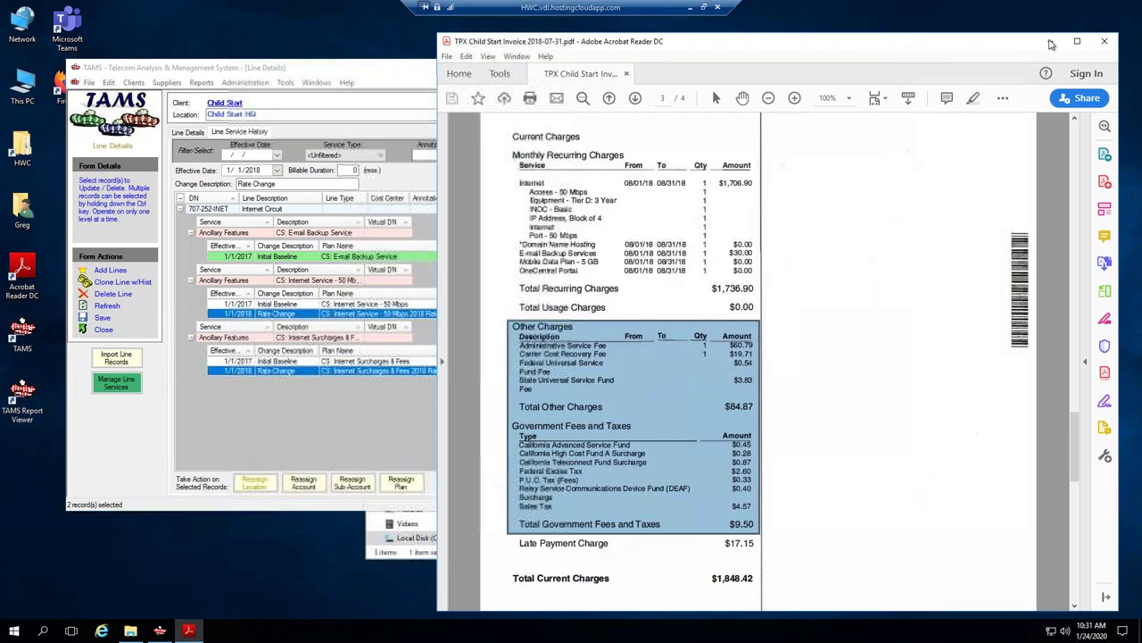
pyautogui.click(981, 42)
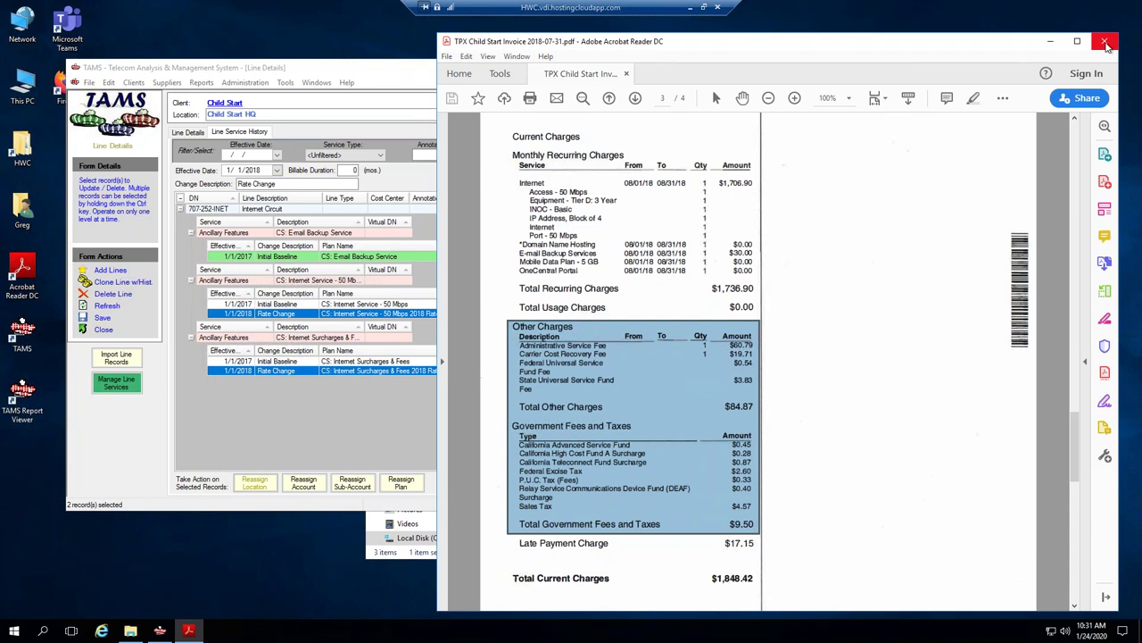
pyautogui.click(1107, 42)
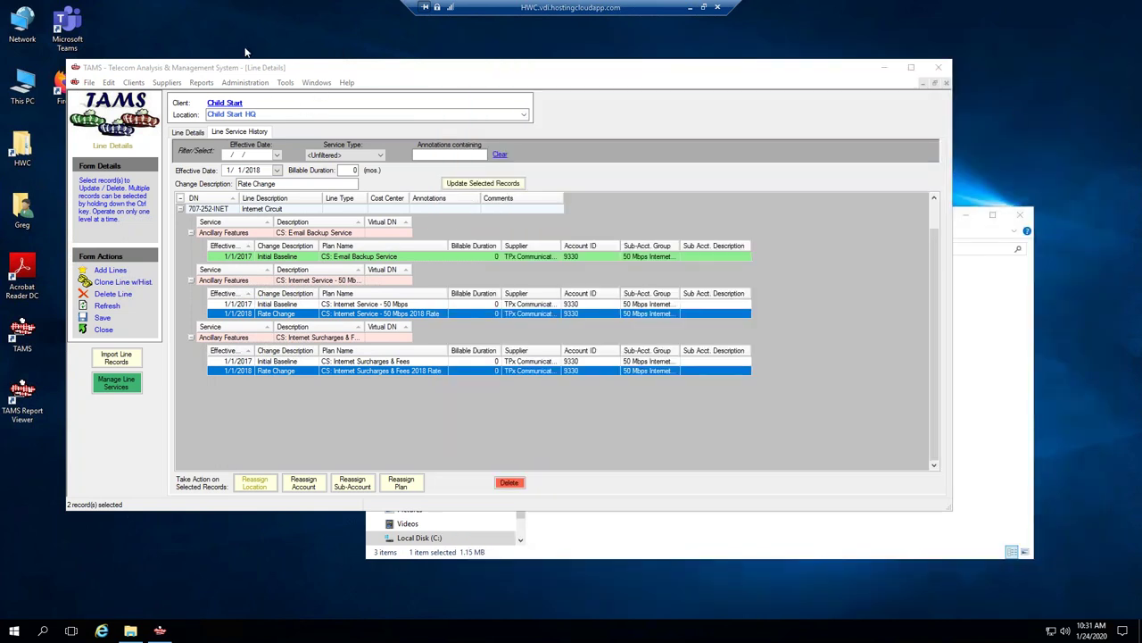
# Go to Client Details and start adding a new service account.
pyautogui.click(317, 85)
pyautogui.click(316, 84)
pyautogui.click(315, 85)
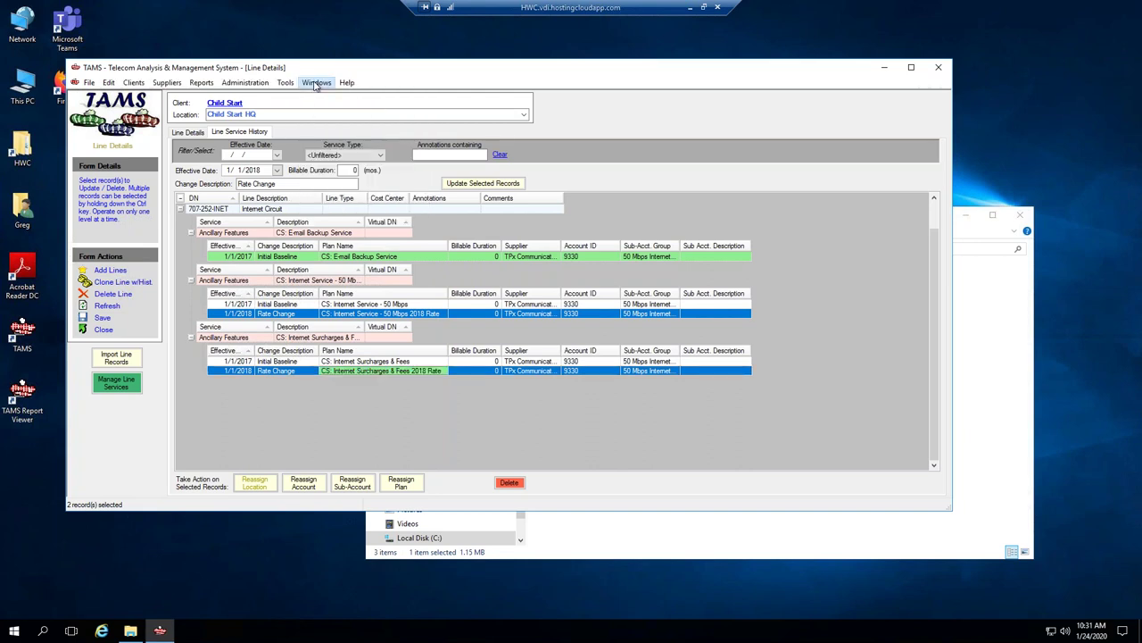
pyautogui.click(313, 84)
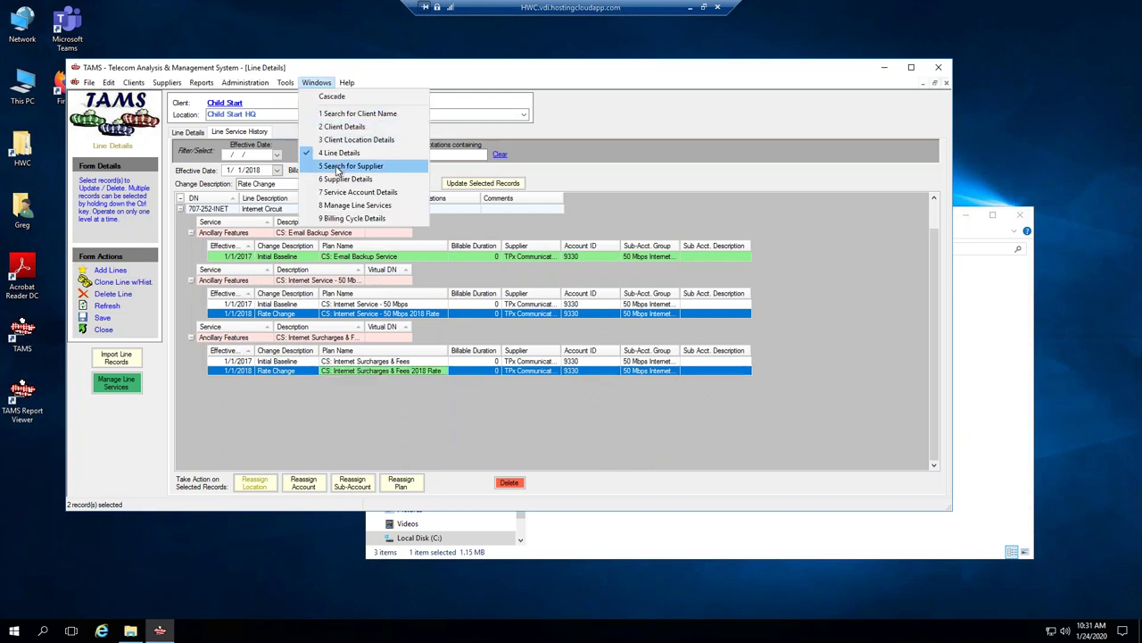
pyautogui.click(344, 127)
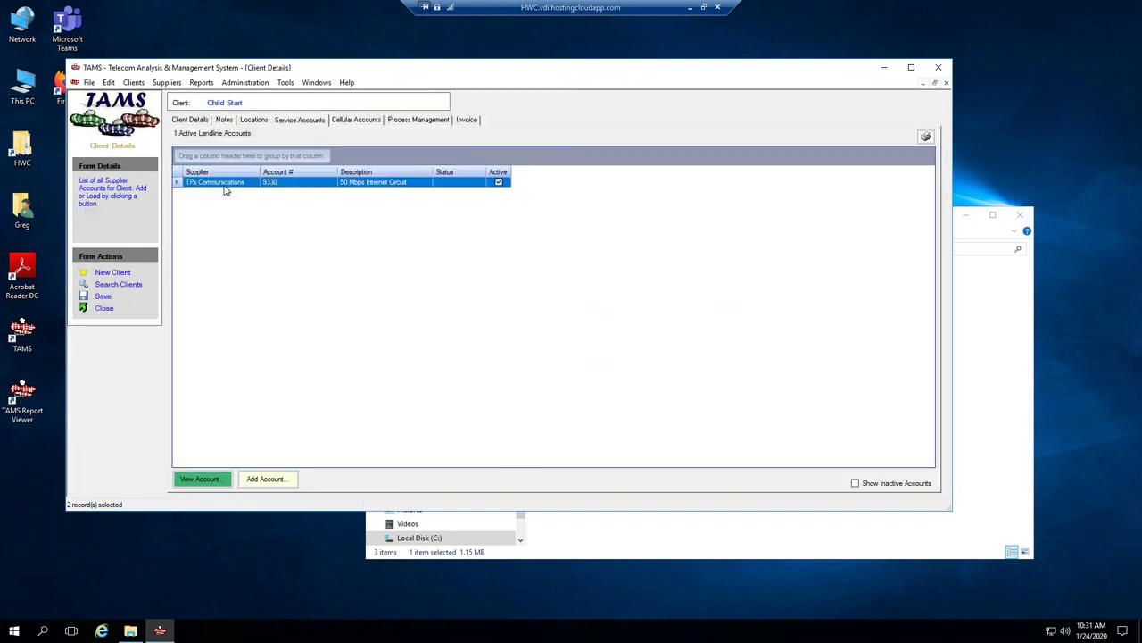
pyautogui.click(272, 480)
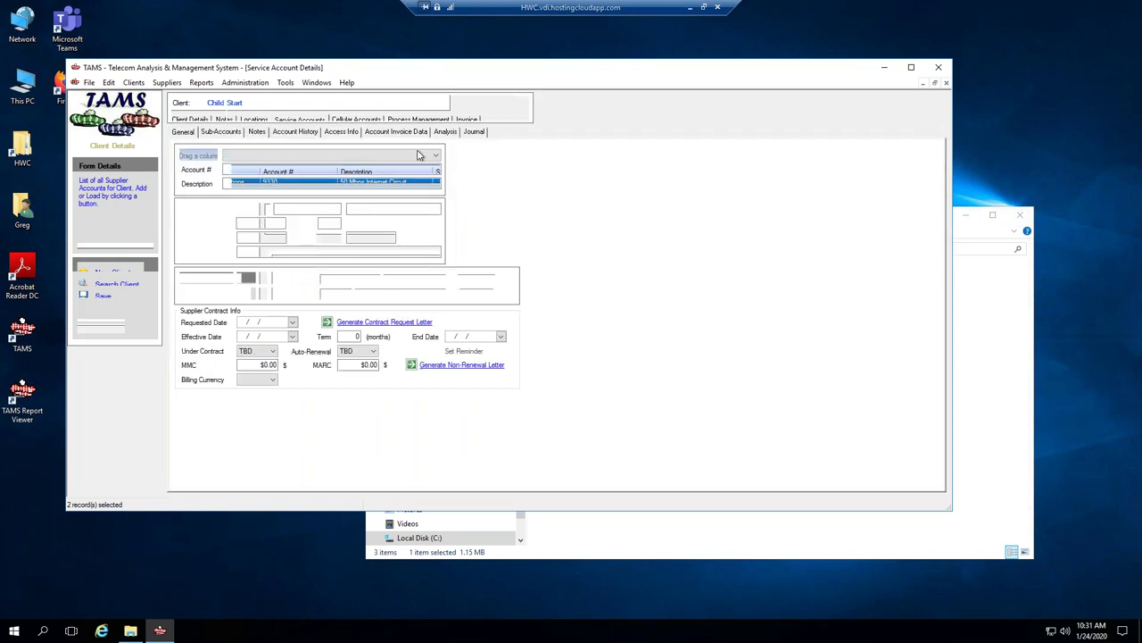
# Save the account with supplier DELETED SERVICES, account # N/A and description 'Accounting of removed lines/services'.
pyautogui.click(435, 156)
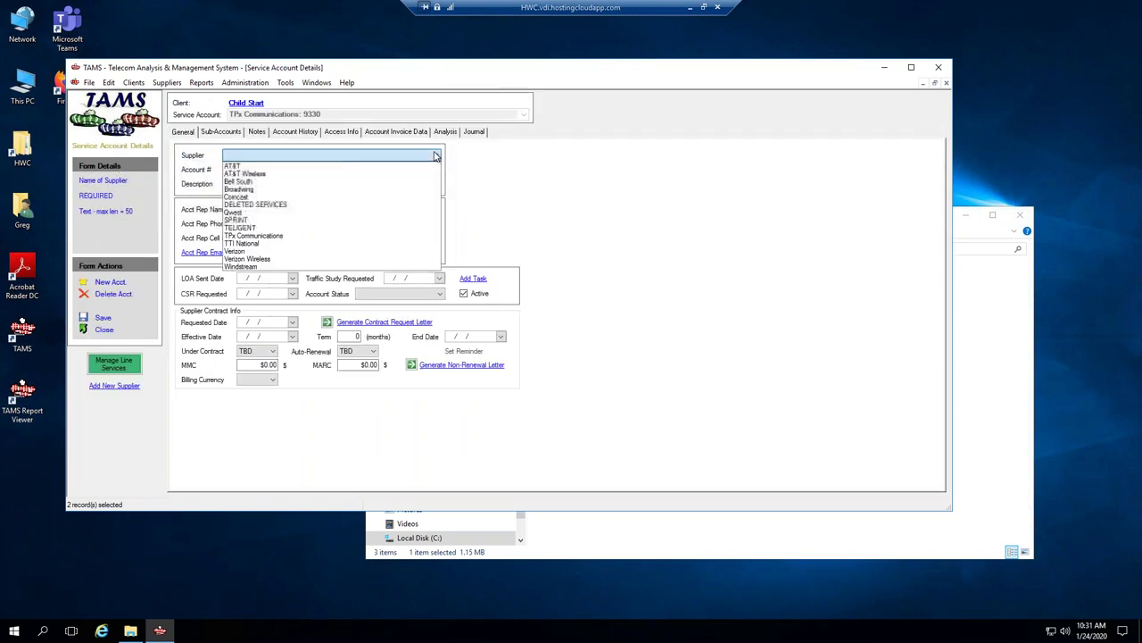
pyautogui.click(277, 208)
pyautogui.click(224, 169)
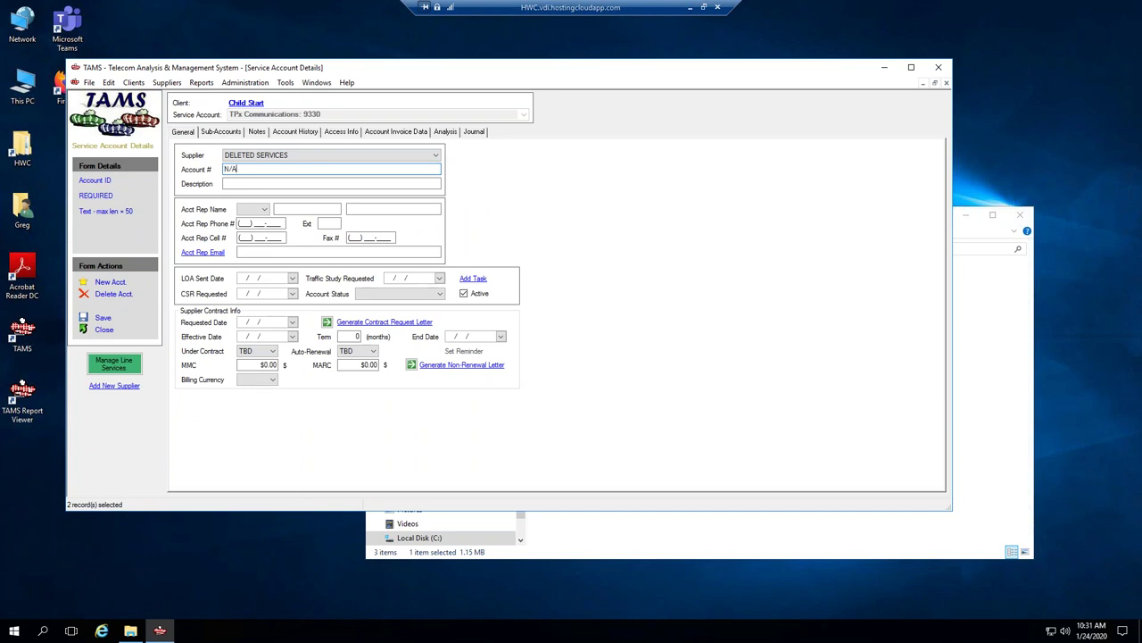
pyautogui.press('Tab')
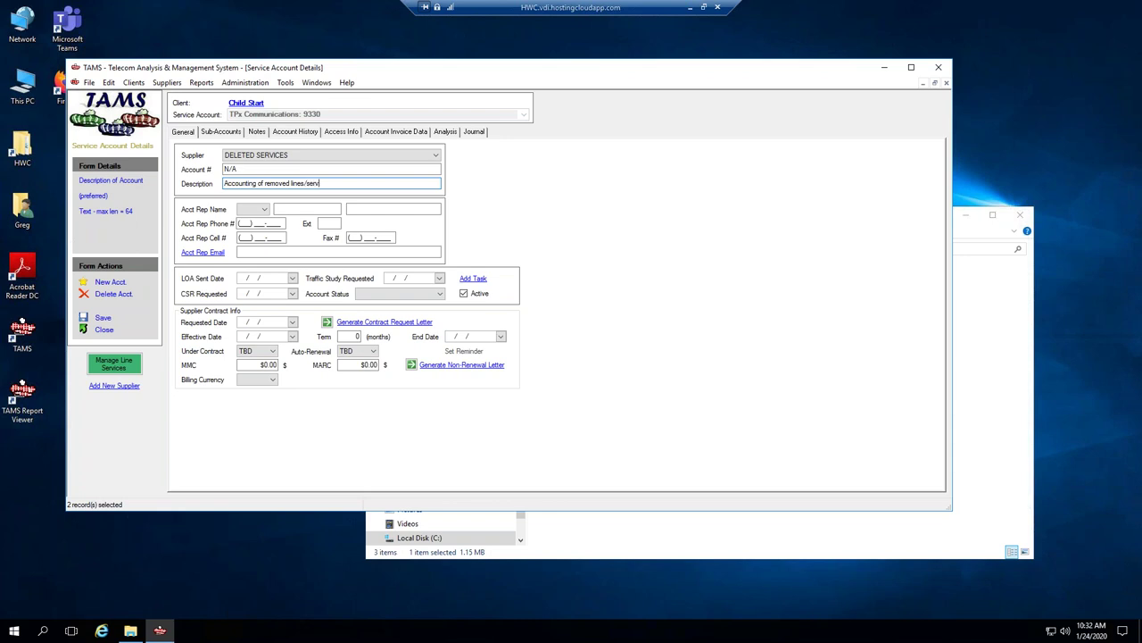
pyautogui.click(103, 319)
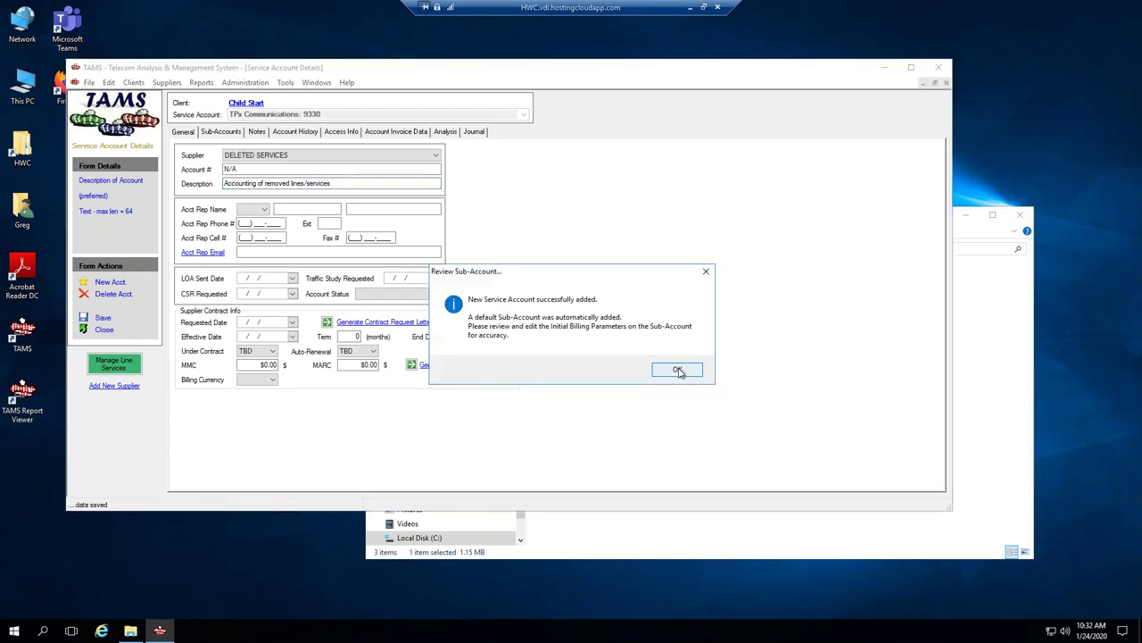
pyautogui.click(681, 371)
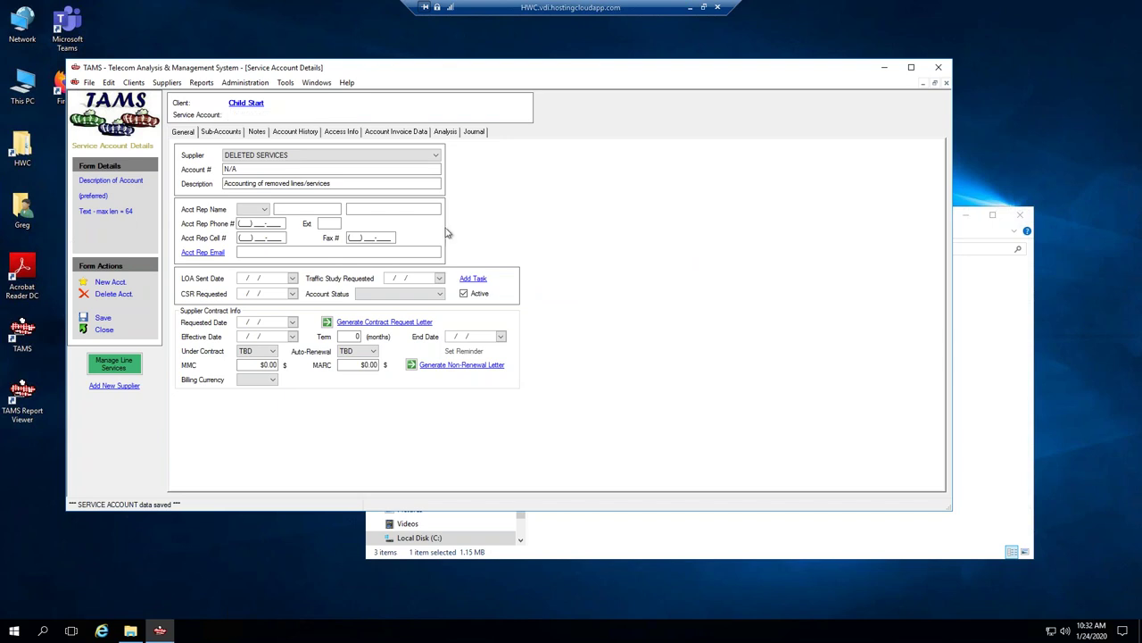
# Edit the year of the Main sub-account's Initial Configuration effective date and save it.
pyautogui.click(223, 133)
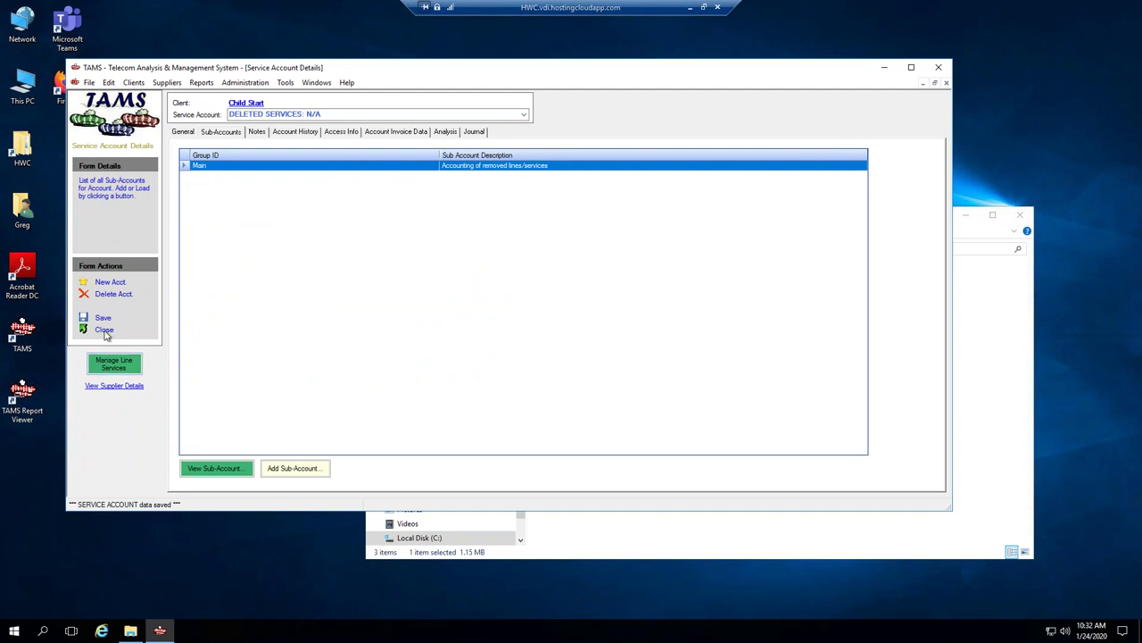
pyautogui.click(257, 168)
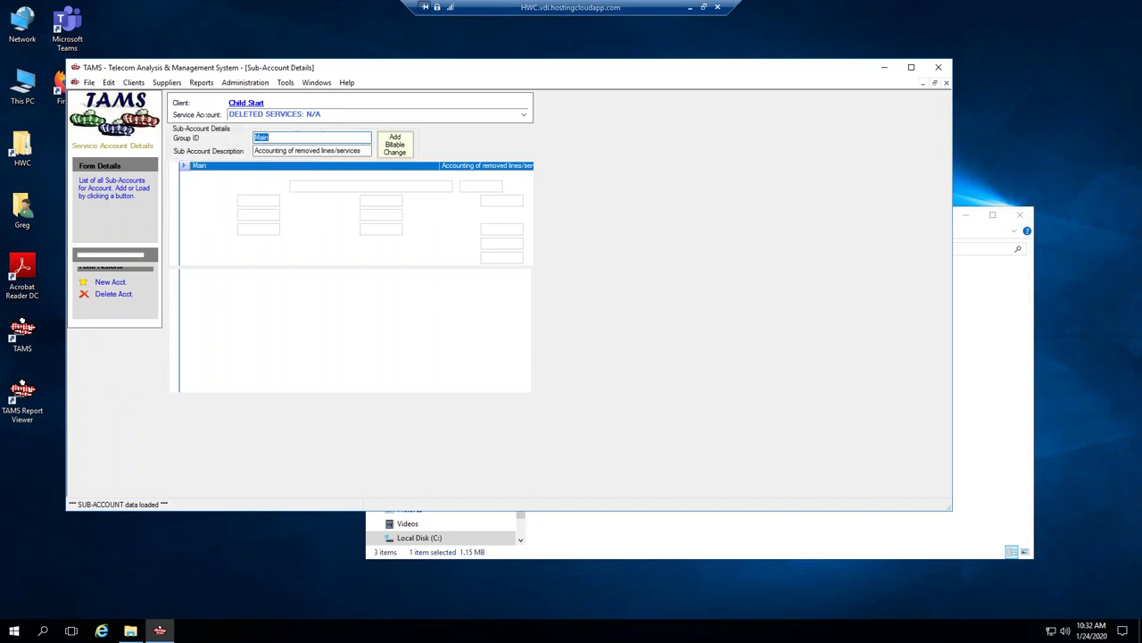
pyautogui.click(257, 317)
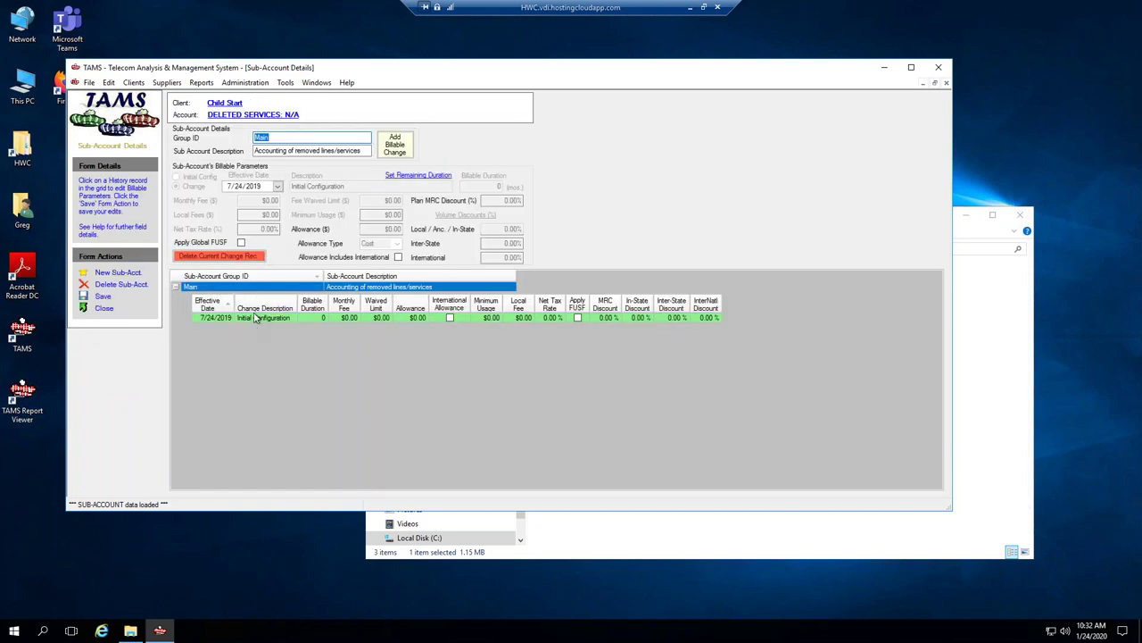
pyautogui.click(255, 188)
pyautogui.write('20')
pyautogui.write('22')
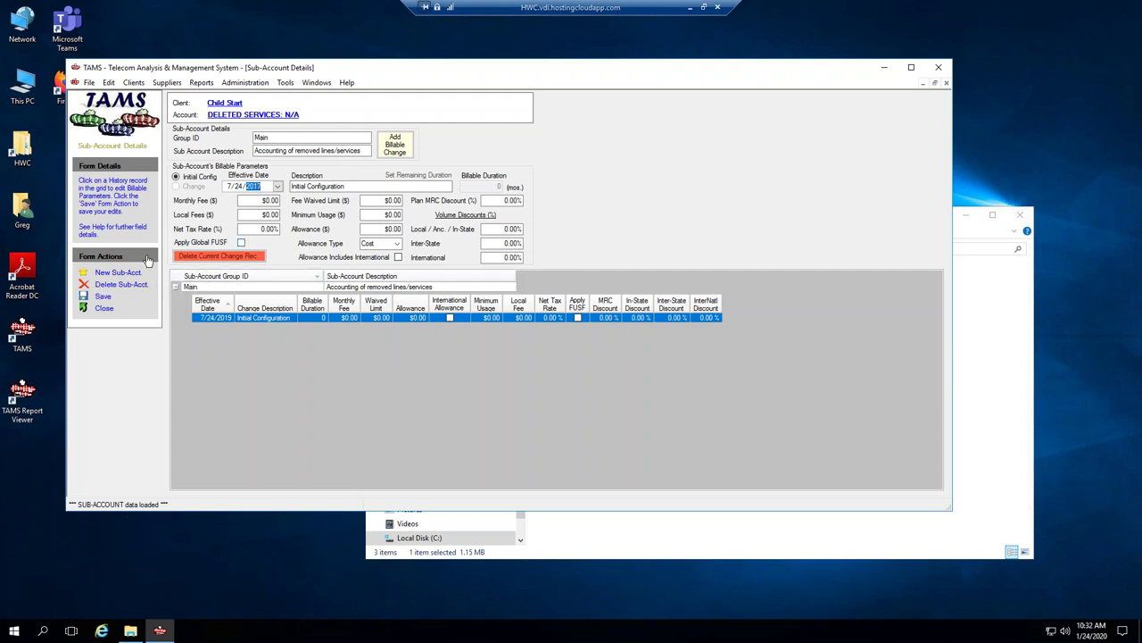
pyautogui.click(102, 296)
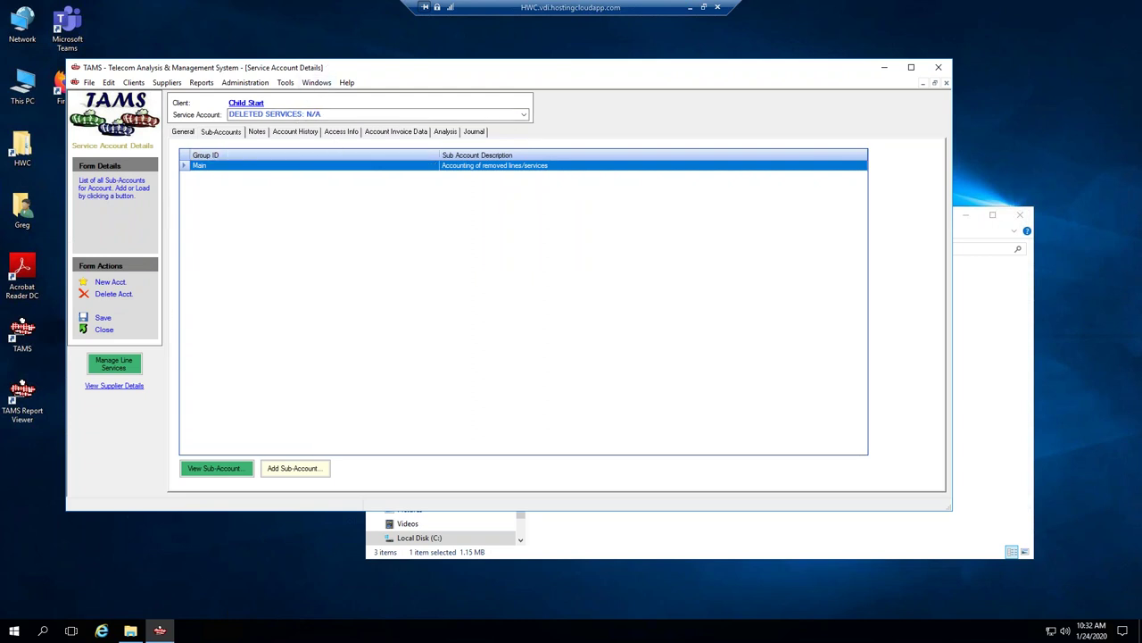
# Begin a Remove Service change on the line effective 6/1/2019.
pyautogui.click(114, 363)
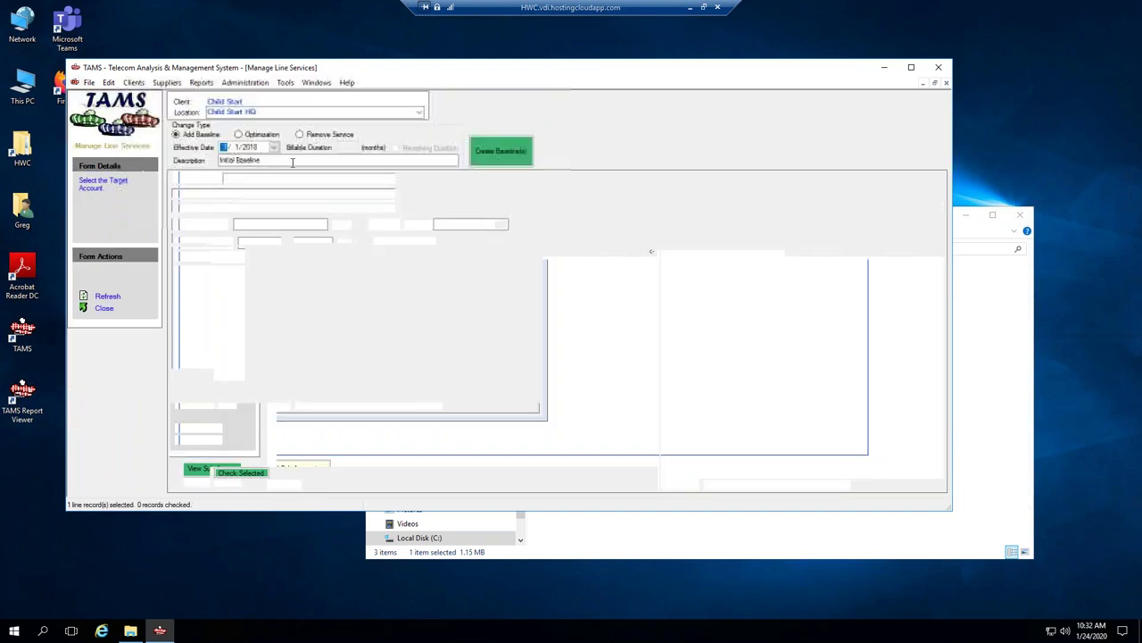
pyautogui.click(299, 135)
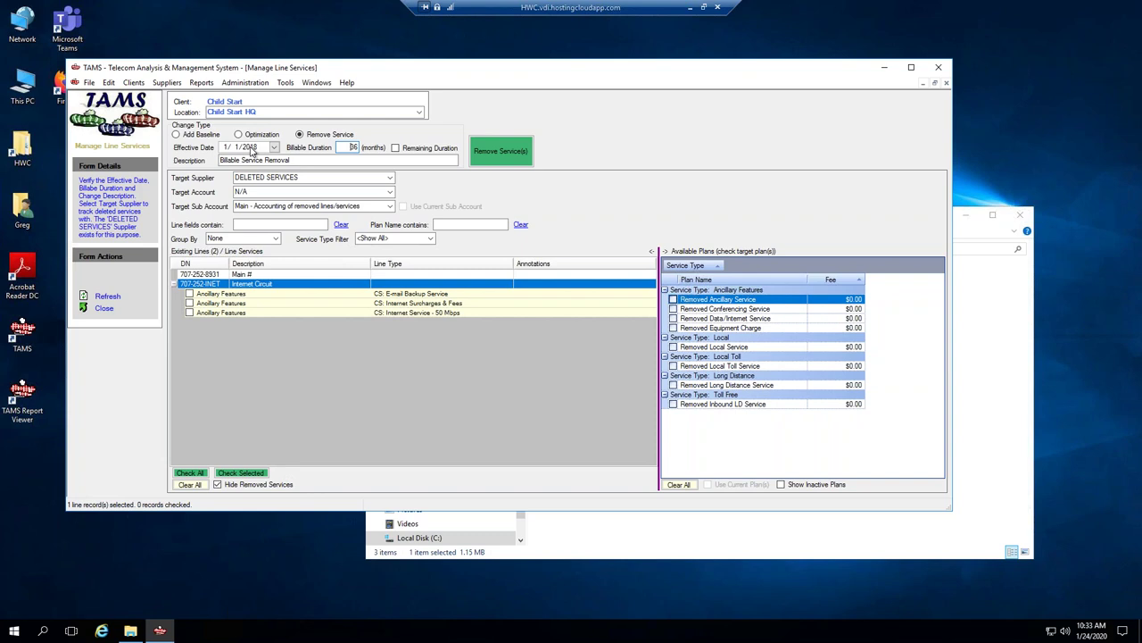
pyautogui.click(227, 150)
pyautogui.write('6')
pyautogui.click(255, 149)
# Remove the three checked services onto the Removed Data/Internet Service plan for 36 months.
pyautogui.click(673, 319)
pyautogui.click(189, 294)
pyautogui.click(189, 303)
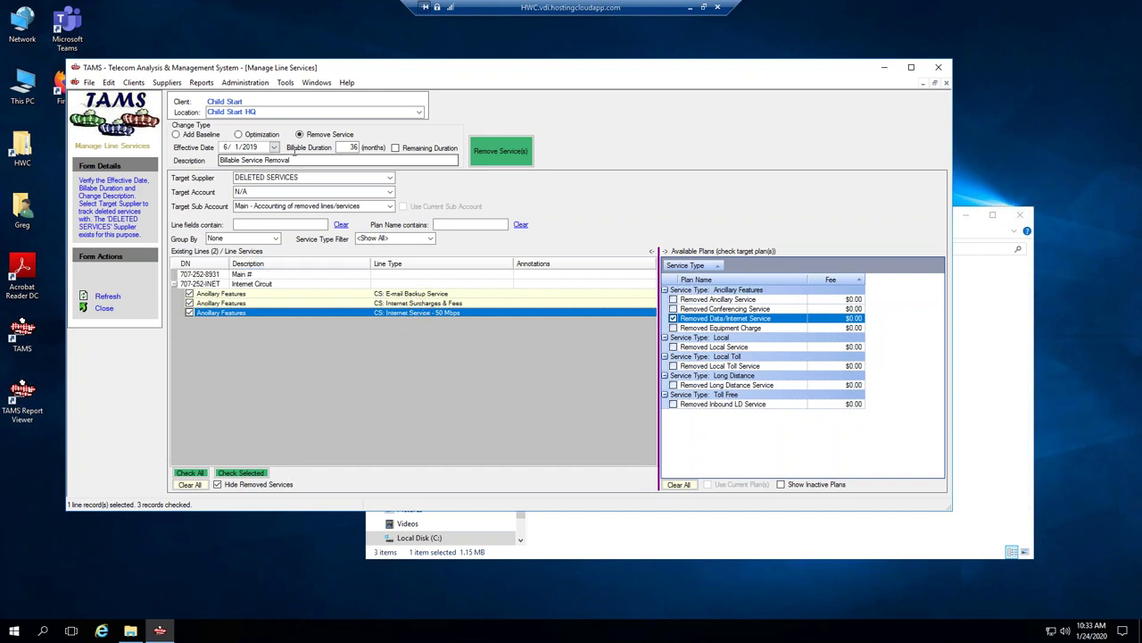
pyautogui.doubleClick(344, 148)
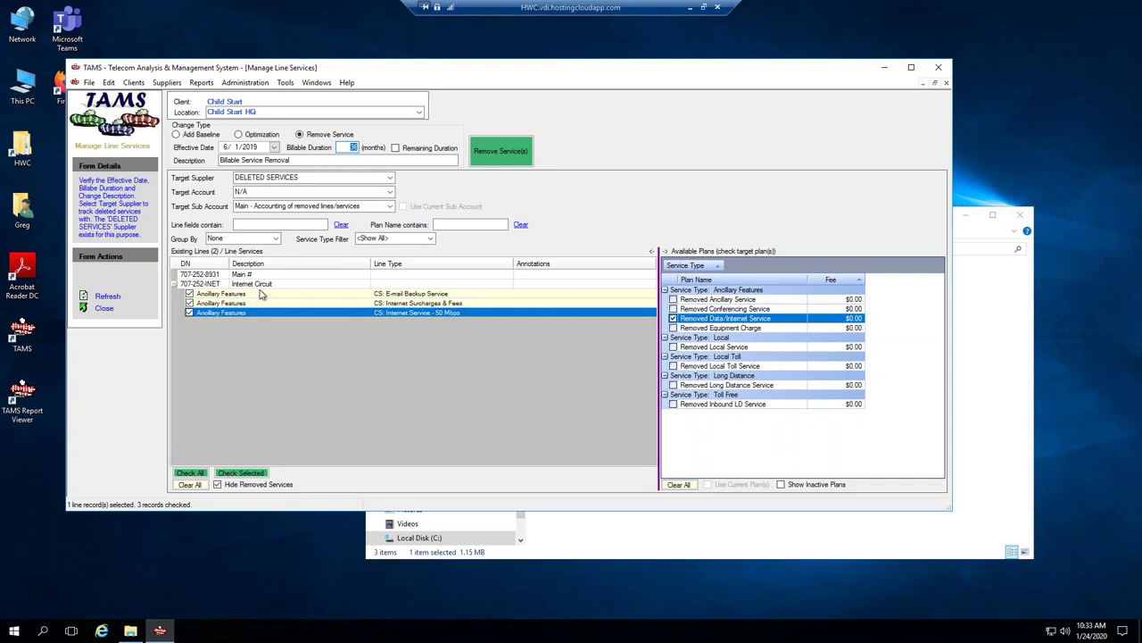
pyautogui.click(510, 157)
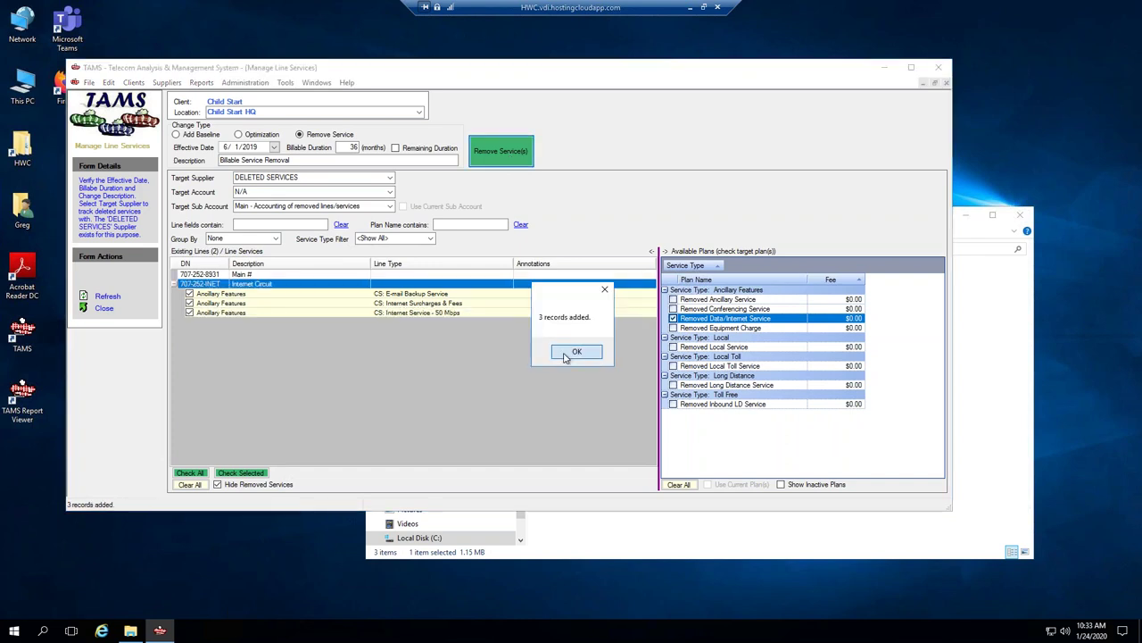
pyautogui.click(565, 356)
# Open 707-252-INET line details and expand all three services' histories to see their 6/1/2019 removals.
pyautogui.rightClick(233, 285)
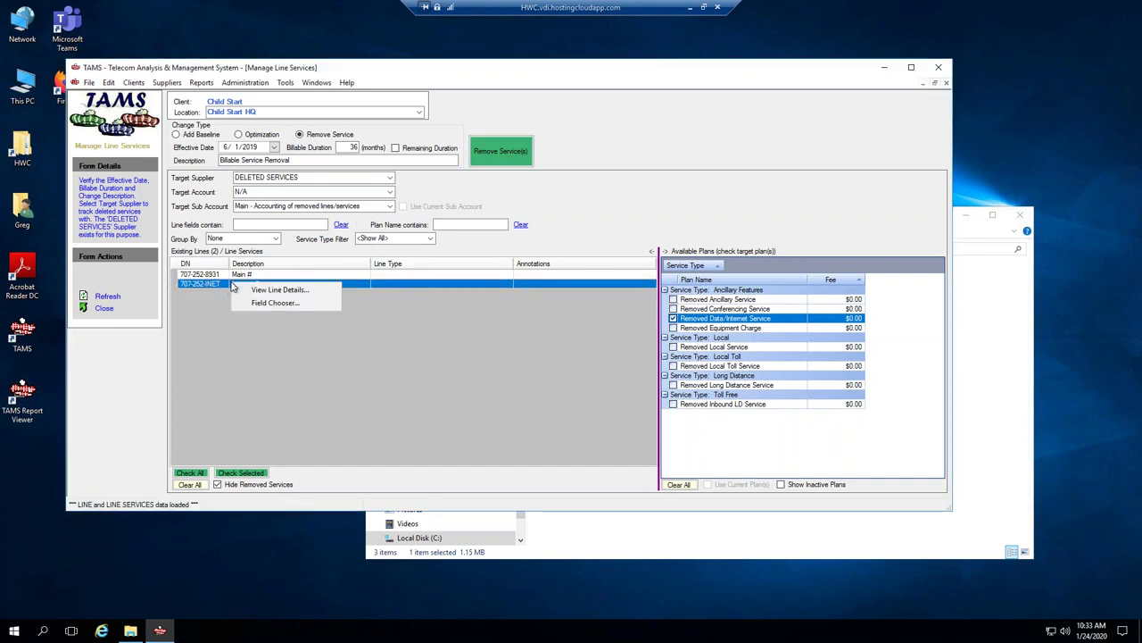
pyautogui.click(277, 289)
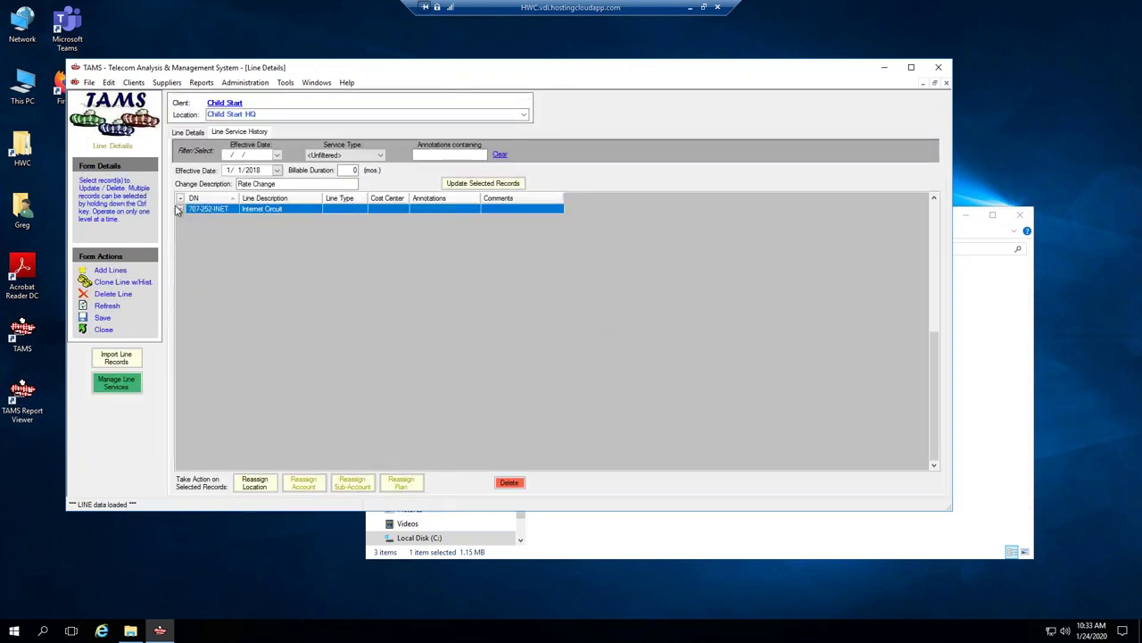
pyautogui.click(179, 208)
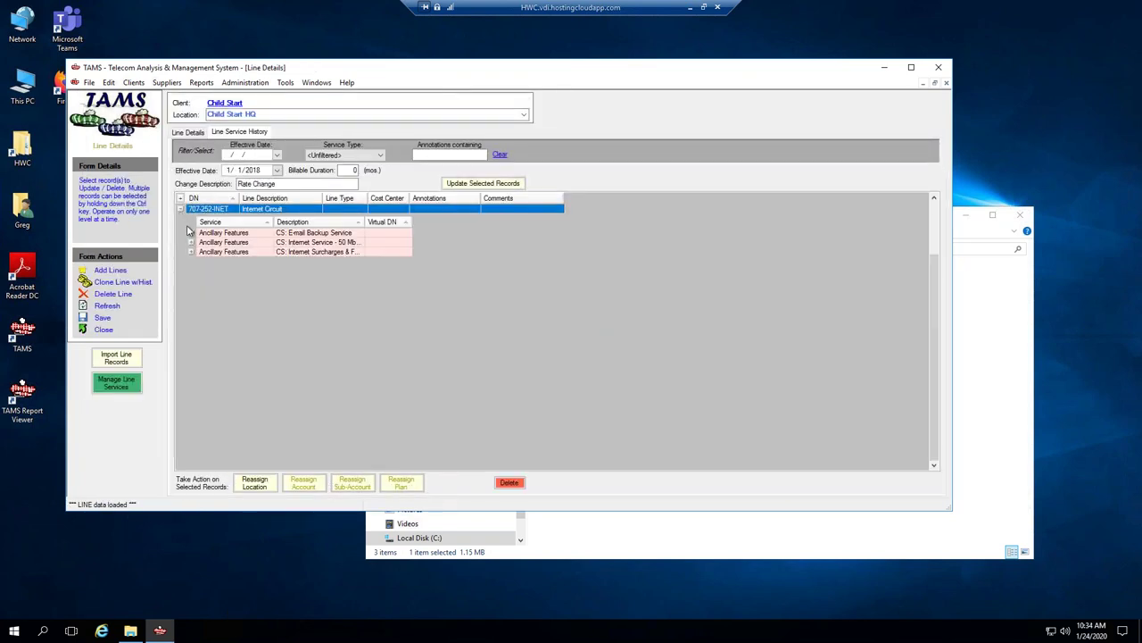
pyautogui.click(190, 242)
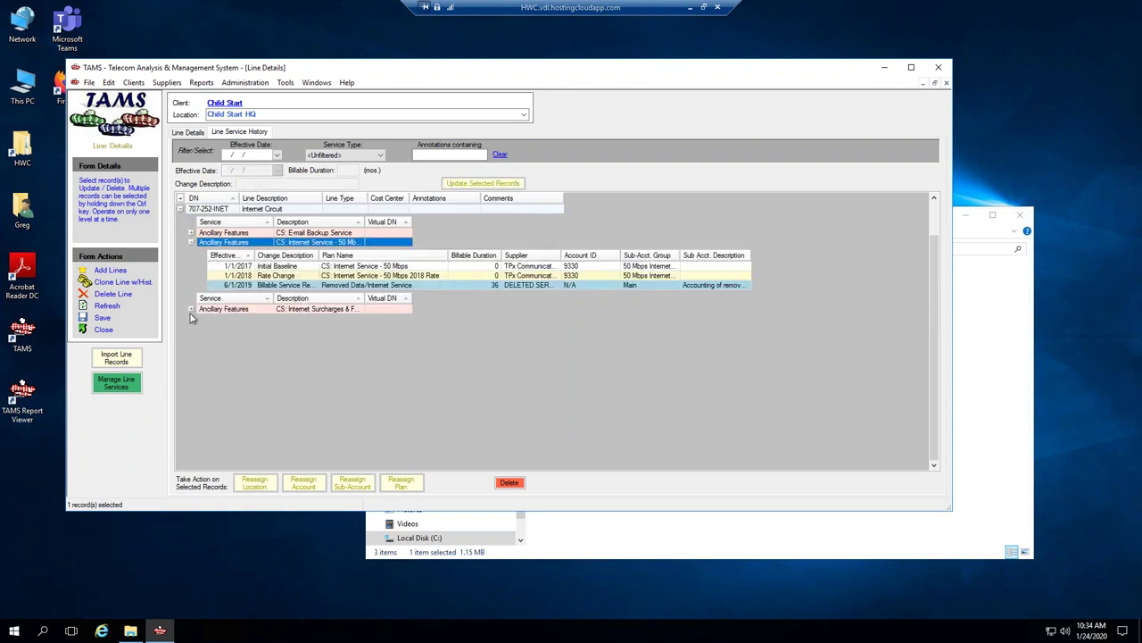
pyautogui.click(190, 309)
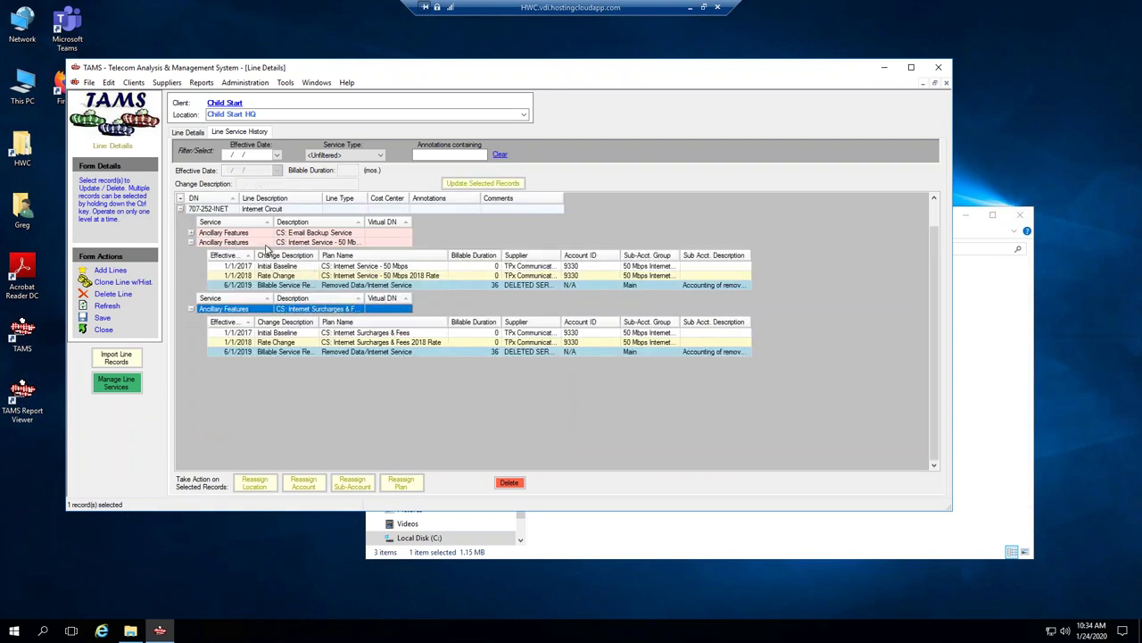
pyautogui.click(192, 233)
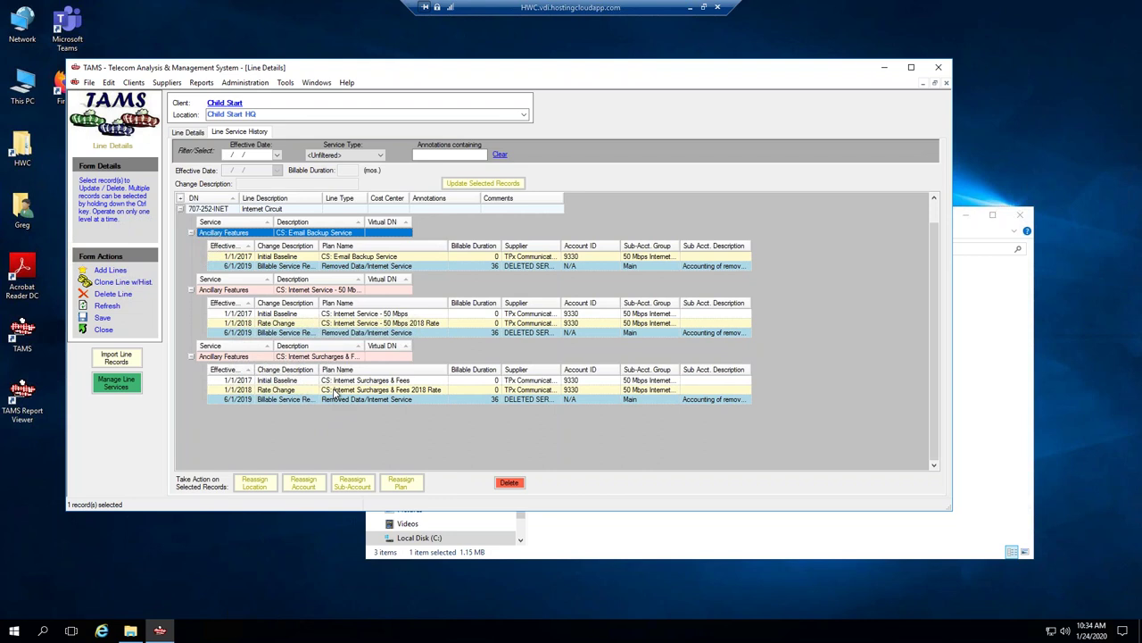
pyautogui.click(329, 400)
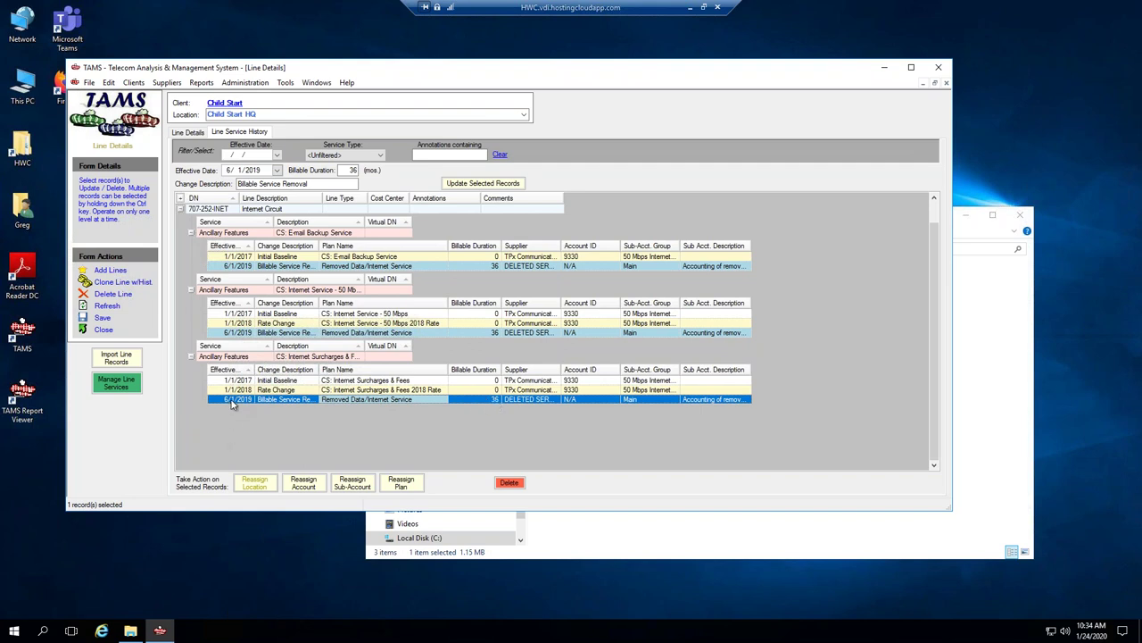
# Filter the line history to 6/1/2019 to review the removal records, then clear the date filter.
pyautogui.keyDown('ctrl'); pyautogui.click(241, 323); pyautogui.keyUp('ctrl')
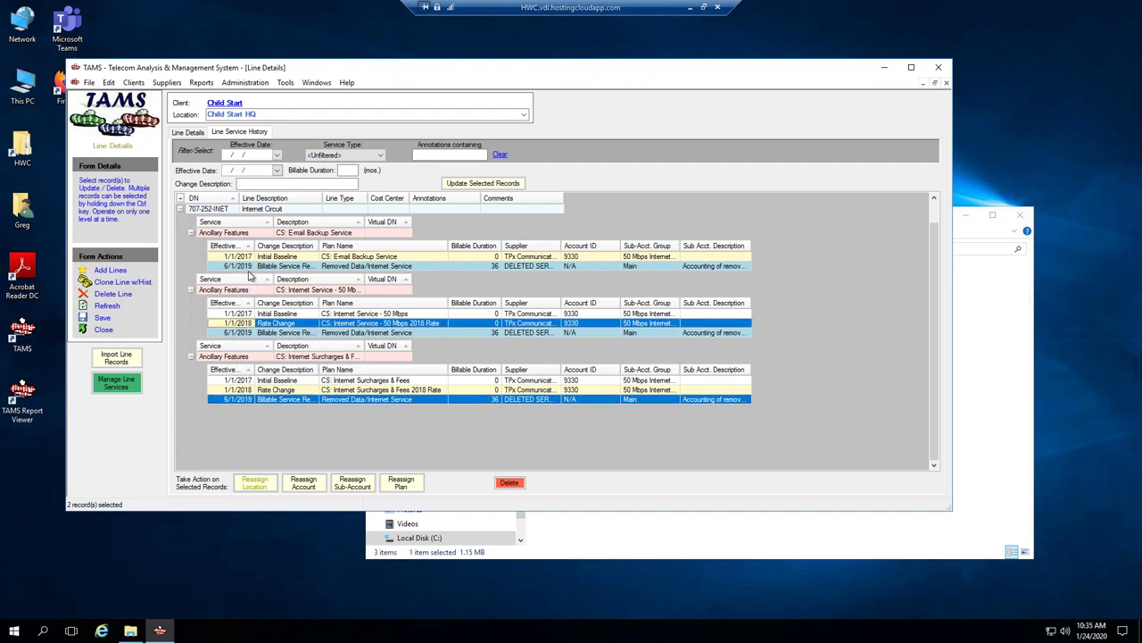
pyautogui.click(277, 154)
pyautogui.click(228, 157)
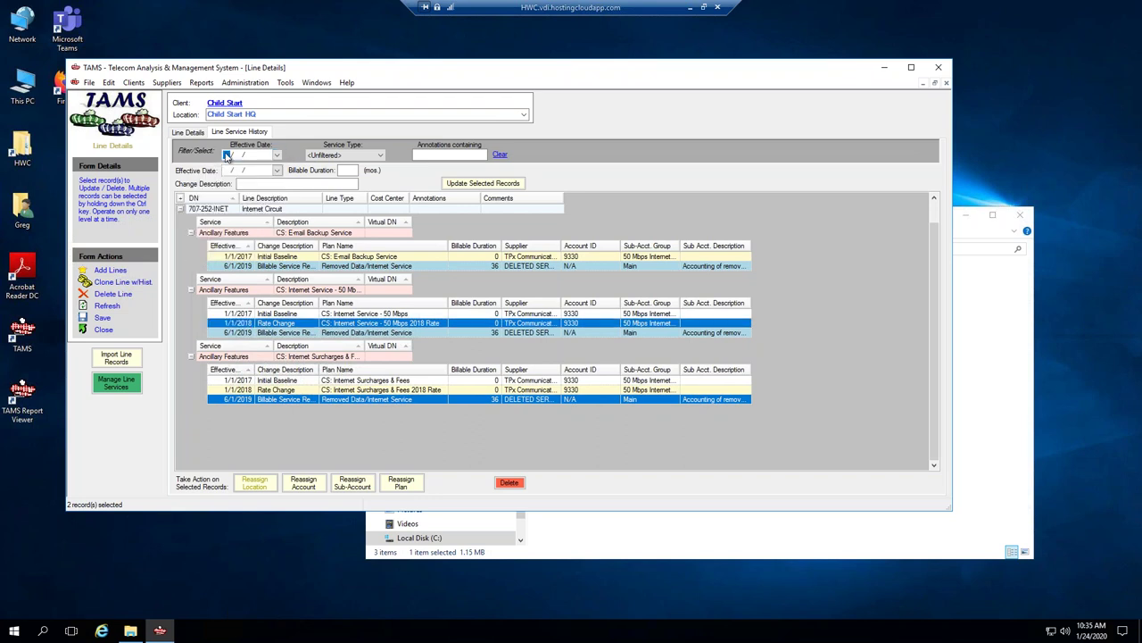
pyautogui.write('1/2019')
pyautogui.press('Tab')
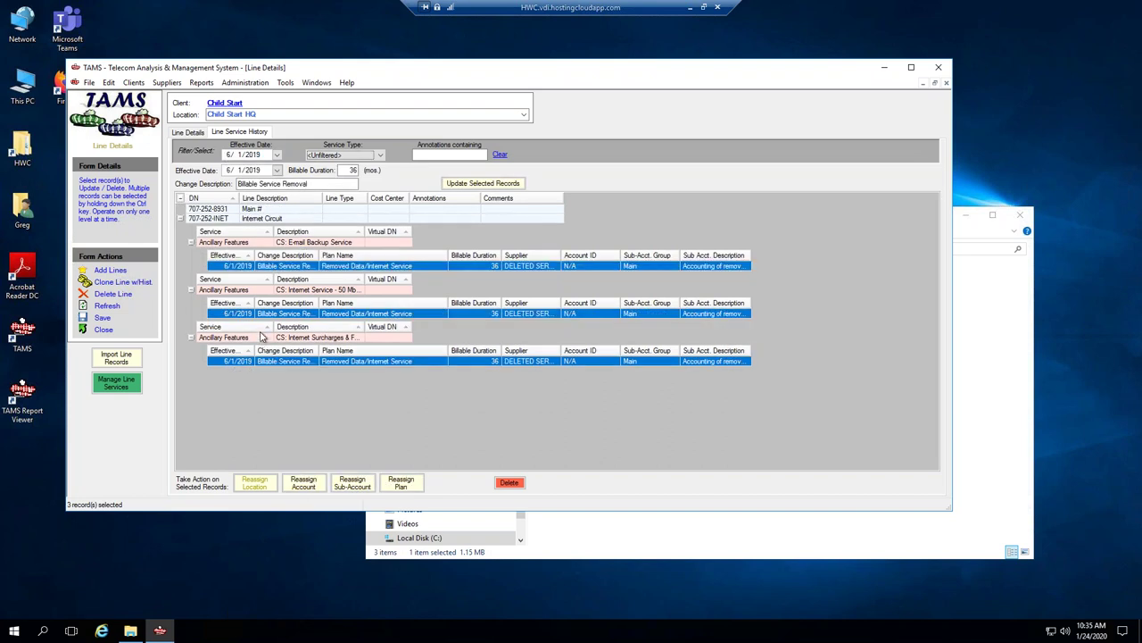
pyautogui.click(228, 170)
pyautogui.click(278, 159)
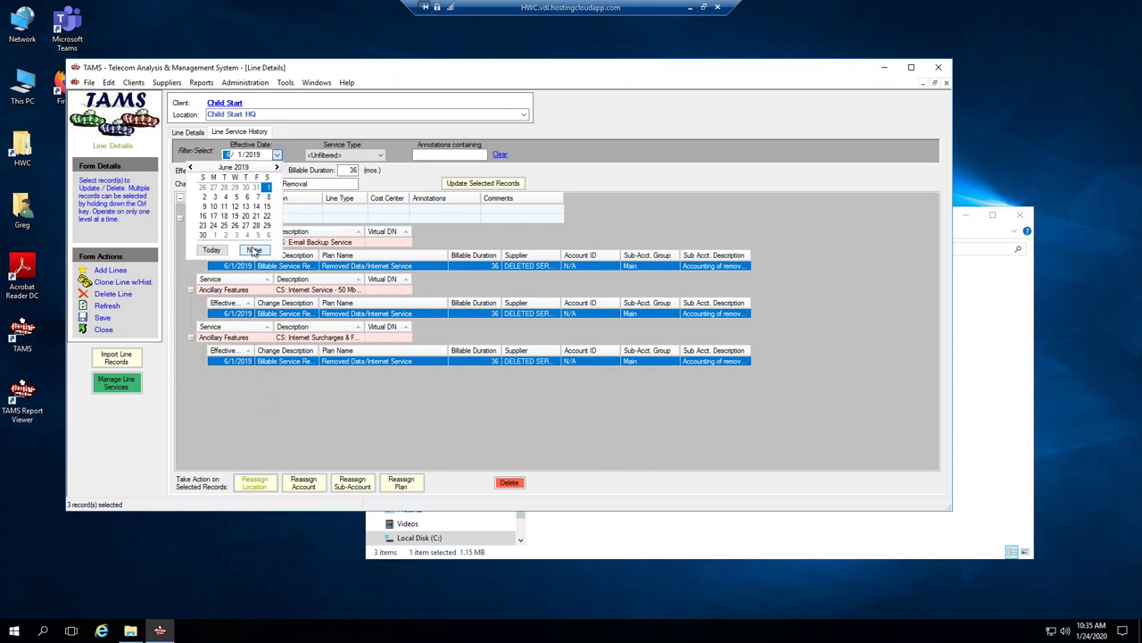
pyautogui.click(253, 256)
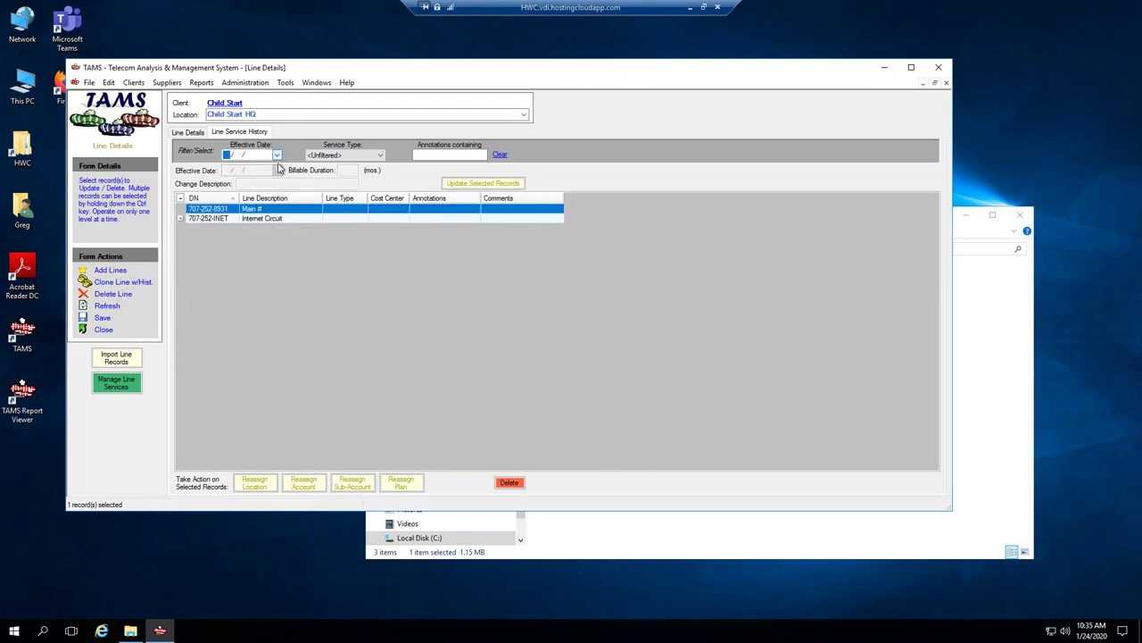
# On the DELETED SERVICES invoice data, change the invoice date to 6/1/2019.
pyautogui.click(316, 82)
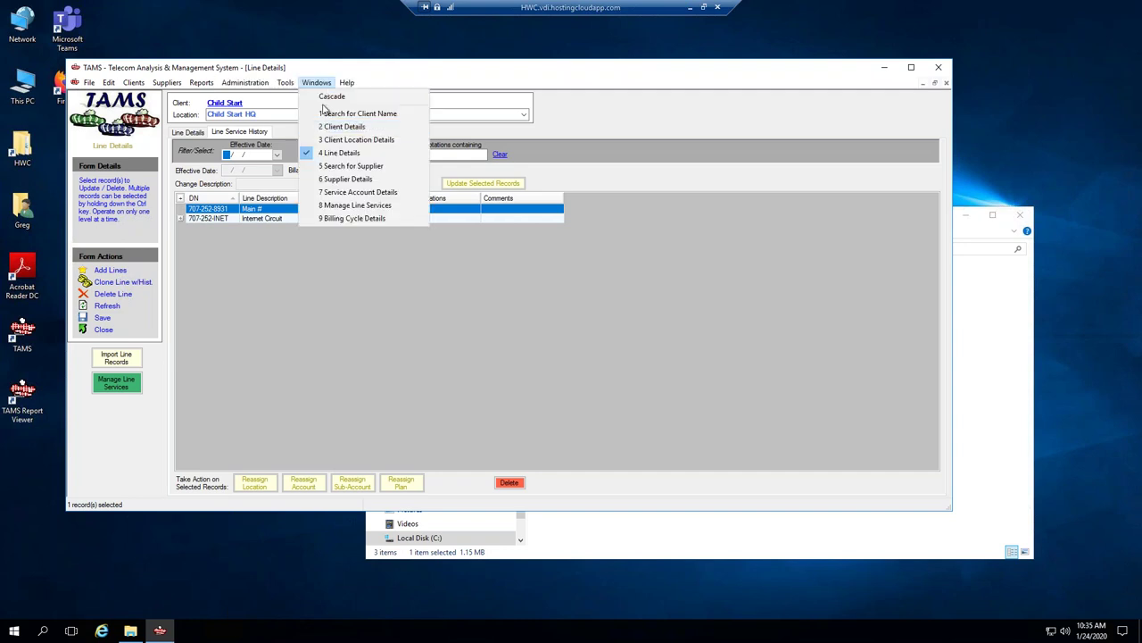
pyautogui.click(343, 193)
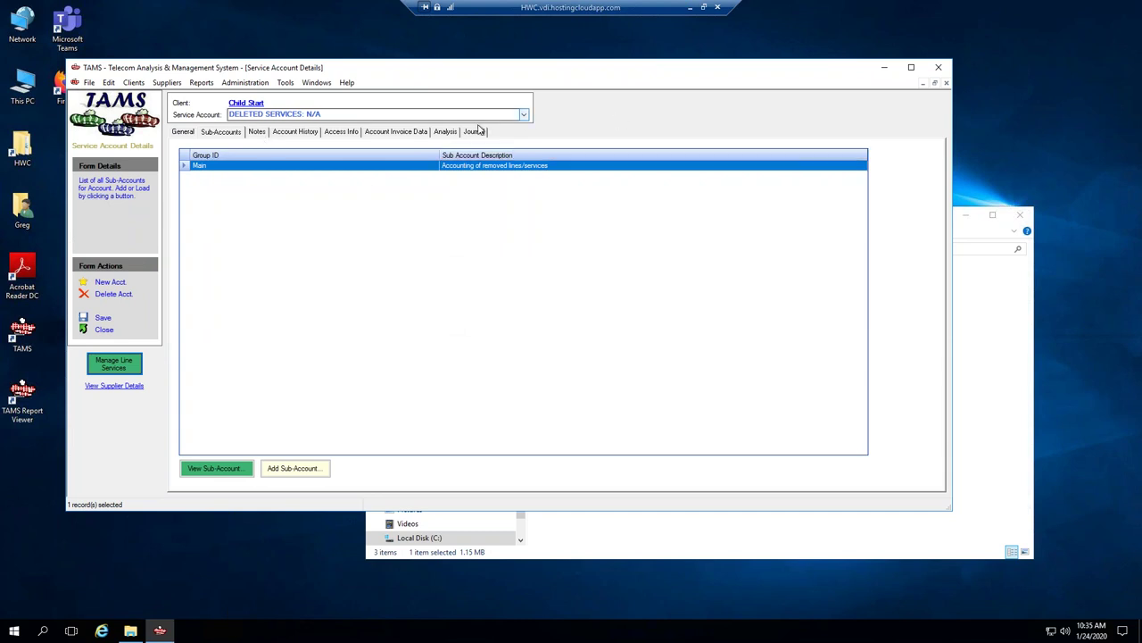
pyautogui.click(393, 132)
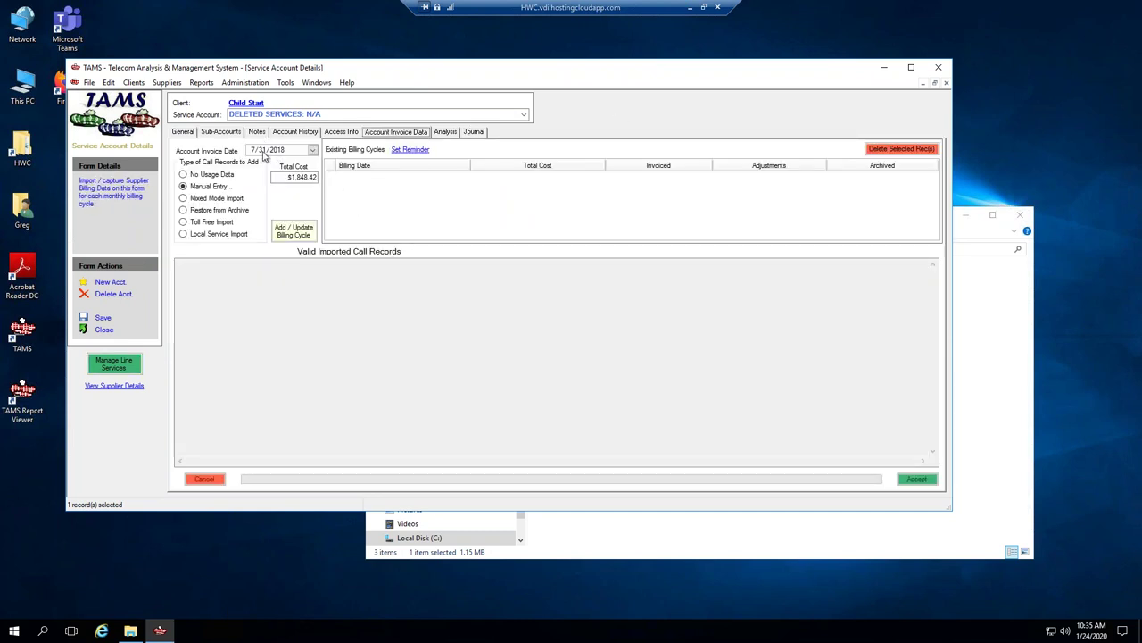
pyautogui.click(261, 150)
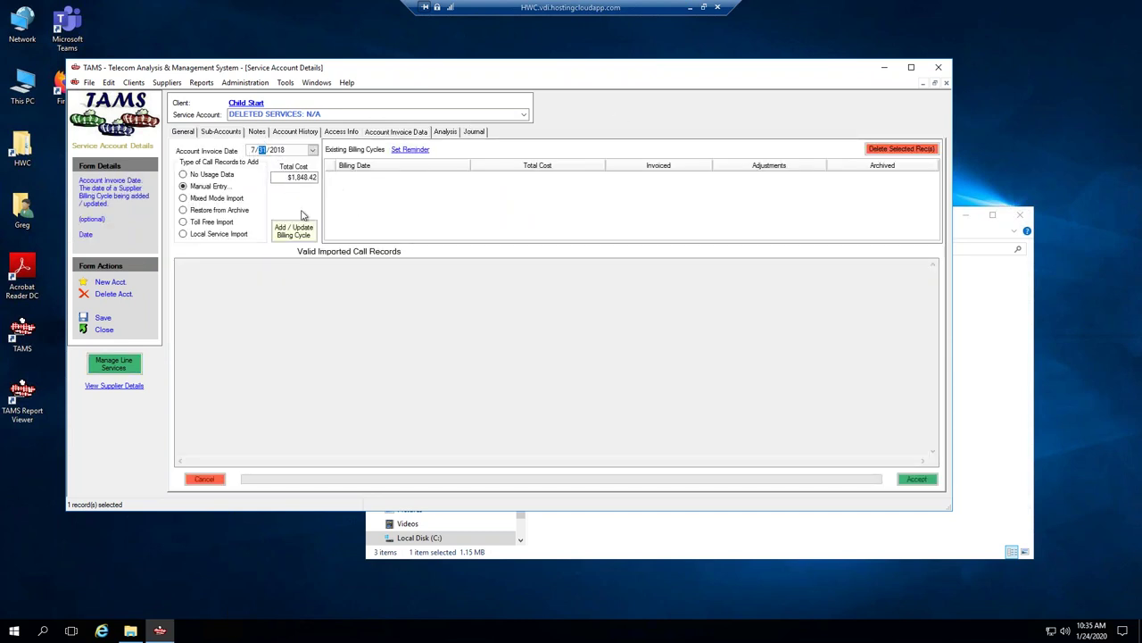
pyautogui.press('Right')
pyautogui.press('Up')
pyautogui.press('Left')
pyautogui.press('Left')
# Add the 6/1/2019 billing cycle as No Usage Data with $0.00 total cost.
pyautogui.click(183, 174)
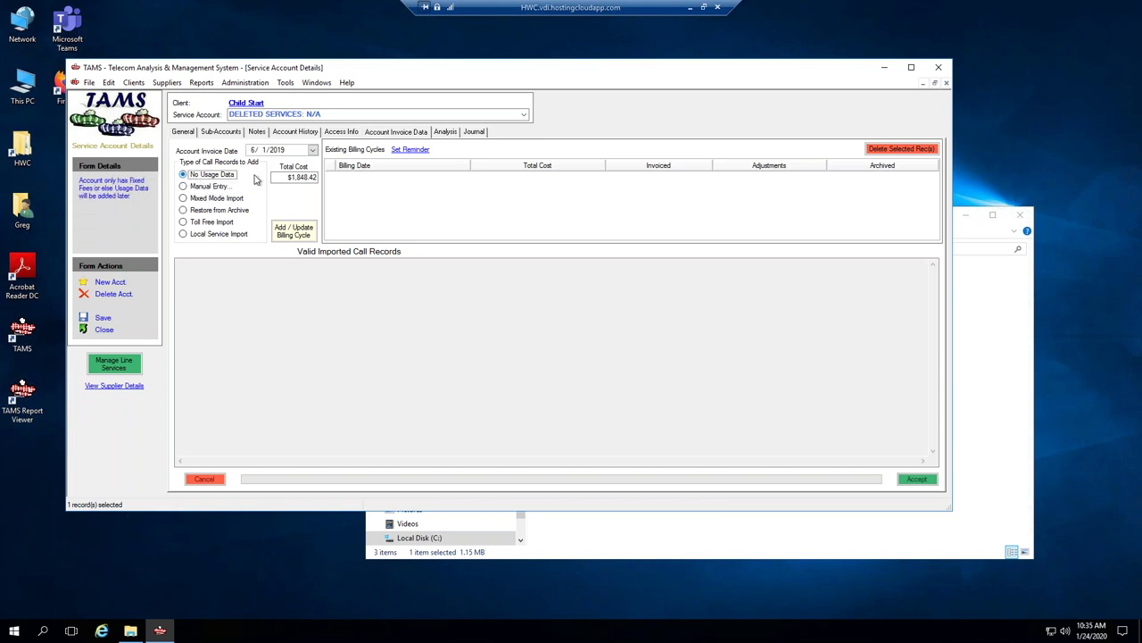
pyautogui.click(183, 187)
pyautogui.click(293, 178)
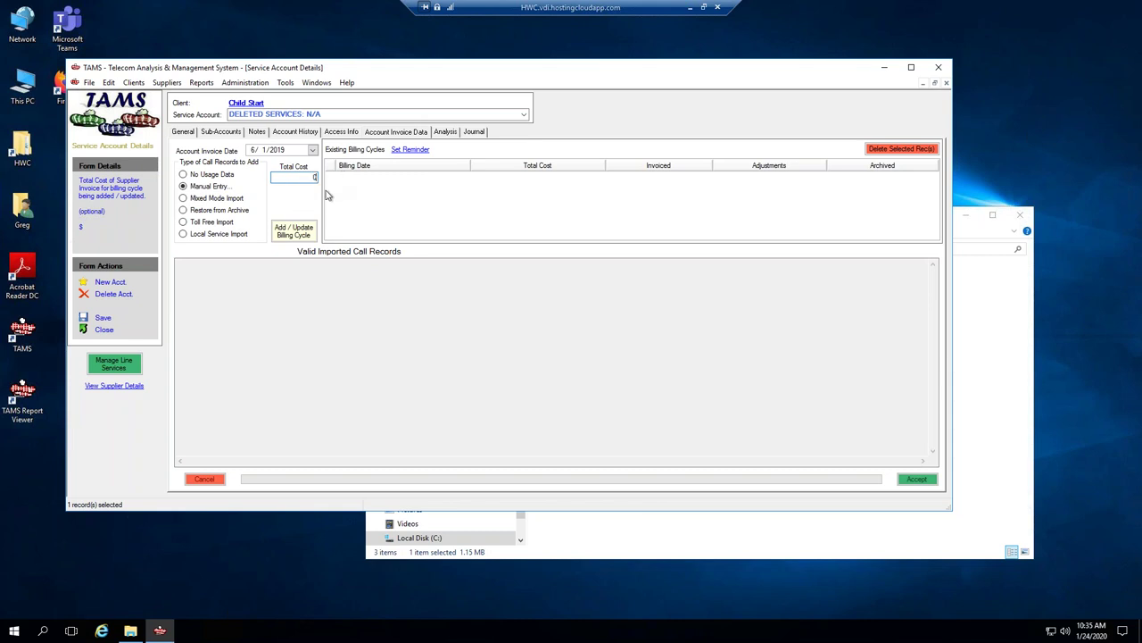
pyautogui.click(206, 177)
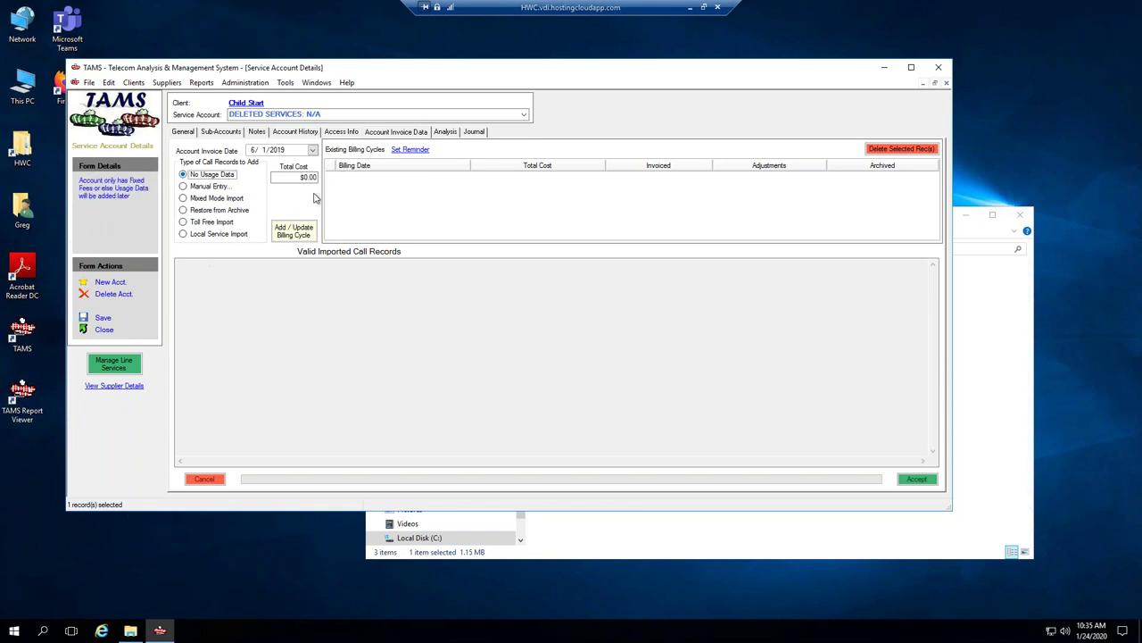
pyautogui.click(295, 231)
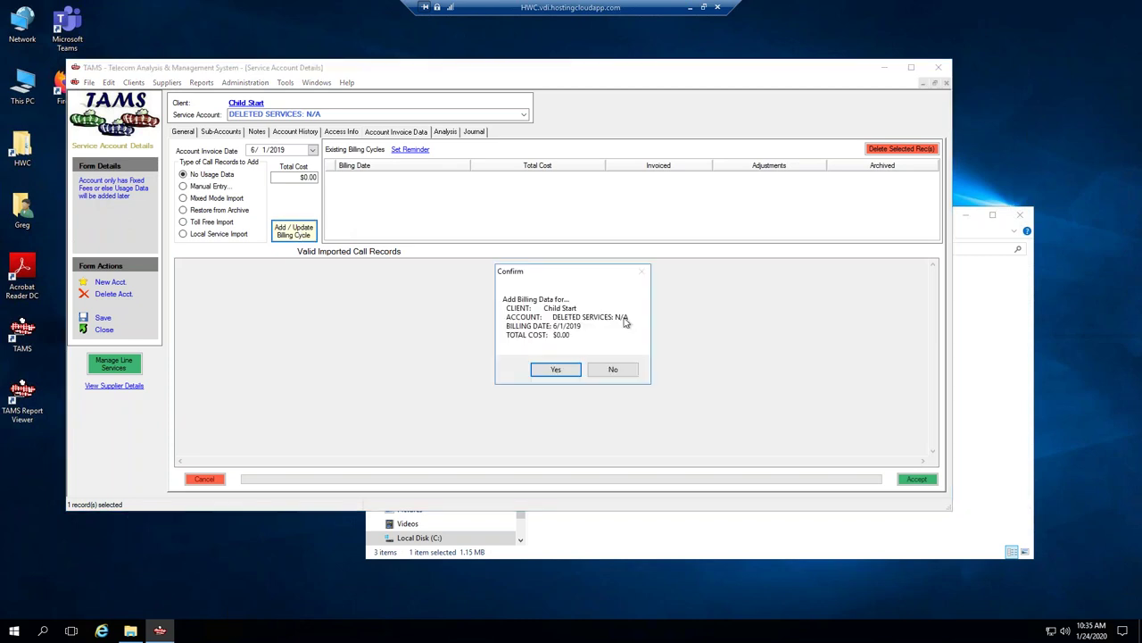
pyautogui.click(557, 370)
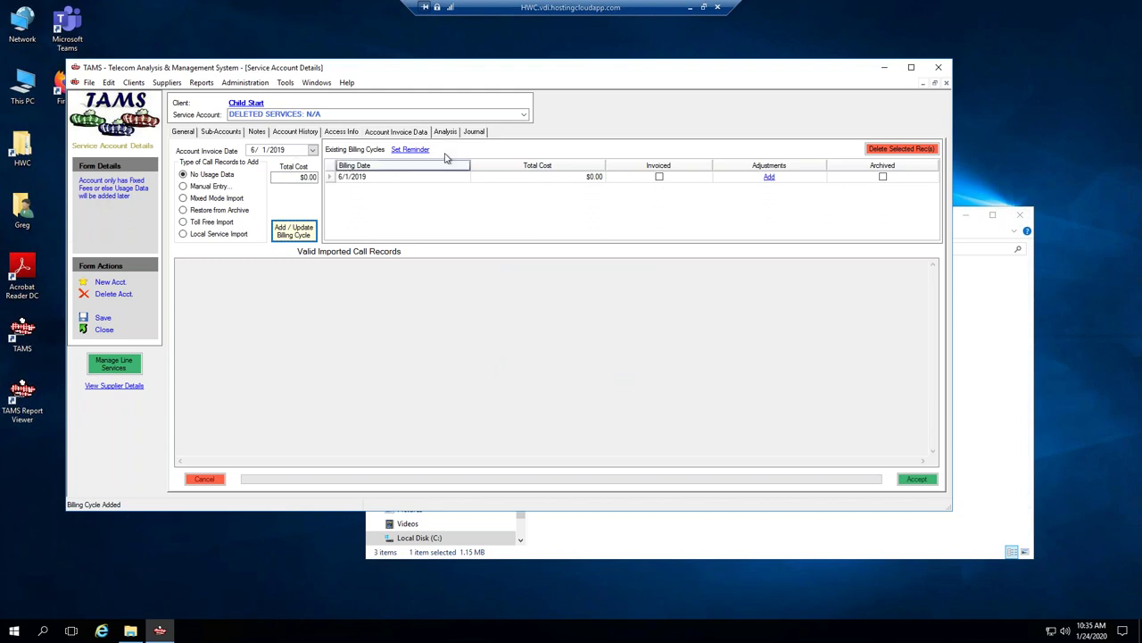
pyautogui.click(523, 114)
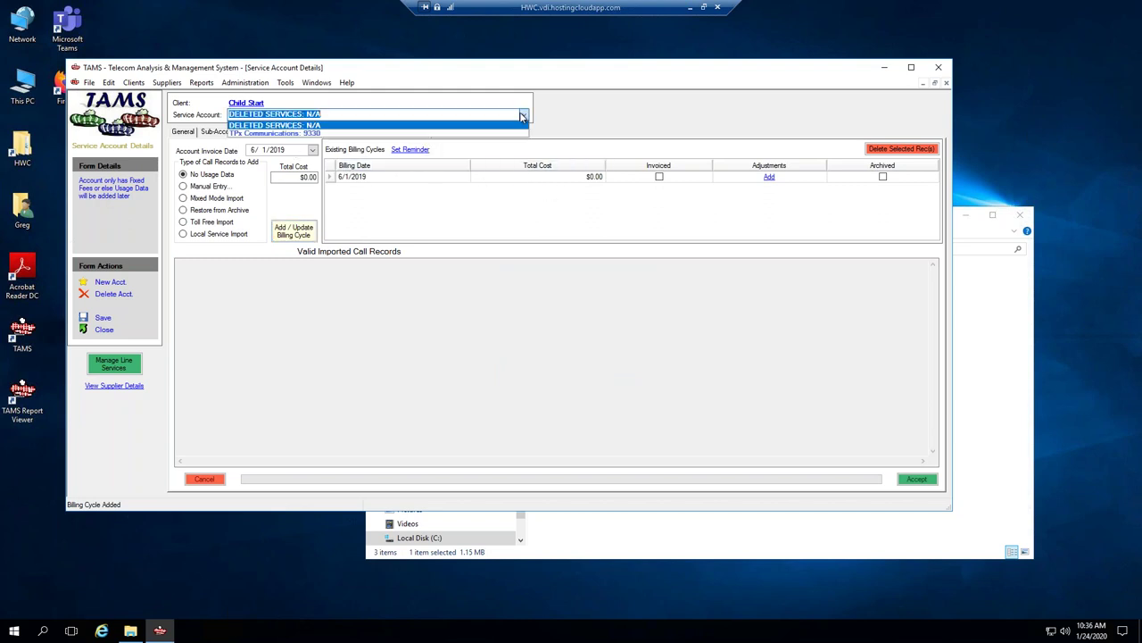
# Mark TPx 9330's 1/31/2017, 2/28/2017 and 7/31/2018 billing cycles invoiced and save.
pyautogui.click(292, 134)
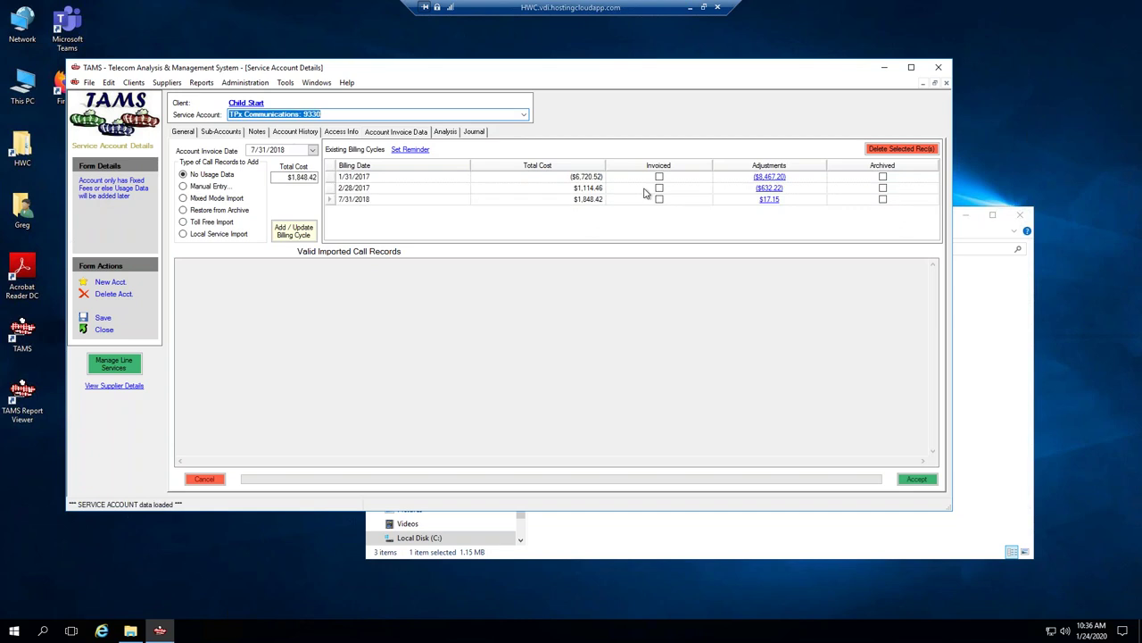
pyautogui.click(659, 177)
pyautogui.click(658, 189)
pyautogui.click(659, 199)
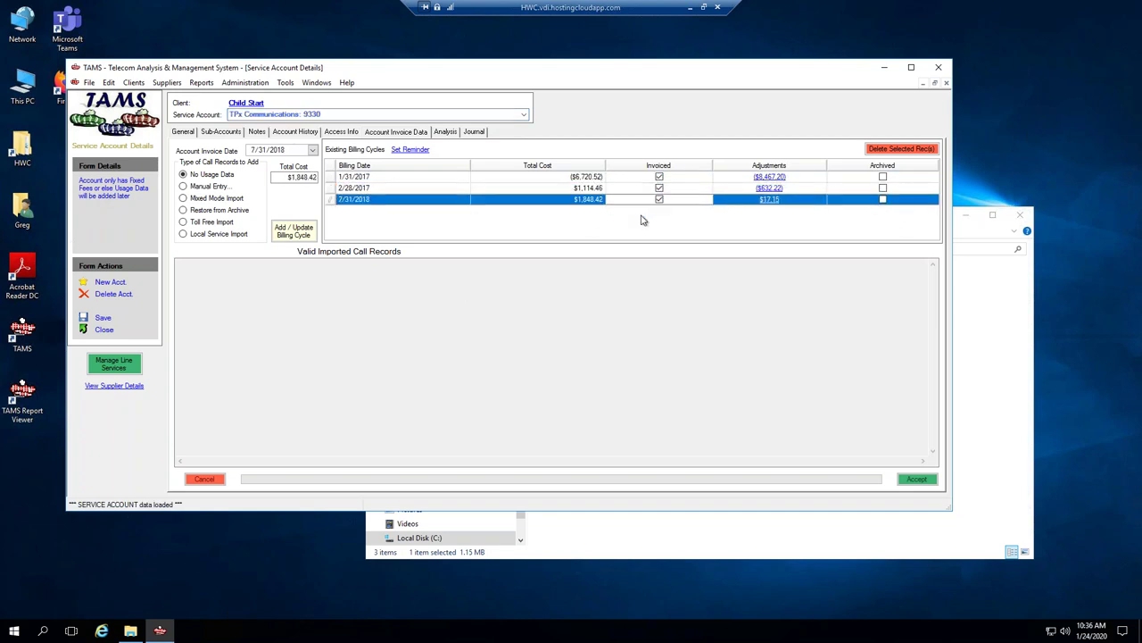
pyautogui.click(103, 319)
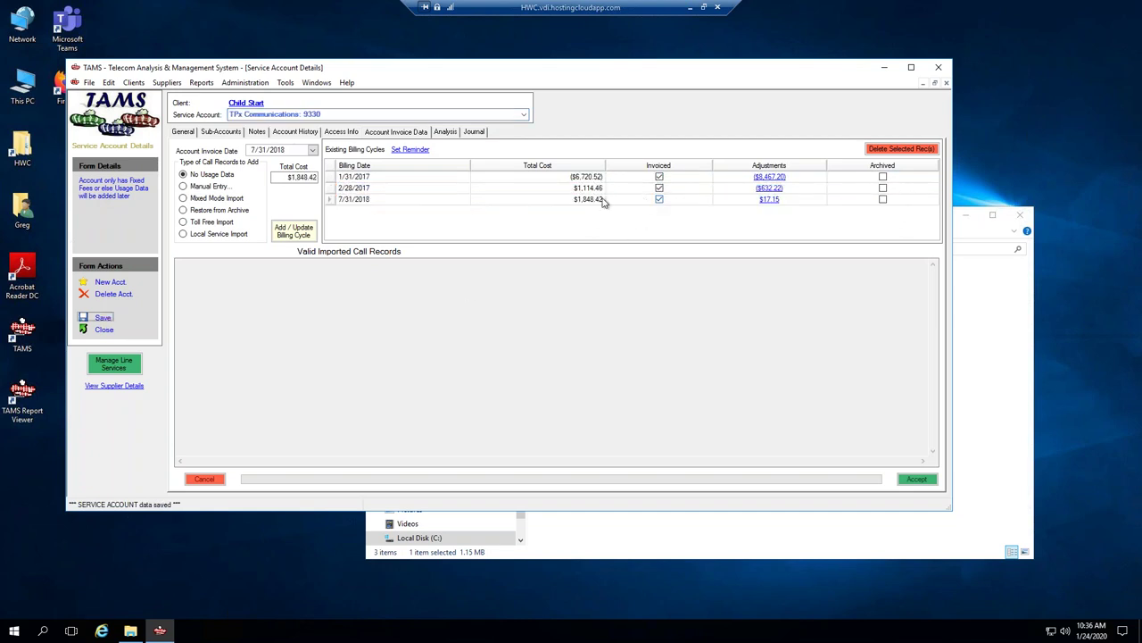
# Bring up Child Start's client details on the Invoice tab.
pyautogui.click(316, 82)
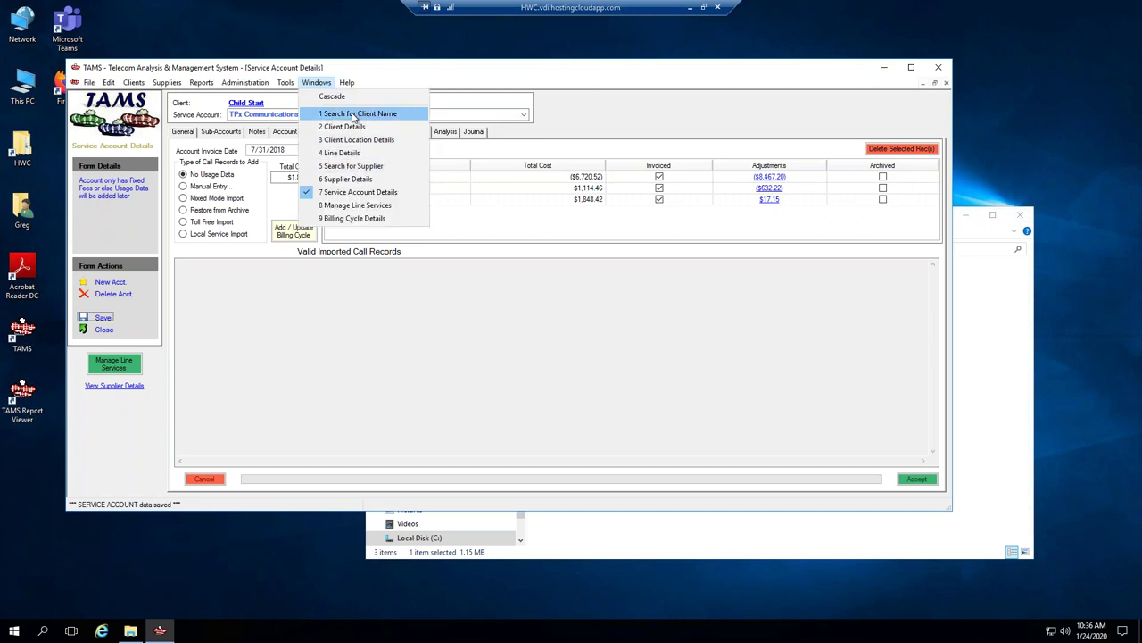
pyautogui.click(350, 126)
pyautogui.click(466, 119)
# Generate Child Start's unbilled-savings invoice ($1,831.27 savings, $915.64) and review the Child Start HQ breakdown.
pyautogui.click(290, 166)
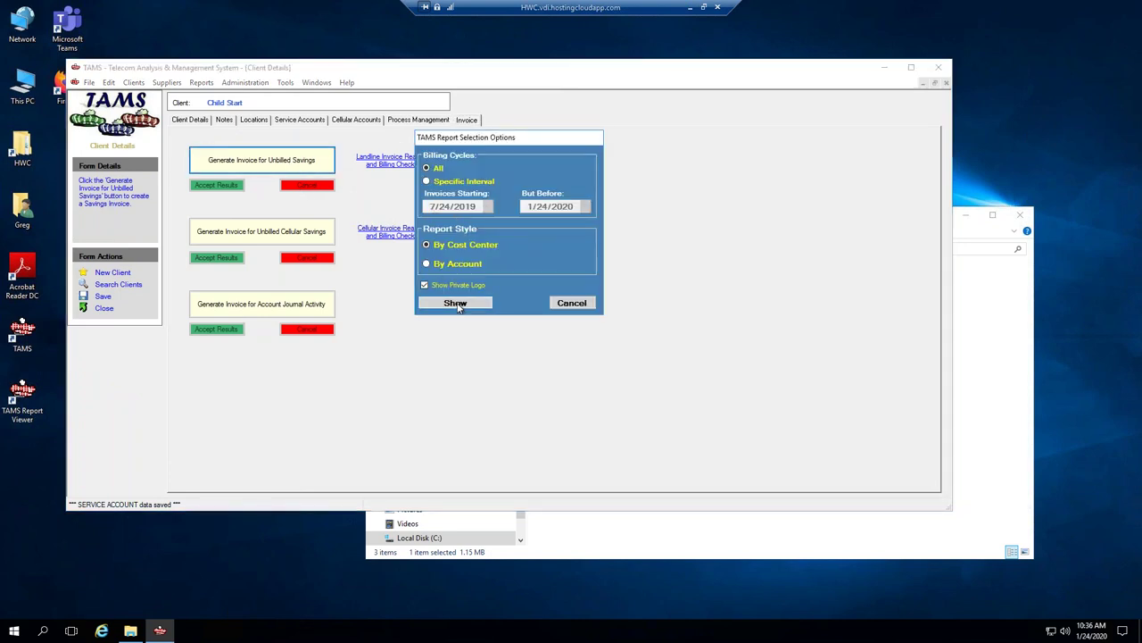
pyautogui.click(455, 302)
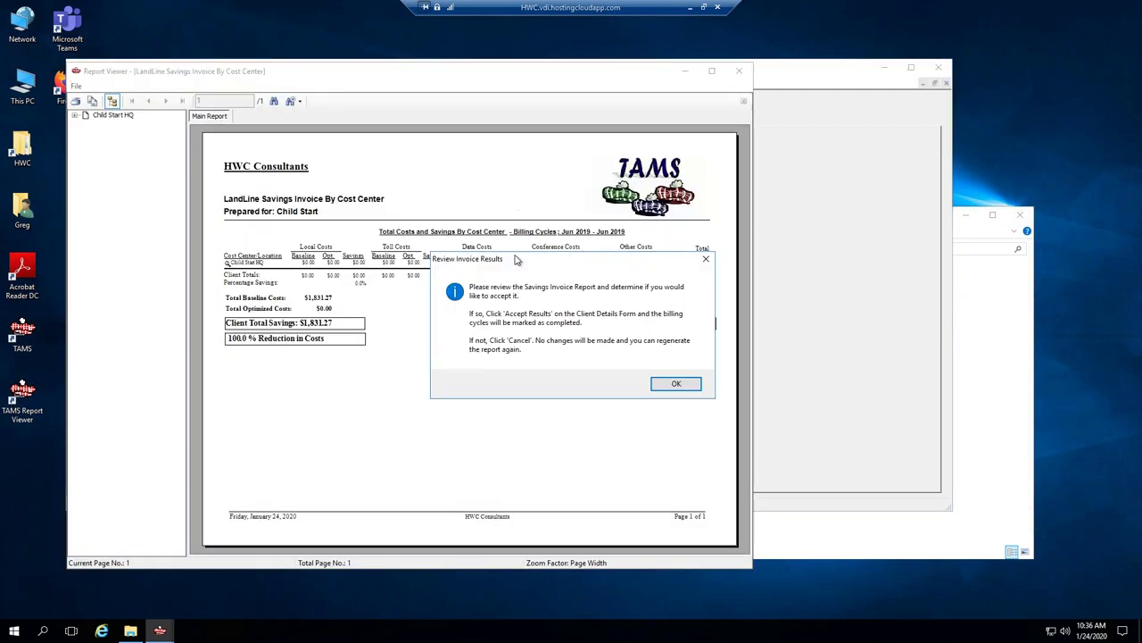
pyautogui.click(684, 388)
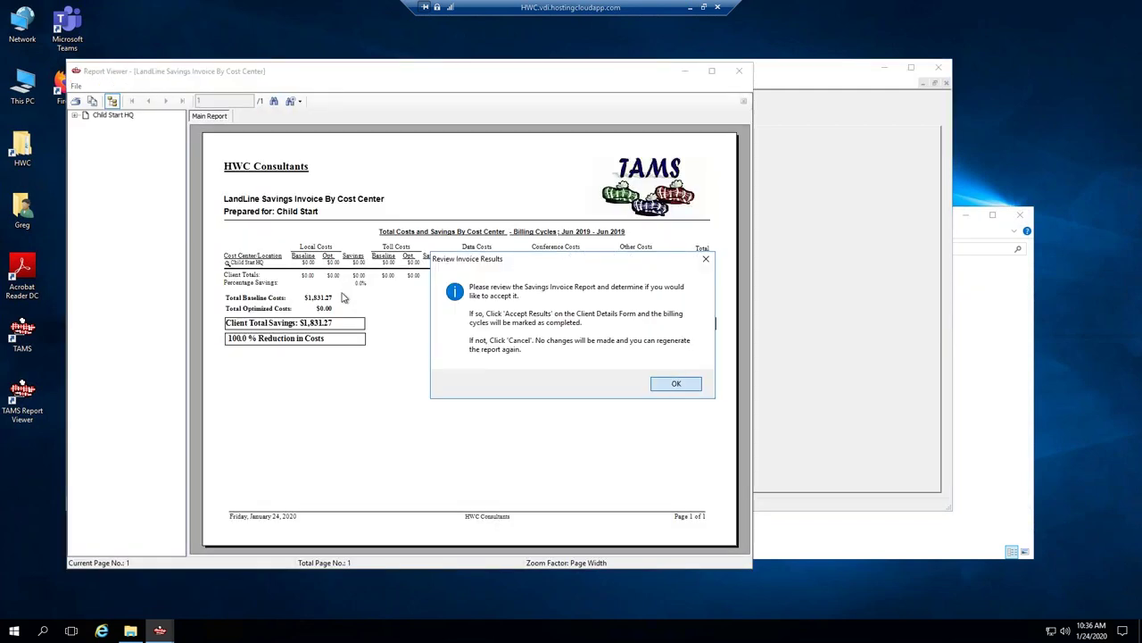
pyautogui.click(228, 262)
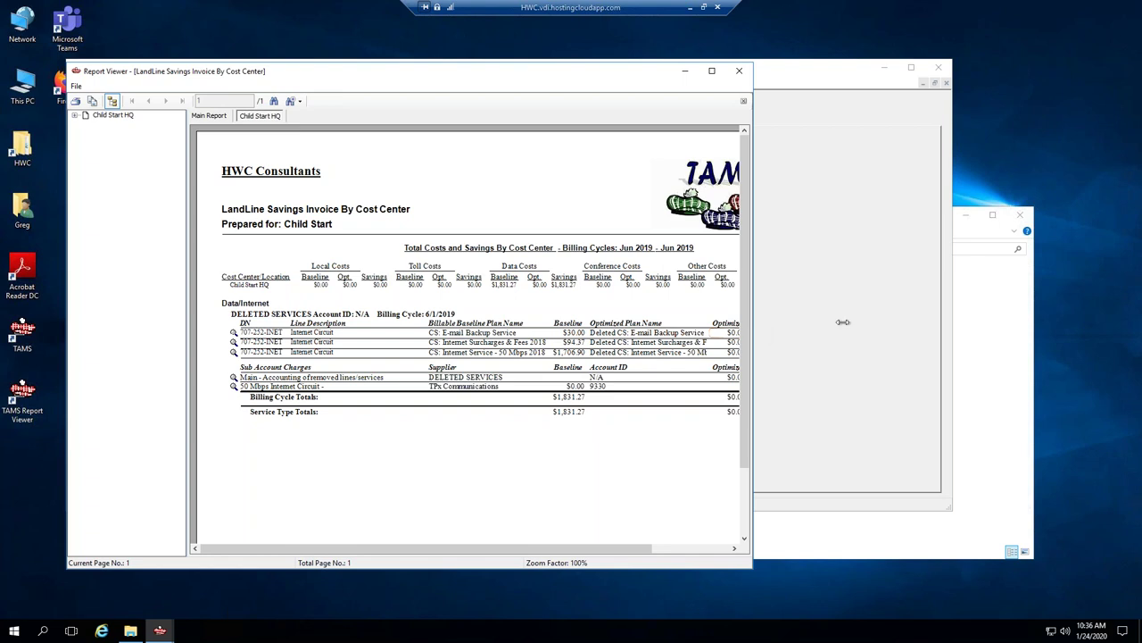
pyautogui.moveTo(755, 330); pyautogui.dragTo(996, 331)
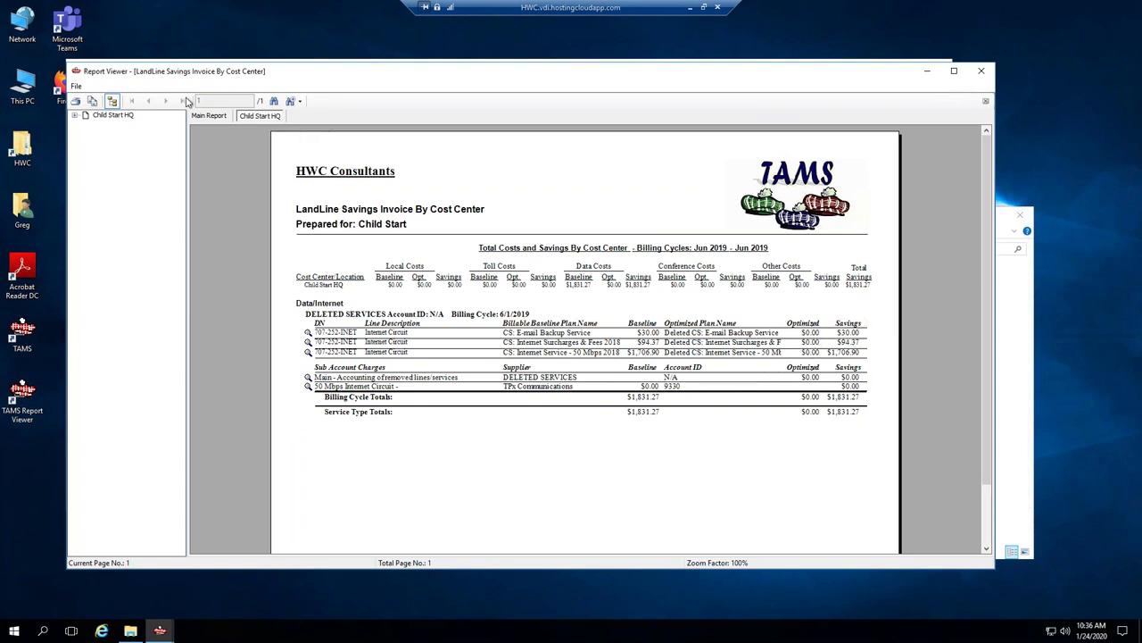
pyautogui.click(204, 117)
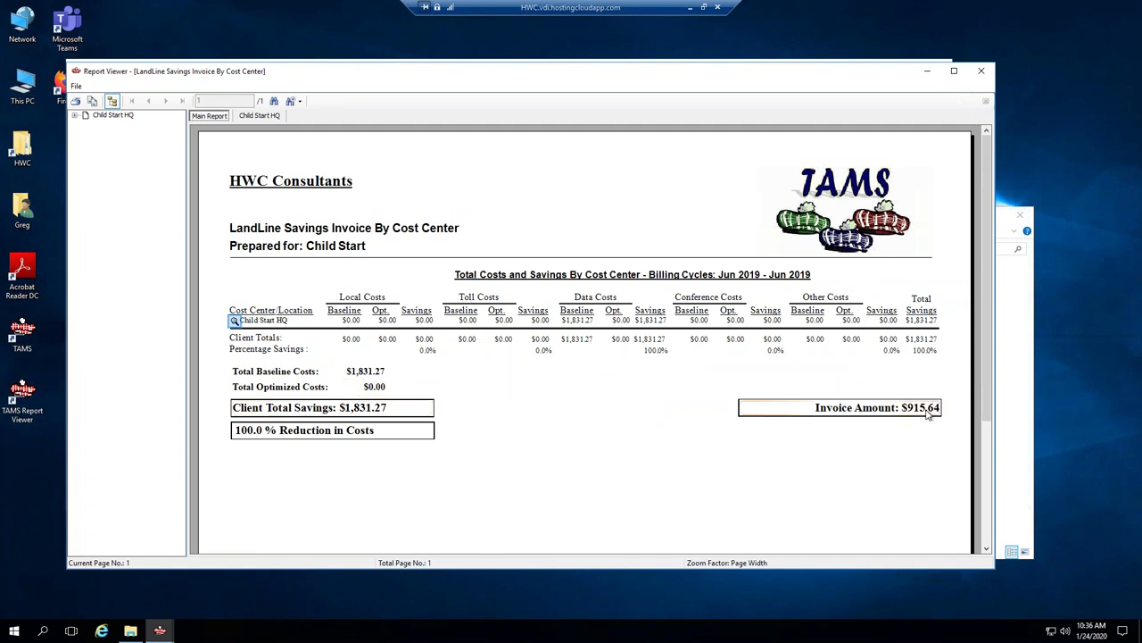
pyautogui.click(981, 72)
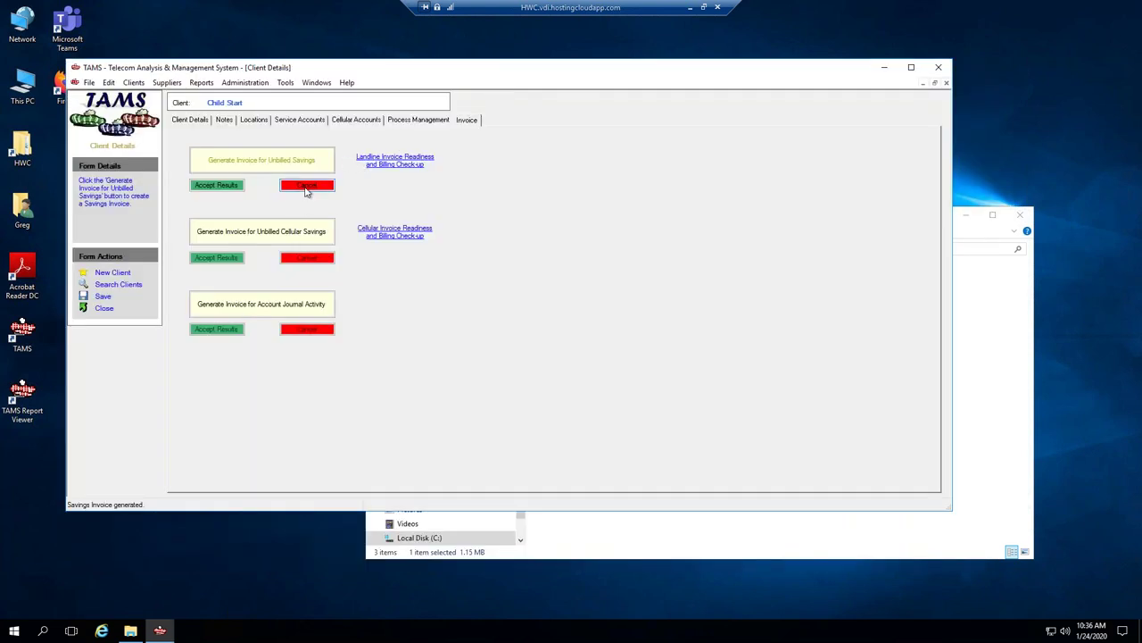
# Discard the invoice results and return to the DELETED SERVICES service account.
pyautogui.click(306, 187)
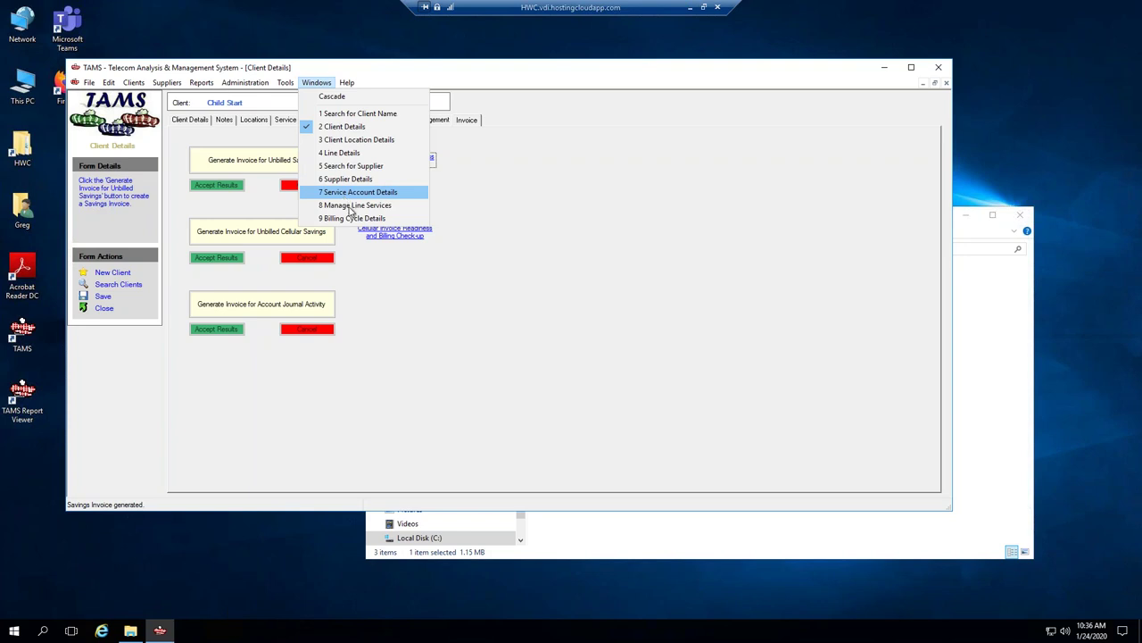
pyautogui.click(344, 192)
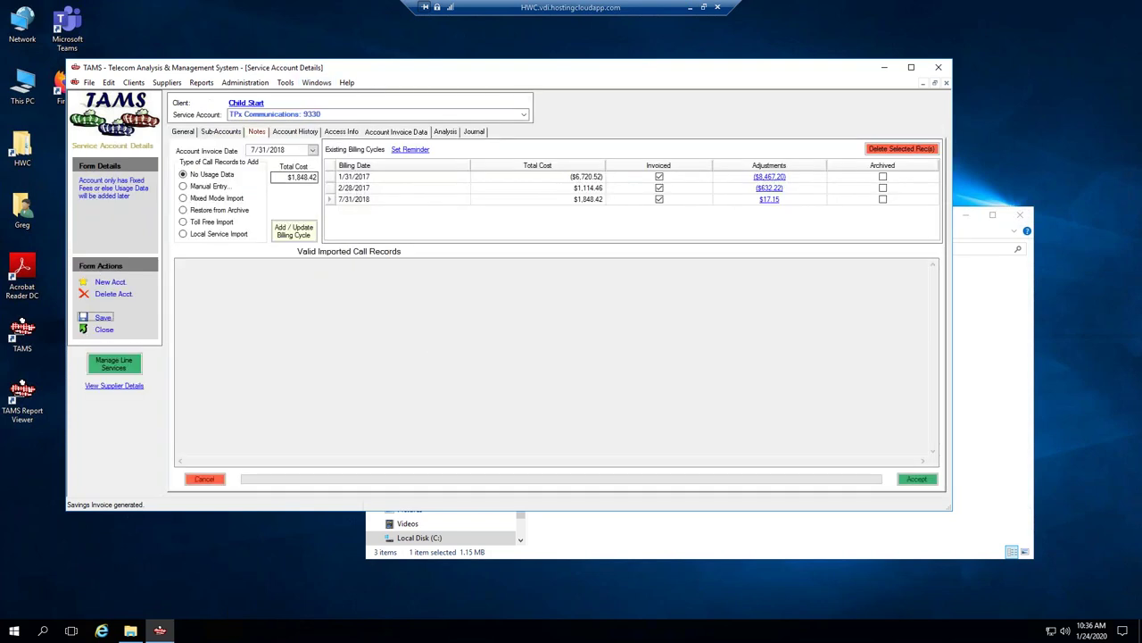
pyautogui.click(524, 114)
pyautogui.click(235, 125)
# Add a 7/1/2019 billing cycle to DELETED SERVICES and open its details.
pyautogui.click(250, 151)
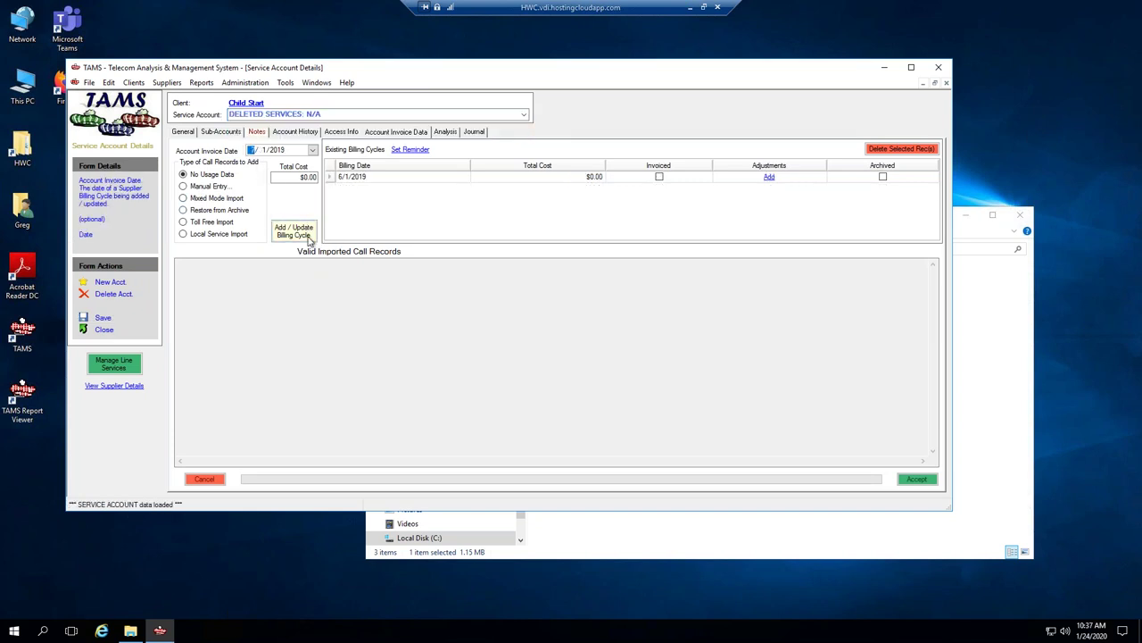
pyautogui.click(295, 230)
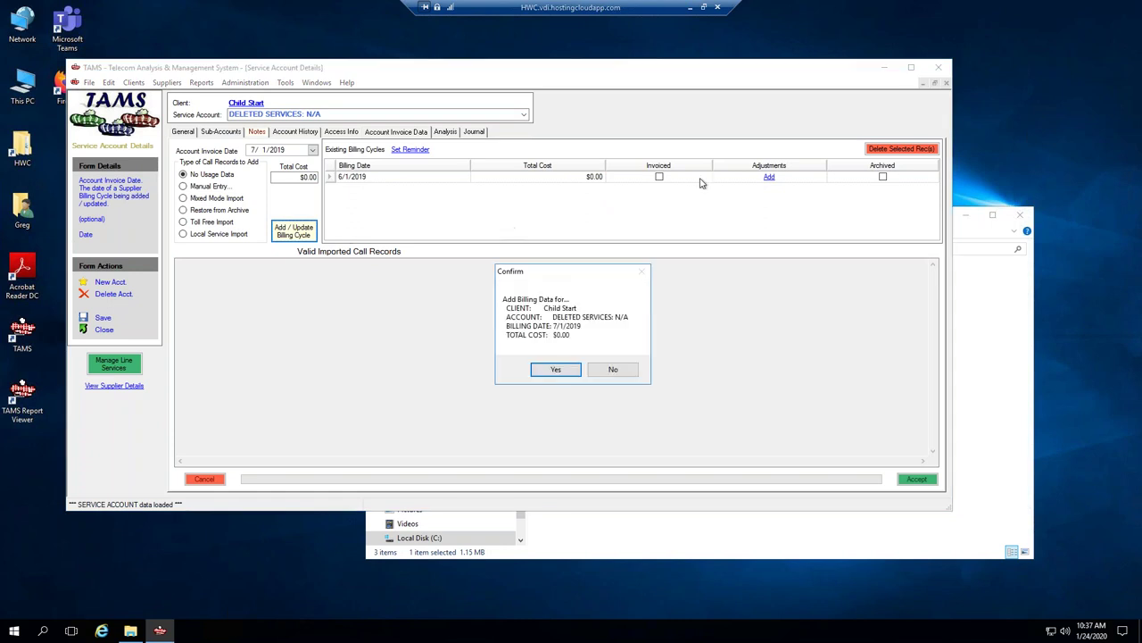
pyautogui.click(552, 372)
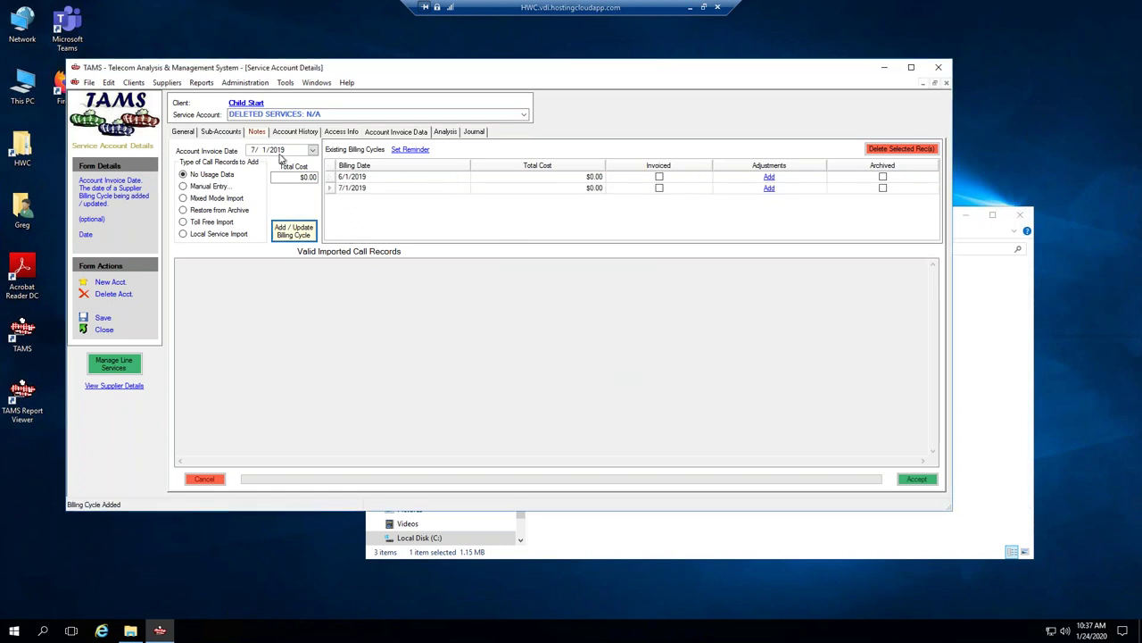
pyautogui.click(277, 152)
pyautogui.click(330, 188)
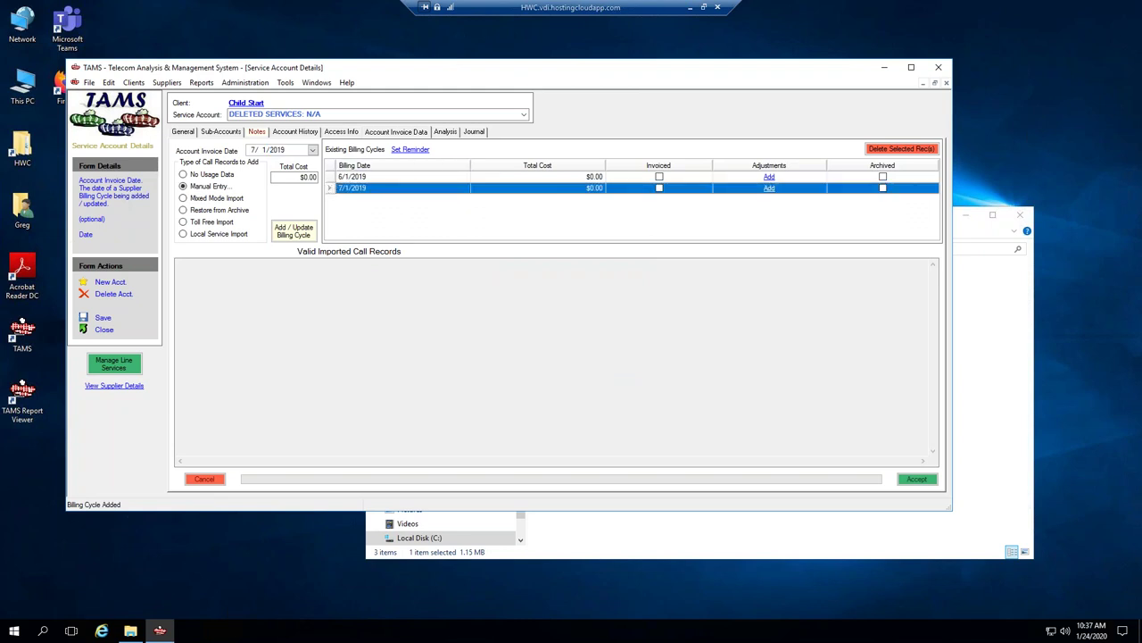
pyautogui.doubleClick(329, 188)
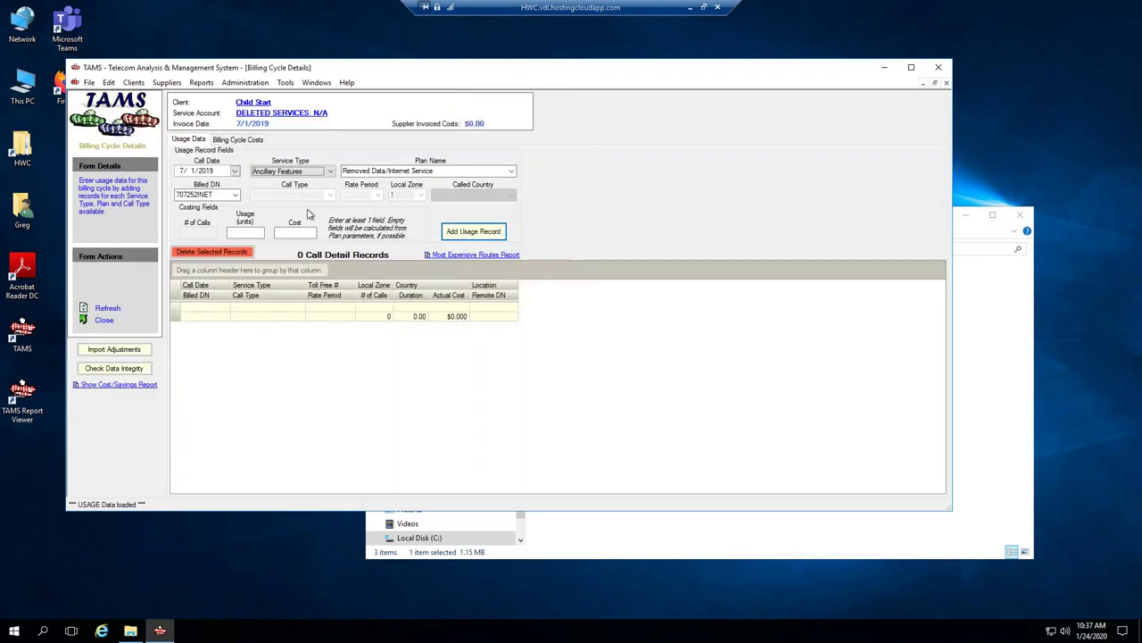
# Review the Jul 2019 cost/savings report ($1,831.27 savings, $915.64 invoice), then return to account details.
pyautogui.click(239, 139)
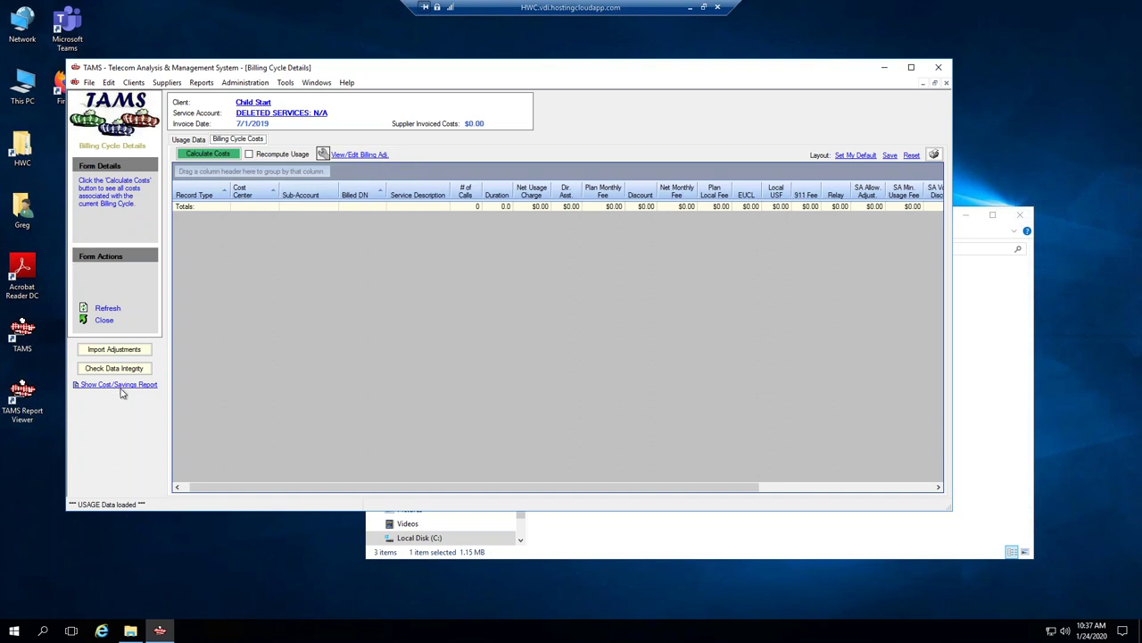
pyautogui.click(125, 391)
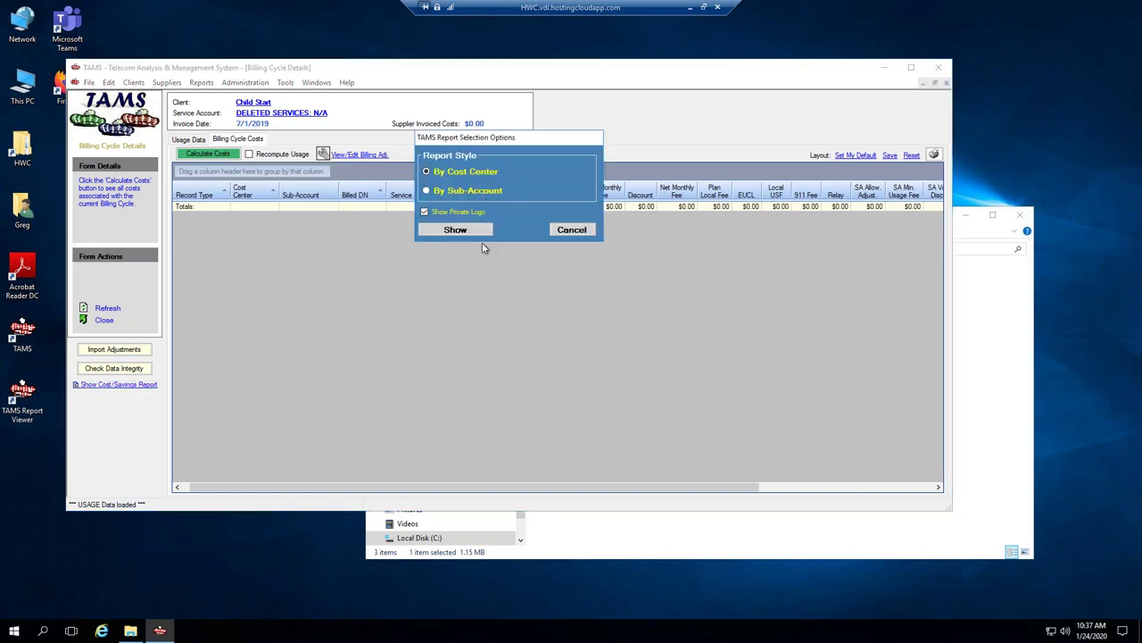
pyautogui.click(476, 232)
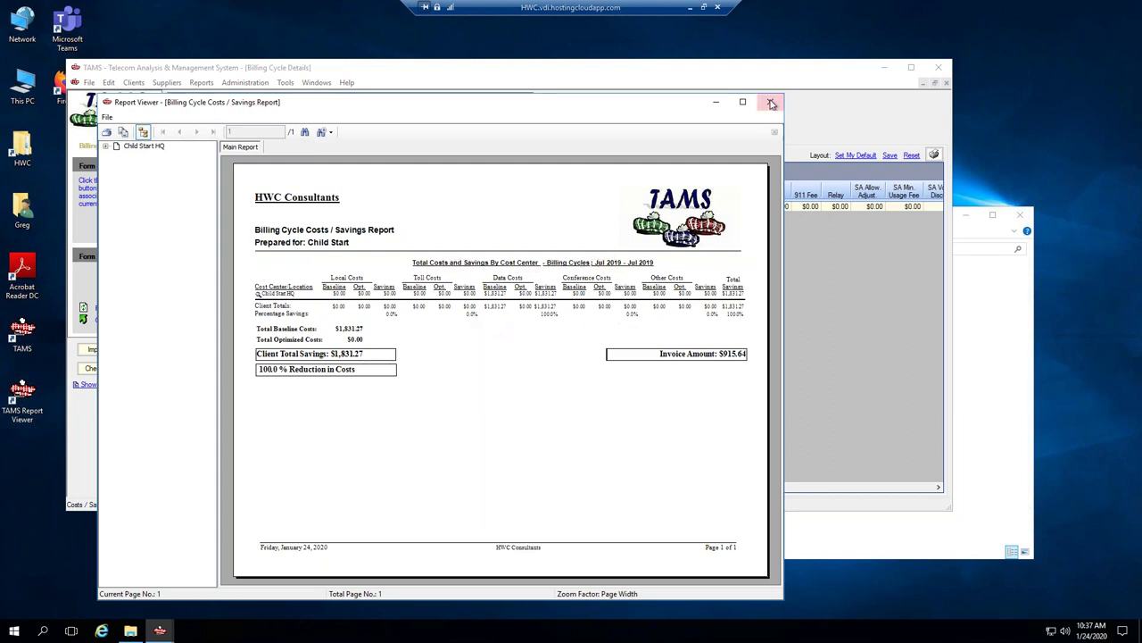
pyautogui.hotkey('alt', 'F4')
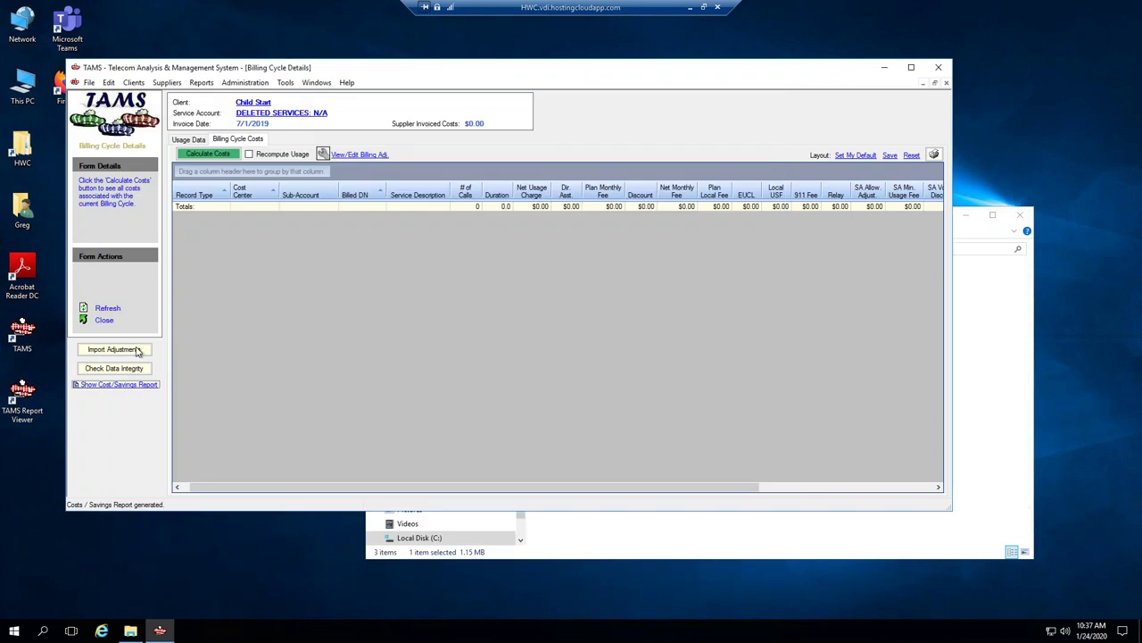
pyautogui.doubleClick(309, 203)
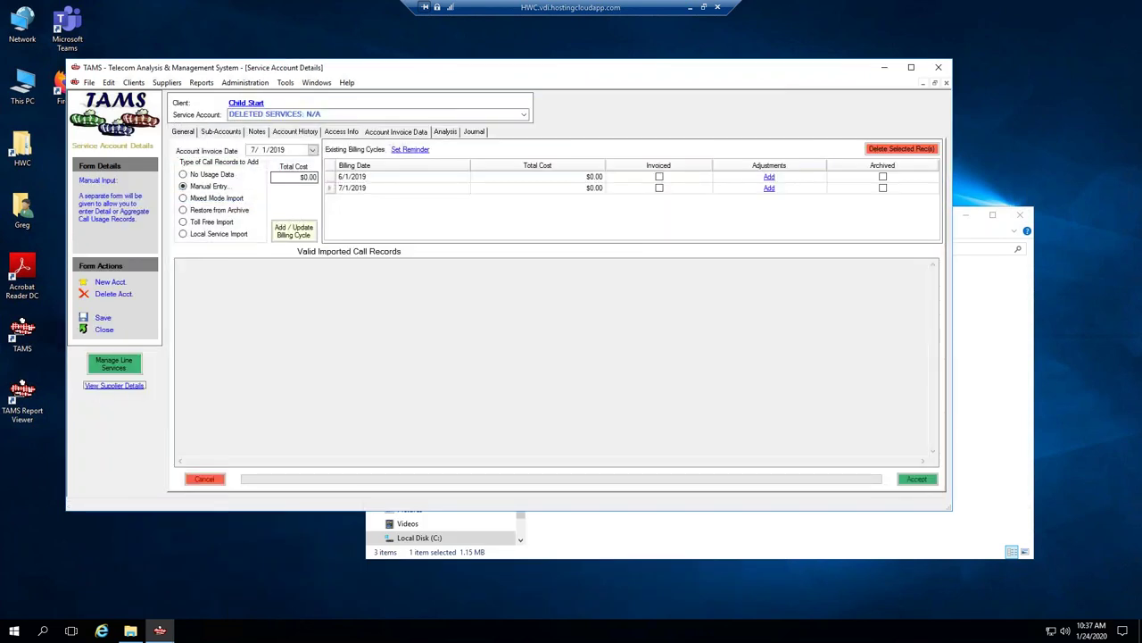
# Advance the invoice date's year and add a 7/1/2022 billing cycle.
pyautogui.click(277, 150)
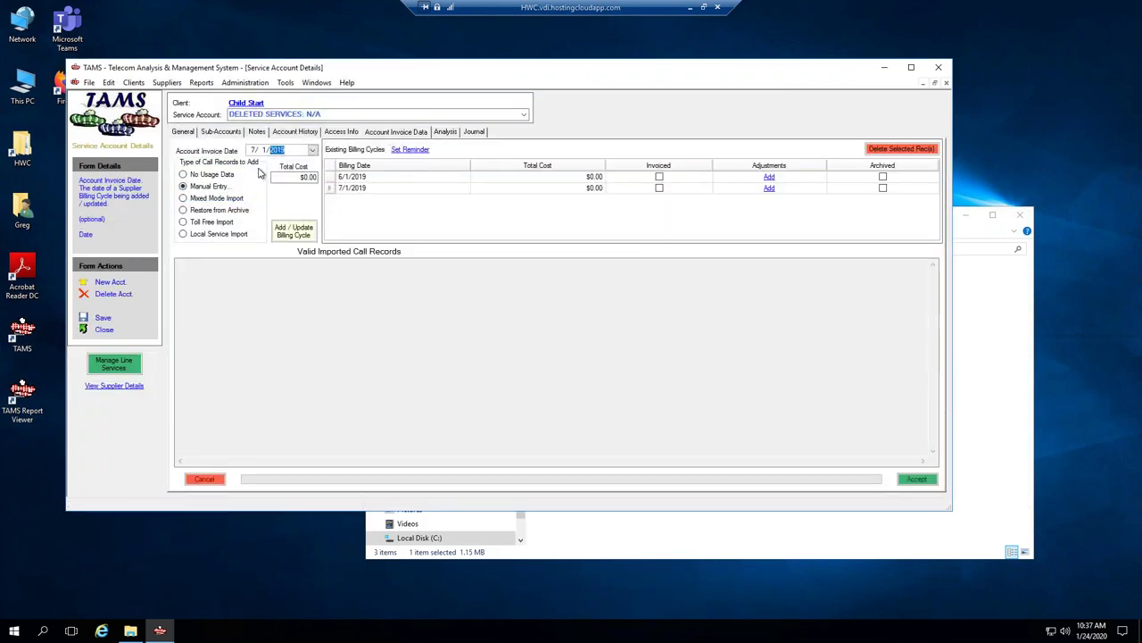
pyautogui.press('Up')
pyautogui.press('Up')
pyautogui.click(305, 234)
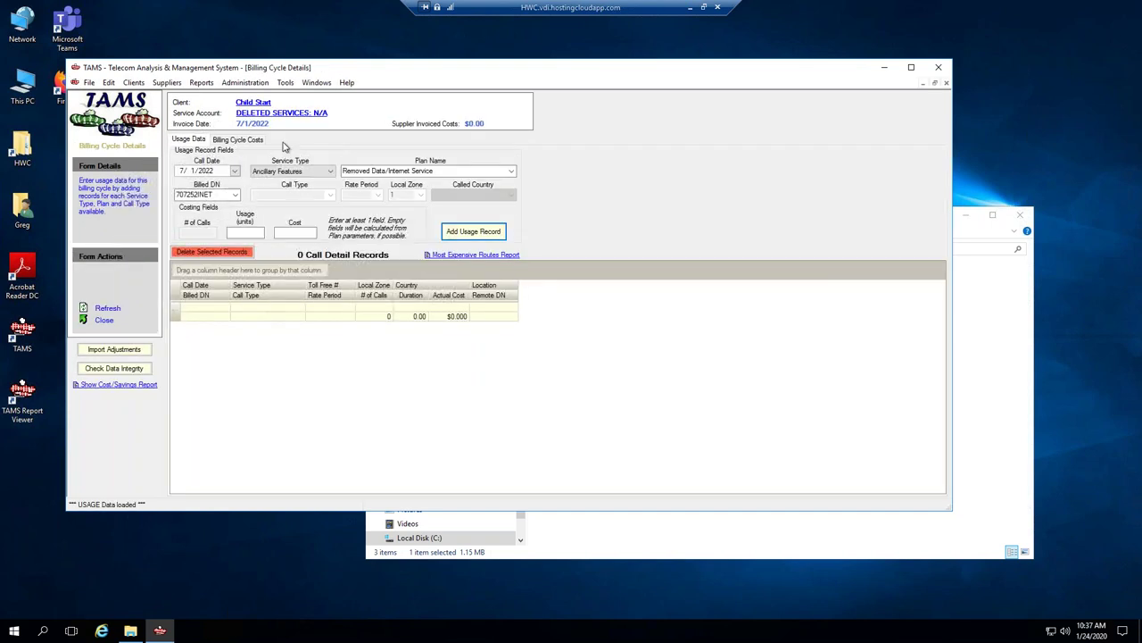
# Check the Jul 2022 cost/savings report ($0.00 savings) and close the billing cycle form.
pyautogui.click(237, 140)
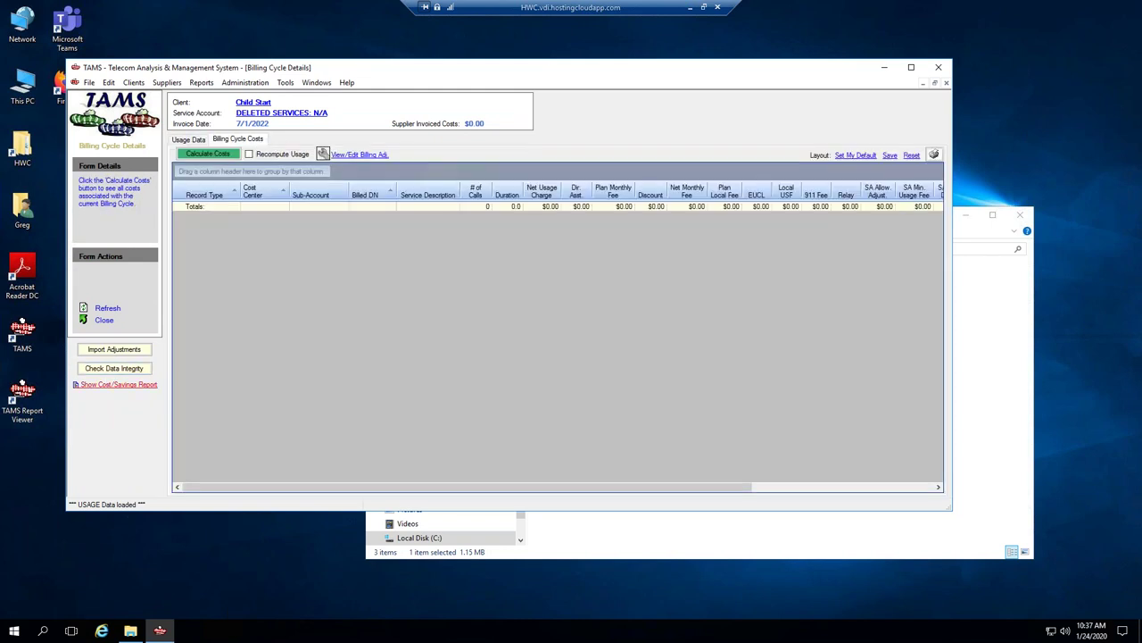
pyautogui.click(116, 384)
pyautogui.click(475, 229)
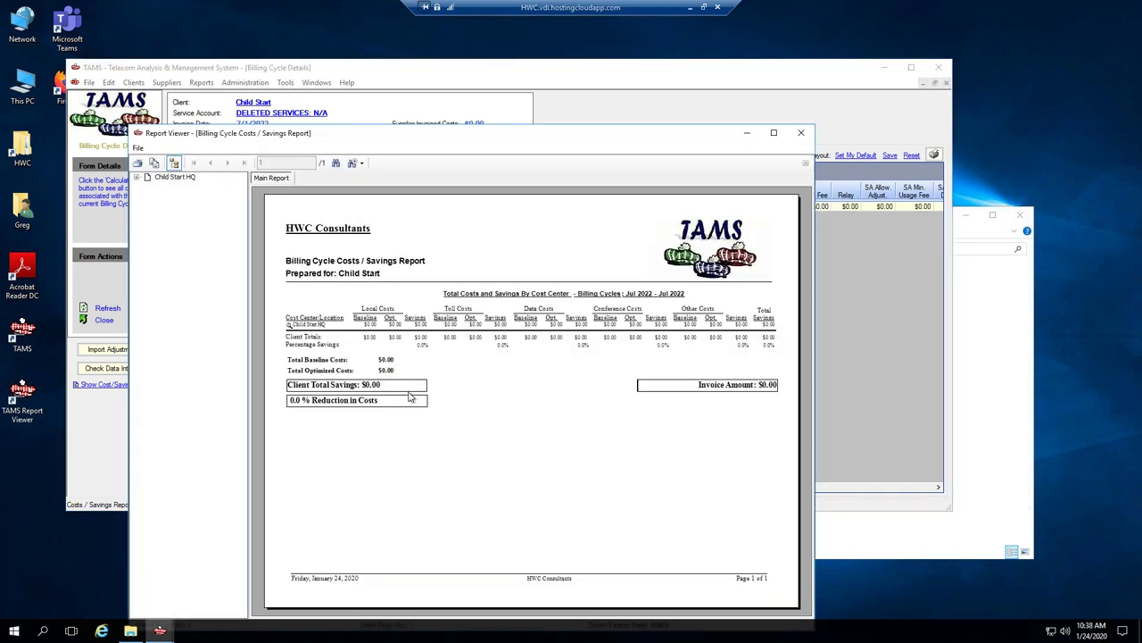
pyautogui.click(801, 132)
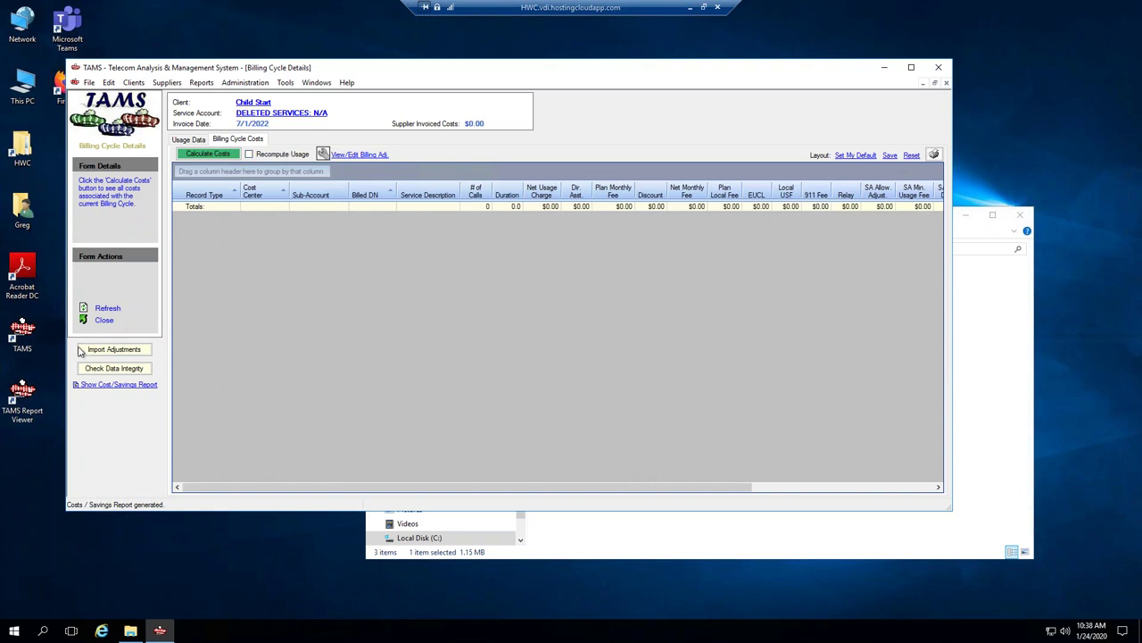
pyautogui.click(104, 321)
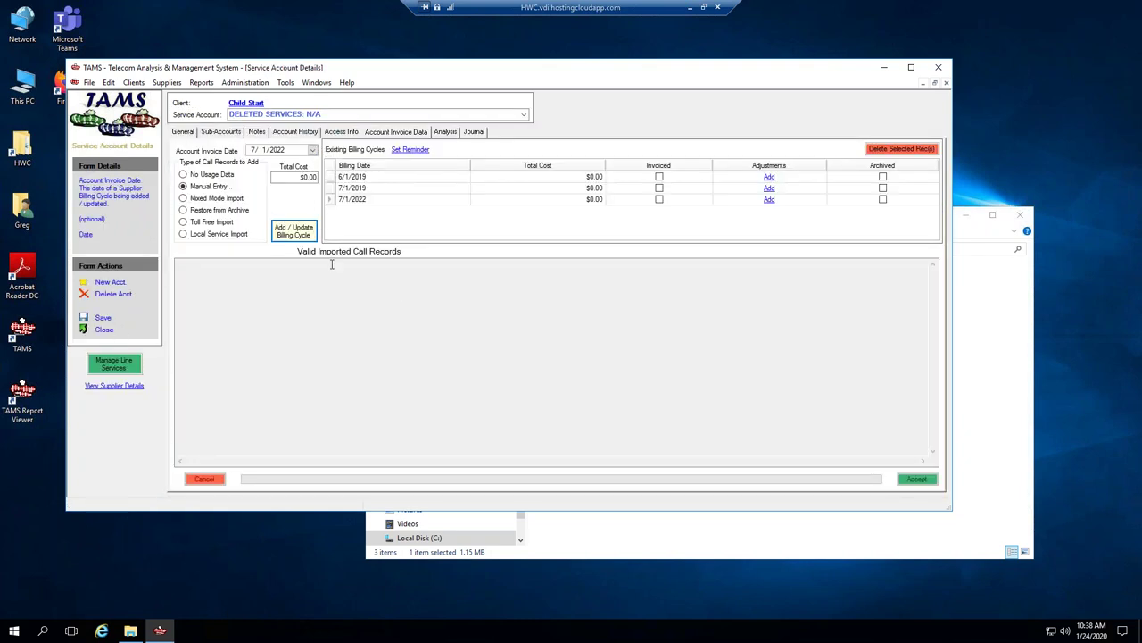
# Delete the 7/1/2022 billing cycle, leaving the 6/1/2019 and 7/1/2019 cycles.
pyautogui.click(328, 200)
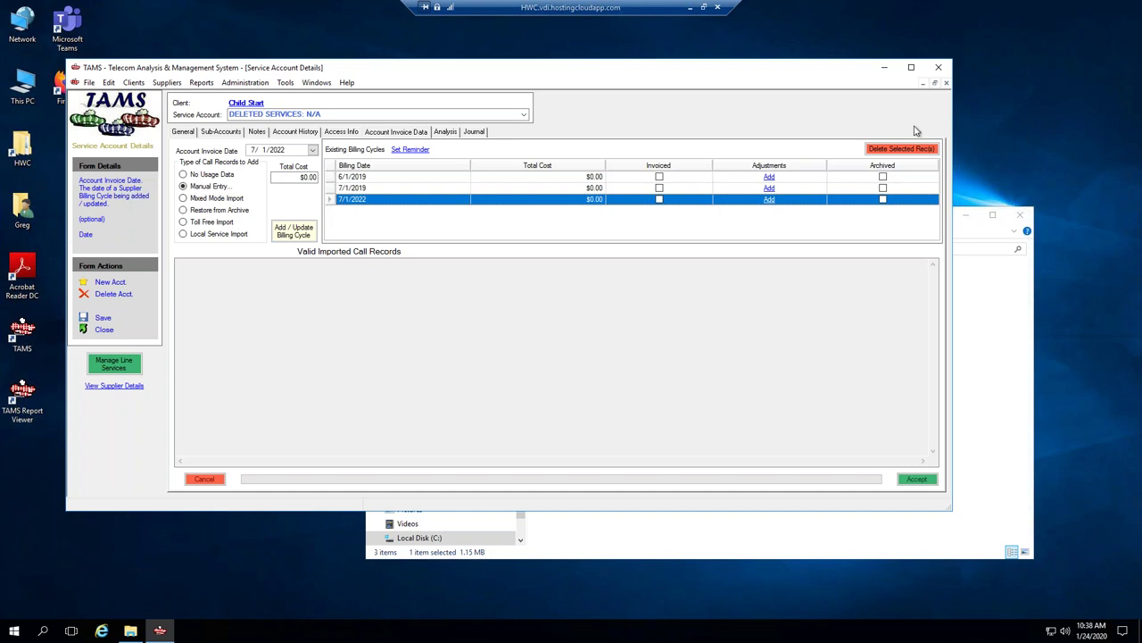
pyautogui.click(901, 149)
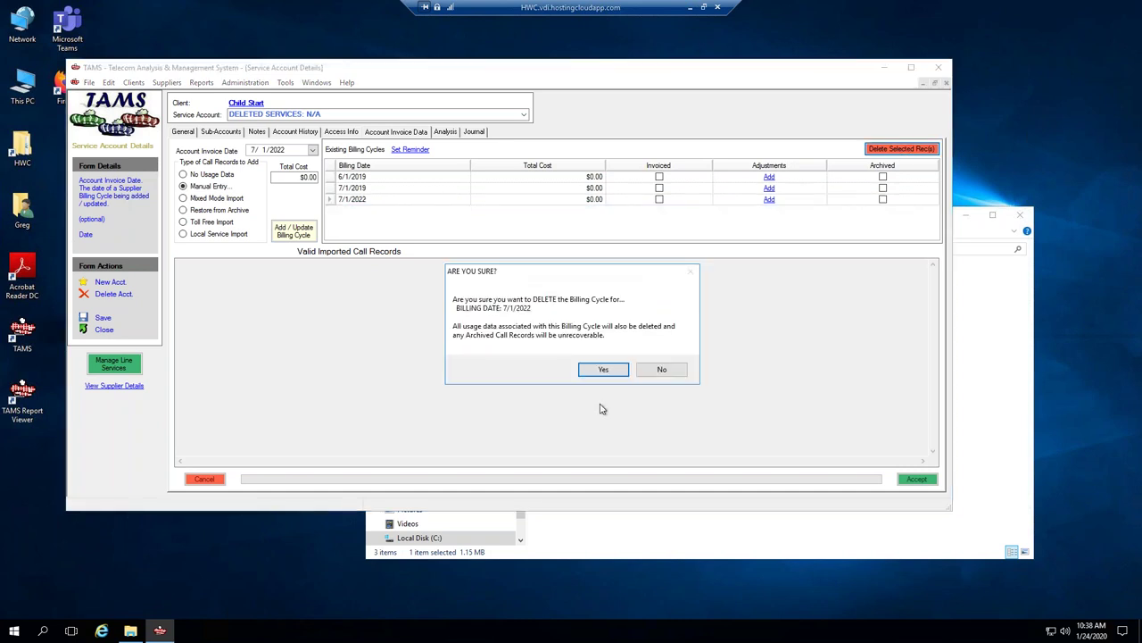
pyautogui.click(602, 366)
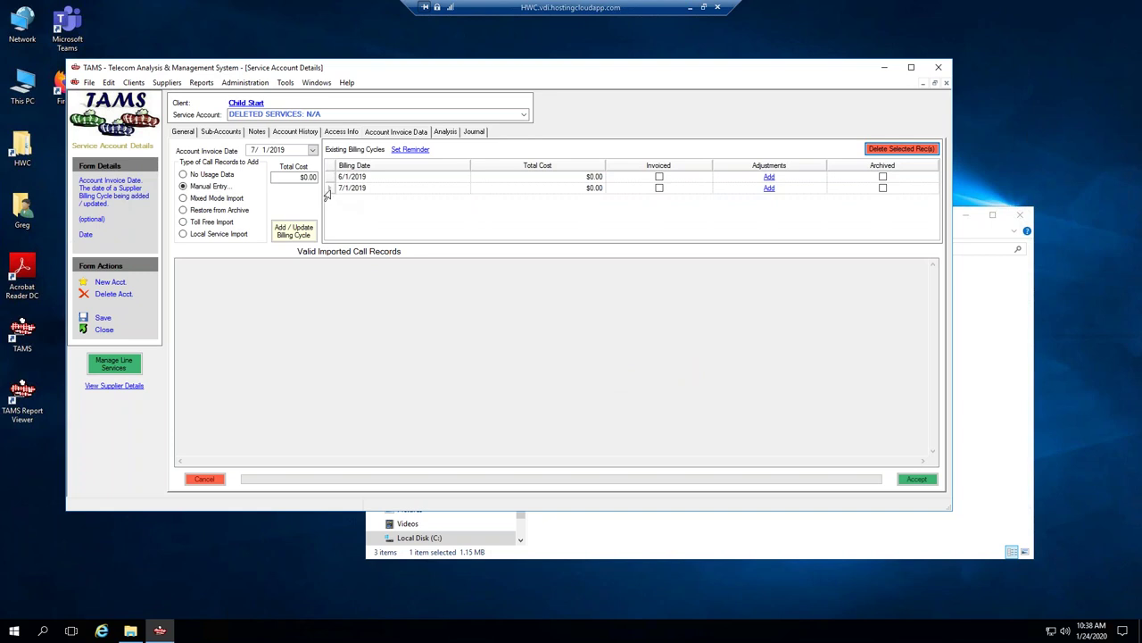
pyautogui.click(328, 189)
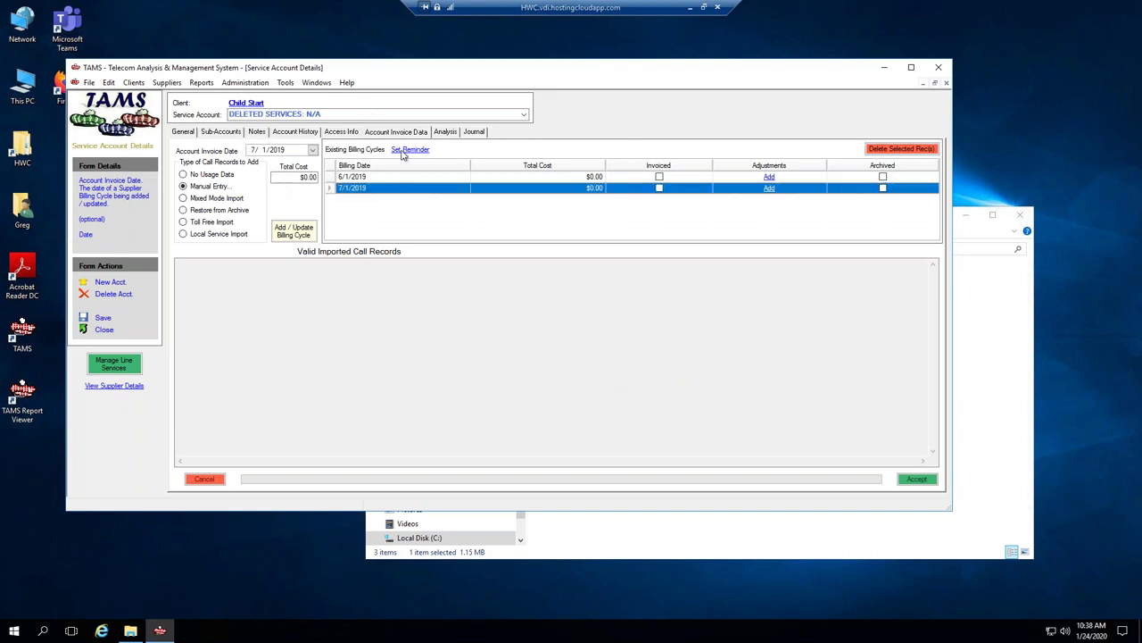
# Review the account change history, then show TPx Communications: 9330's general details.
pyautogui.click(332, 114)
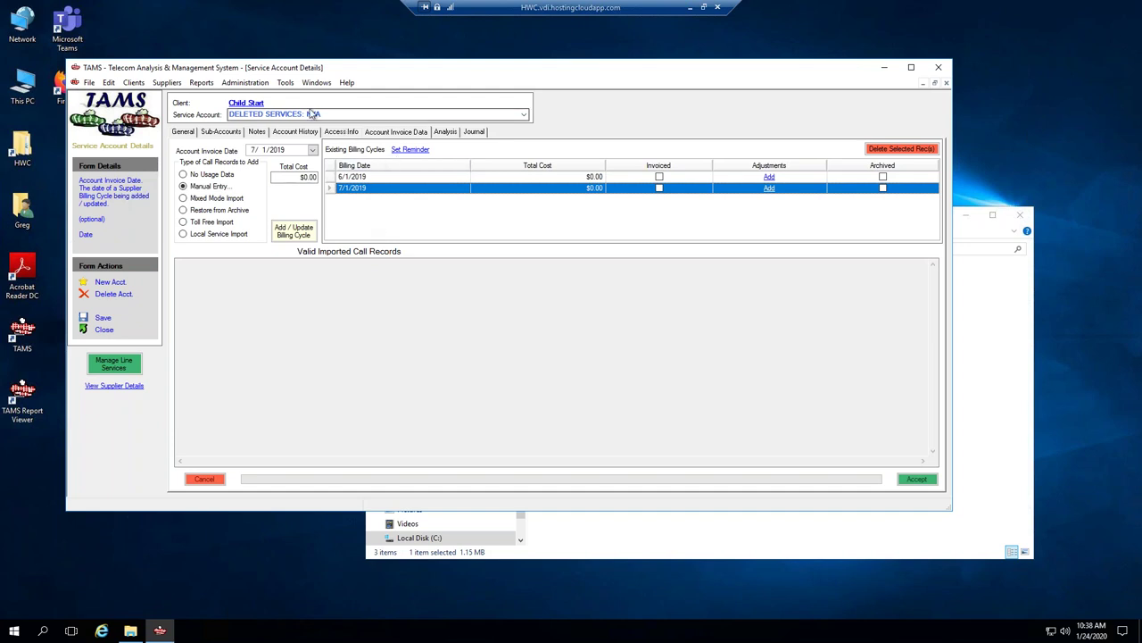
pyautogui.click(304, 132)
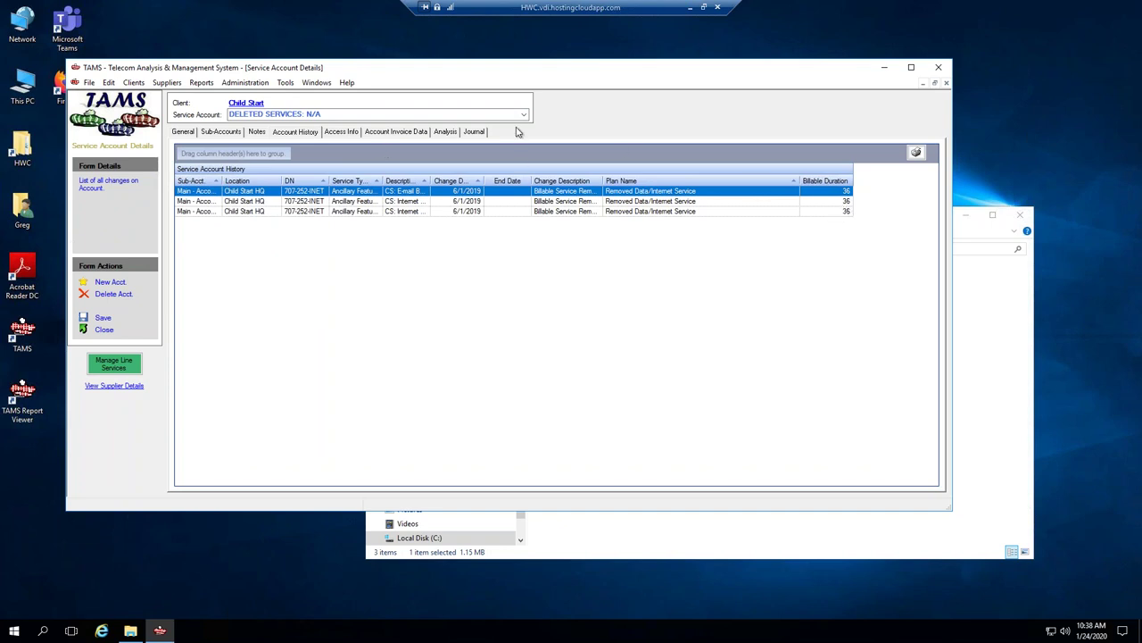
pyautogui.click(268, 115)
pyautogui.click(268, 133)
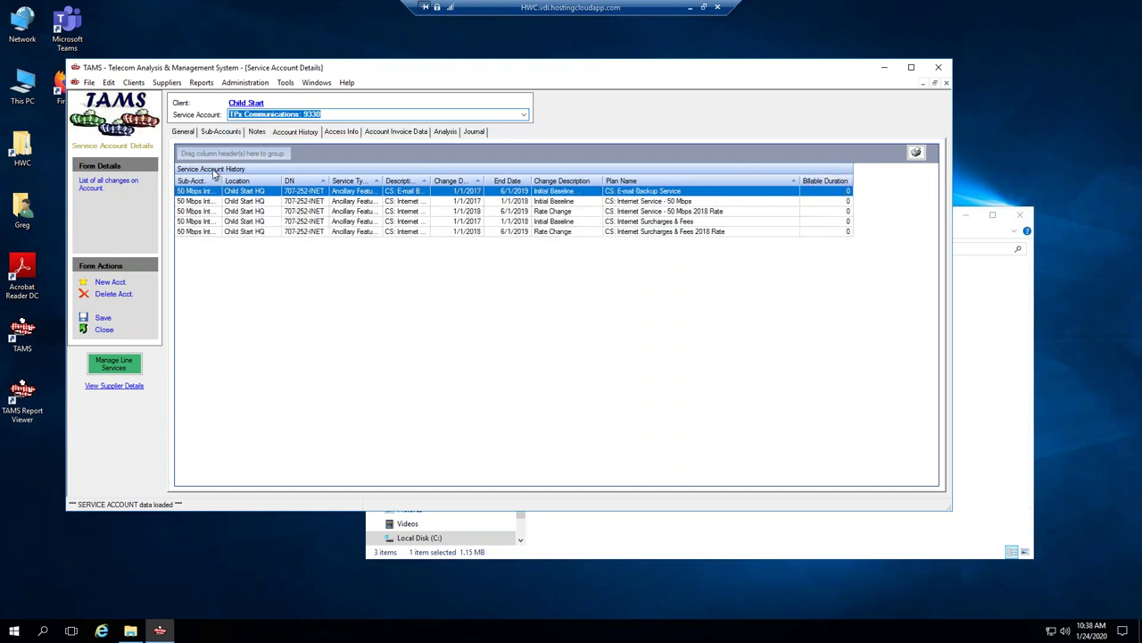
pyautogui.click(182, 131)
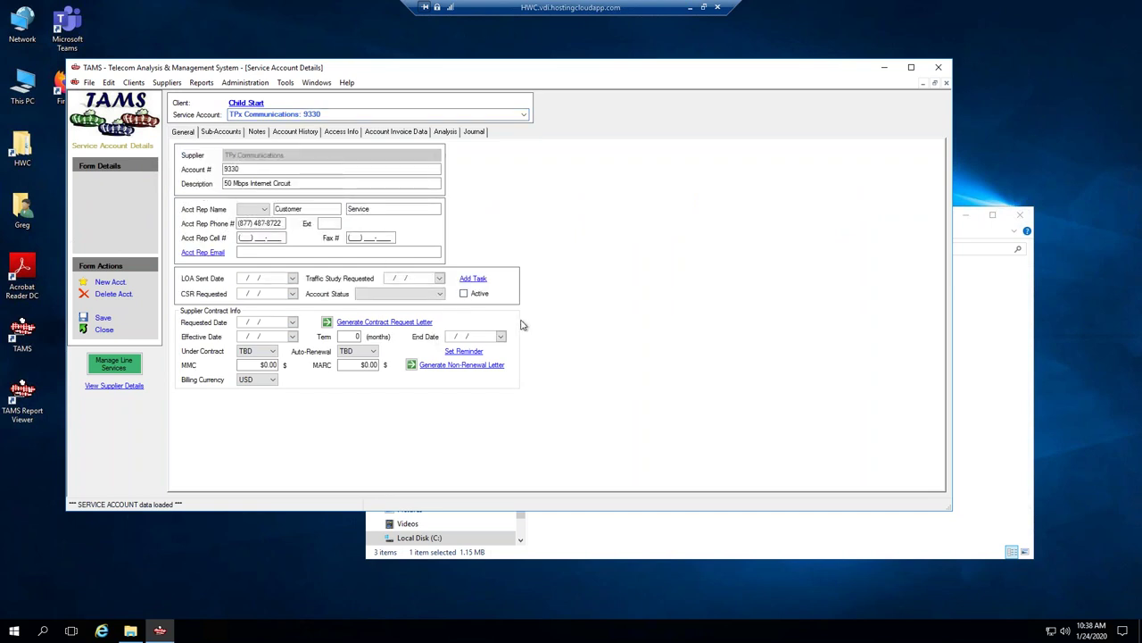
# Mark the TPx Communications: 9330 account Active and save it.
pyautogui.click(463, 293)
pyautogui.click(440, 296)
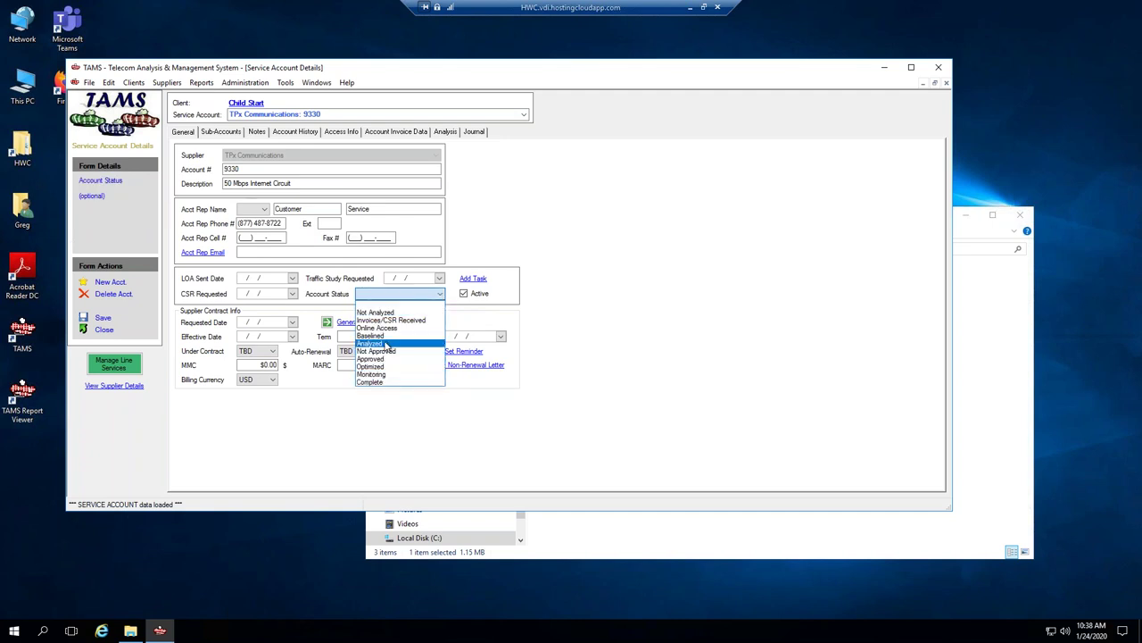
pyautogui.click(581, 200)
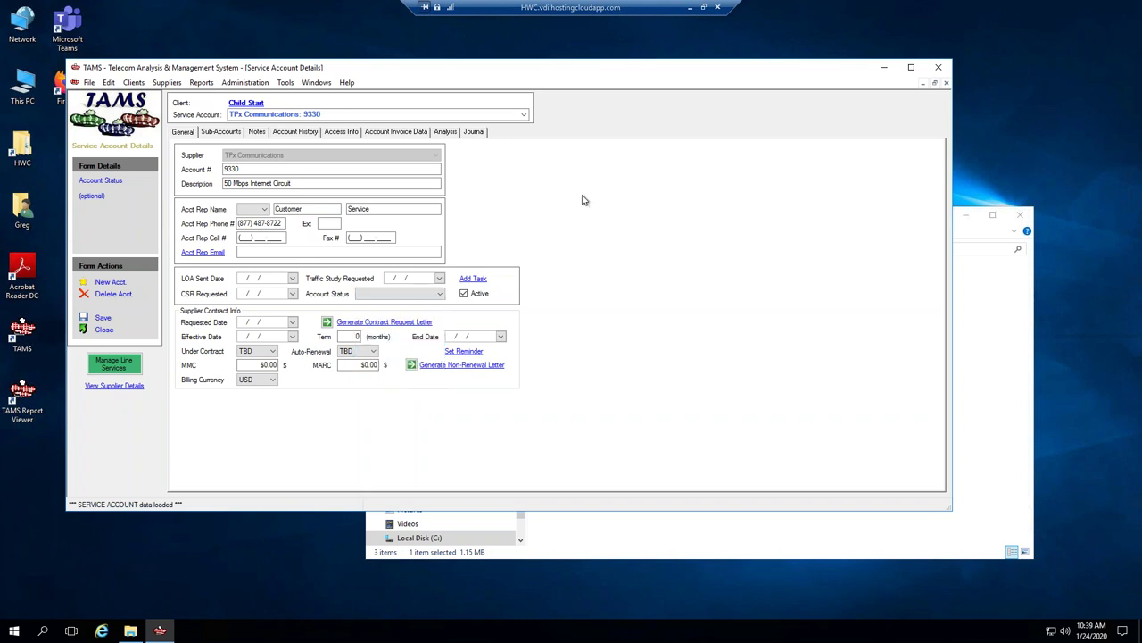
pyautogui.click(103, 318)
# Show the DELETED SERVICES: N/A account's billing cycles.
pyautogui.click(524, 114)
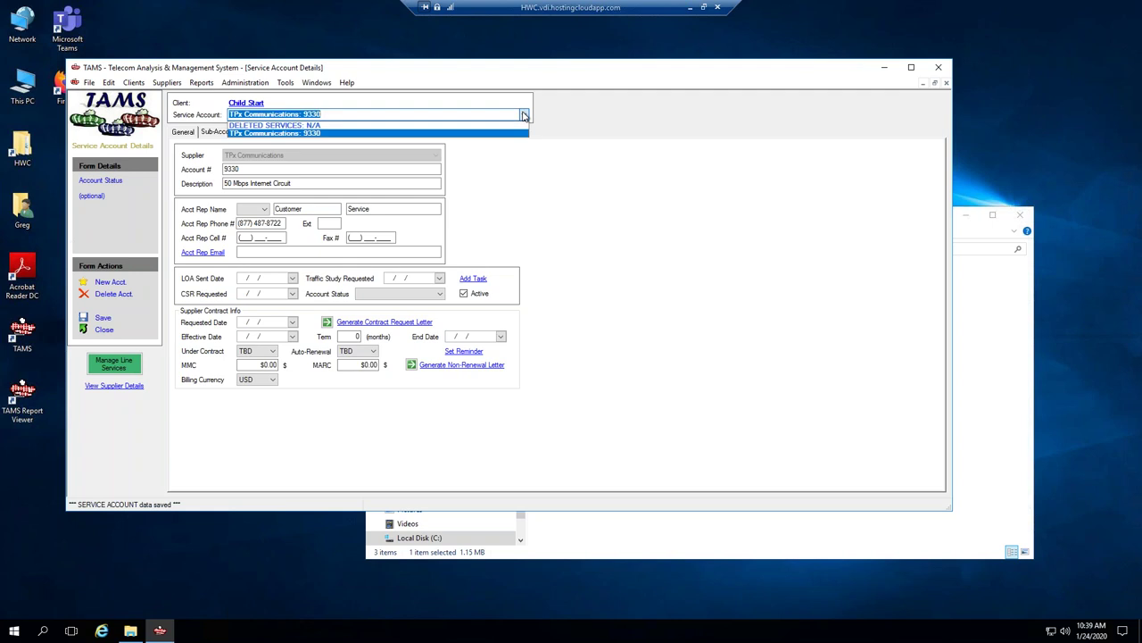
pyautogui.click(259, 125)
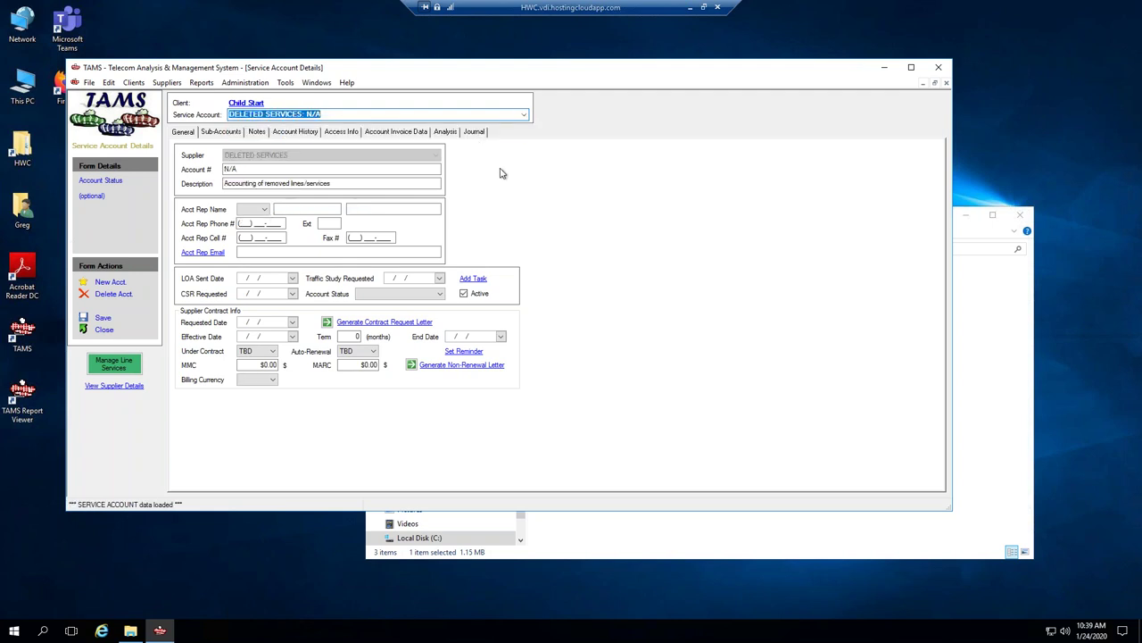
pyautogui.click(415, 132)
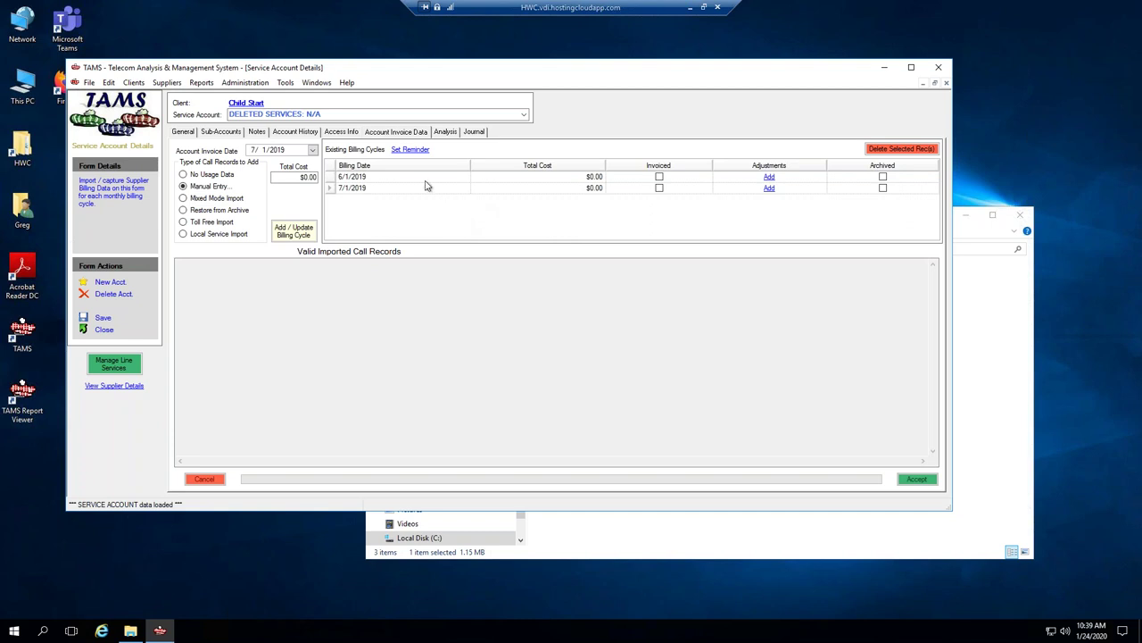
# Draft a reminder task with subject starting 'Add Billing Cycle for' and a different owner.
pyautogui.click(408, 150)
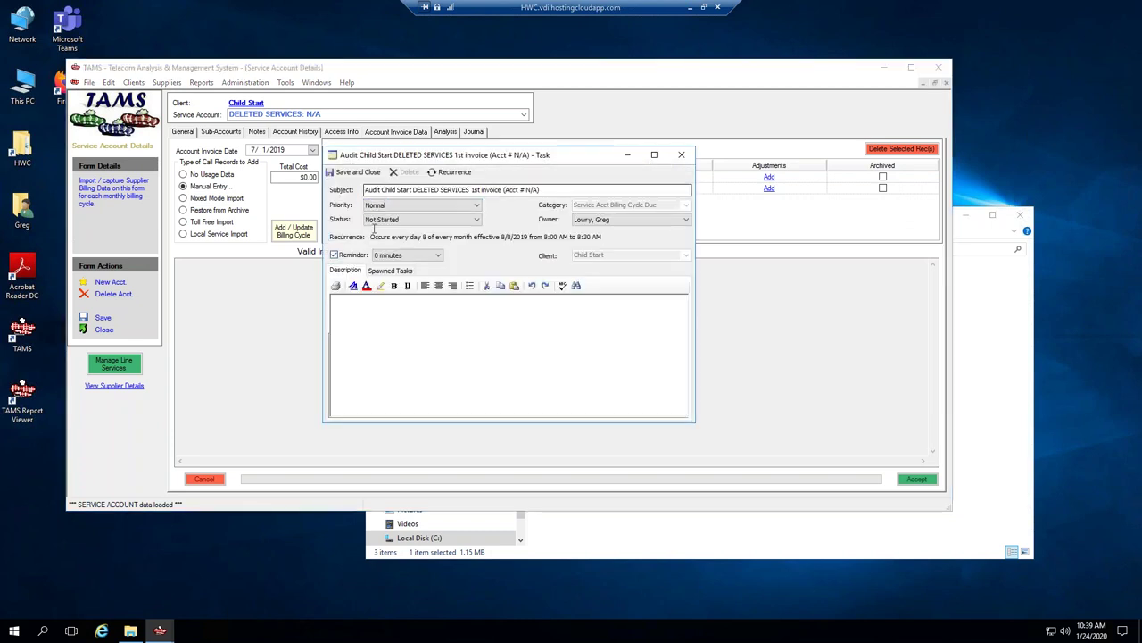
pyautogui.moveTo(382, 193); pyautogui.dragTo(360, 193)
pyautogui.write('Add Billi')
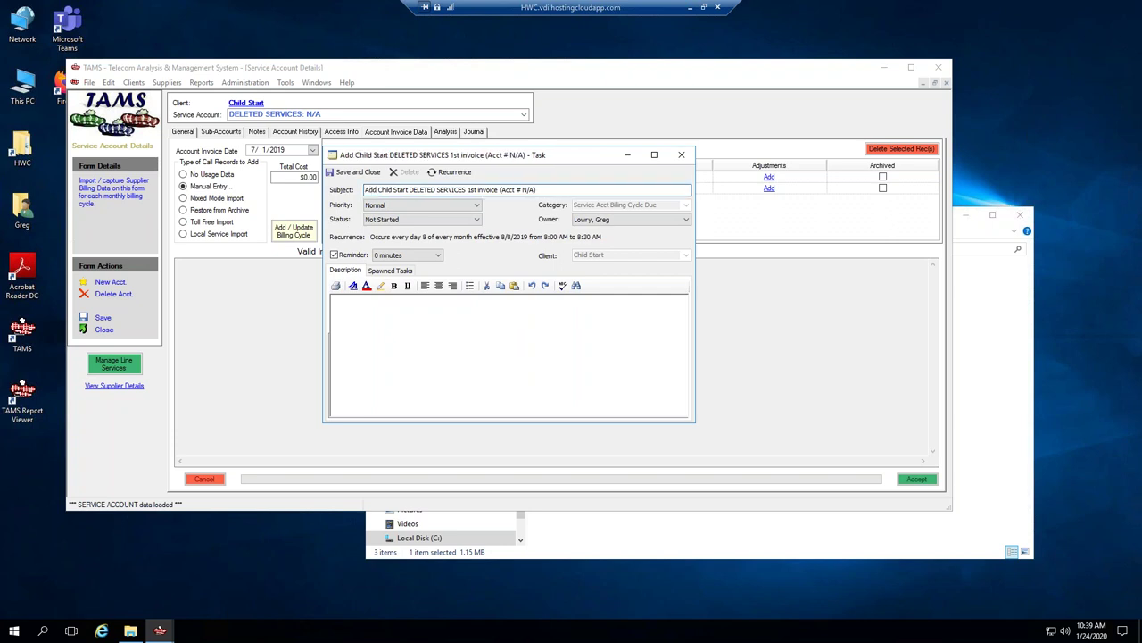
pyautogui.write('ng Cycle')
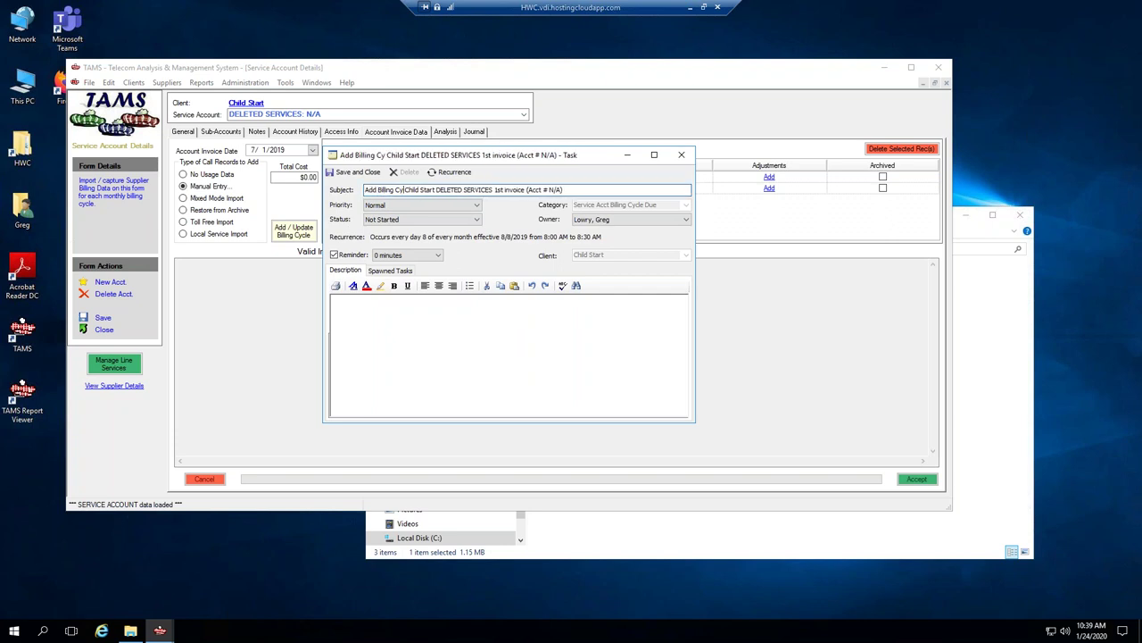
pyautogui.write(' for')
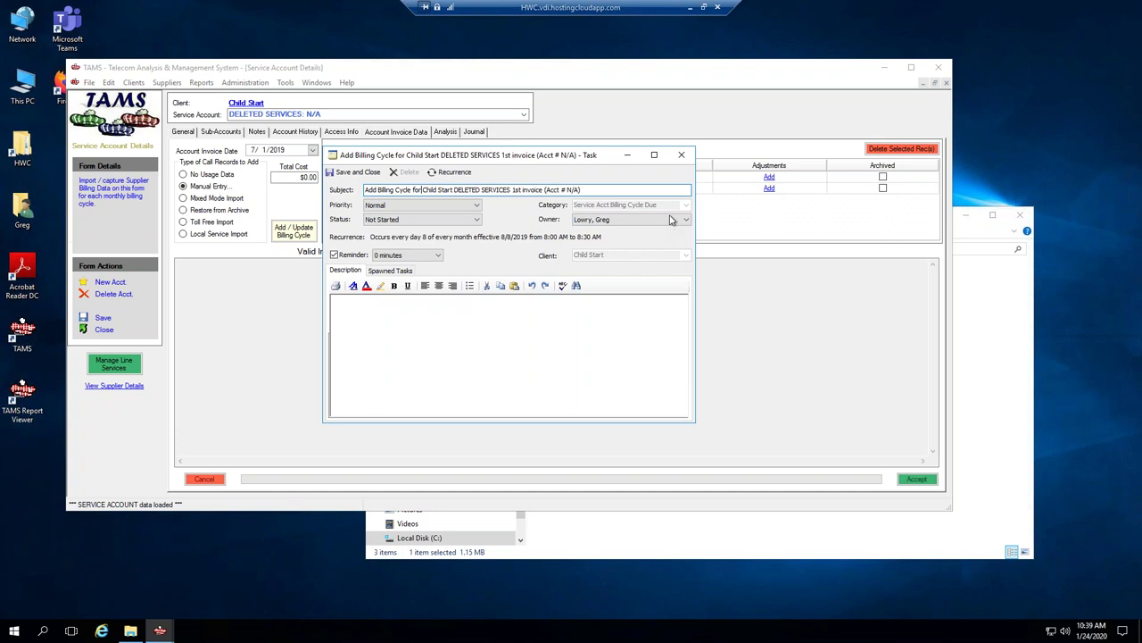
pyautogui.click(674, 220)
pyautogui.click(622, 262)
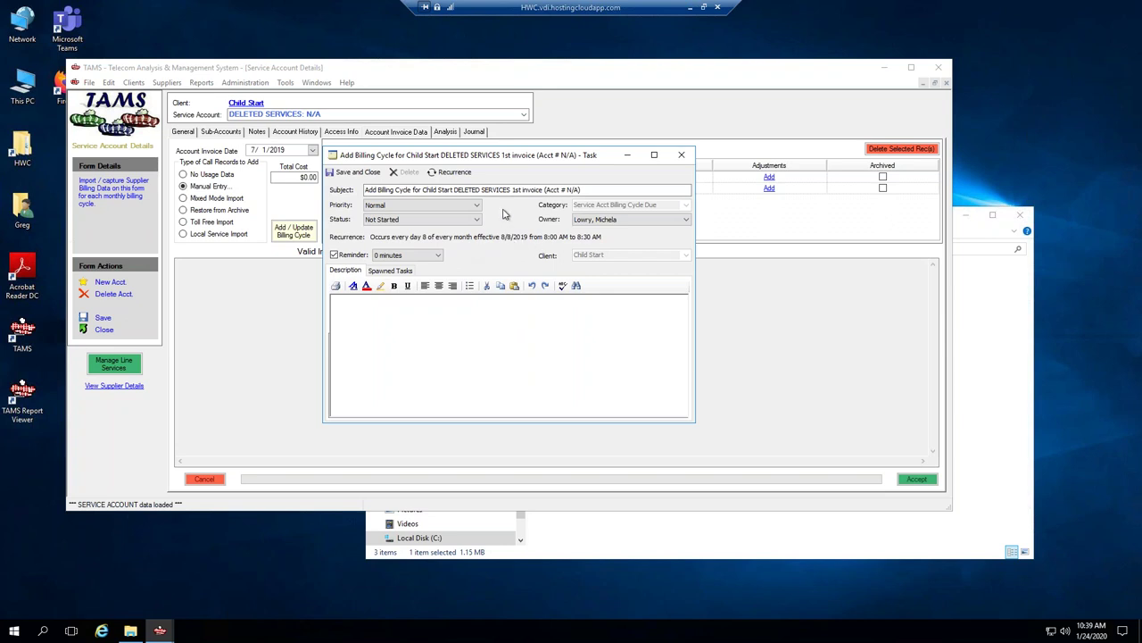
# Make the reminder task recur on day 1 of every month starting 1/1/2020, and save it.
pyautogui.click(453, 173)
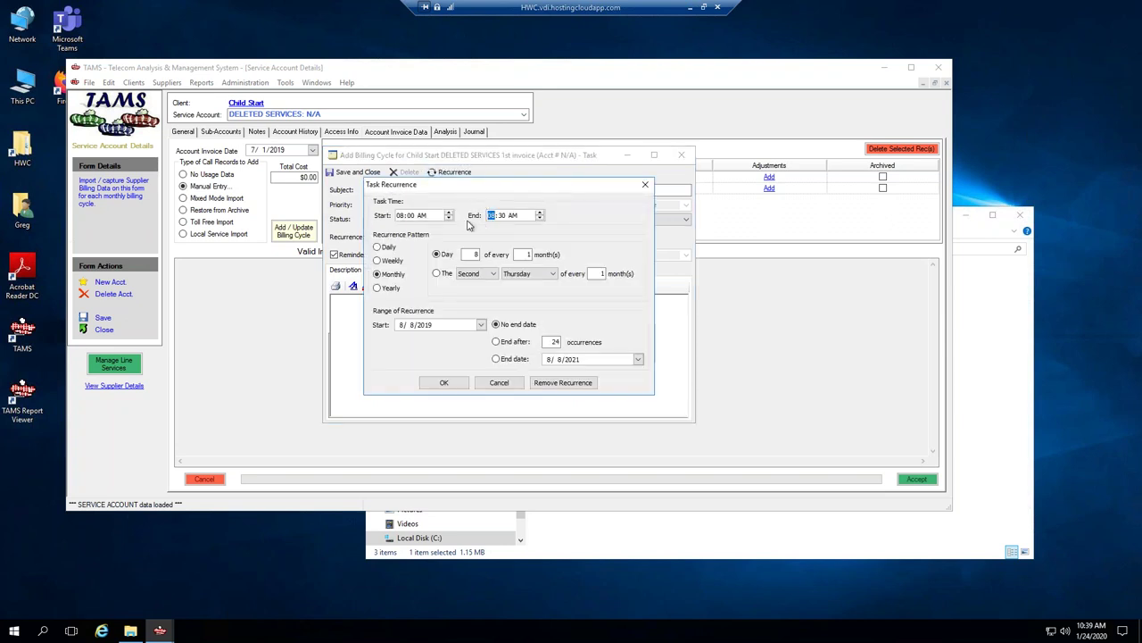
pyautogui.click(473, 254)
pyautogui.click(401, 326)
pyautogui.click(481, 325)
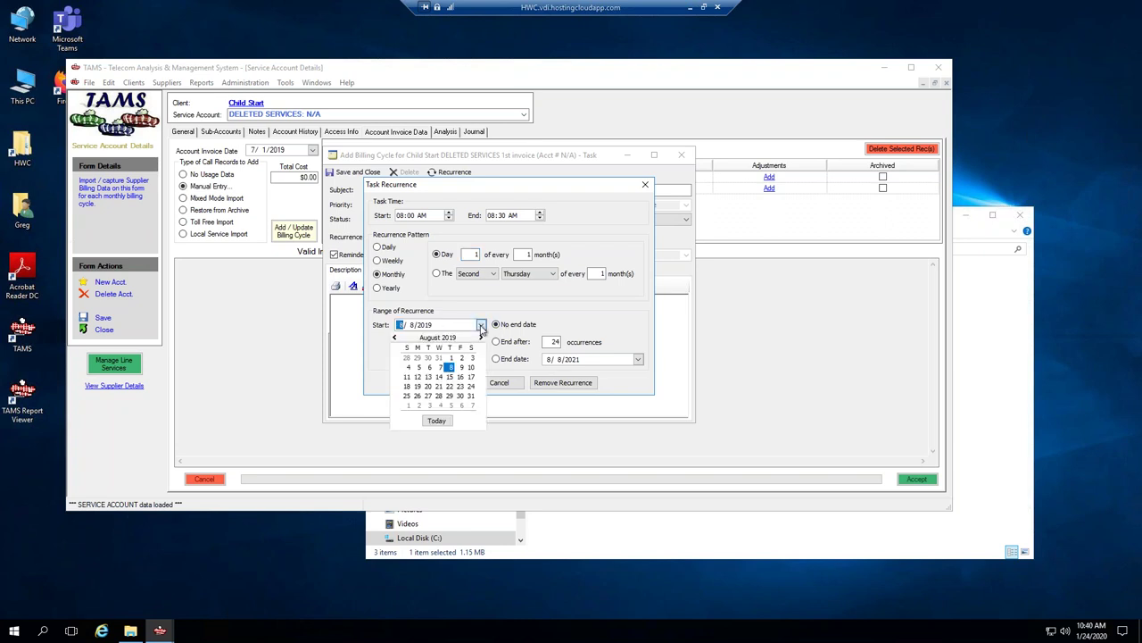
pyautogui.click(437, 421)
pyautogui.click(408, 326)
pyautogui.write('1')
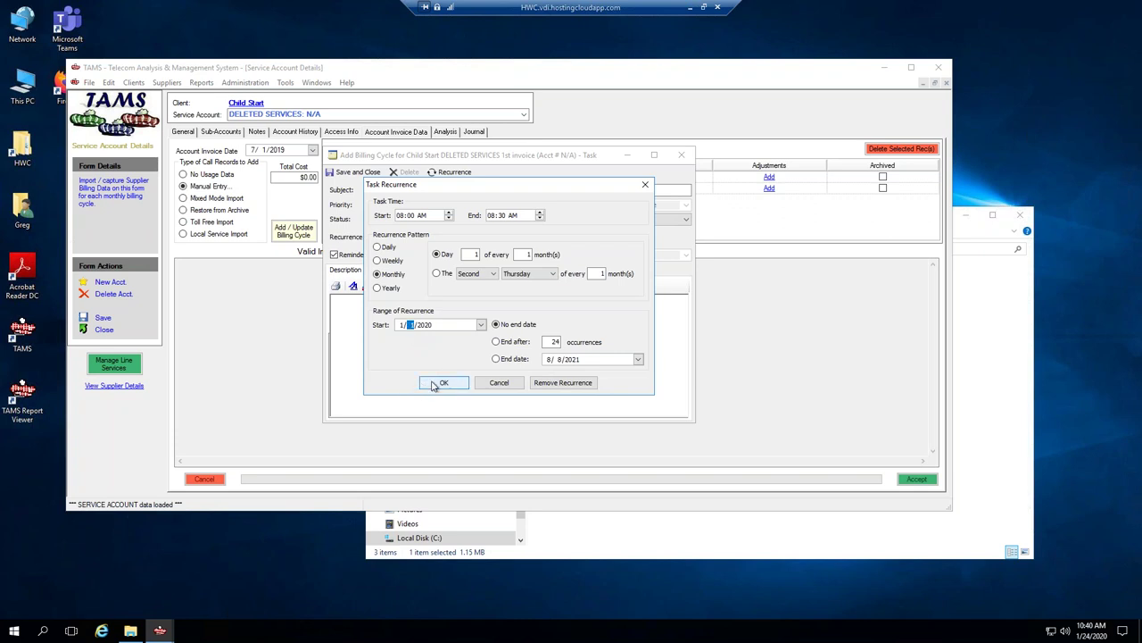
pyautogui.click(444, 382)
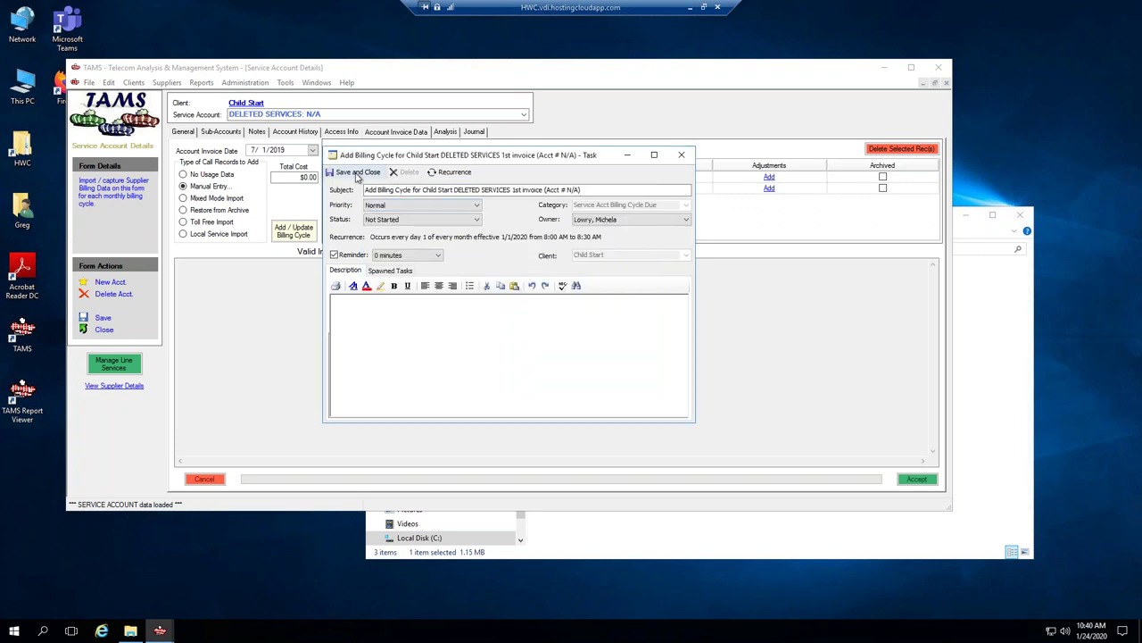
pyautogui.click(356, 173)
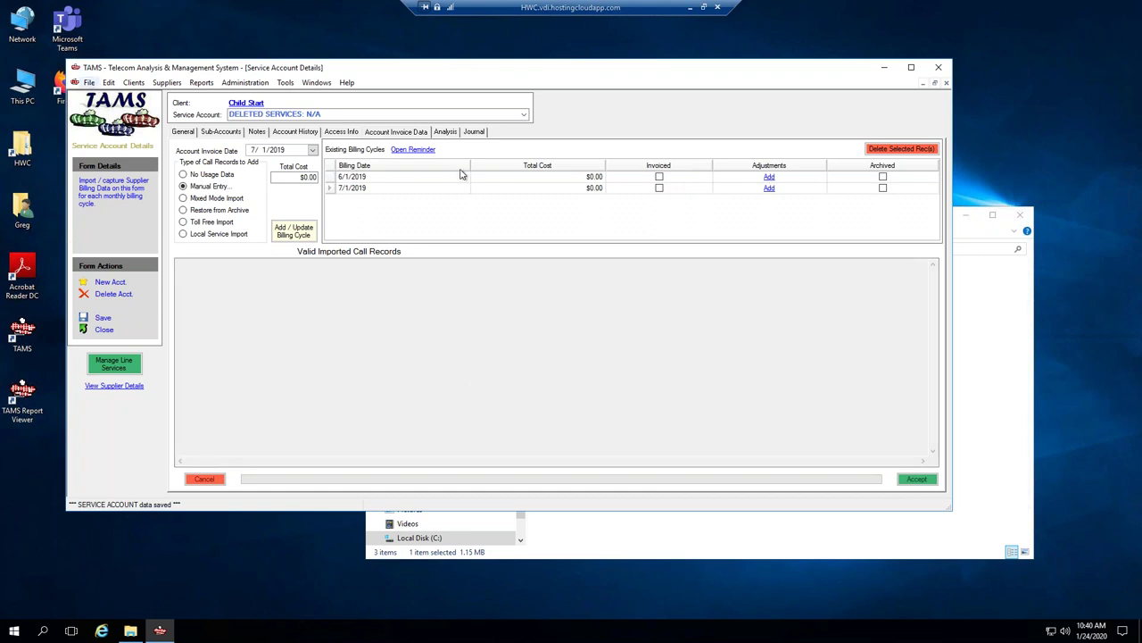
# Review the scheduled tasks in TAMS Scheduler, then bring the TPX 9330 supplier folder forward.
pyautogui.click(89, 83)
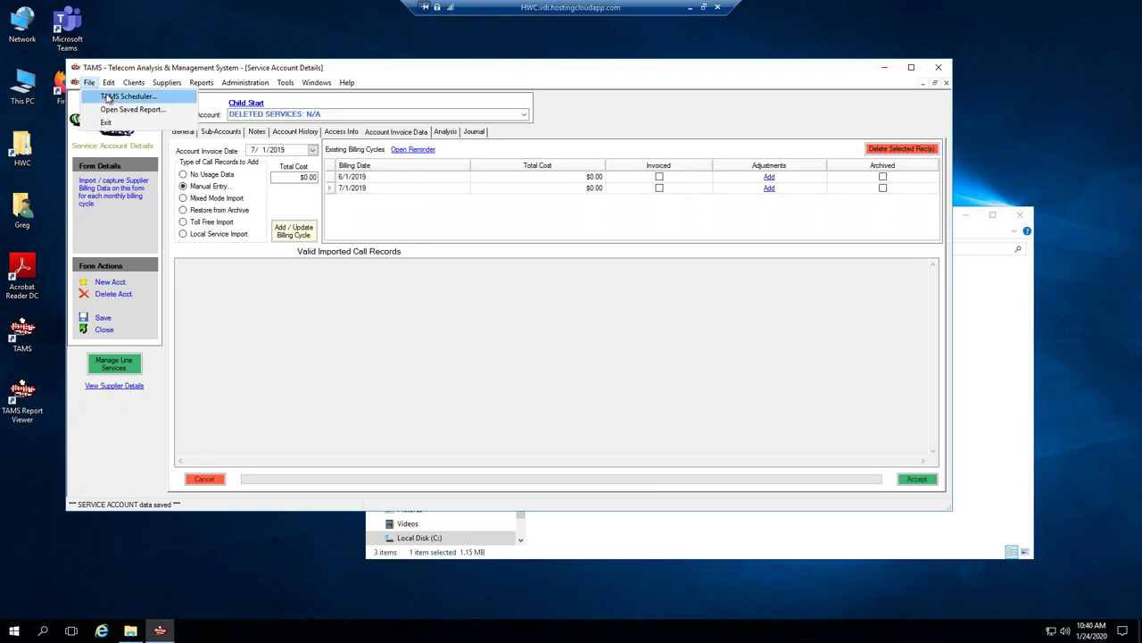
pyautogui.click(125, 95)
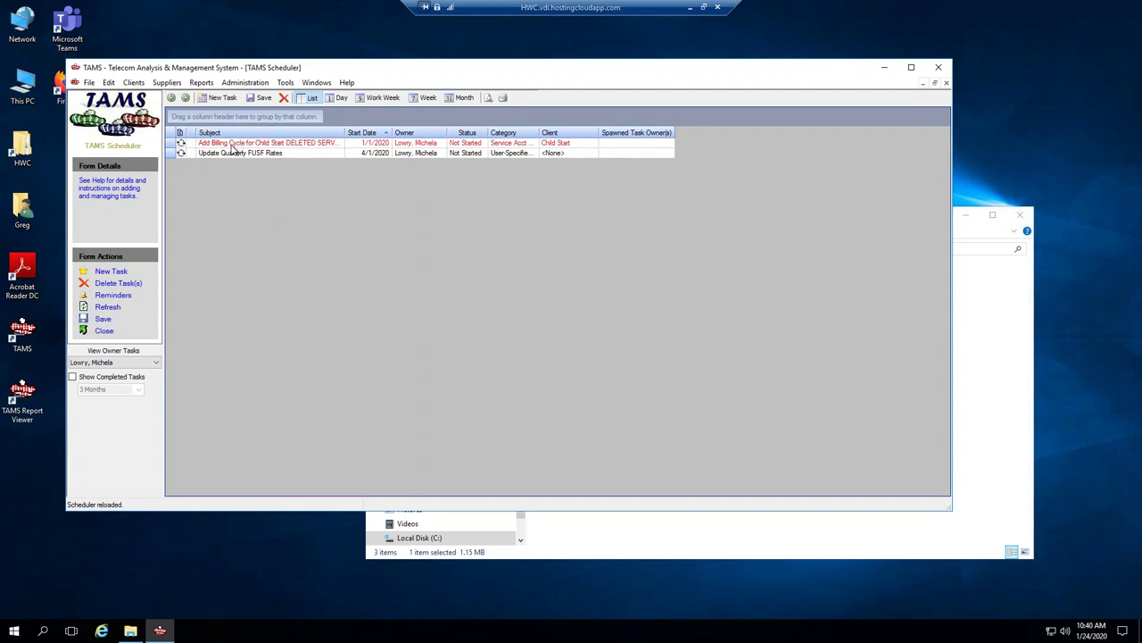
pyautogui.click(100, 331)
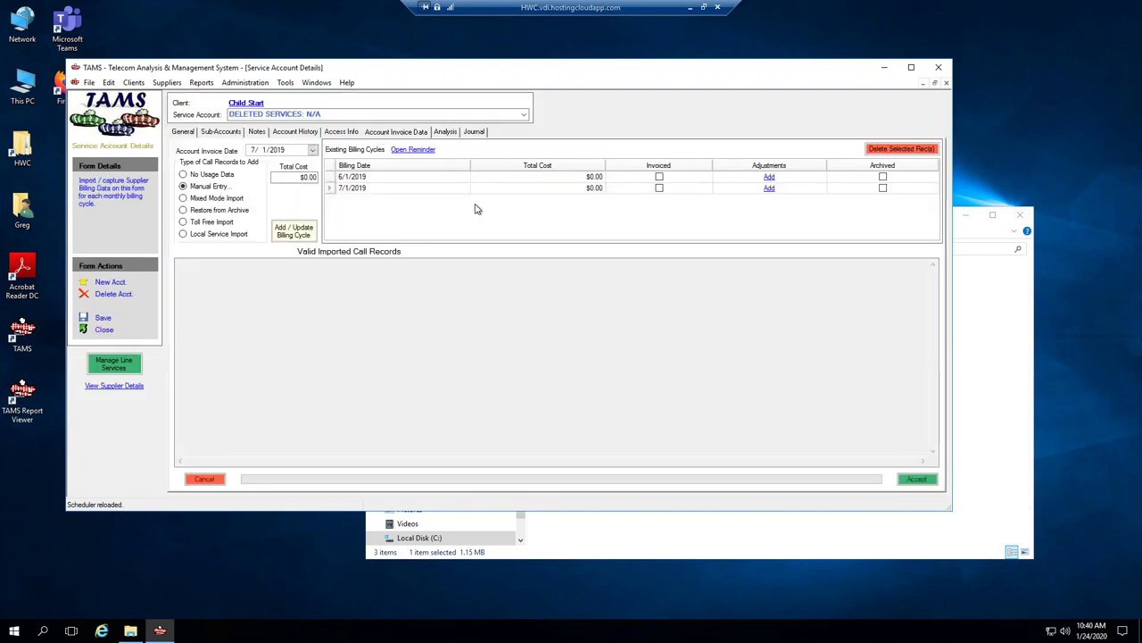
pyautogui.click(1010, 336)
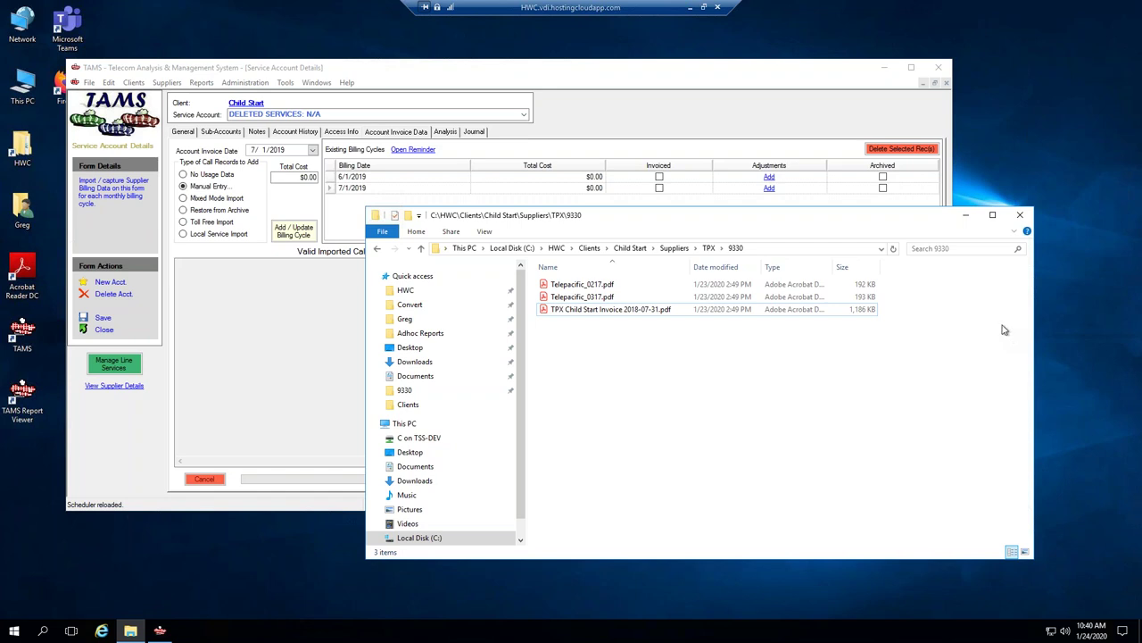
# Select the TPx Communications: 9330 service account and check its 7/31/2018 adjustments without changes.
pyautogui.click(574, 113)
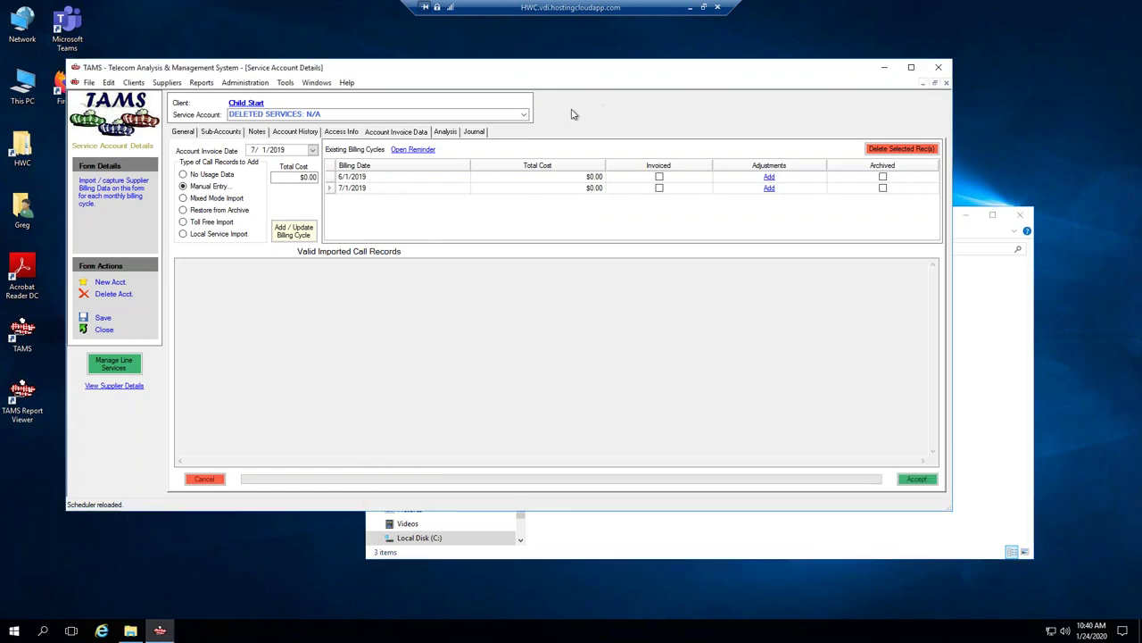
pyautogui.click(525, 115)
pyautogui.click(291, 134)
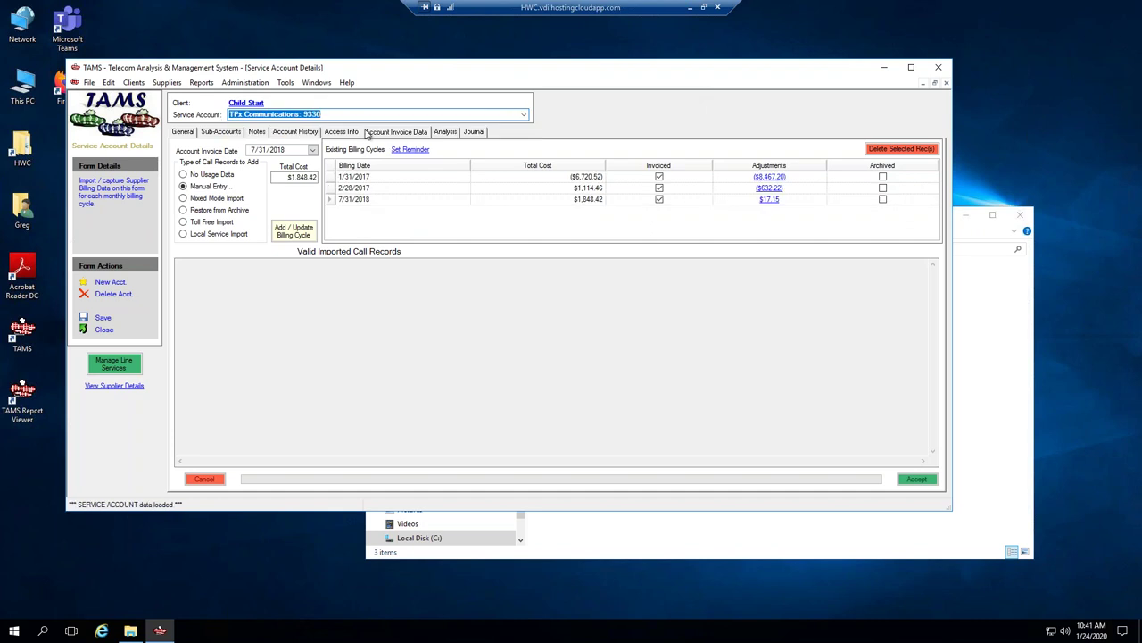
pyautogui.click(776, 203)
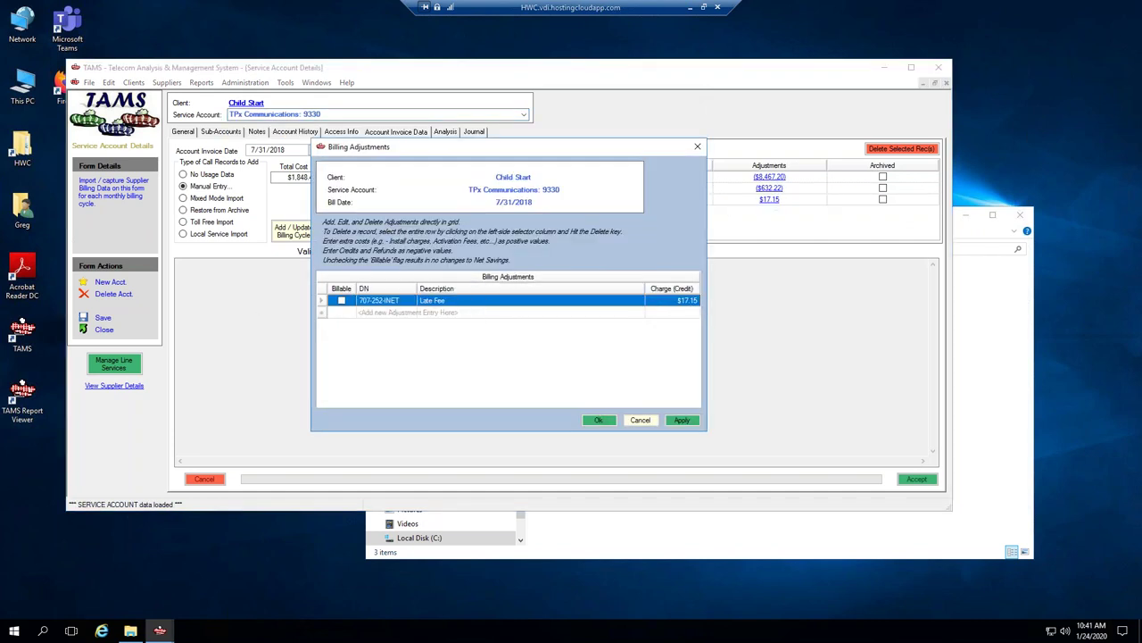
pyautogui.click(639, 419)
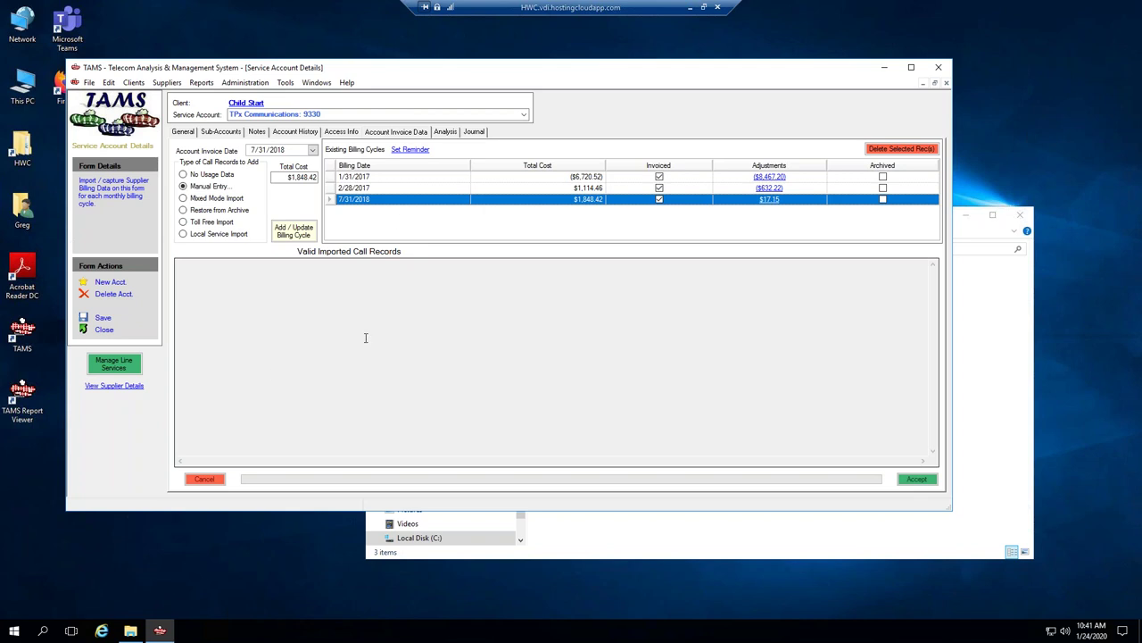
# Close the supplier invoice folder window.
pyautogui.click(567, 555)
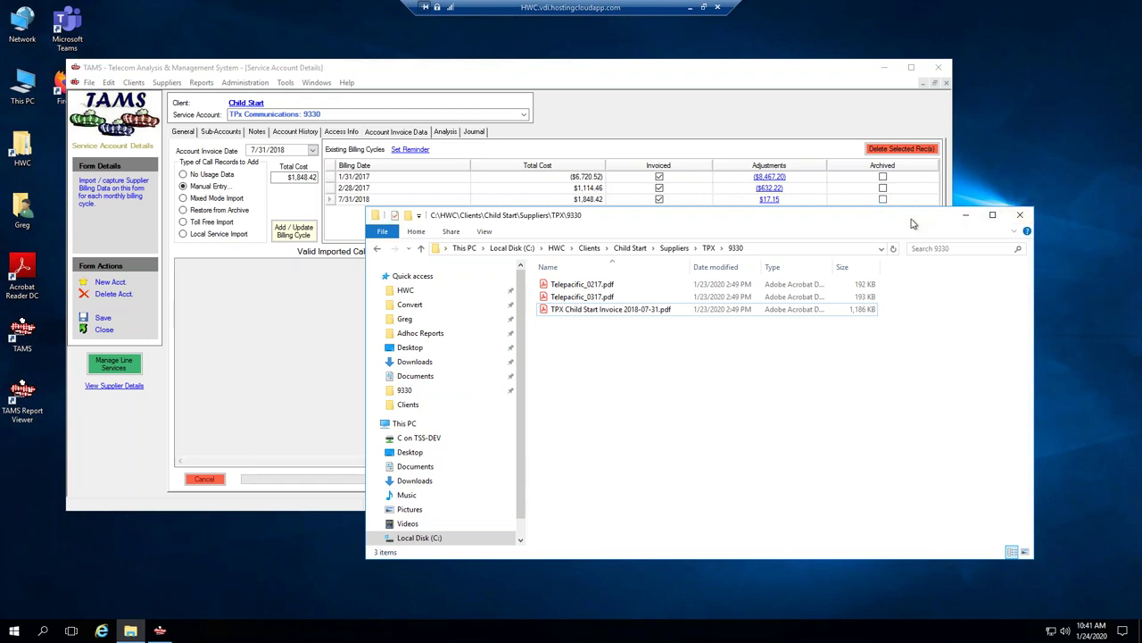
pyautogui.moveTo(912, 223); pyautogui.dragTo(906, 229)
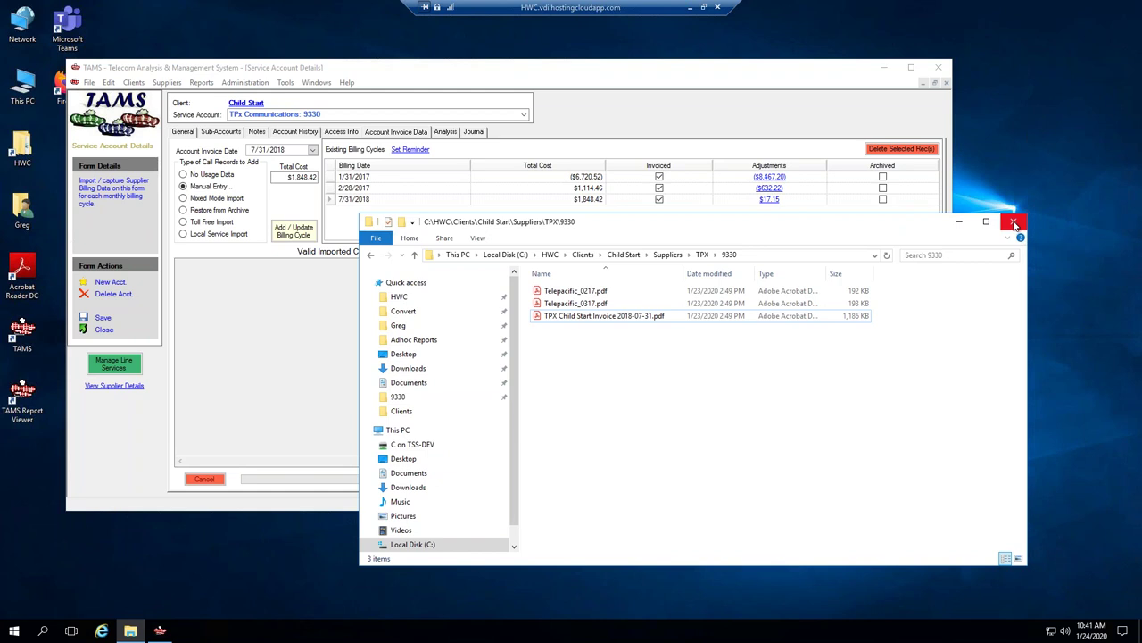
pyautogui.click(1014, 224)
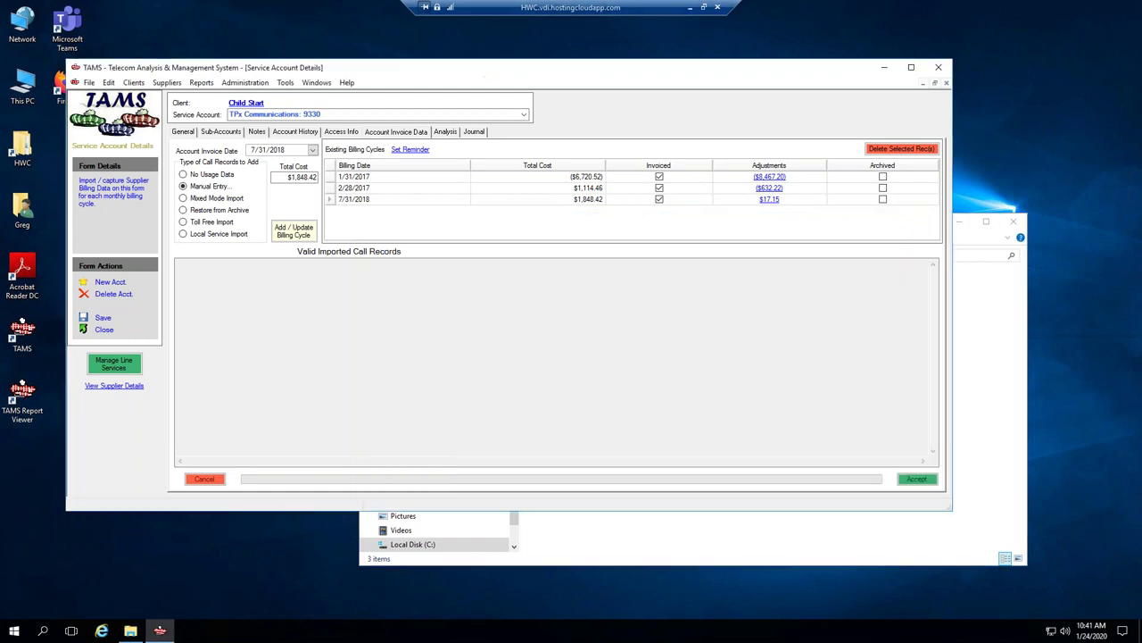
pyautogui.click(202, 83)
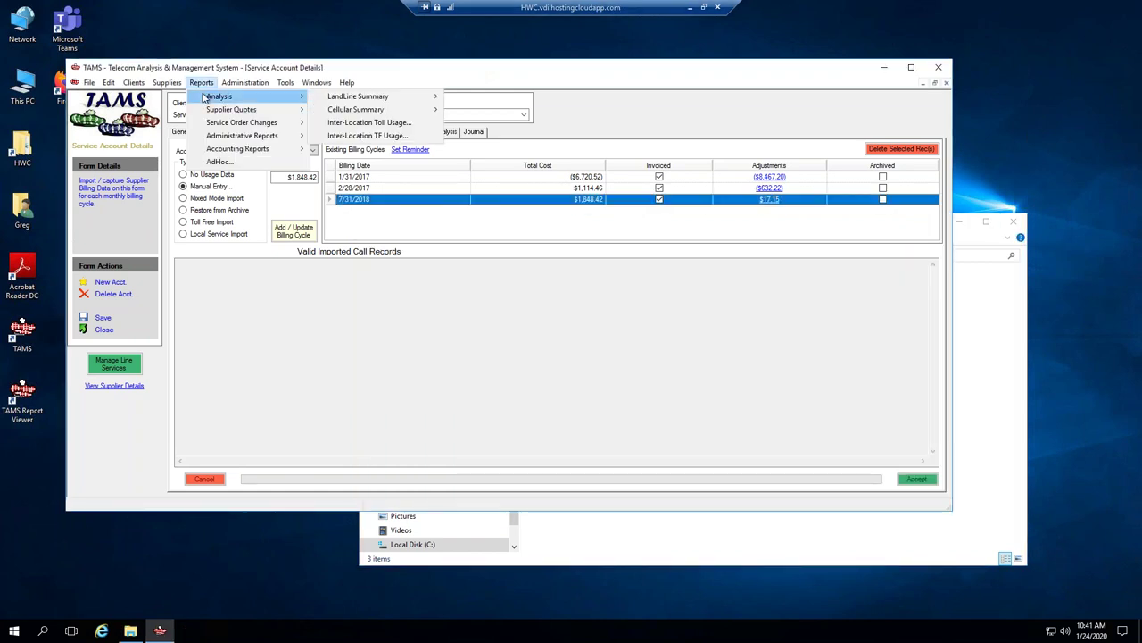
pyautogui.moveTo(268, 148)
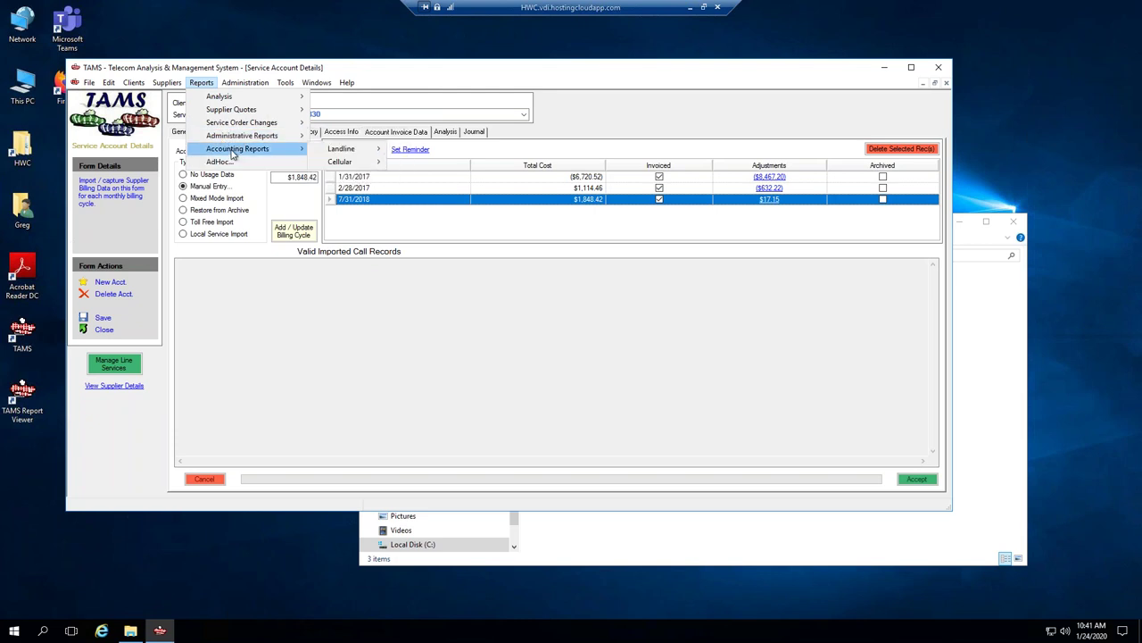
pyautogui.moveTo(366, 151)
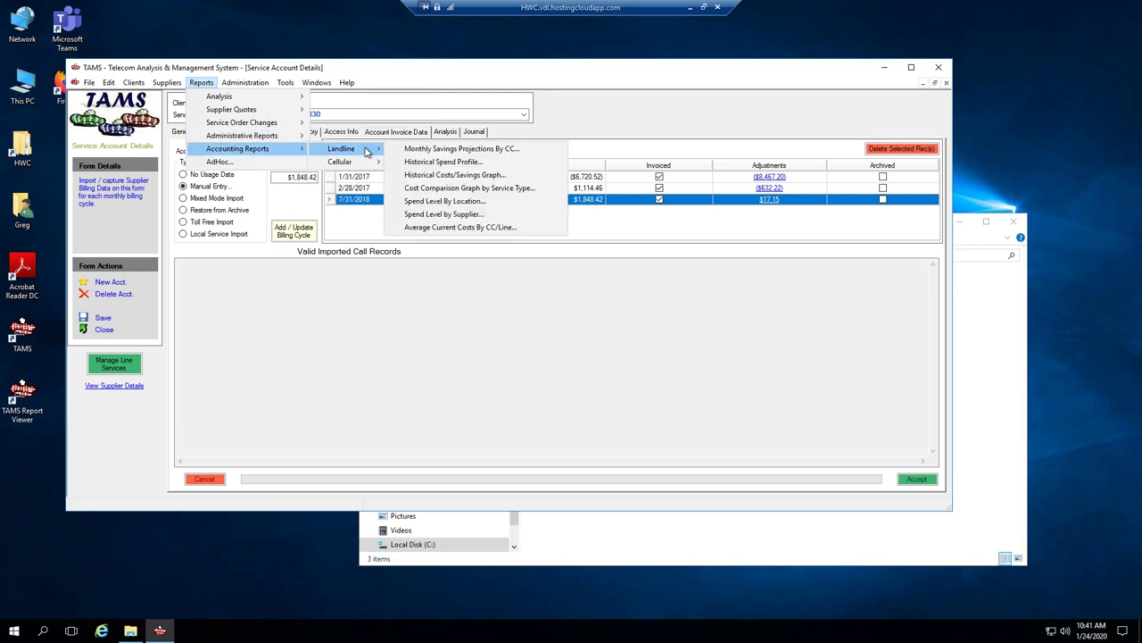
pyautogui.click(449, 164)
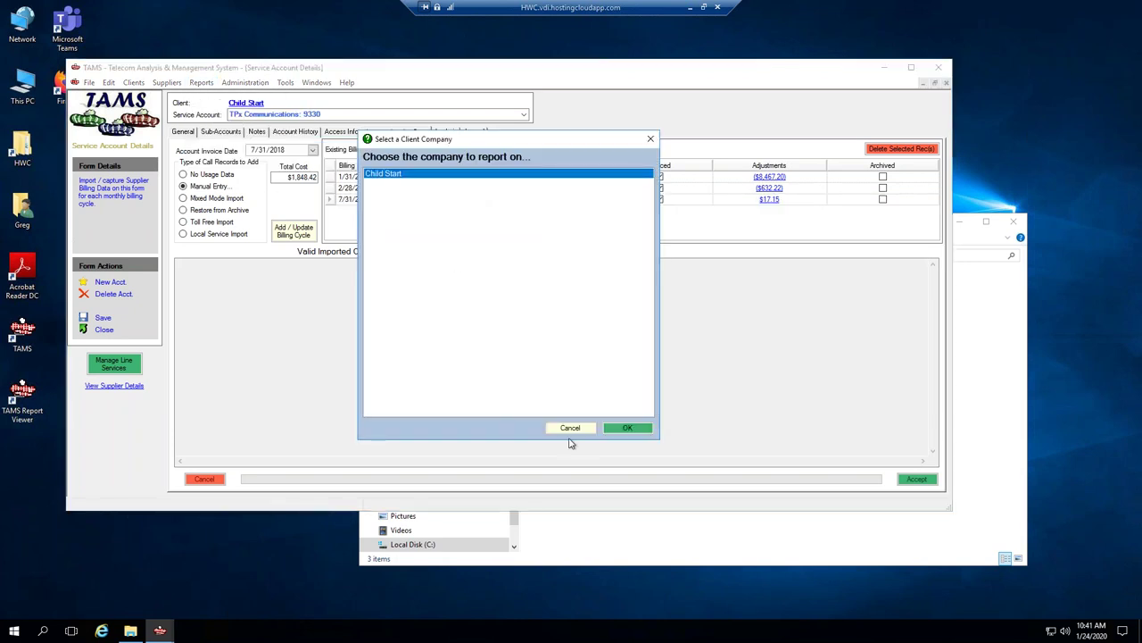
pyautogui.click(613, 432)
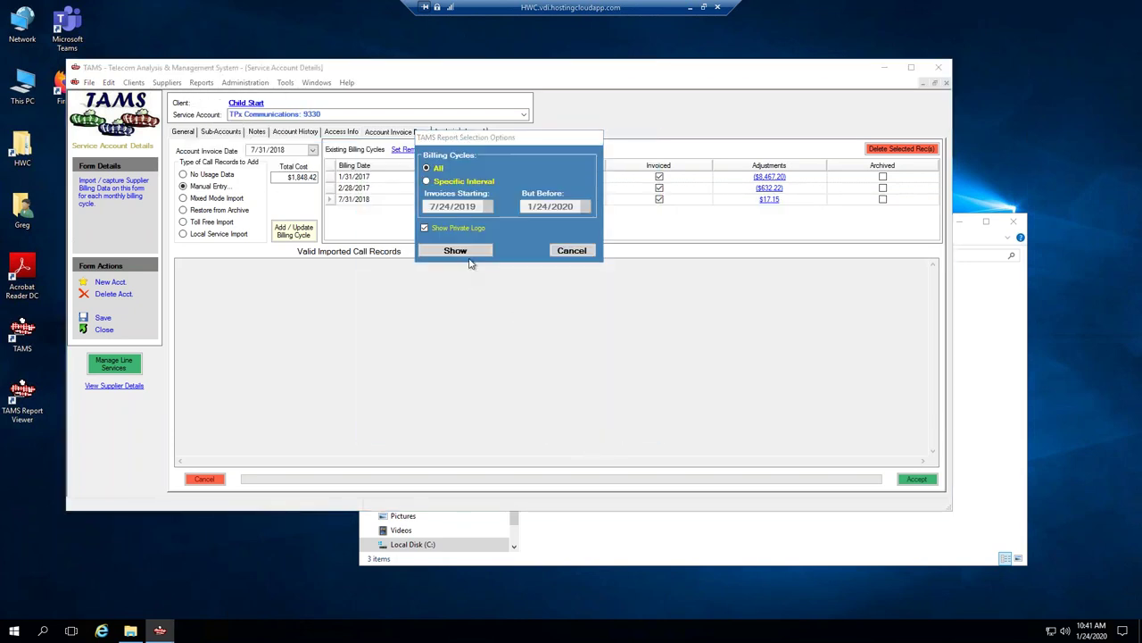
pyautogui.click(468, 254)
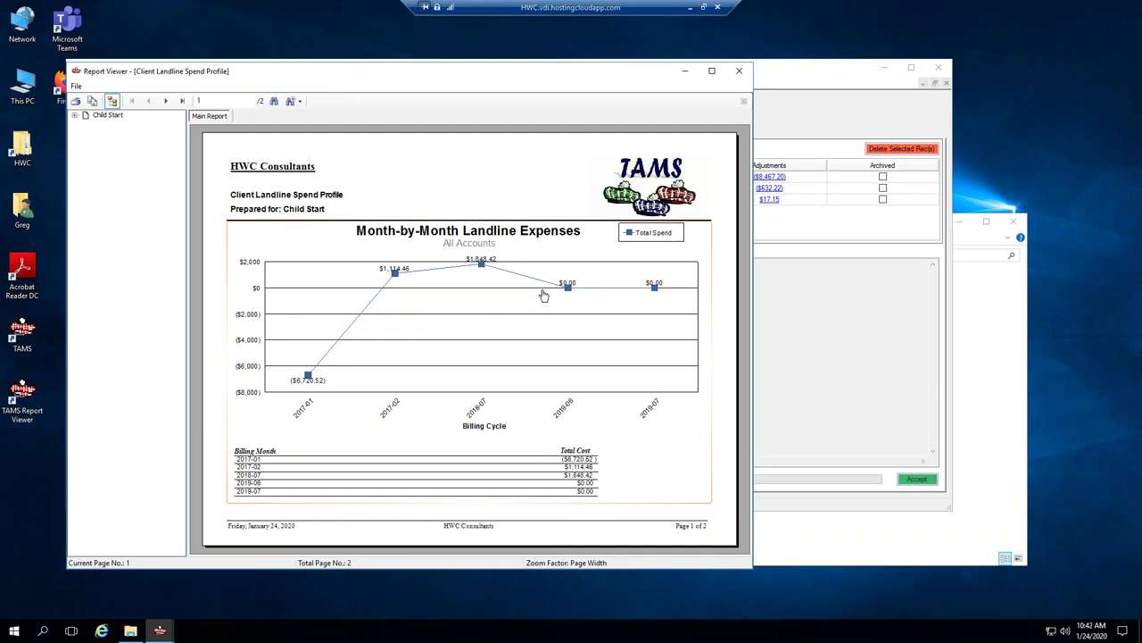
pyautogui.click(736, 75)
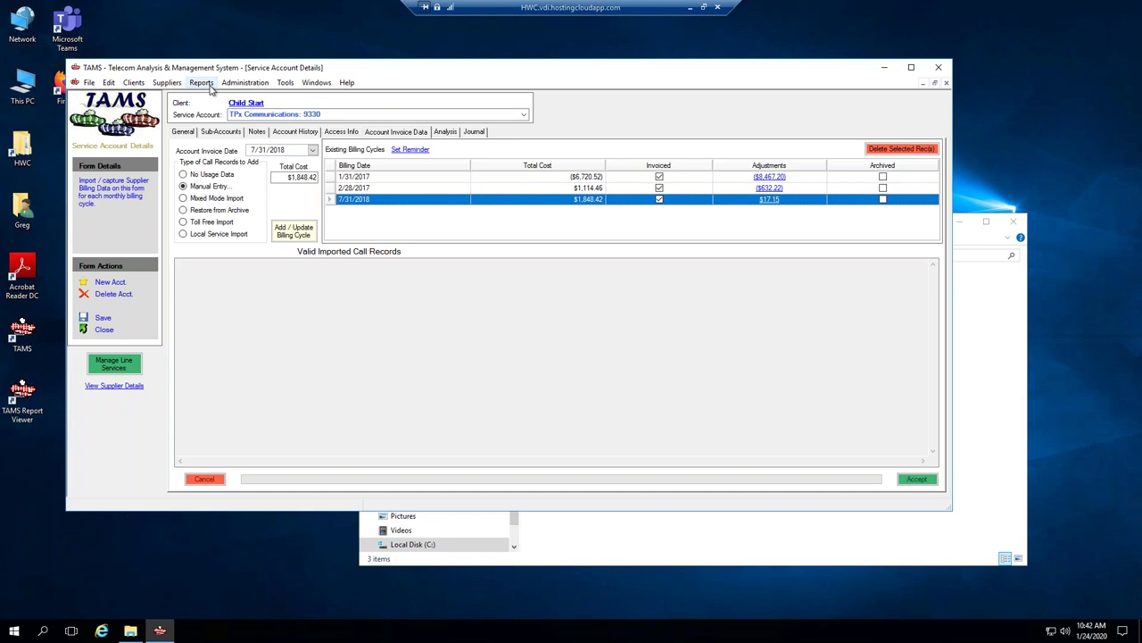
pyautogui.click(208, 83)
pyautogui.moveTo(254, 148)
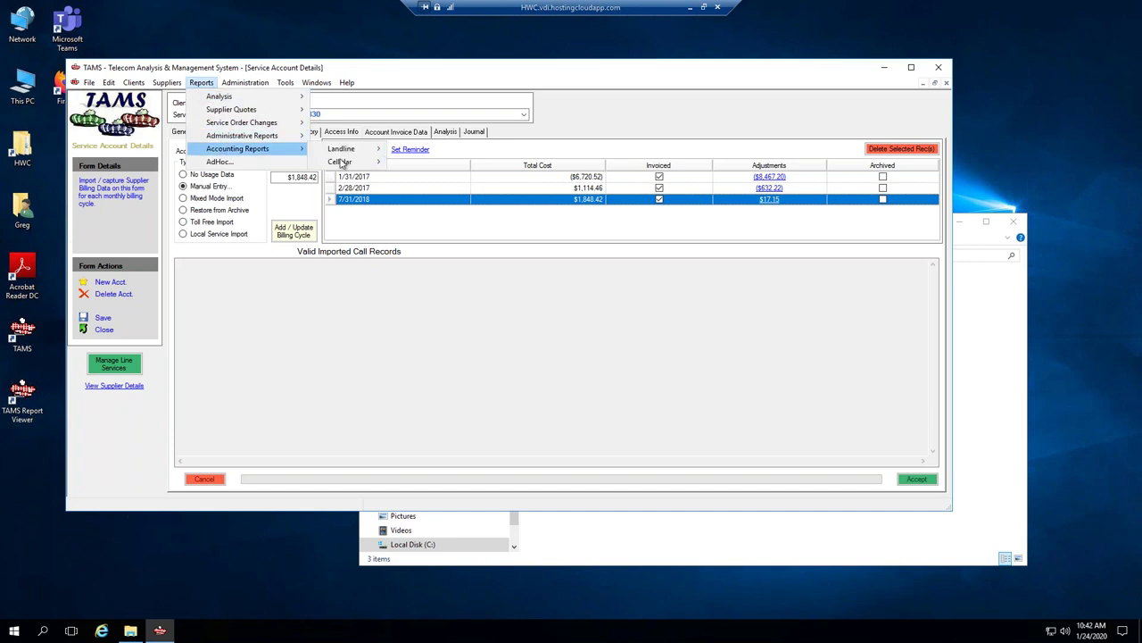
pyautogui.moveTo(346, 151)
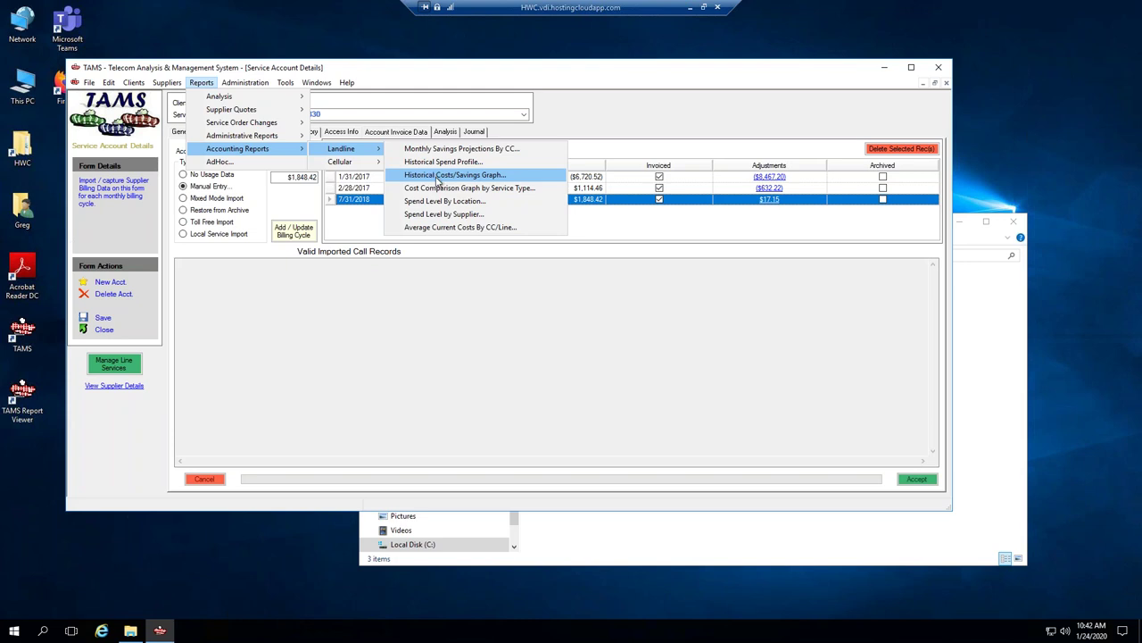
pyautogui.click(438, 177)
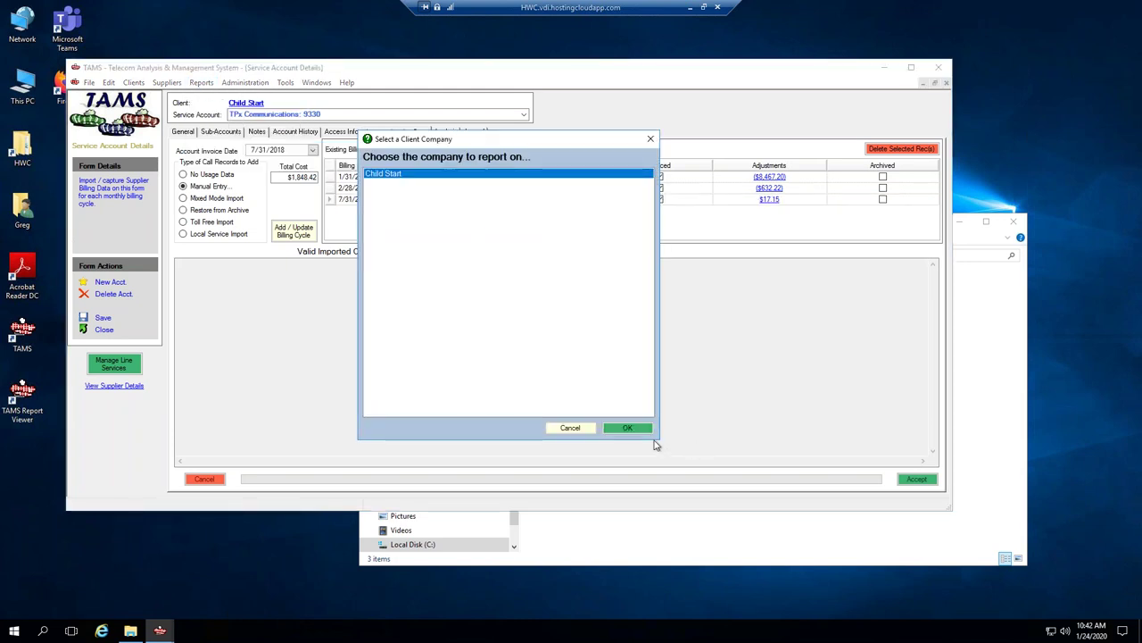
pyautogui.click(629, 428)
pyautogui.click(451, 250)
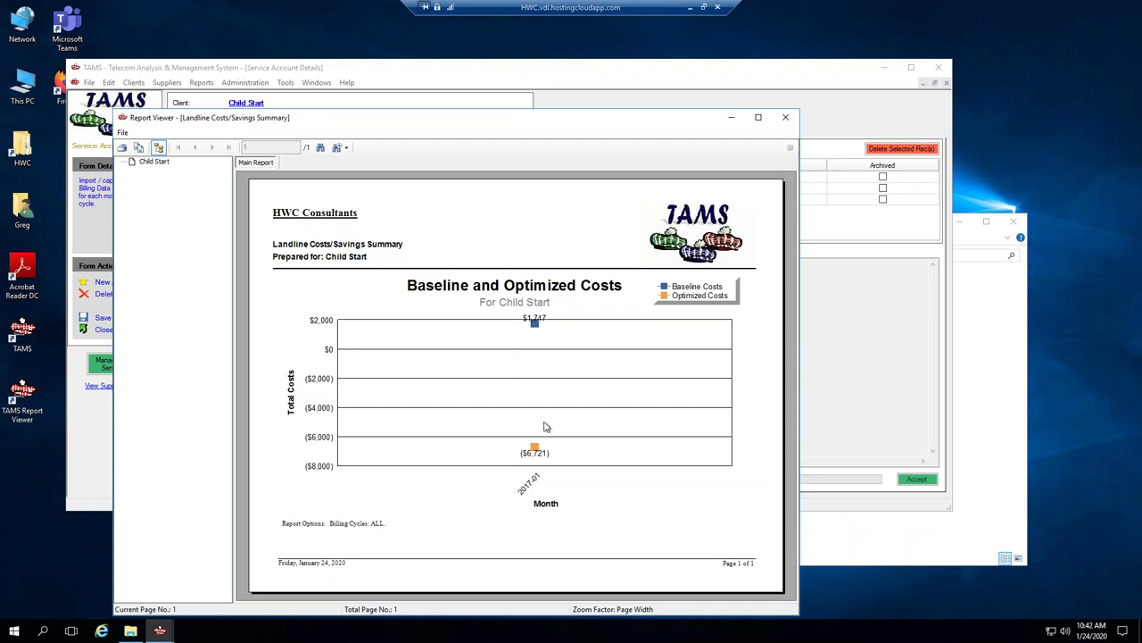
pyautogui.click(546, 427)
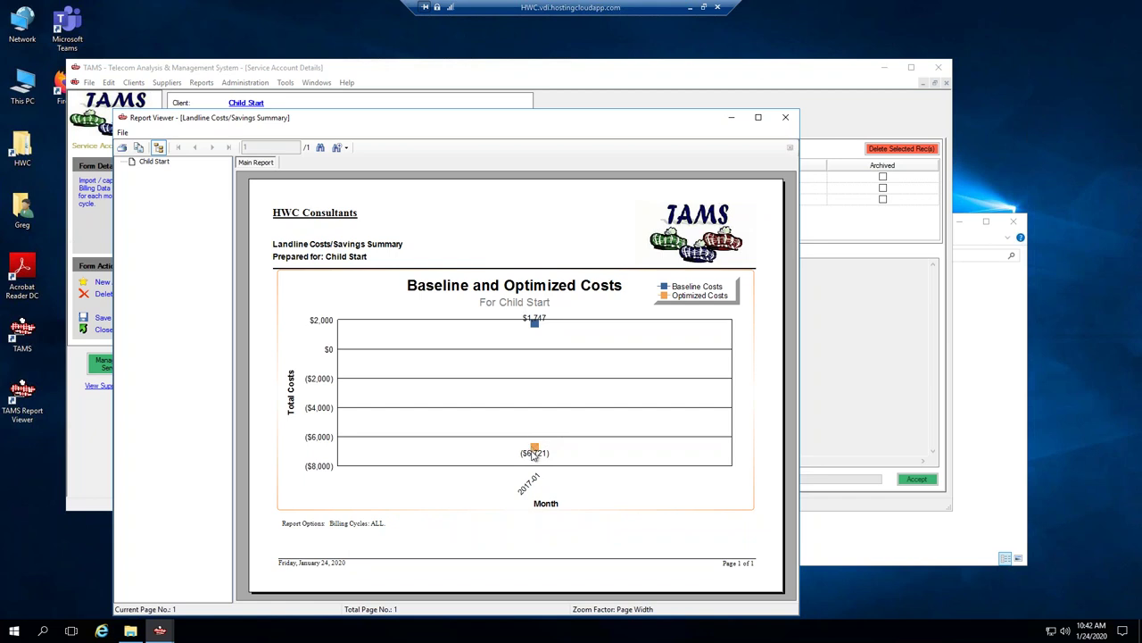
pyautogui.click(786, 117)
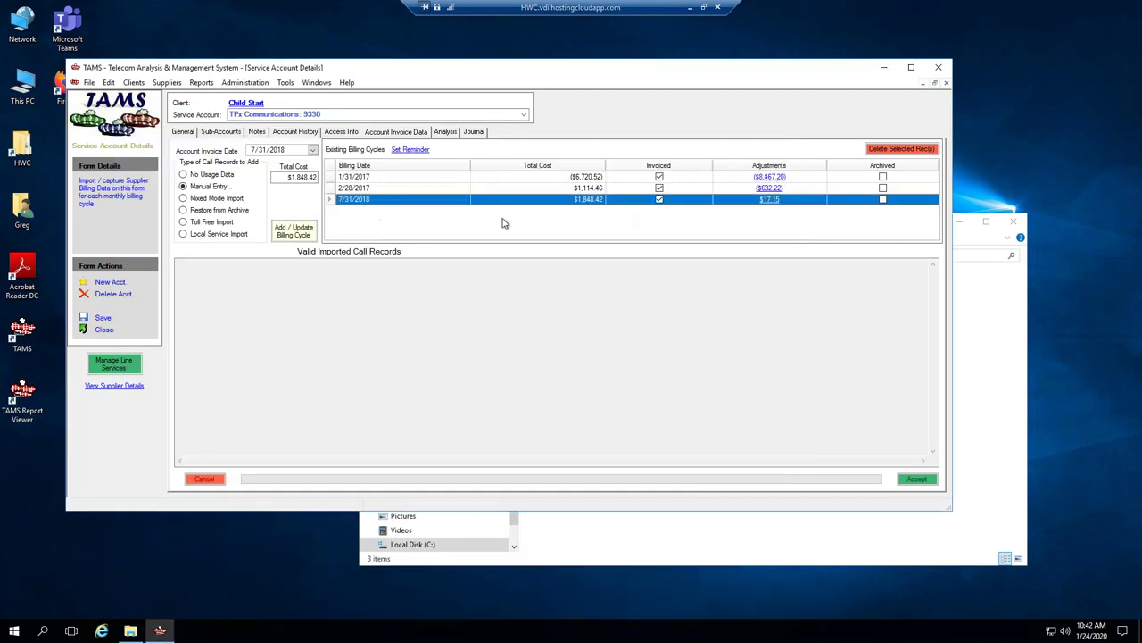
# Switch to the Client Details window for Child Start.
pyautogui.click(308, 83)
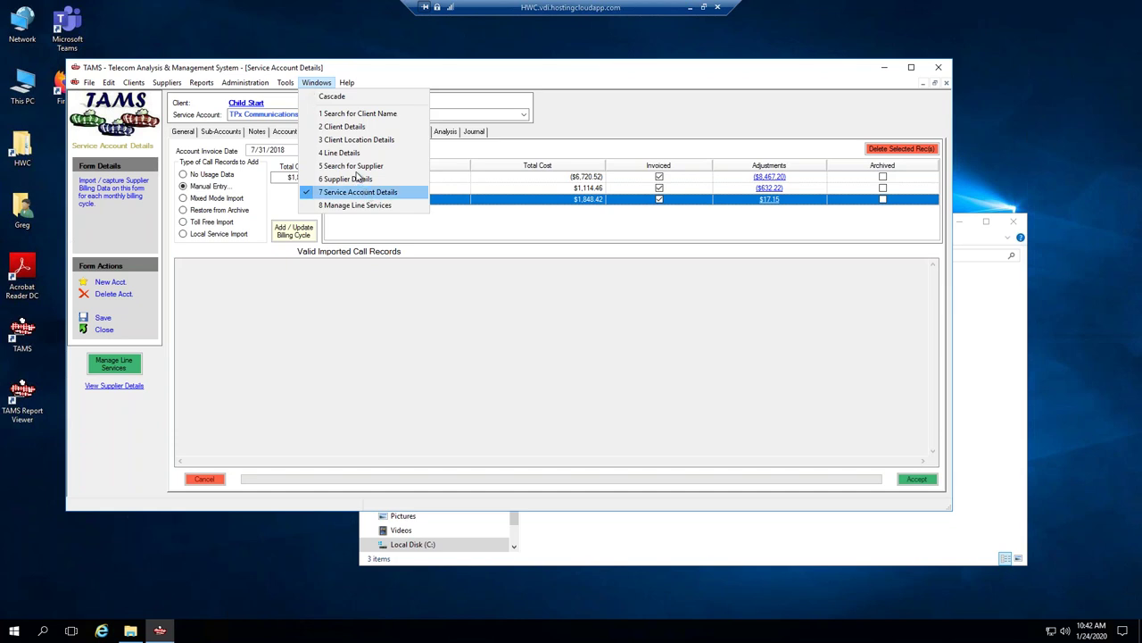
pyautogui.click(363, 70)
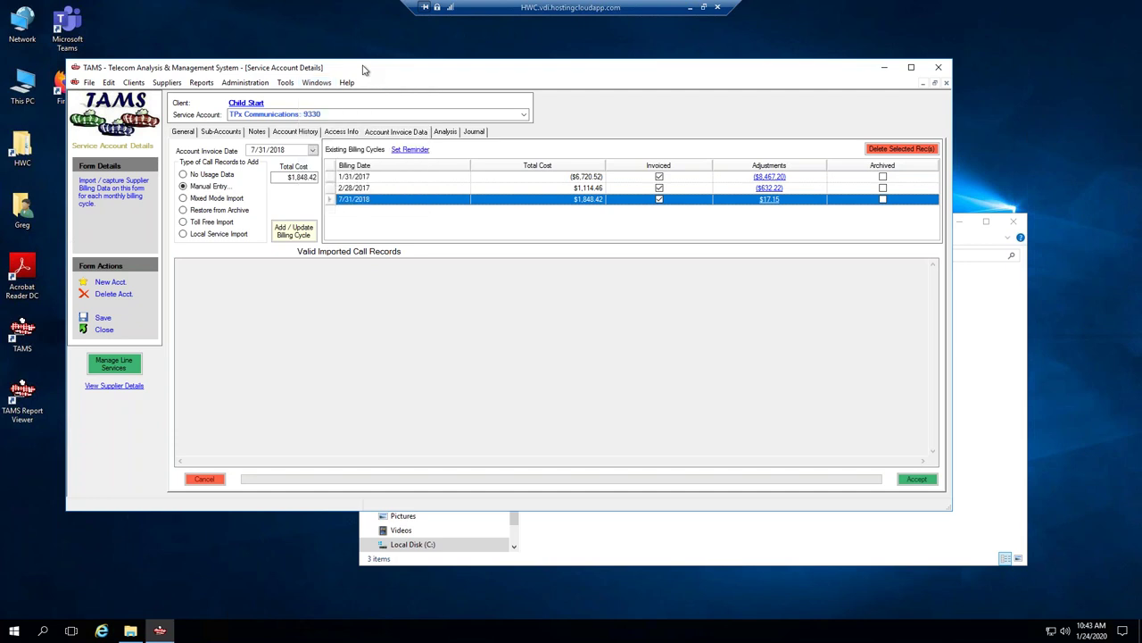
pyautogui.click(317, 83)
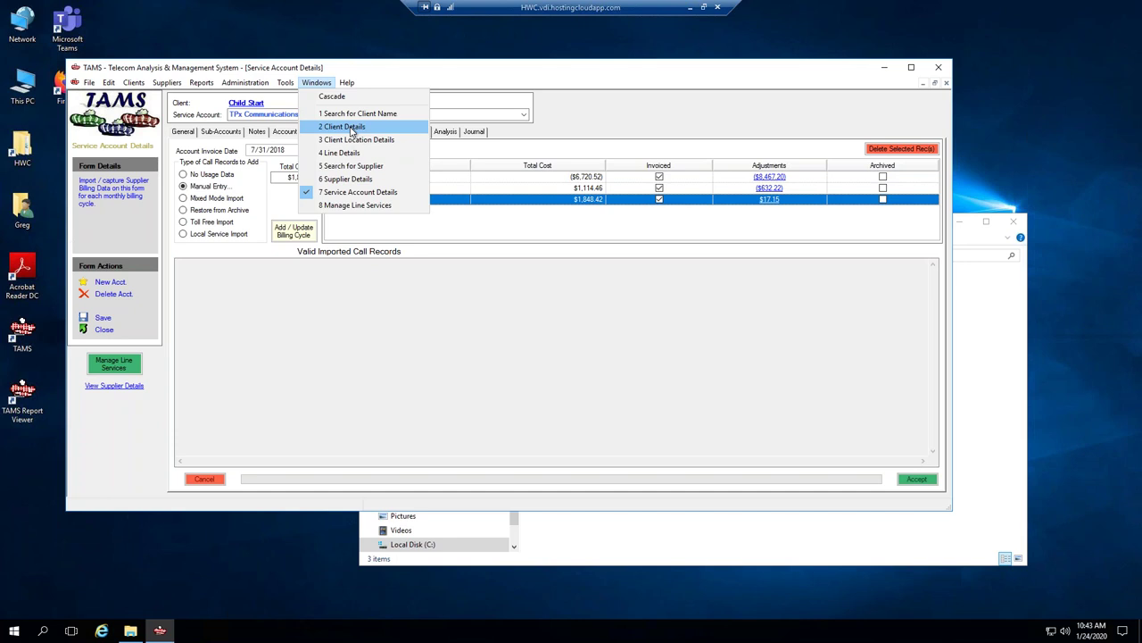
pyautogui.click(351, 131)
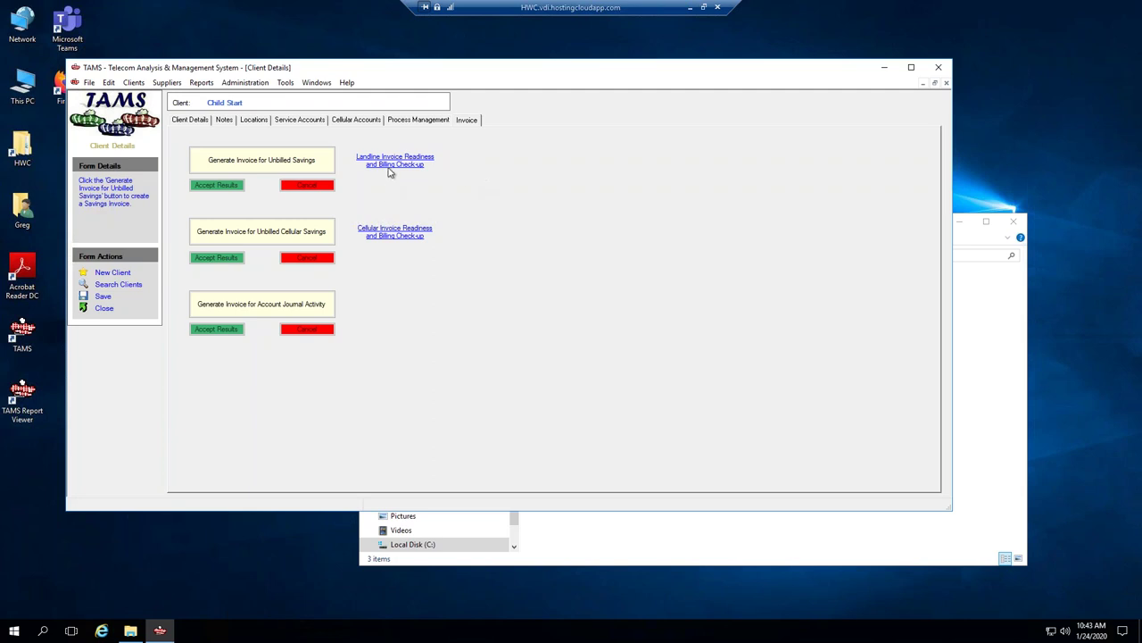
# Generate the engagement ending letter, accepting default consultant info for the unset fax field.
pyautogui.click(421, 121)
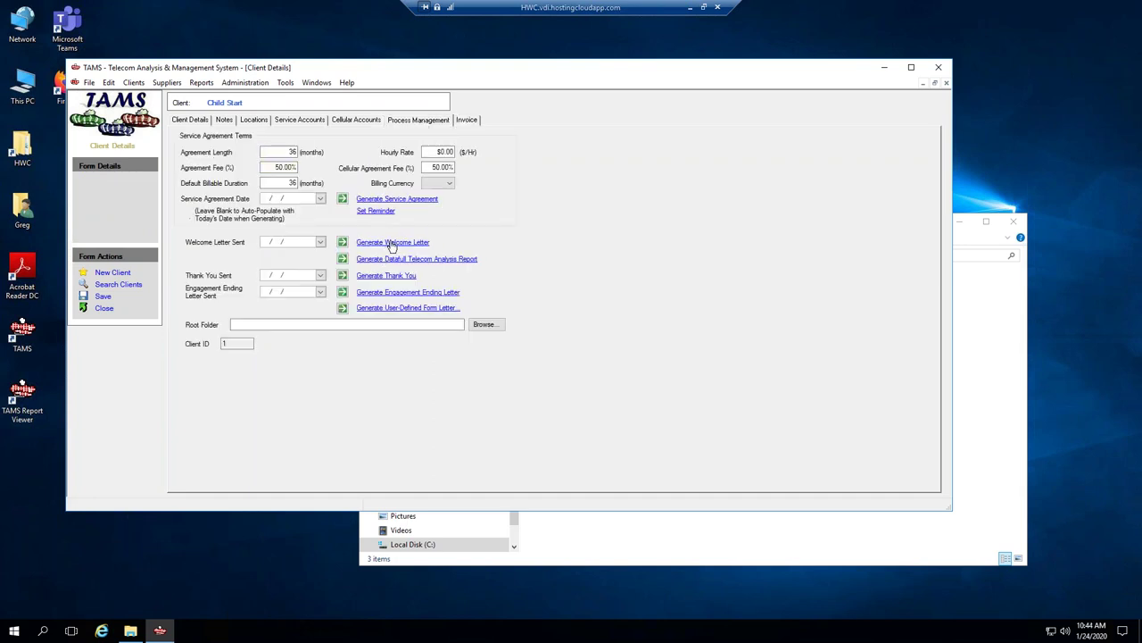
pyautogui.click(395, 290)
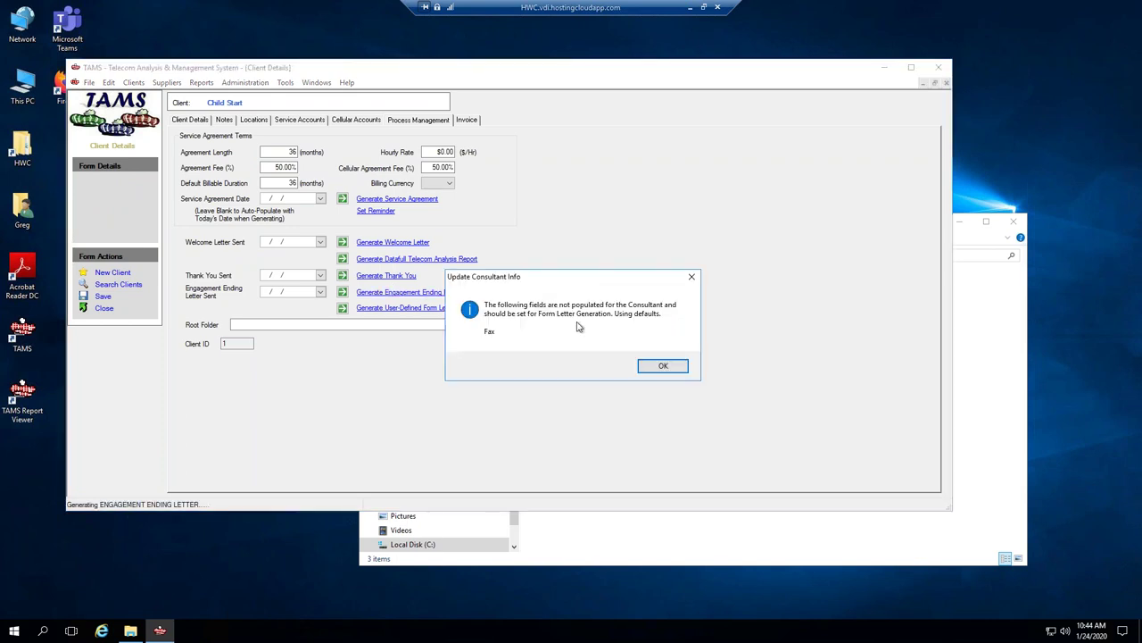
pyautogui.click(664, 366)
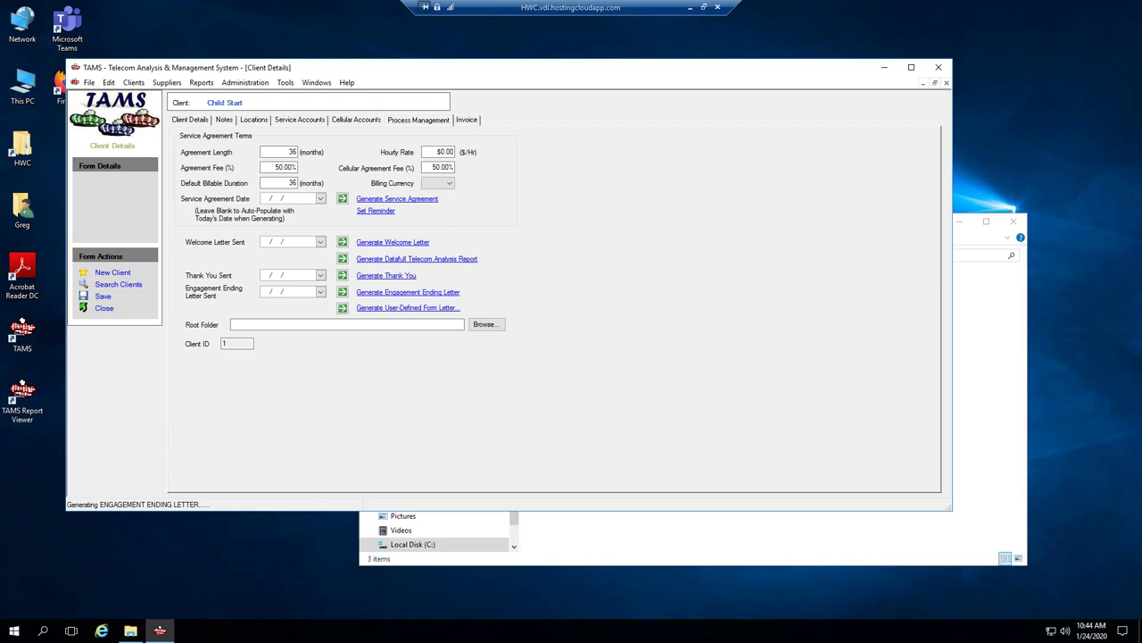
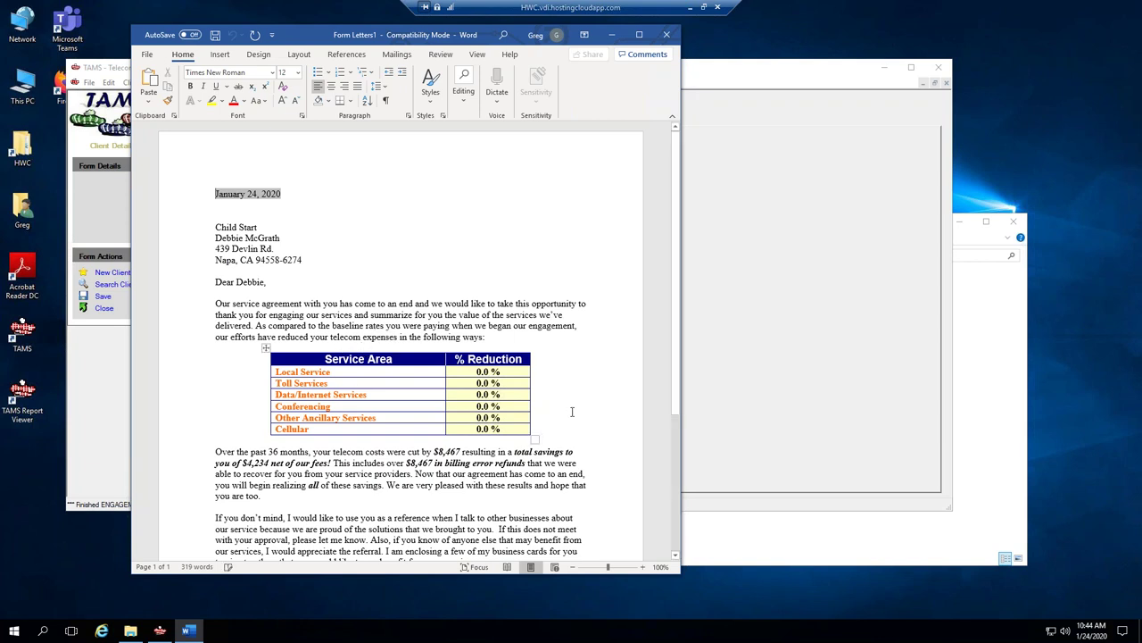
# Check the letter's 36-month savings sentence and $8,467 reduction, then return to TAMS Client Details.
pyautogui.scroll(-1, 350, 326)
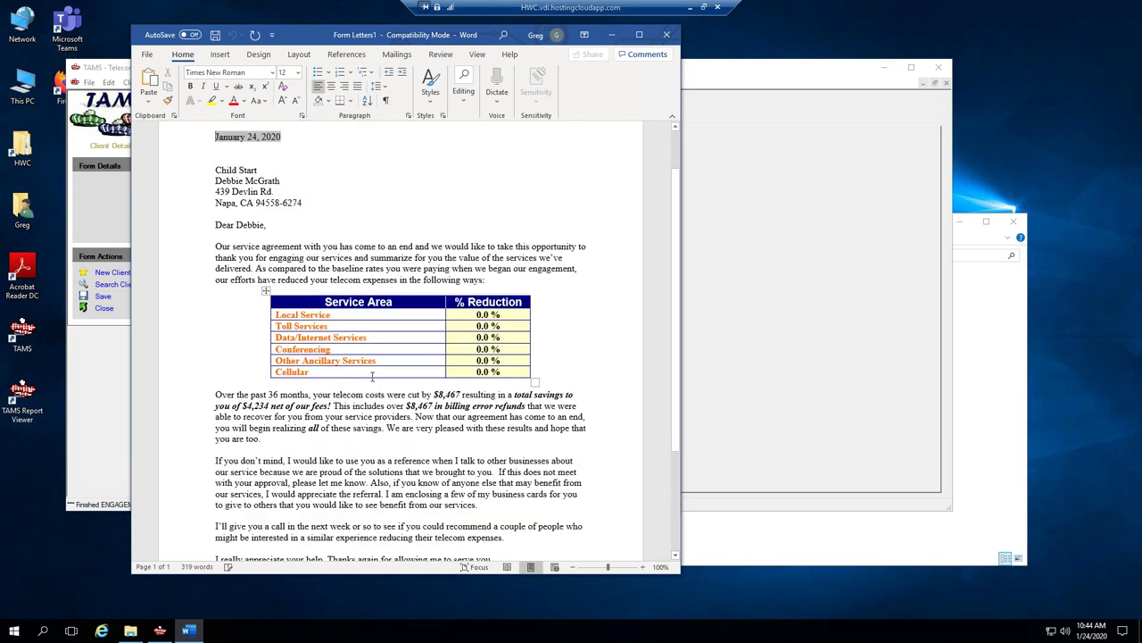
pyautogui.moveTo(232, 394); pyautogui.dragTo(459, 394)
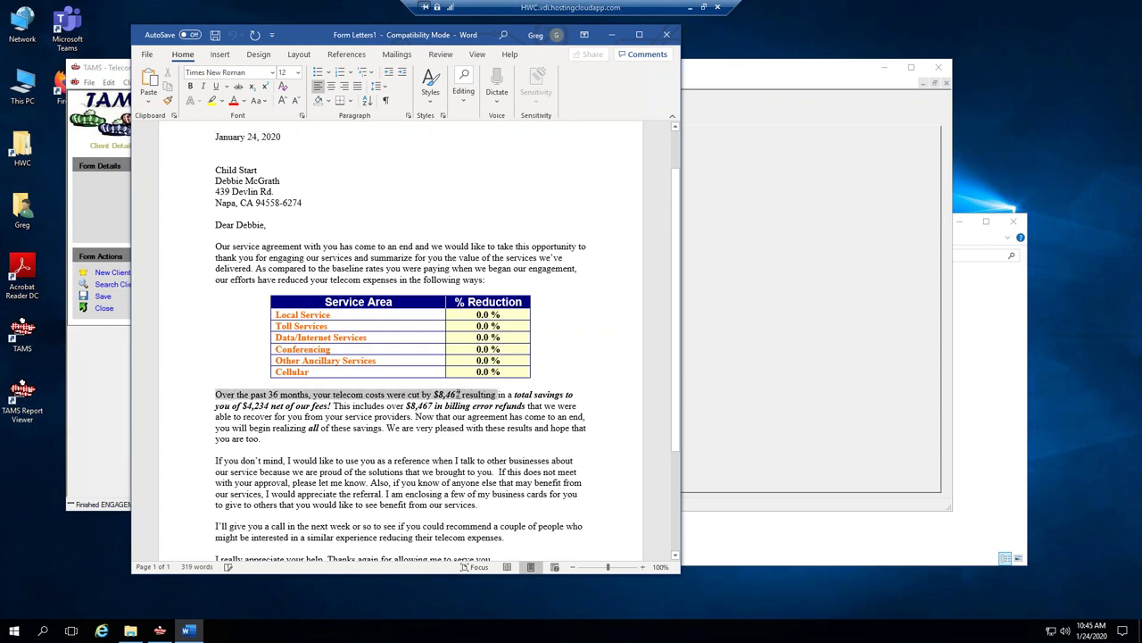
pyautogui.click(438, 394)
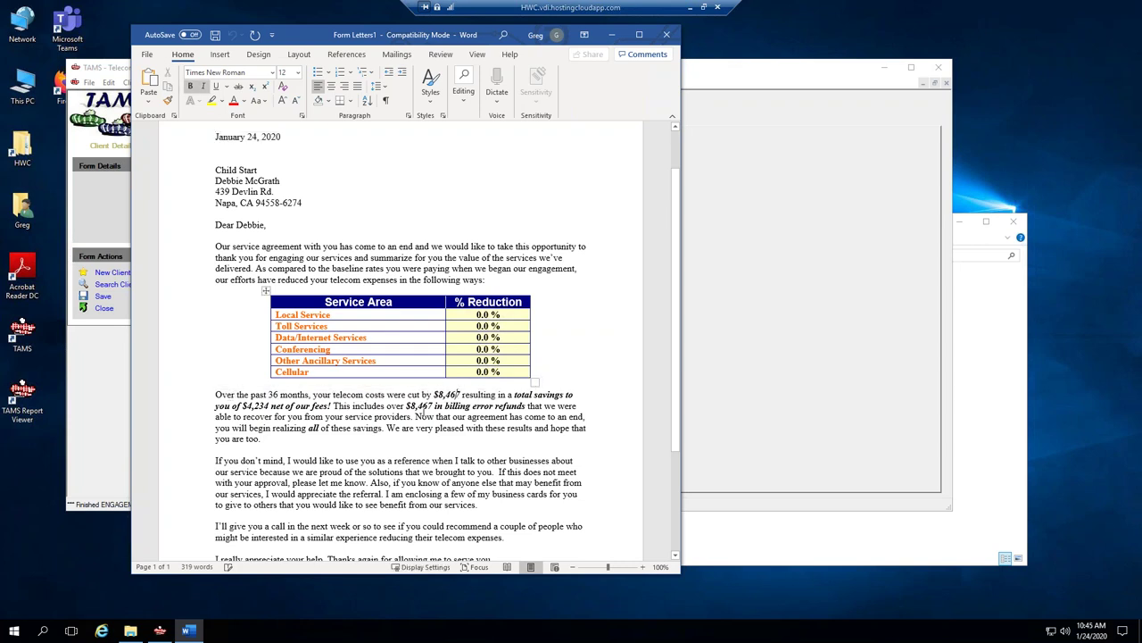
pyautogui.doubleClick(451, 394)
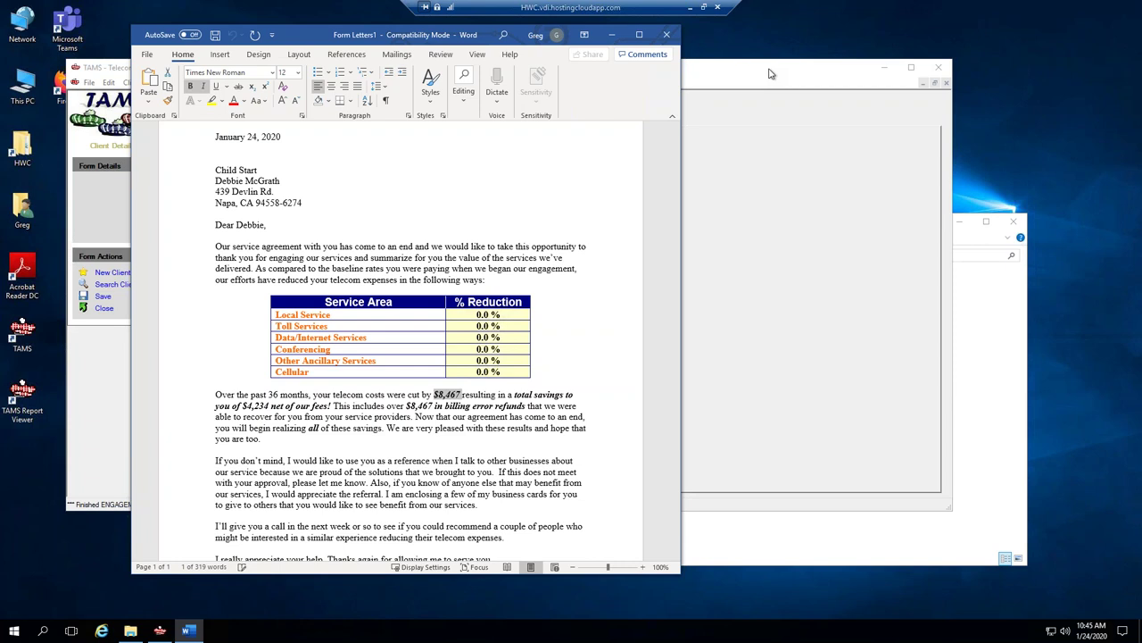
pyautogui.click(480, 340)
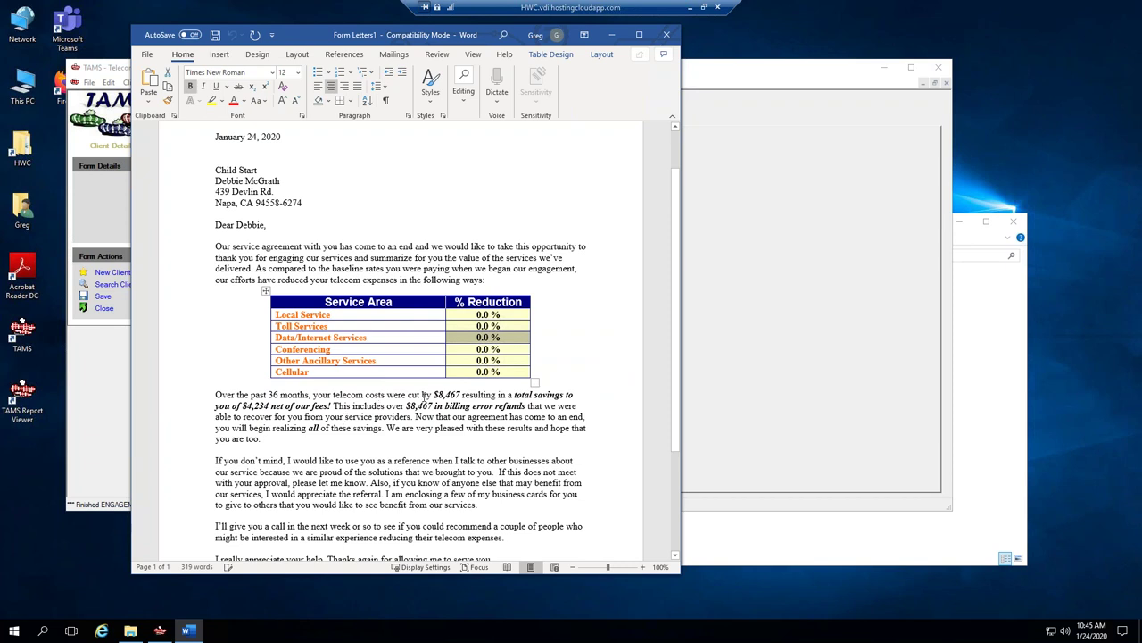
pyautogui.scroll(-1, 407, 410)
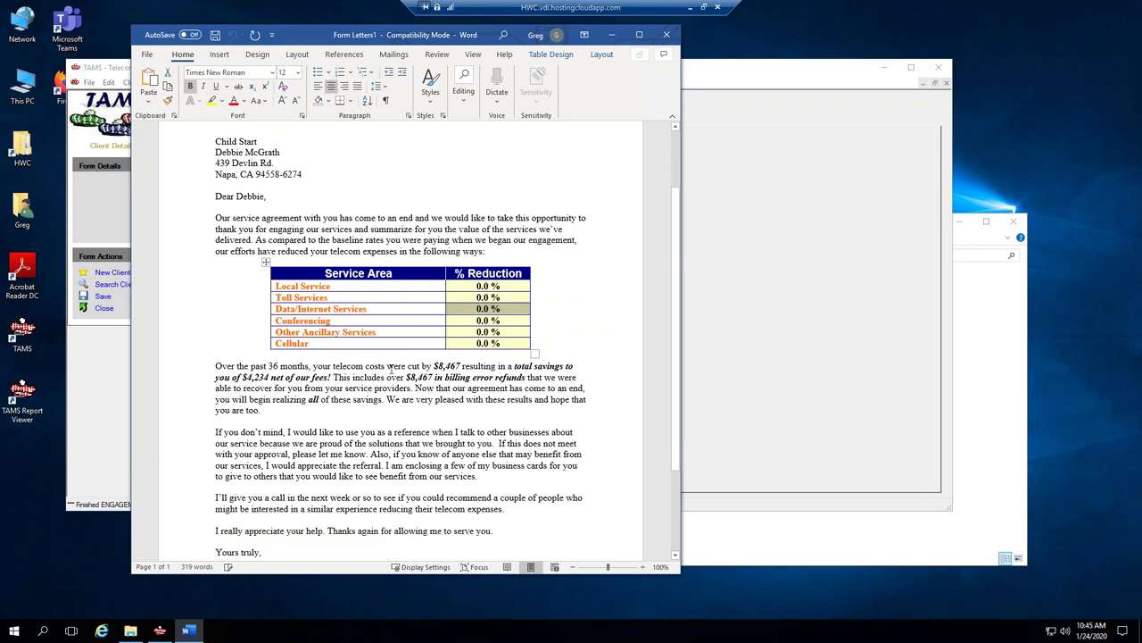
pyautogui.moveTo(420, 366); pyautogui.dragTo(497, 366)
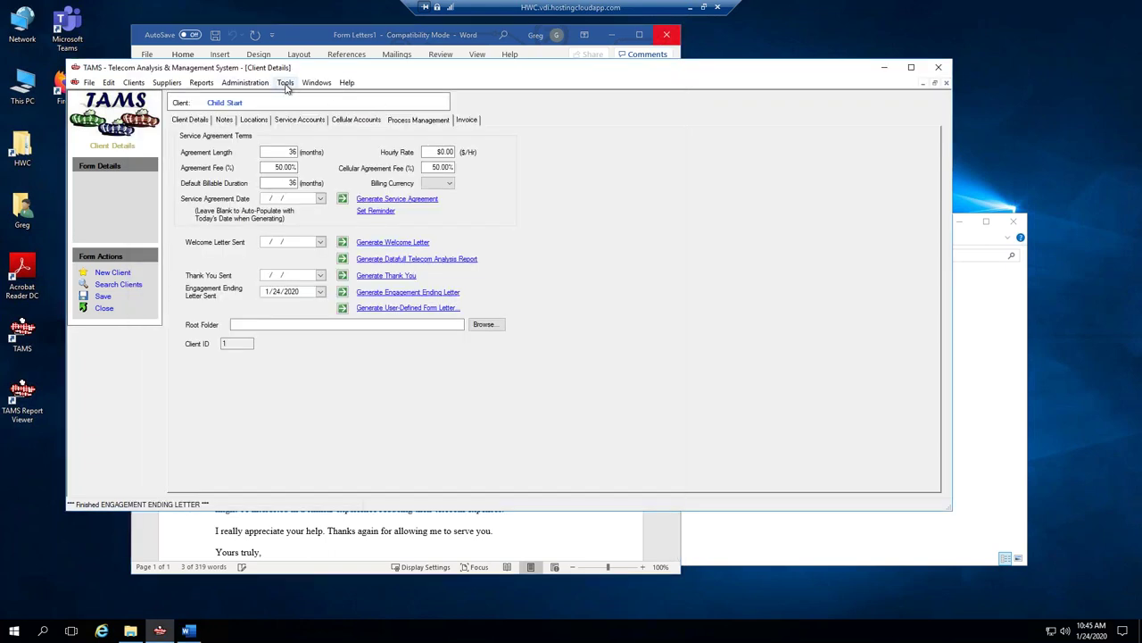
pyautogui.click(285, 82)
# Start the LandLine Summary Avg. Costs By CC/Service Type report for Child Start.
pyautogui.moveTo(202, 82)
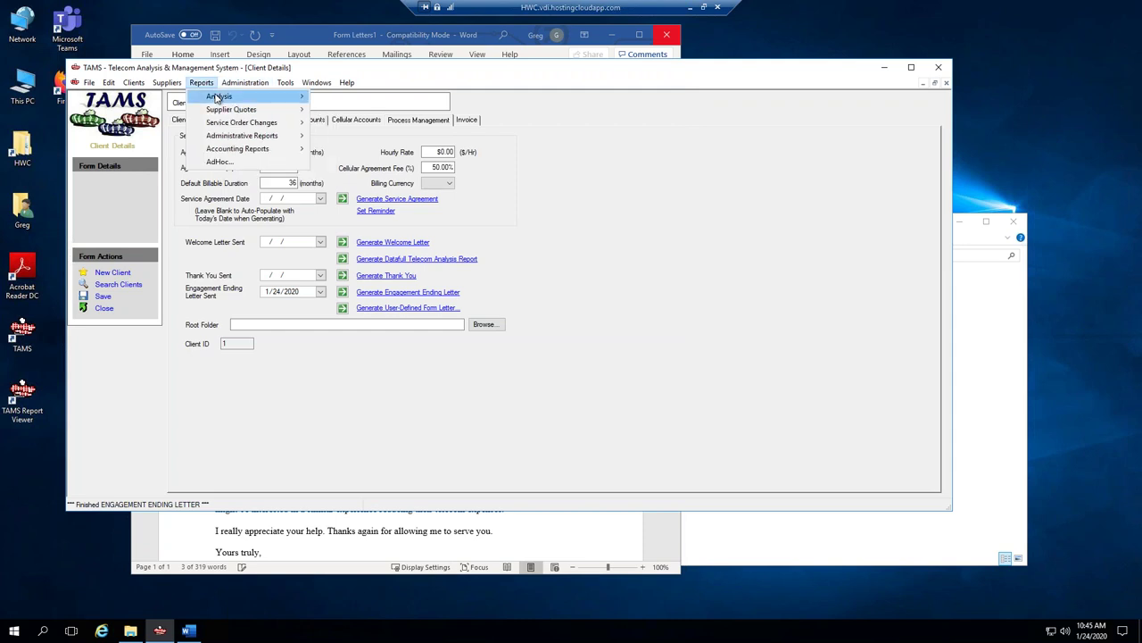
pyautogui.moveTo(304, 95)
pyautogui.moveTo(357, 98)
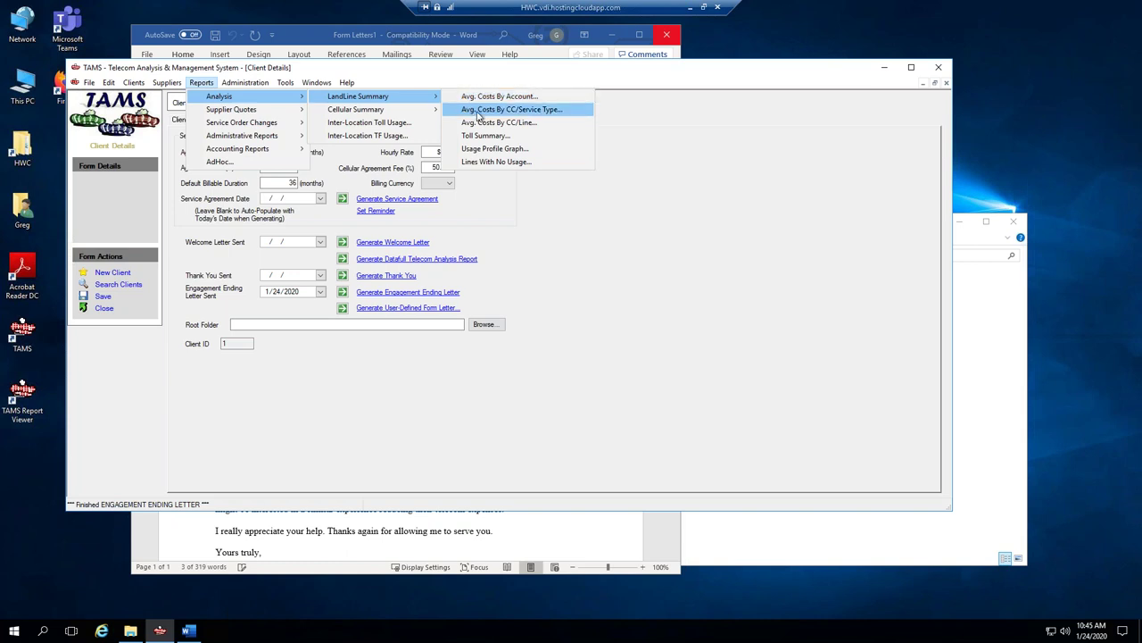
pyautogui.click(480, 110)
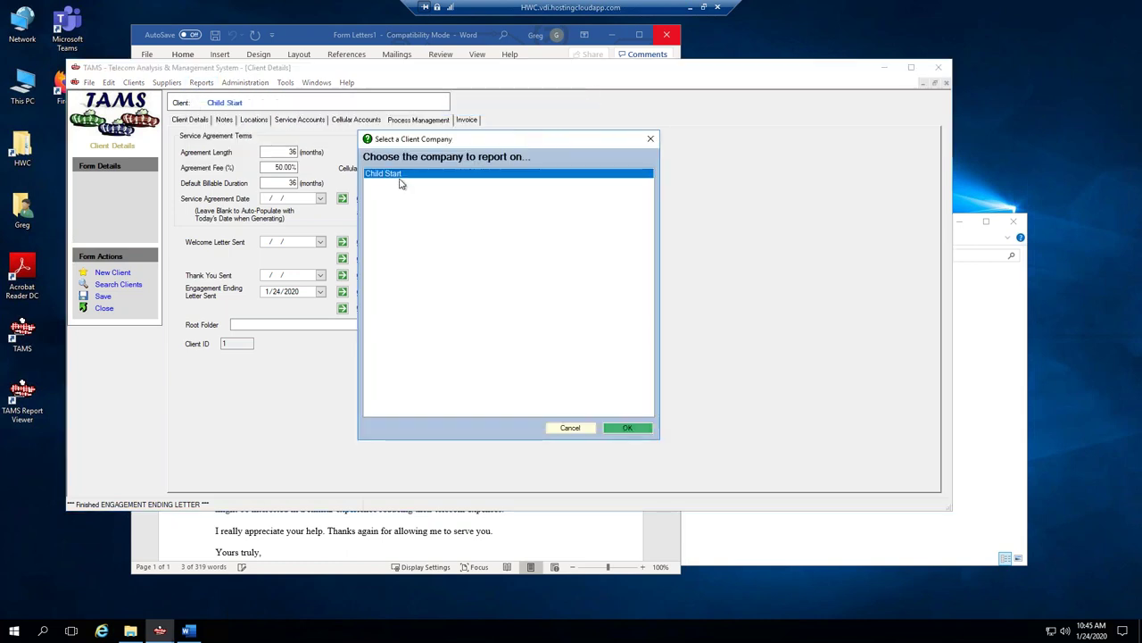
pyautogui.doubleClick(401, 175)
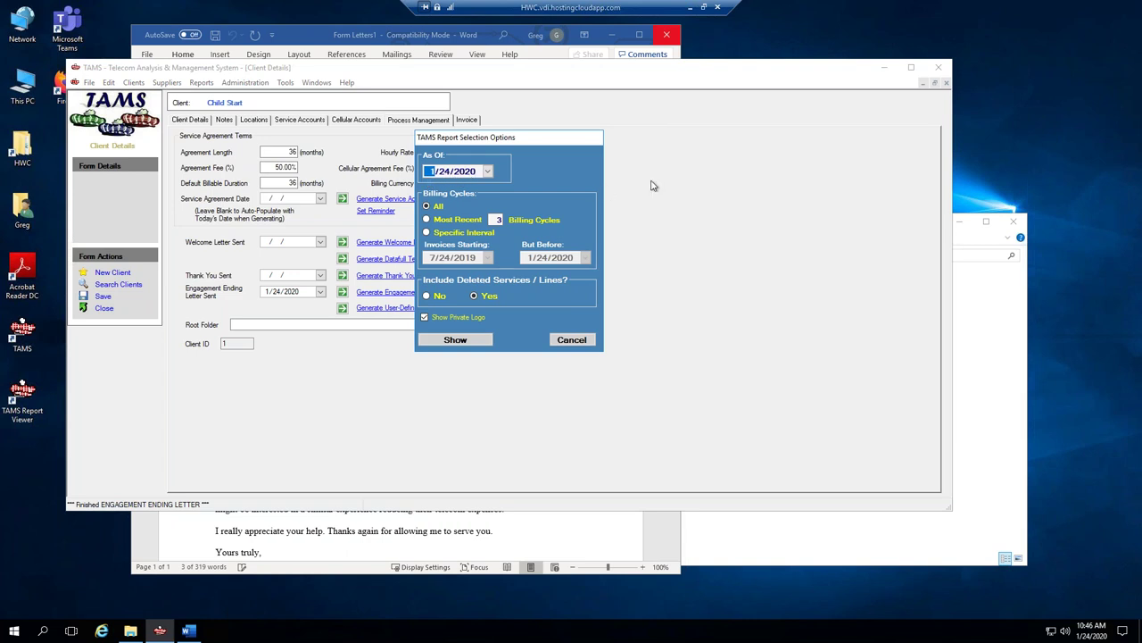
# Enter 31 and 17 in the As Of date, limit to most recent billing cycles, and show it.
pyautogui.click(468, 172)
pyautogui.click(435, 174)
pyautogui.write('31')
pyautogui.click(468, 172)
pyautogui.write('17')
pyautogui.press('Tab')
pyautogui.click(428, 220)
pyautogui.click(471, 341)
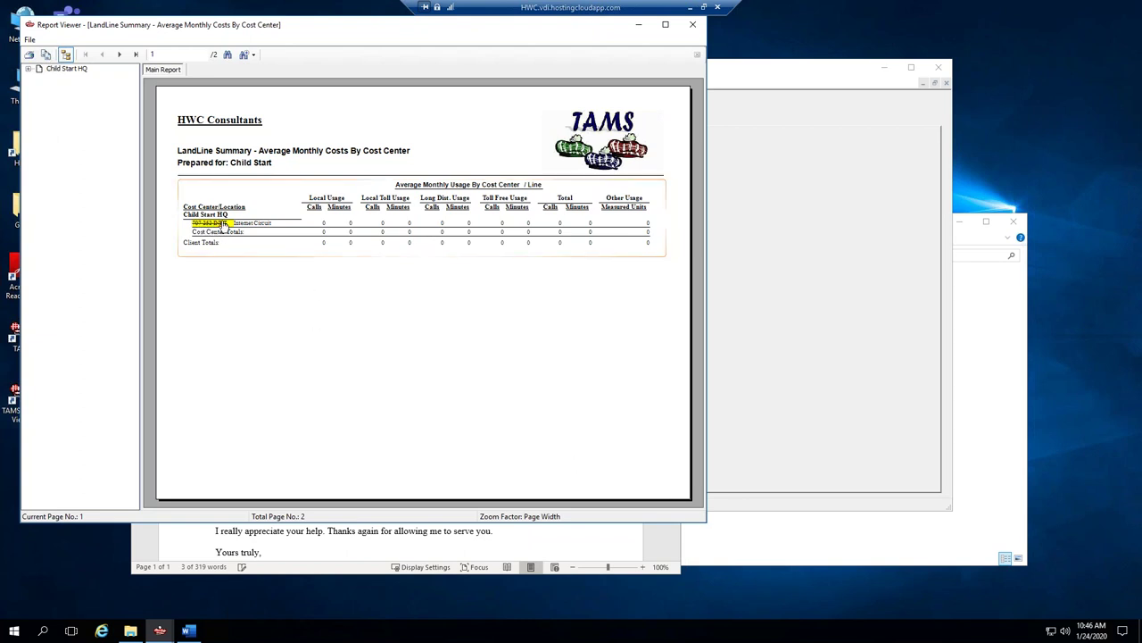
# View page 2's $1,831.27 monthly savings in a wider viewer, then return to Client Details.
pyautogui.click(121, 56)
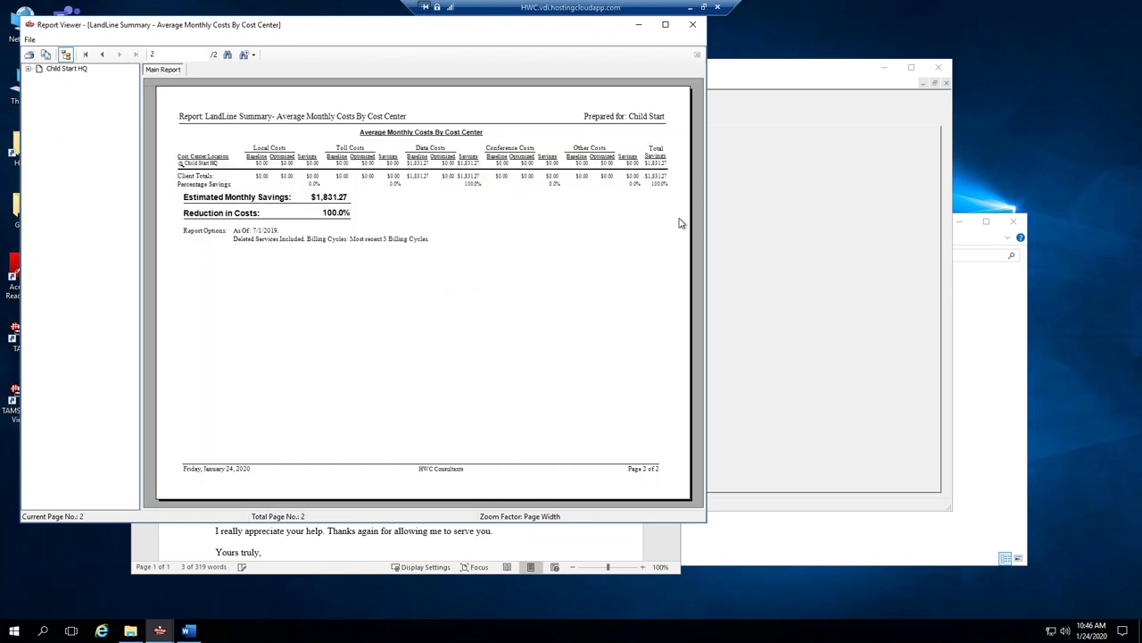
pyautogui.moveTo(811, 215); pyautogui.dragTo(908, 215)
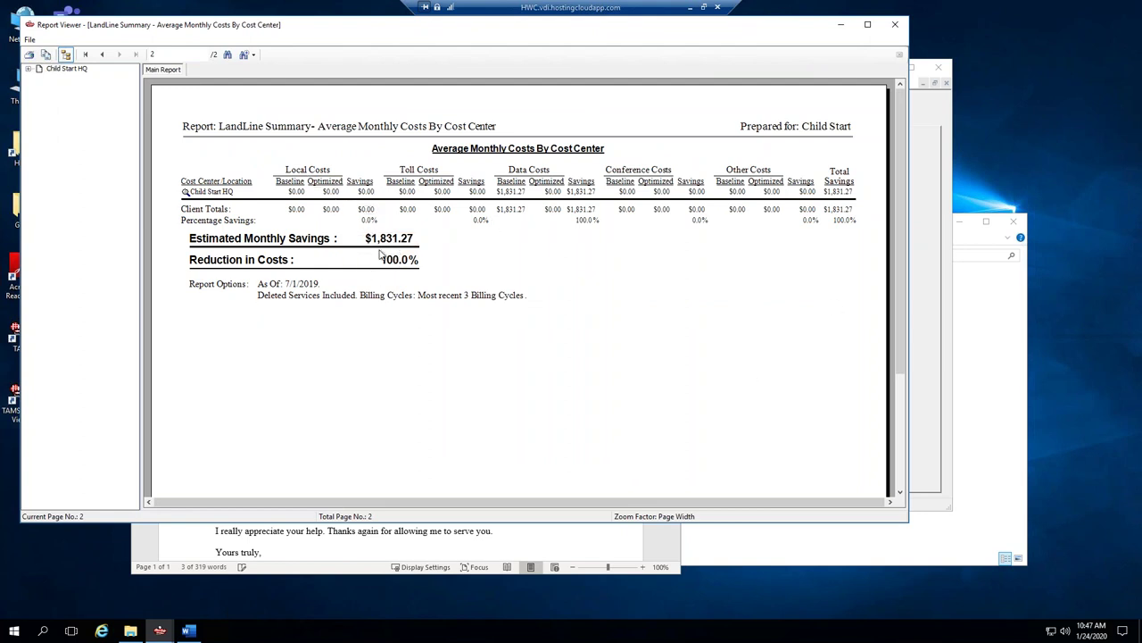
pyautogui.click(400, 244)
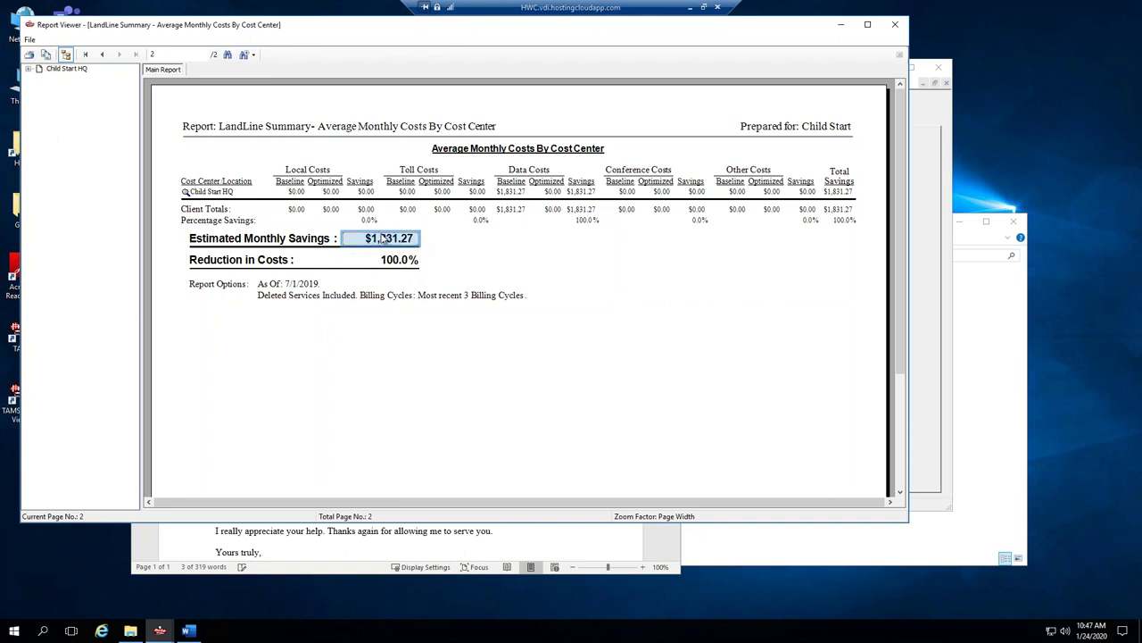
pyautogui.click(935, 186)
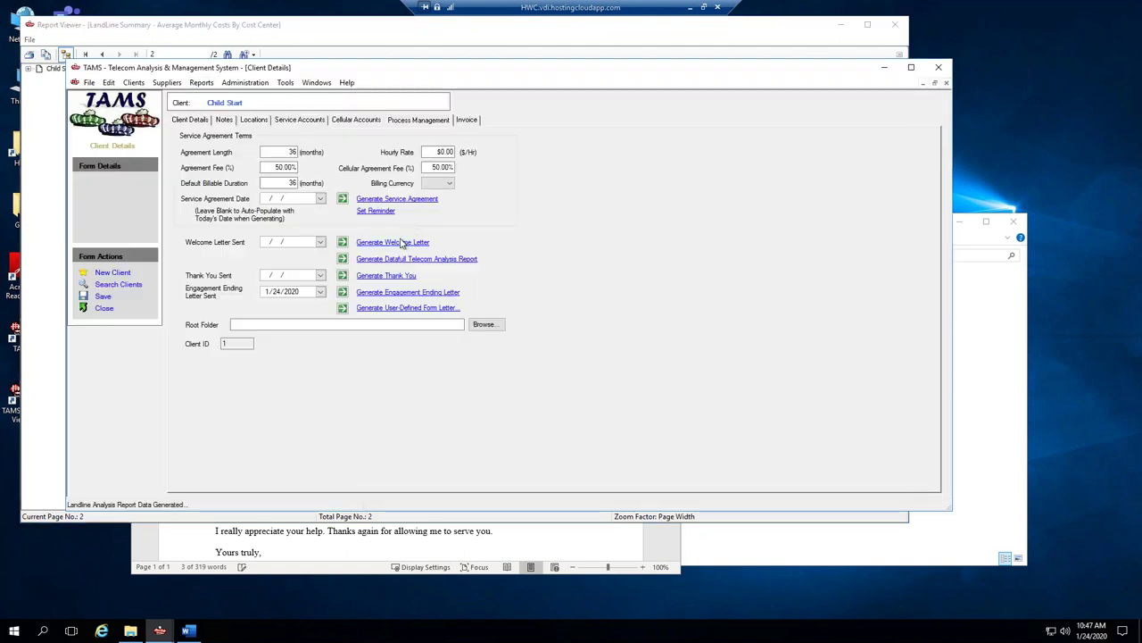
# Generate the Datafull Telecom Analysis Report with Data services only, dismissing the consultant fax notice.
pyautogui.click(473, 259)
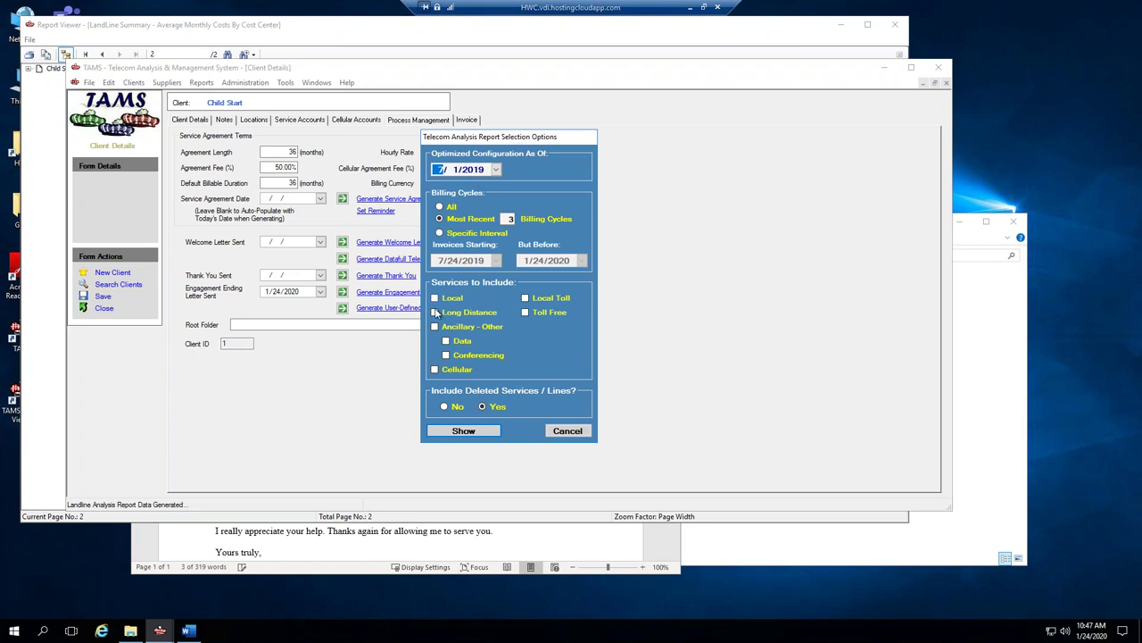
pyautogui.click(446, 341)
pyautogui.click(435, 327)
pyautogui.click(435, 327)
pyautogui.click(462, 432)
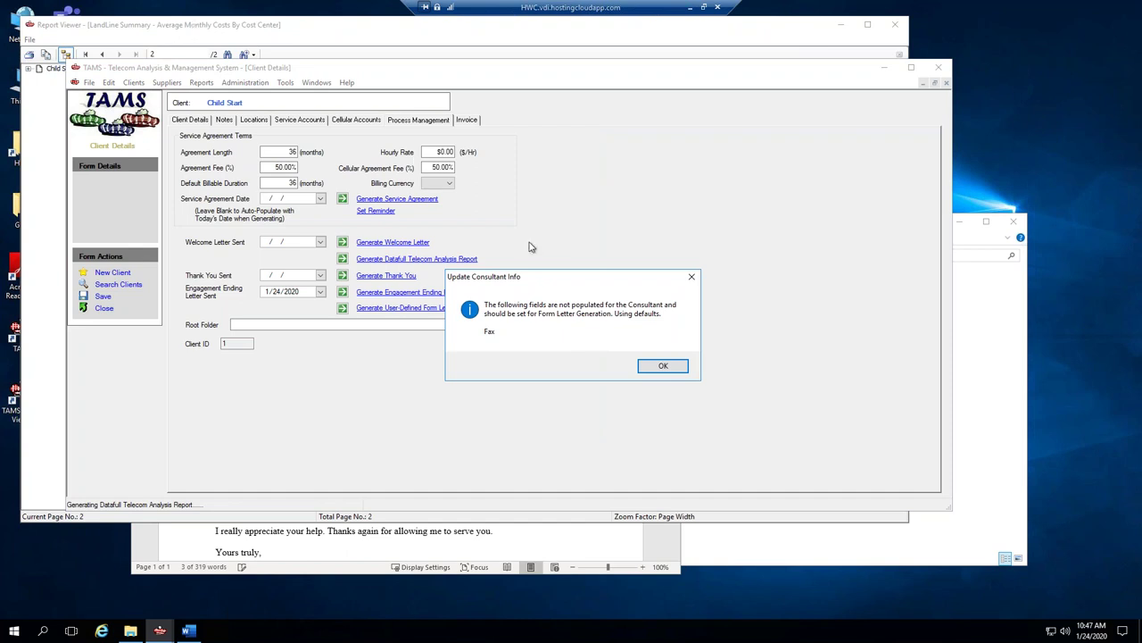
pyautogui.click(663, 366)
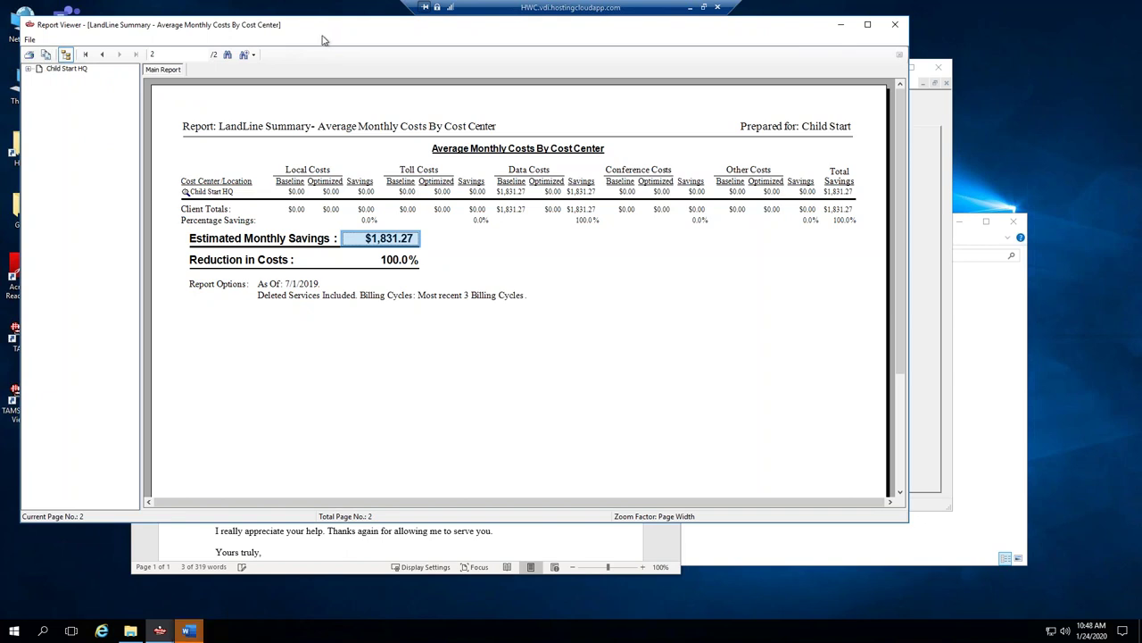
pyautogui.click(194, 634)
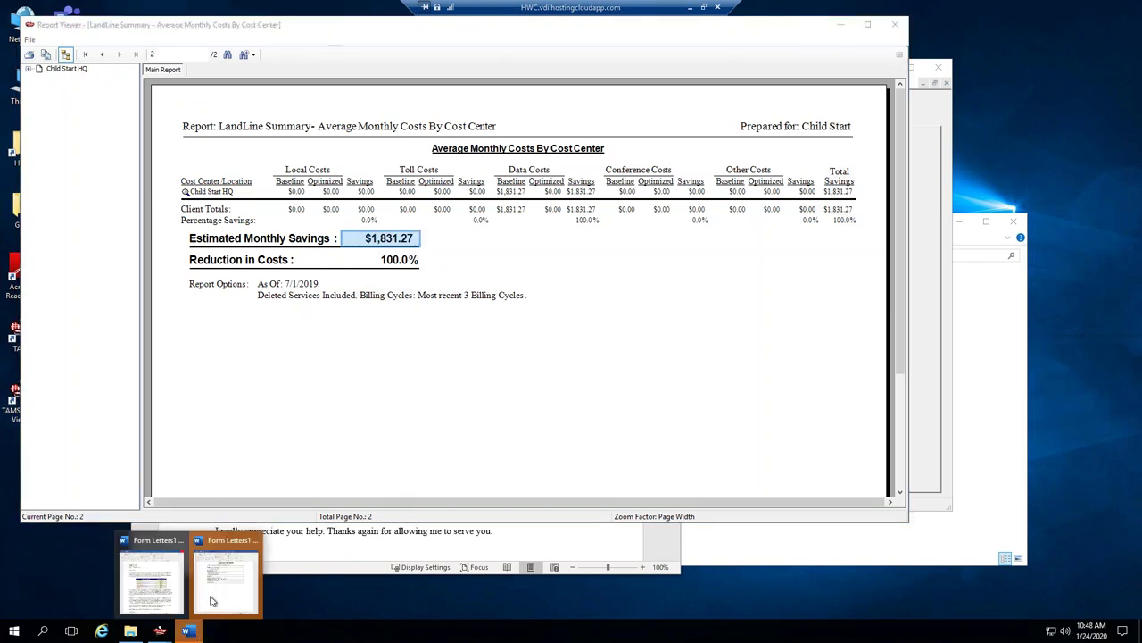
# Bring Form Letters1 forward and read from the recipient line down to the Executive Summary.
pyautogui.click(234, 547)
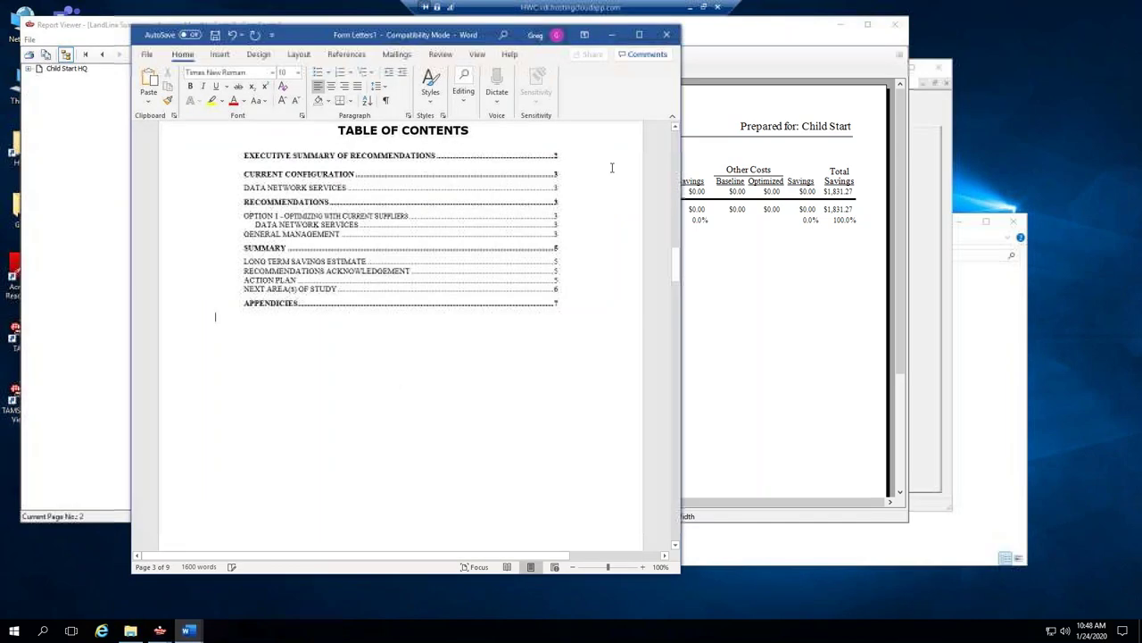
pyautogui.moveTo(675, 267); pyautogui.dragTo(671, 146)
pyautogui.click(220, 253)
pyautogui.tripleClick(272, 249)
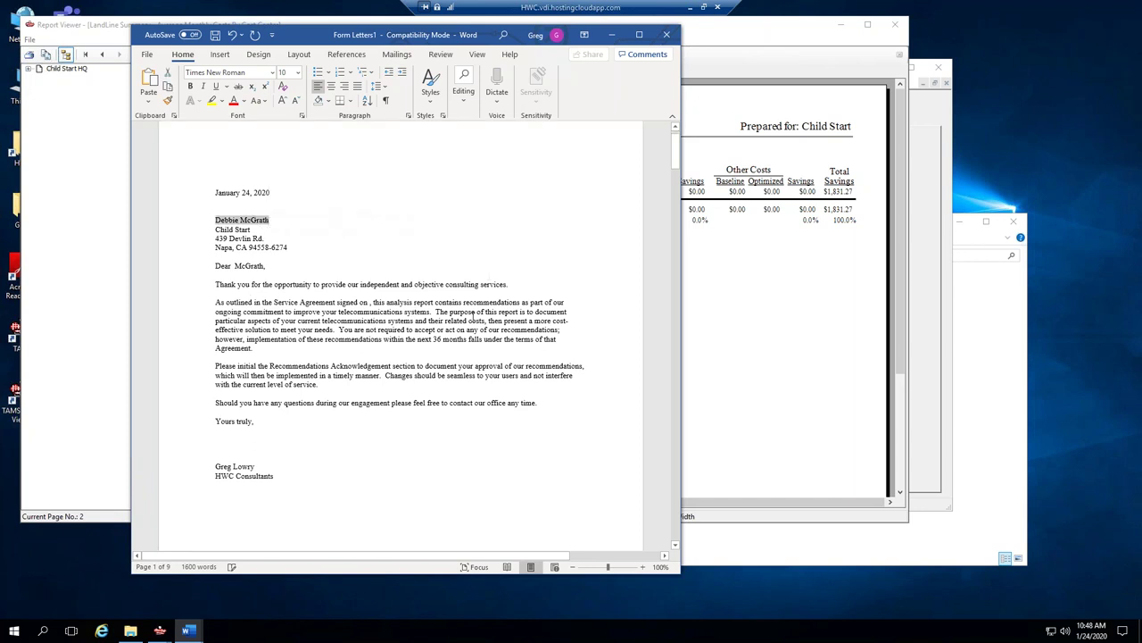
pyautogui.scroll(-4, 310, 241)
pyautogui.scroll(-15, 309, 241)
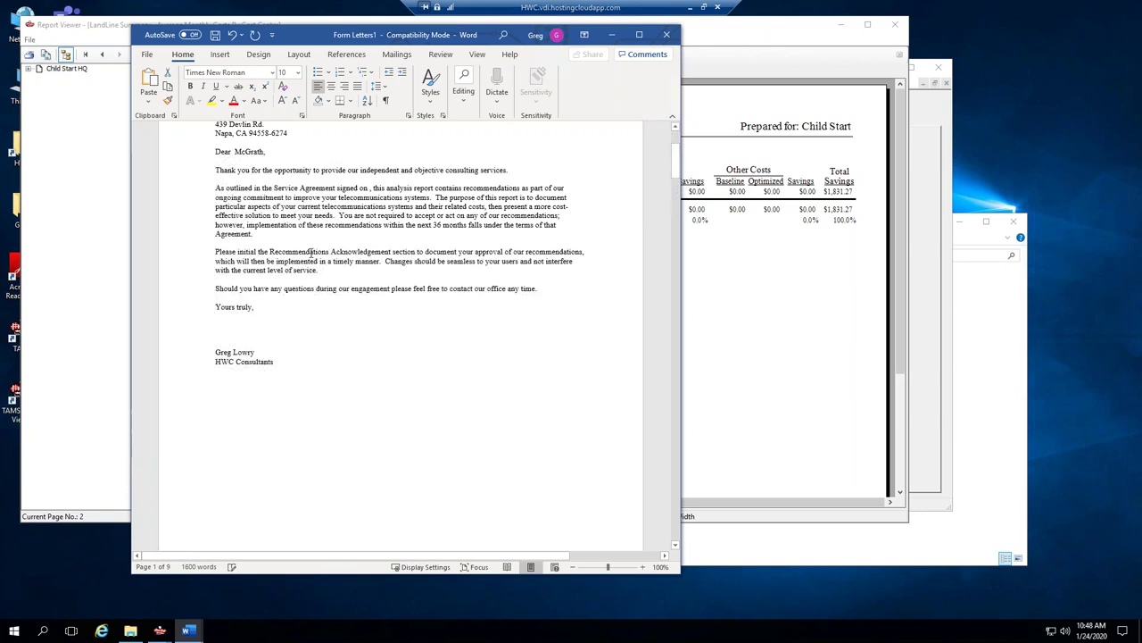
pyautogui.scroll(-4, 312, 235)
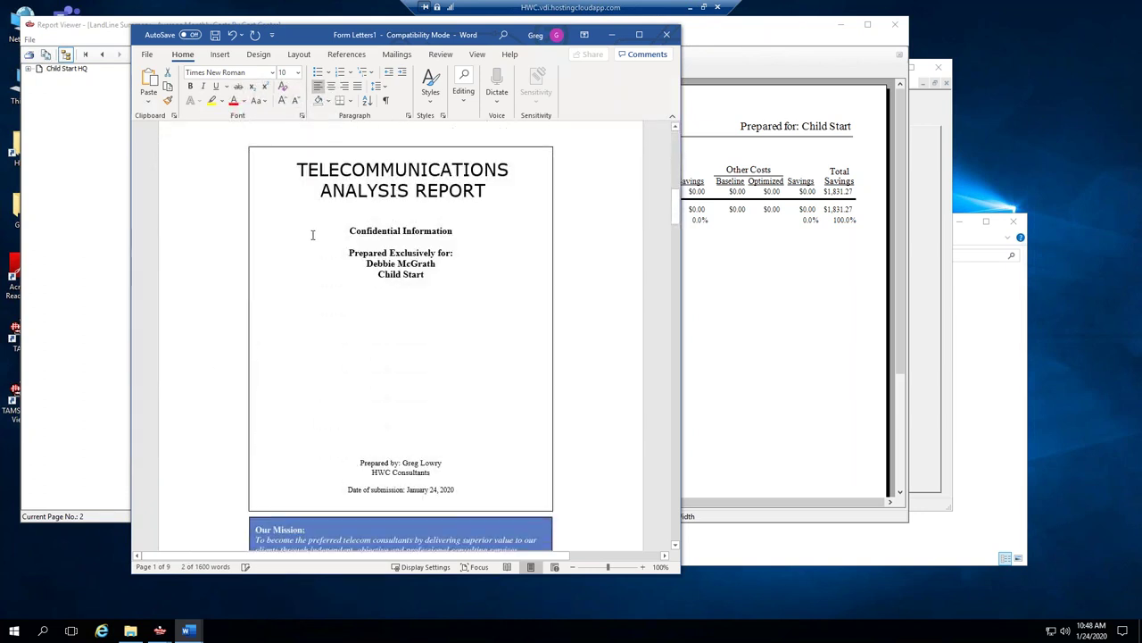
pyautogui.scroll(14, 313, 234)
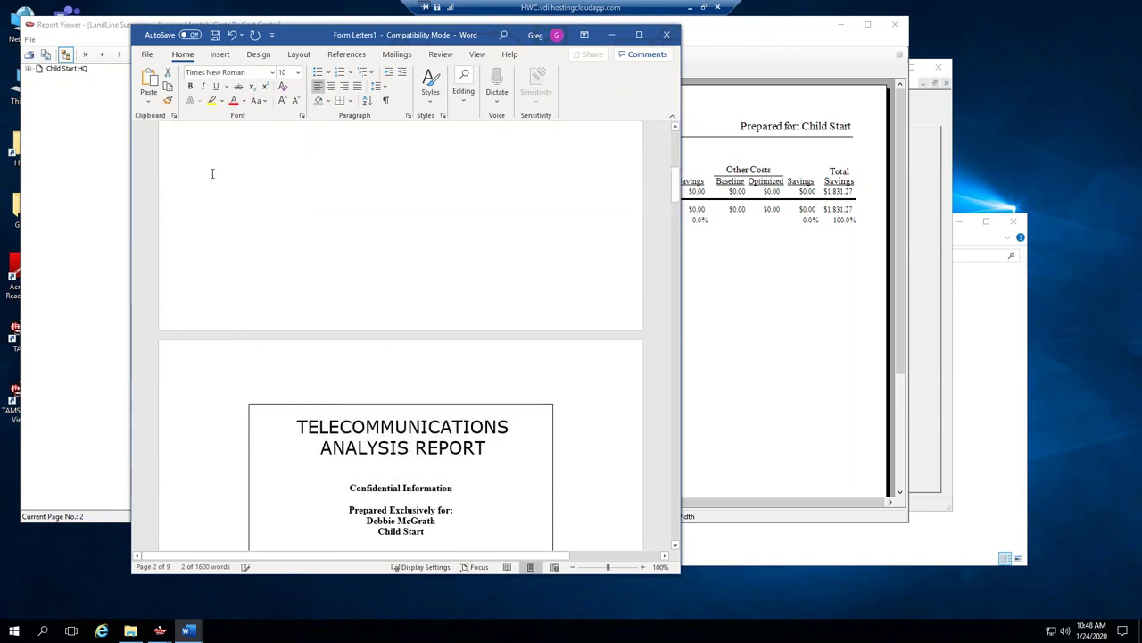
pyautogui.scroll(-16, 440, 265)
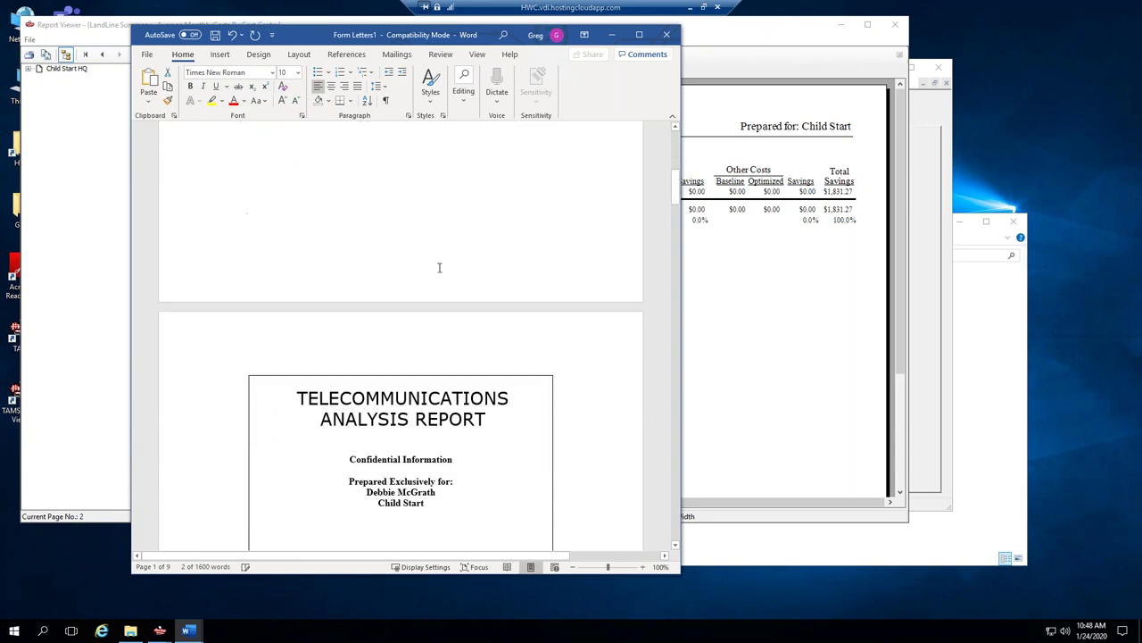
pyautogui.scroll(-13, 440, 265)
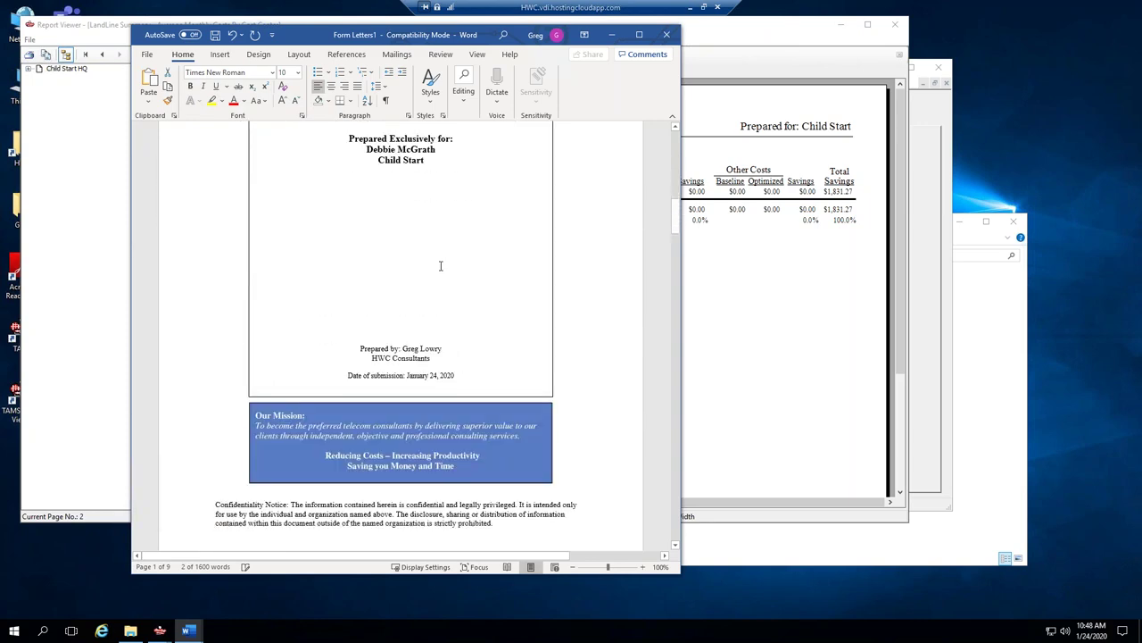
pyautogui.scroll(-20, 440, 266)
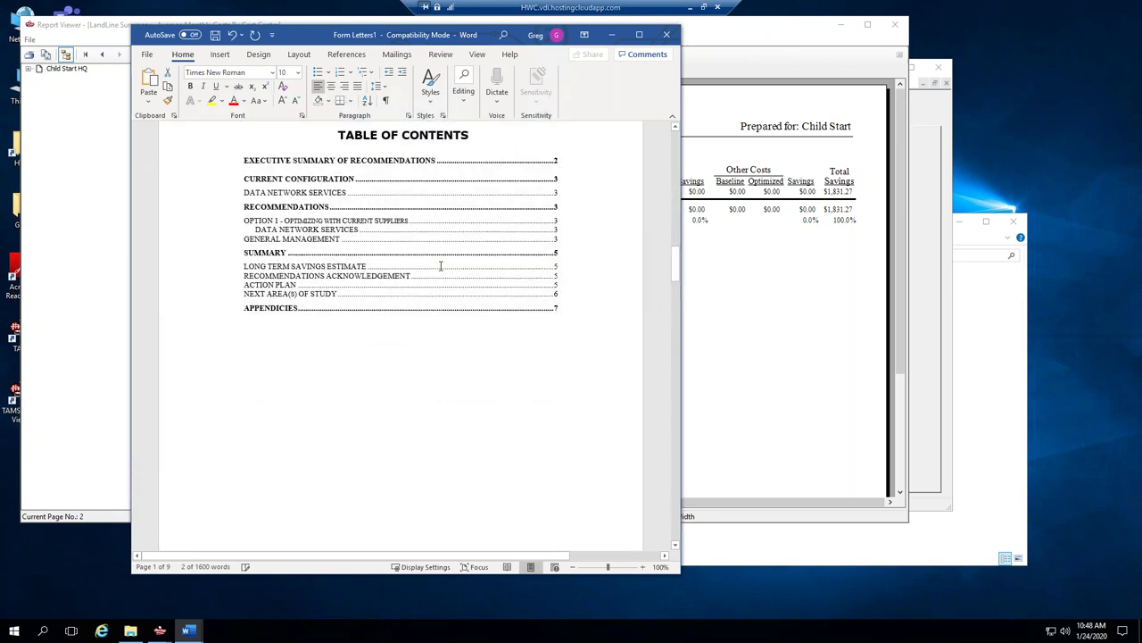
pyautogui.scroll(-2, 440, 265)
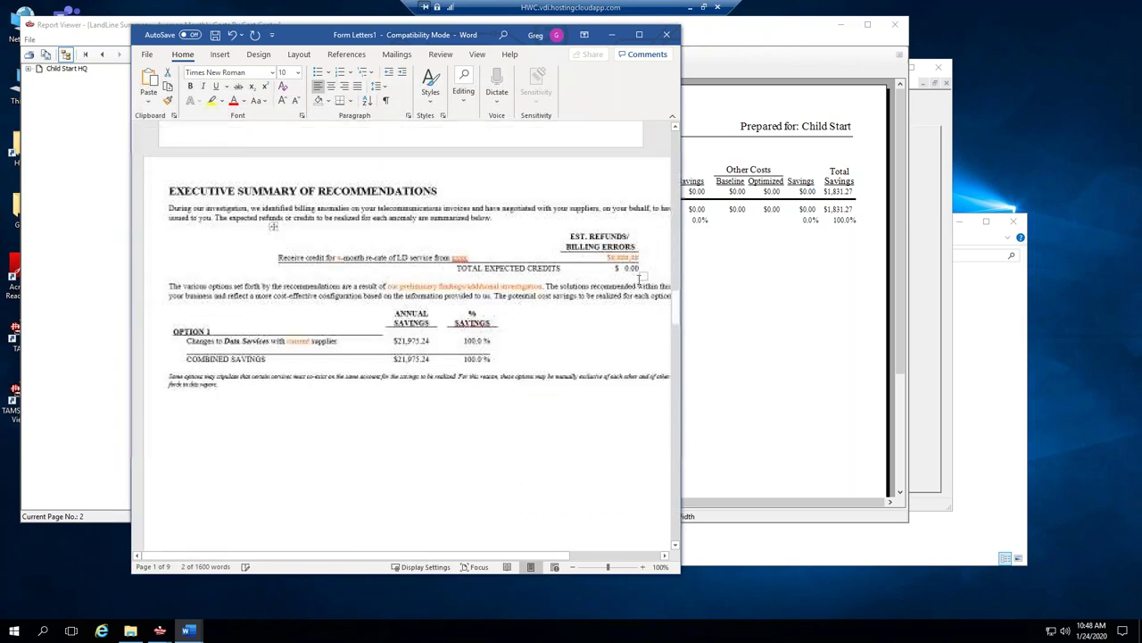
# Make the orange phrase 'of our preliminary findings' Automatic color and delete 'additional investigation'.
pyautogui.moveTo(810, 268); pyautogui.dragTo(834, 268)
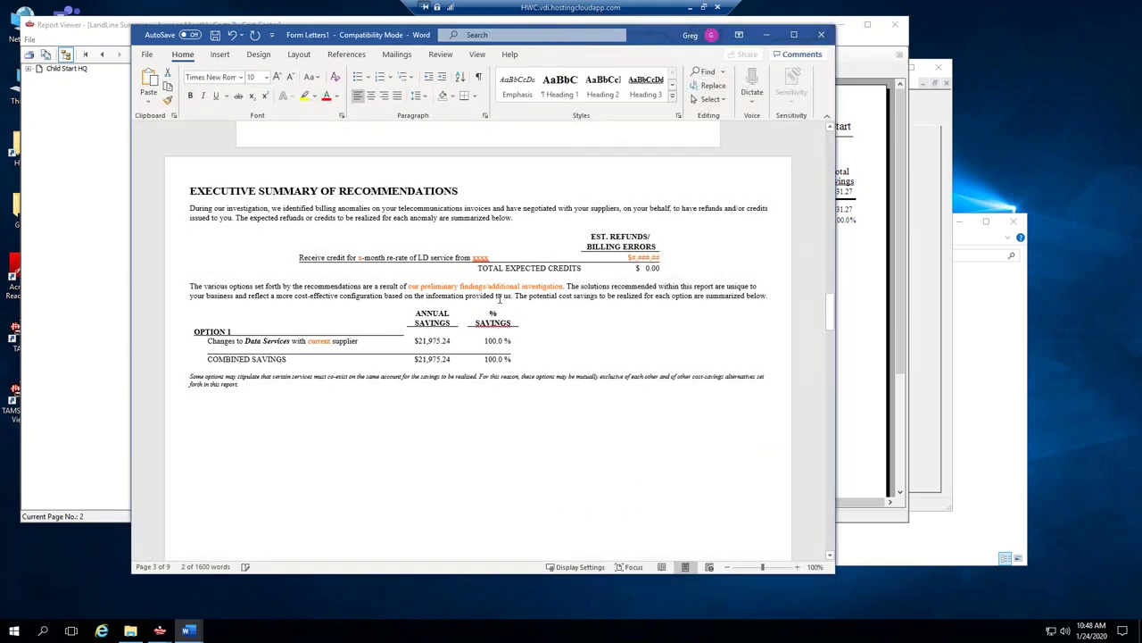
pyautogui.moveTo(452, 340); pyautogui.dragTo(414, 344)
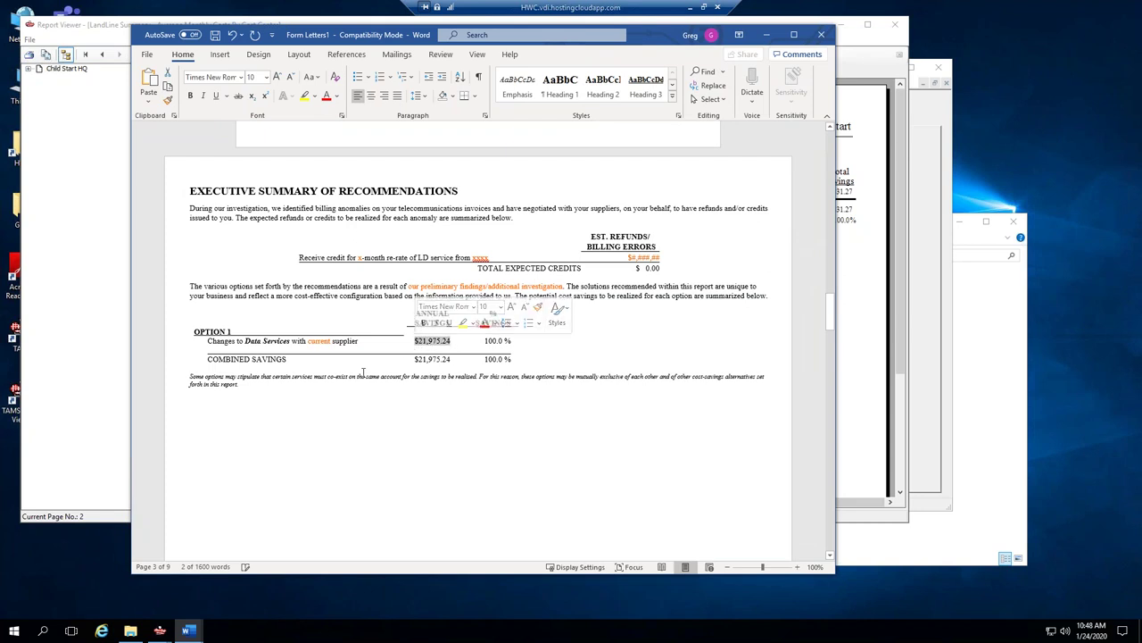
pyautogui.doubleClick(318, 341)
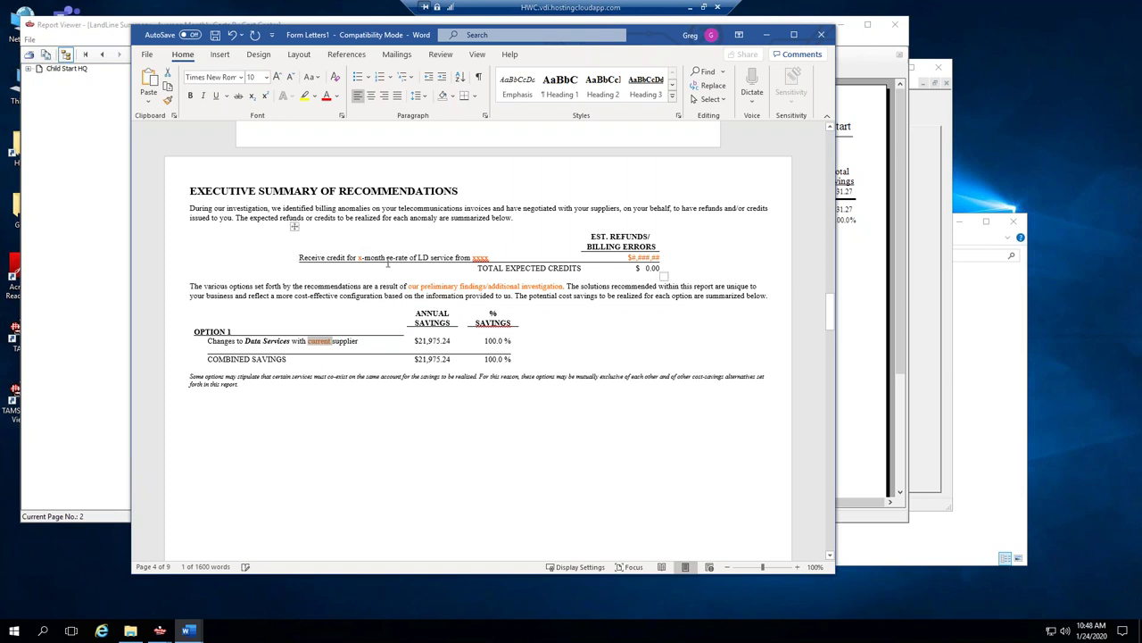
pyautogui.moveTo(486, 286); pyautogui.dragTo(397, 290)
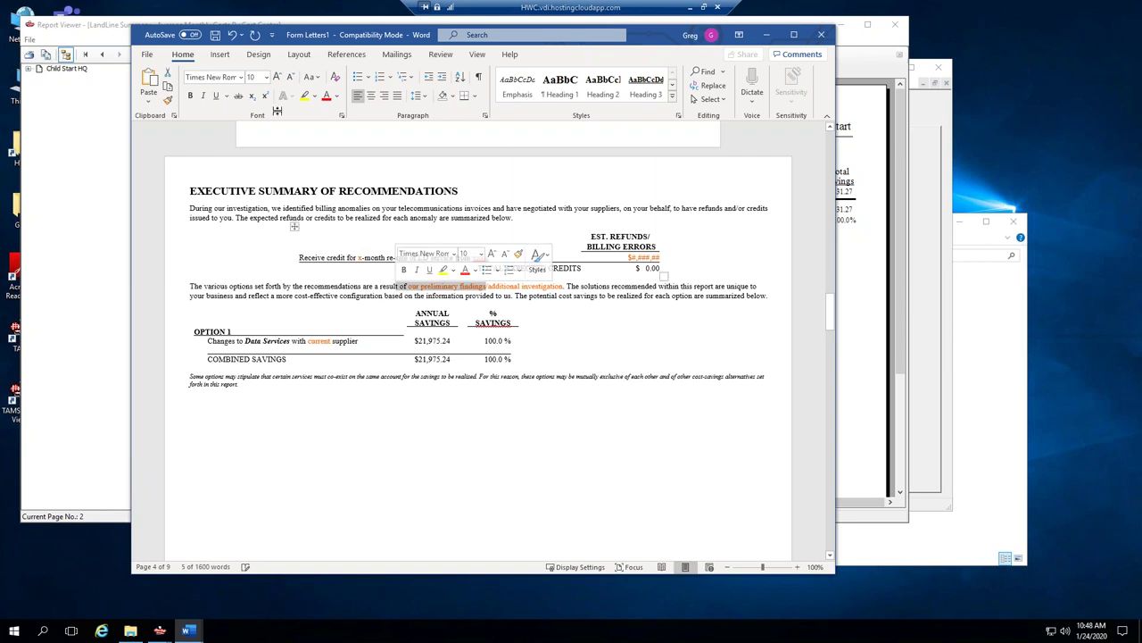
pyautogui.click(337, 96)
pyautogui.click(353, 113)
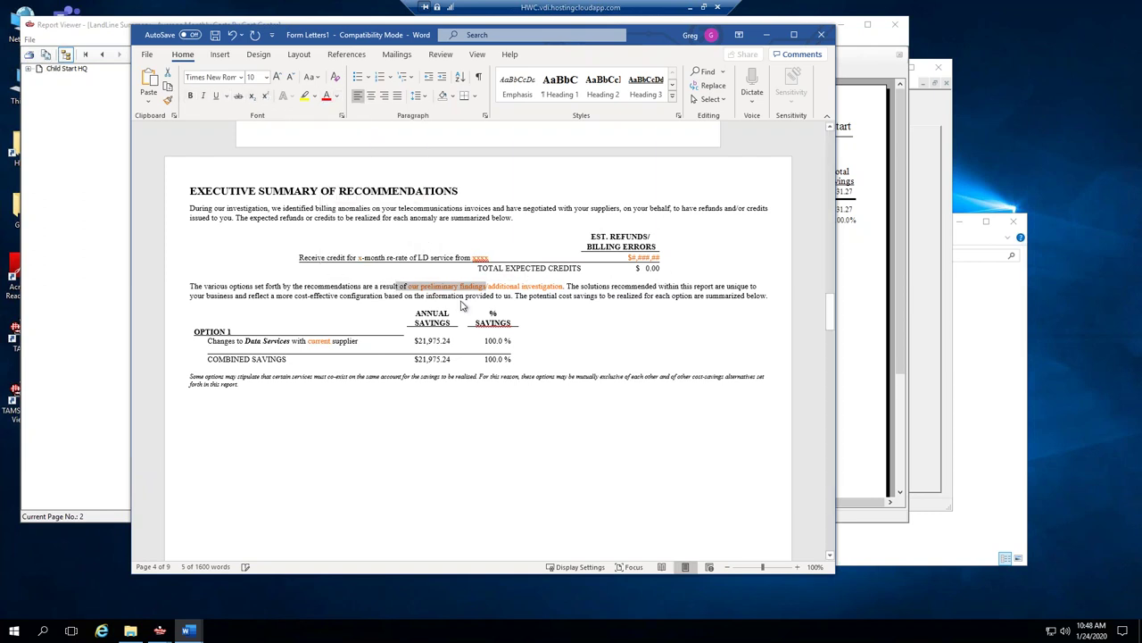
pyautogui.moveTo(481, 287); pyautogui.dragTo(397, 287)
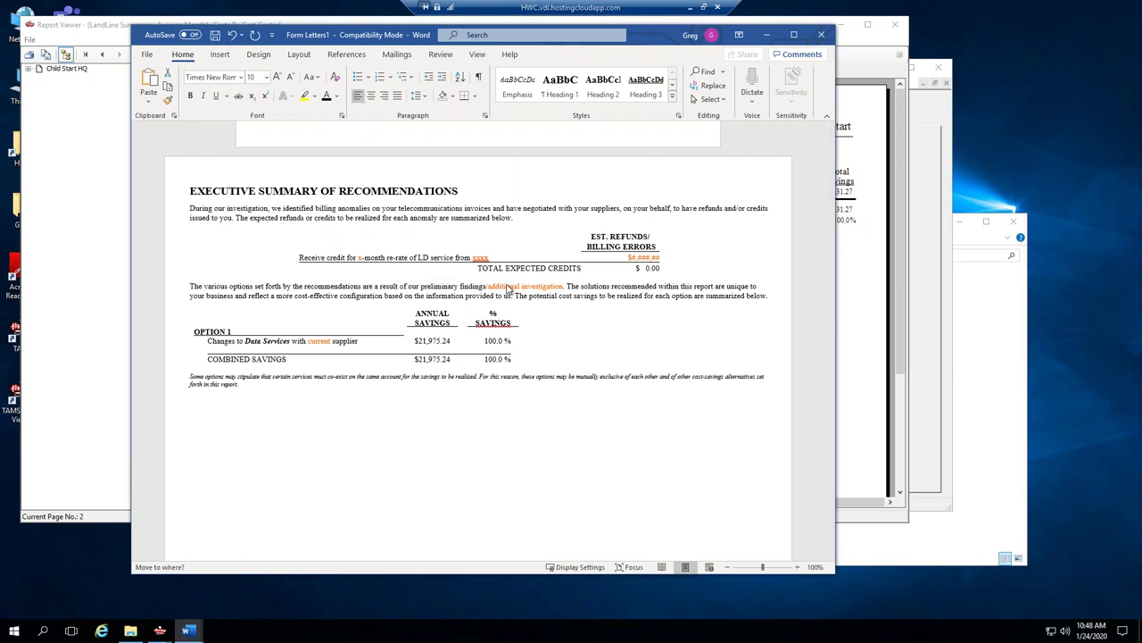
pyautogui.moveTo(567, 290); pyautogui.dragTo(560, 291)
pyautogui.click(231, 36)
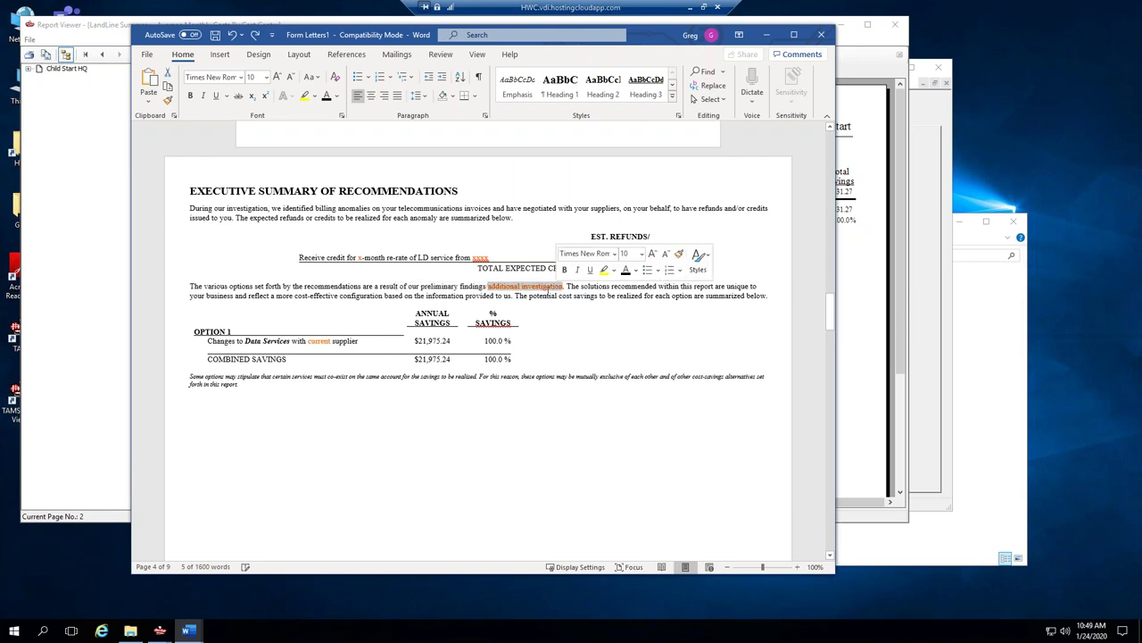
pyautogui.press('Delete')
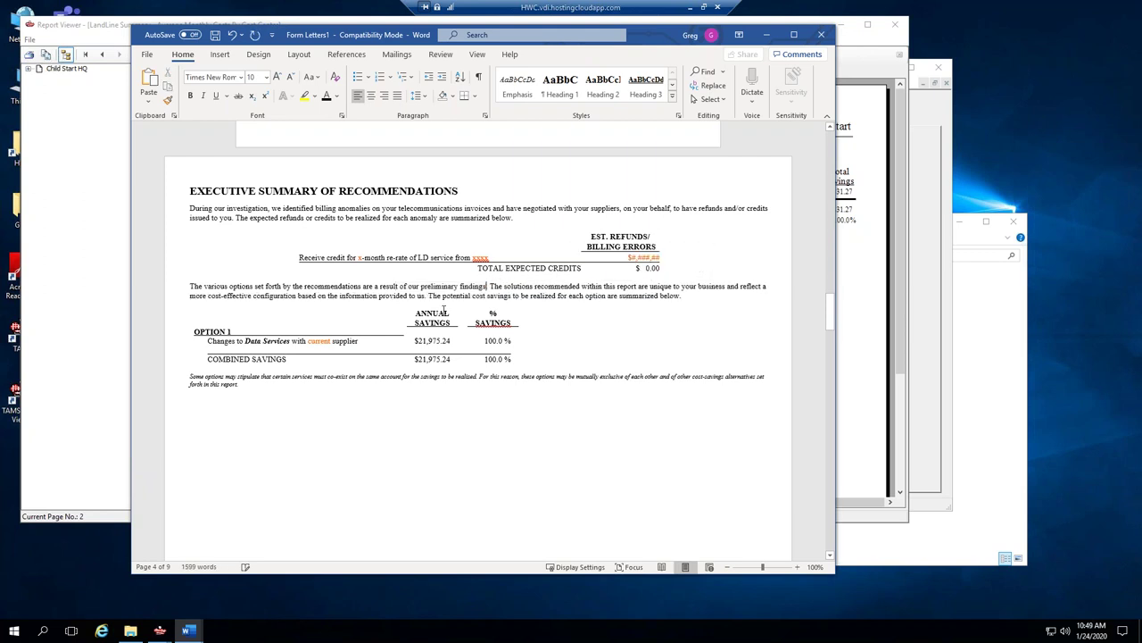
# Scroll to the Long Term Savings Estimate and select the Data Network row, Years 1–5.
pyautogui.scroll(-15, 348, 309)
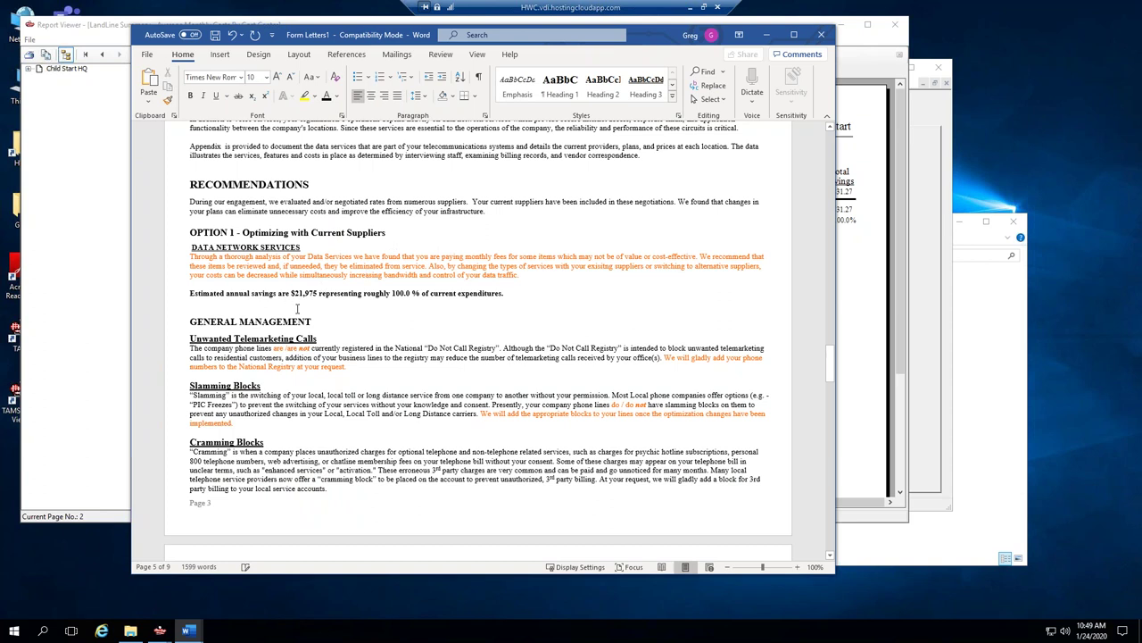
pyautogui.moveTo(186, 248); pyautogui.dragTo(500, 284)
pyautogui.scroll(-20, 439, 361)
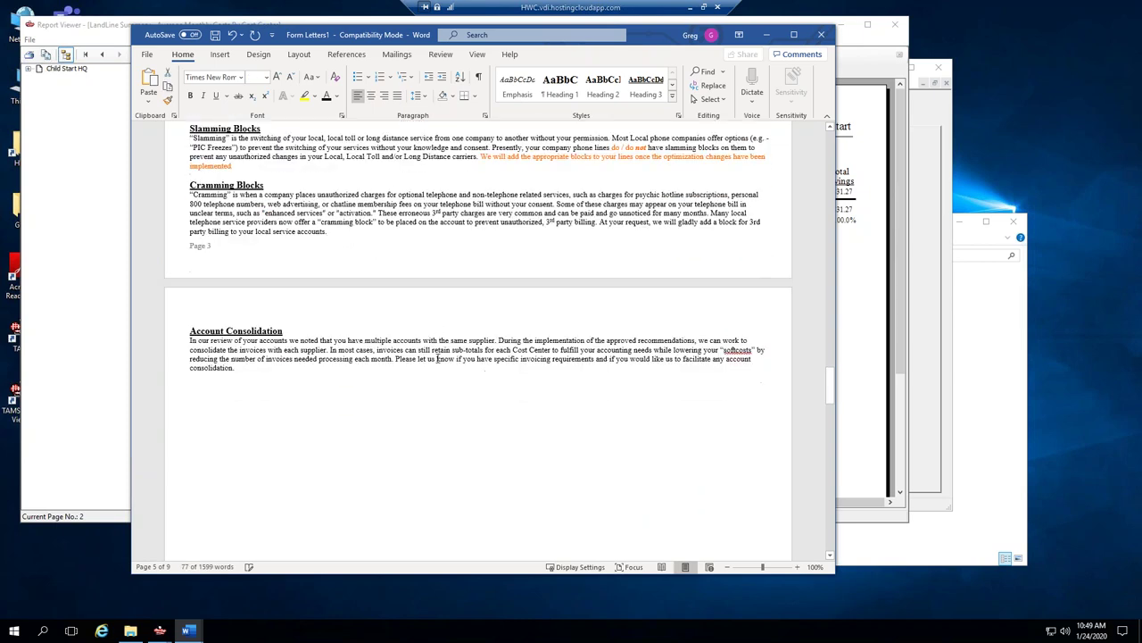
pyautogui.scroll(-6, 287, 257)
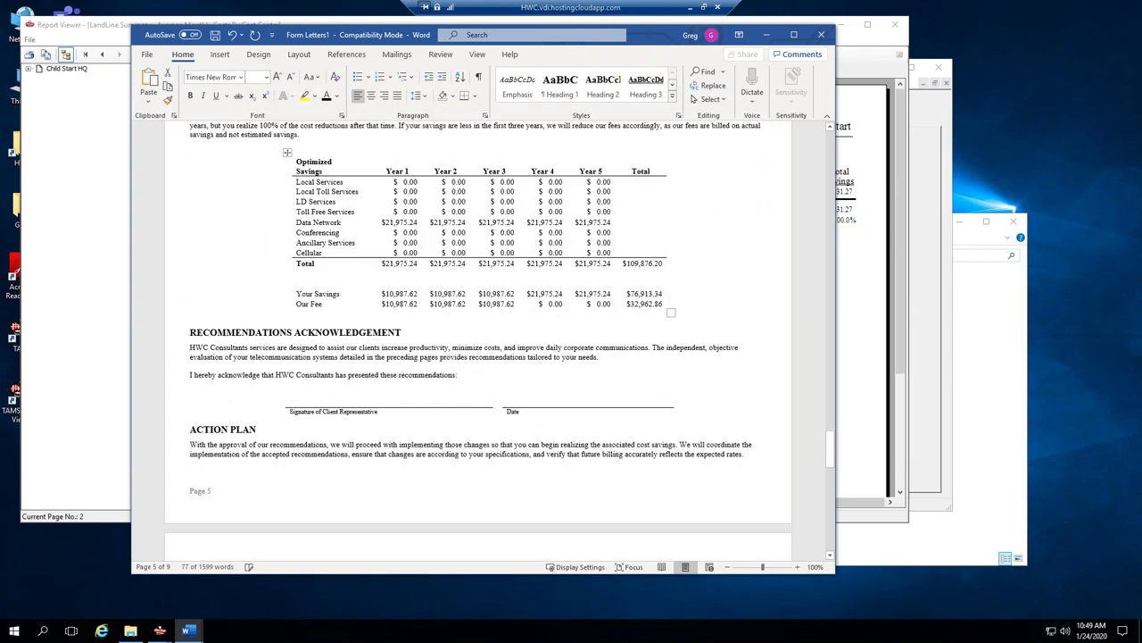
pyautogui.scroll(2, 287, 257)
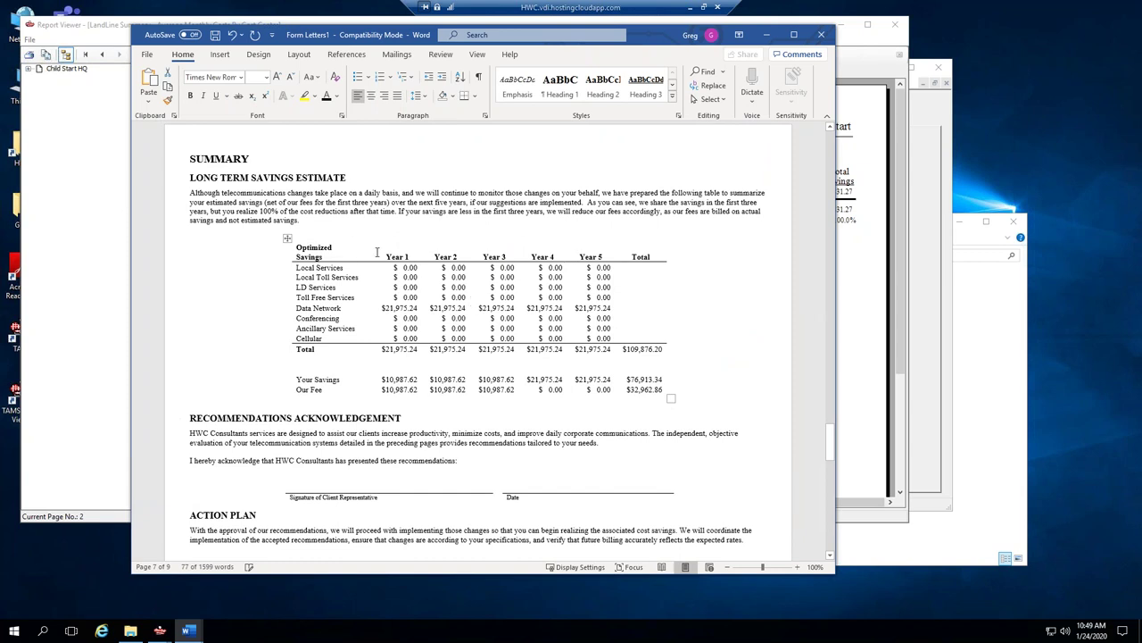
pyautogui.moveTo(386, 308); pyautogui.dragTo(596, 306)
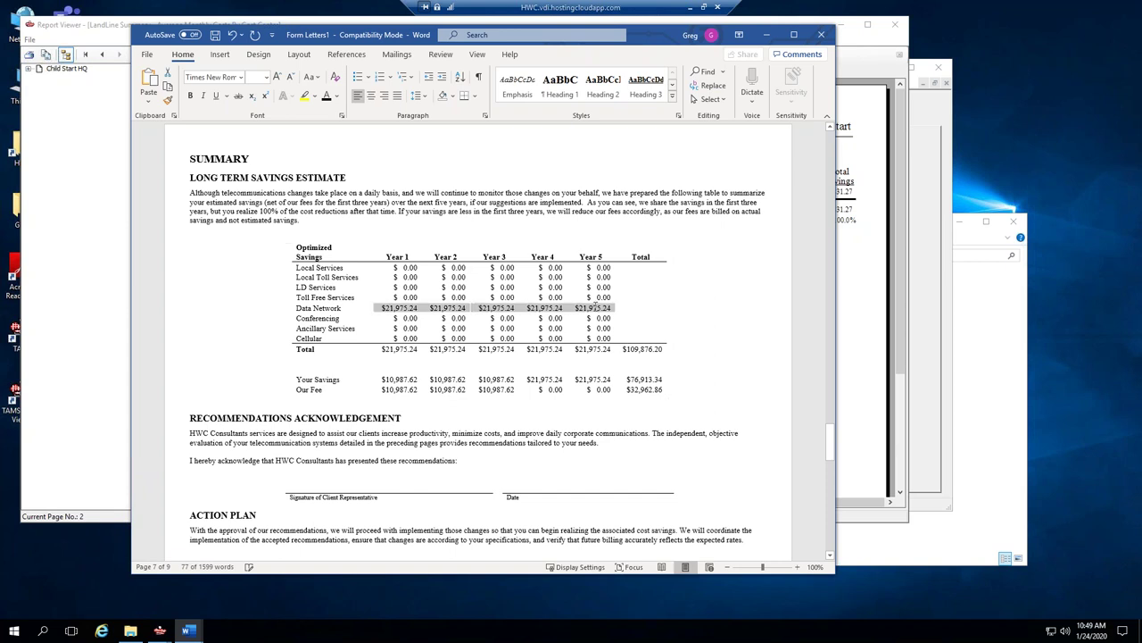
# Select the Years 1–3 and Years 4–5 savings cells, then narrow the Word window.
pyautogui.moveTo(388, 389); pyautogui.dragTo(498, 392)
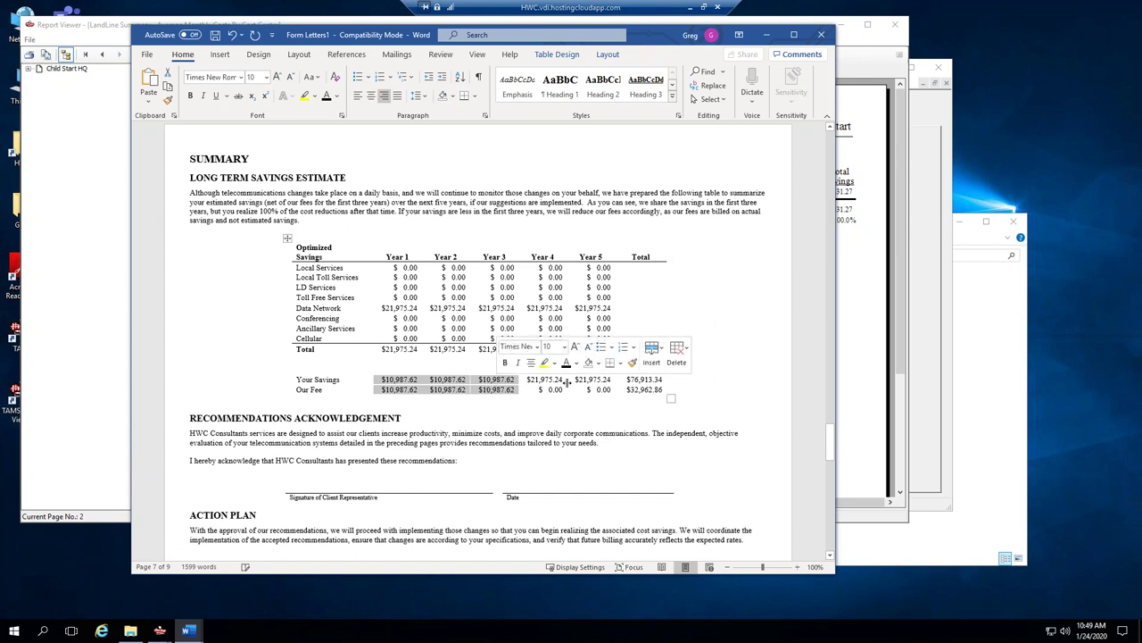
pyautogui.moveTo(529, 379); pyautogui.dragTo(600, 375)
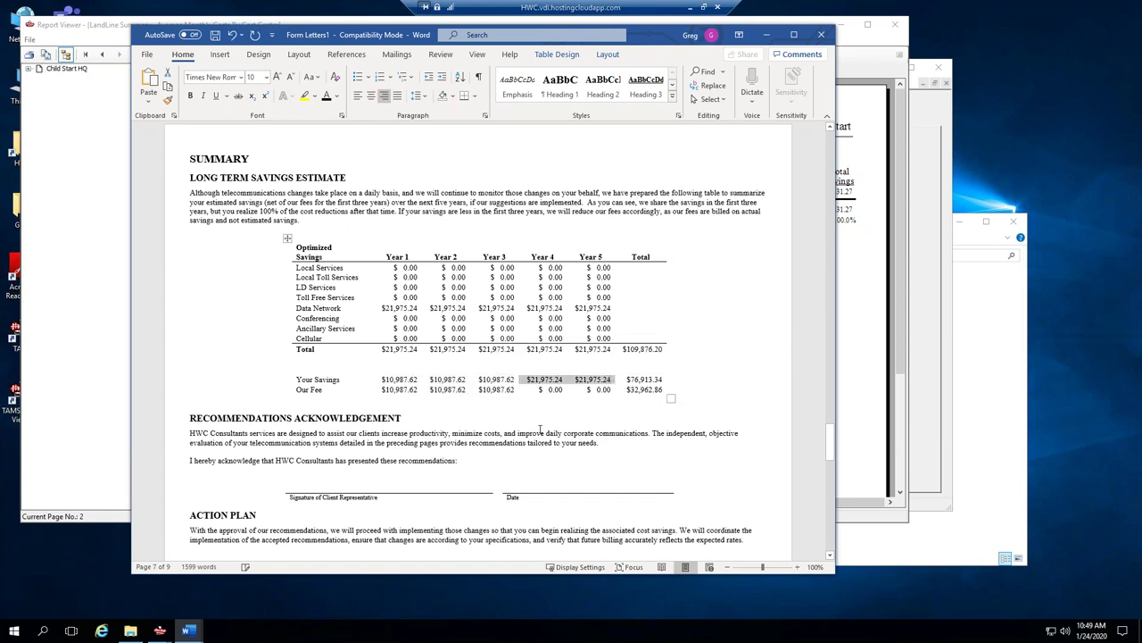
pyautogui.moveTo(837, 335); pyautogui.dragTo(767, 333)
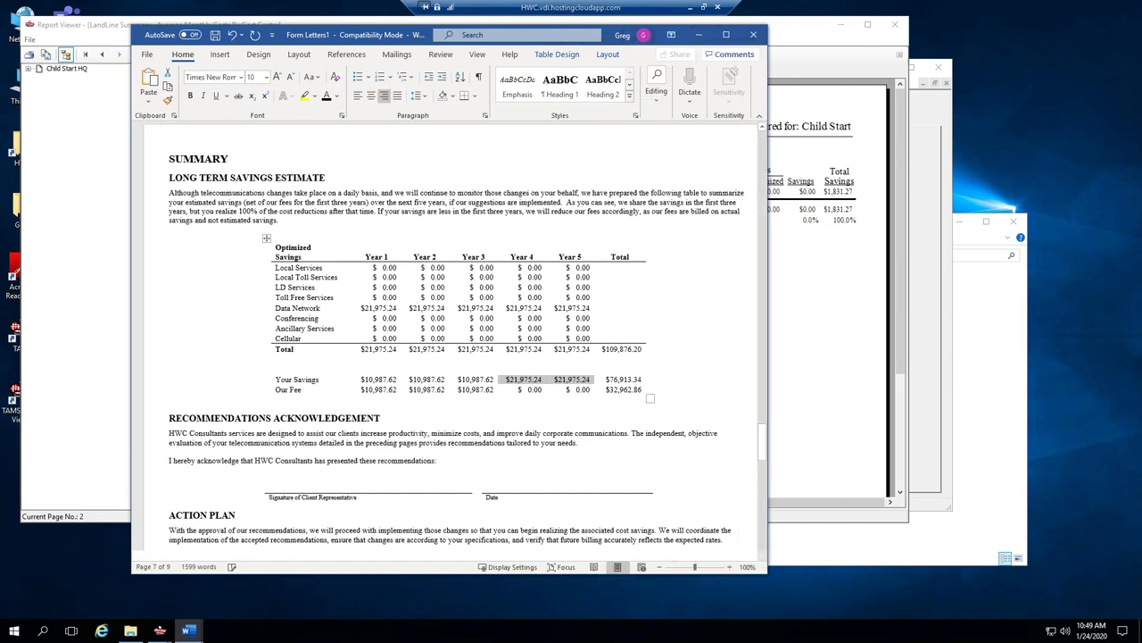
pyautogui.scroll(3, 491, 224)
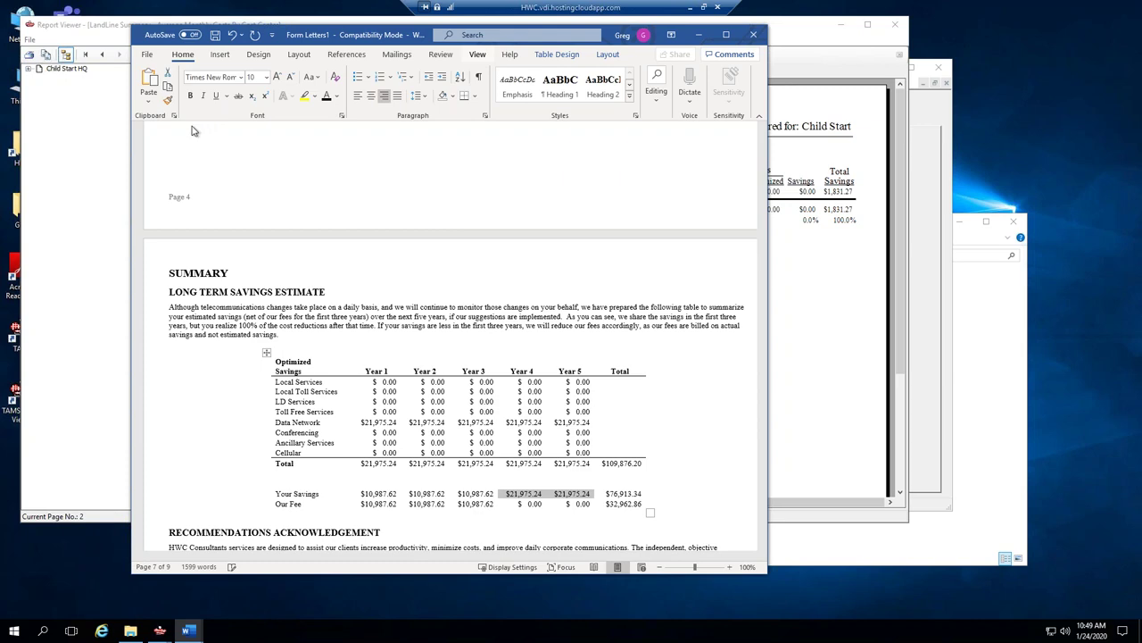
# Scroll through the table of contents, then close Form Letters1 choosing Don't Save.
pyautogui.scroll(-9, 385, 278)
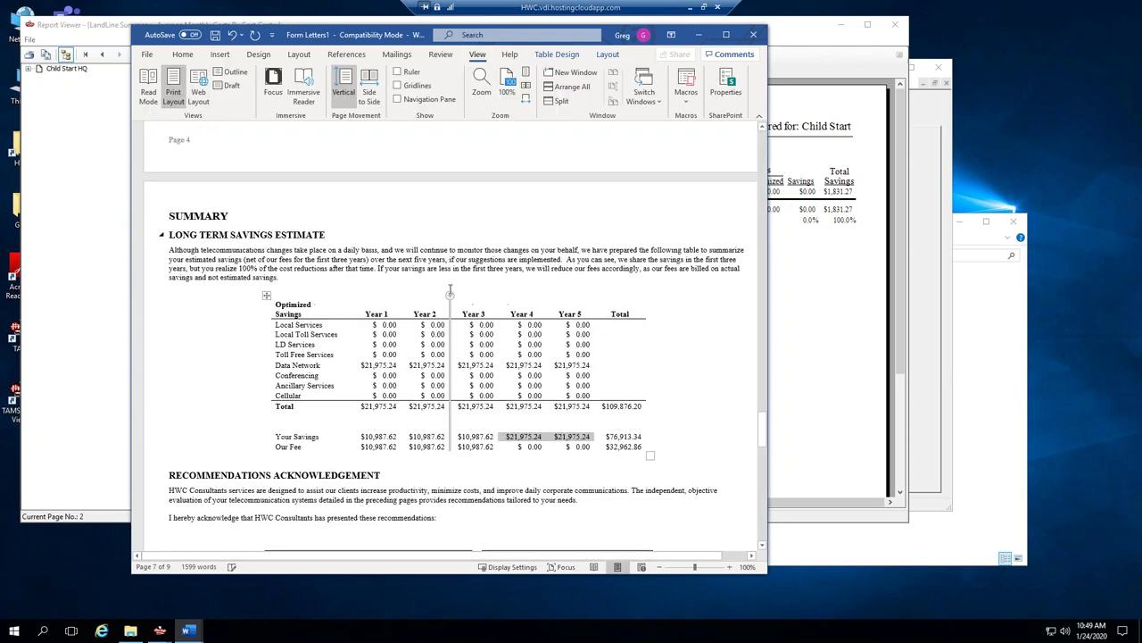
pyautogui.scroll(-6, 449, 335)
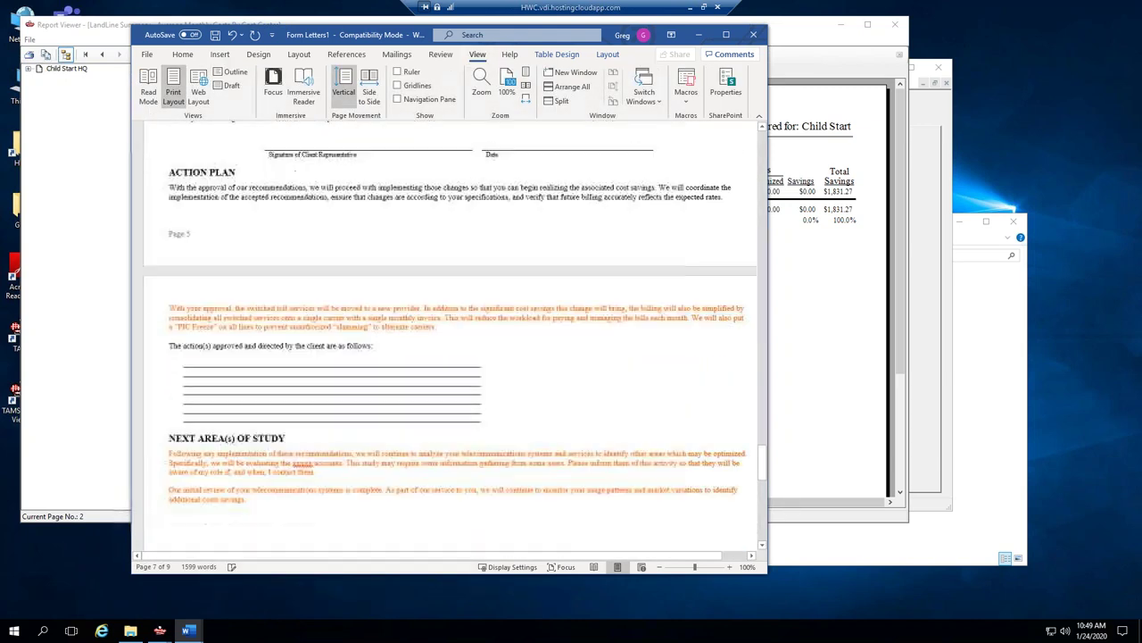
pyautogui.scroll(-4, 662, 332)
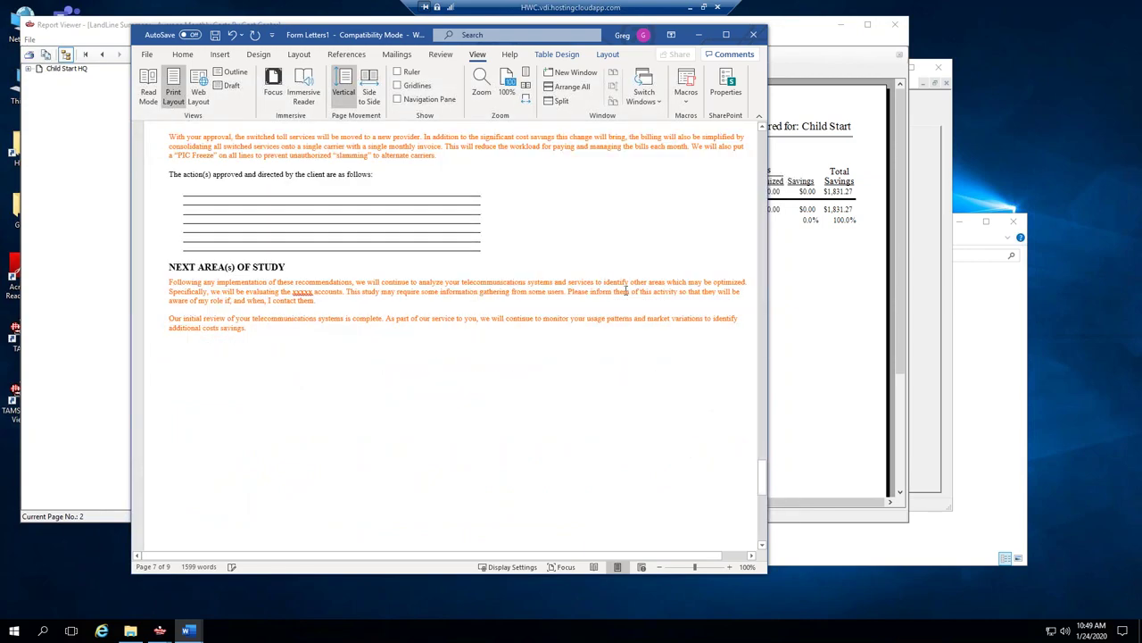
pyautogui.scroll(3, 662, 332)
pyautogui.scroll(20, 661, 336)
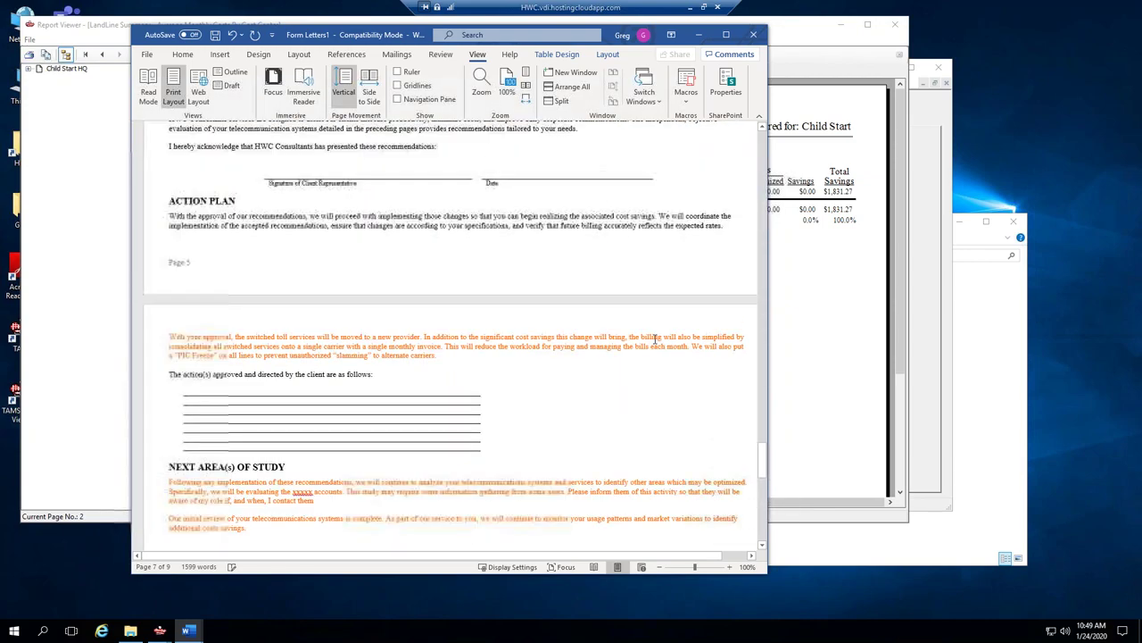
pyautogui.scroll(17, 451, 335)
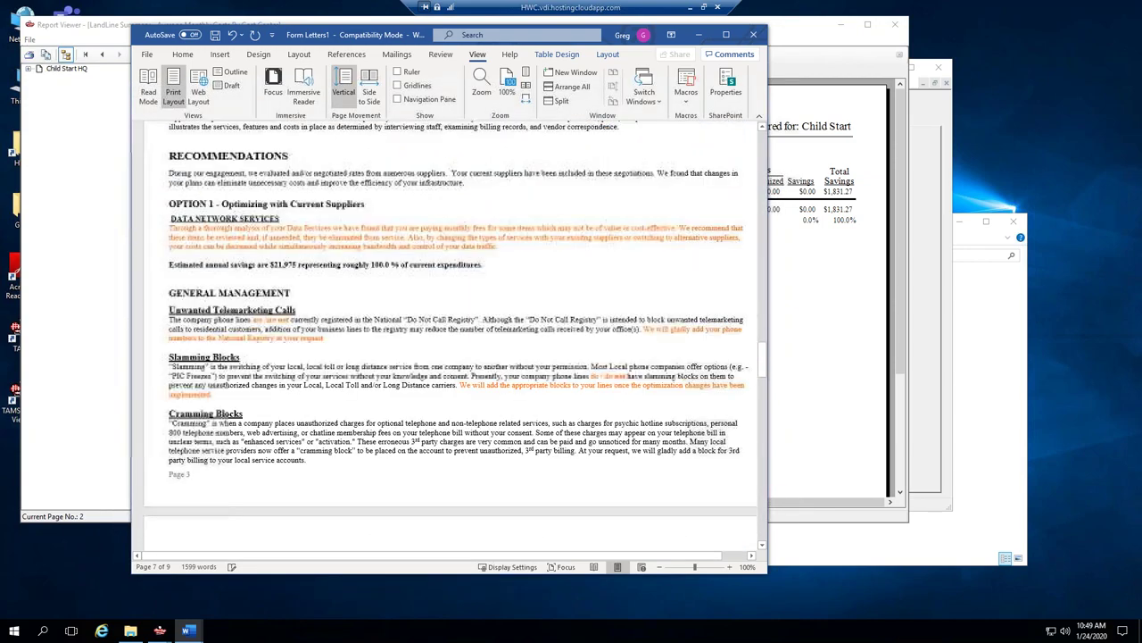
pyautogui.scroll(5, 450, 336)
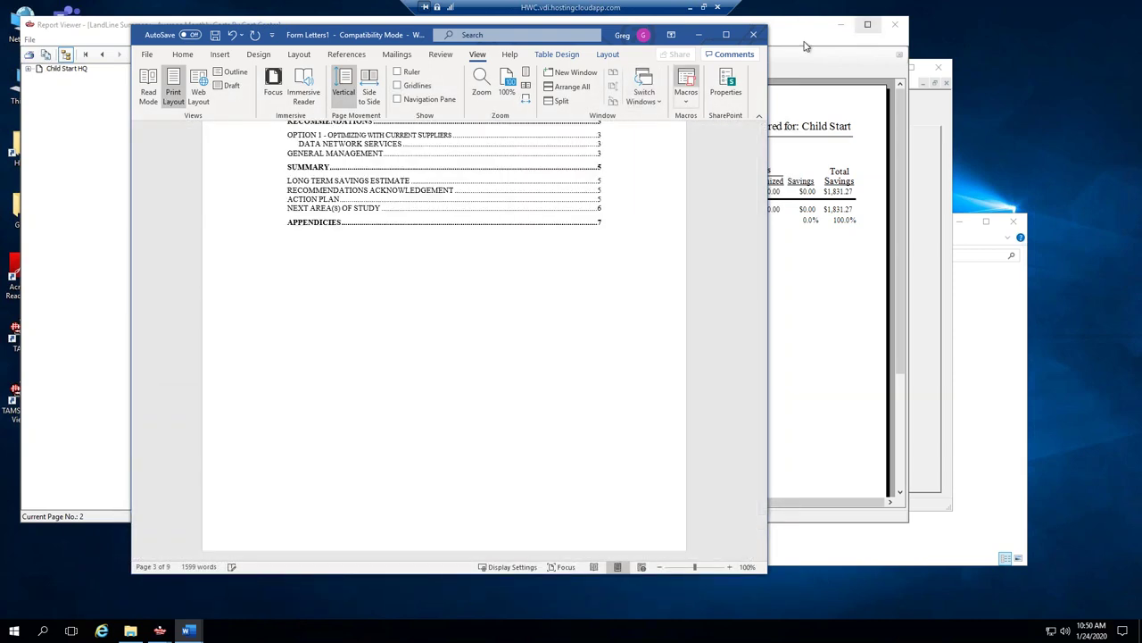
pyautogui.click(756, 36)
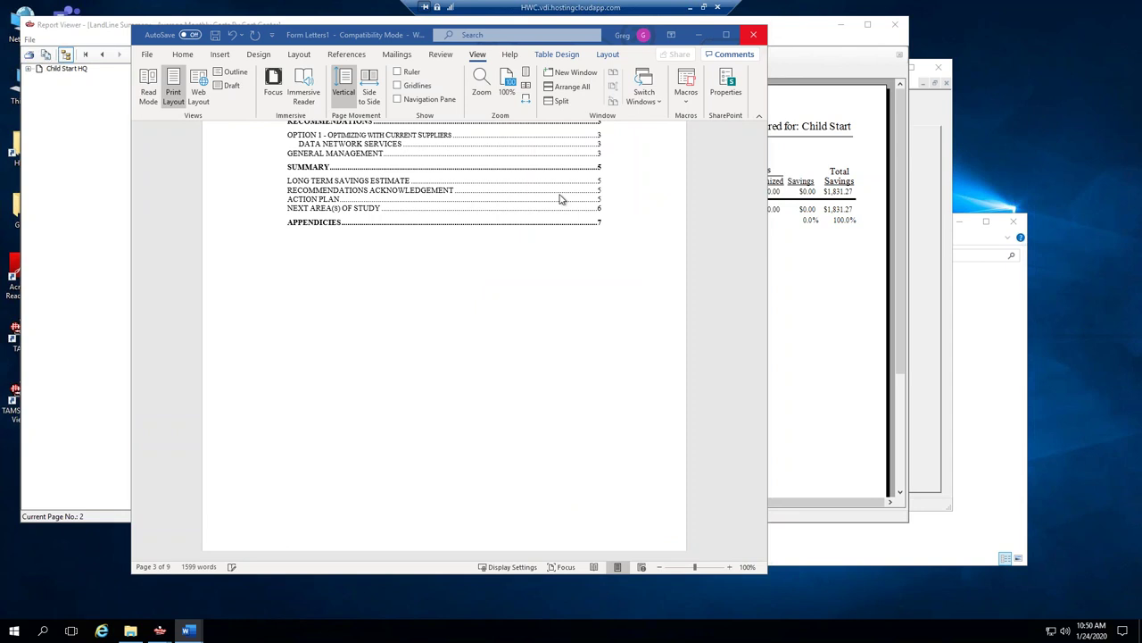
pyautogui.click(519, 393)
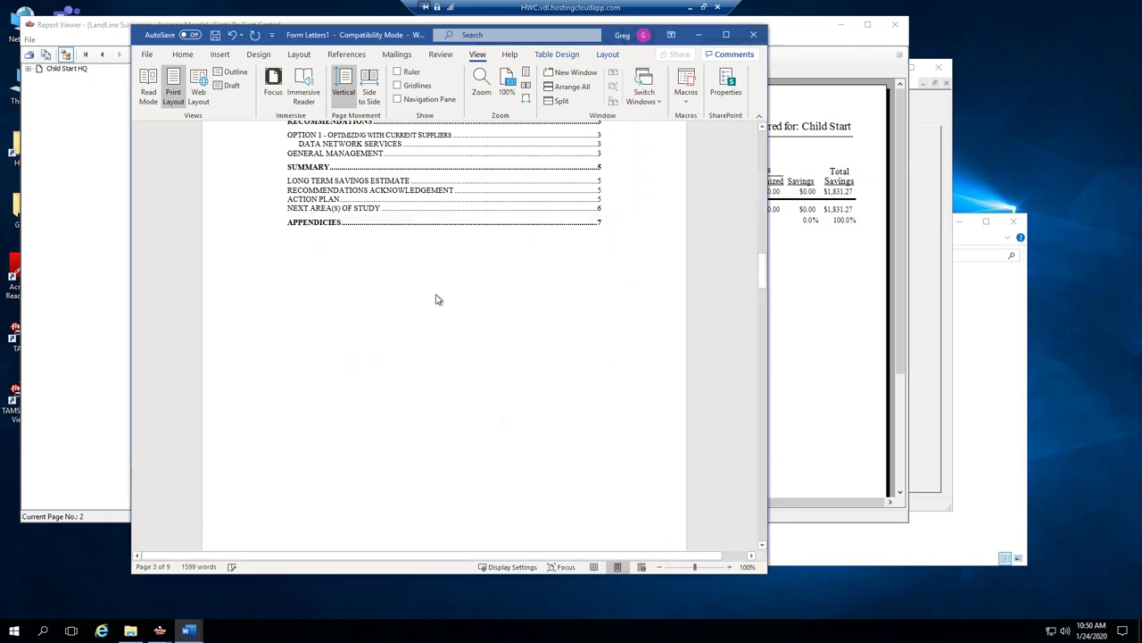
# Close the Report Viewer and narrow the Child Start TAMS Client Details window.
pyautogui.click(102, 30)
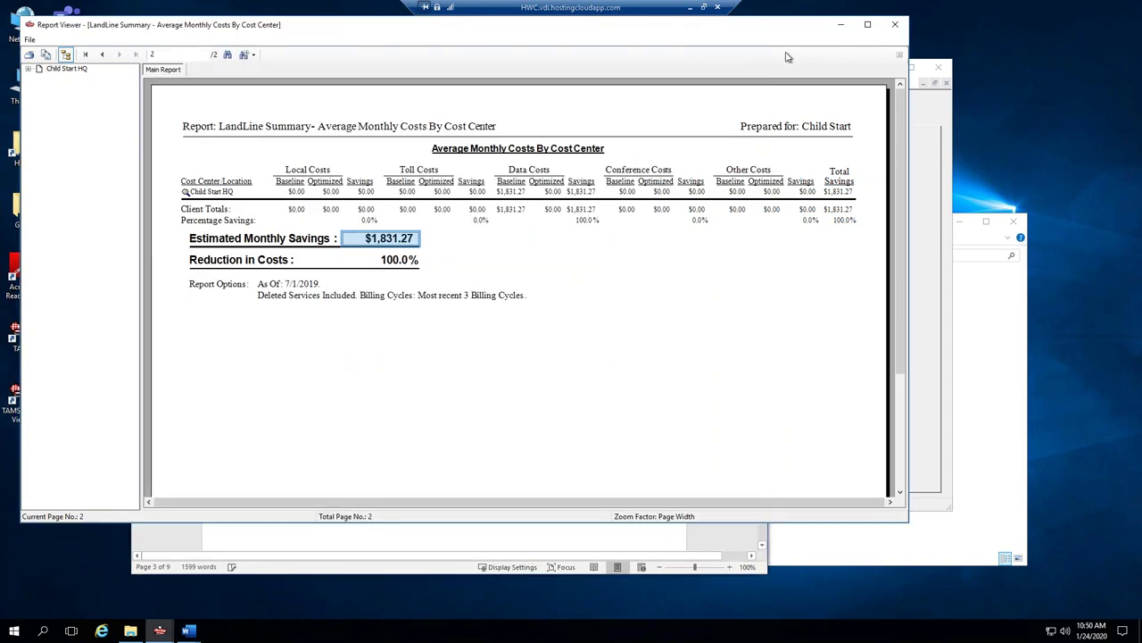
pyautogui.hotkey('alt', 'Tab')
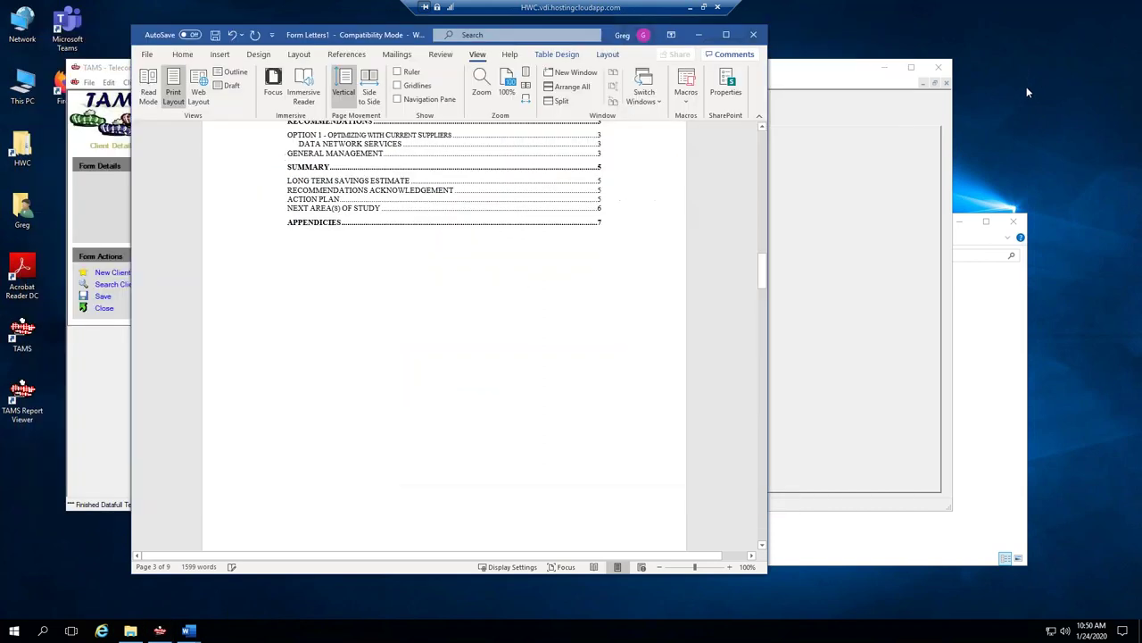
pyautogui.hotkey('ctrl', 'v')
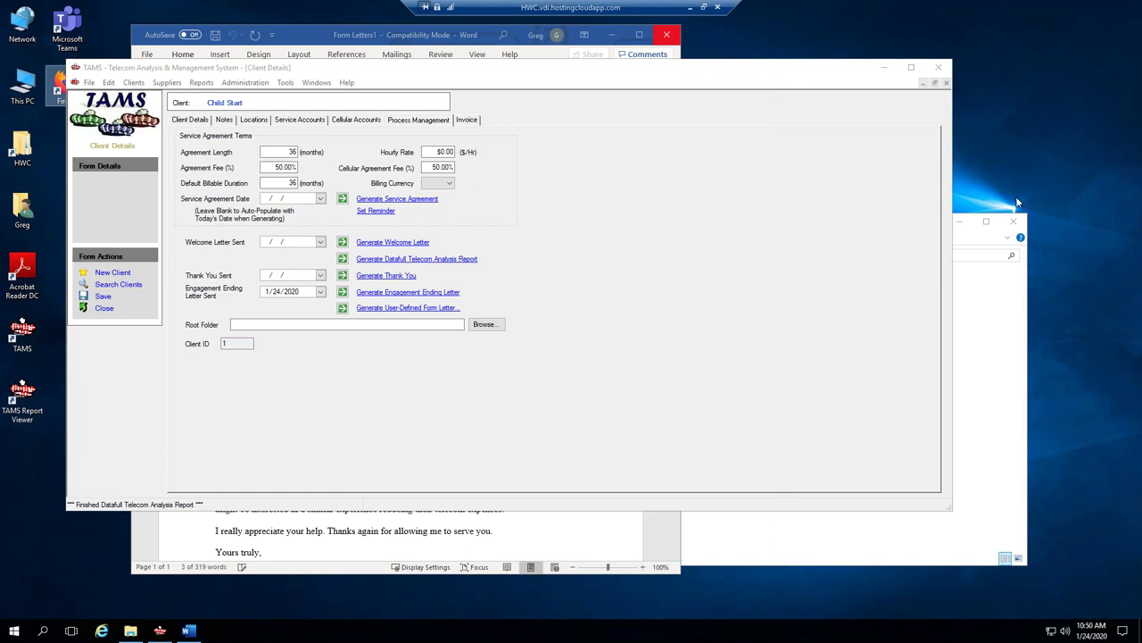
pyautogui.moveTo(953, 182); pyautogui.dragTo(816, 184)
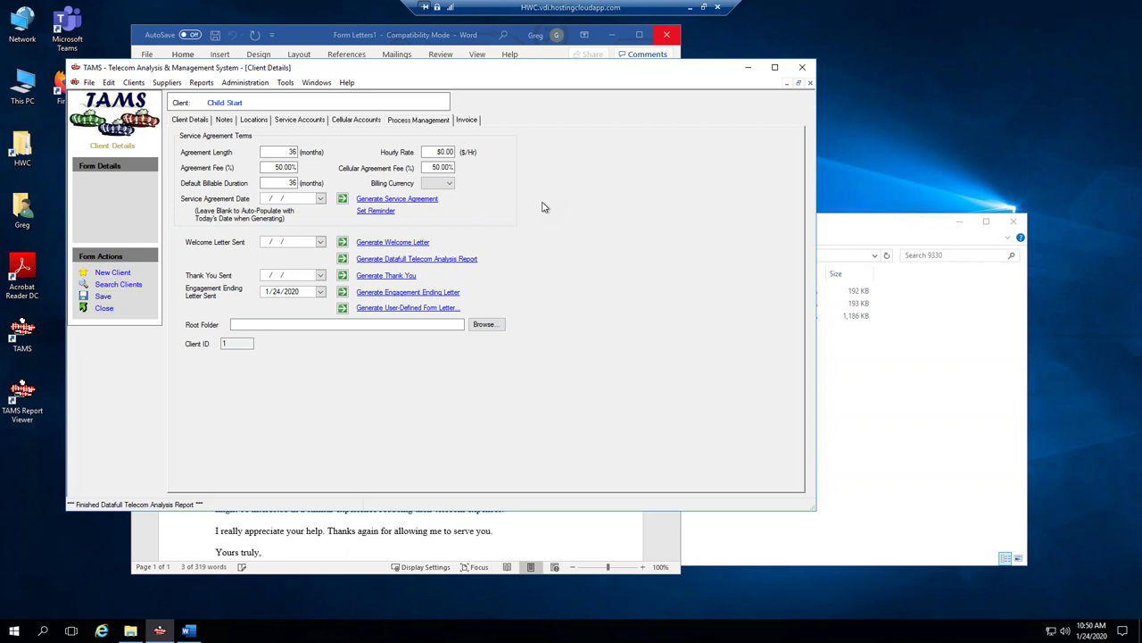
# Regenerate the Datafull Telecom Analysis Report, dismiss the consultant fax notice, then minimize TAMS.
pyautogui.click(437, 259)
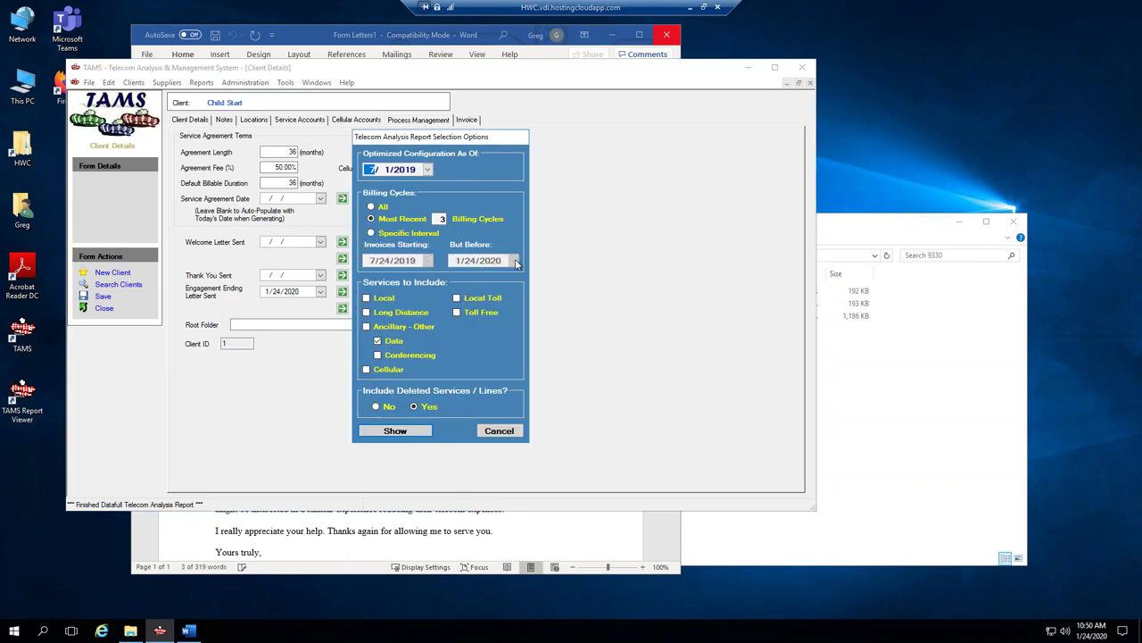
pyautogui.click(397, 430)
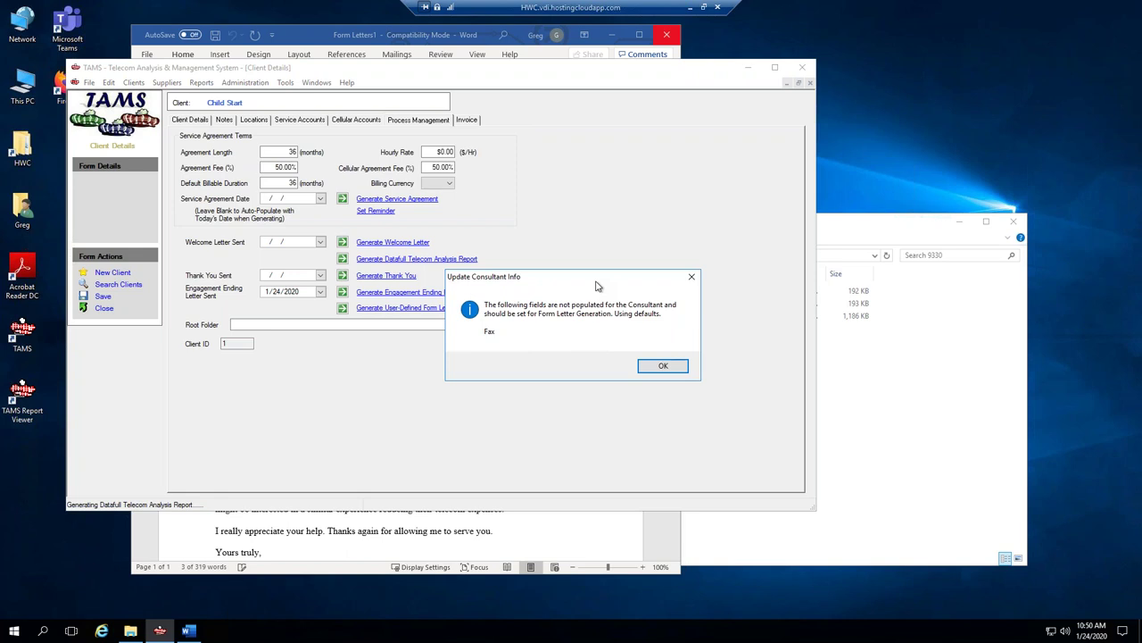
pyautogui.click(663, 366)
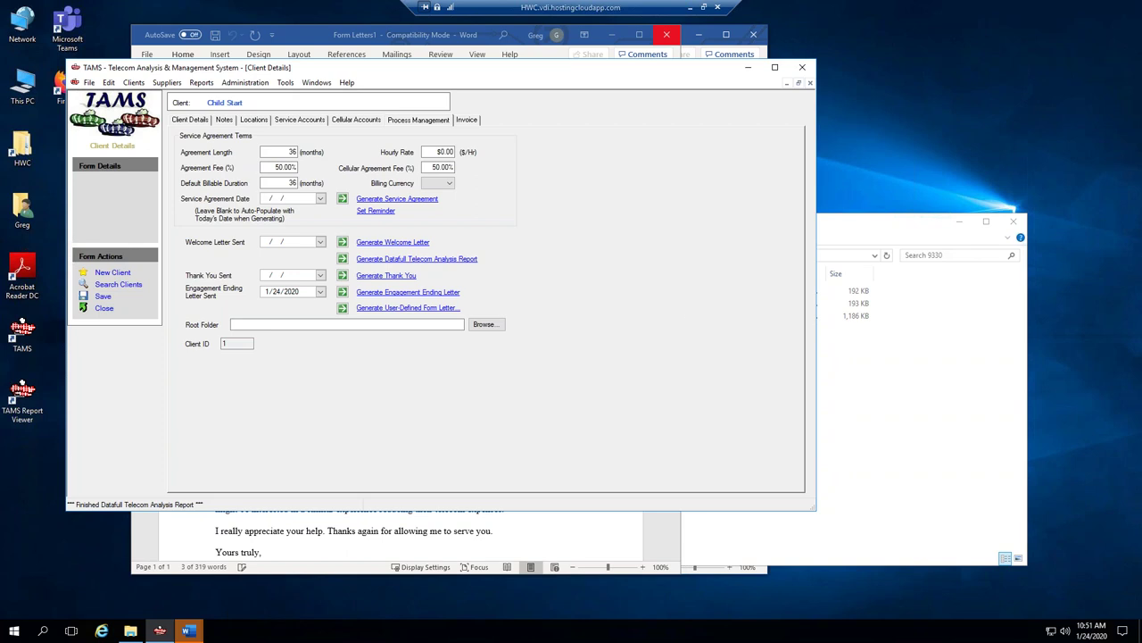
pyautogui.click(755, 71)
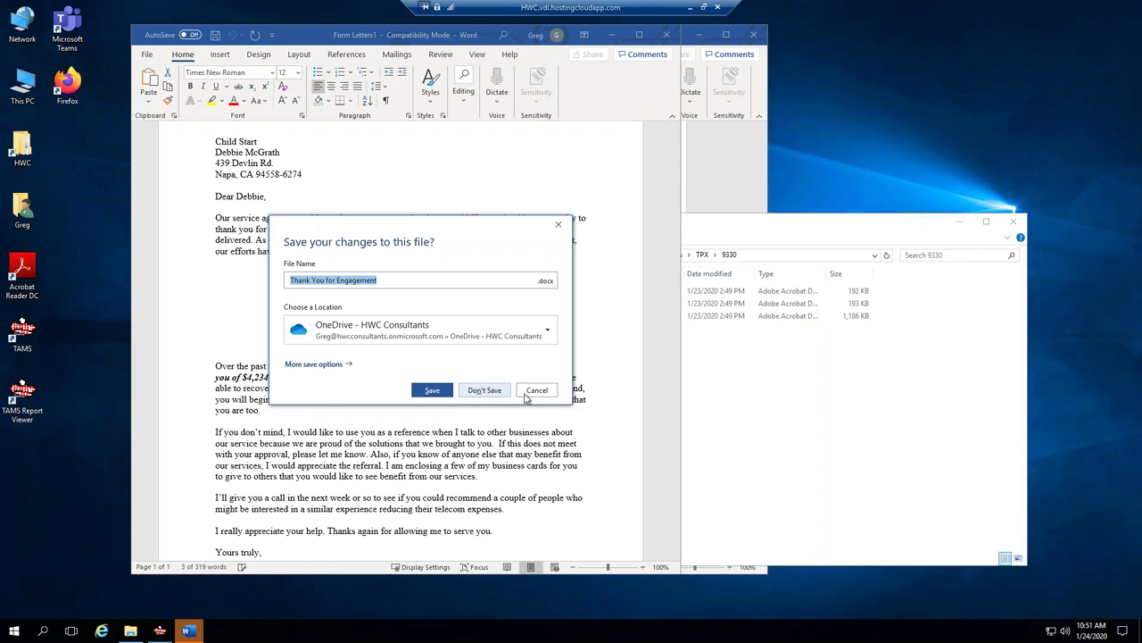
# Close the thank-you letter Letter1 without saving it.
pyautogui.click(534, 391)
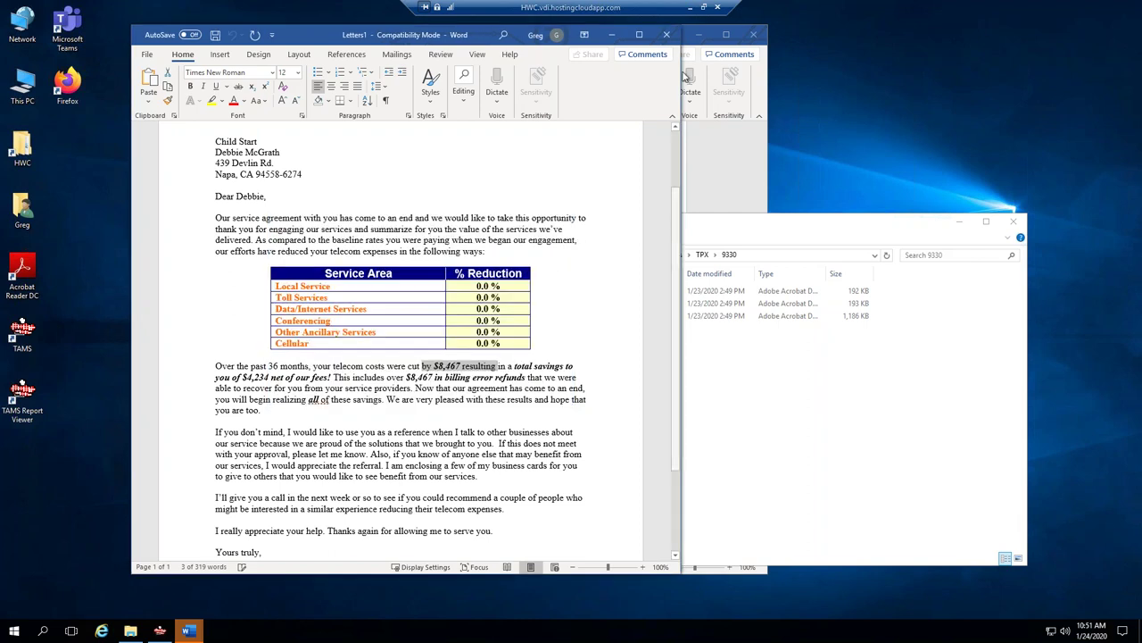
pyautogui.click(676, 35)
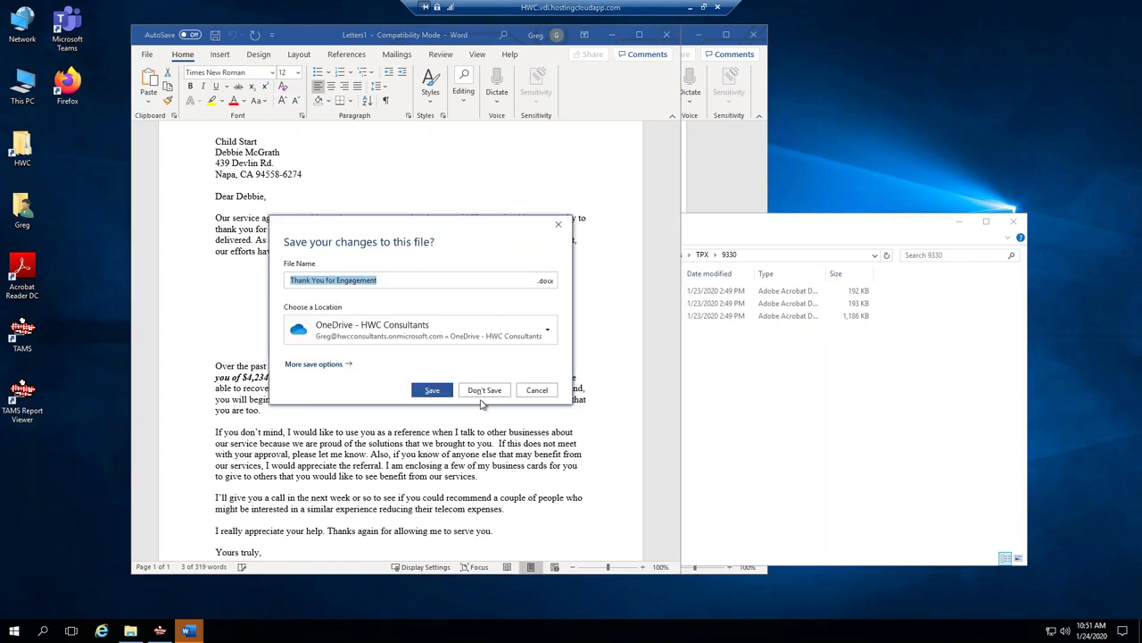
pyautogui.click(473, 392)
# Scroll Form Letters1 down to the Long Term Savings Estimate table totalling $109,876.20.
pyautogui.scroll(5, 755, 166)
pyautogui.scroll(-3, 551, 302)
pyautogui.scroll(-15, 551, 302)
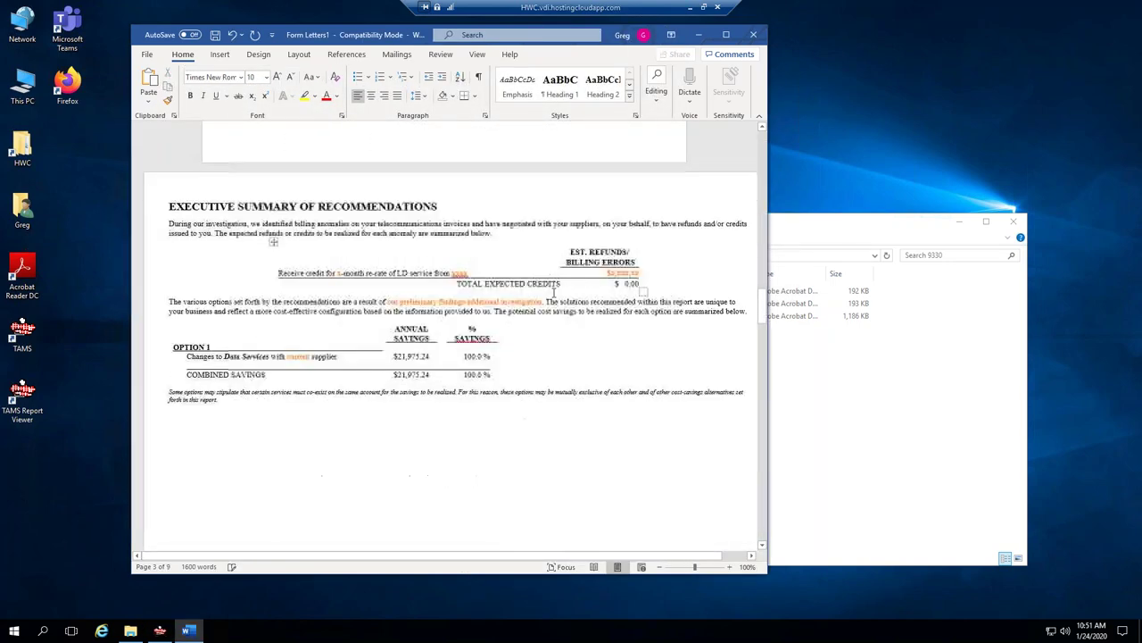
pyautogui.scroll(-10, 541, 288)
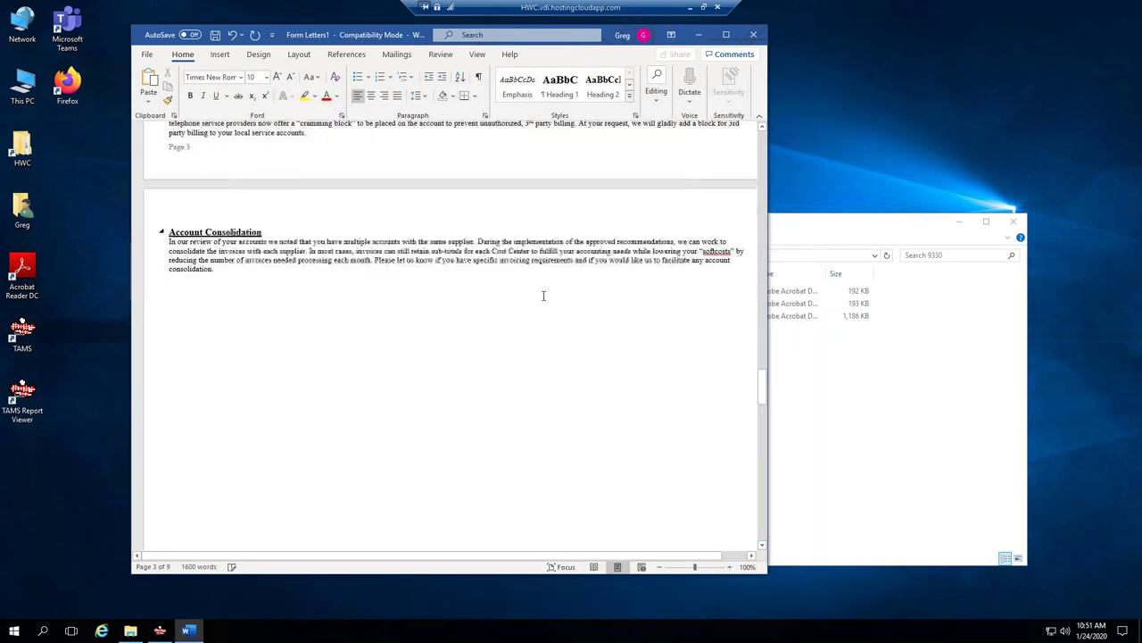
pyautogui.scroll(-1, 556, 415)
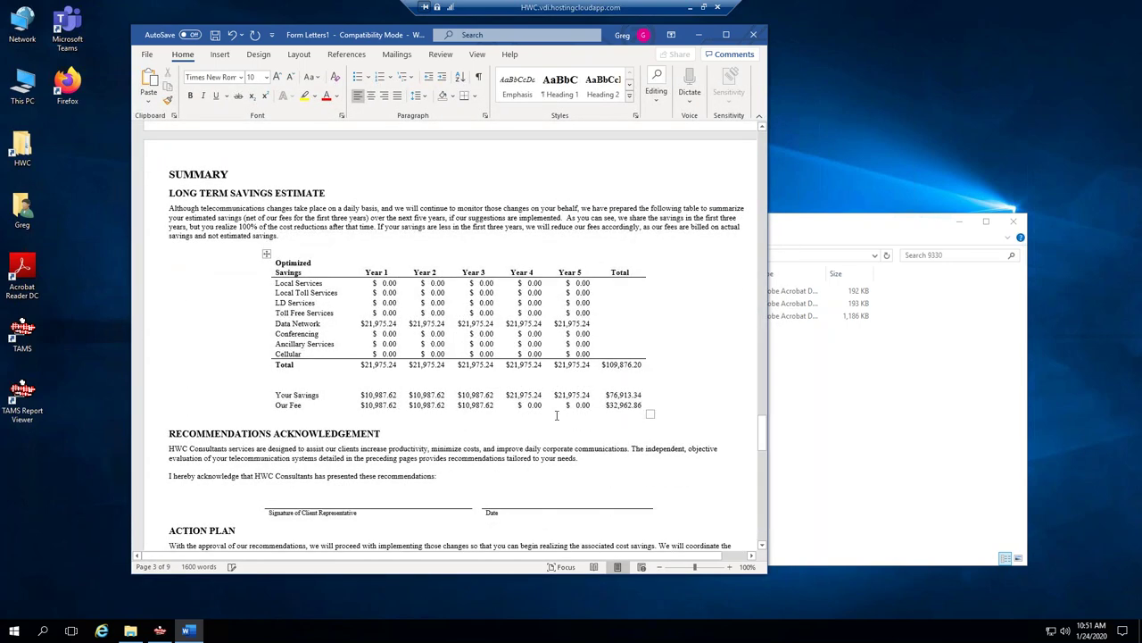
# Highlight the $32,962.86 Our Fee total in the Form Letters1 report.
pyautogui.moveTo(607, 405); pyautogui.dragTo(644, 403)
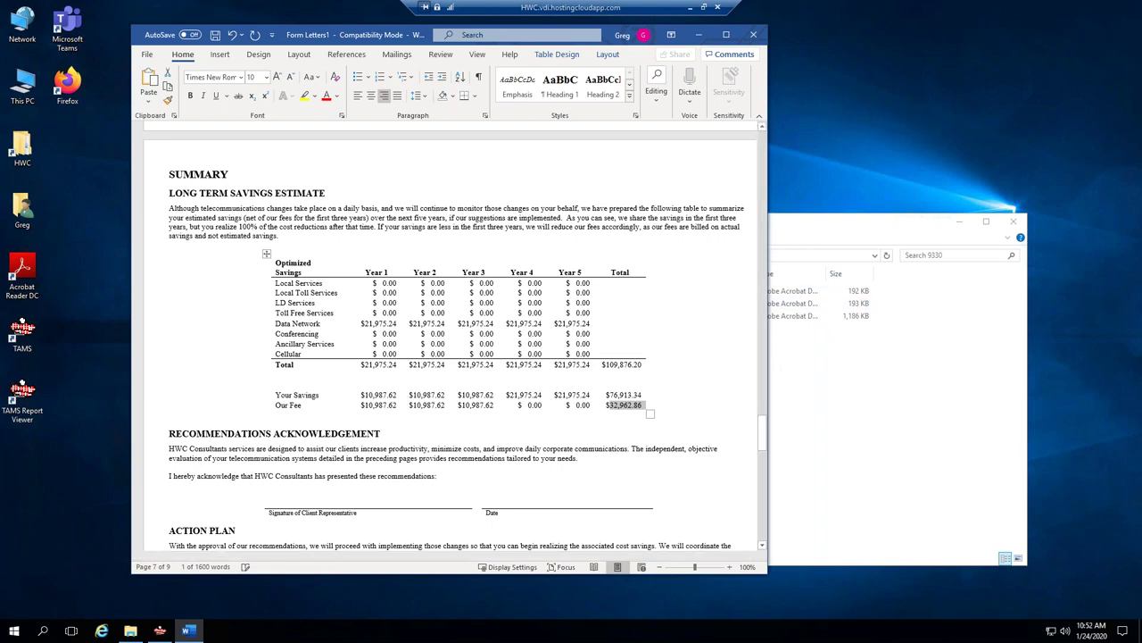
pyautogui.moveTo(764, 432); pyautogui.dragTo(763, 447)
pyautogui.scroll(2, 580, 129)
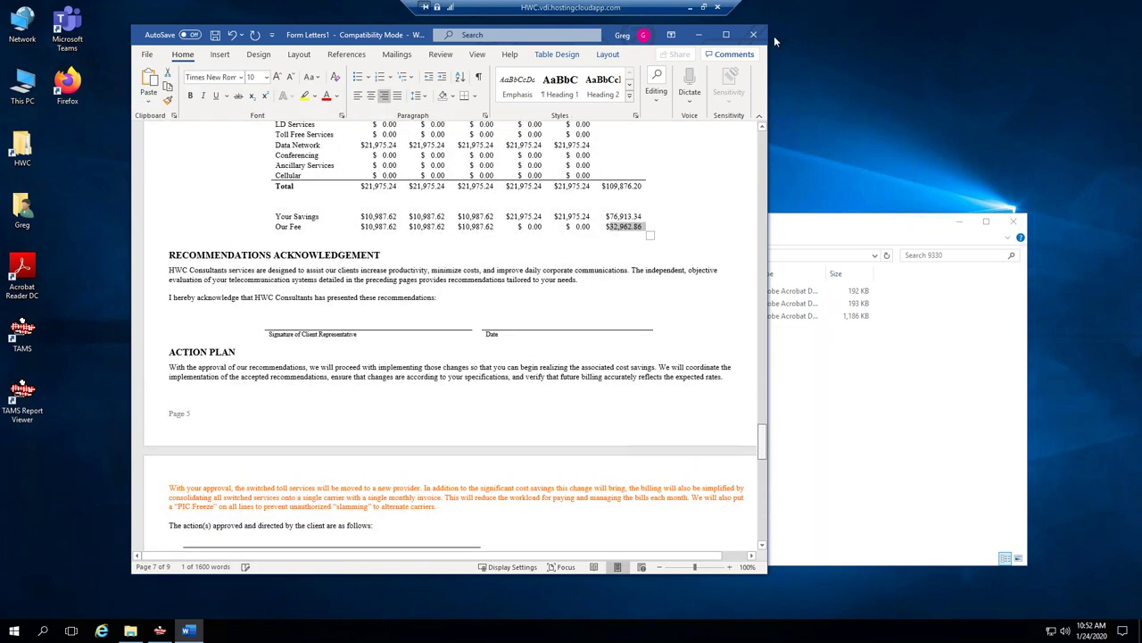
# Close Form Letters1, discarding its unsaved changes.
pyautogui.moveTo(352, 34); pyautogui.dragTo(348, 46)
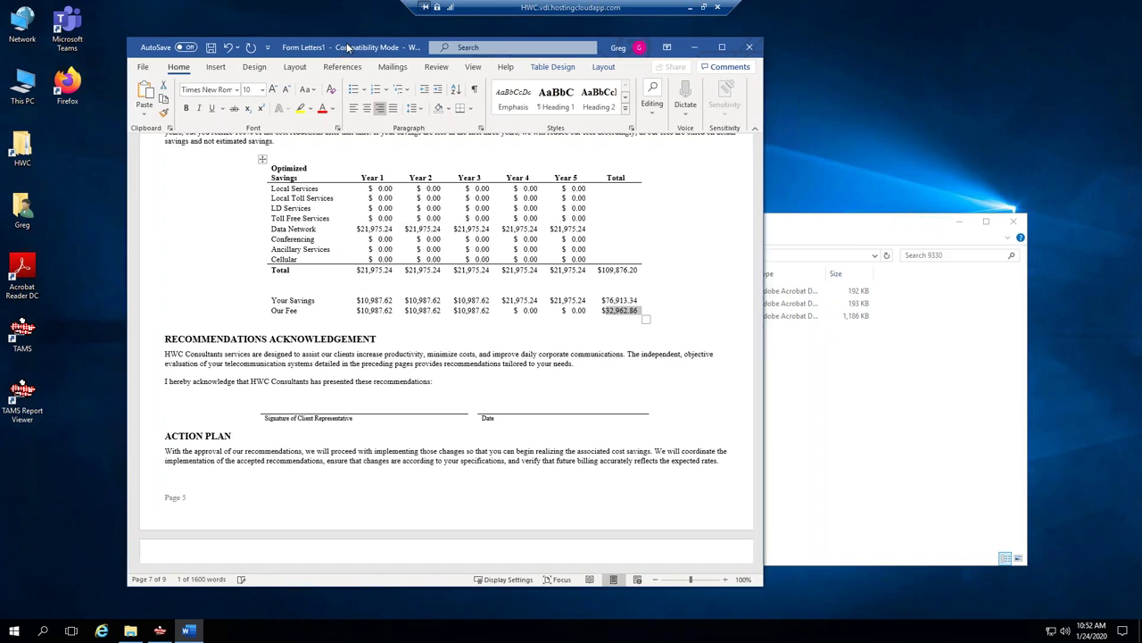
pyautogui.click(750, 48)
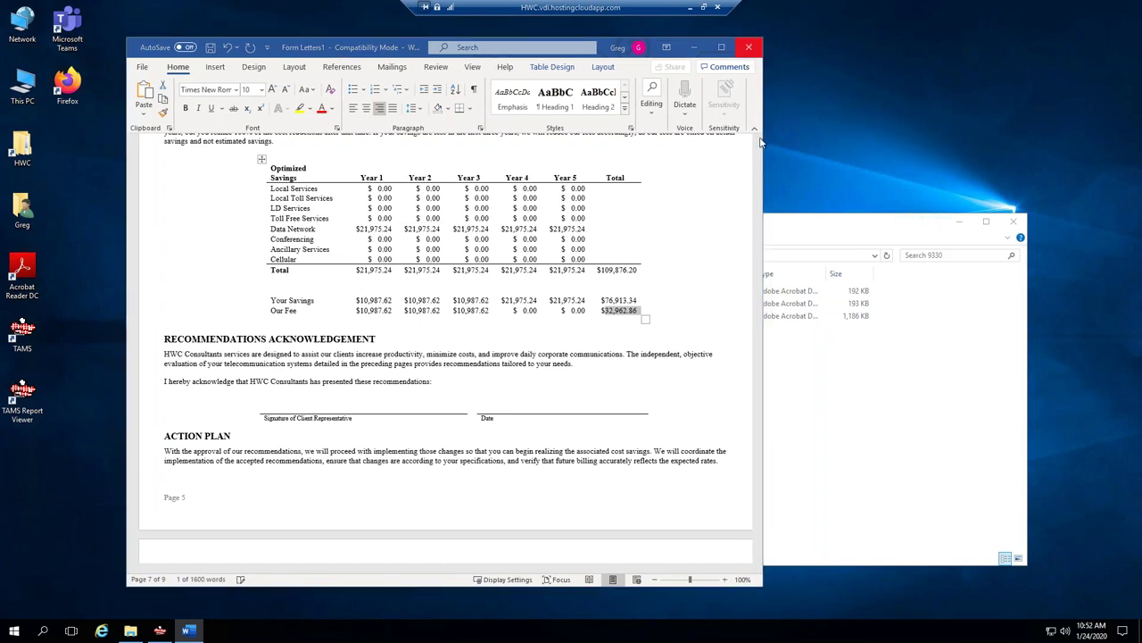
pyautogui.click(522, 403)
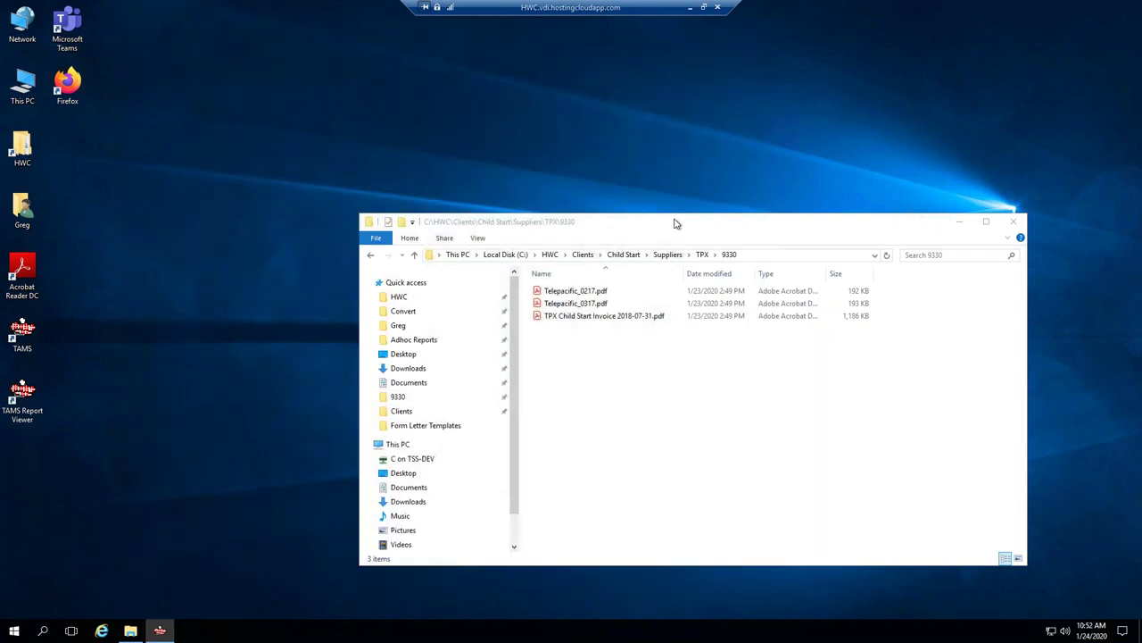
# Close the TPX 9330 Explorer window and bring TAMS Child Start details to the front.
pyautogui.click(1014, 221)
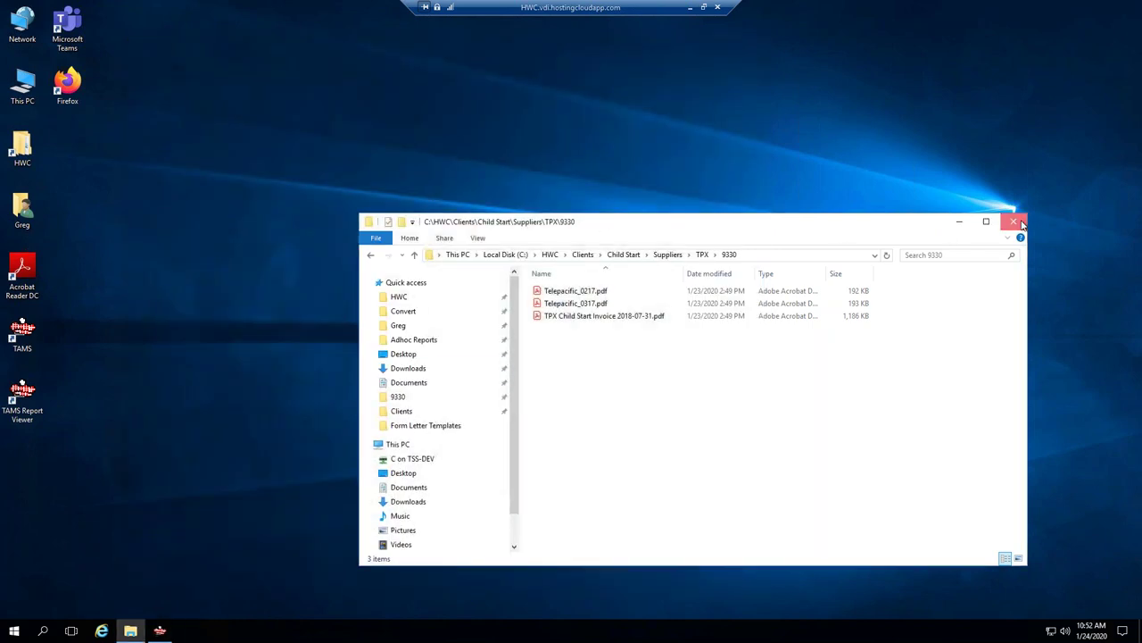
pyautogui.click(159, 631)
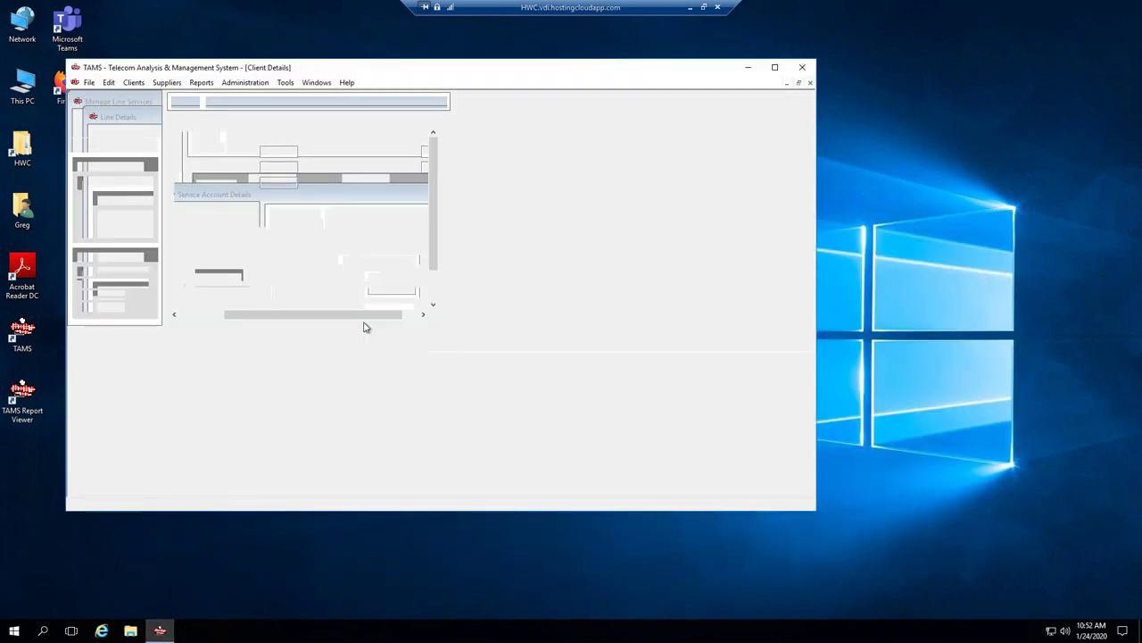
pyautogui.moveTo(408, 74); pyautogui.dragTo(450, 78)
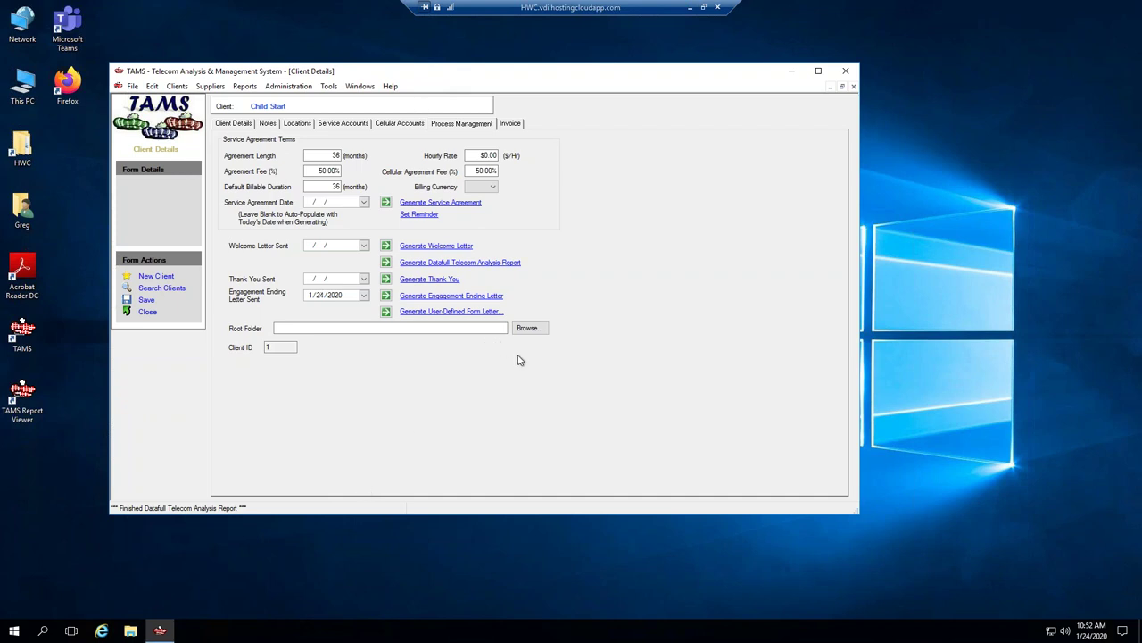
# Set Child Start's root folder to C:\HWC\Clients\Child Start and save the client record.
pyautogui.click(529, 328)
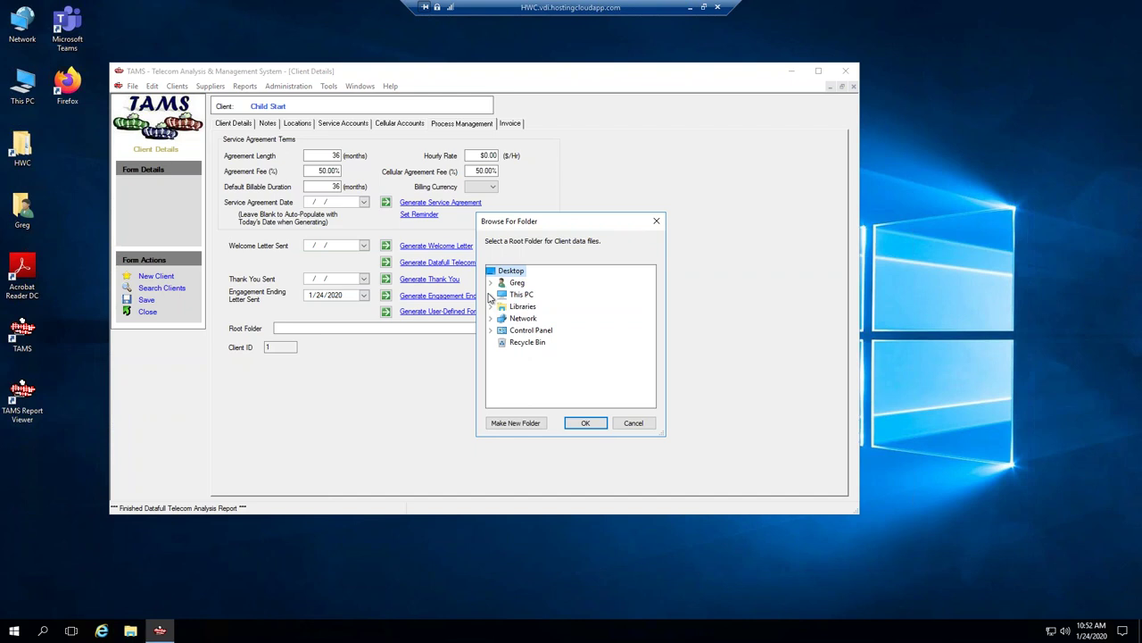
pyautogui.click(490, 295)
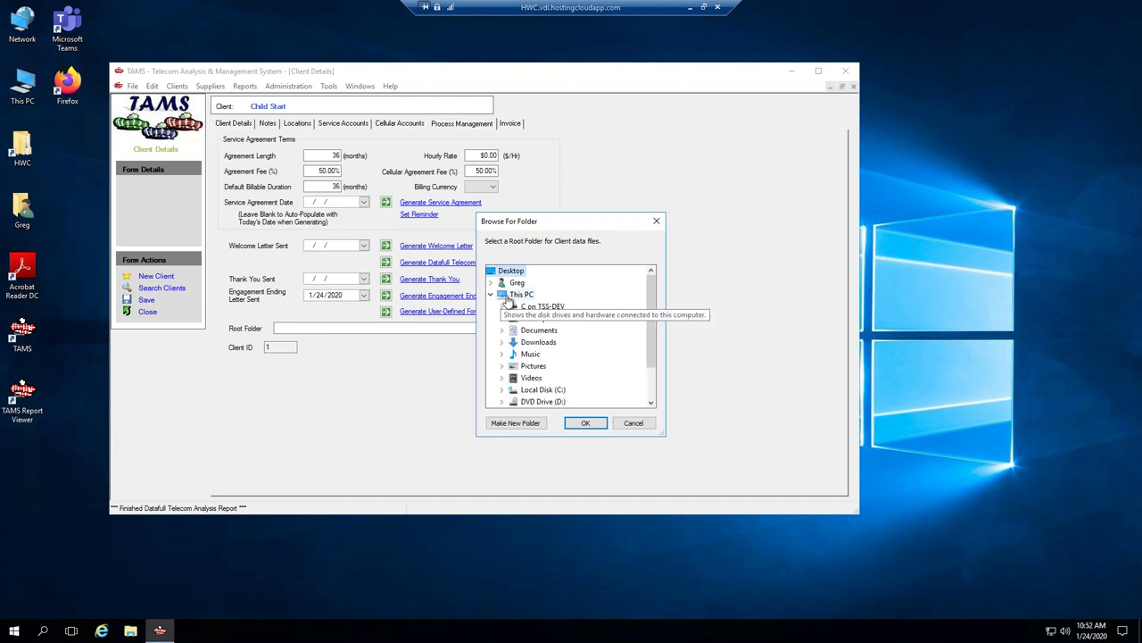
pyautogui.click(503, 390)
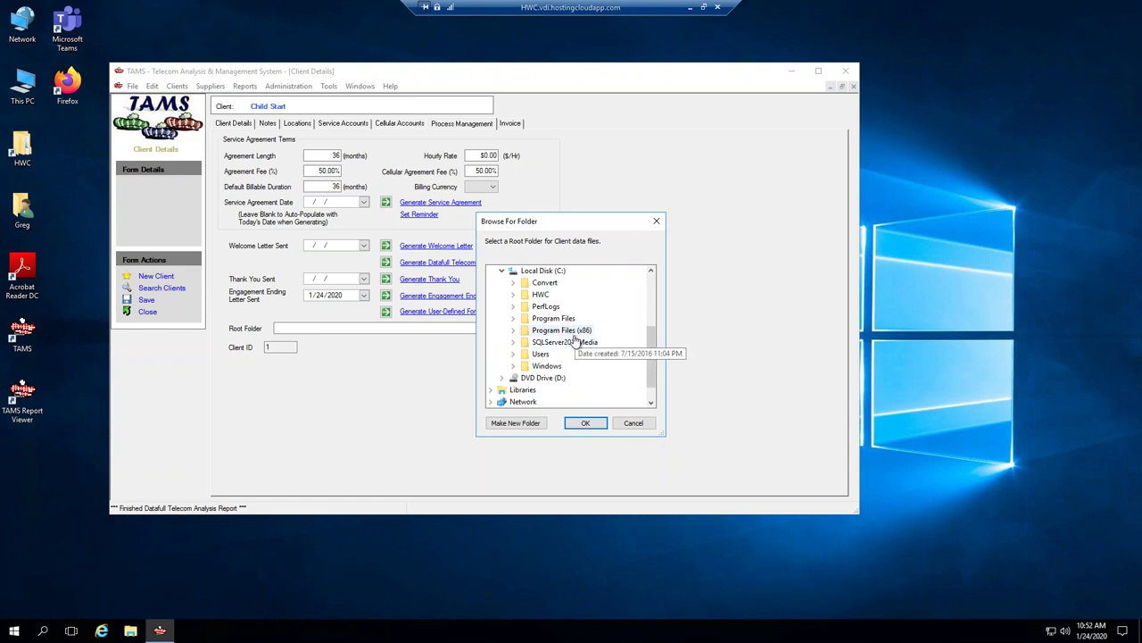
pyautogui.click(513, 295)
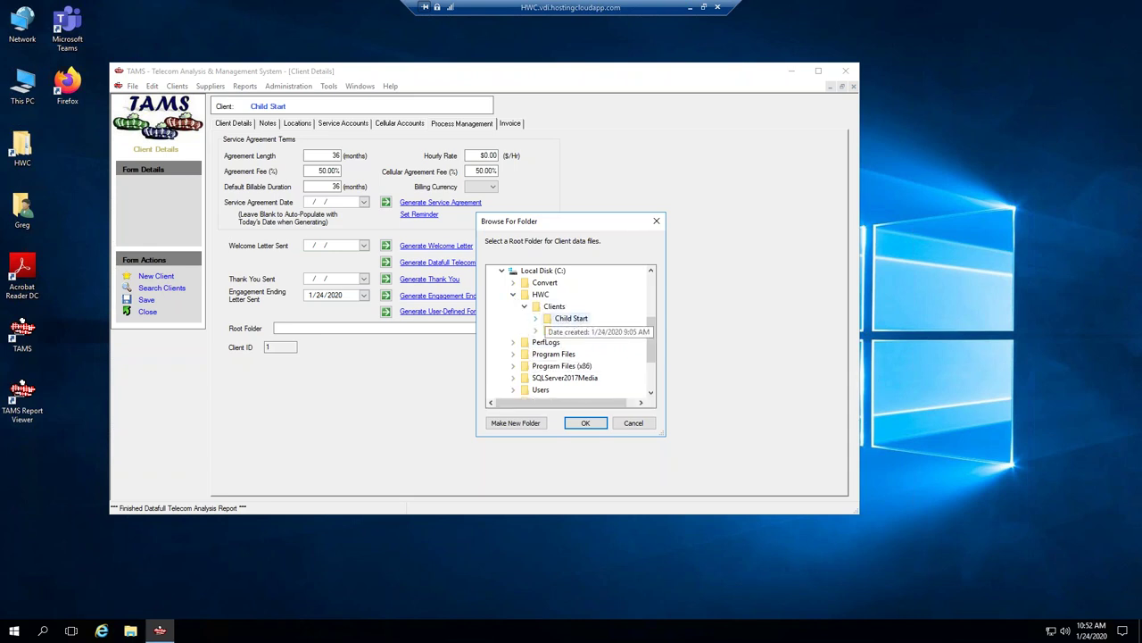
pyautogui.click(535, 318)
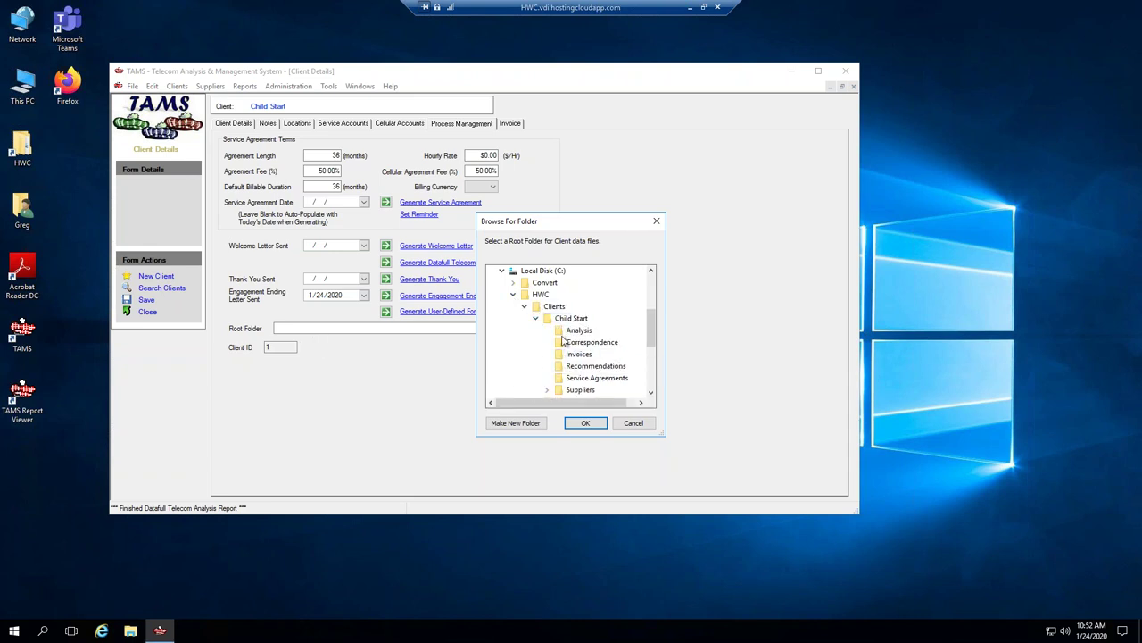
pyautogui.click(569, 318)
pyautogui.click(597, 426)
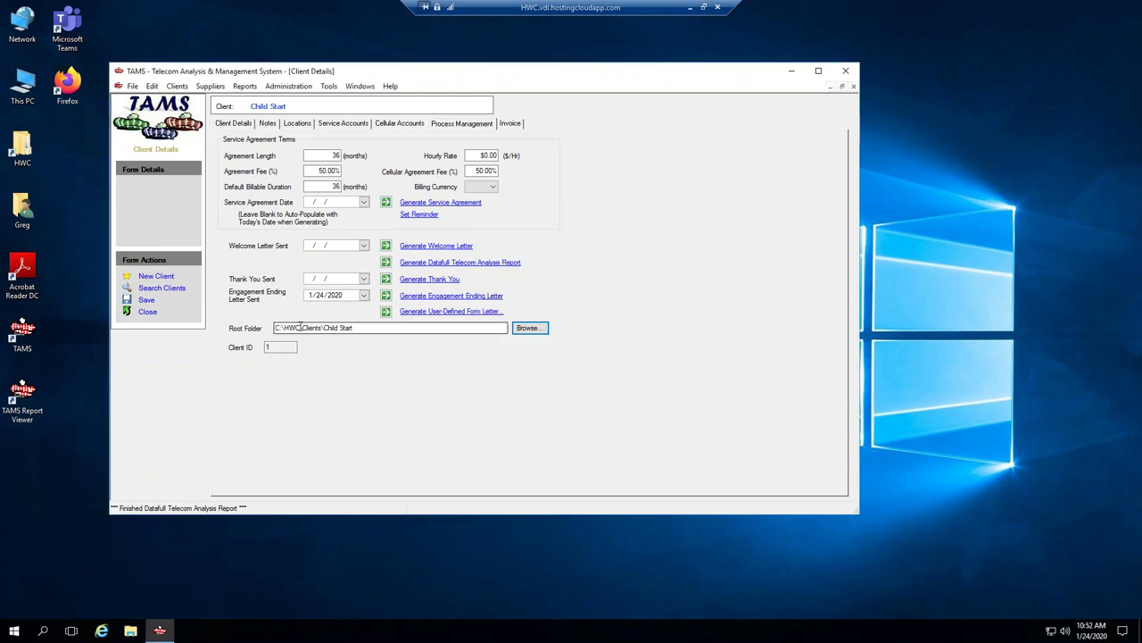
pyautogui.click(148, 301)
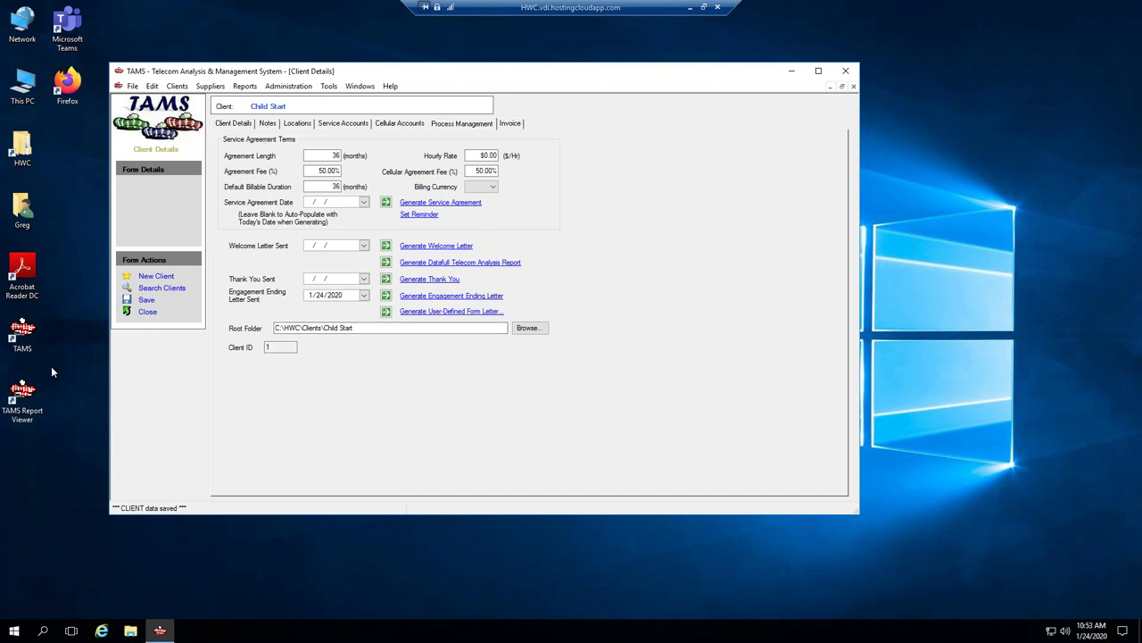
# Launch TAMS Report Viewer from its desktop shortcut and place it at the upper right.
pyautogui.click(26, 409)
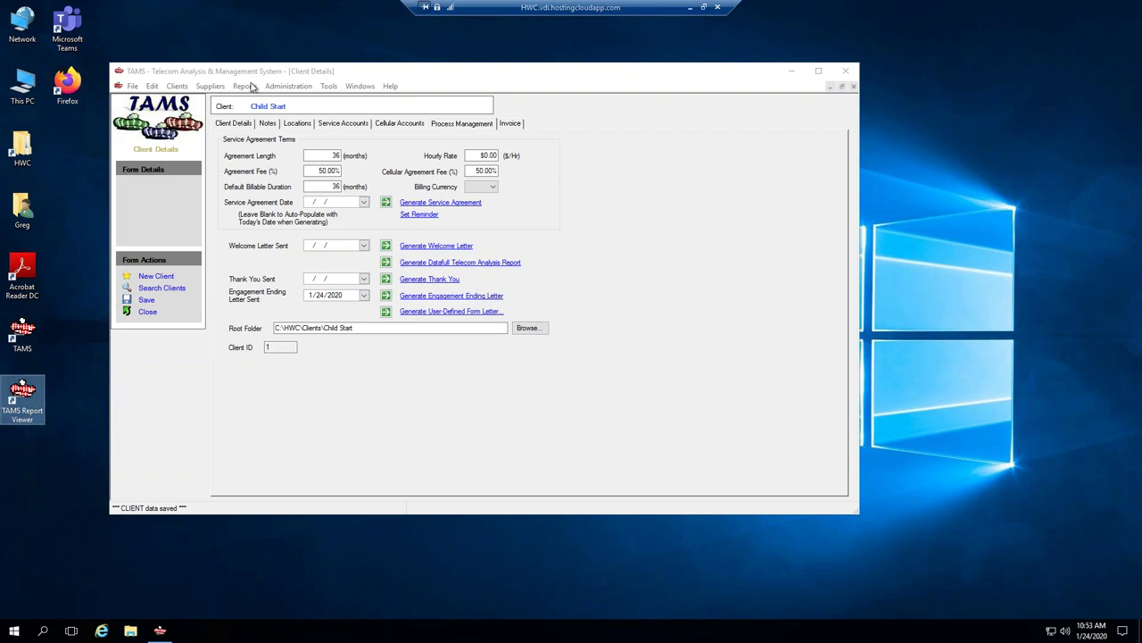
pyautogui.click(247, 86)
pyautogui.click(246, 86)
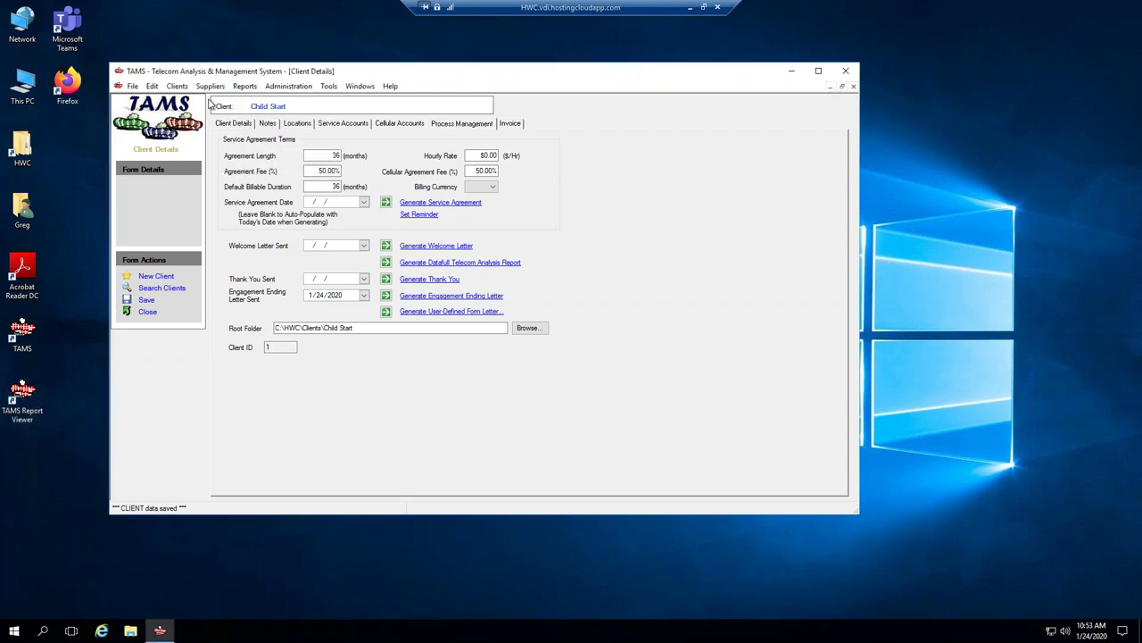
pyautogui.doubleClick(24, 399)
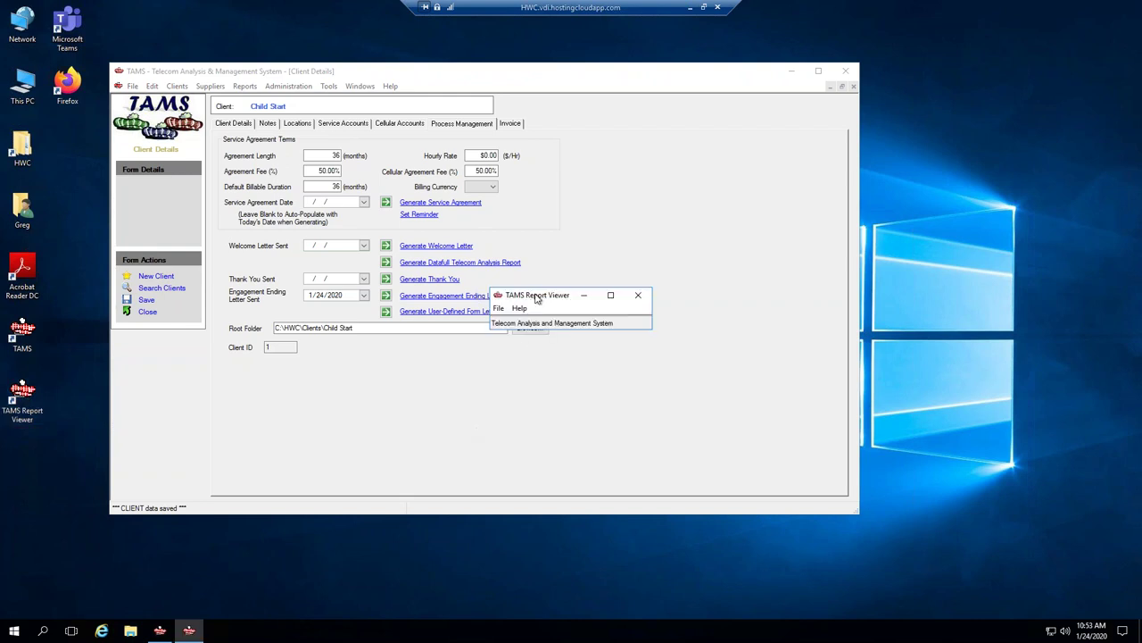
pyautogui.moveTo(538, 297); pyautogui.dragTo(715, 162)
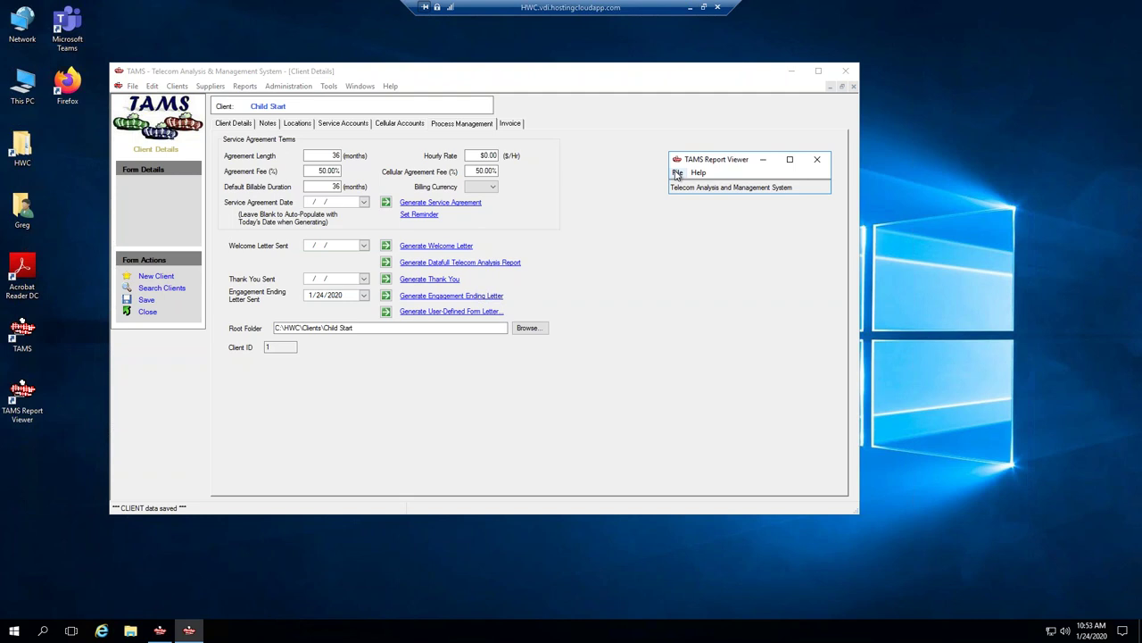
pyautogui.click(678, 173)
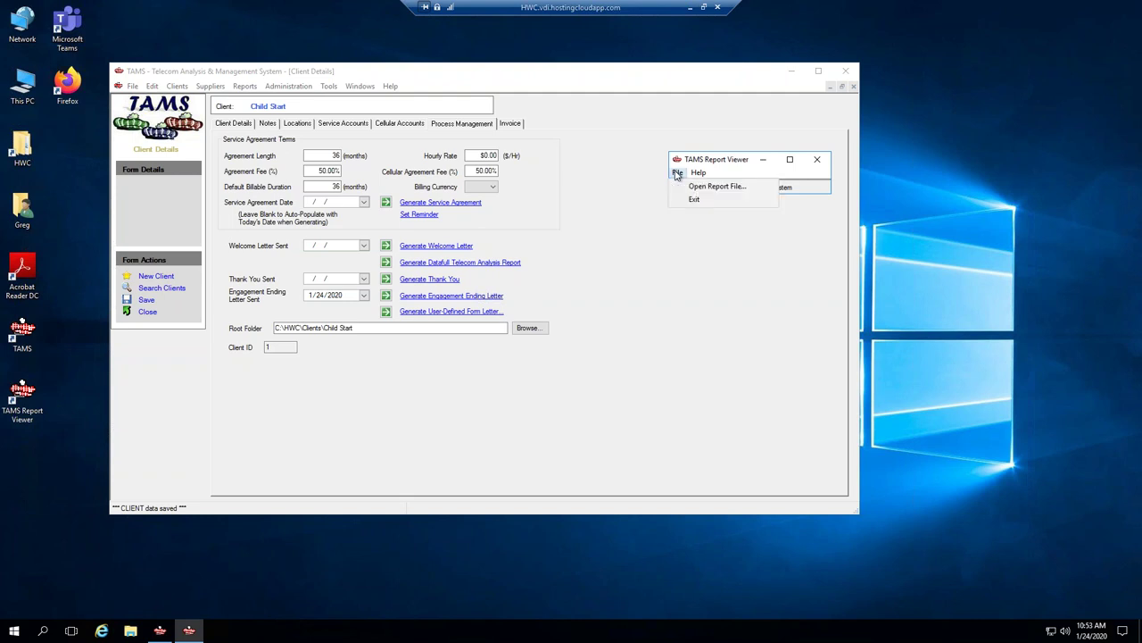
# Open the LandLineInvoice_CC_Based.rpt sample report from the Sample Reports folder.
pyautogui.click(698, 187)
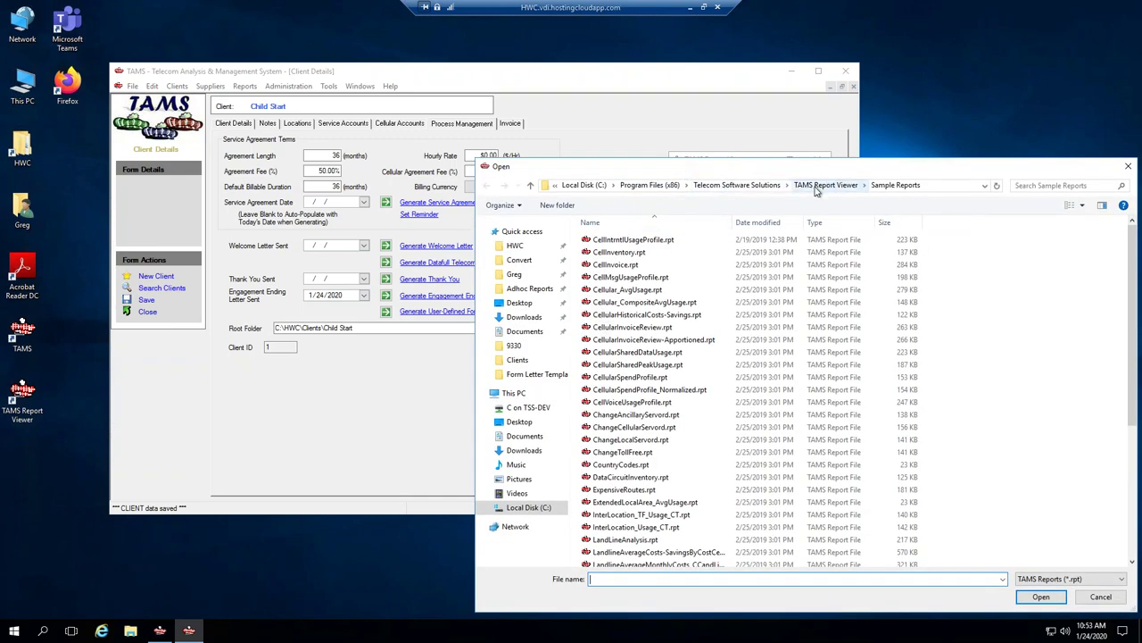
pyautogui.moveTo(855, 170); pyautogui.dragTo(754, 144)
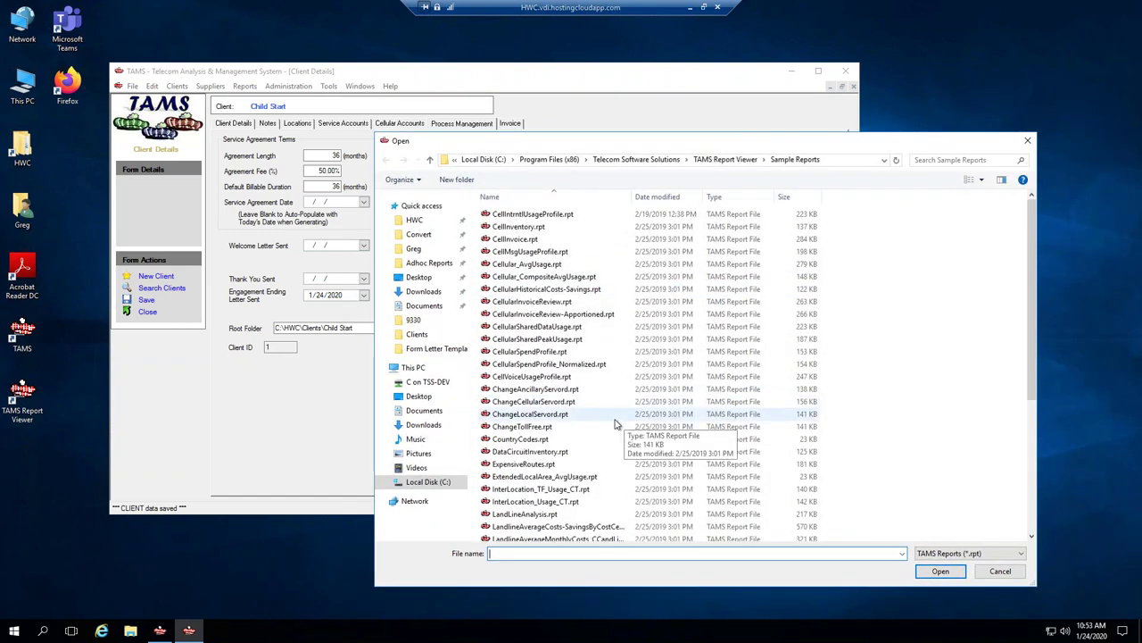
pyautogui.scroll(-6, 625, 424)
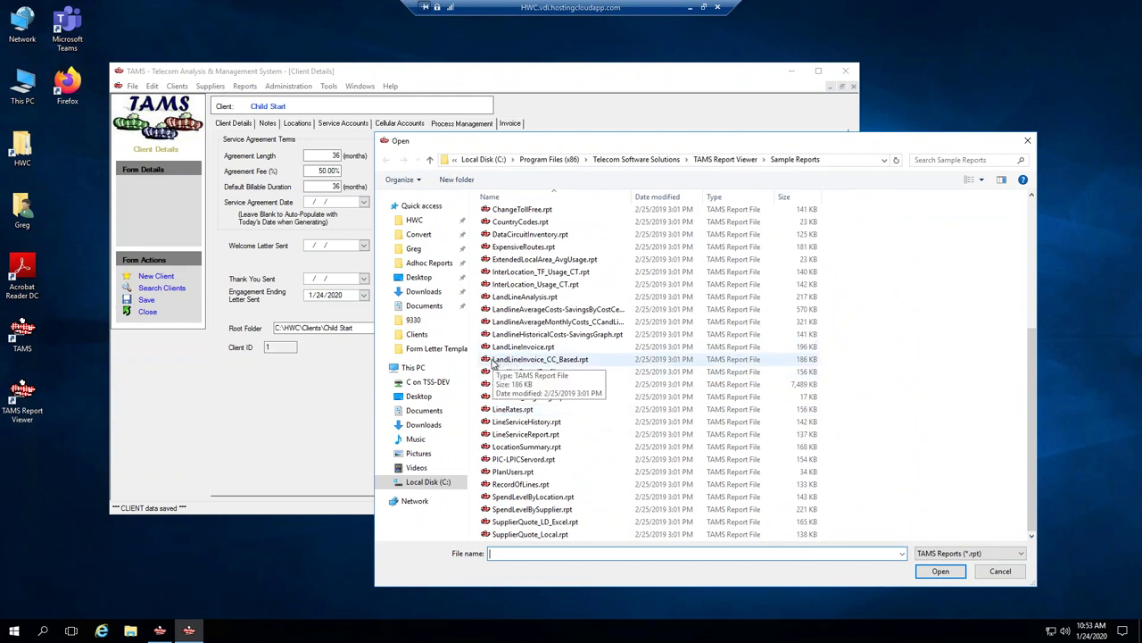
pyautogui.doubleClick(493, 360)
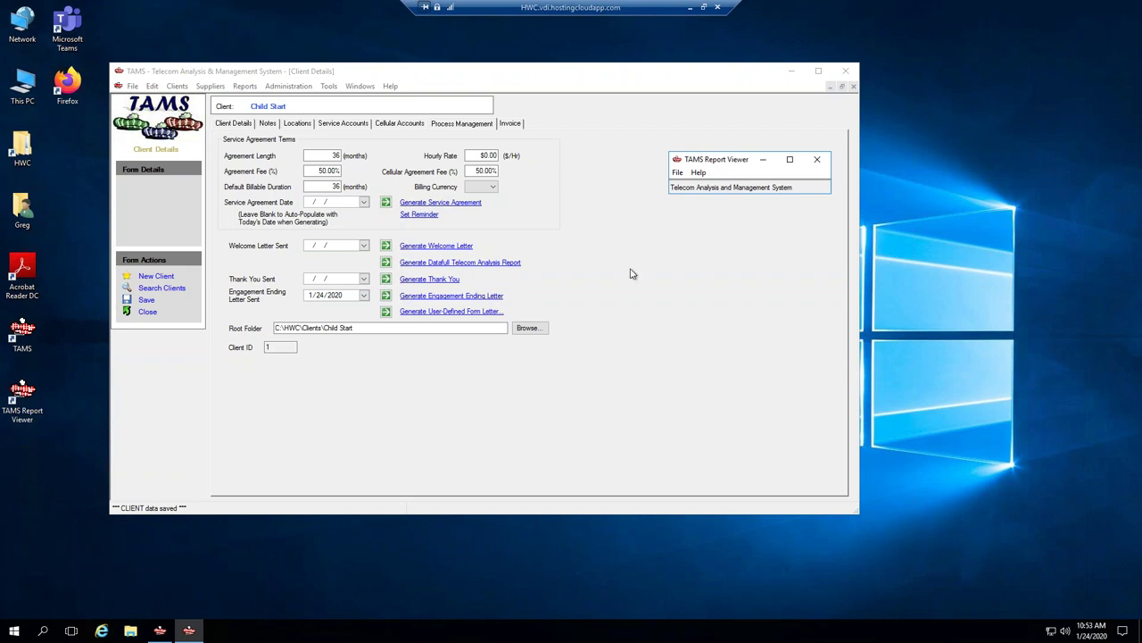
# Enlarge the viewer, drill into Main Location and advance to the next page.
pyautogui.doubleClick(697, 161)
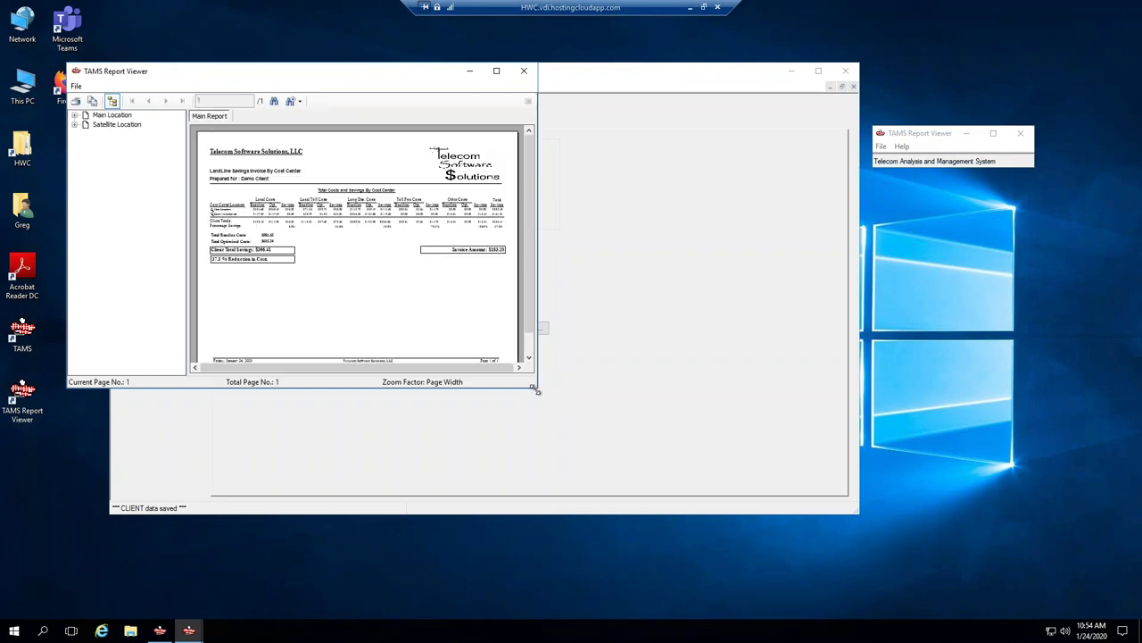
pyautogui.moveTo(536, 390); pyautogui.dragTo(765, 576)
pyautogui.moveTo(814, 603); pyautogui.dragTo(811, 611)
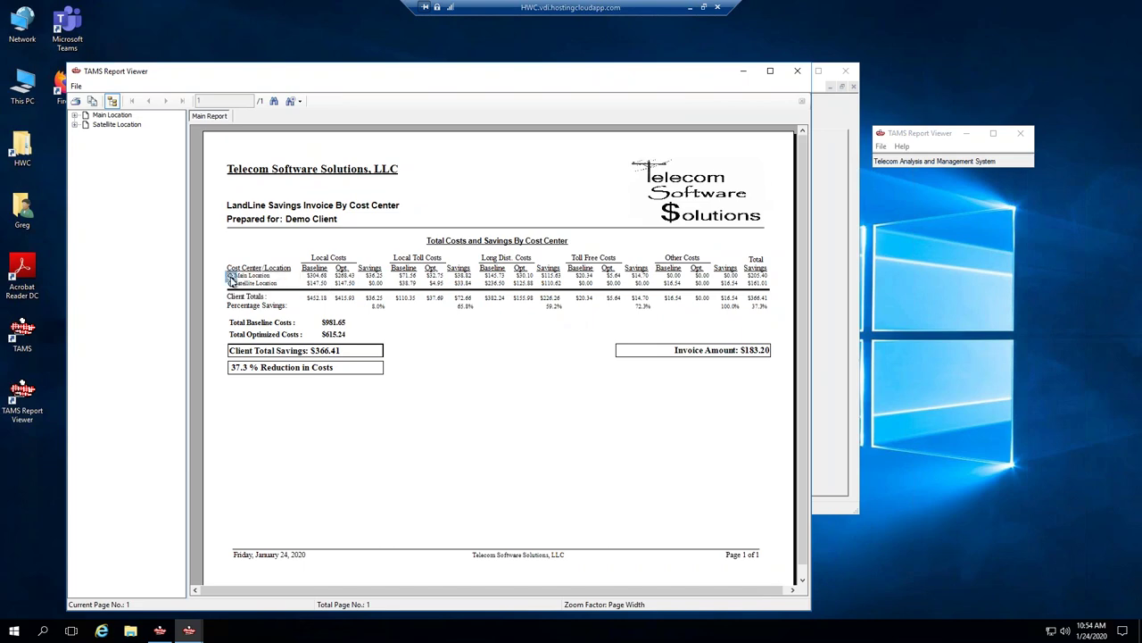
pyautogui.click(231, 275)
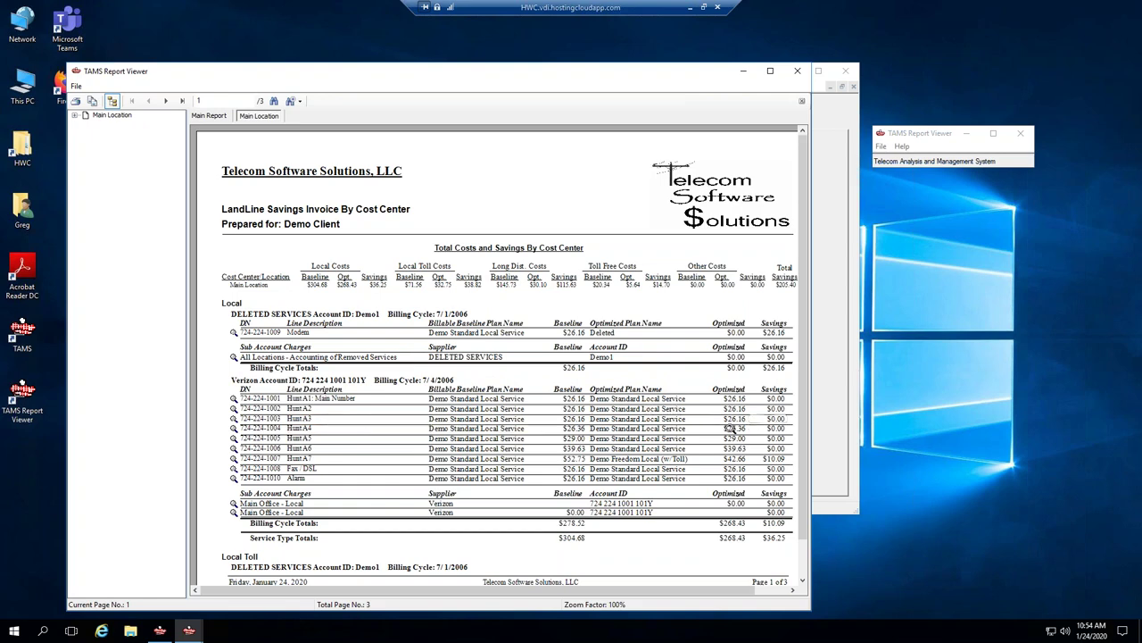
pyautogui.click(165, 100)
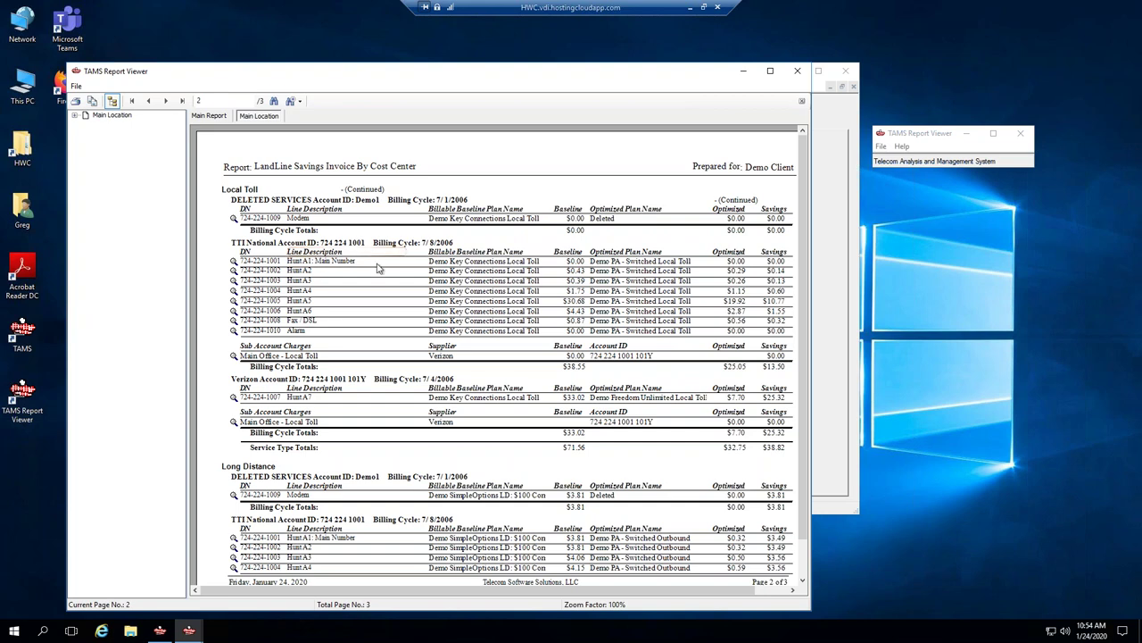
# Expand Main Location > Long Distance > TTI National Account in the outline and show its Lines.
pyautogui.click(234, 242)
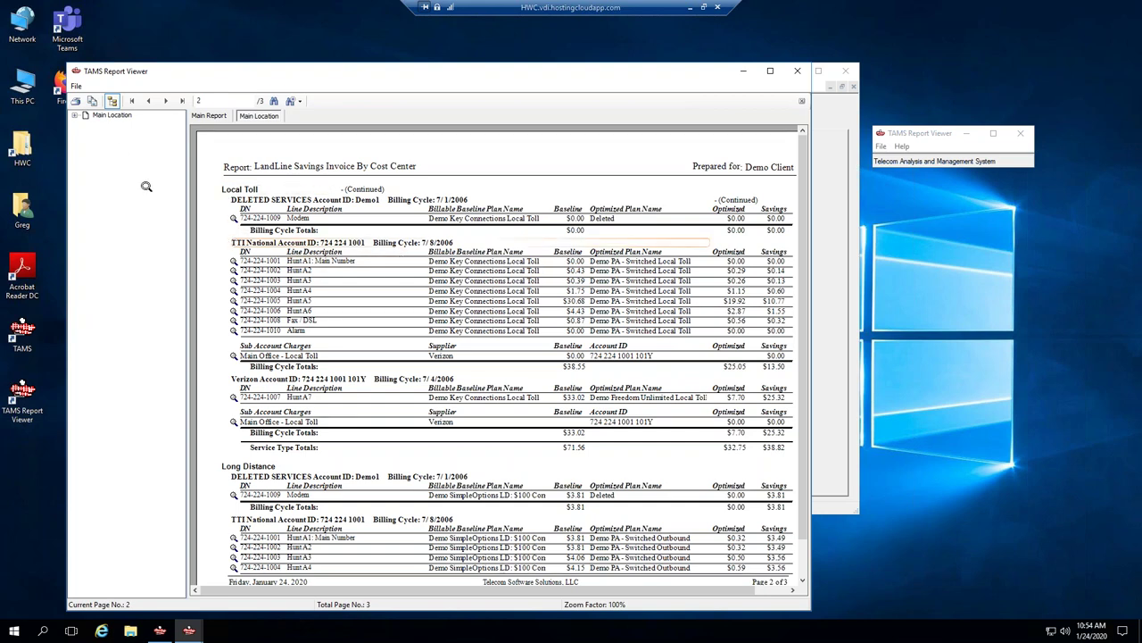
pyautogui.click(75, 116)
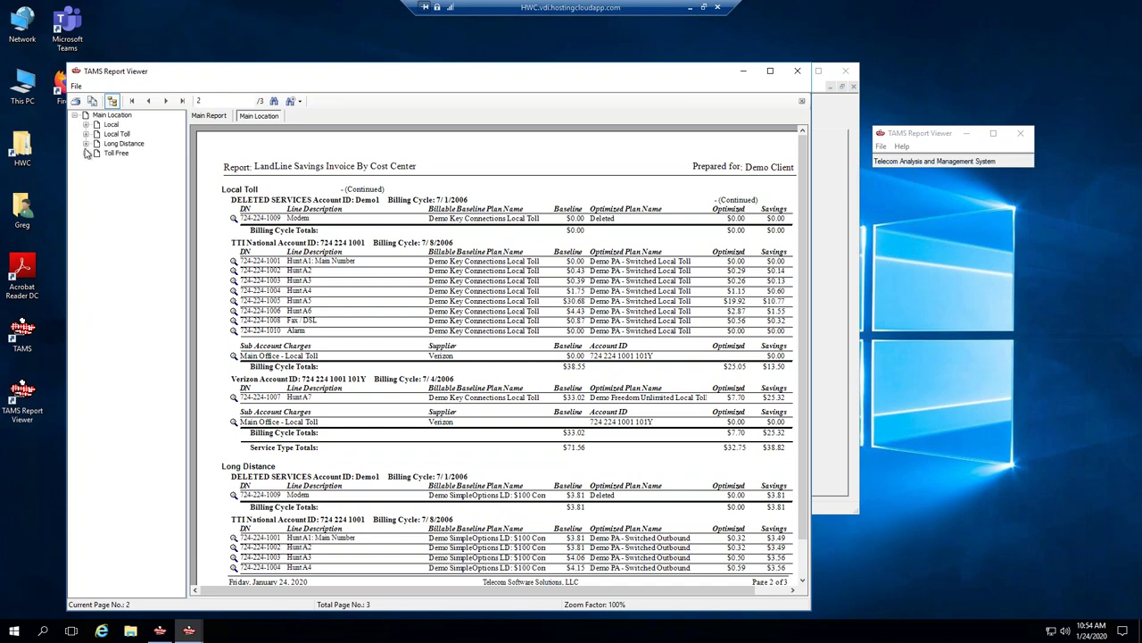
pyautogui.click(86, 144)
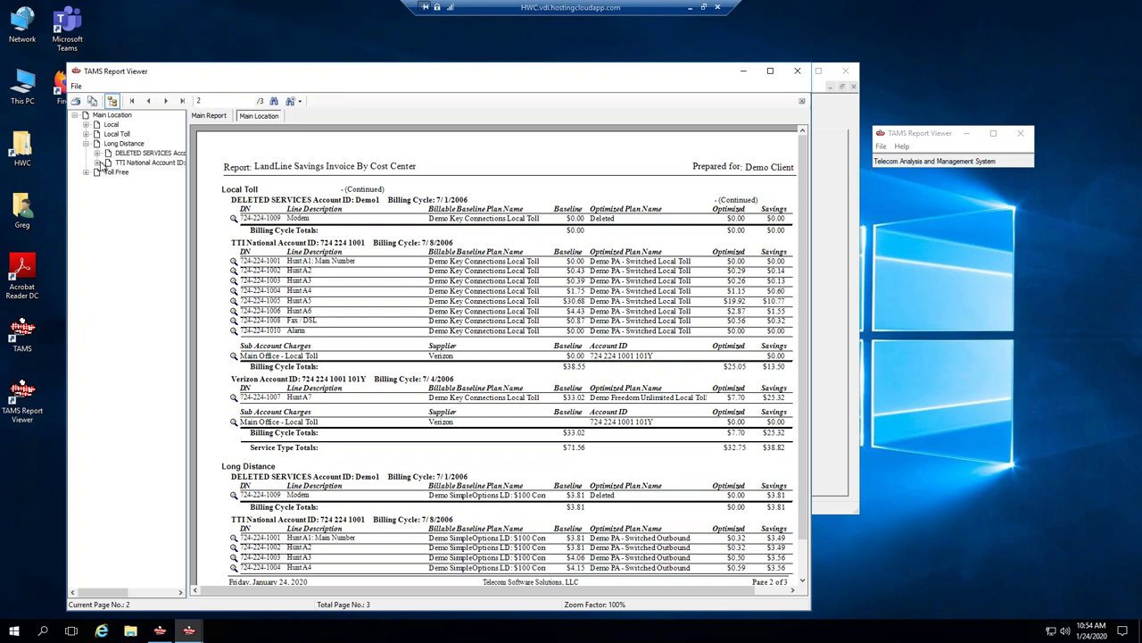
pyautogui.click(97, 164)
pyautogui.click(134, 172)
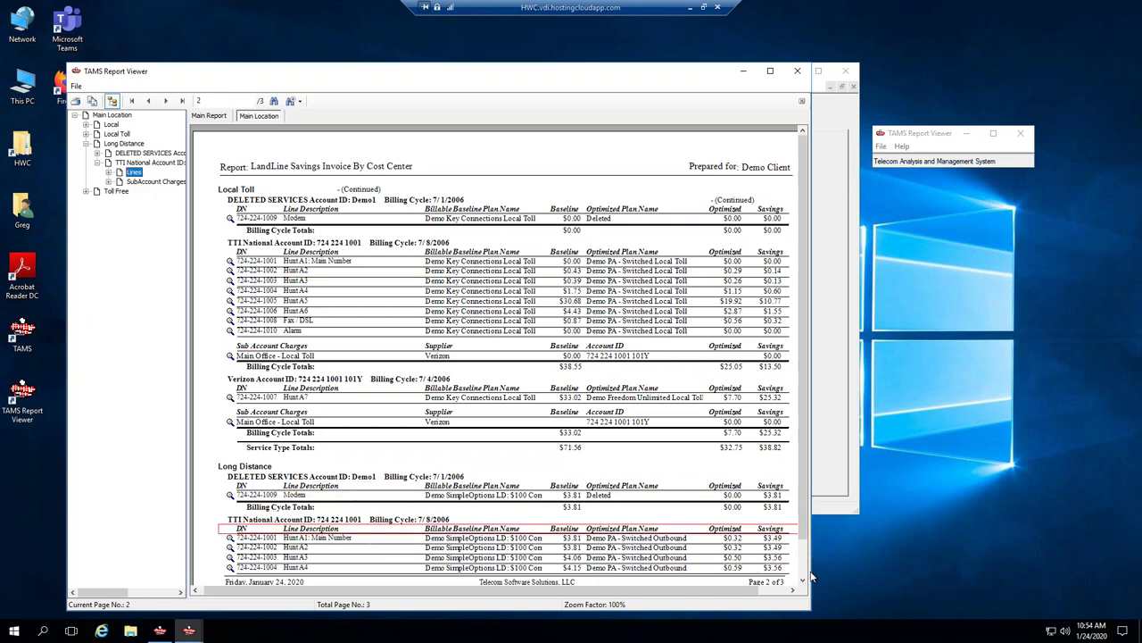
pyautogui.moveTo(813, 577); pyautogui.dragTo(961, 577)
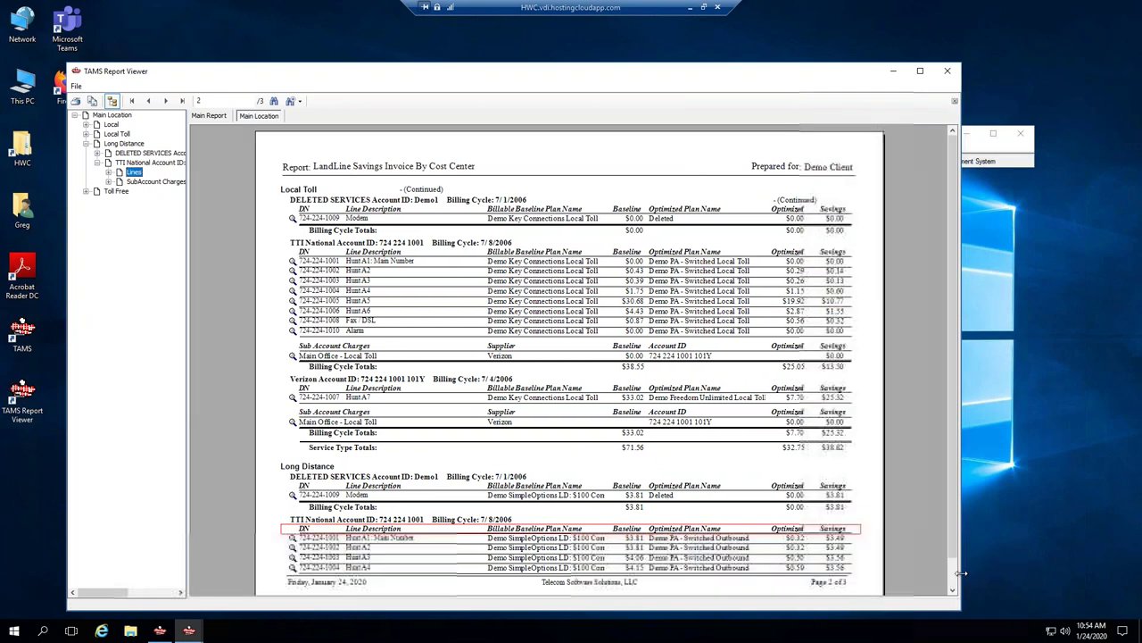
pyautogui.scroll(-1, 721, 574)
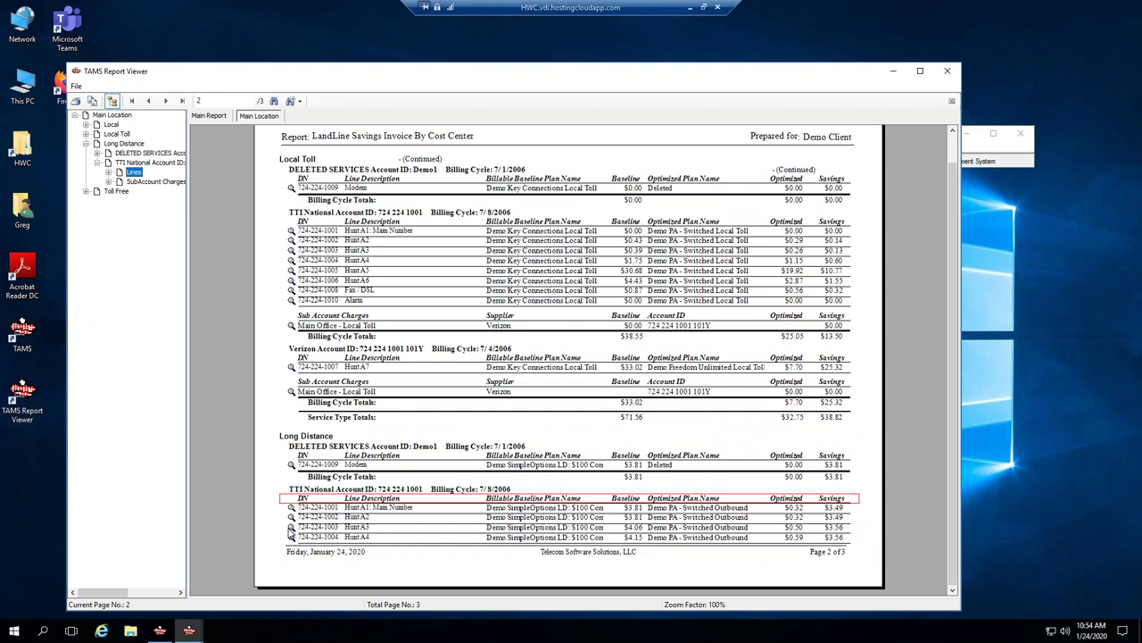
# Inspect HuntA3's baseline and optimized long distance plan rows, then close both drill-down views.
pyautogui.doubleClick(291, 527)
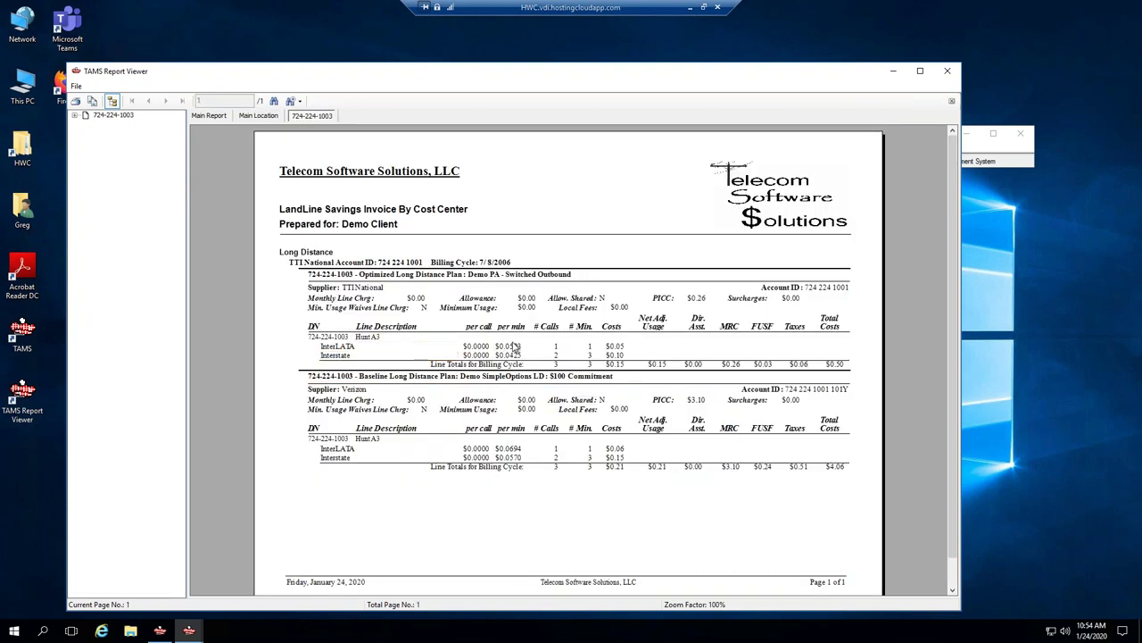
pyautogui.click(512, 355)
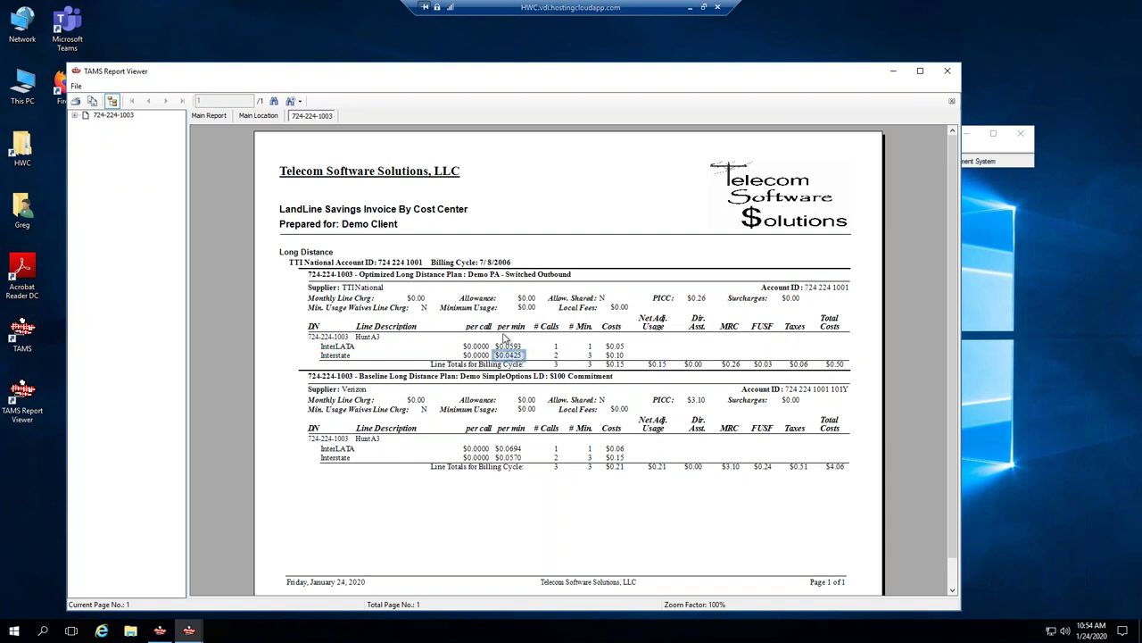
pyautogui.click(393, 276)
pyautogui.click(437, 378)
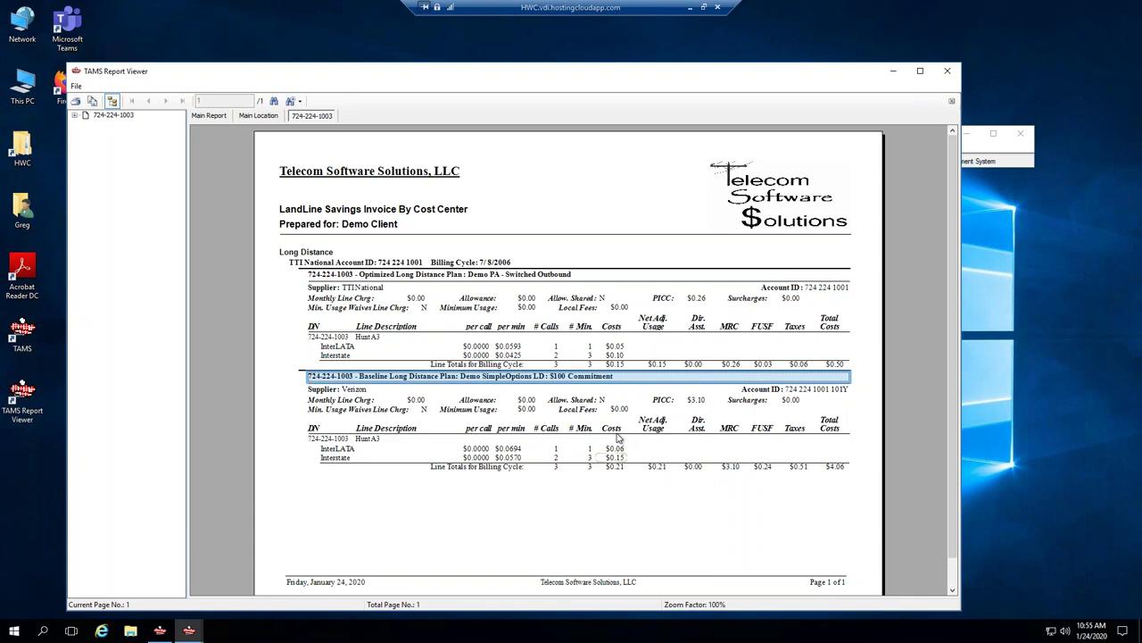
pyautogui.click(952, 101)
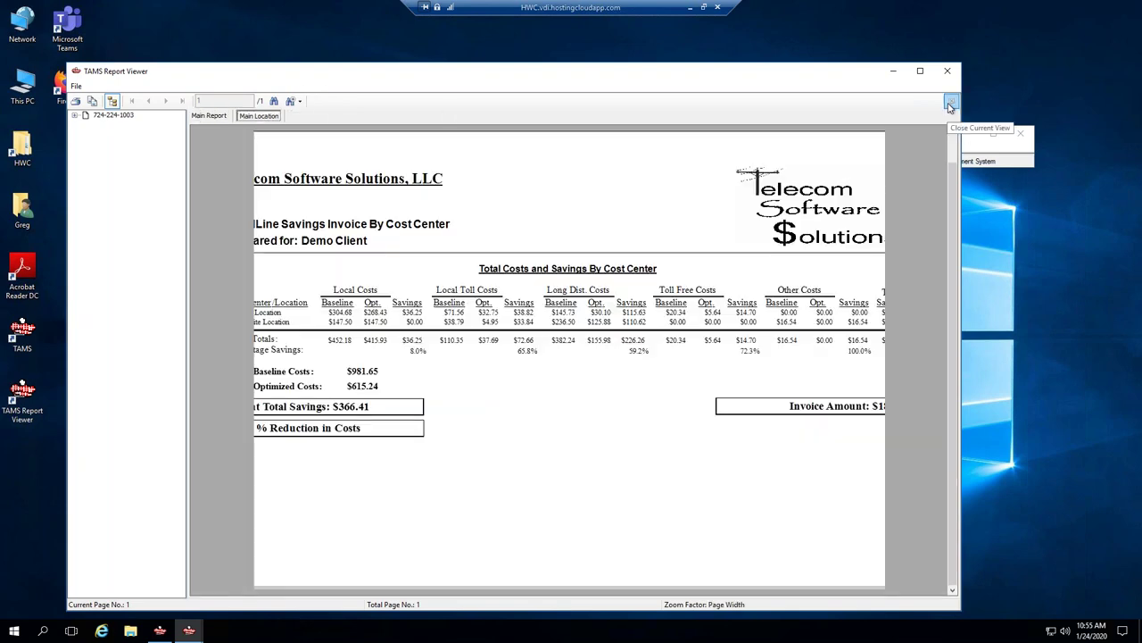
pyautogui.click(951, 104)
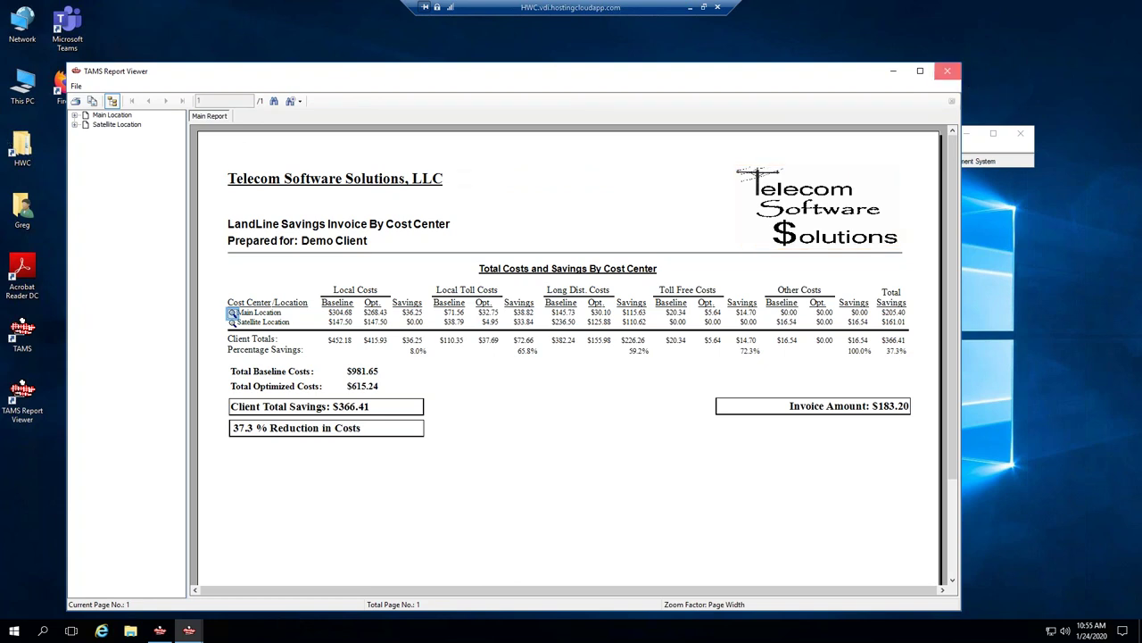
# Close the drill-down viewer window and bring the standalone Report Viewer forward.
pyautogui.click(947, 71)
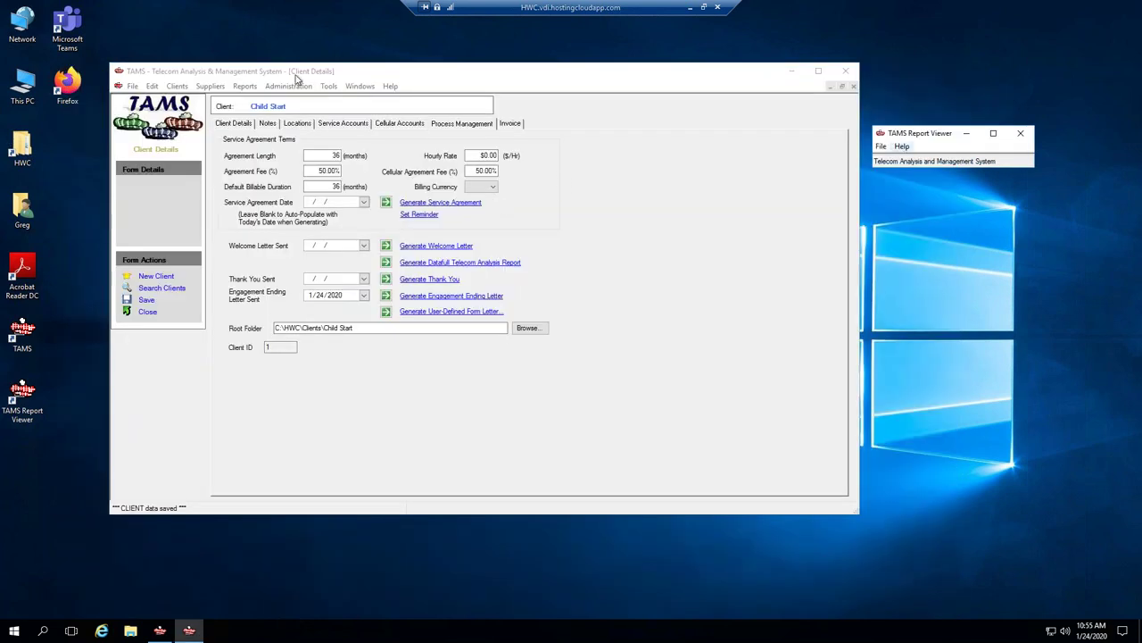
pyautogui.click(132, 86)
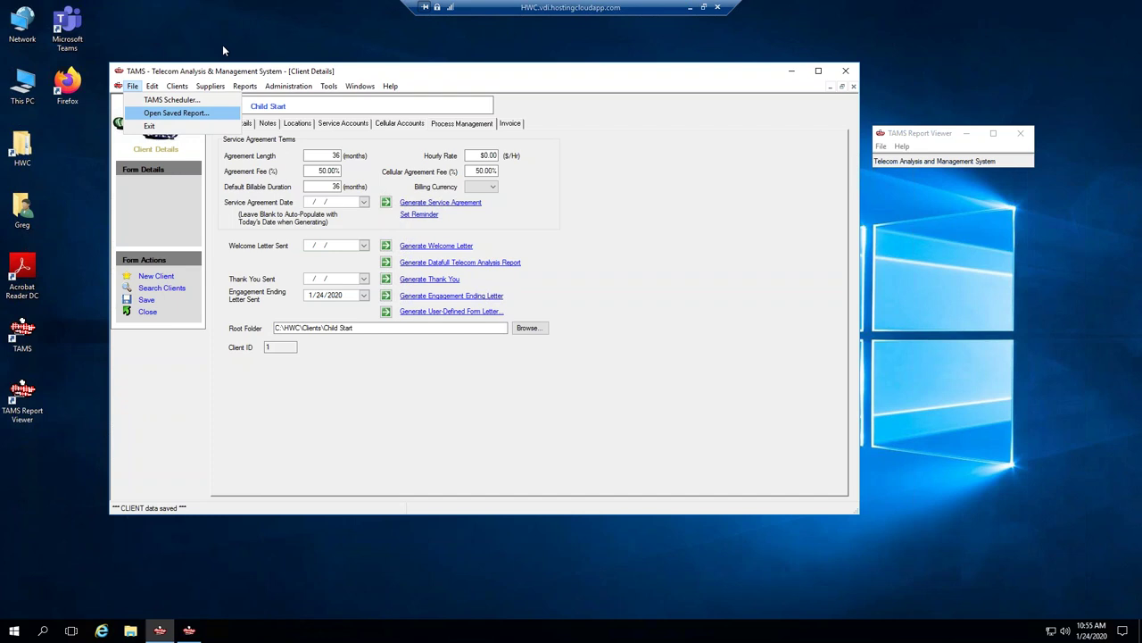
pyautogui.click(222, 46)
pyautogui.click(929, 133)
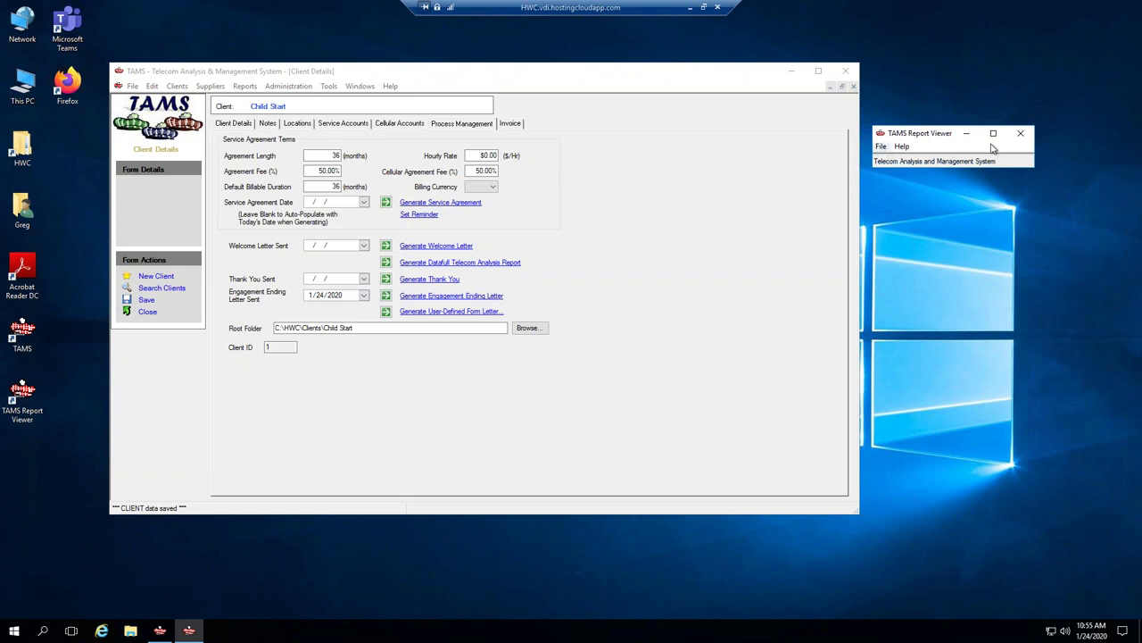
# Open LandlineHistoricalCosts-SavingsGraph.rpt from the Sample Reports folder.
pyautogui.click(881, 147)
pyautogui.click(896, 162)
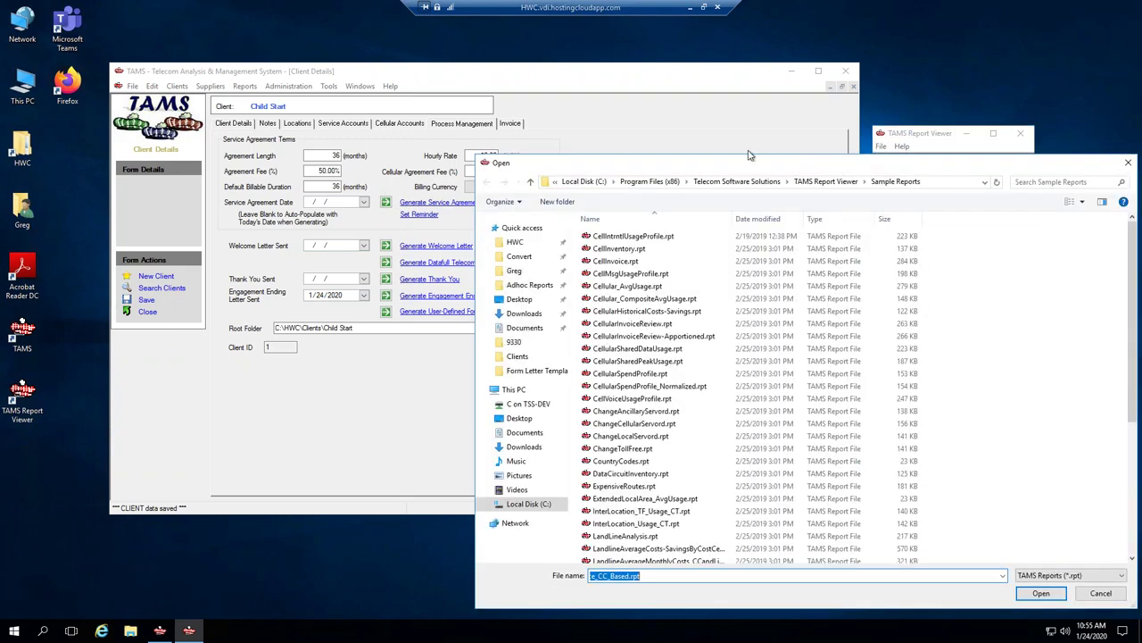
pyautogui.moveTo(861, 166); pyautogui.dragTo(640, 135)
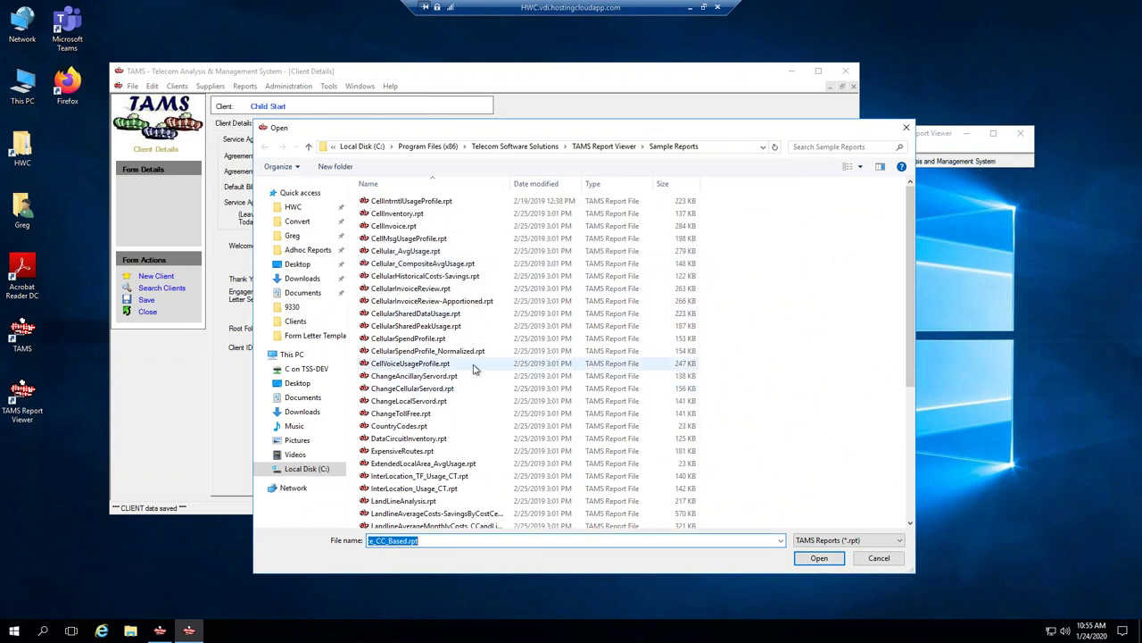
pyautogui.scroll(-3, 469, 386)
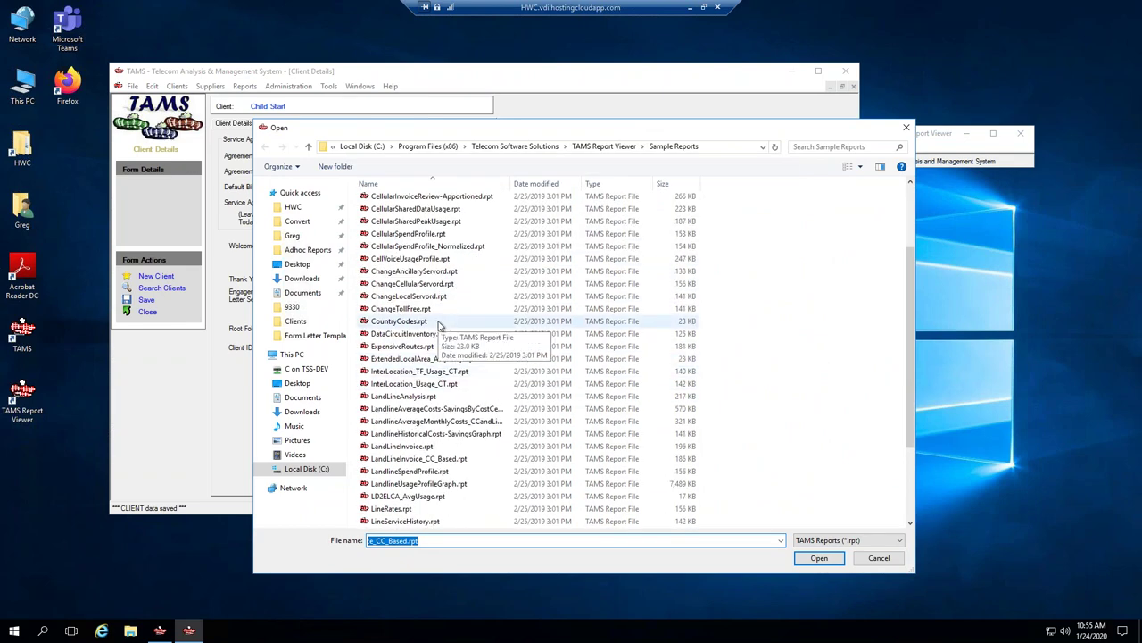
pyautogui.scroll(-2, 446, 325)
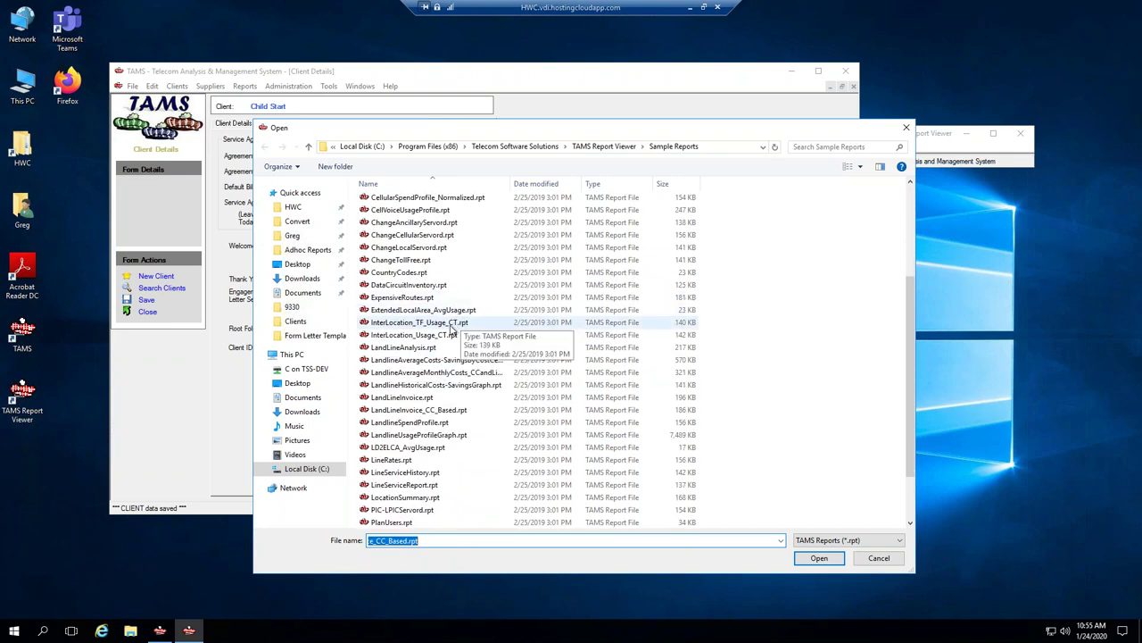
pyautogui.click(433, 386)
pyautogui.doubleClick(434, 386)
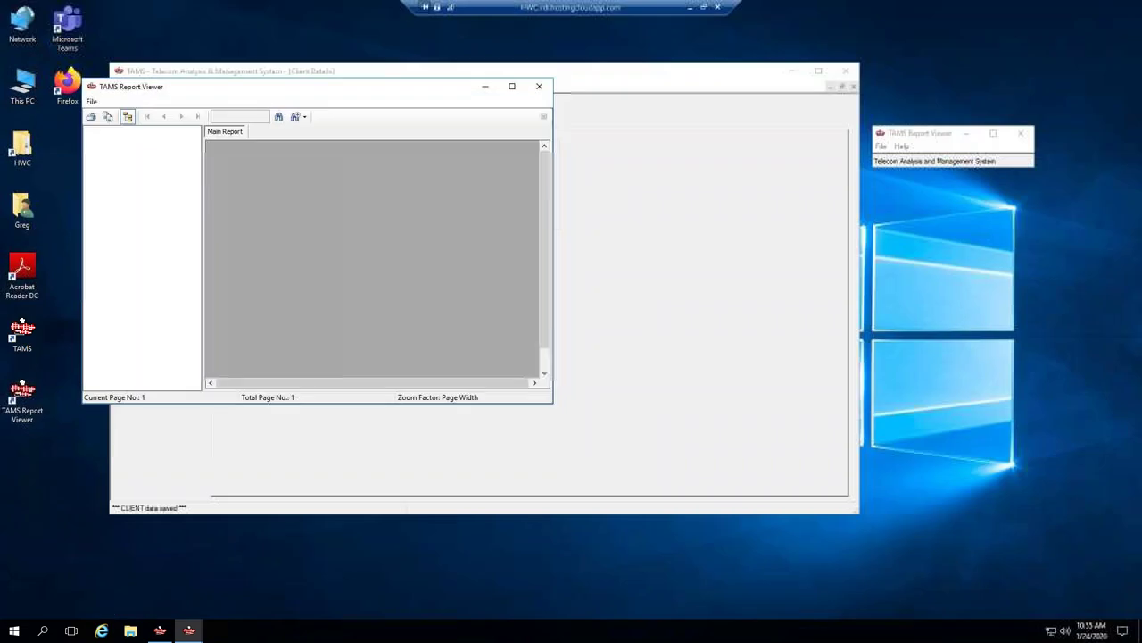
# Enlarge the Acme Industries costs graph window to review it, then close it.
pyautogui.moveTo(543, 403); pyautogui.dragTo(924, 568)
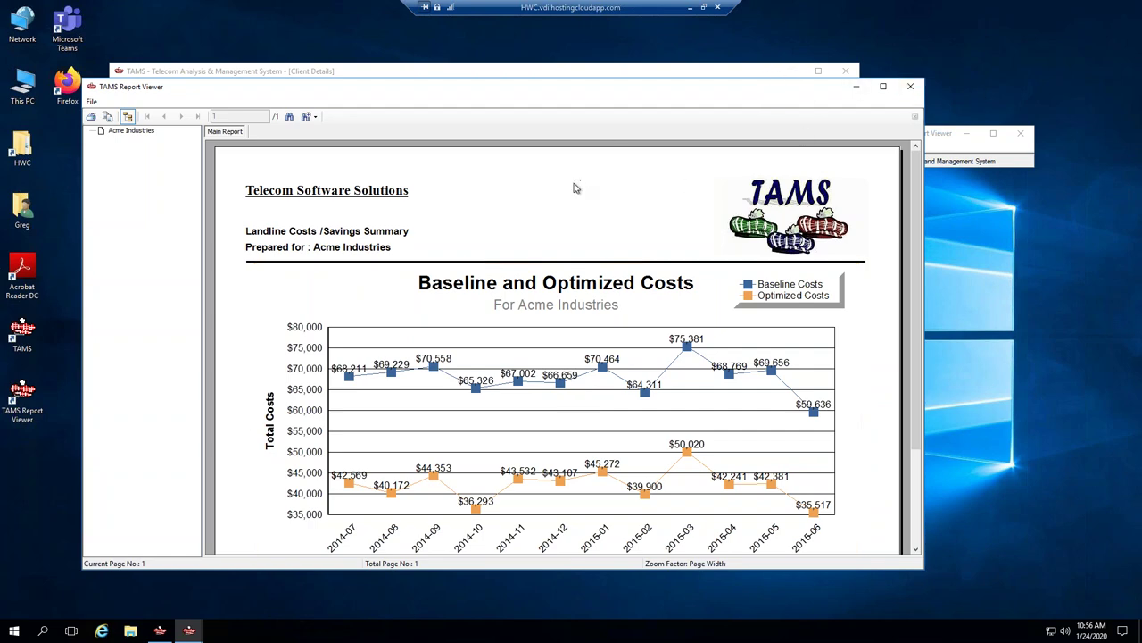
pyautogui.click(903, 93)
pyautogui.click(908, 89)
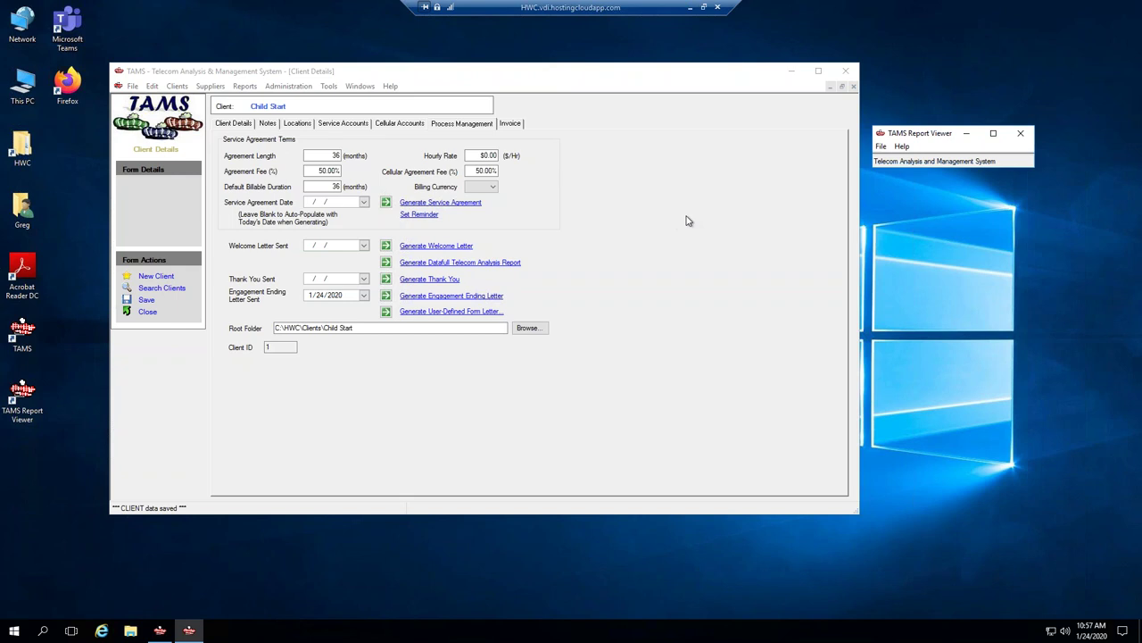
# Close the Report Viewer, then clear Child Start's Engagement Ending Letter Sent date to None and save.
pyautogui.click(1027, 139)
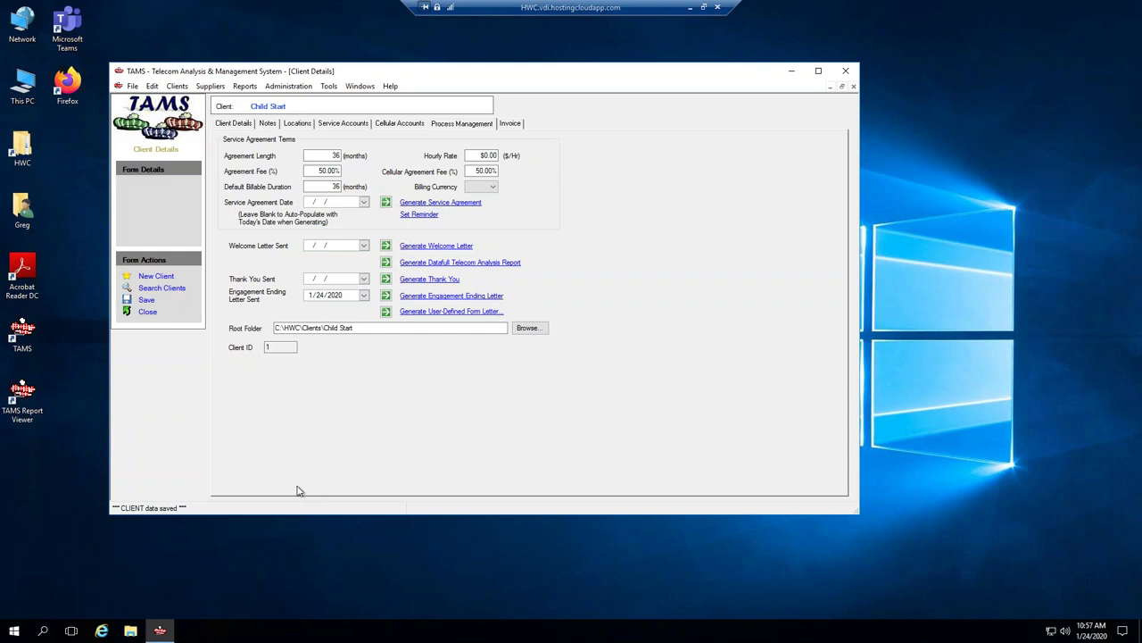
pyautogui.click(365, 295)
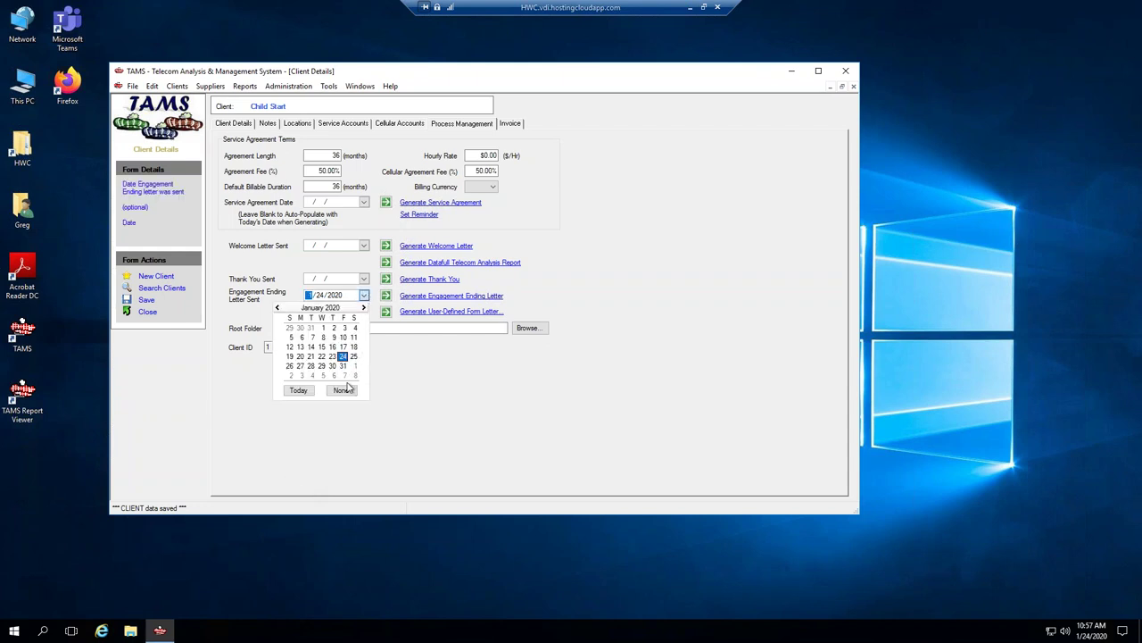
pyautogui.click(342, 391)
pyautogui.click(147, 303)
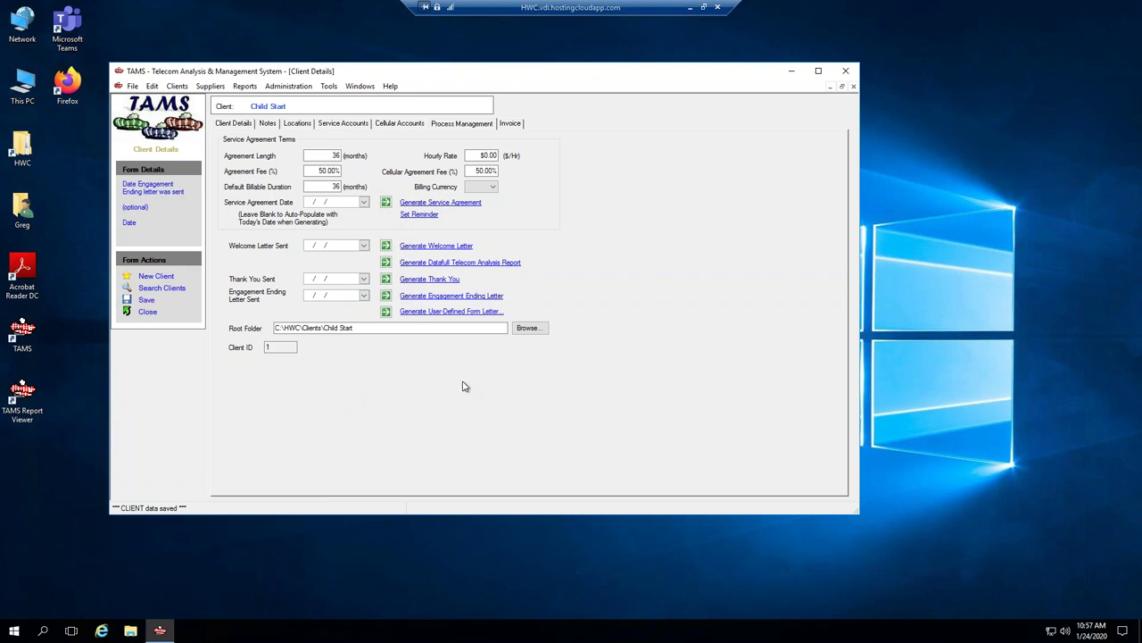